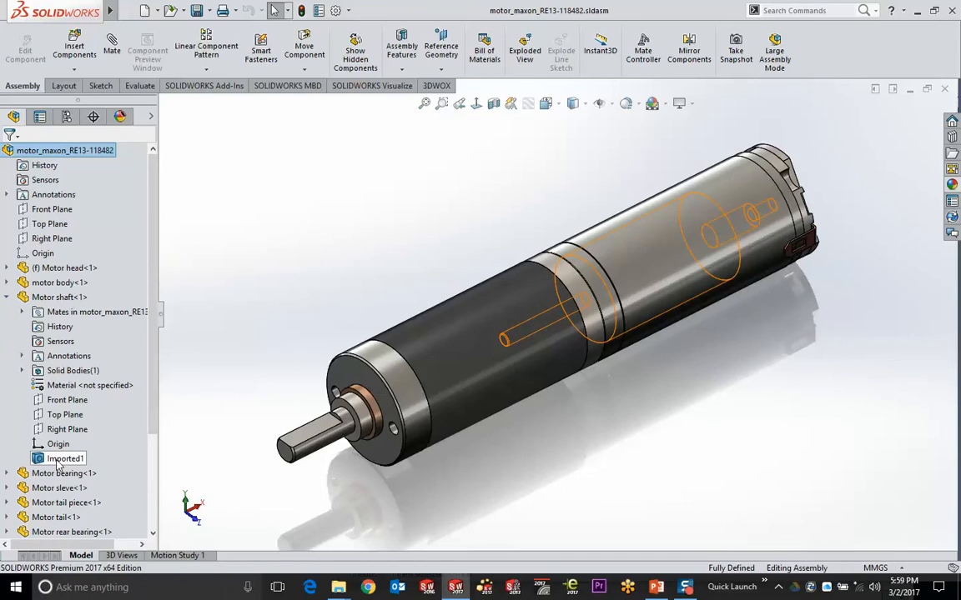
Collapse Motor shaft<1> in the FeatureManager tree to reveal the motor assembly's full component list
{"action": "left_click", "coordinate": [7, 297]}
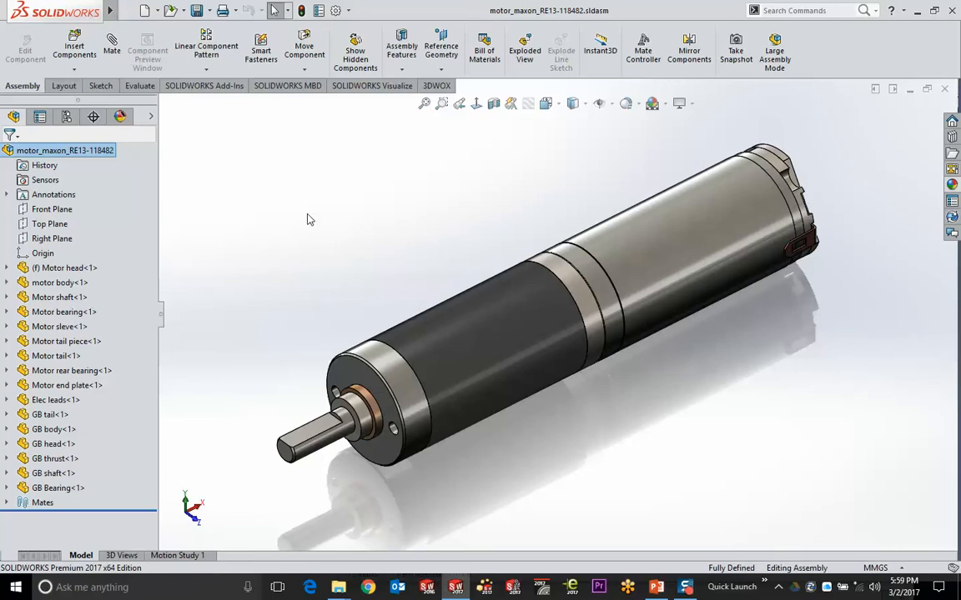
{"action": "middle_click_drag", "start_coordinate": [353, 255], "coordinate": [367, 236]}
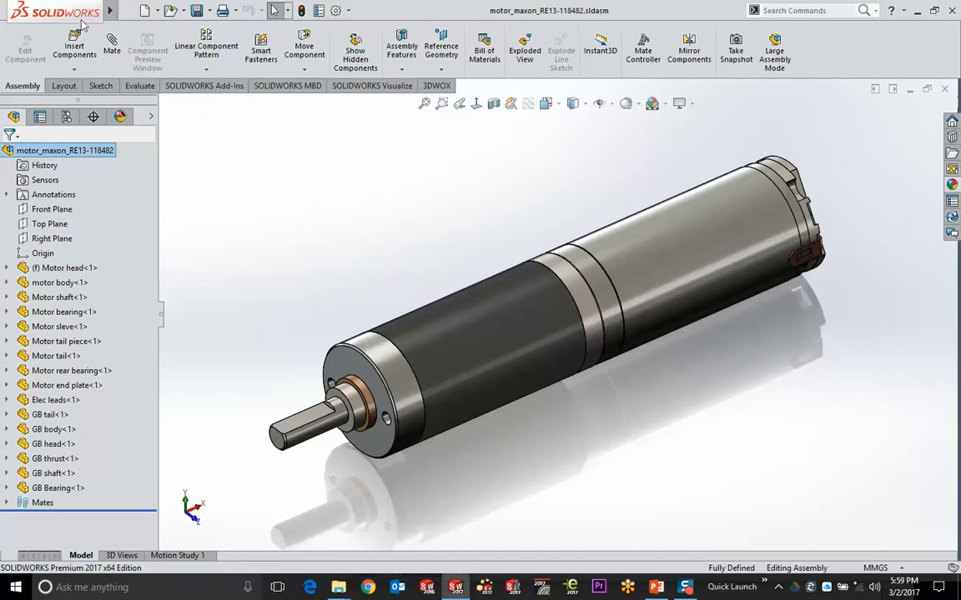
{"action": "mouse_move", "coordinate": [75, 14]}
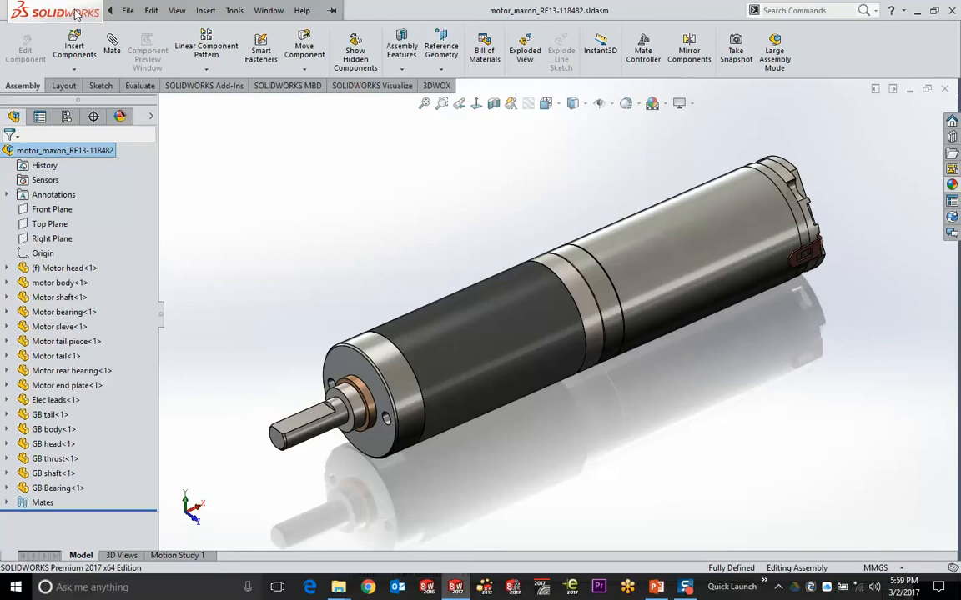
Save the assembly as a Part with all components, named 'Dsrin Multi Body'
{"action": "left_click", "coordinate": [127, 10]}
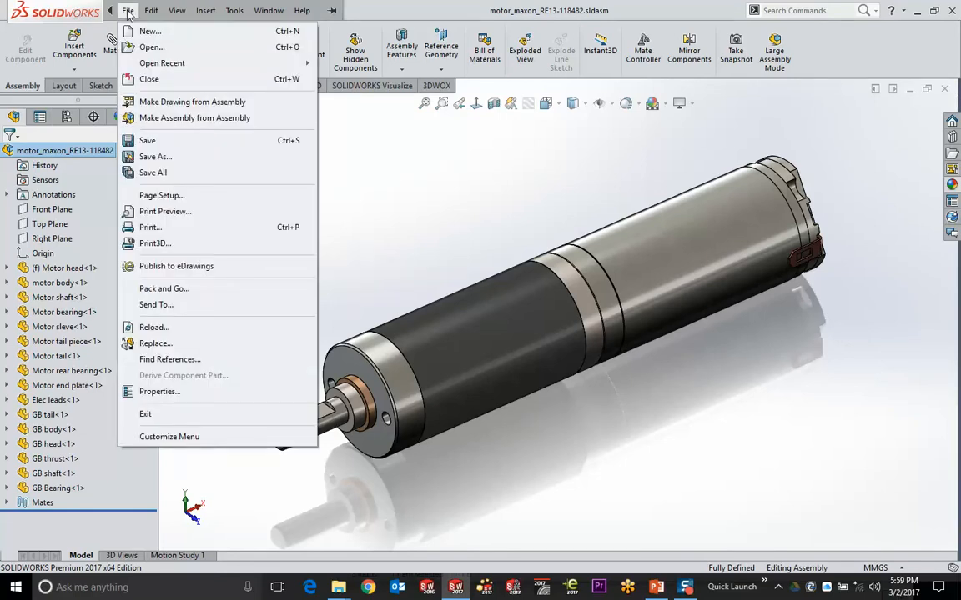
{"action": "left_click", "coordinate": [153, 157]}
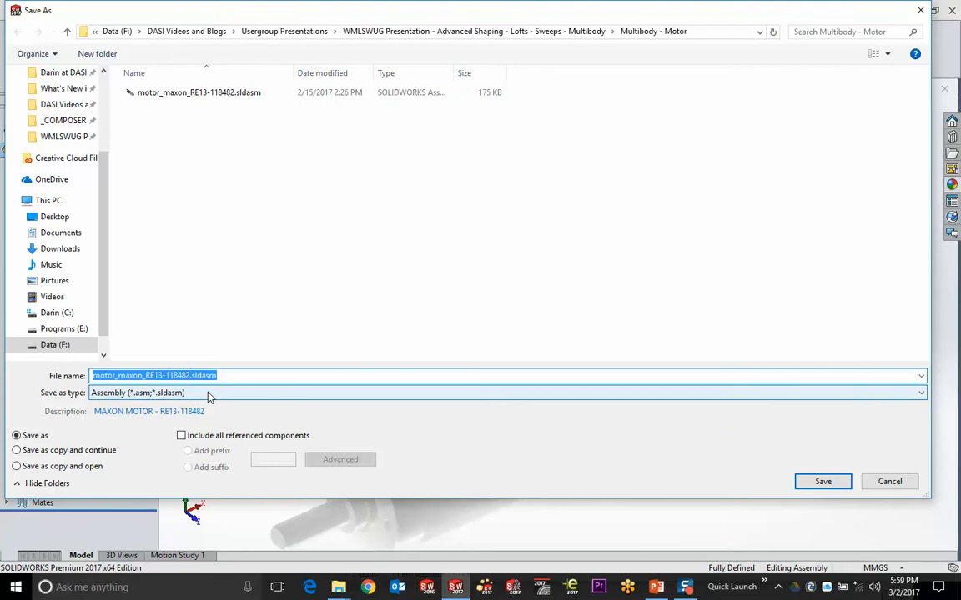
{"action": "left_click", "coordinate": [247, 392]}
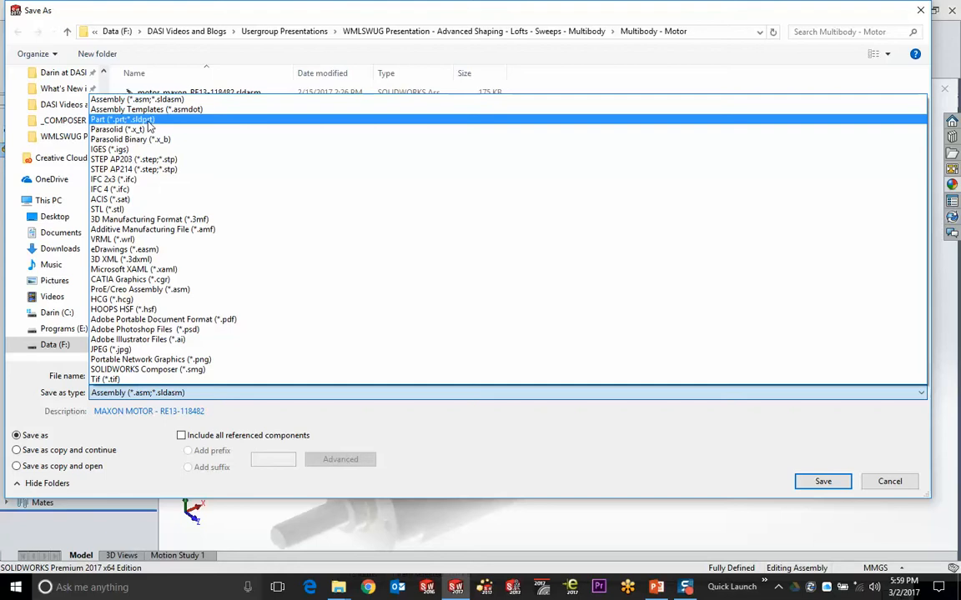
{"action": "left_click", "coordinate": [147, 121]}
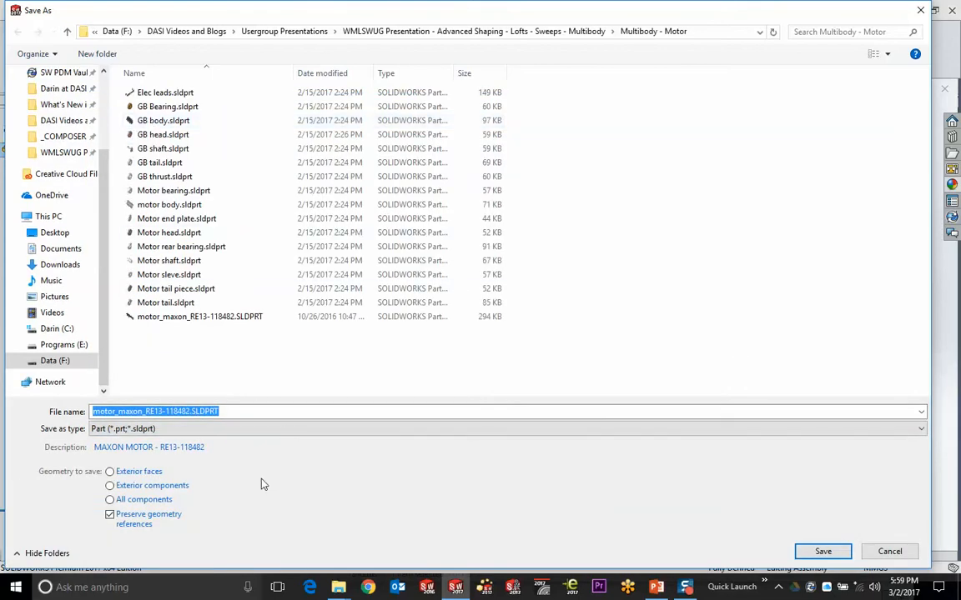
{"action": "left_click", "coordinate": [155, 485]}
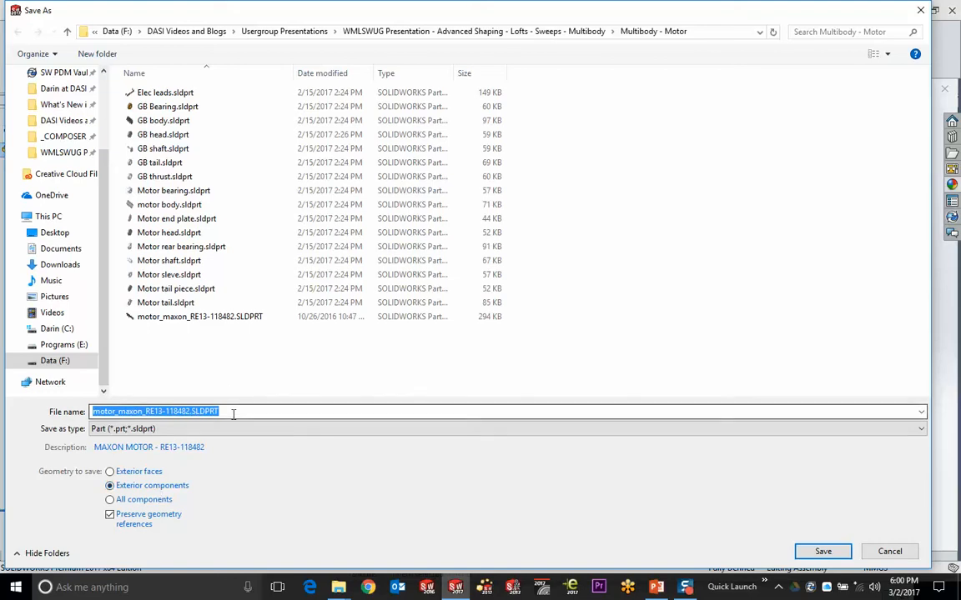
{"action": "left_click", "coordinate": [138, 499]}
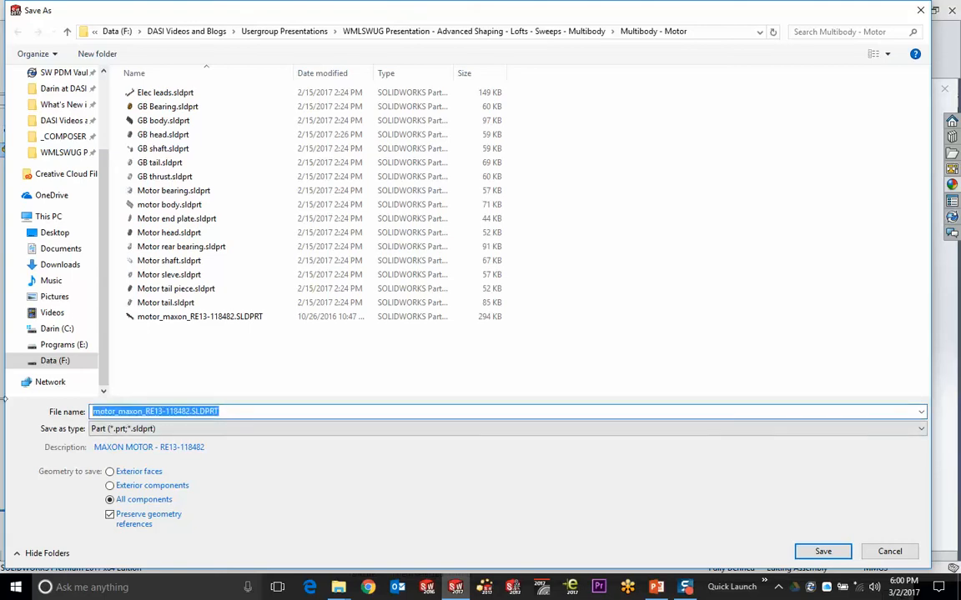
{"action": "type", "text": "Dsrin M"}
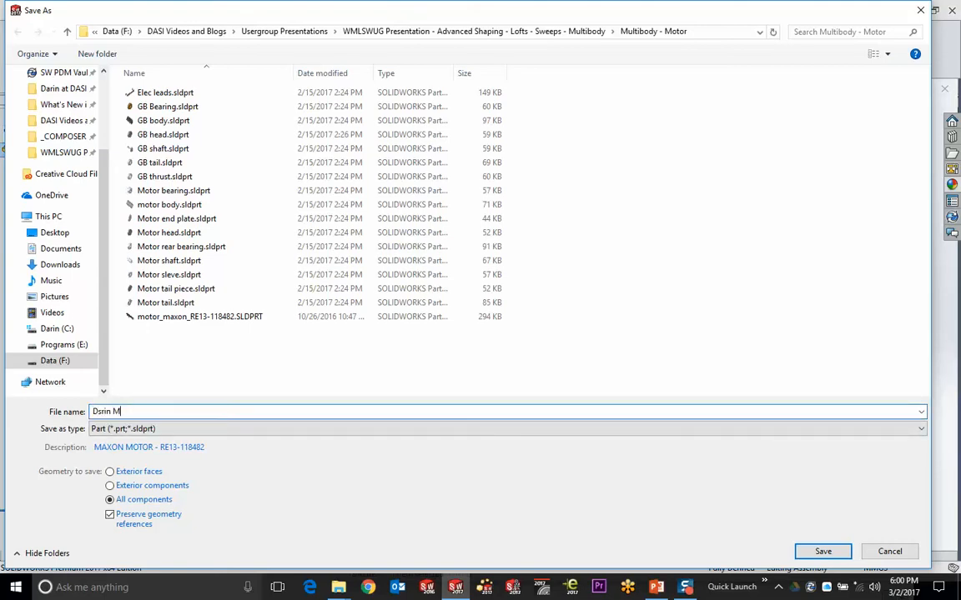
{"action": "type", "text": "ulti Body"}
{"action": "key", "text": "Return"}
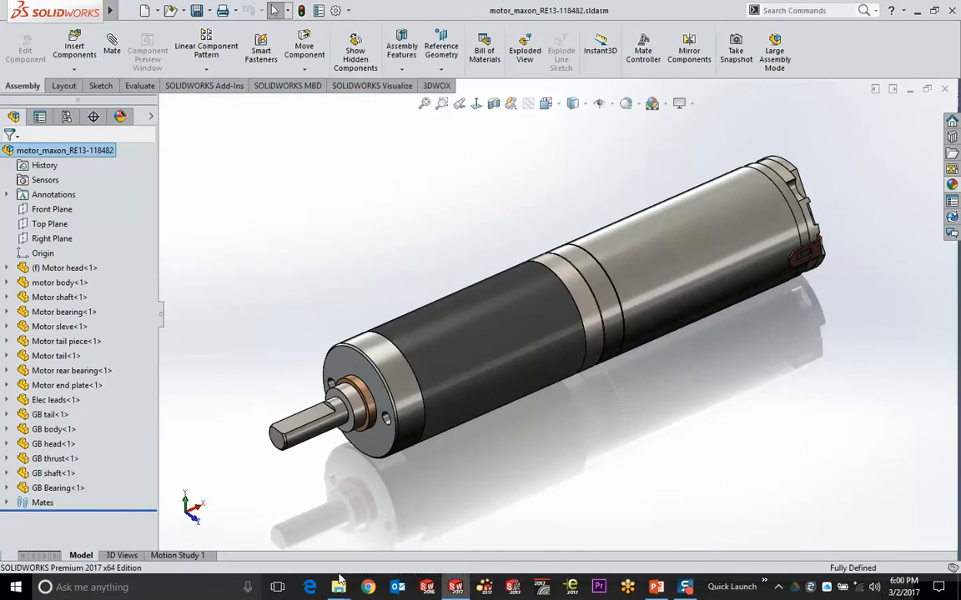
Open the new multibody part from Explorer and tile it beside the motor assembly
{"action": "mouse_move", "coordinate": [338, 587]}
{"action": "left_click", "coordinate": [396, 540]}
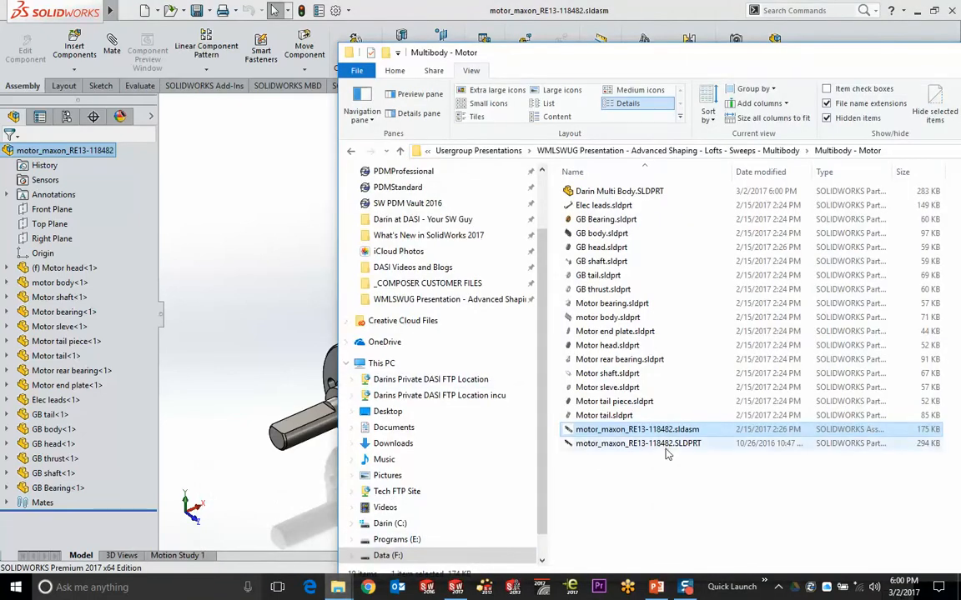
{"action": "left_click_drag", "start_coordinate": [575, 191], "coordinate": [315, 40]}
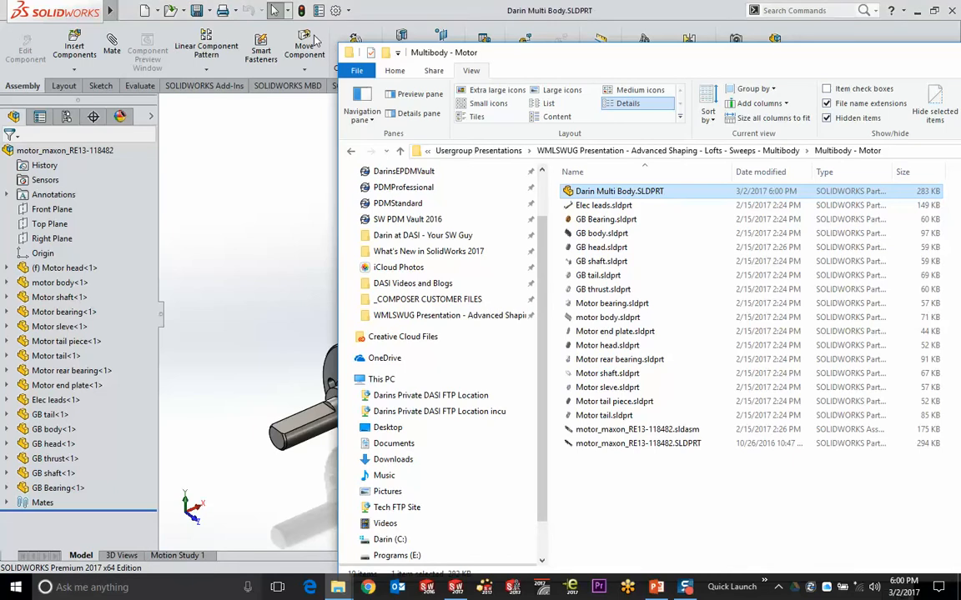
{"action": "left_click", "coordinate": [196, 143]}
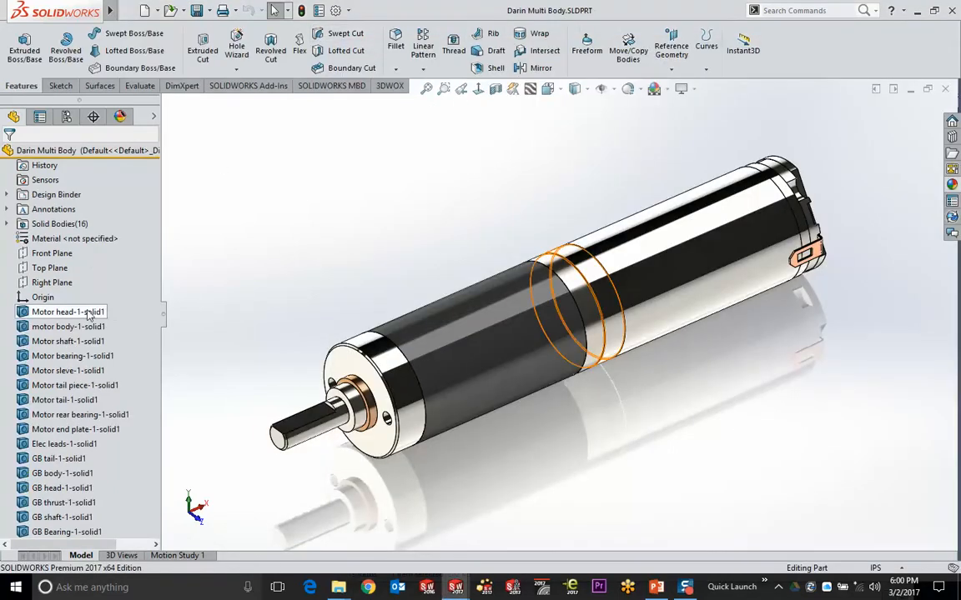
{"action": "key", "text": "alt+w"}
{"action": "key", "text": "v"}
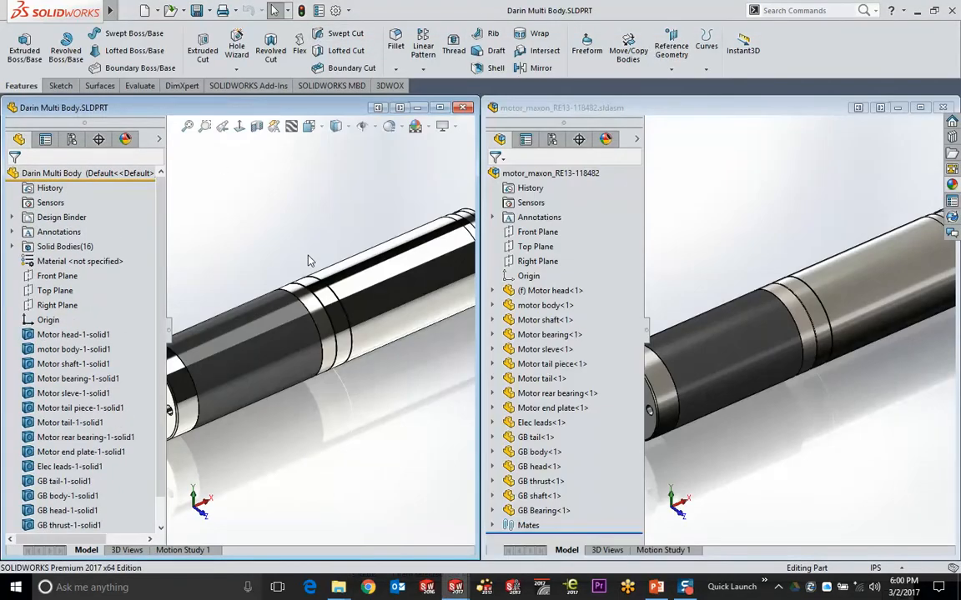
{"action": "scroll", "coordinate": [277, 222], "scroll_direction": "up", "scroll_amount": 4}
{"action": "scroll", "coordinate": [684, 214], "scroll_direction": "up", "scroll_amount": 5}
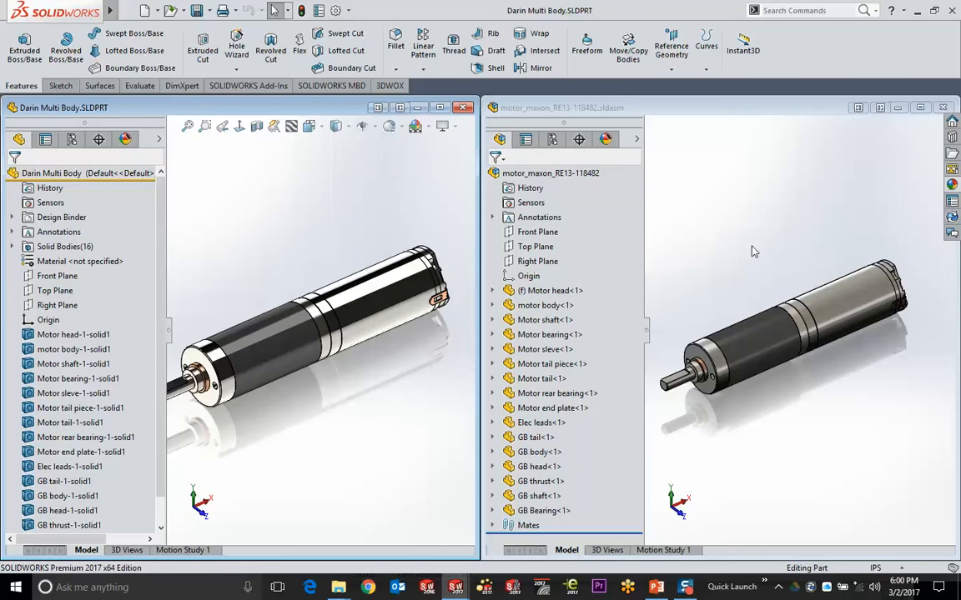
Compare the part and assembly windows, then close both documents
{"action": "left_click", "coordinate": [769, 258]}
{"action": "left_click", "coordinate": [311, 210]}
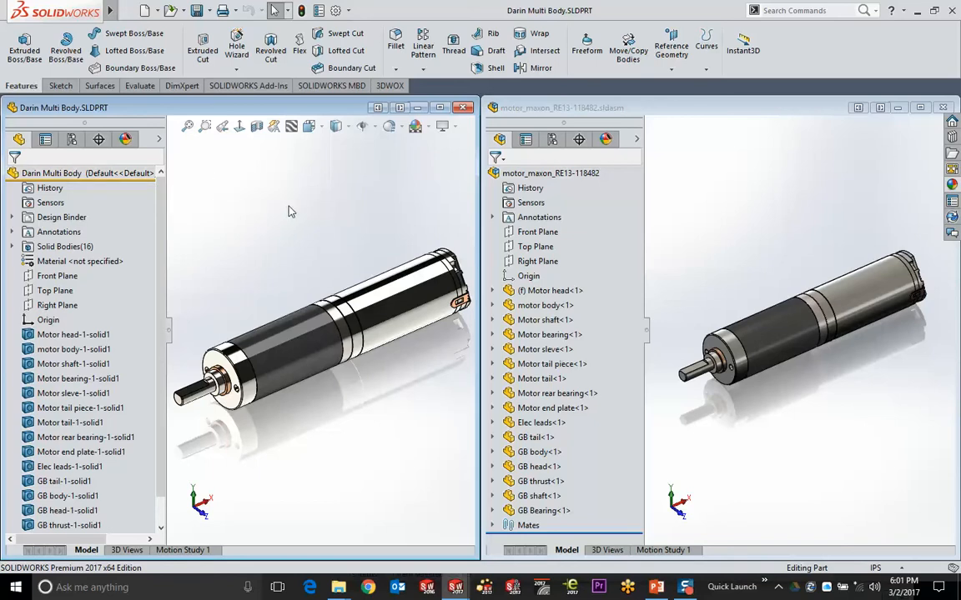
{"action": "left_click", "coordinate": [463, 106]}
{"action": "left_click", "coordinate": [943, 108]}
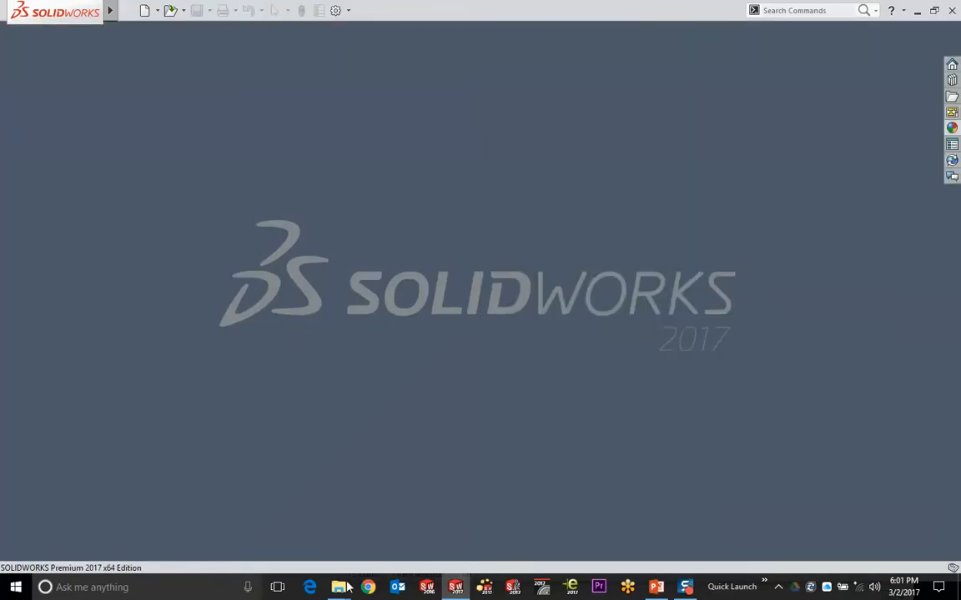
Open Multibody - Loft.SLDPRT from the parent folder, maximize it and orbit the two cylinders
{"action": "mouse_move", "coordinate": [338, 587]}
{"action": "left_click", "coordinate": [407, 515]}
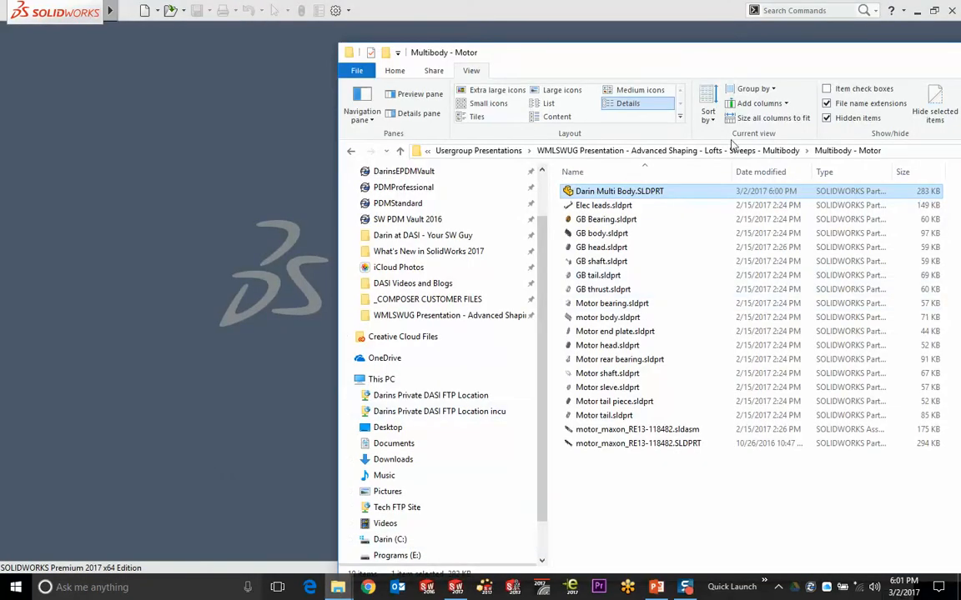
{"action": "left_click", "coordinate": [667, 150]}
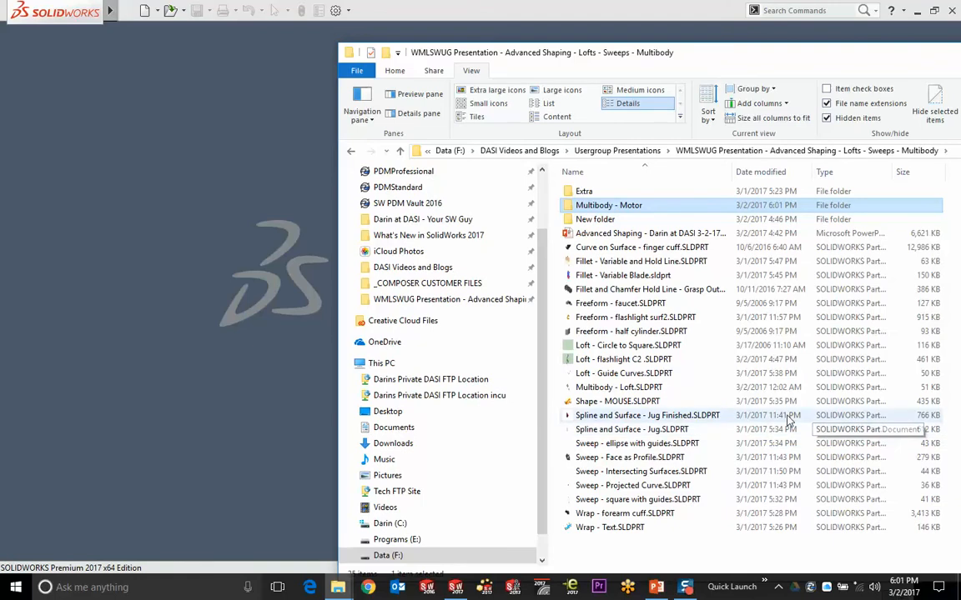
{"action": "left_click_drag", "start_coordinate": [619, 387], "coordinate": [218, 322]}
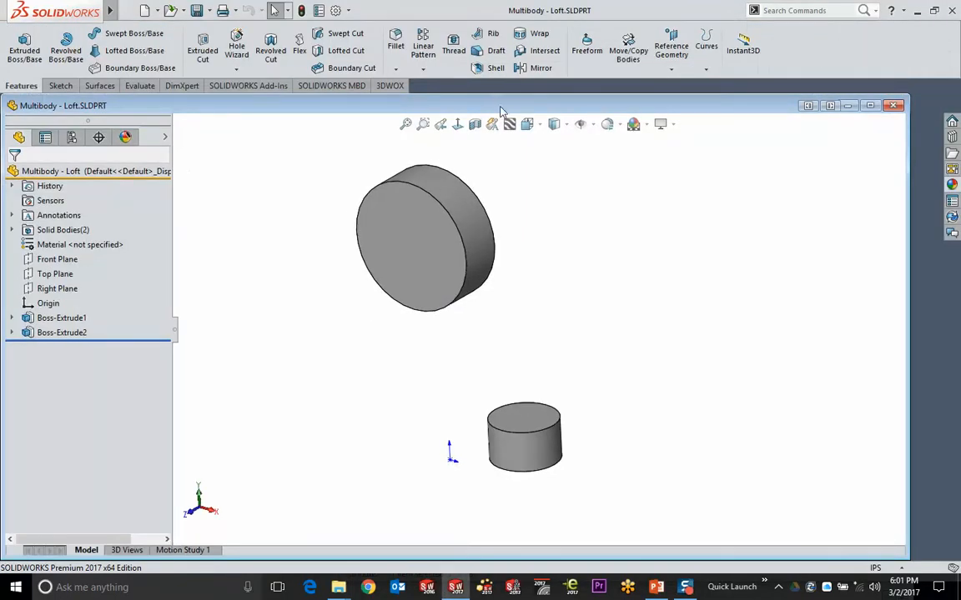
{"action": "double_click", "coordinate": [501, 105]}
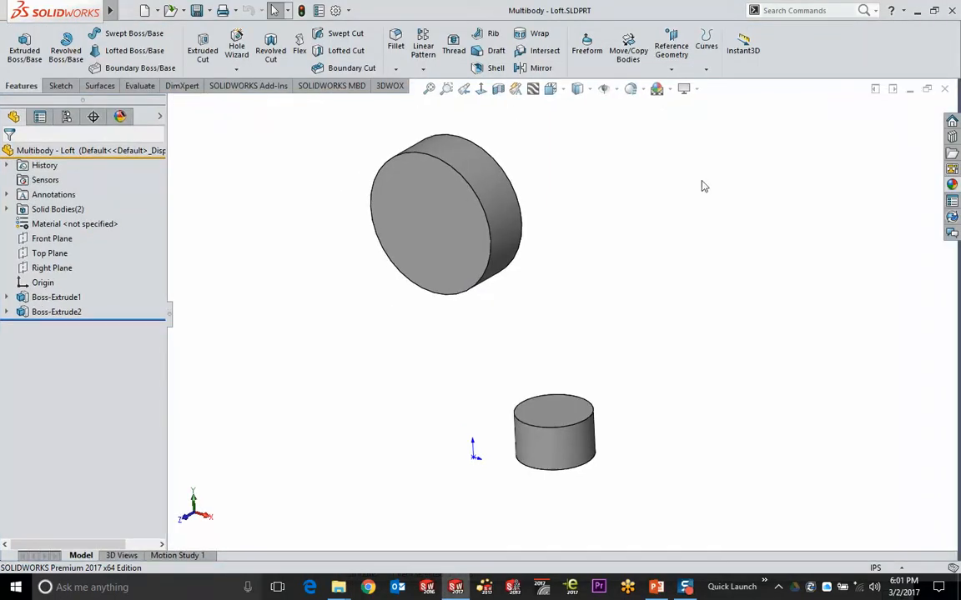
{"action": "mouse_move", "coordinate": [695, 212]}
{"action": "middle_mouse_down"}
{"action": "mouse_move", "coordinate": [684, 195]}
{"action": "mouse_move", "coordinate": [649, 198]}
{"action": "mouse_move", "coordinate": [697, 197]}
{"action": "mouse_move", "coordinate": [724, 210]}
{"action": "mouse_move", "coordinate": [710, 214]}
{"action": "middle_mouse_up"}
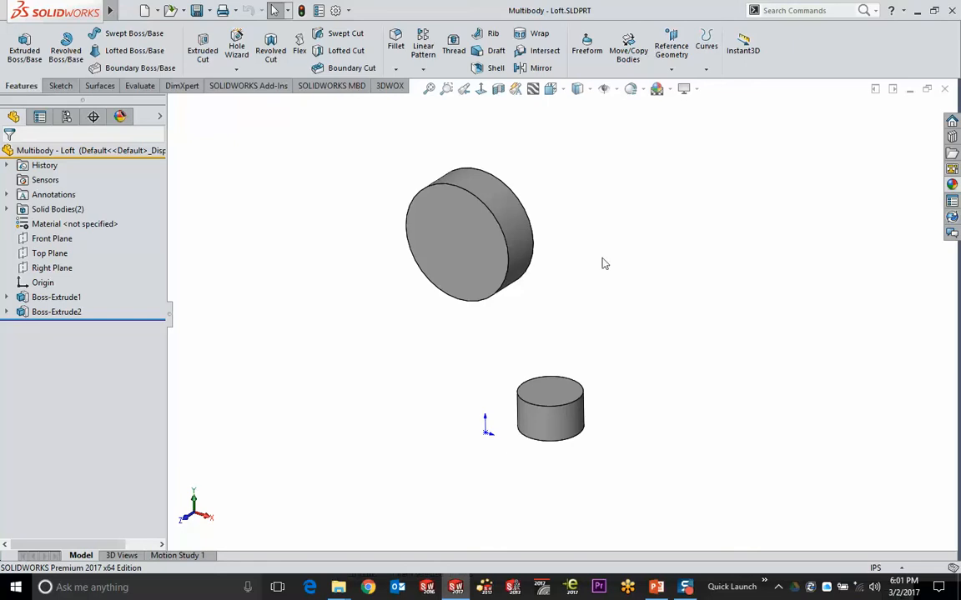
{"action": "left_click", "coordinate": [493, 238]}
Sketch a small circle on the large cylinder's face and extrude it as a separate, unmerged body
{"action": "left_click", "coordinate": [549, 173]}
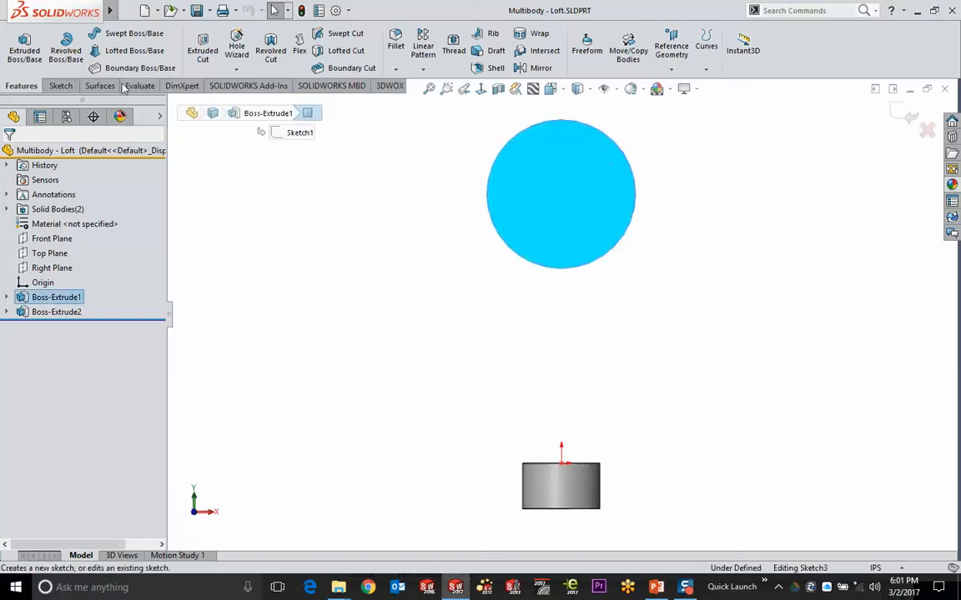
{"action": "left_click", "coordinate": [144, 33]}
{"action": "left_click", "coordinate": [543, 176]}
{"action": "left_click", "coordinate": [575, 190]}
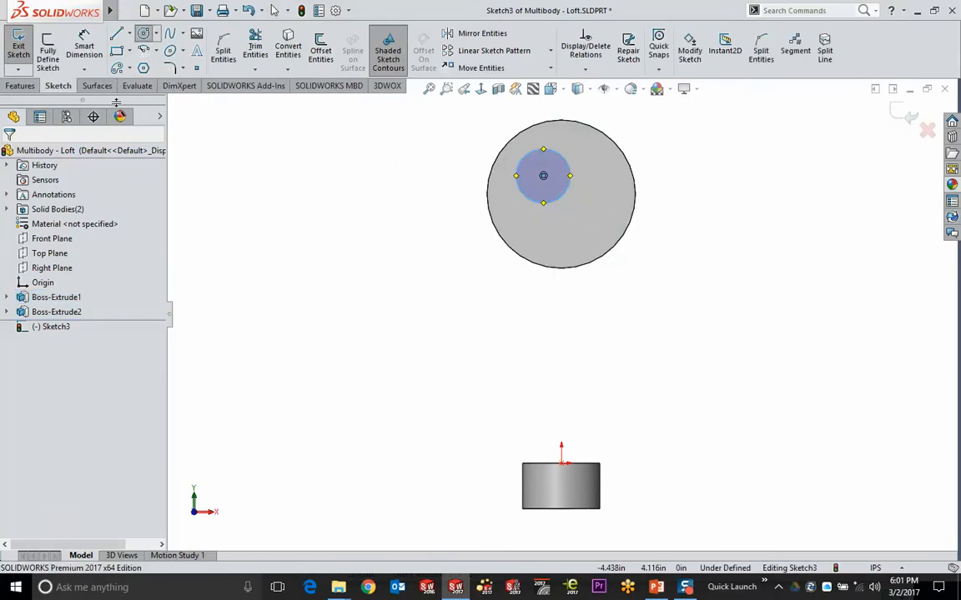
{"action": "left_click", "coordinate": [20, 86]}
{"action": "left_click", "coordinate": [24, 46]}
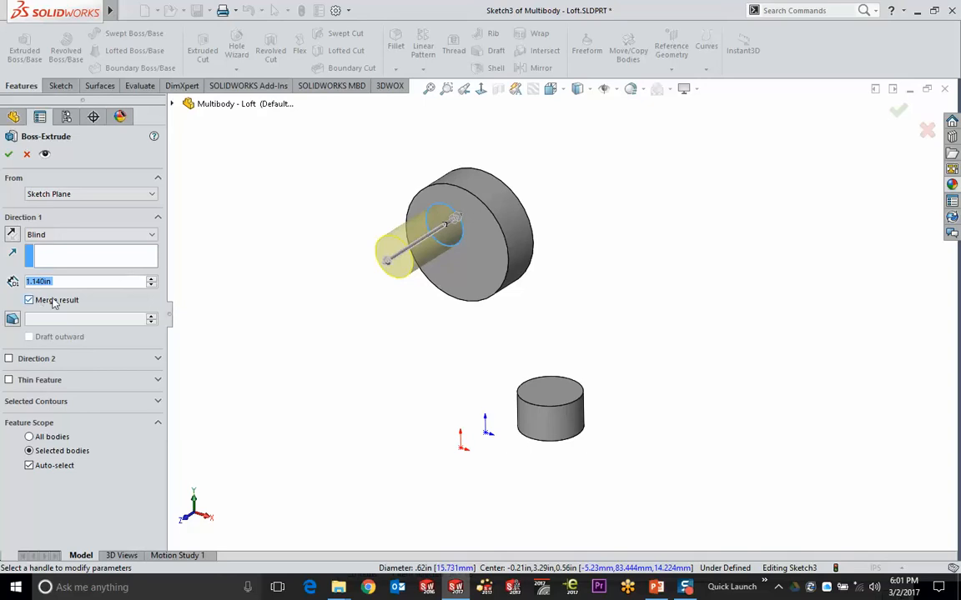
{"action": "left_click", "coordinate": [59, 302]}
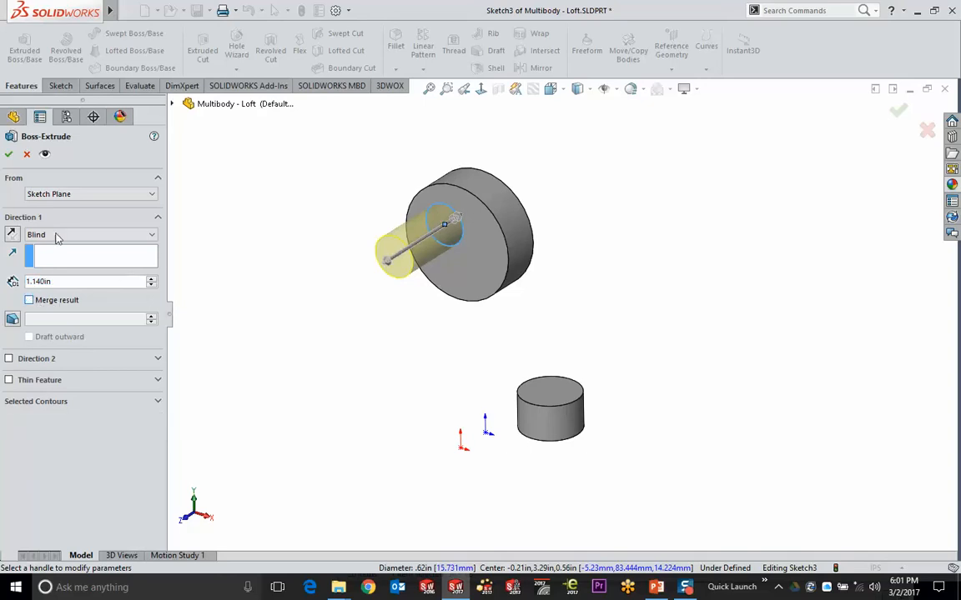
{"action": "left_click", "coordinate": [8, 154]}
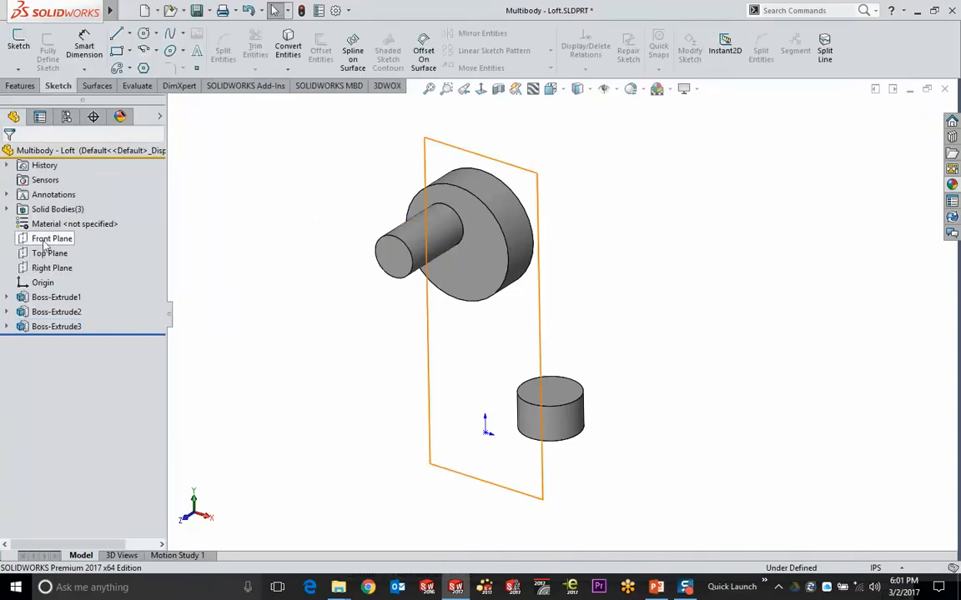
Expand Solid Bodies(3) in the tree to list the three bodies
{"action": "left_click", "coordinate": [7, 209]}
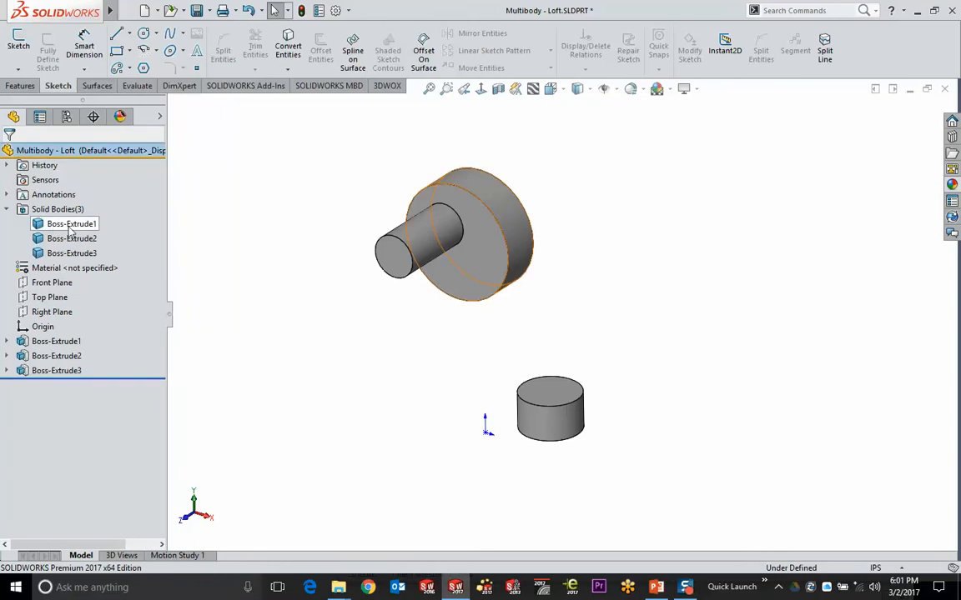
{"action": "left_click", "coordinate": [21, 86]}
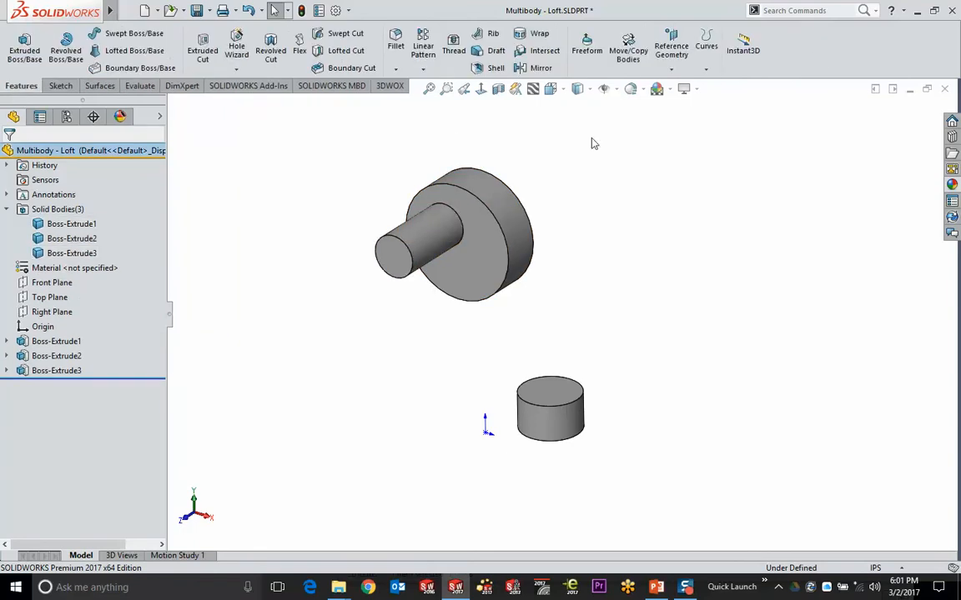
{"action": "left_click", "coordinate": [628, 50]}
Move the Boss-Extrude3 shaft body along Z, clear of the large disk
{"action": "left_click", "coordinate": [421, 219]}
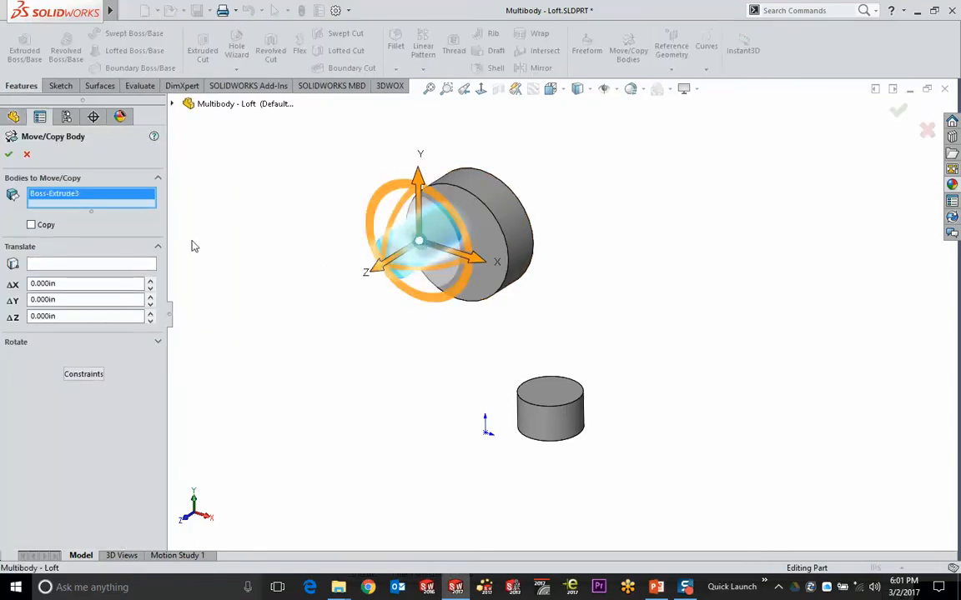
{"action": "left_click_drag", "start_coordinate": [373, 276], "coordinate": [277, 310]}
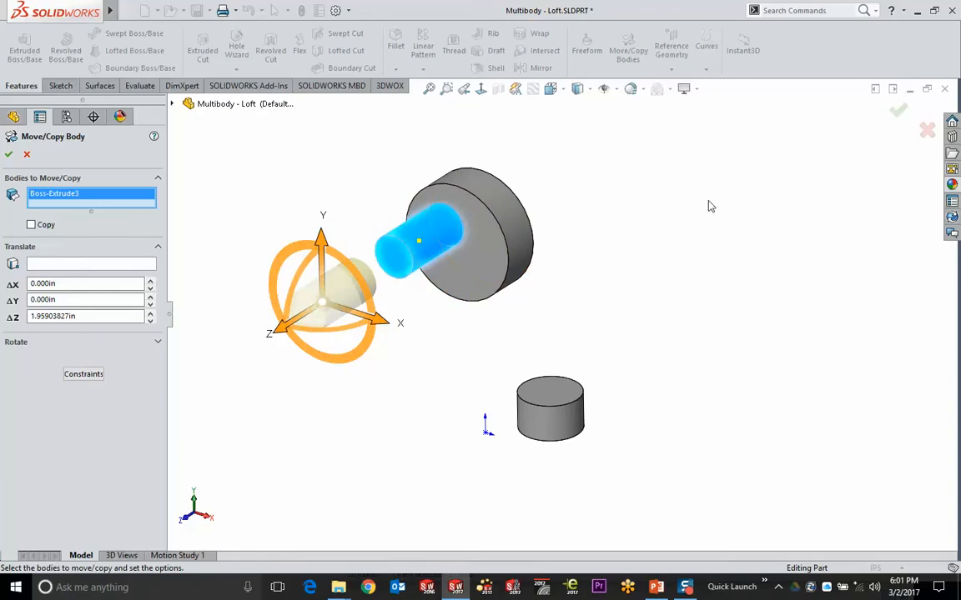
{"action": "left_click", "coordinate": [898, 110]}
Orbit the model and pick the disk's front face, then the short cylinder's top face
{"action": "mouse_move", "coordinate": [628, 279]}
{"action": "middle_mouse_down"}
{"action": "mouse_move", "coordinate": [584, 259]}
{"action": "mouse_move", "coordinate": [590, 270]}
{"action": "mouse_move", "coordinate": [637, 262]}
{"action": "middle_mouse_up"}
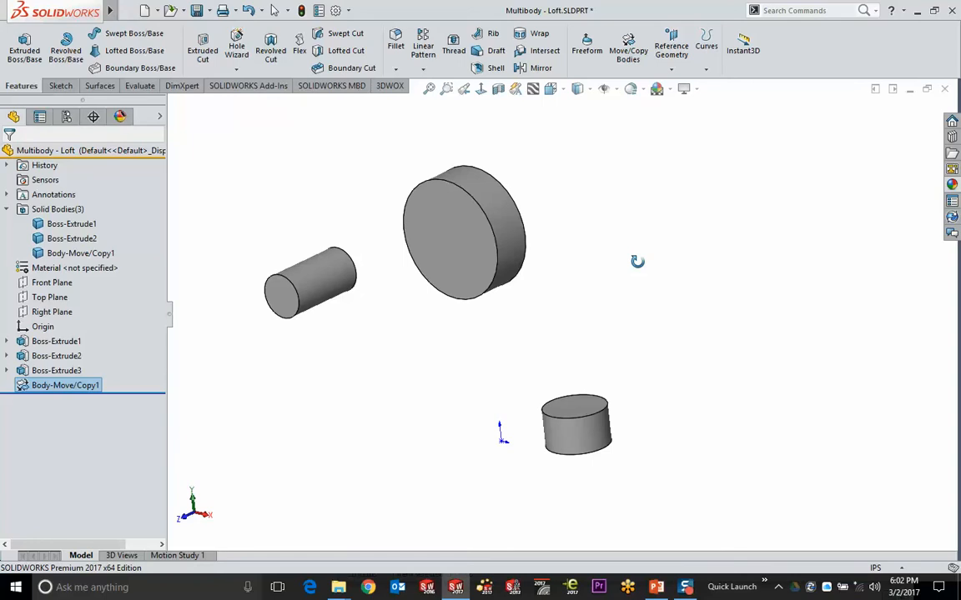
{"action": "middle_click_drag", "start_coordinate": [637, 262], "coordinate": [646, 292]}
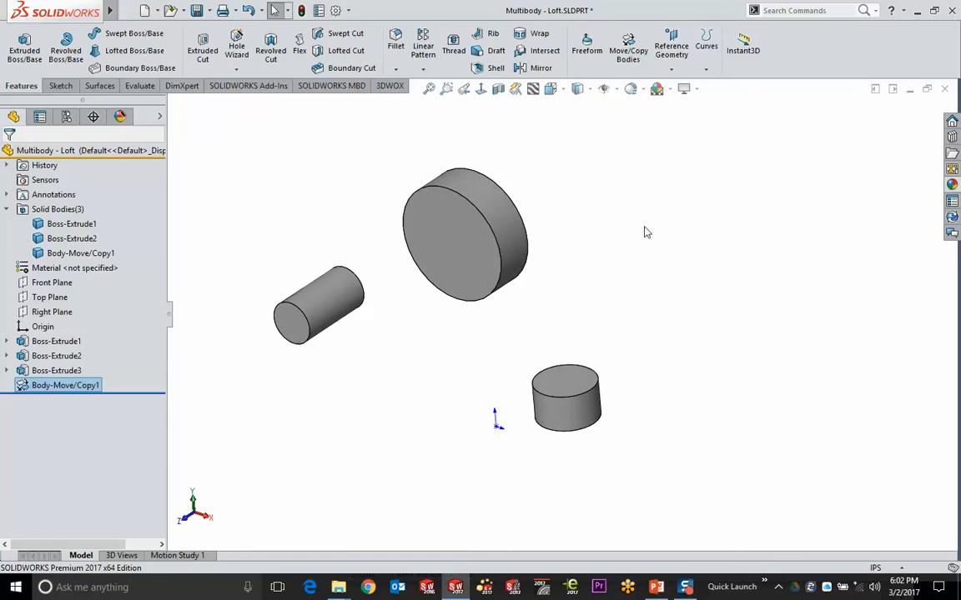
{"action": "middle_click_drag", "start_coordinate": [623, 253], "coordinate": [536, 242]}
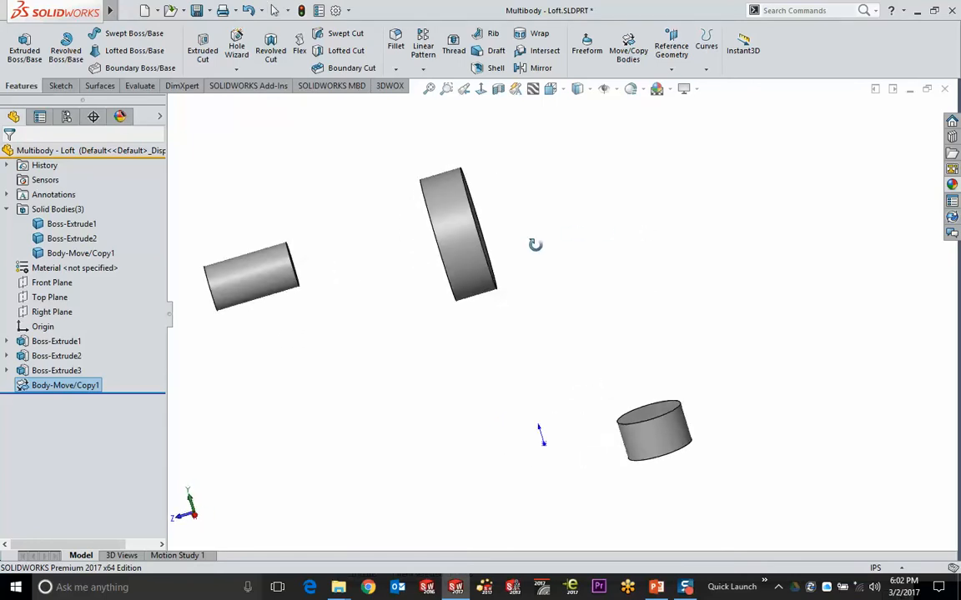
{"action": "left_click", "coordinate": [471, 221]}
{"action": "left_click", "coordinate": [659, 418]}
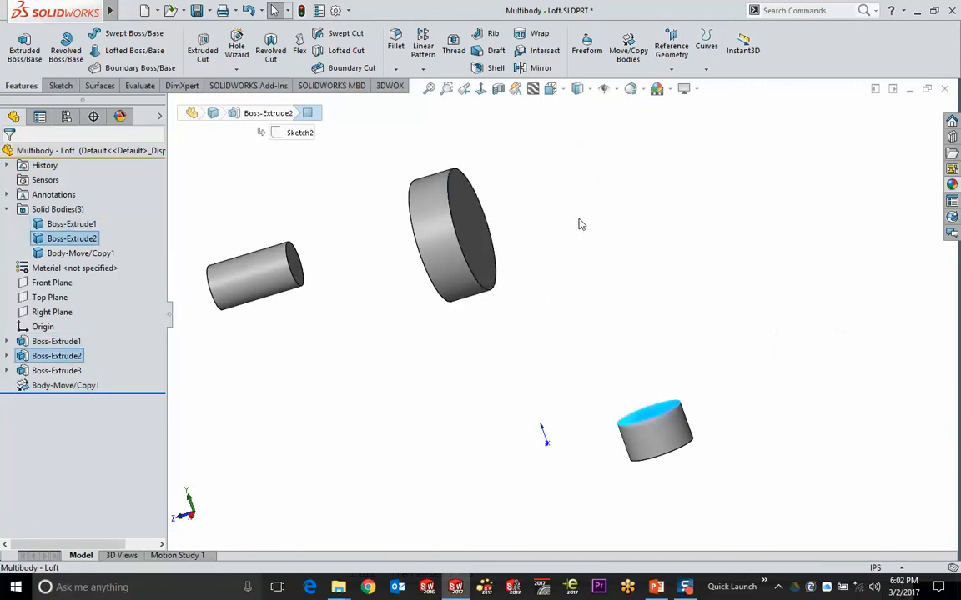
Start Lofted Boss/Base with the disk face and the short cylinder's top face as profiles
{"action": "left_click", "coordinate": [551, 170]}
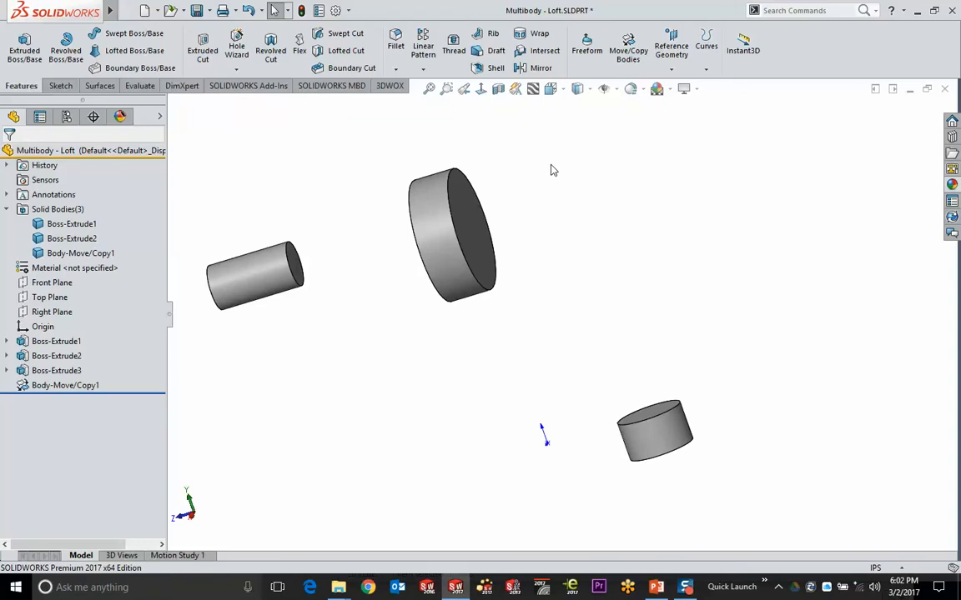
{"action": "left_click", "coordinate": [135, 56]}
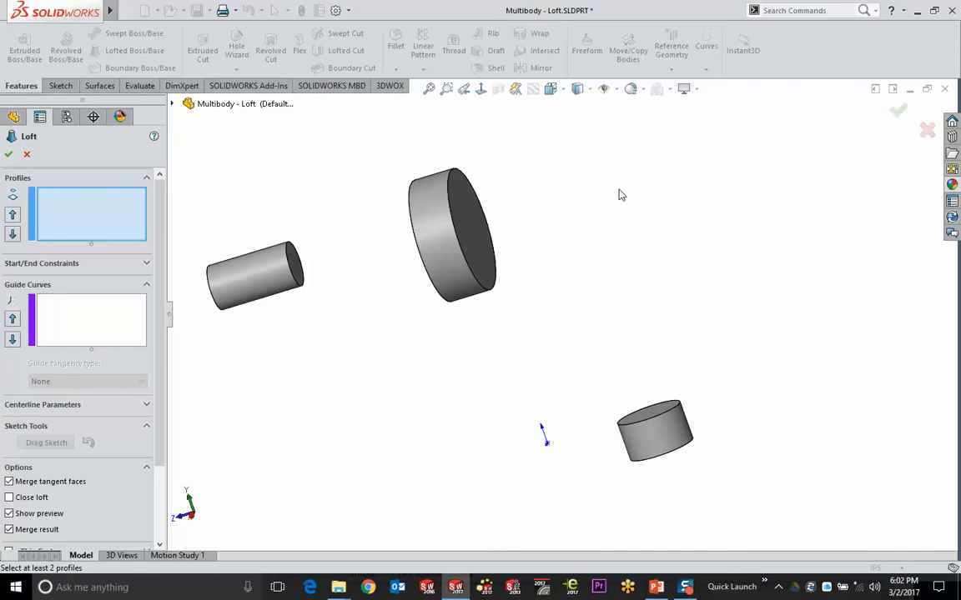
{"action": "middle_click_drag", "start_coordinate": [525, 247], "coordinate": [510, 293]}
{"action": "left_click", "coordinate": [484, 292]}
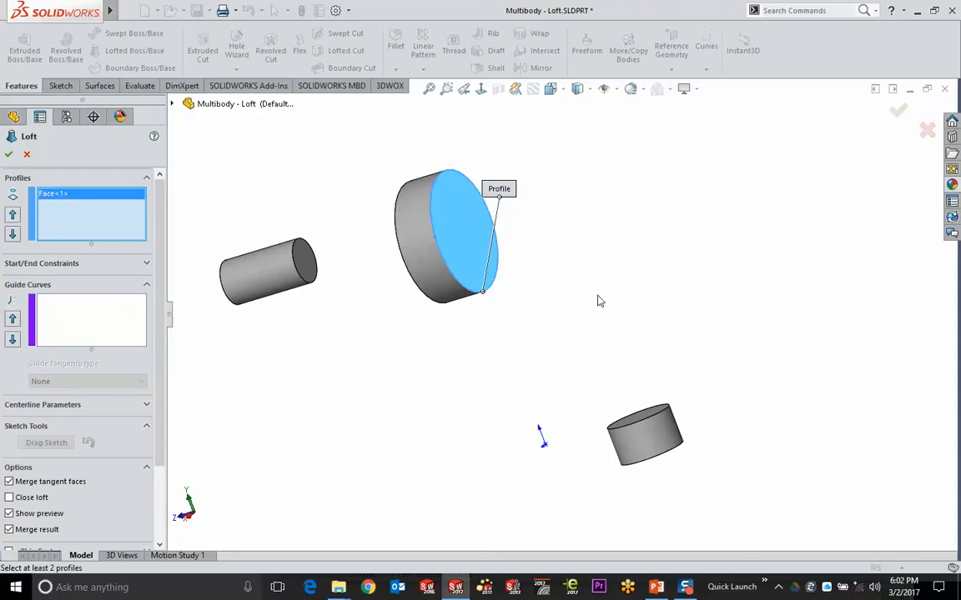
{"action": "middle_click_drag", "start_coordinate": [597, 301], "coordinate": [578, 390]}
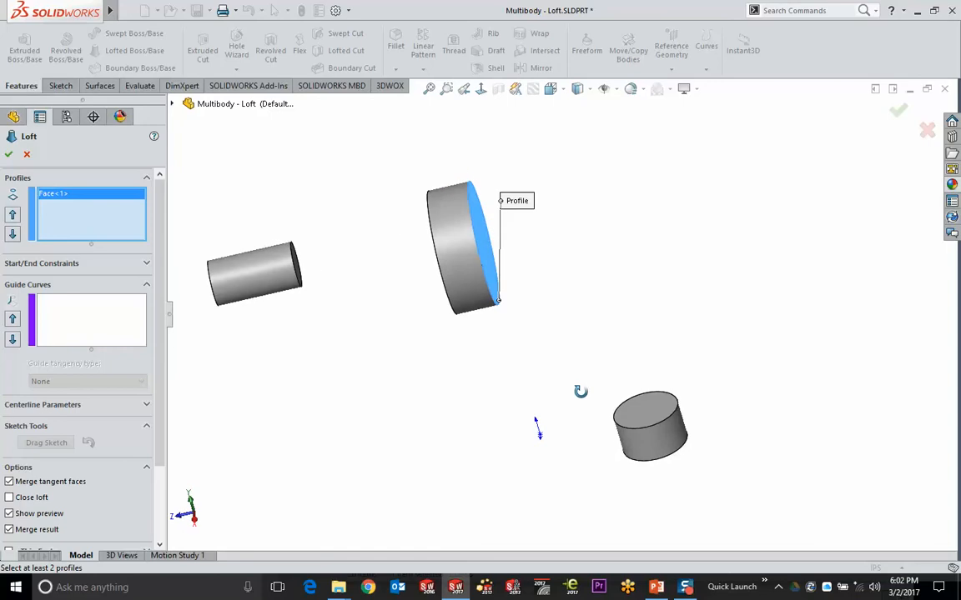
{"action": "left_click", "coordinate": [621, 424]}
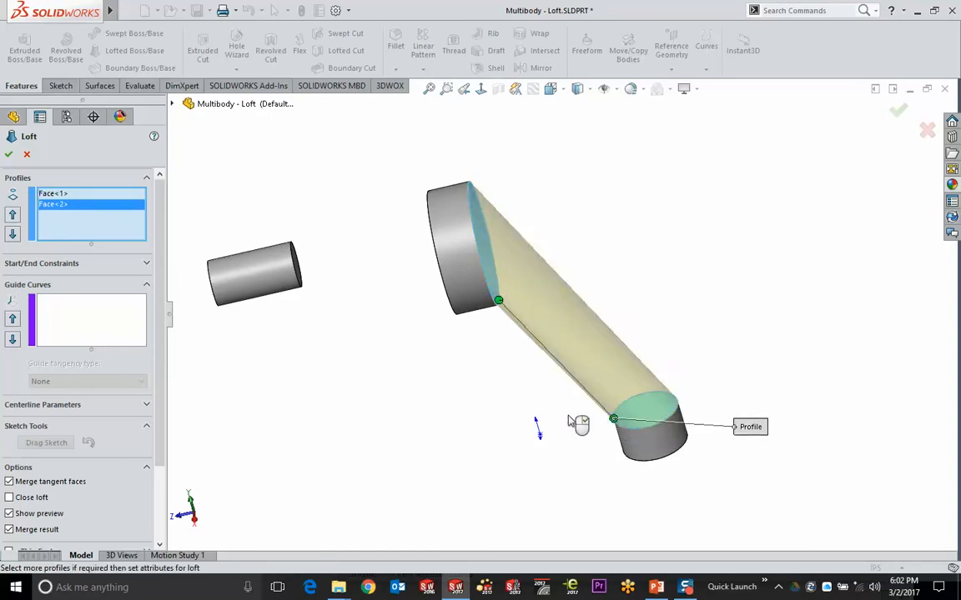
Adjust the loft connector along the disk edge and inspect the loft preview
{"action": "middle_click_drag", "start_coordinate": [575, 422], "coordinate": [449, 324]}
{"action": "mouse_move", "coordinate": [447, 319]}
{"action": "left_mouse_down"}
{"action": "mouse_move", "coordinate": [489, 276]}
{"action": "mouse_move", "coordinate": [453, 313]}
{"action": "left_mouse_up"}
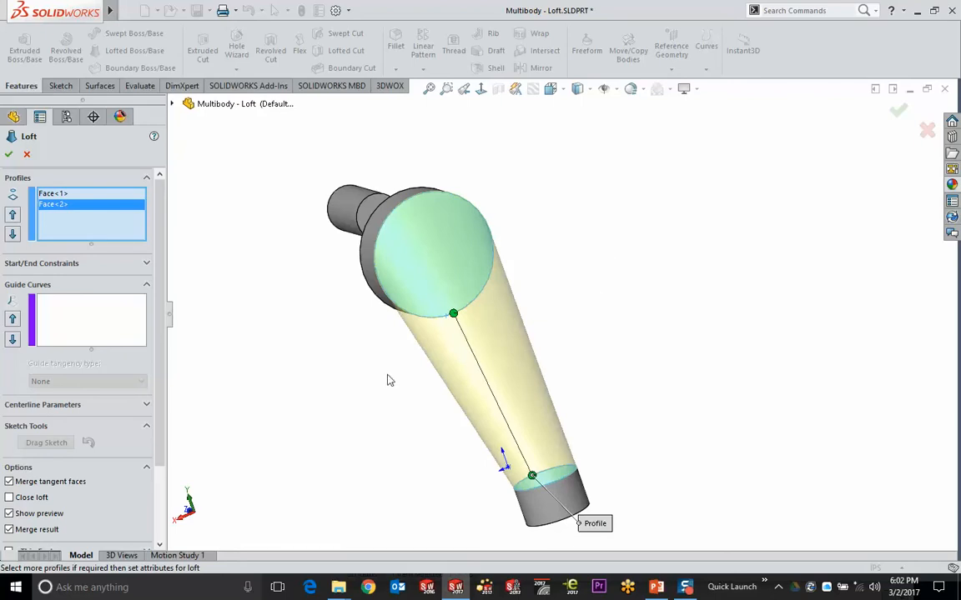
{"action": "middle_click_drag", "start_coordinate": [389, 380], "coordinate": [531, 386]}
{"action": "middle_click_drag", "start_coordinate": [597, 421], "coordinate": [678, 333]}
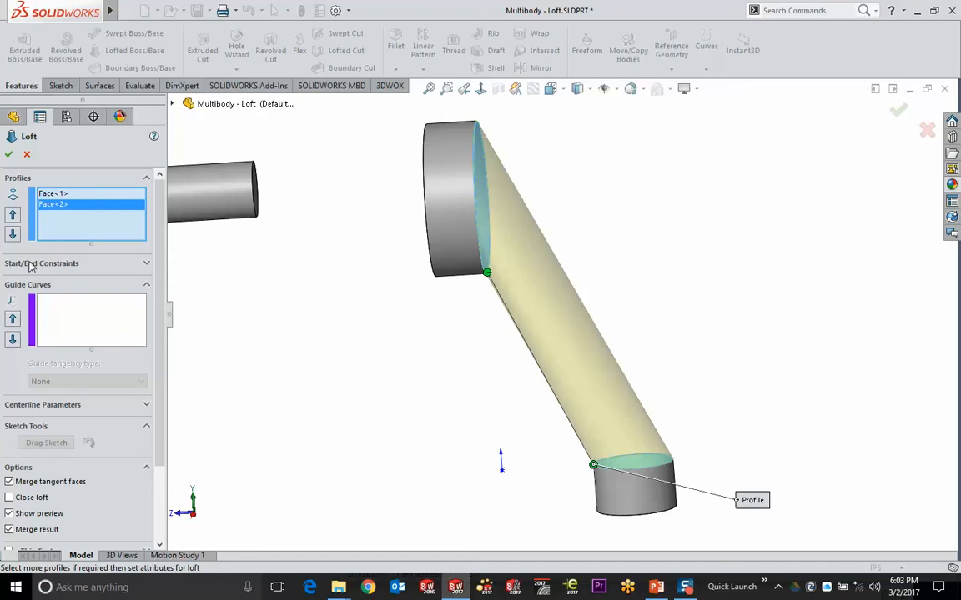
Set the loft's start constraint to Normal To Profile with tangent length 1
{"action": "left_click", "coordinate": [80, 265]}
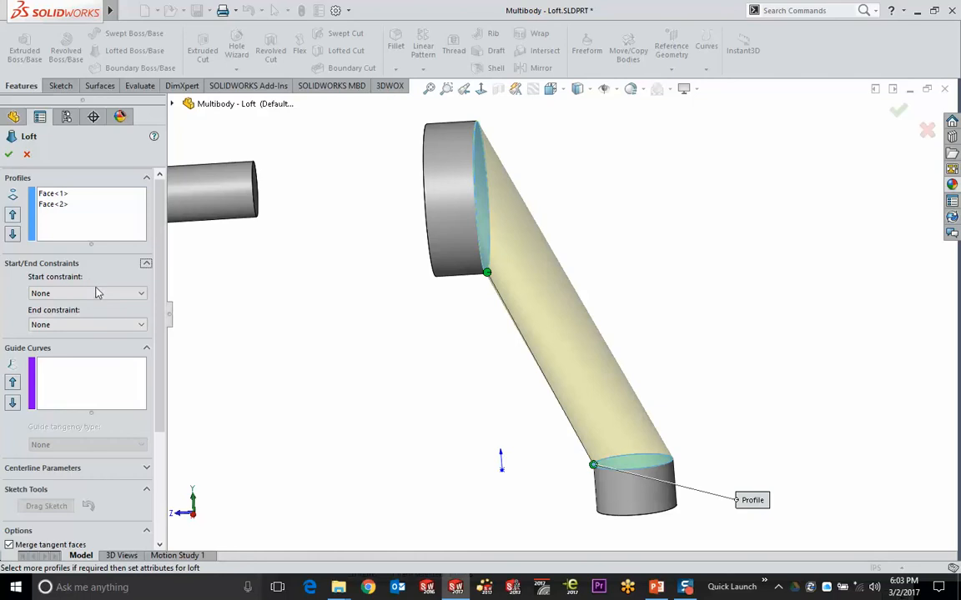
{"action": "left_click", "coordinate": [98, 294]}
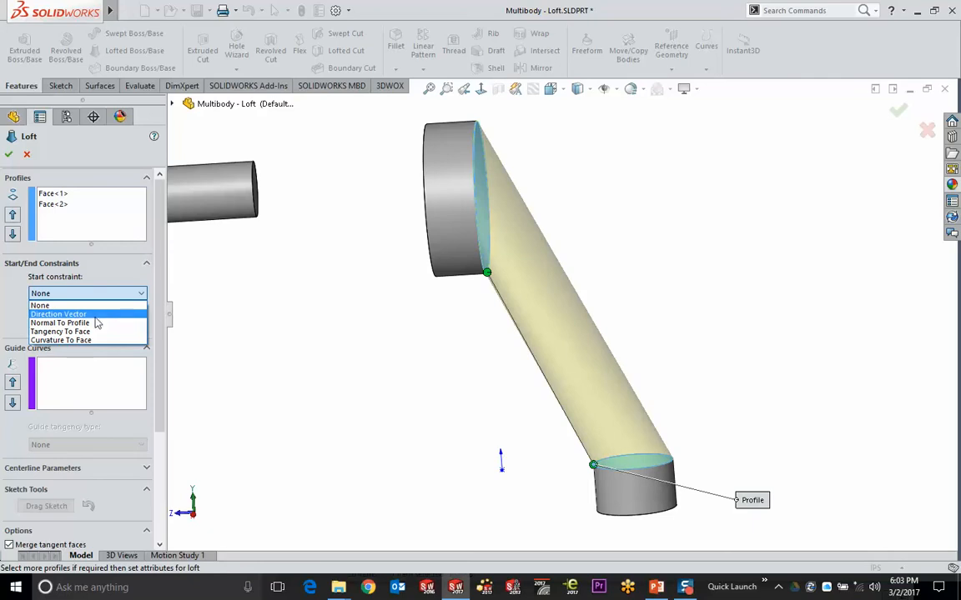
{"action": "left_click", "coordinate": [97, 323]}
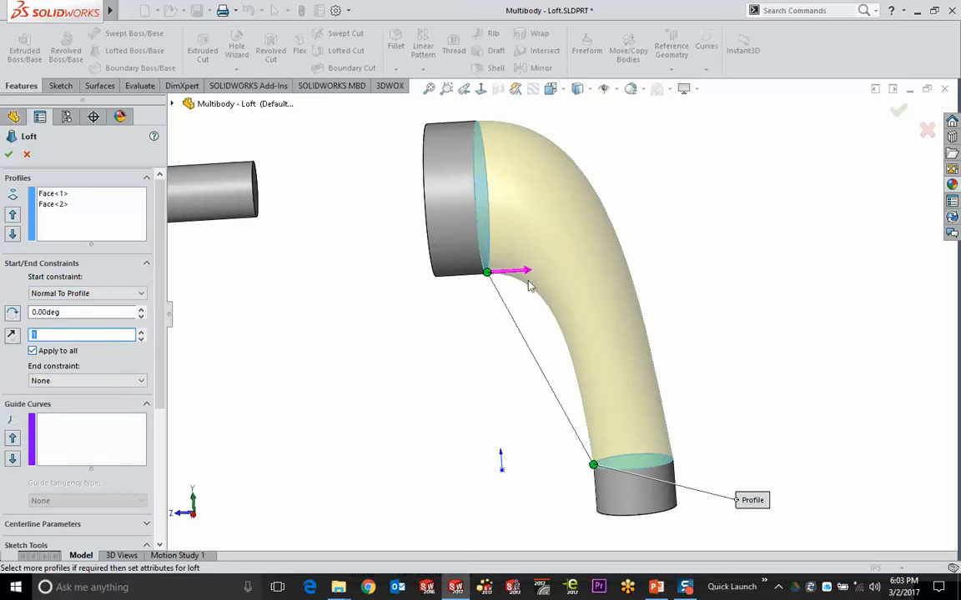
{"action": "type", "text": "2.32"}
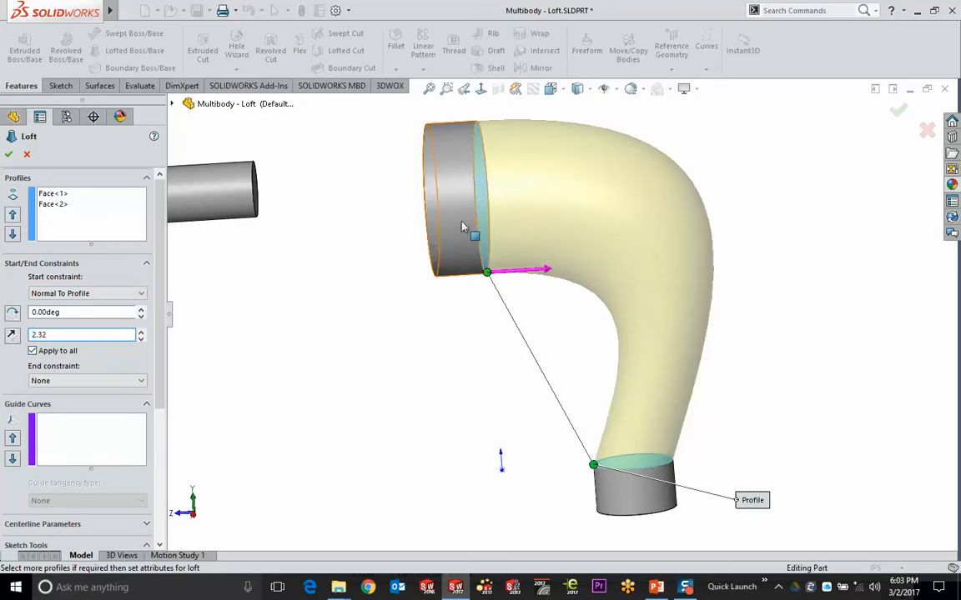
{"action": "left_click_drag", "start_coordinate": [549, 269], "coordinate": [685, 366]}
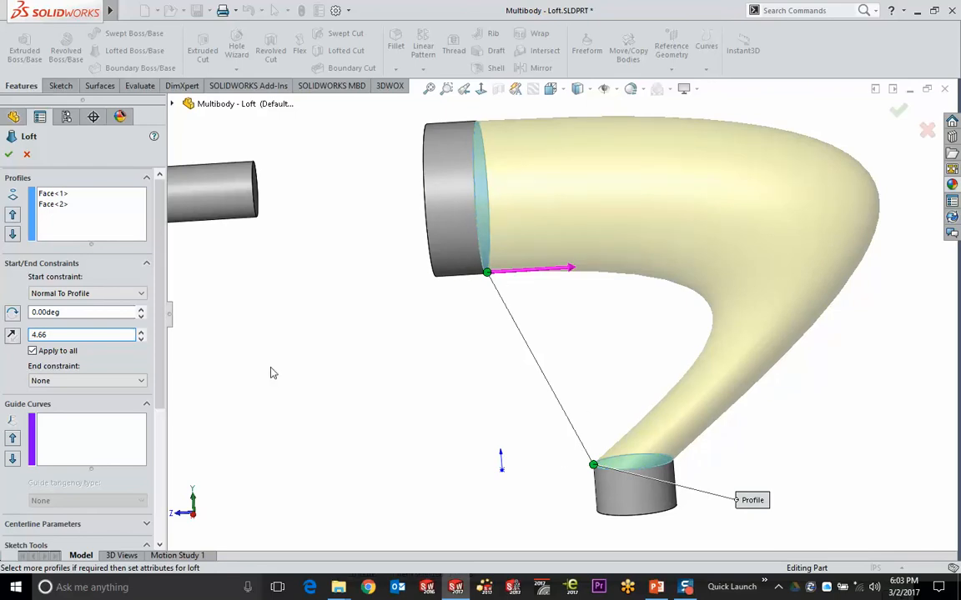
{"action": "left_click_drag", "start_coordinate": [74, 332], "coordinate": [4, 340]}
{"action": "type", "text": "1"}
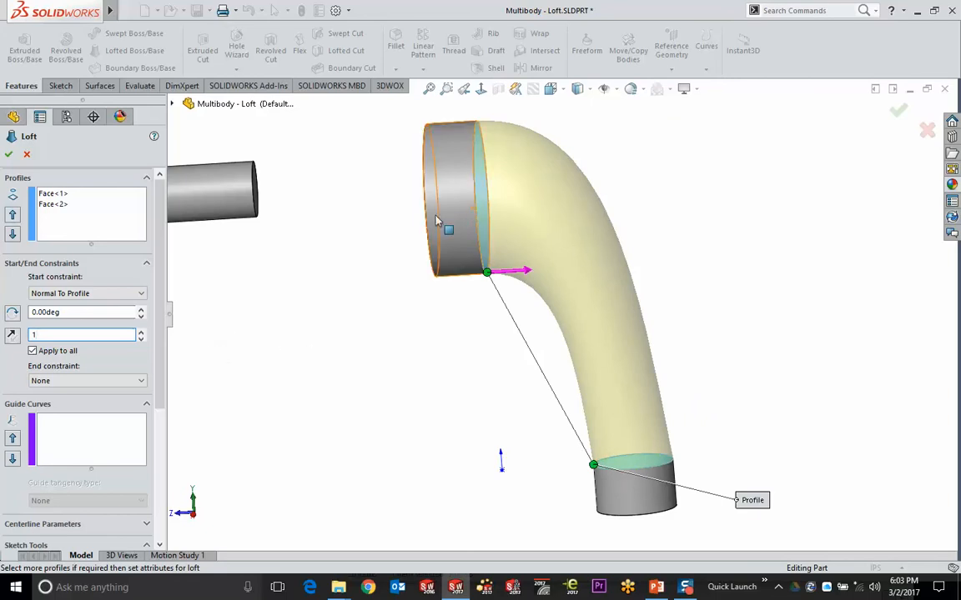
Set the end constraint to Normal To Profile, lengthened to 2.43, and accept Loft1
{"action": "left_click", "coordinate": [87, 381]}
{"action": "left_click", "coordinate": [84, 410]}
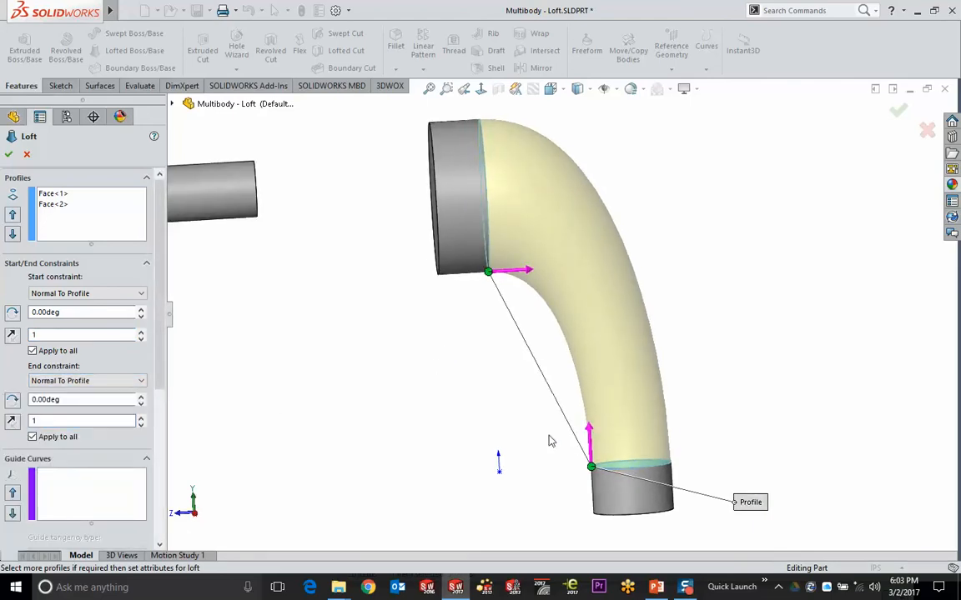
{"action": "left_click_drag", "start_coordinate": [588, 429], "coordinate": [590, 407]}
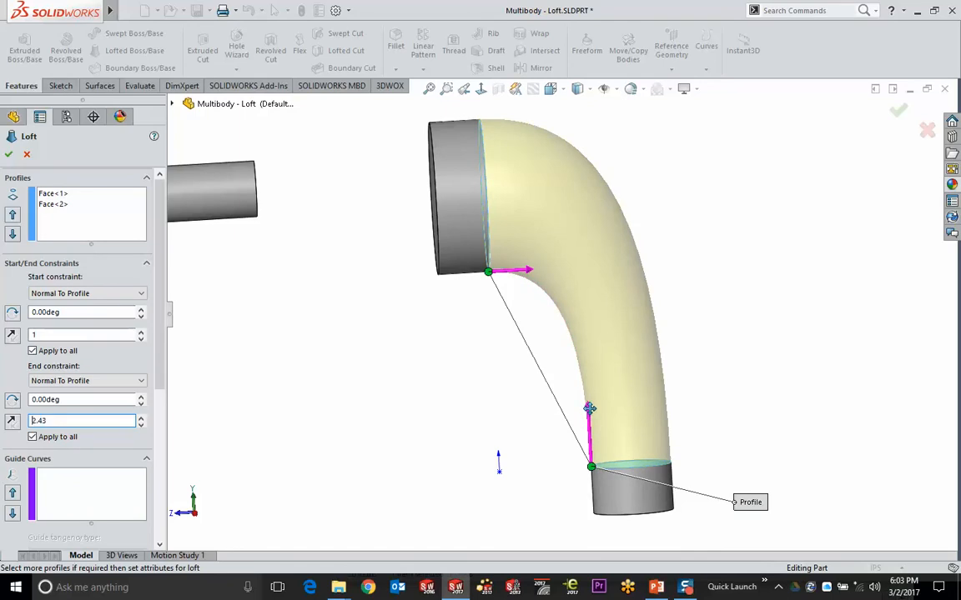
{"action": "left_click", "coordinate": [899, 111]}
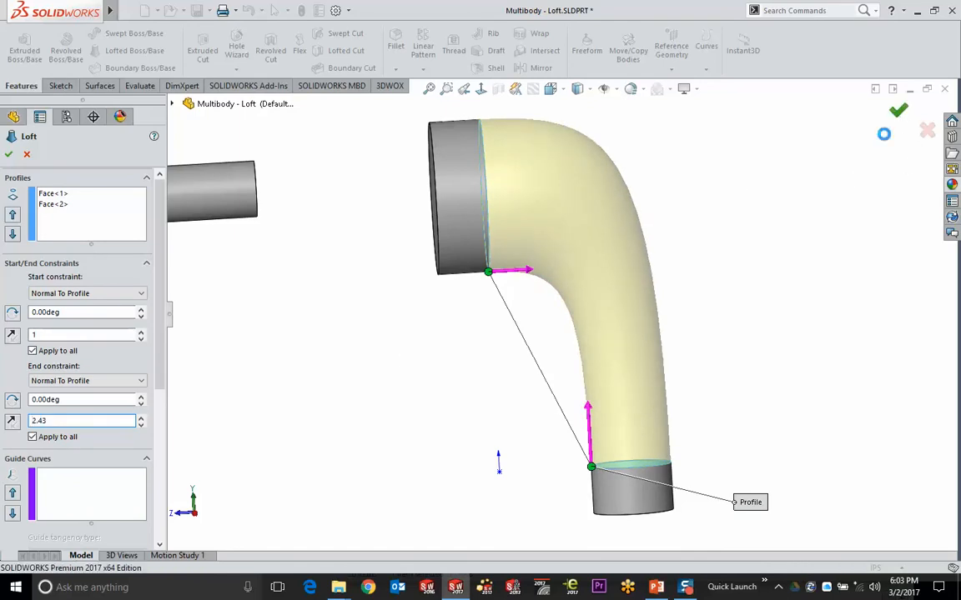
{"action": "middle_click_drag", "start_coordinate": [783, 236], "coordinate": [708, 296]}
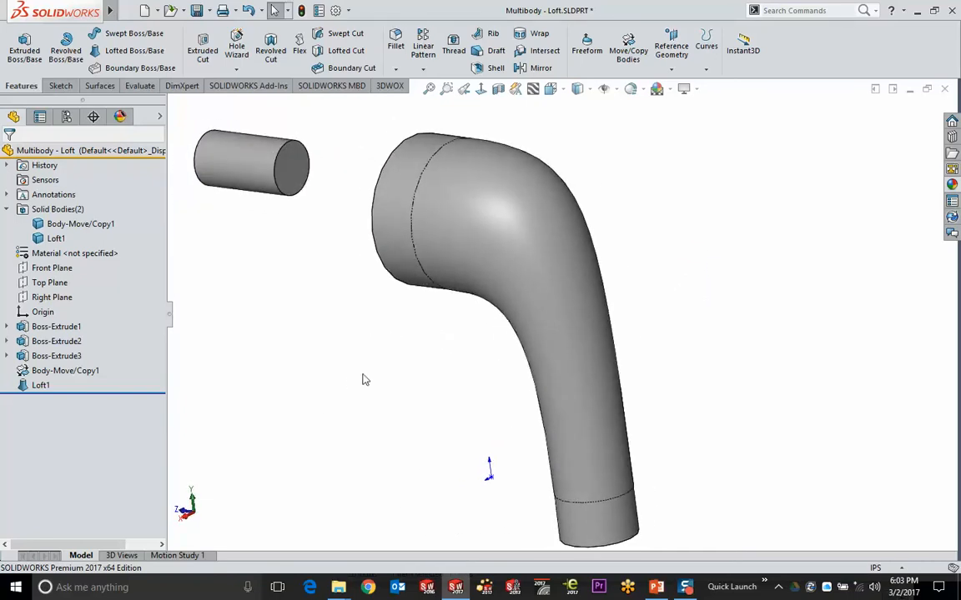
Suppress Loft1 from the FeatureManager tree, leaving three separate bodies without the elbow
{"action": "left_click", "coordinate": [525, 230]}
{"action": "left_click", "coordinate": [186, 369]}
{"action": "left_click", "coordinate": [38, 385]}
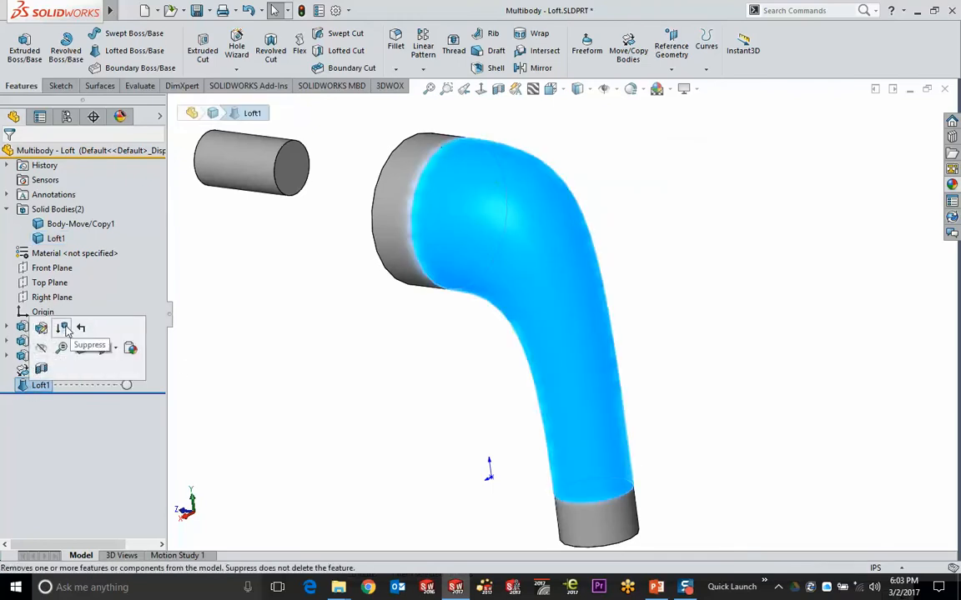
{"action": "left_click", "coordinate": [65, 330]}
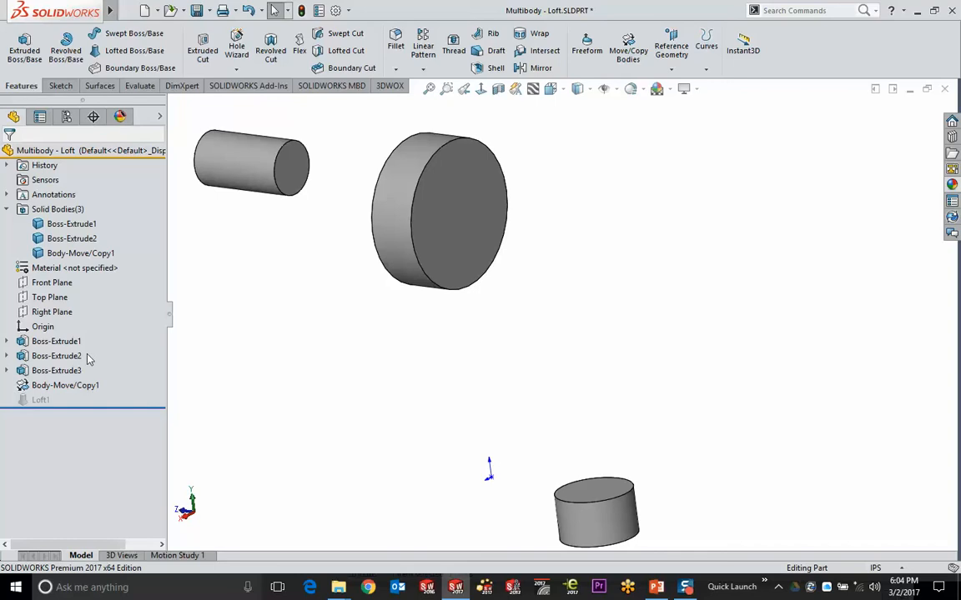
{"action": "left_click", "coordinate": [65, 385]}
{"action": "middle_click_drag", "start_coordinate": [293, 358], "coordinate": [278, 310]}
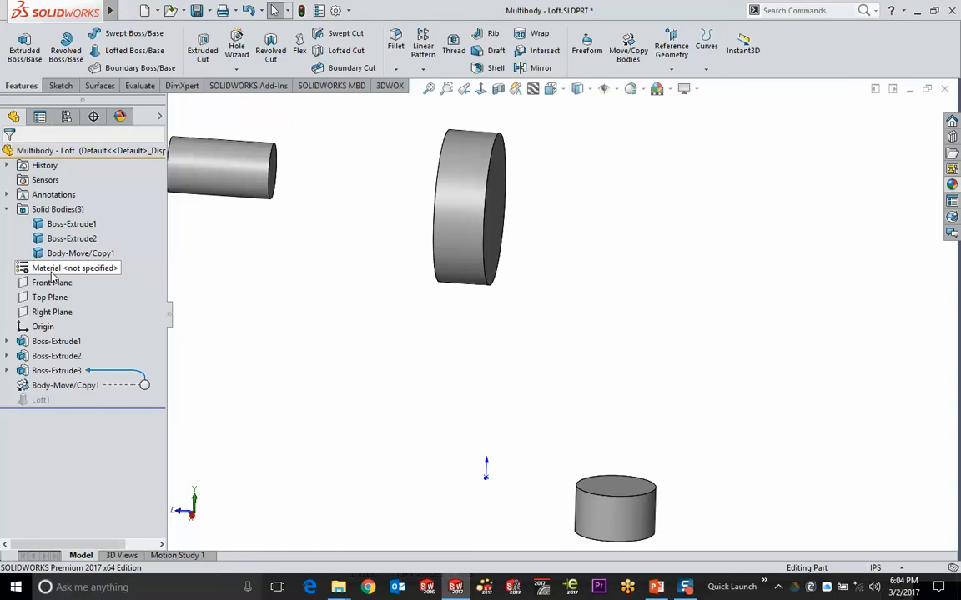
On the Right Plane, sketch a line and tangent arcs from the disk face toward the short cylinder
{"action": "left_click", "coordinate": [46, 312]}
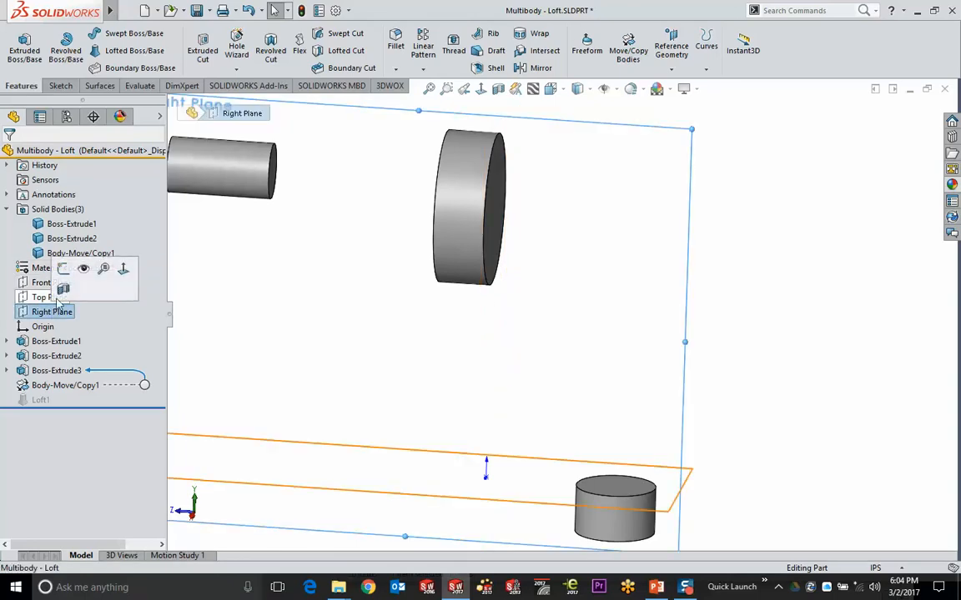
{"action": "left_click", "coordinate": [64, 265]}
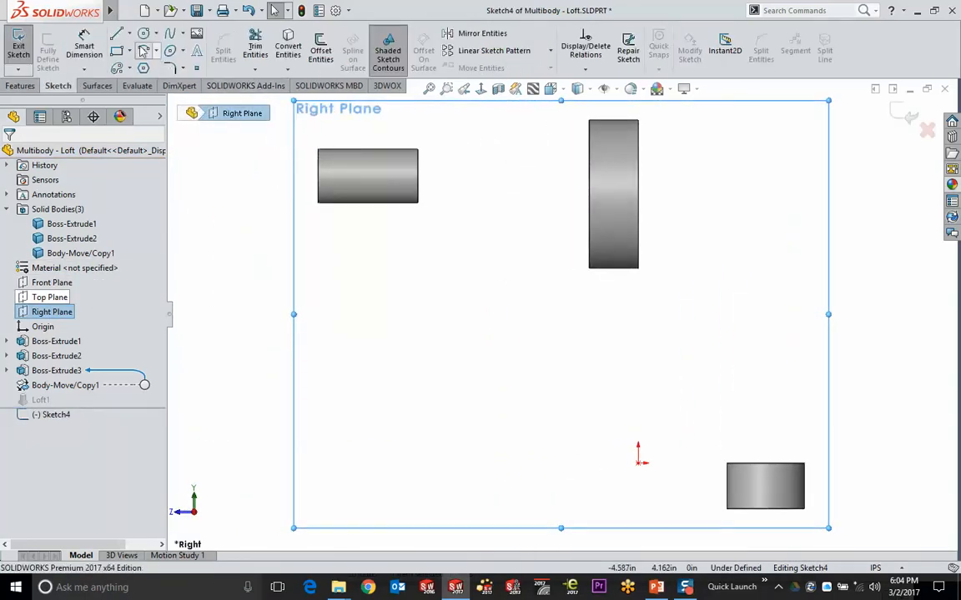
{"action": "left_click", "coordinate": [113, 33]}
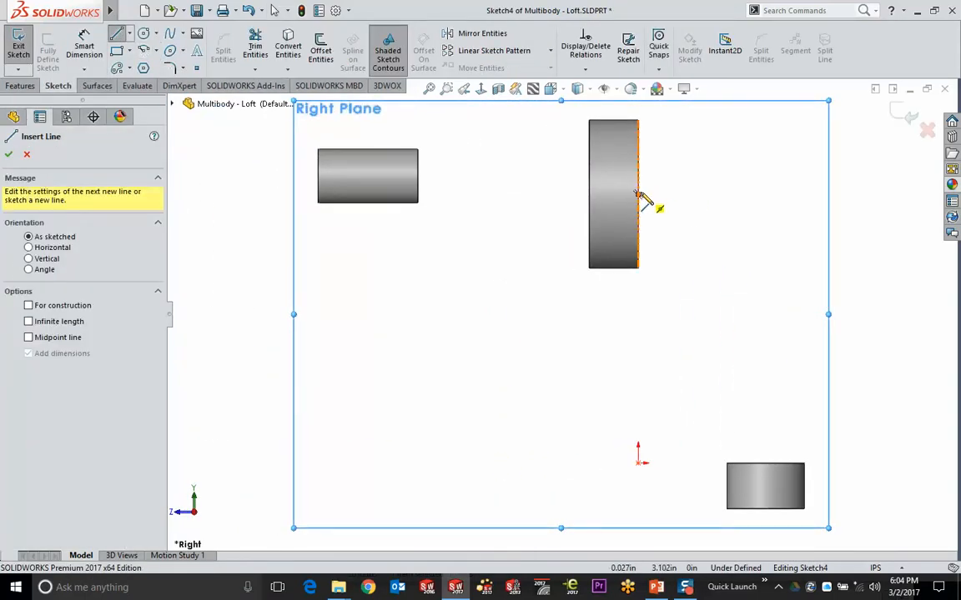
{"action": "left_click", "coordinate": [639, 195]}
{"action": "left_click", "coordinate": [698, 195]}
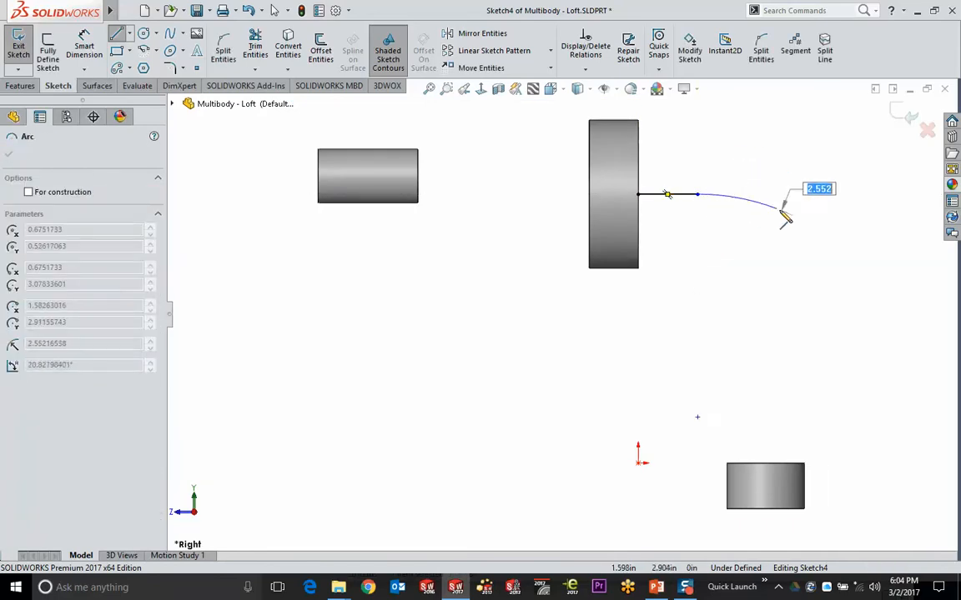
{"action": "left_click", "coordinate": [790, 245]}
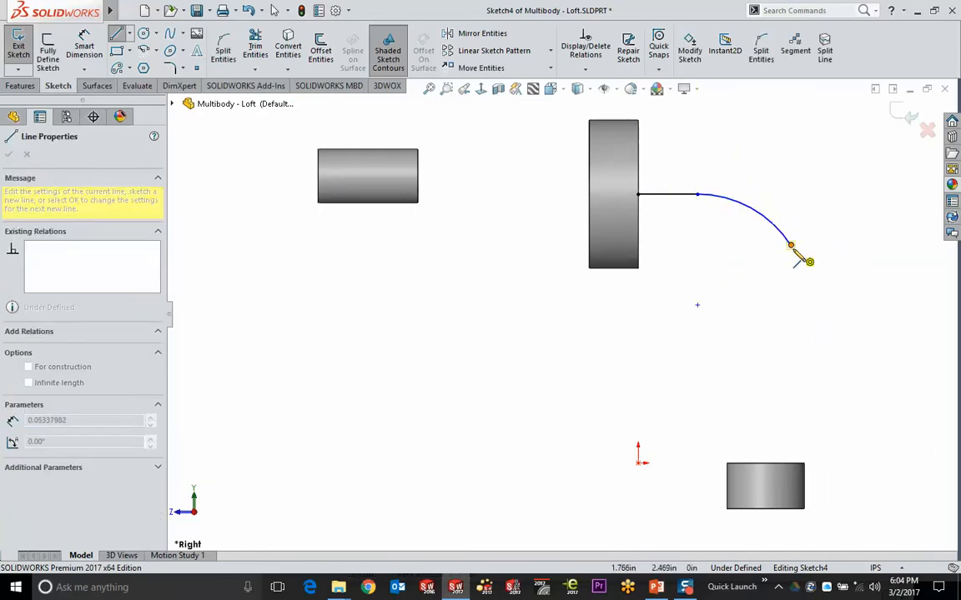
{"action": "left_click", "coordinate": [797, 306]}
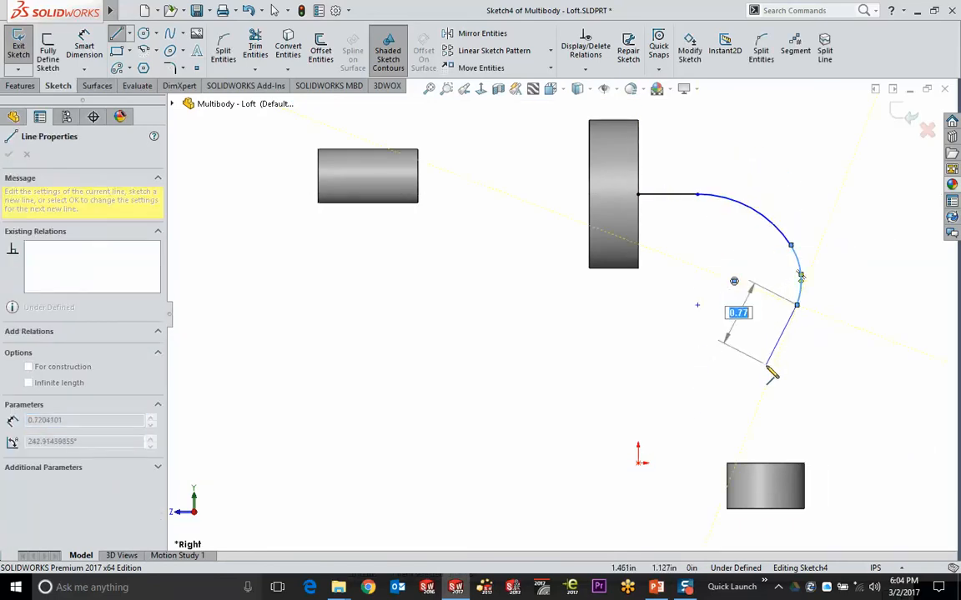
{"action": "left_click", "coordinate": [765, 424]}
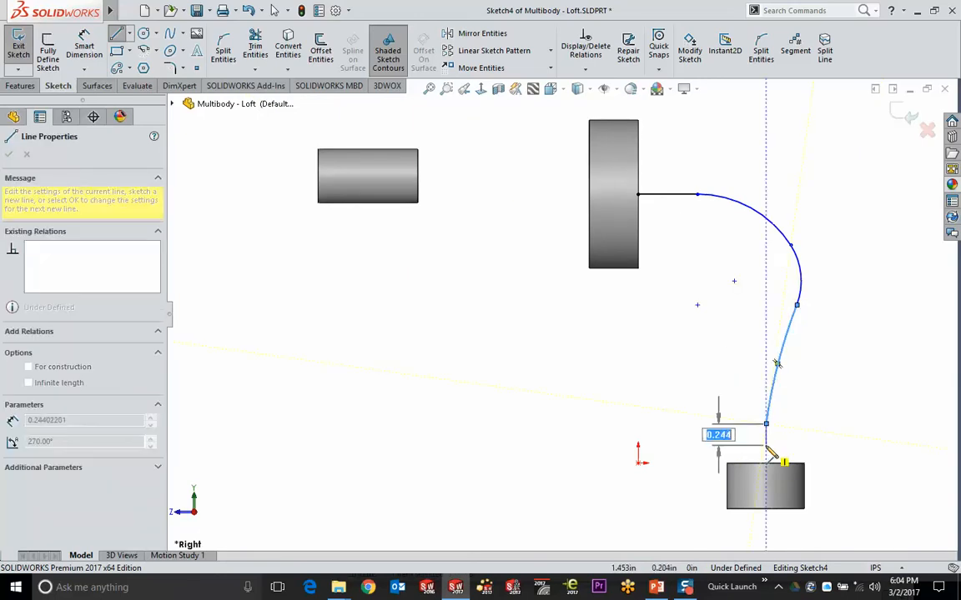
{"action": "double_click", "coordinate": [761, 451]}
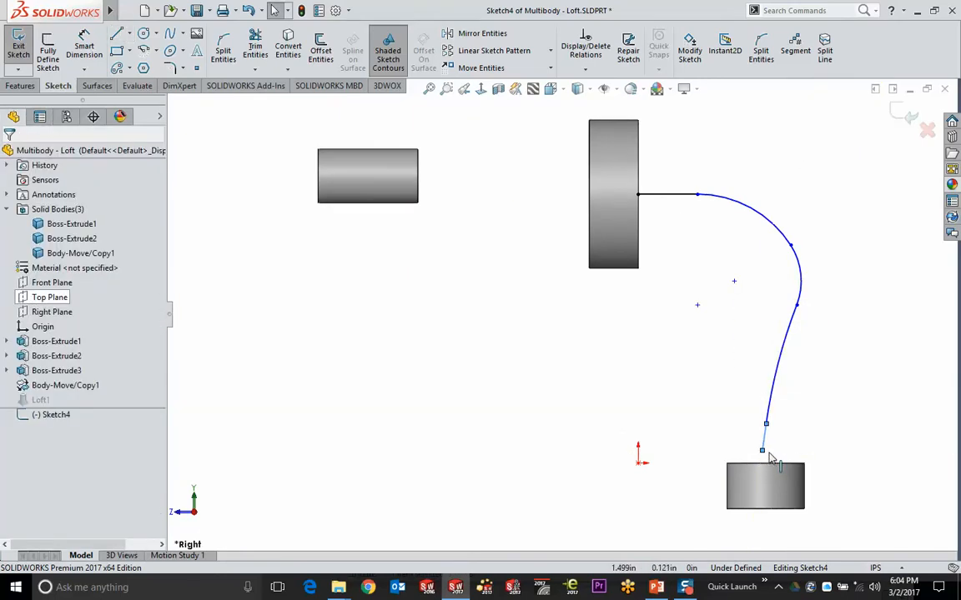
Attach the path's end to the cylinder's top edge and finish Sketch4
{"action": "left_click_drag", "start_coordinate": [762, 451], "coordinate": [765, 462]}
{"action": "left_click", "coordinate": [780, 375]}
{"action": "left_click", "coordinate": [784, 464], "text": "ctrl"}
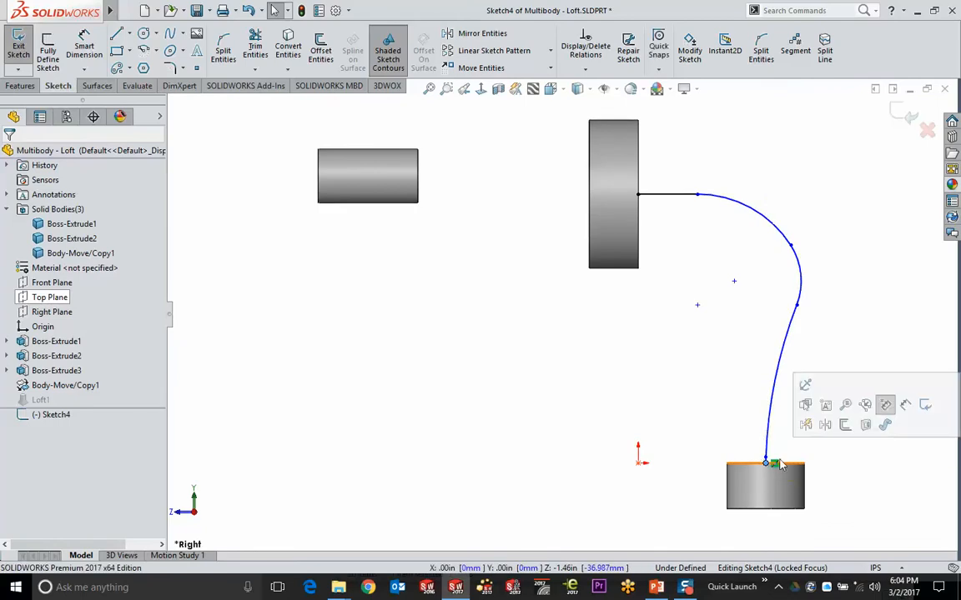
{"action": "key", "text": "Escape"}
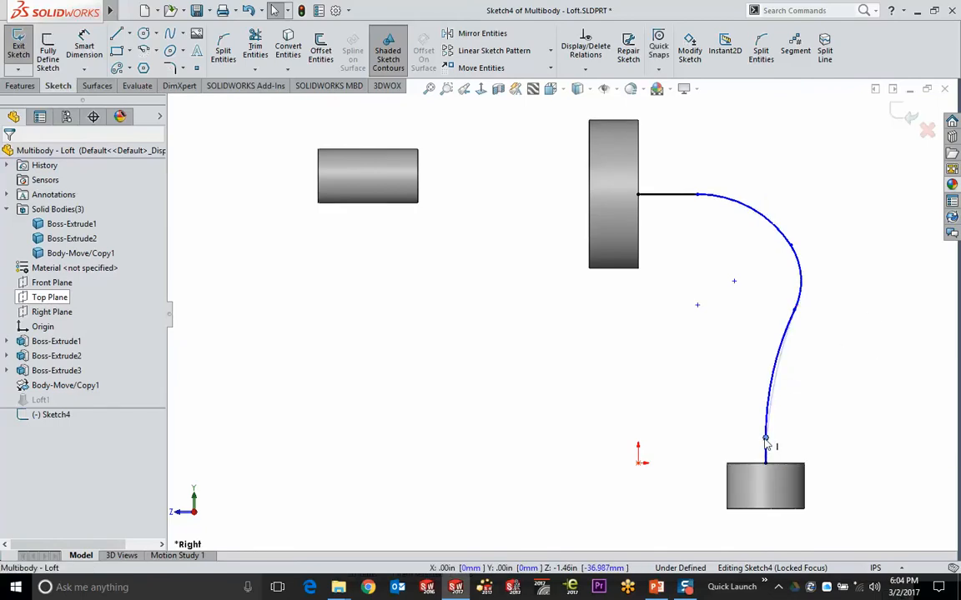
{"action": "left_click", "coordinate": [754, 211]}
{"action": "key", "text": "ctrl+b"}
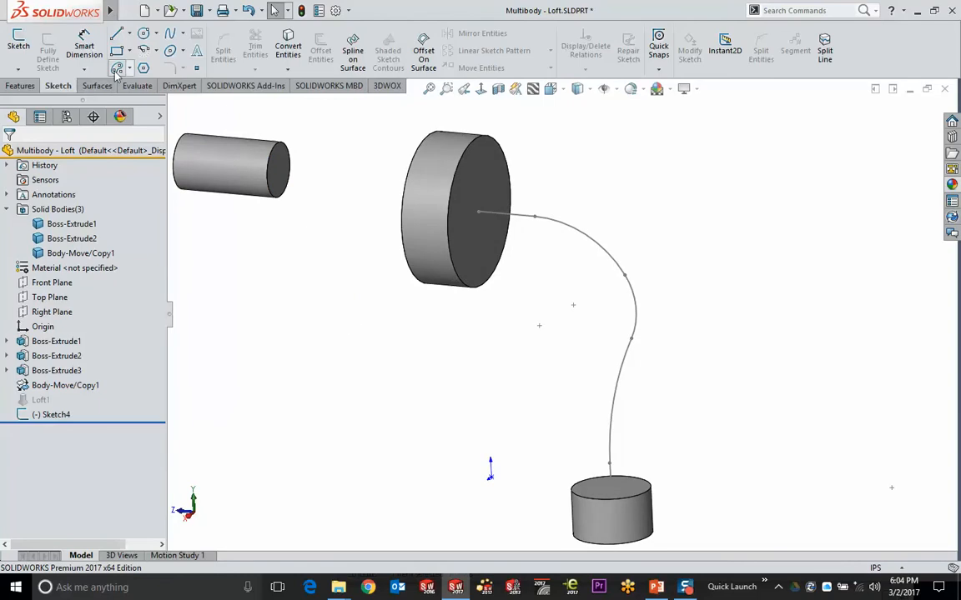
Loft from the disk's end face to the small cylinder's top face along the Sketch4 centerline, creating Loft2
{"action": "left_click", "coordinate": [20, 86]}
{"action": "left_click", "coordinate": [132, 51]}
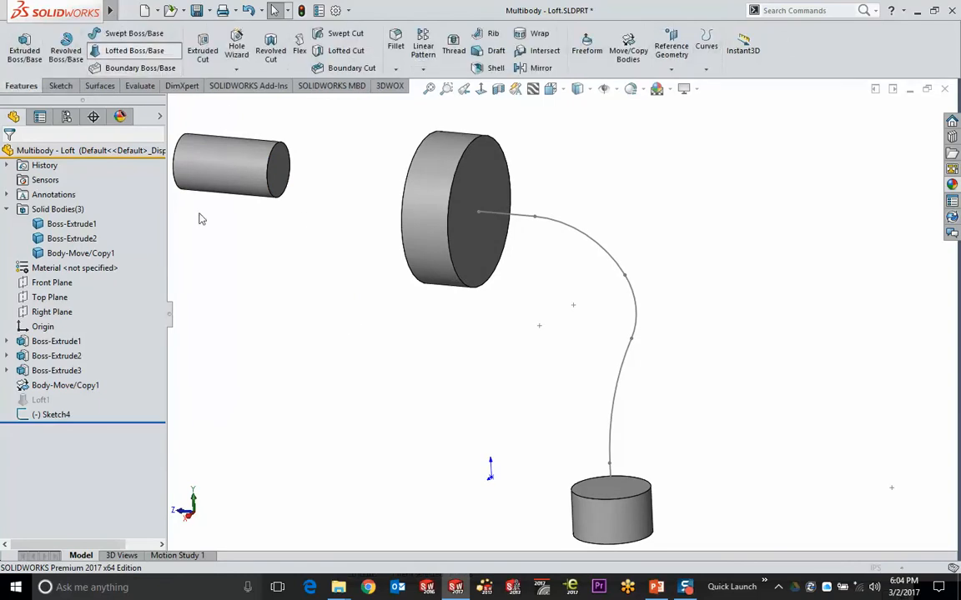
{"action": "left_click", "coordinate": [487, 282]}
{"action": "left_click", "coordinate": [588, 495]}
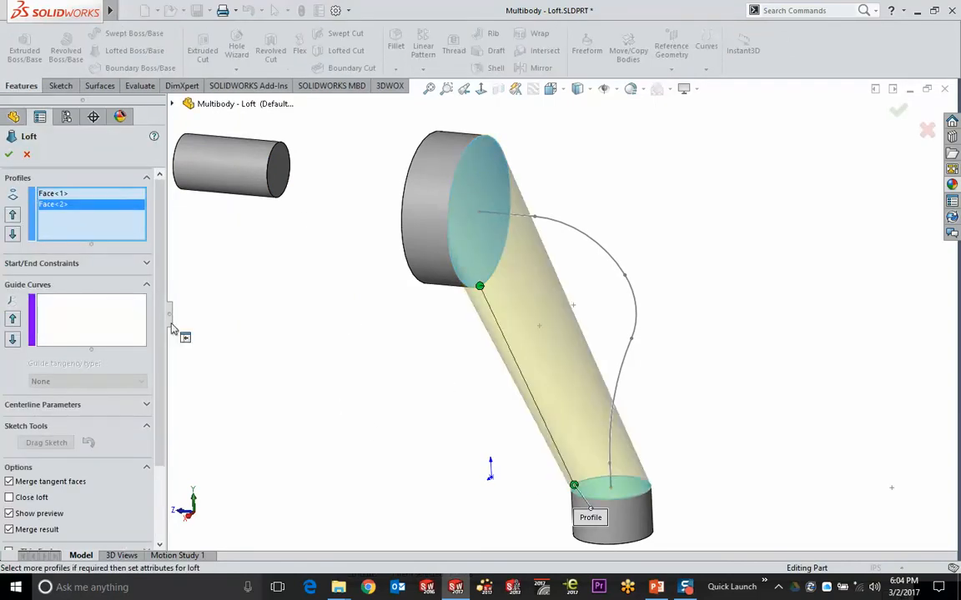
{"action": "left_click", "coordinate": [63, 404]}
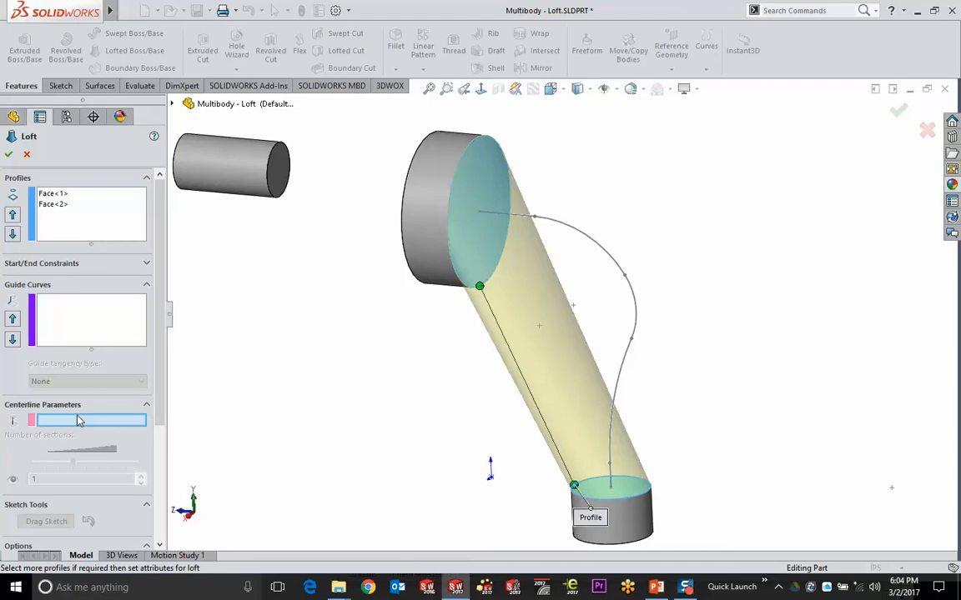
{"action": "left_click", "coordinate": [573, 223]}
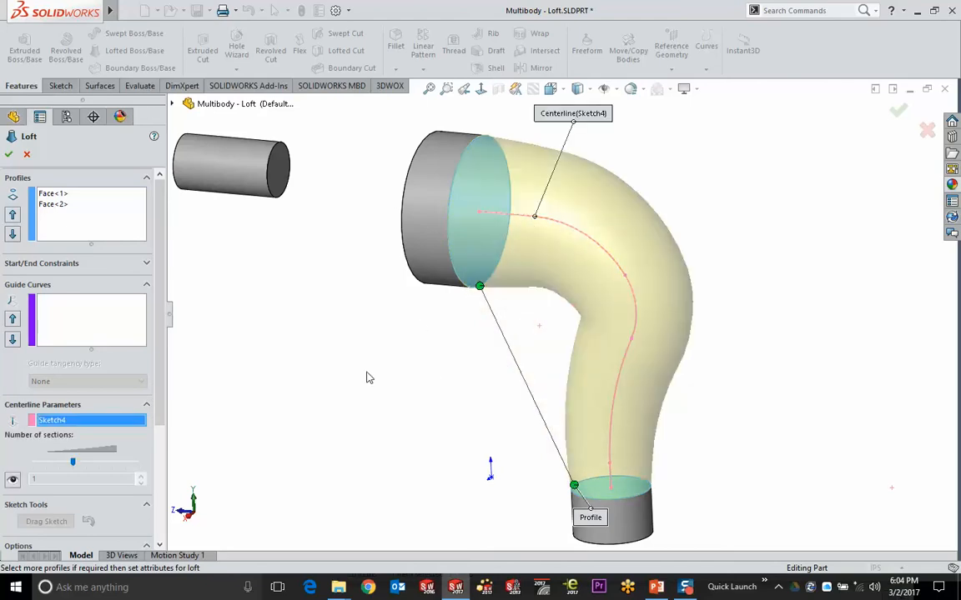
{"action": "mouse_move", "coordinate": [368, 377]}
{"action": "middle_mouse_down"}
{"action": "mouse_move", "coordinate": [392, 332]}
{"action": "mouse_move", "coordinate": [382, 335]}
{"action": "mouse_move", "coordinate": [387, 347]}
{"action": "middle_mouse_up"}
{"action": "left_click", "coordinate": [897, 110]}
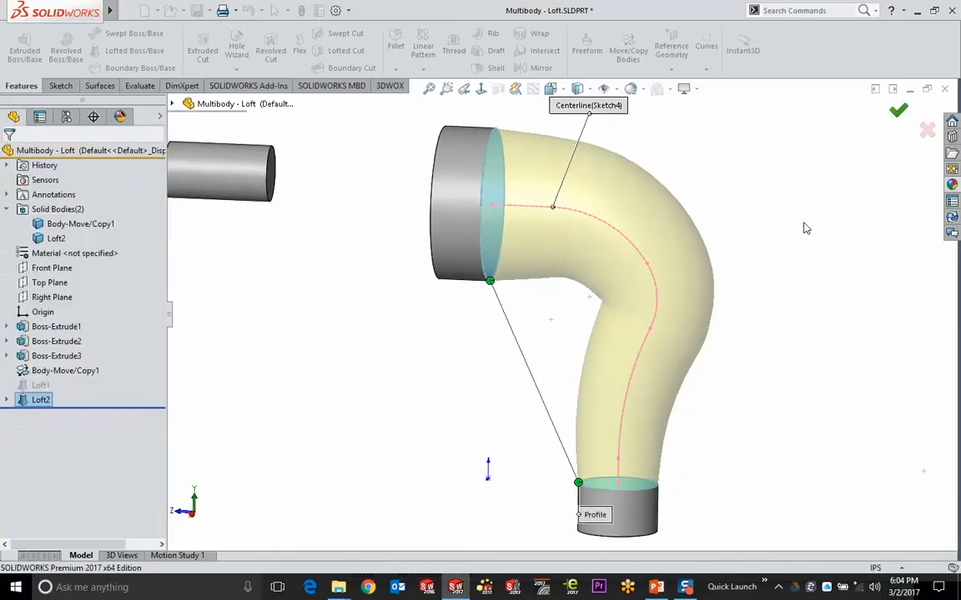
{"action": "middle_click_drag", "start_coordinate": [774, 258], "coordinate": [677, 314]}
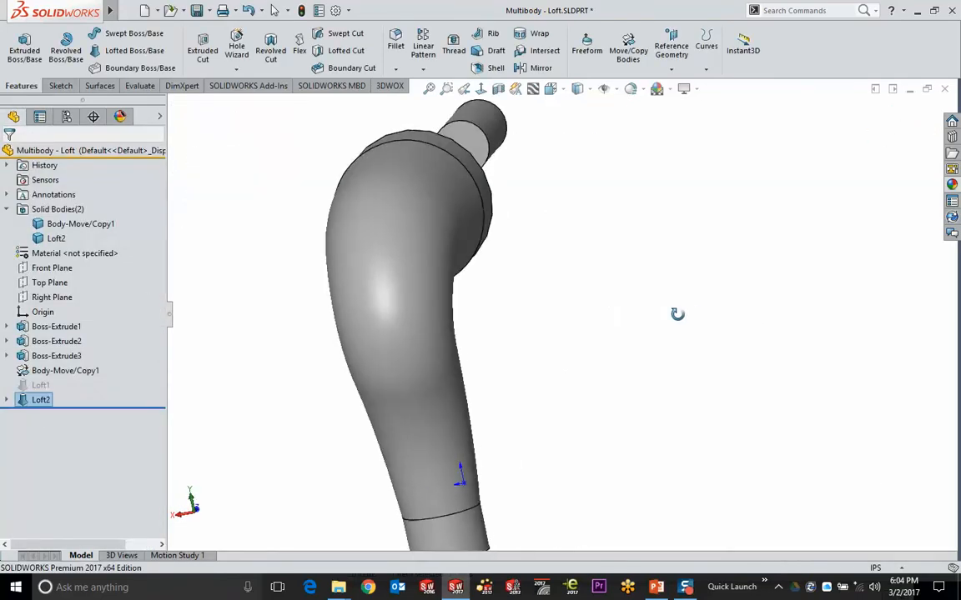
Switch to the right view, expand Loft2 to show Sketch4, and turn on Instant3D
{"action": "key", "text": "ctrl+4"}
{"action": "left_click", "coordinate": [7, 401]}
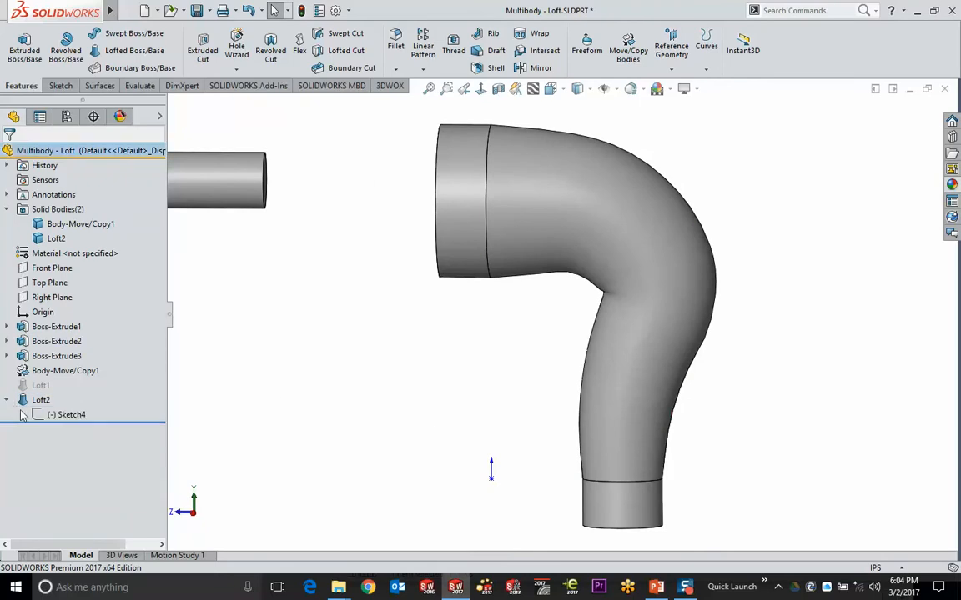
{"action": "left_click", "coordinate": [66, 414]}
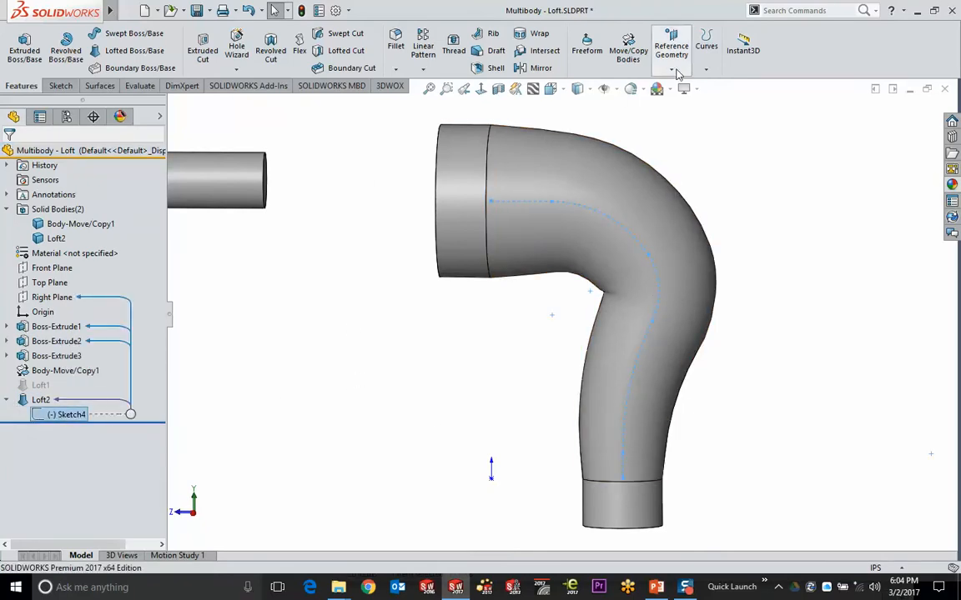
{"action": "left_click", "coordinate": [743, 46]}
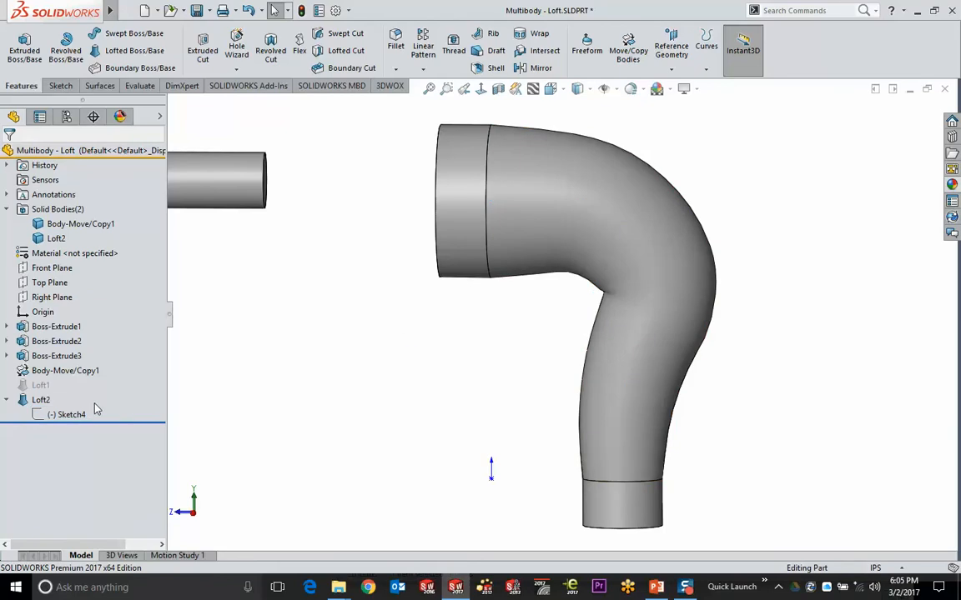
{"action": "left_click", "coordinate": [71, 415]}
Edit Sketch4, bend the spline wider, and exit so Loft2 rebuilds with an error
{"action": "middle_click_drag", "start_coordinate": [654, 261], "coordinate": [542, 213]}
{"action": "left_click", "coordinate": [542, 215]}
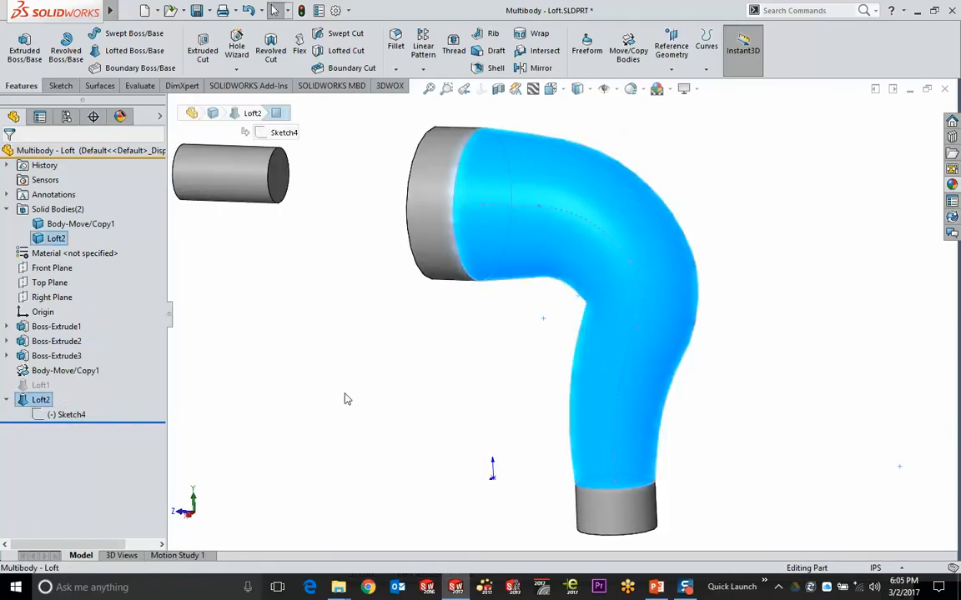
{"action": "left_click", "coordinate": [71, 414]}
{"action": "left_click", "coordinate": [72, 349]}
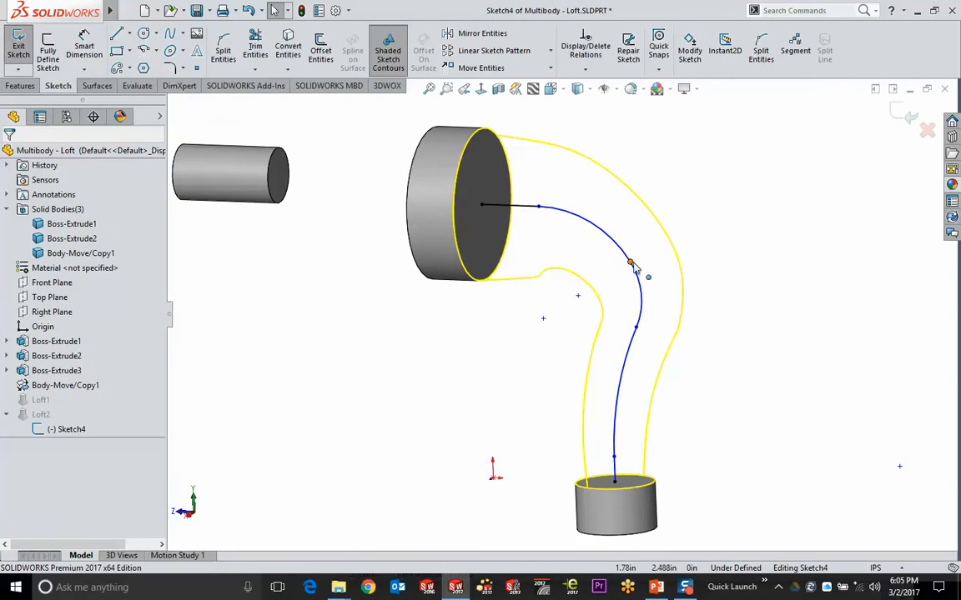
{"action": "left_click_drag", "start_coordinate": [618, 287], "coordinate": [644, 276]}
{"action": "left_click", "coordinate": [907, 125]}
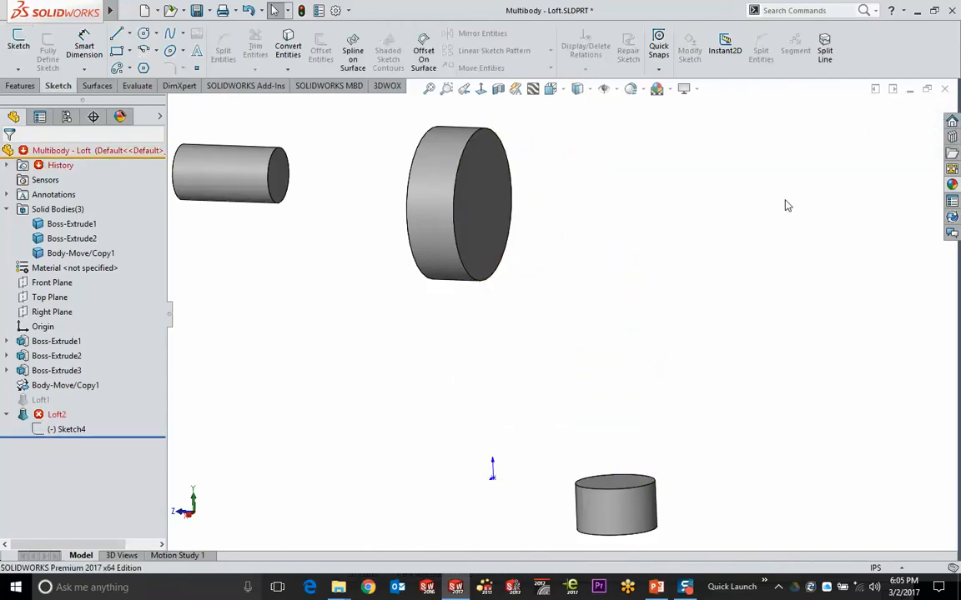
Pull a Sketch4 spline point downward, rebuild with Loft2 still failing, and return to the slide show
{"action": "left_click", "coordinate": [67, 429]}
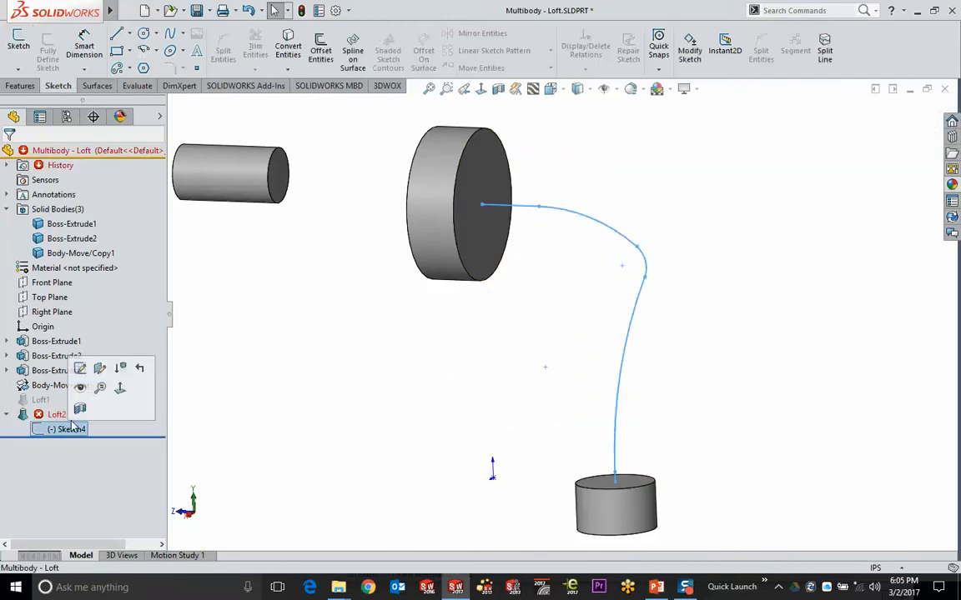
{"action": "left_click", "coordinate": [79, 370]}
{"action": "left_click_drag", "start_coordinate": [645, 280], "coordinate": [658, 328]}
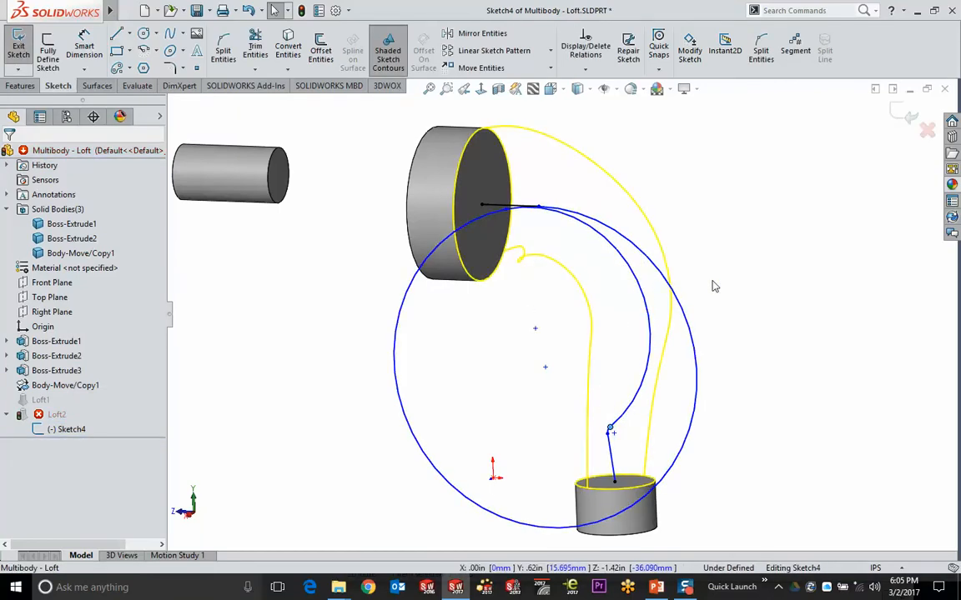
{"action": "key", "text": "ctrl+b"}
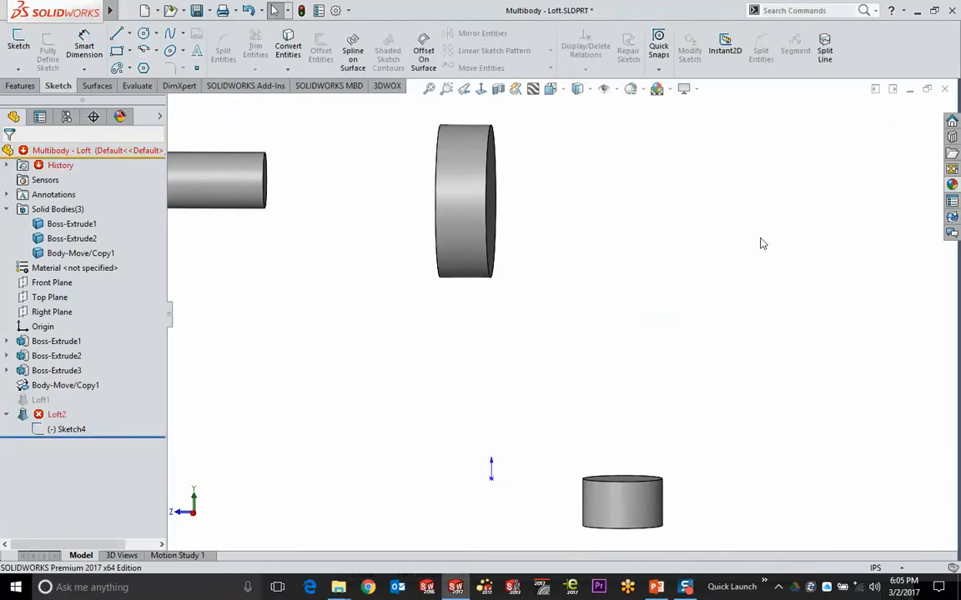
{"action": "key", "text": "alt+Tab"}
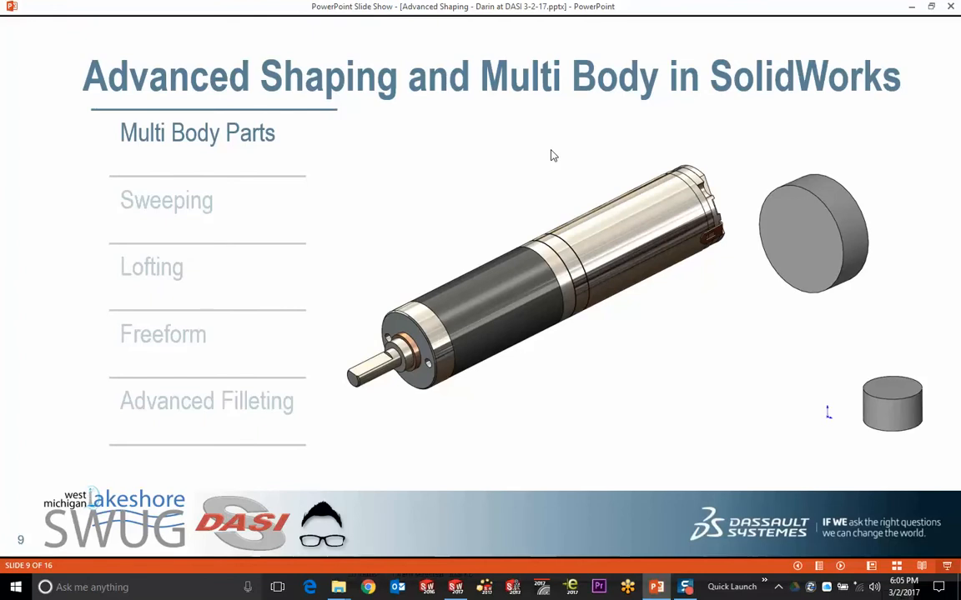
Advance the slide show to slide 10, the Sweeping examples
{"action": "left_click", "coordinate": [487, 153]}
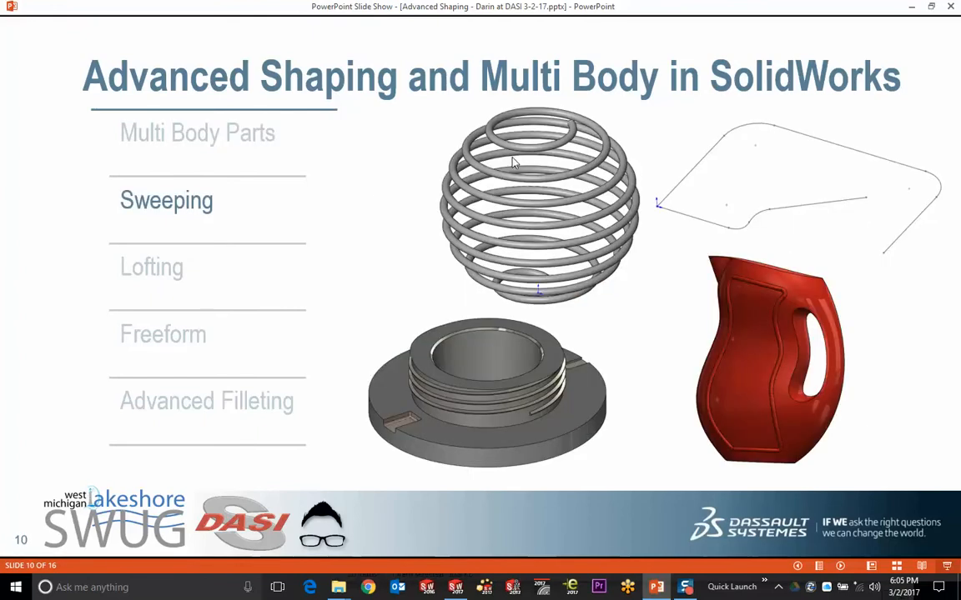
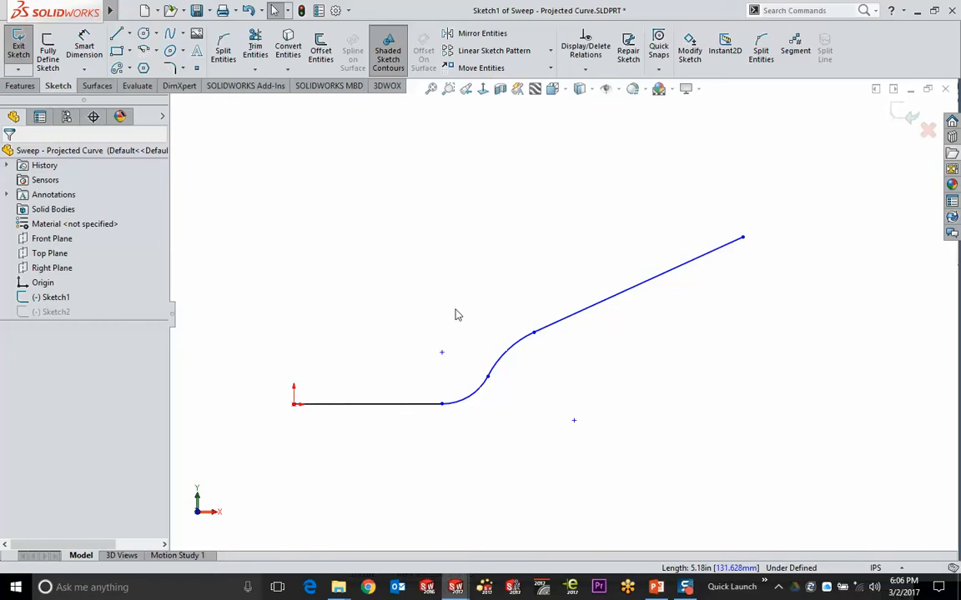
Exit Sketch1 and hide both Sketch1 and Sketch2
{"action": "left_click", "coordinate": [927, 131]}
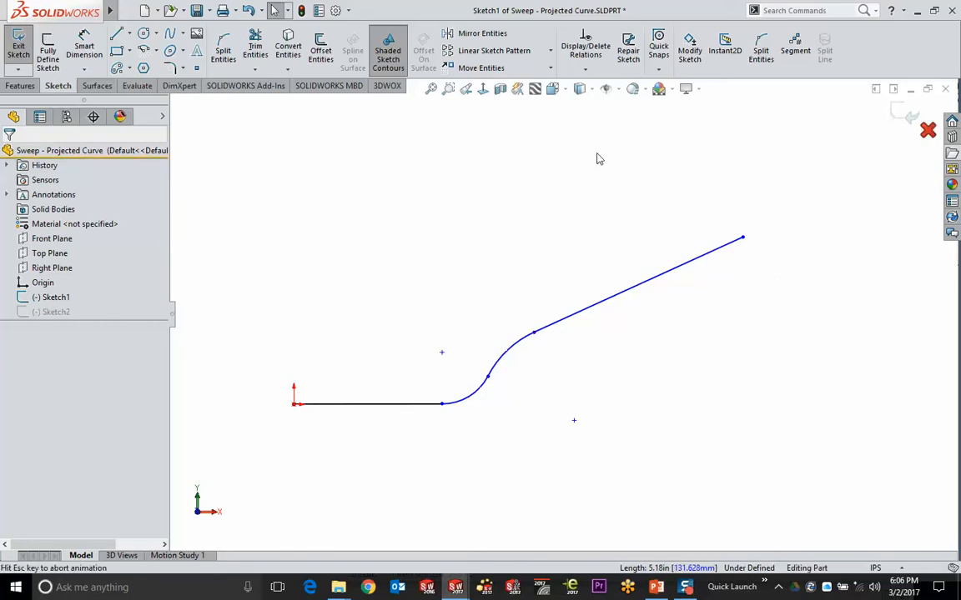
{"action": "left_click", "coordinate": [51, 297]}
{"action": "left_click", "coordinate": [55, 312], "text": "ctrl"}
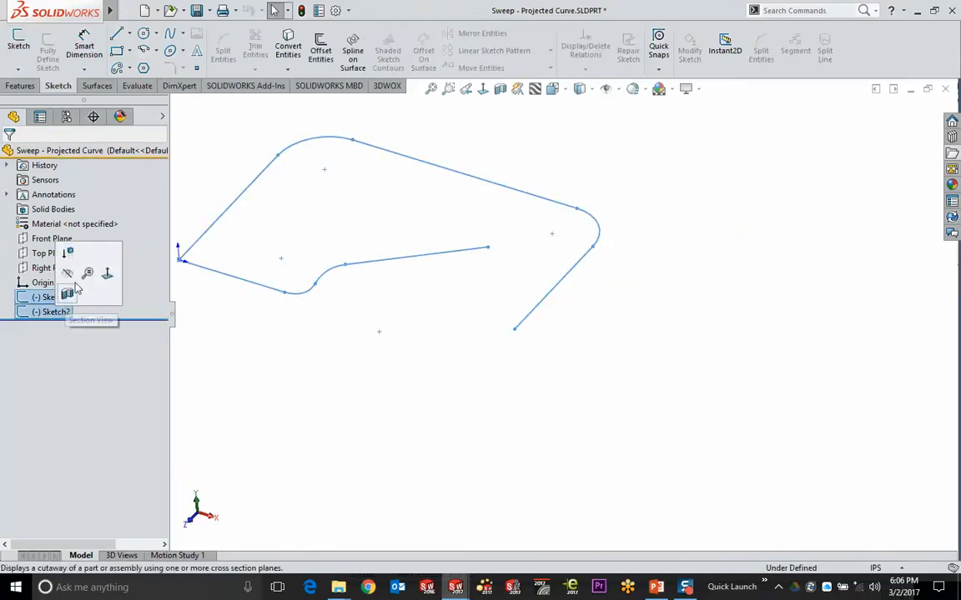
{"action": "left_click", "coordinate": [68, 272]}
Start a sketch on Front Plane and draw a horizontal line from the origin
{"action": "left_click", "coordinate": [52, 239]}
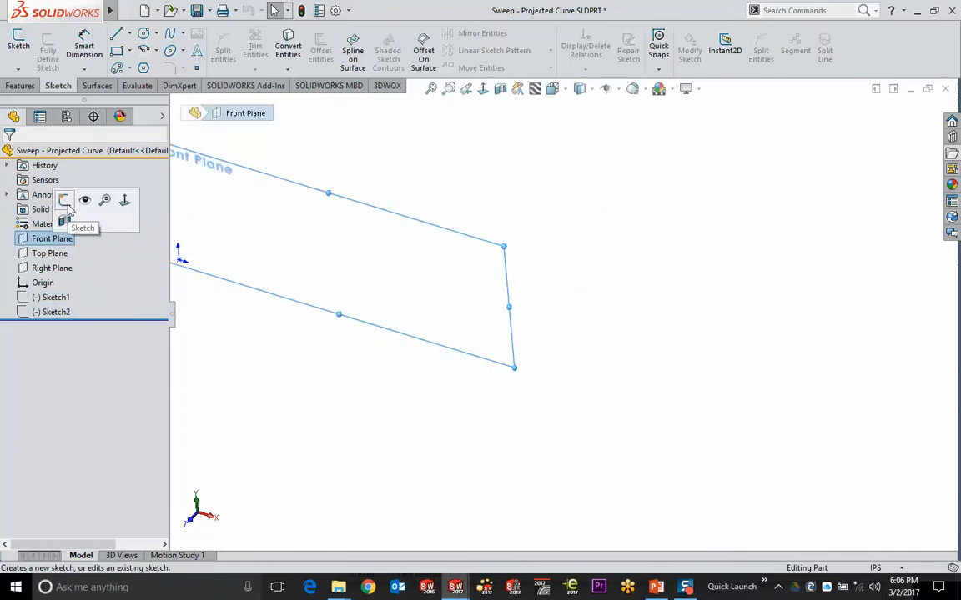
{"action": "left_click", "coordinate": [67, 201]}
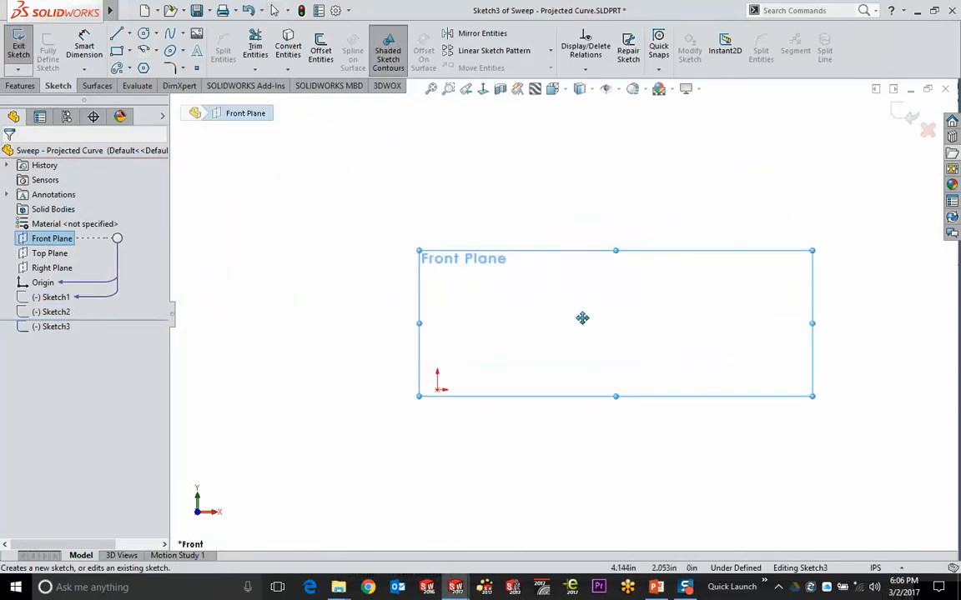
{"action": "left_click", "coordinate": [117, 34]}
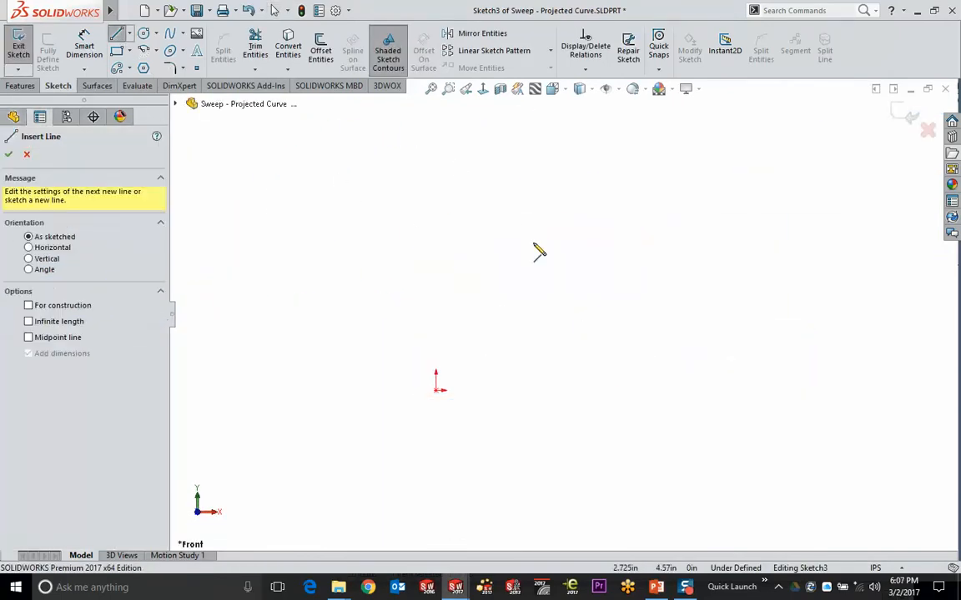
{"action": "left_click", "coordinate": [436, 391]}
{"action": "left_click", "coordinate": [567, 391]}
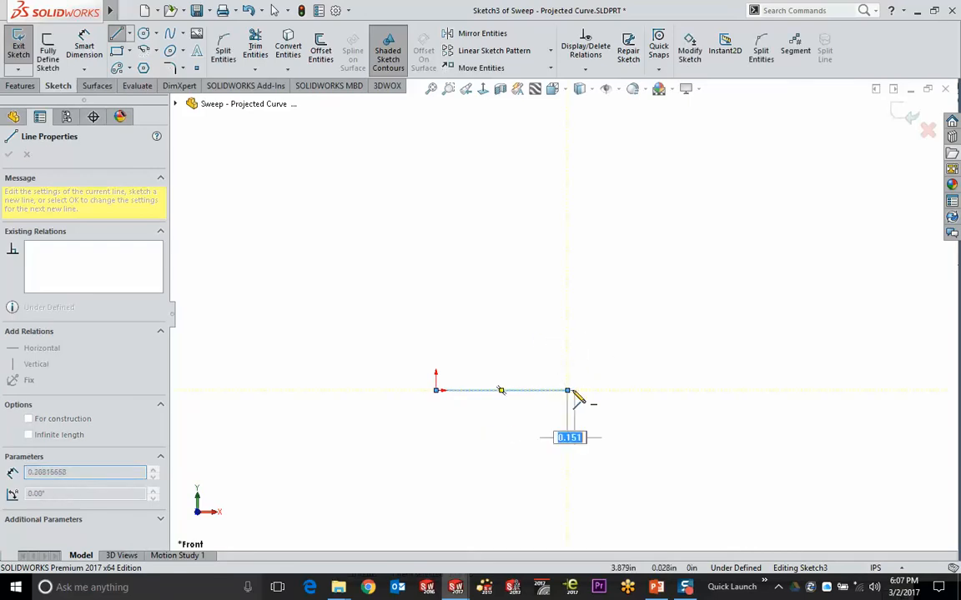
Continue the chain with two tangent arcs and a rising line, then close Sketch3
{"action": "mouse_move", "coordinate": [567, 390]}
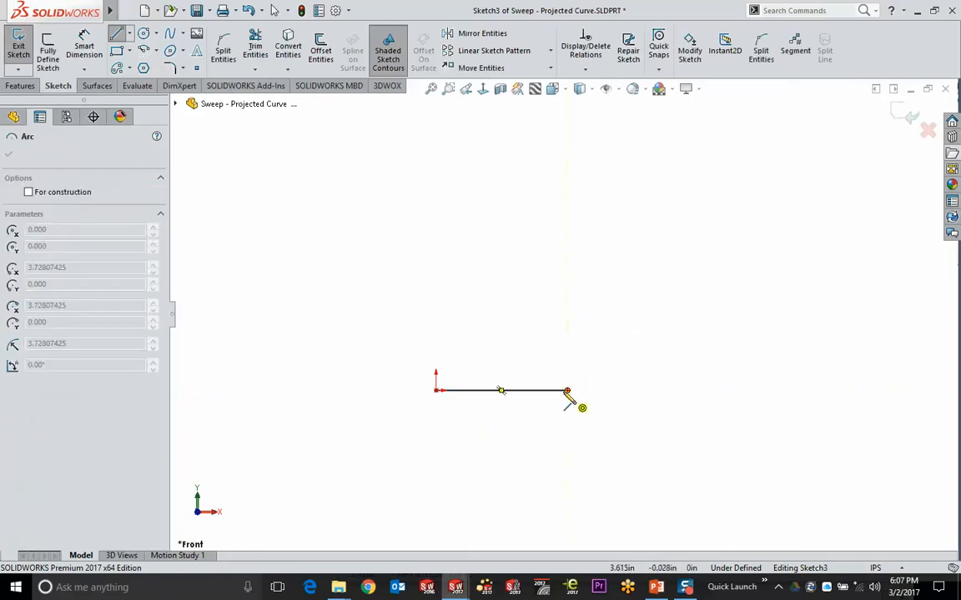
{"action": "left_click", "coordinate": [644, 351]}
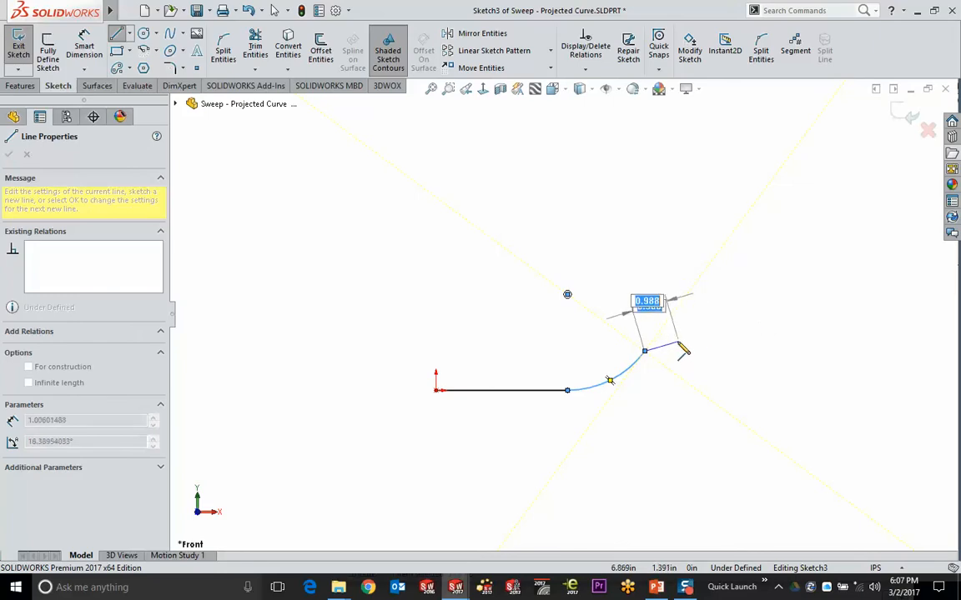
{"action": "mouse_move", "coordinate": [643, 351]}
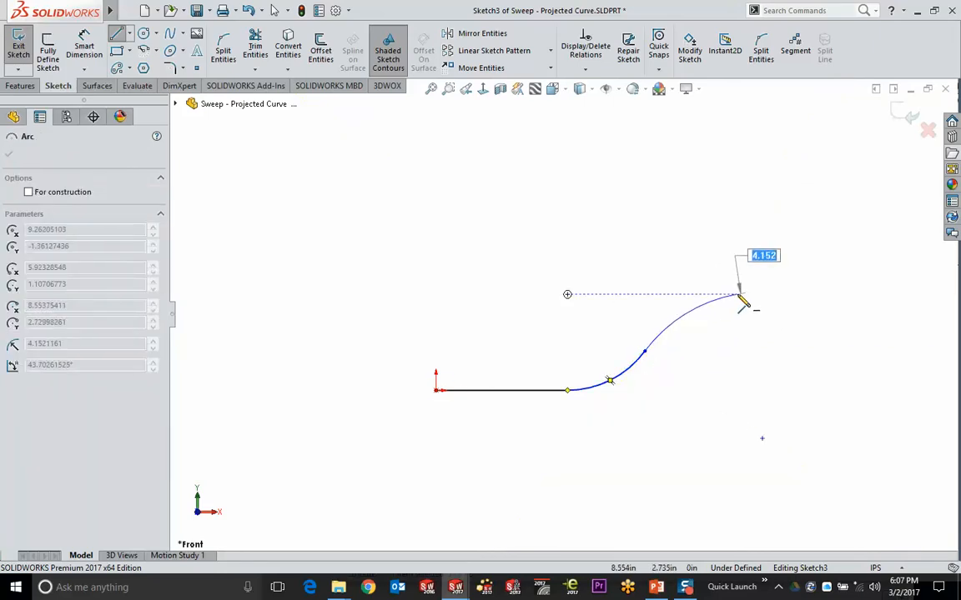
{"action": "left_click", "coordinate": [708, 299]}
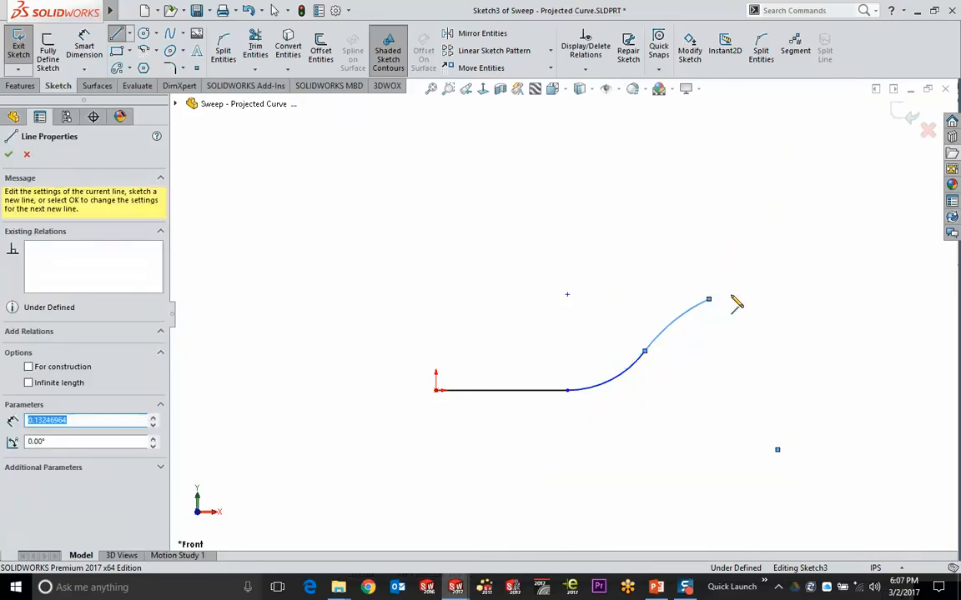
{"action": "double_click", "coordinate": [824, 255]}
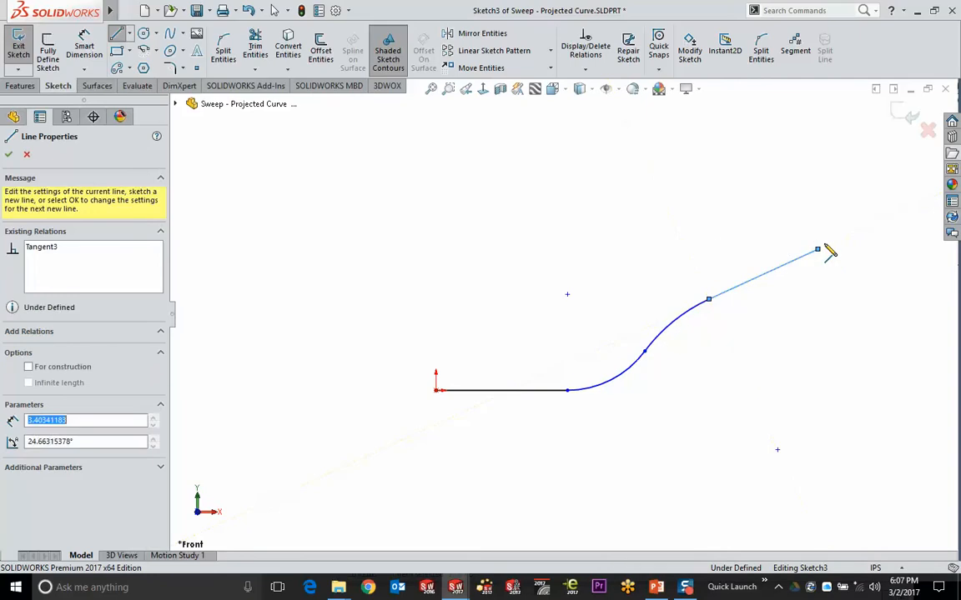
{"action": "left_click", "coordinate": [911, 116]}
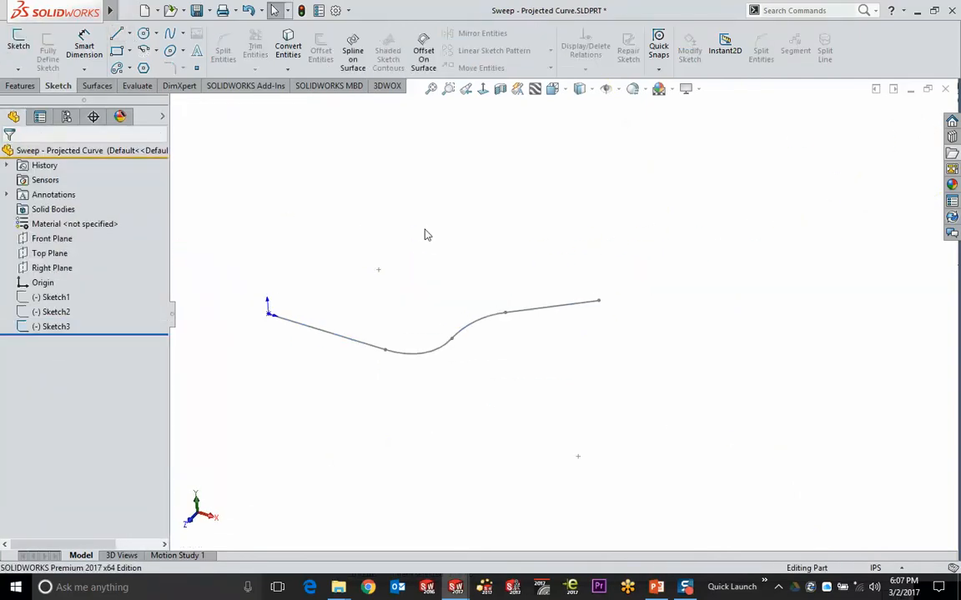
Start a sketch on Top Plane with a vertical line up from the origin into a tangent arc
{"action": "left_click", "coordinate": [49, 253]}
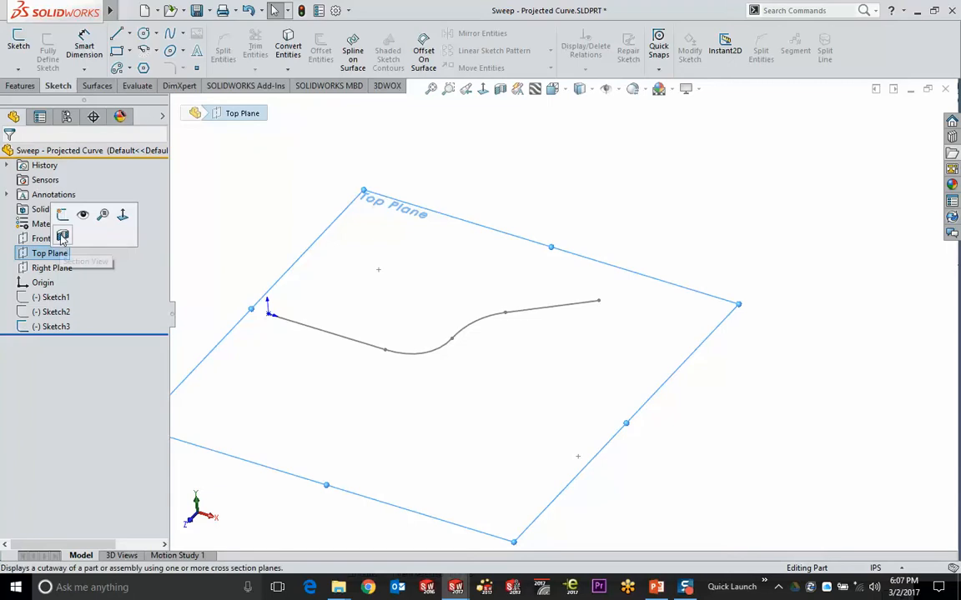
{"action": "left_click", "coordinate": [63, 232]}
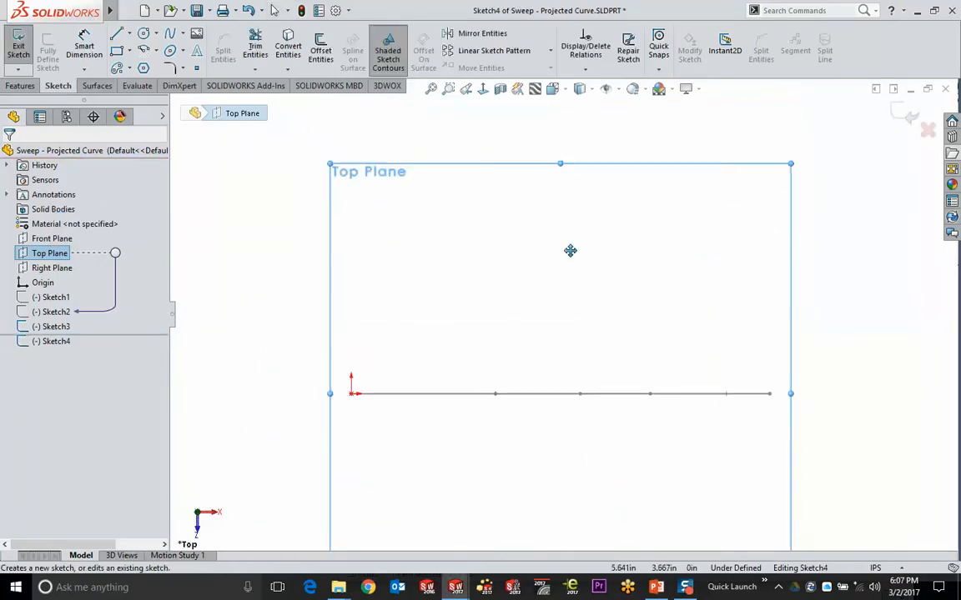
{"action": "left_click", "coordinate": [116, 35]}
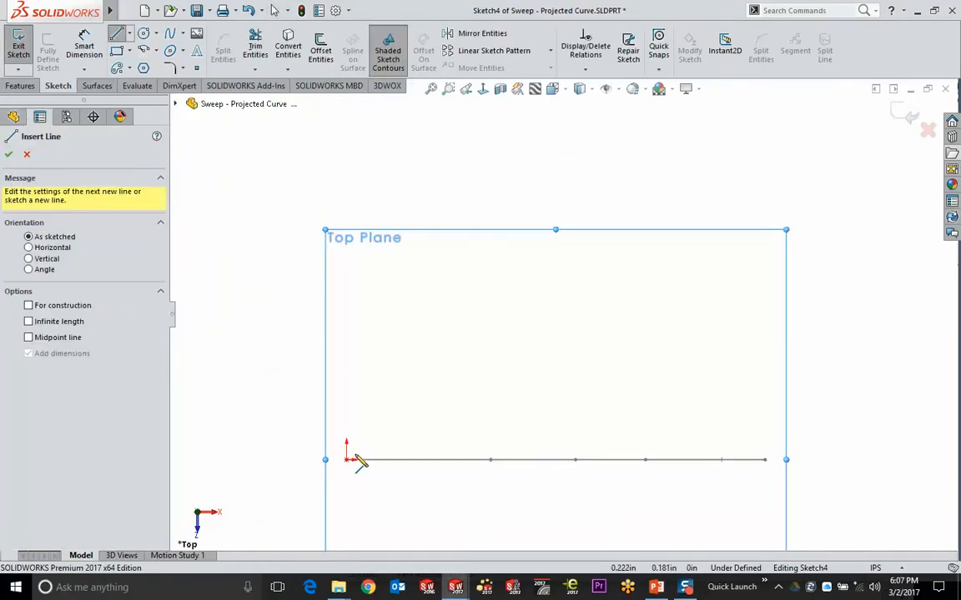
{"action": "left_click", "coordinate": [346, 460]}
{"action": "left_click", "coordinate": [346, 259]}
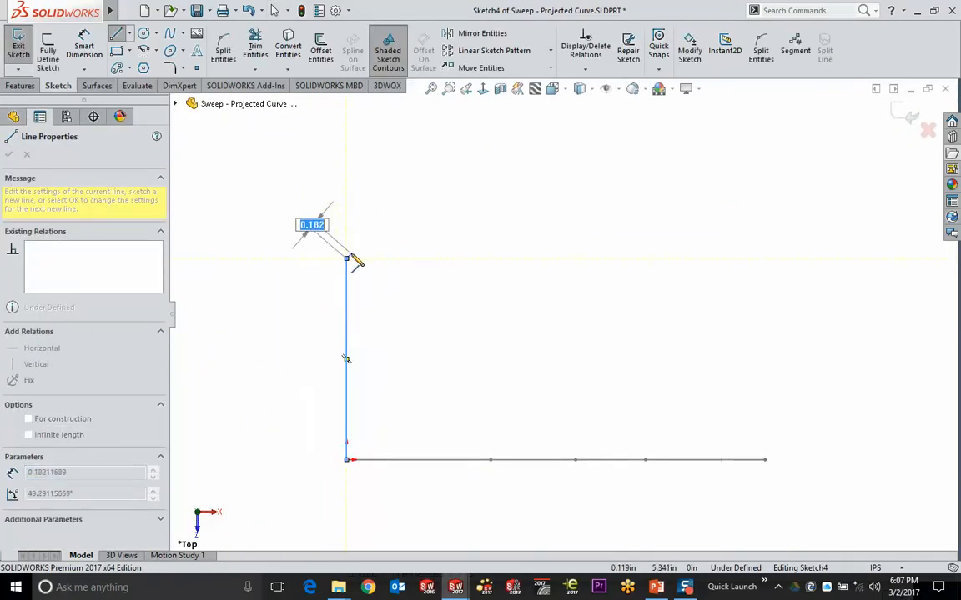
{"action": "left_click", "coordinate": [408, 190]}
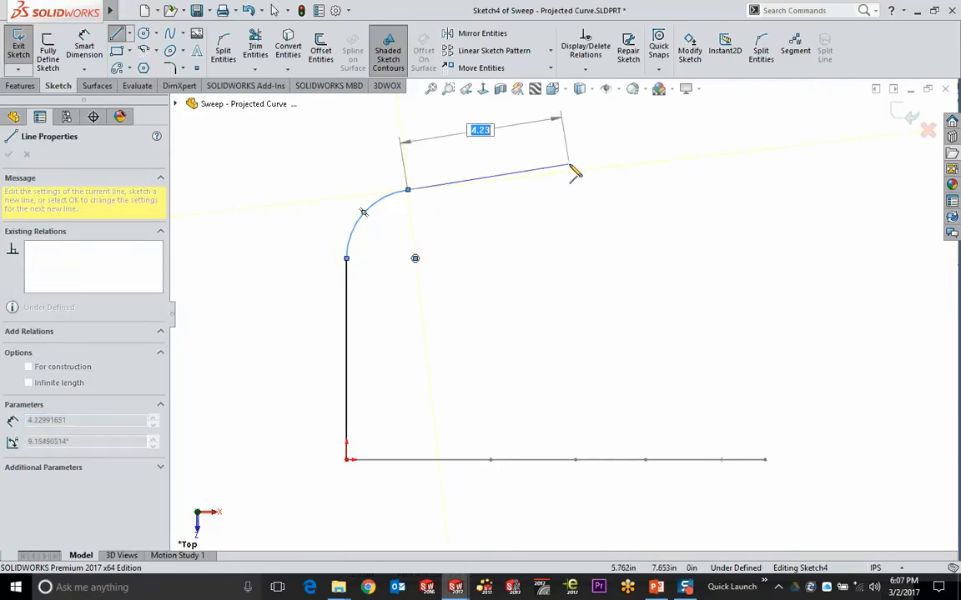
Add a straight segment, a second tangent arc and a downward sloping line, then close Sketch4
{"action": "left_click", "coordinate": [599, 170]}
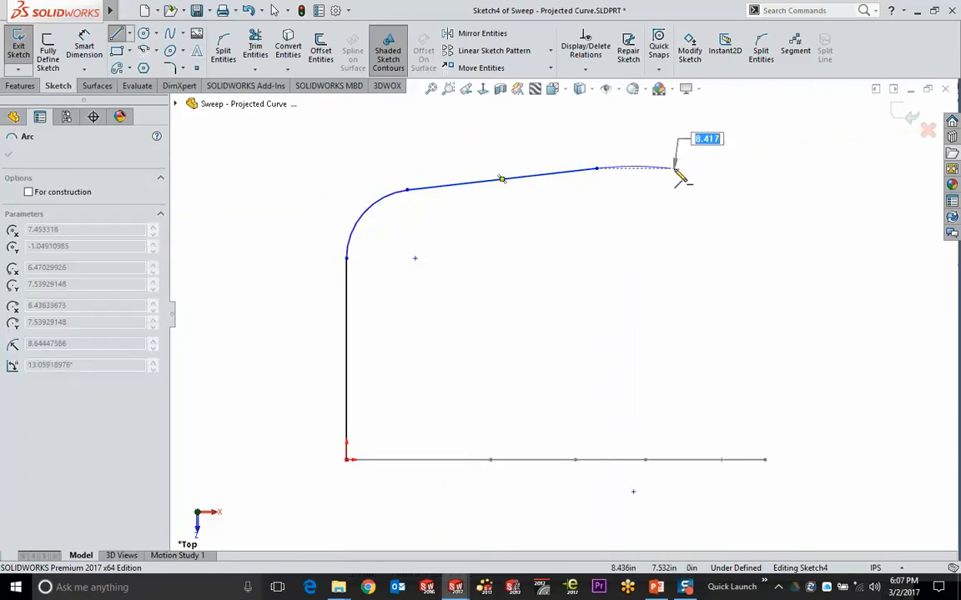
{"action": "left_click", "coordinate": [694, 231]}
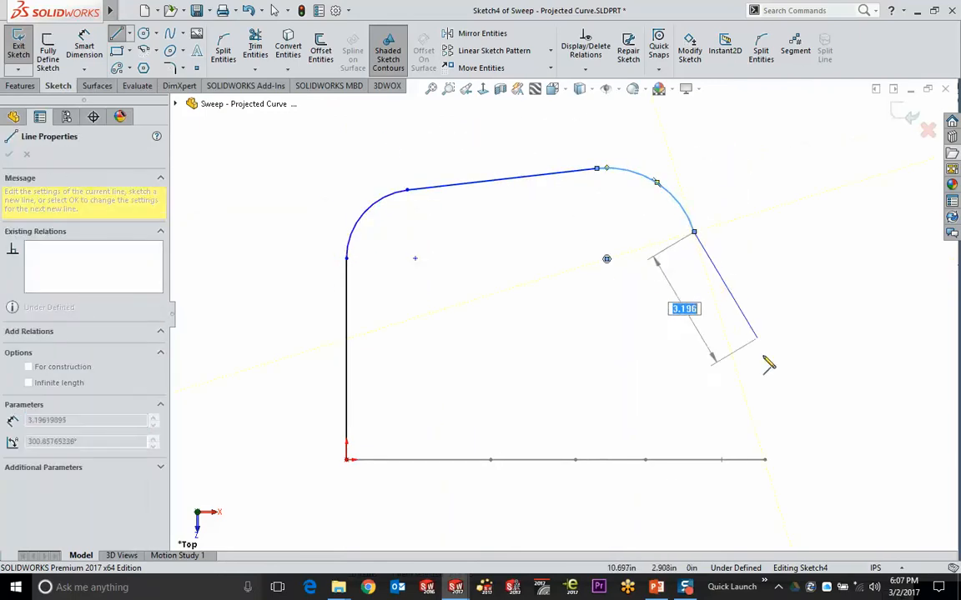
{"action": "double_click", "coordinate": [751, 422]}
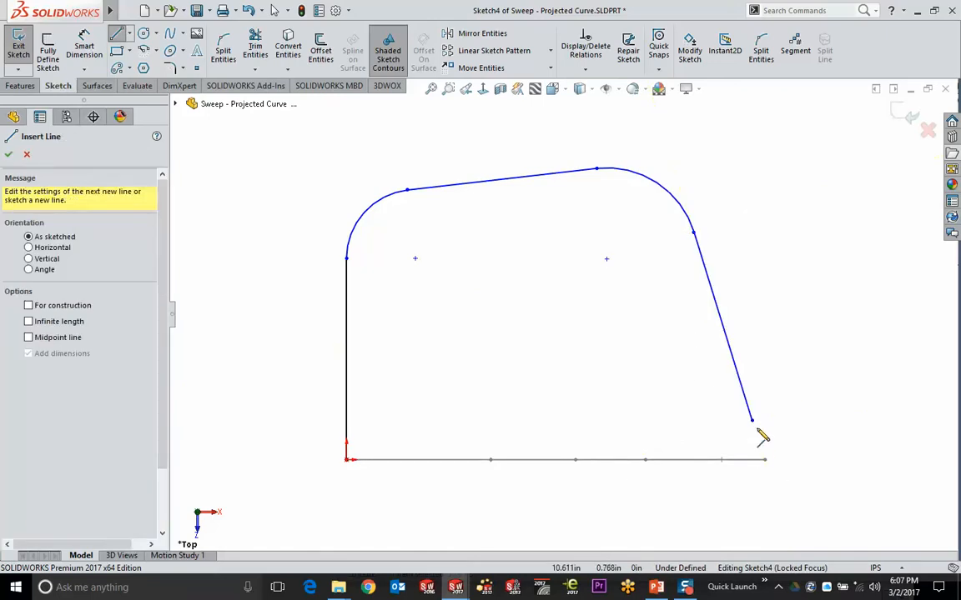
{"action": "mouse_move", "coordinate": [776, 472]}
{"action": "middle_mouse_down"}
{"action": "mouse_move", "coordinate": [788, 347]}
{"action": "mouse_move", "coordinate": [755, 322]}
{"action": "middle_mouse_up"}
{"action": "middle_click_drag", "start_coordinate": [834, 392], "coordinate": [756, 282], "text": "ctrl"}
{"action": "left_click", "coordinate": [912, 117]}
{"action": "mouse_move", "coordinate": [751, 217]}
{"action": "middle_mouse_down"}
{"action": "mouse_move", "coordinate": [733, 229]}
{"action": "mouse_move", "coordinate": [712, 201]}
{"action": "mouse_move", "coordinate": [729, 273]}
{"action": "mouse_move", "coordinate": [716, 234]}
{"action": "mouse_move", "coordinate": [632, 251]}
{"action": "mouse_move", "coordinate": [714, 247]}
{"action": "mouse_move", "coordinate": [677, 260]}
{"action": "mouse_move", "coordinate": [714, 266]}
{"action": "mouse_move", "coordinate": [716, 278]}
{"action": "mouse_move", "coordinate": [715, 256]}
{"action": "middle_mouse_up"}
{"action": "left_click", "coordinate": [20, 86]}
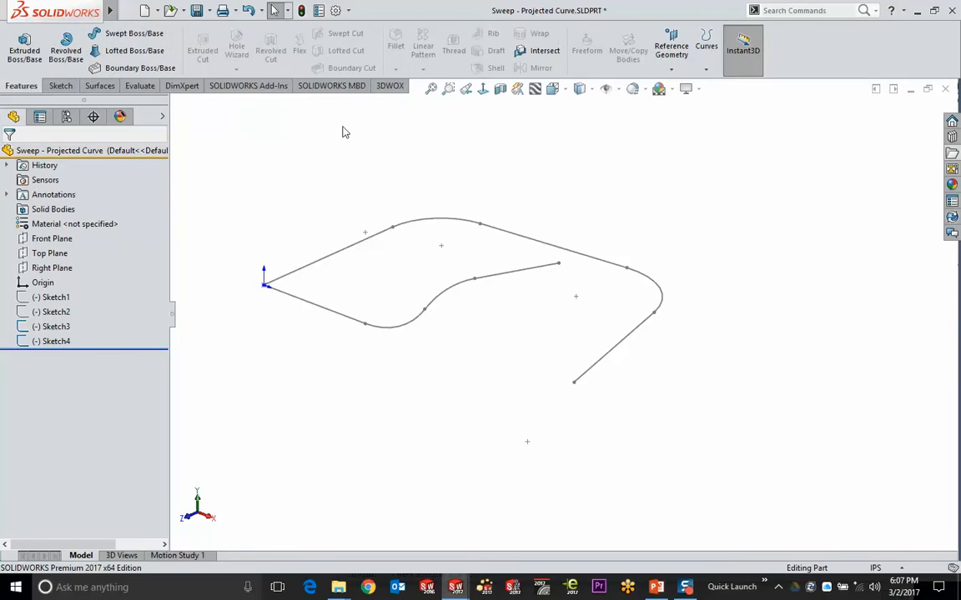
Set up a sketch-on-sketch Projected Curve using Sketch3 and Sketch4
{"action": "left_click", "coordinate": [707, 70]}
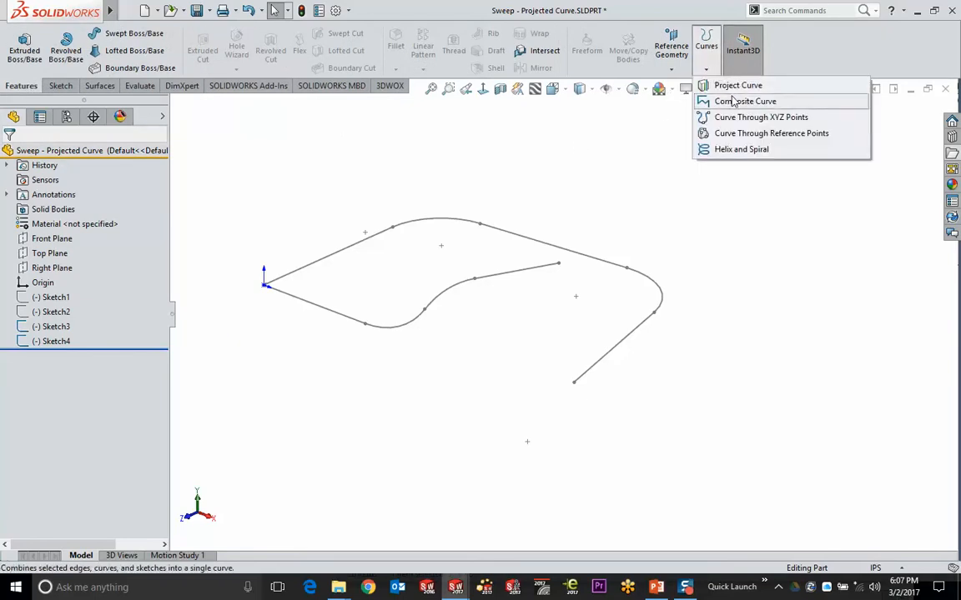
{"action": "left_click", "coordinate": [733, 86]}
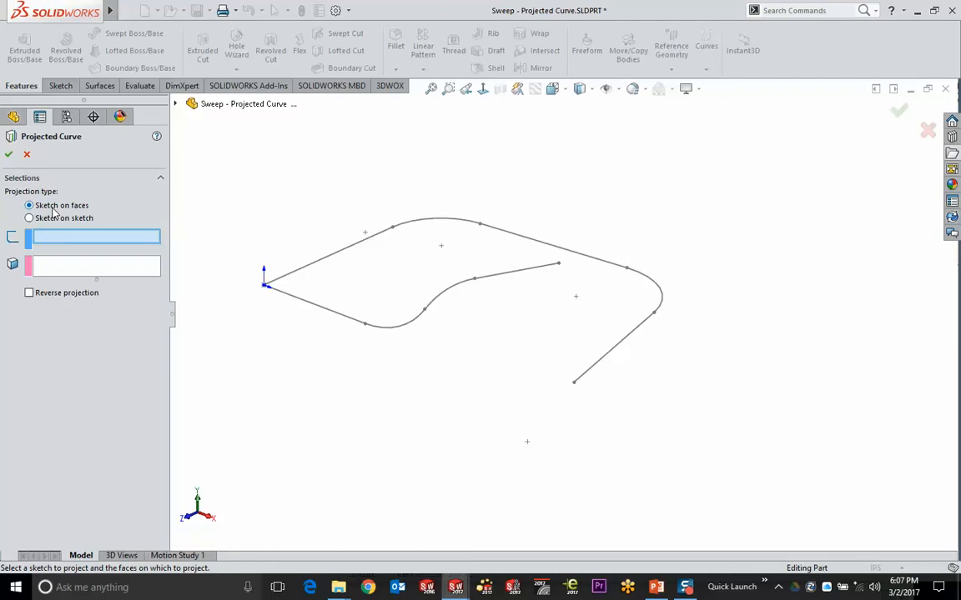
{"action": "left_click", "coordinate": [30, 218]}
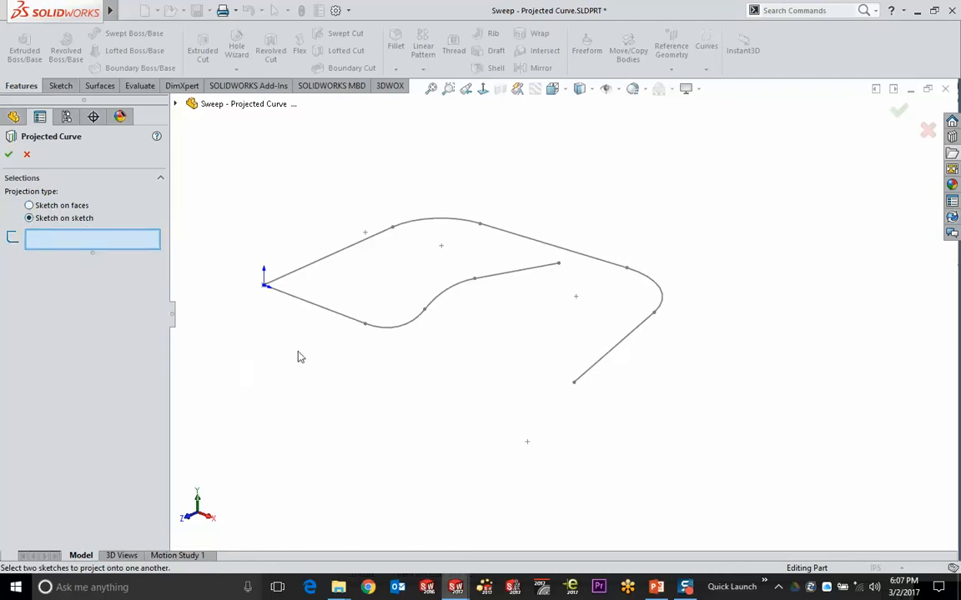
{"action": "left_click", "coordinate": [324, 315]}
{"action": "left_click", "coordinate": [332, 246]}
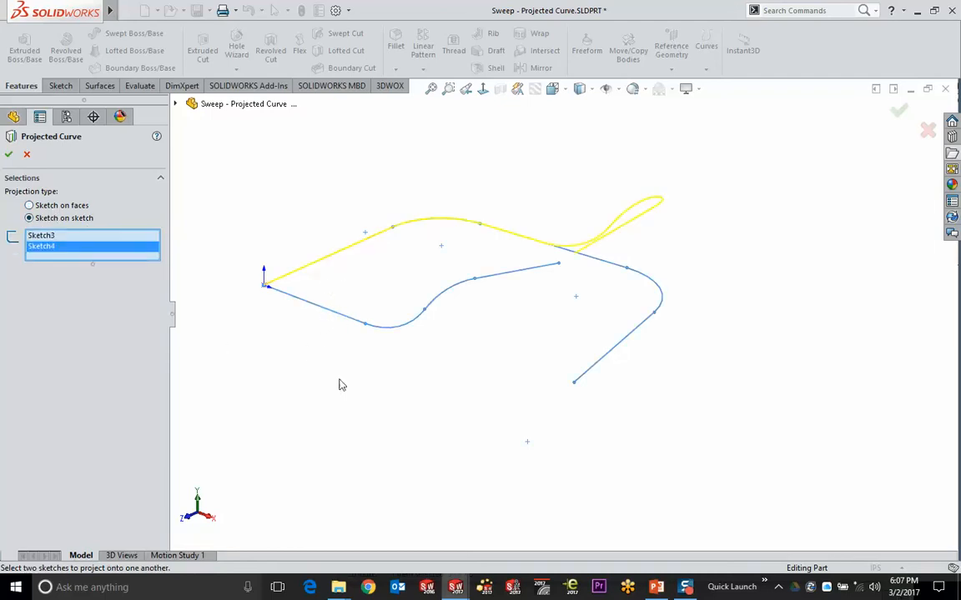
{"action": "mouse_move", "coordinate": [492, 379]}
{"action": "middle_mouse_down"}
{"action": "mouse_move", "coordinate": [568, 343]}
{"action": "mouse_move", "coordinate": [573, 472]}
{"action": "mouse_move", "coordinate": [571, 375]}
{"action": "mouse_move", "coordinate": [536, 425]}
{"action": "middle_mouse_up"}
Check the preview from the top and front views and confirm Curve1
{"action": "left_click", "coordinate": [553, 89]}
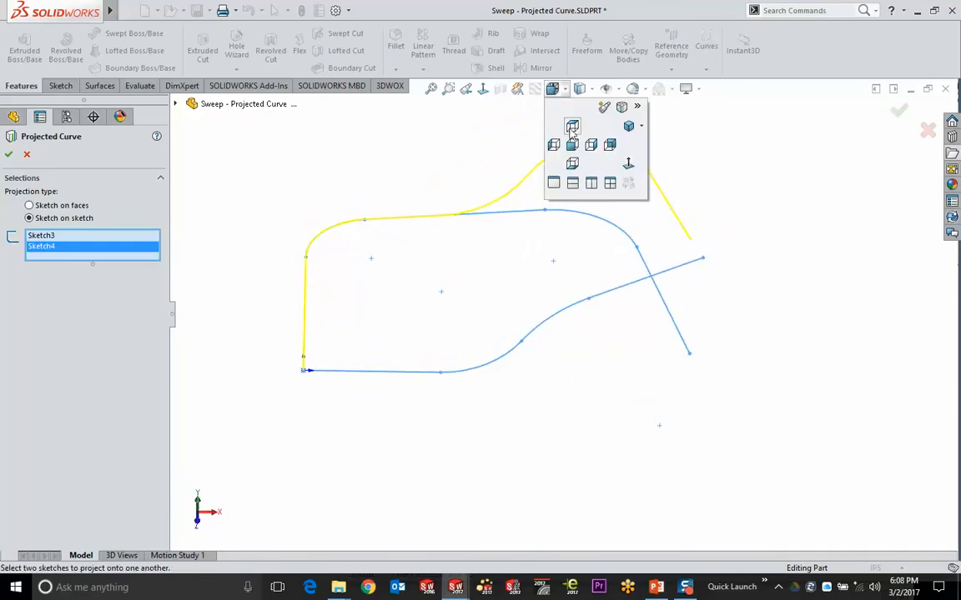
{"action": "left_click", "coordinate": [572, 127]}
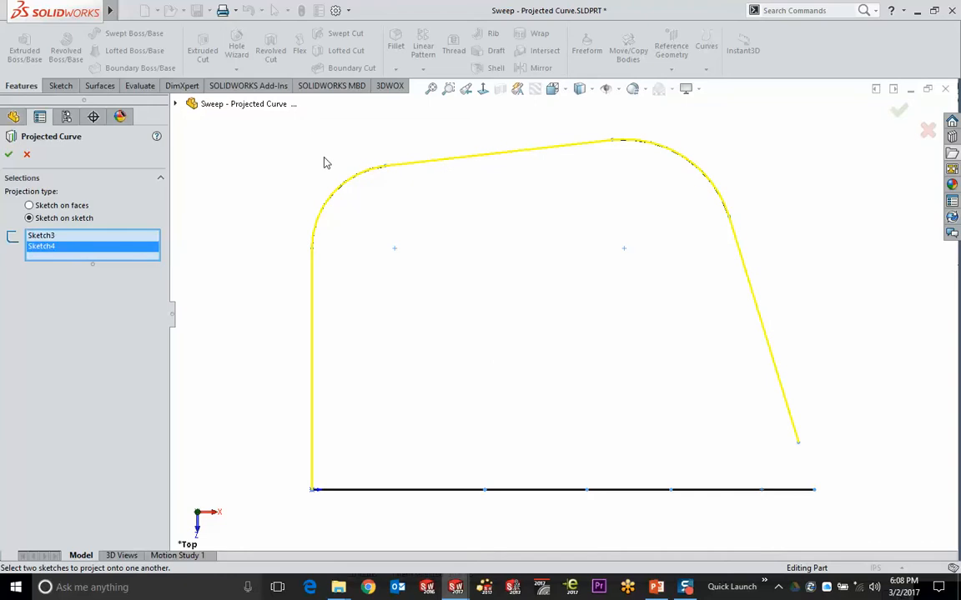
{"action": "key", "text": "ctrl+1"}
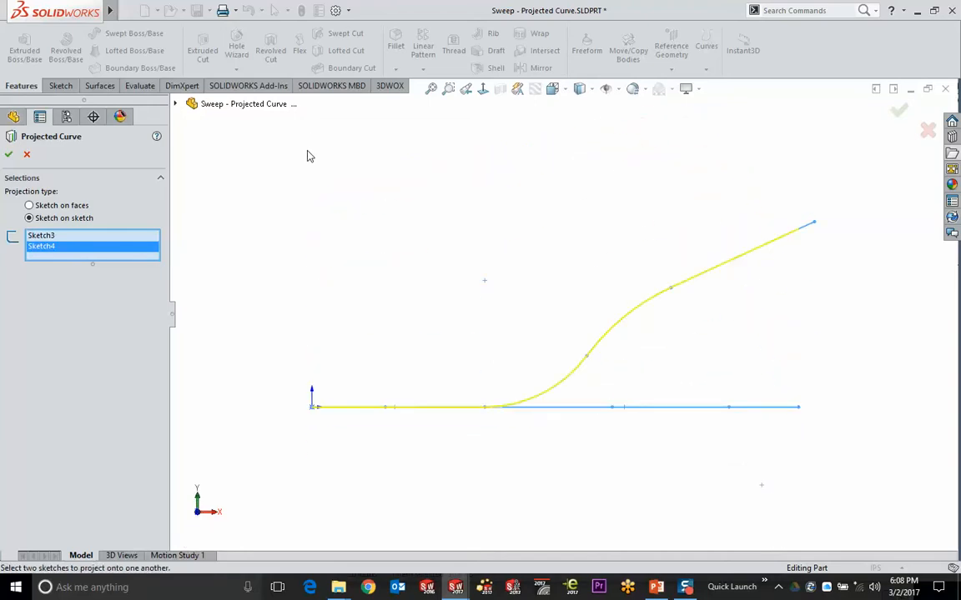
{"action": "mouse_move", "coordinate": [538, 191]}
{"action": "middle_mouse_down"}
{"action": "mouse_move", "coordinate": [692, 191]}
{"action": "mouse_move", "coordinate": [717, 217]}
{"action": "middle_mouse_up"}
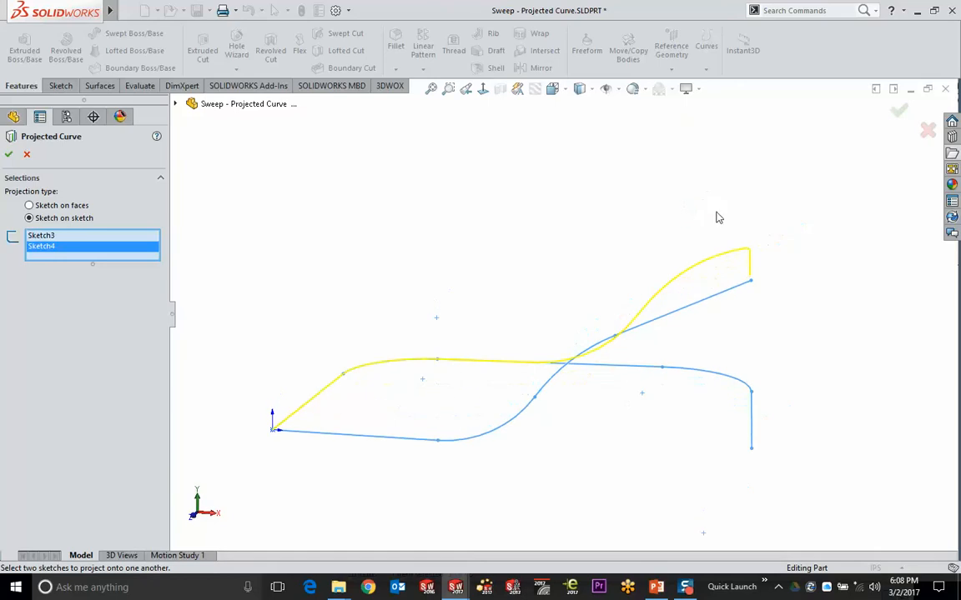
{"action": "left_click", "coordinate": [898, 112]}
{"action": "mouse_move", "coordinate": [628, 174]}
{"action": "middle_mouse_down"}
{"action": "mouse_move", "coordinate": [622, 236]}
{"action": "mouse_move", "coordinate": [650, 257]}
{"action": "mouse_move", "coordinate": [634, 251]}
{"action": "mouse_move", "coordinate": [639, 243]}
{"action": "middle_mouse_up"}
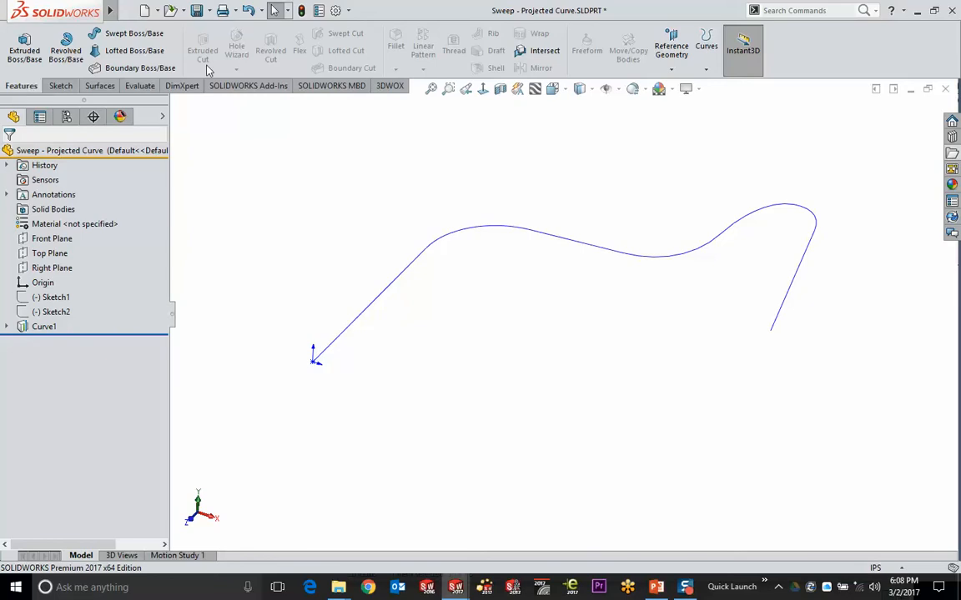
Sweep a circular profile of 0.25 in diameter along Curve1
{"action": "left_click", "coordinate": [134, 34]}
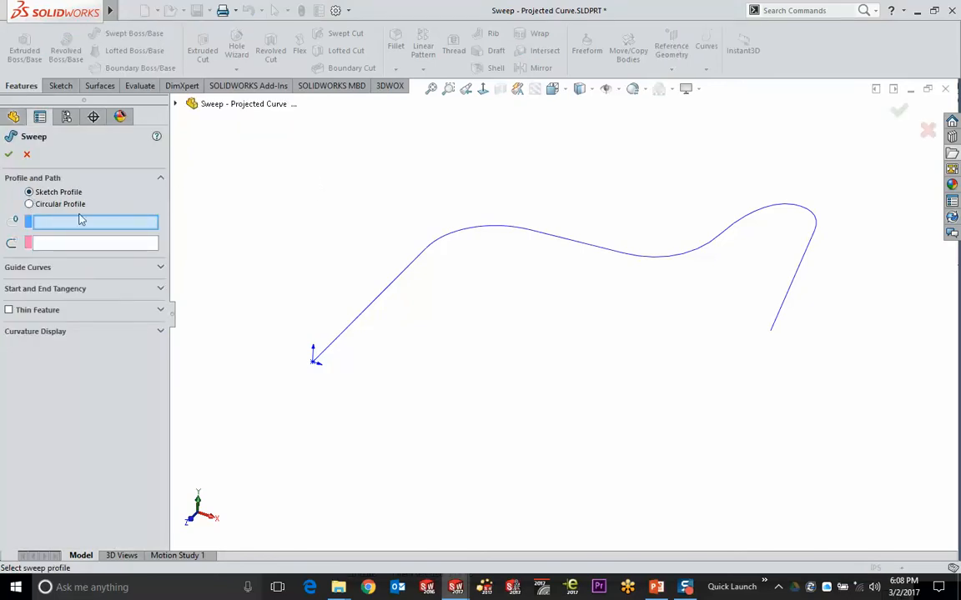
{"action": "left_click", "coordinate": [30, 204]}
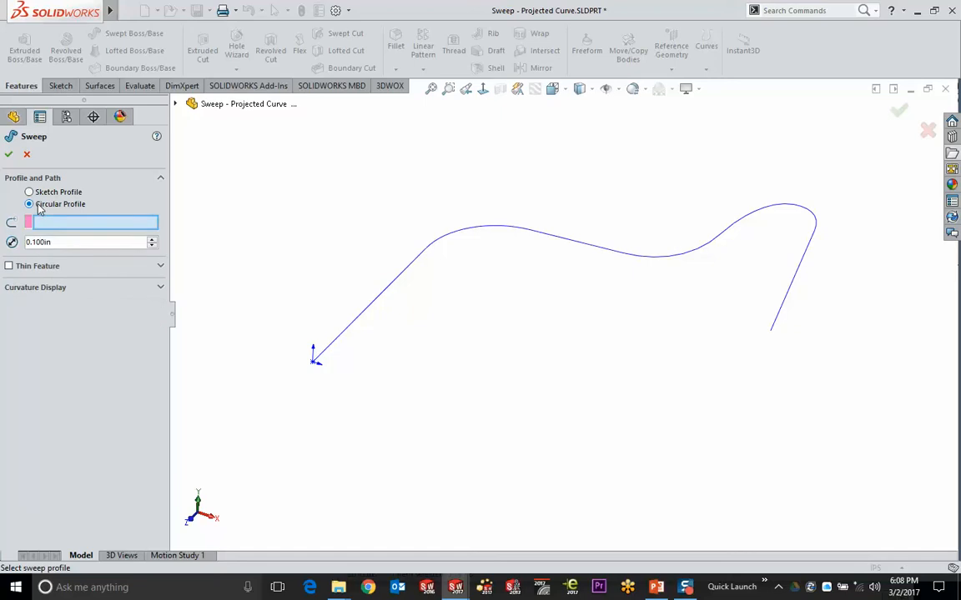
{"action": "left_click", "coordinate": [381, 291]}
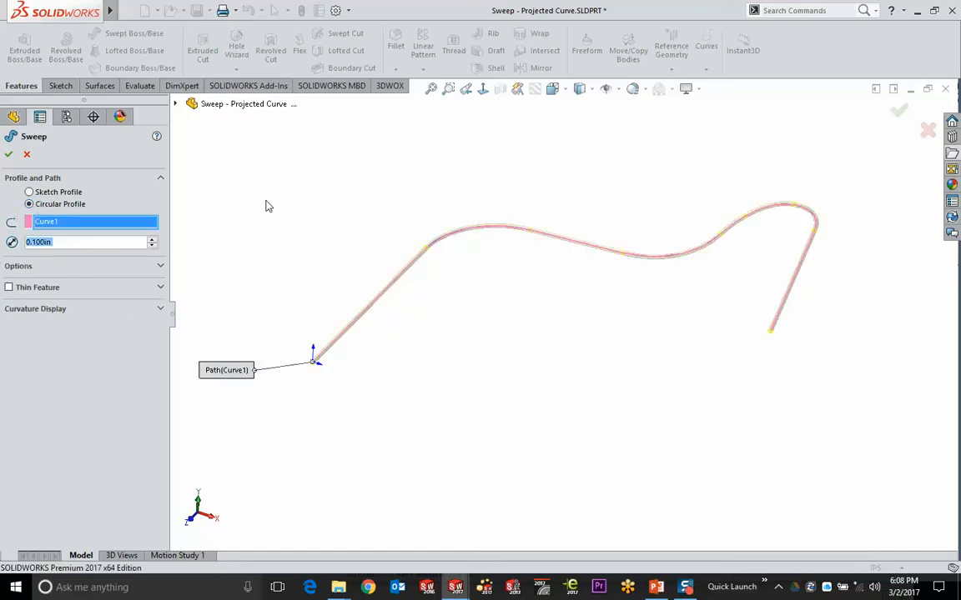
{"action": "type", "text": "0.25"}
{"action": "key", "text": "Return"}
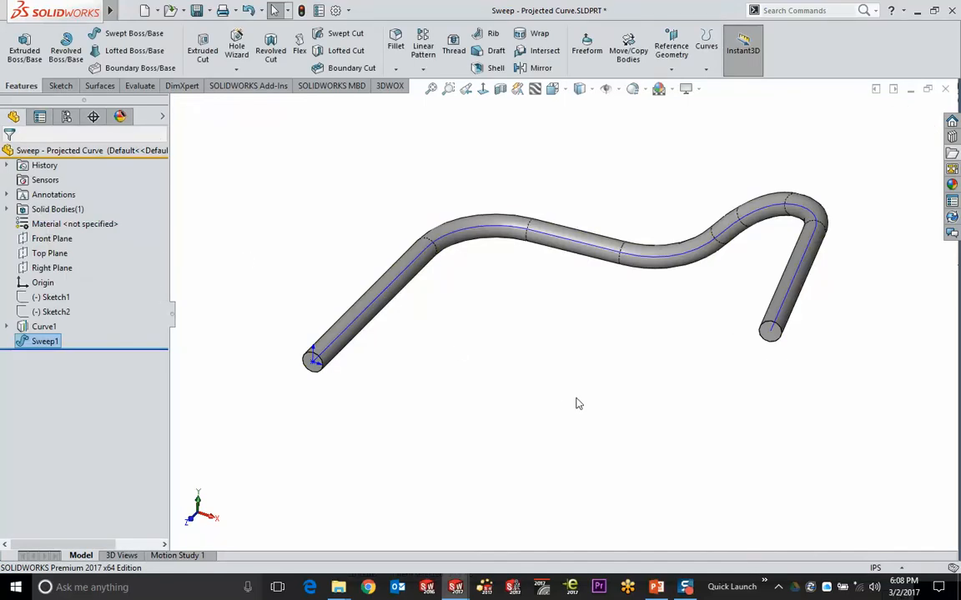
Expand Curve1 and highlight Sketch3 and Sketch4 to see their curves
{"action": "left_click", "coordinate": [6, 327]}
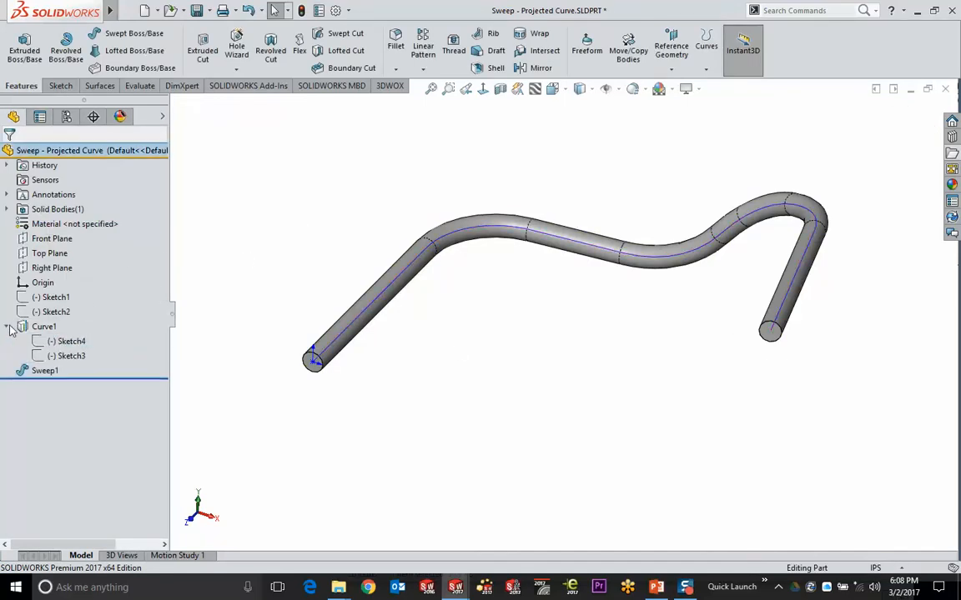
{"action": "left_click", "coordinate": [67, 356]}
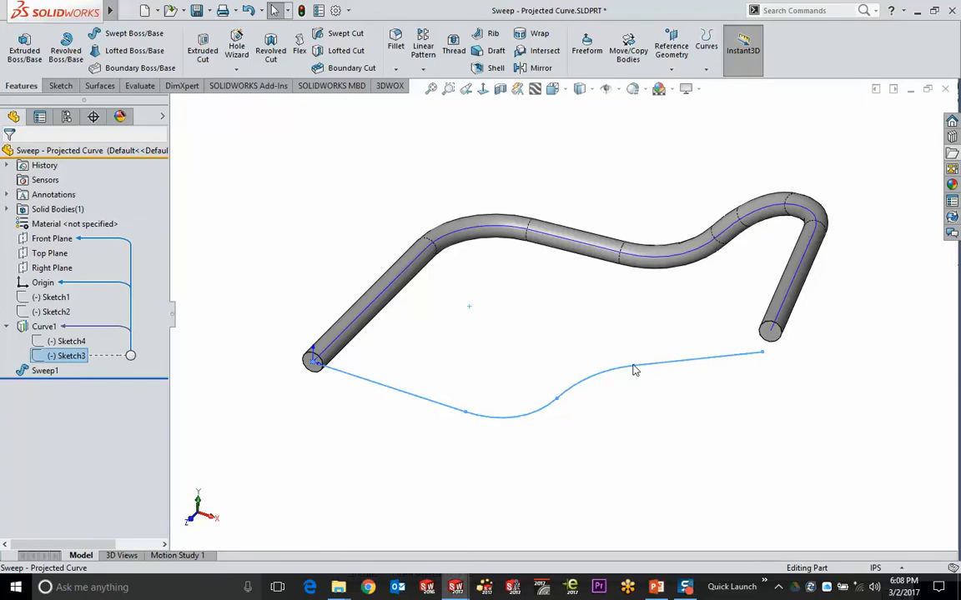
{"action": "left_click", "coordinate": [554, 367]}
{"action": "left_click", "coordinate": [67, 342]}
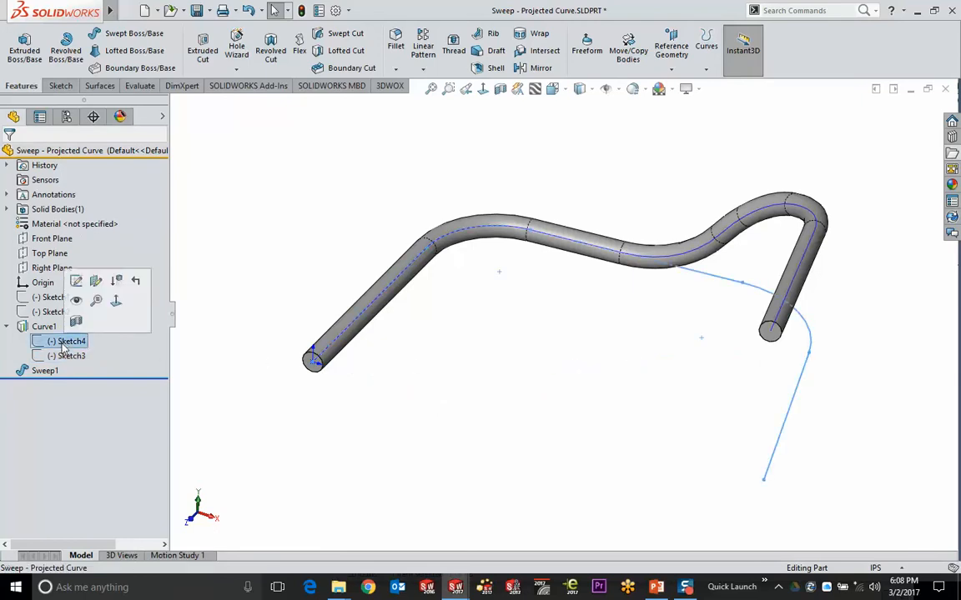
{"action": "left_click", "coordinate": [66, 356]}
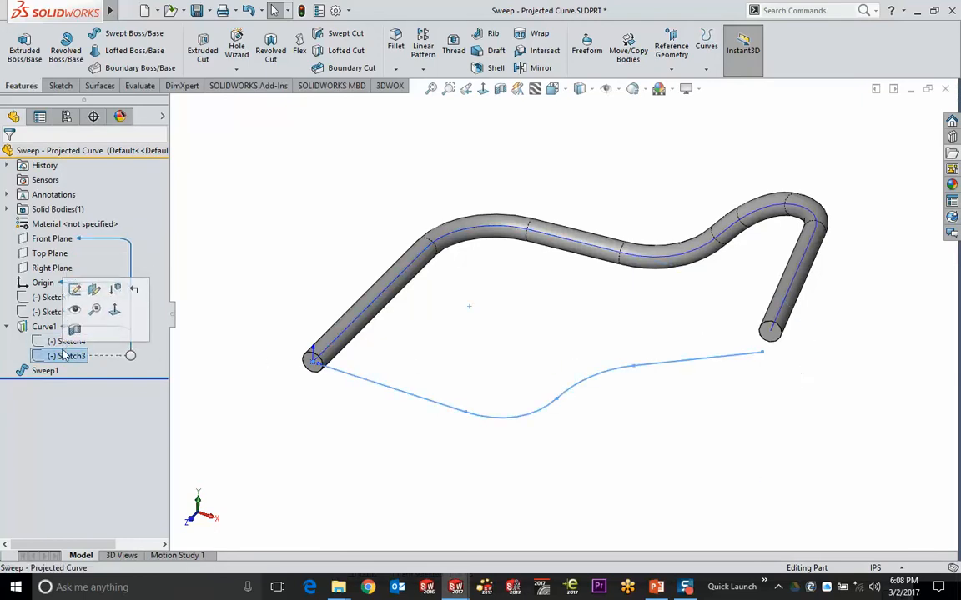
Edit Sketch3, drag the spline's end to a new spot, and rebuild the tube
{"action": "left_click", "coordinate": [76, 291]}
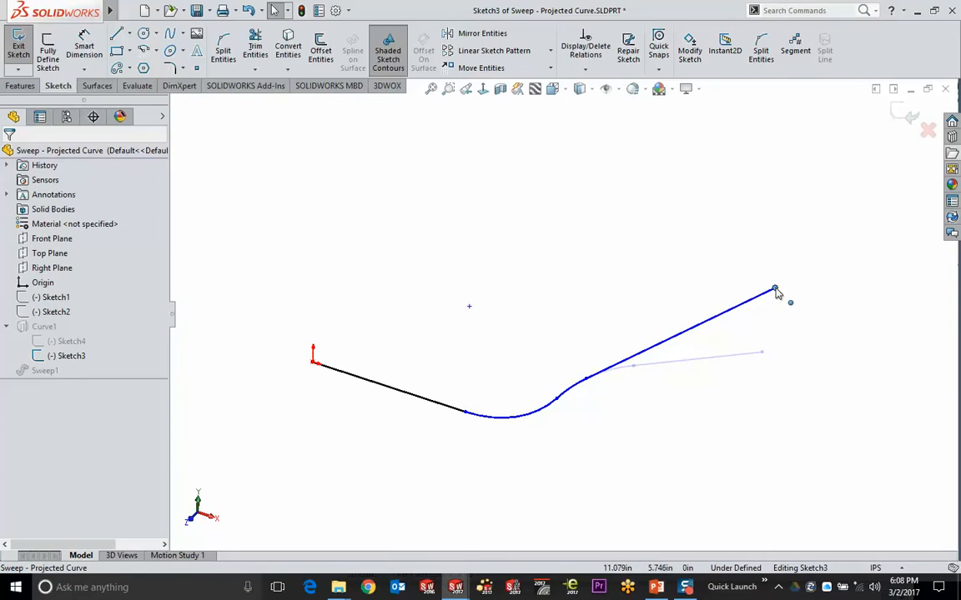
{"action": "mouse_move", "coordinate": [762, 352]}
{"action": "left_mouse_down"}
{"action": "mouse_move", "coordinate": [802, 264]}
{"action": "mouse_move", "coordinate": [781, 397]}
{"action": "left_mouse_up"}
{"action": "key", "text": "ctrl+b"}
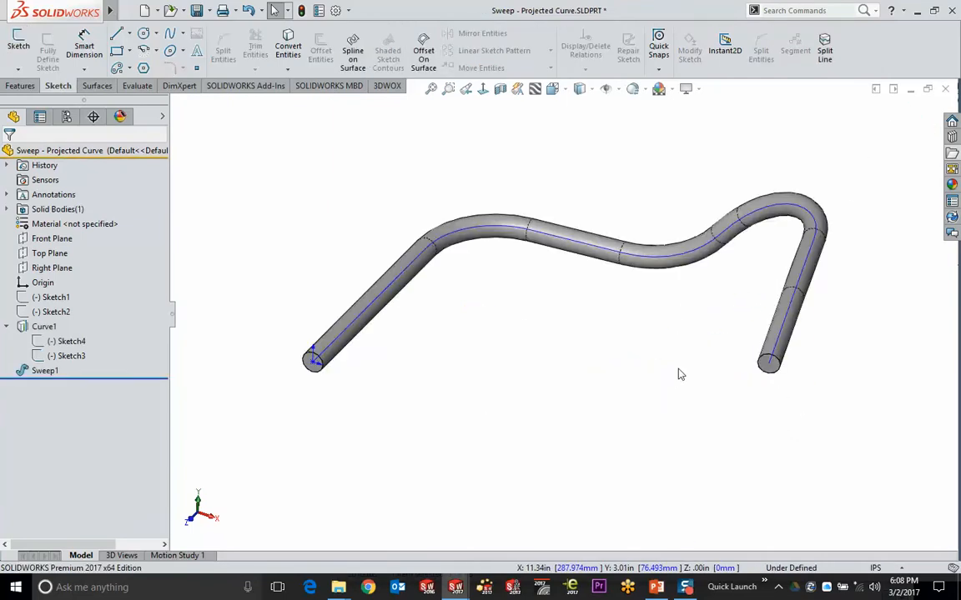
{"action": "mouse_move", "coordinate": [679, 375]}
{"action": "middle_mouse_down"}
{"action": "mouse_move", "coordinate": [517, 376]}
{"action": "mouse_move", "coordinate": [575, 350]}
{"action": "mouse_move", "coordinate": [526, 382]}
{"action": "mouse_move", "coordinate": [545, 358]}
{"action": "mouse_move", "coordinate": [553, 577]}
{"action": "middle_mouse_up"}
Highlight Sketch4 and Sketch3 and orbit to inspect the rebuilt tube
{"action": "left_click", "coordinate": [67, 342]}
{"action": "left_click", "coordinate": [71, 356], "text": "ctrl"}
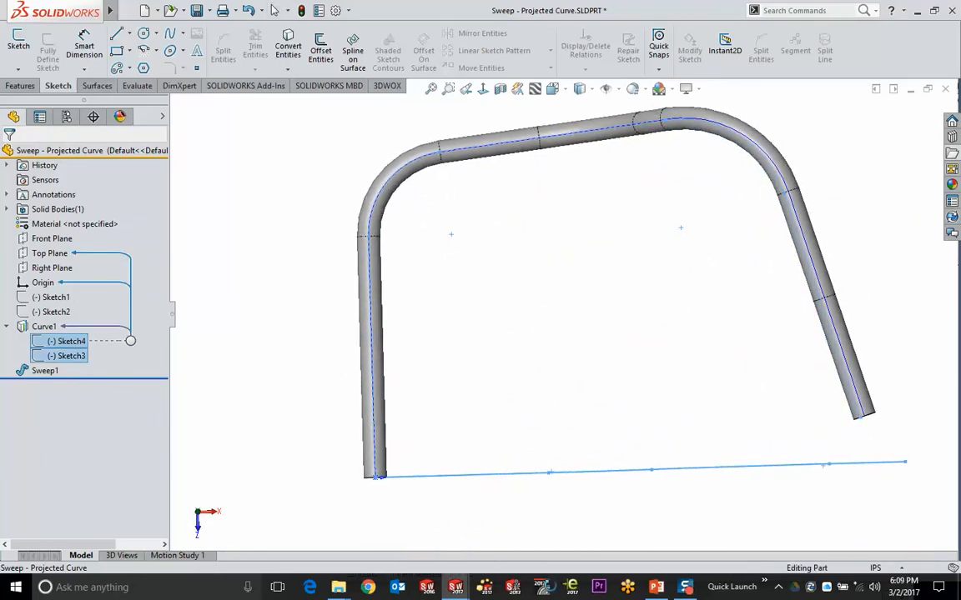
{"action": "mouse_move", "coordinate": [550, 534]}
{"action": "middle_mouse_down"}
{"action": "mouse_move", "coordinate": [528, 412]}
{"action": "mouse_move", "coordinate": [434, 275]}
{"action": "middle_mouse_up"}
{"action": "left_click", "coordinate": [400, 229]}
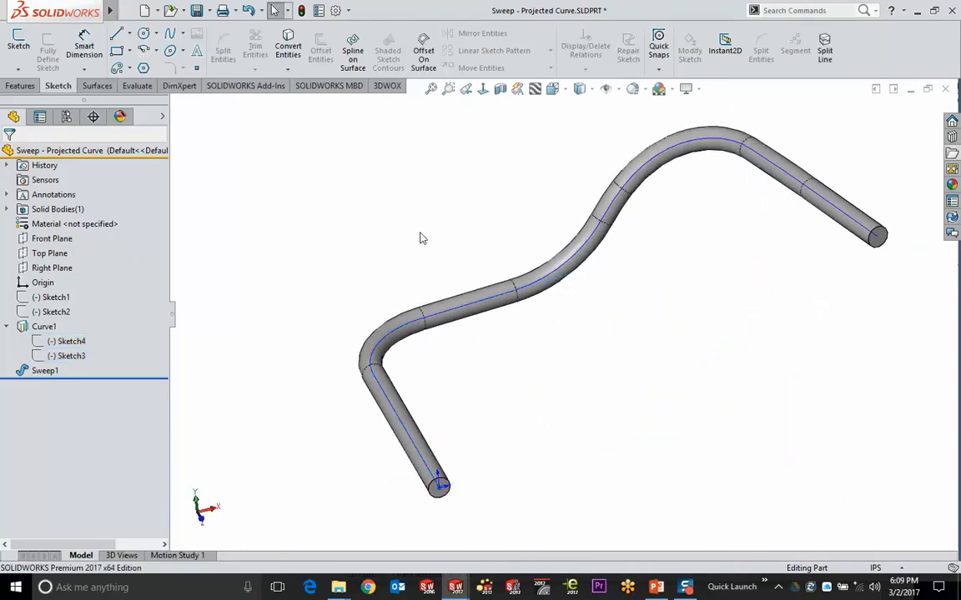
{"action": "middle_click_drag", "start_coordinate": [422, 239], "coordinate": [510, 454]}
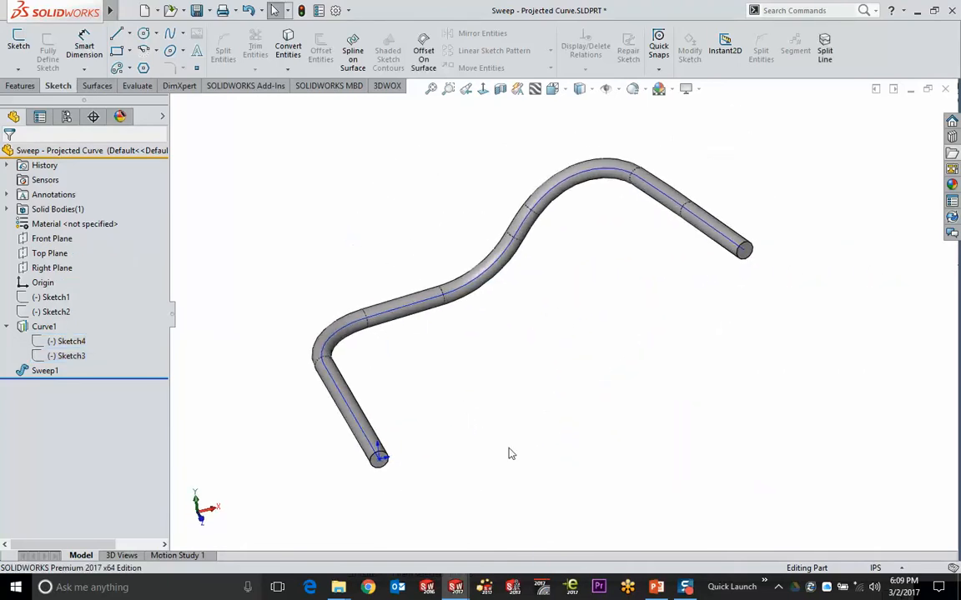
{"action": "left_click", "coordinate": [954, 154]}
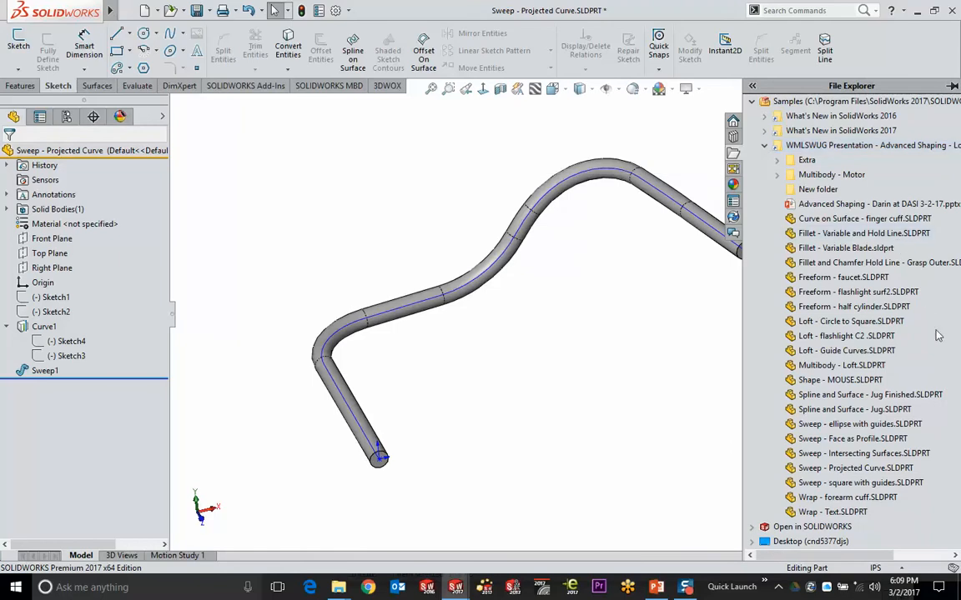
Open Spline and Surface - Jug Finished.SLDPRT from the sample parts list
{"action": "mouse_move", "coordinate": [850, 443]}
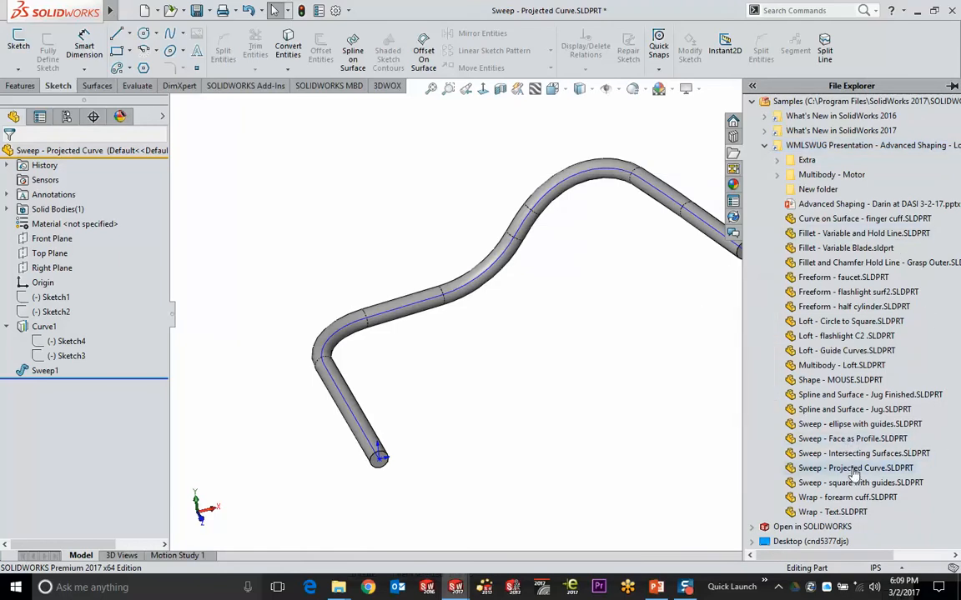
{"action": "mouse_move", "coordinate": [854, 472]}
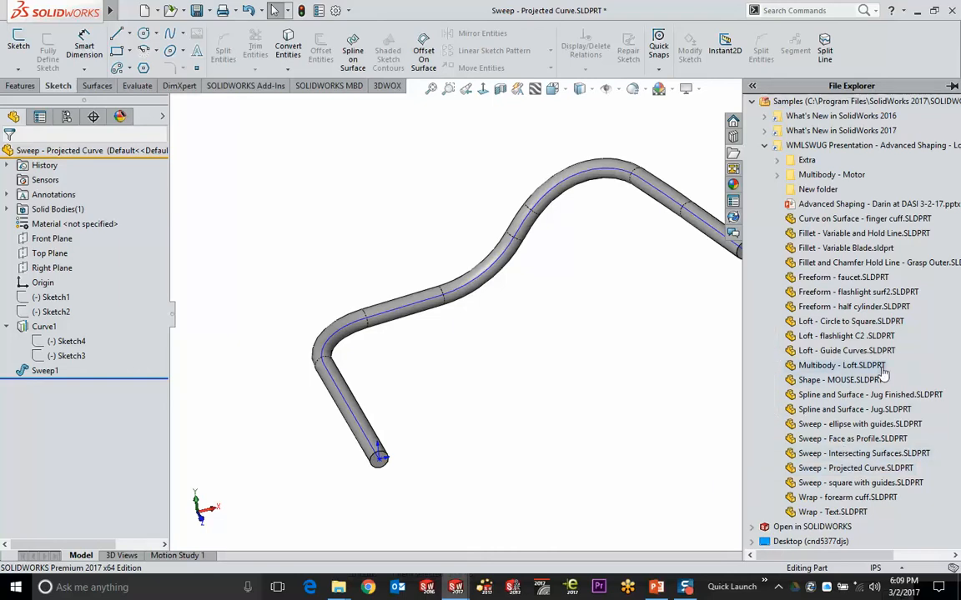
{"action": "mouse_move", "coordinate": [882, 373]}
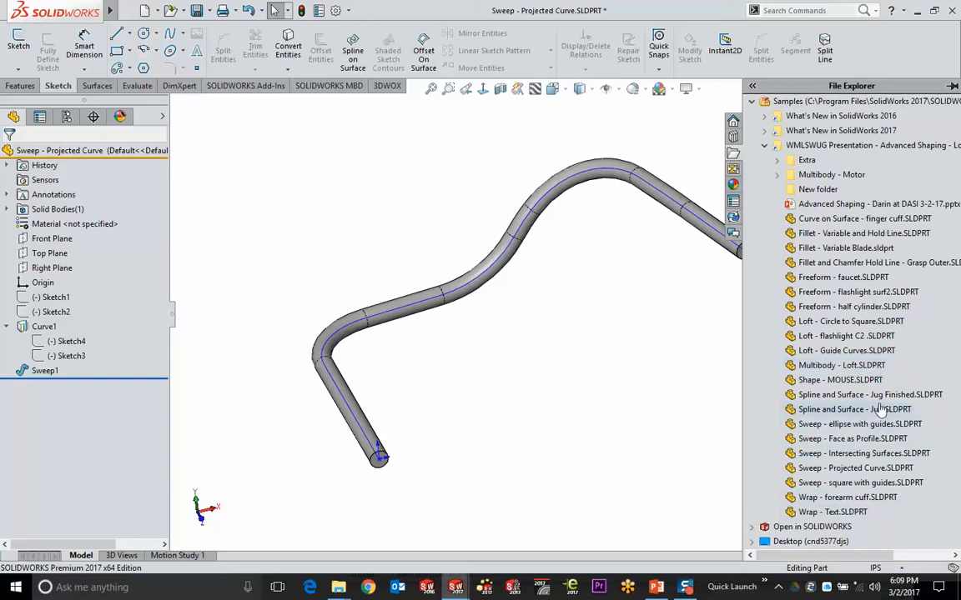
{"action": "double_click", "coordinate": [839, 396]}
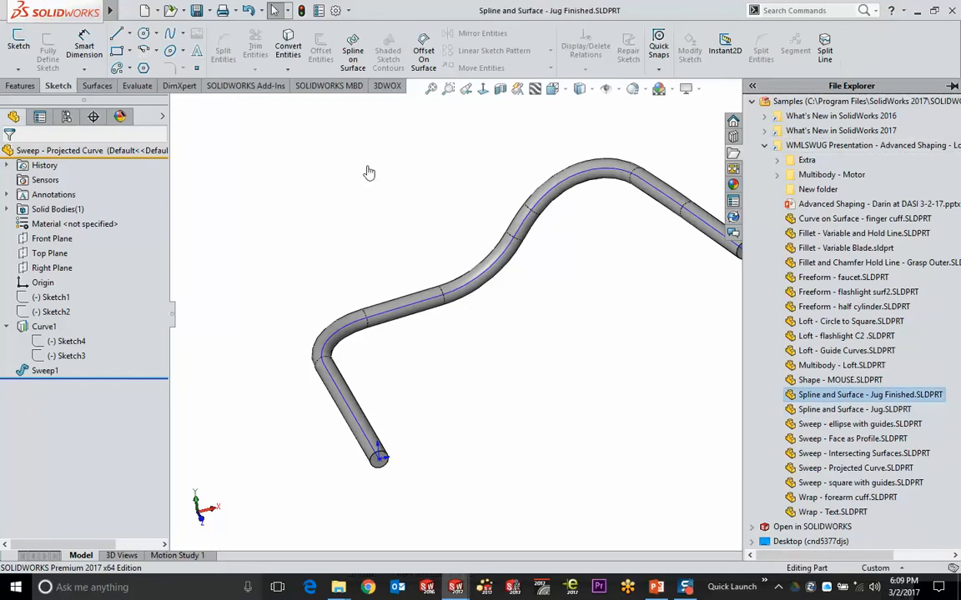
Orbit the jug and select the Label Outline sketch in the tree
{"action": "middle_click_drag", "start_coordinate": [273, 217], "coordinate": [359, 271]}
{"action": "scroll", "coordinate": [83, 333], "scroll_direction": "down", "scroll_amount": 7}
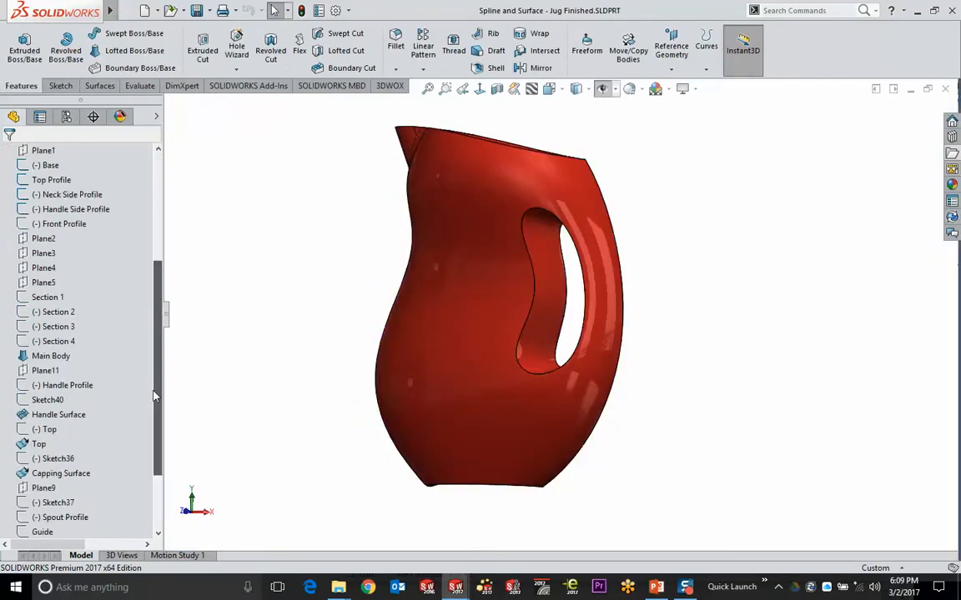
{"action": "left_click", "coordinate": [61, 532]}
{"action": "middle_click_drag", "start_coordinate": [284, 300], "coordinate": [322, 307]}
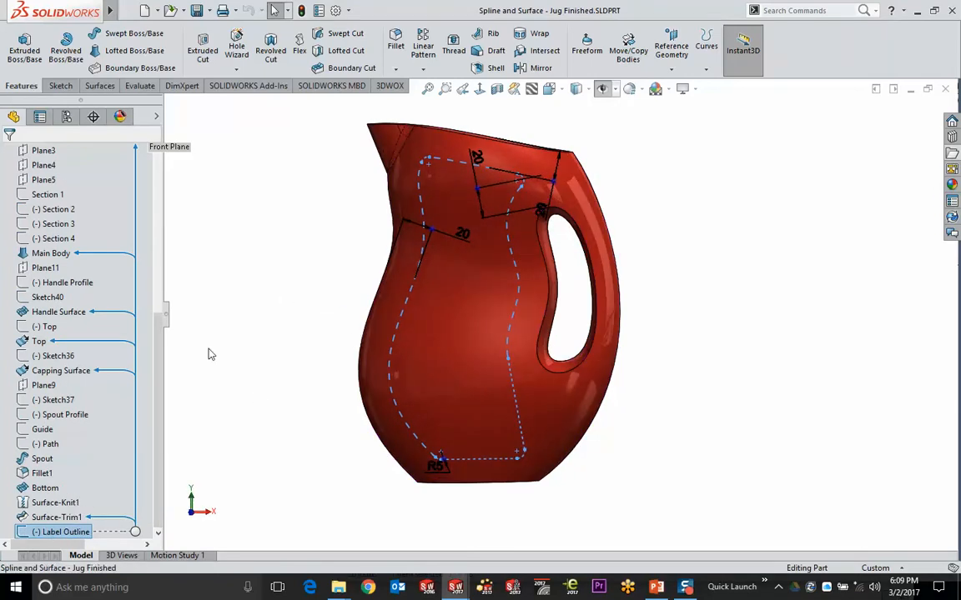
Edit the Label Outline sketch, inspect it on the jug, and exit
{"action": "right_click", "coordinate": [58, 532]}
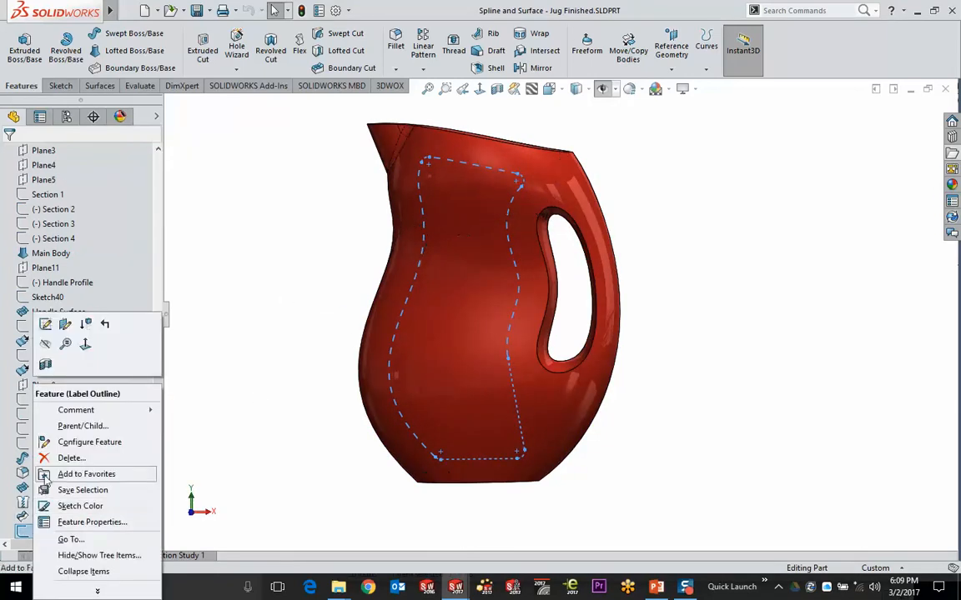
{"action": "left_click", "coordinate": [42, 300]}
{"action": "middle_click_drag", "start_coordinate": [331, 243], "coordinate": [343, 273]}
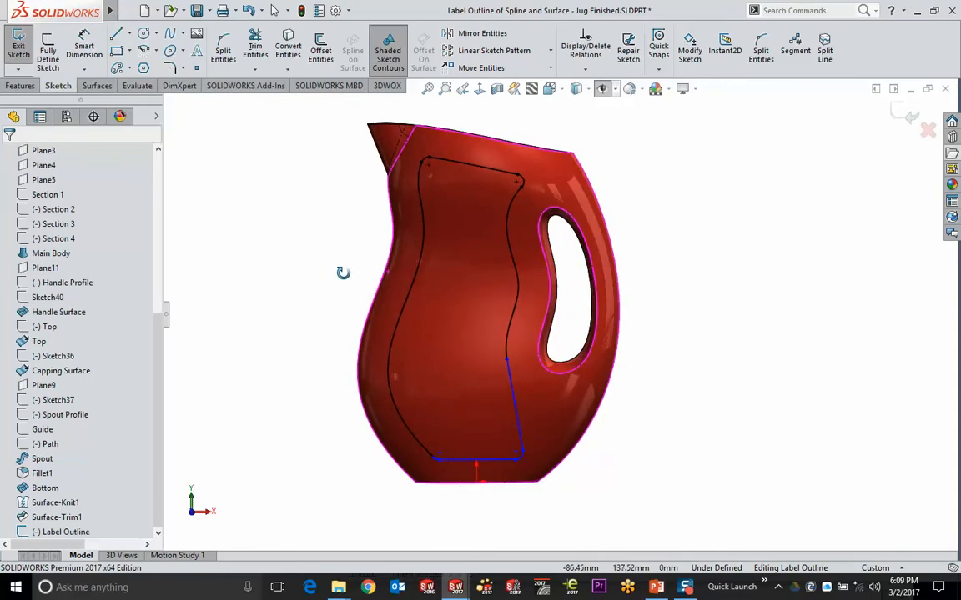
{"action": "scroll", "coordinate": [464, 260], "scroll_direction": "down", "scroll_amount": 2}
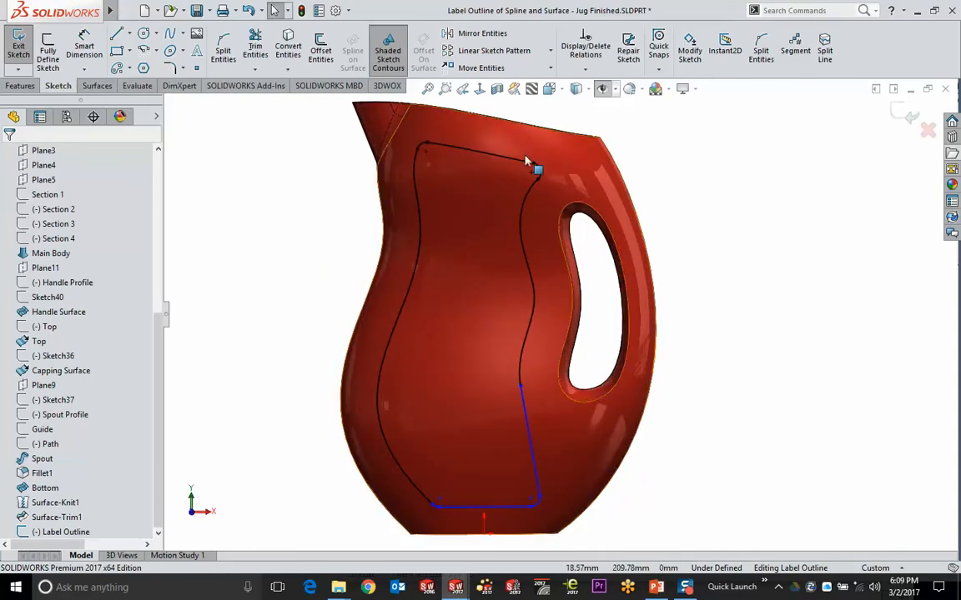
{"action": "left_click", "coordinate": [910, 117]}
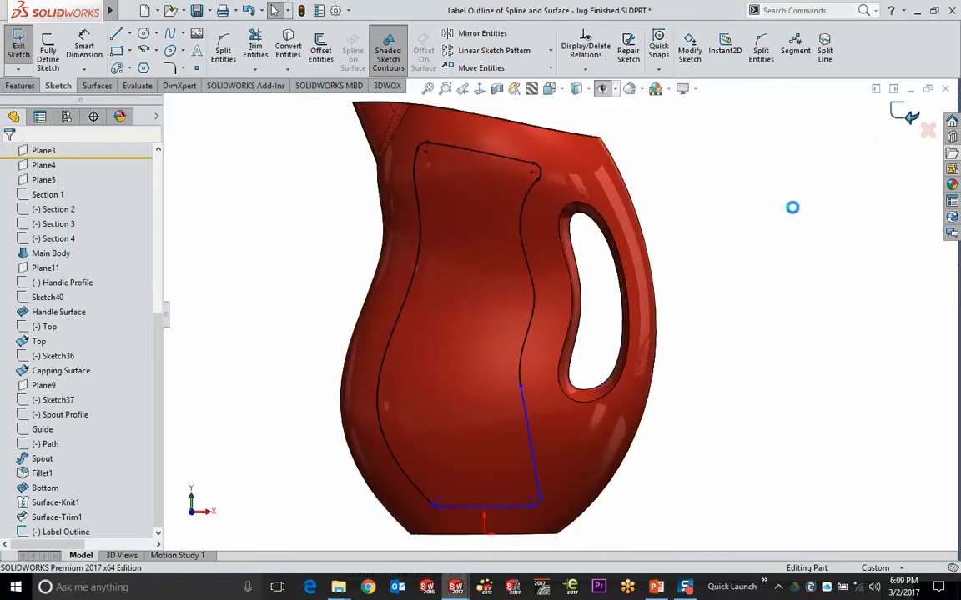
Show the Label Outline sketch on the jug and return to an upright front view
{"action": "middle_click_drag", "start_coordinate": [721, 280], "coordinate": [680, 312]}
{"action": "left_click", "coordinate": [60, 533]}
{"action": "left_click", "coordinate": [84, 511]}
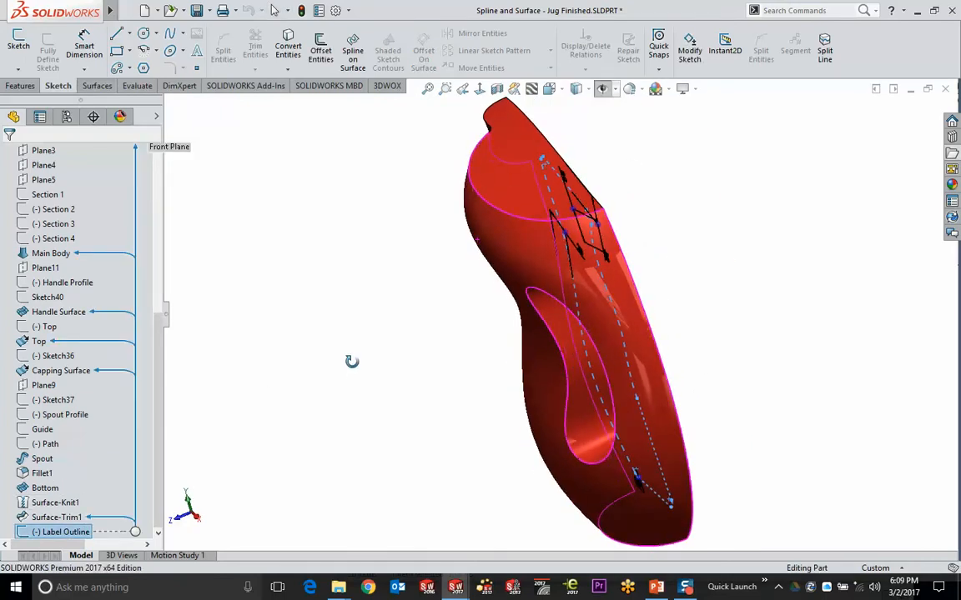
{"action": "mouse_move", "coordinate": [334, 378]}
{"action": "middle_mouse_down"}
{"action": "mouse_move", "coordinate": [322, 376]}
{"action": "mouse_move", "coordinate": [384, 314]}
{"action": "mouse_move", "coordinate": [352, 358]}
{"action": "mouse_move", "coordinate": [250, 209]}
{"action": "middle_mouse_up"}
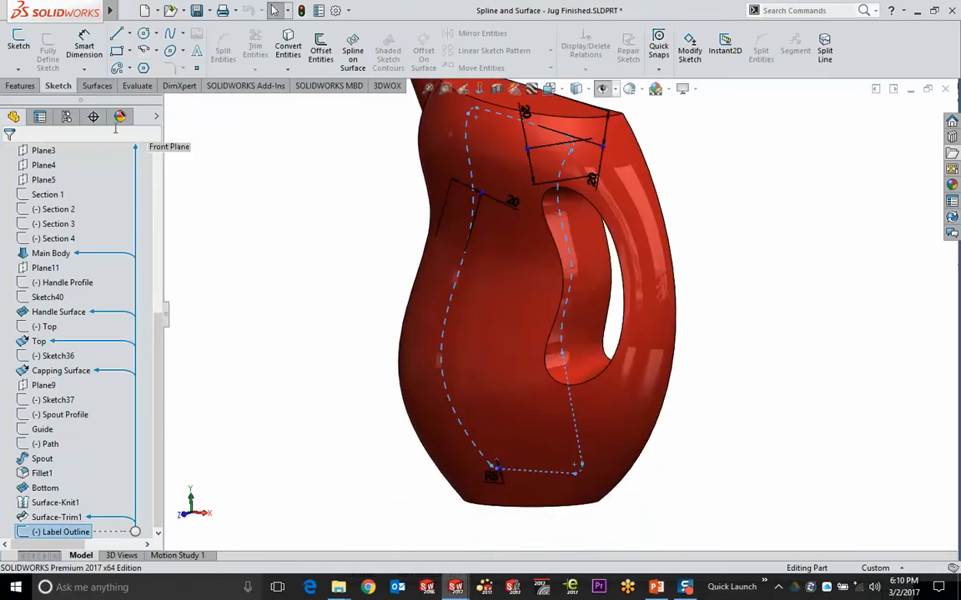
{"action": "left_click", "coordinate": [20, 86]}
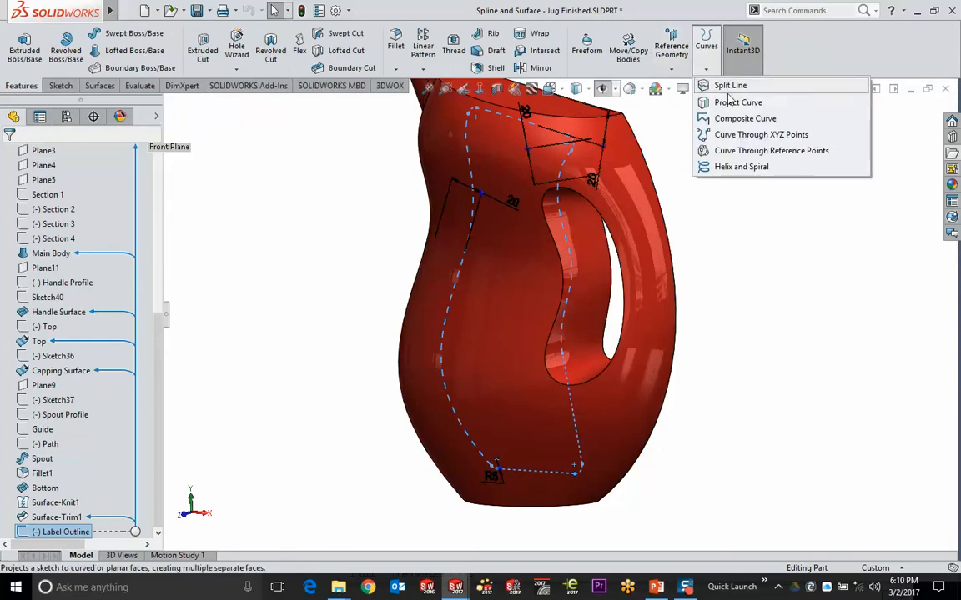
Project the Label Outline sketch onto the jug's body face as a curve
{"action": "left_click", "coordinate": [730, 103]}
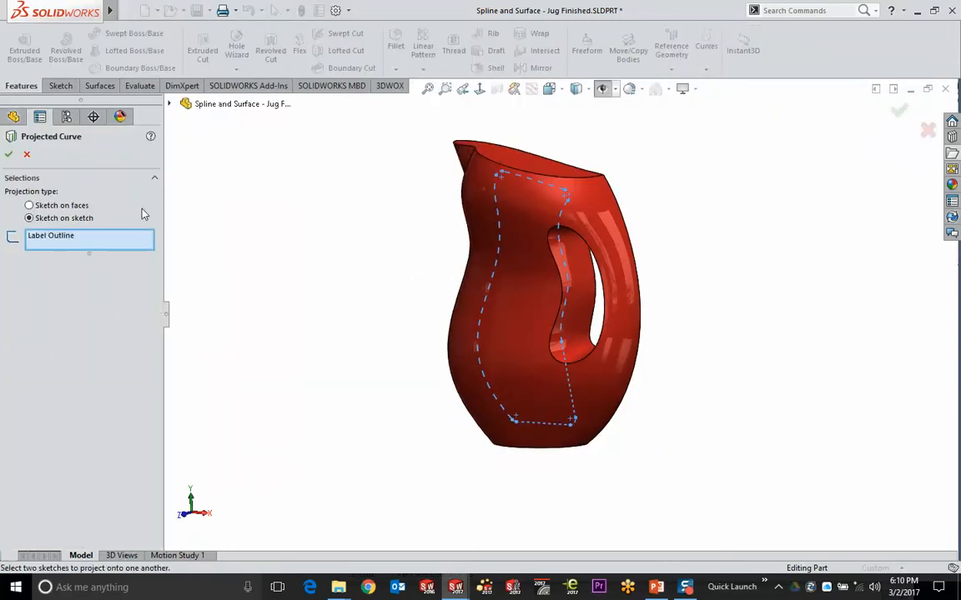
{"action": "left_click", "coordinate": [30, 205]}
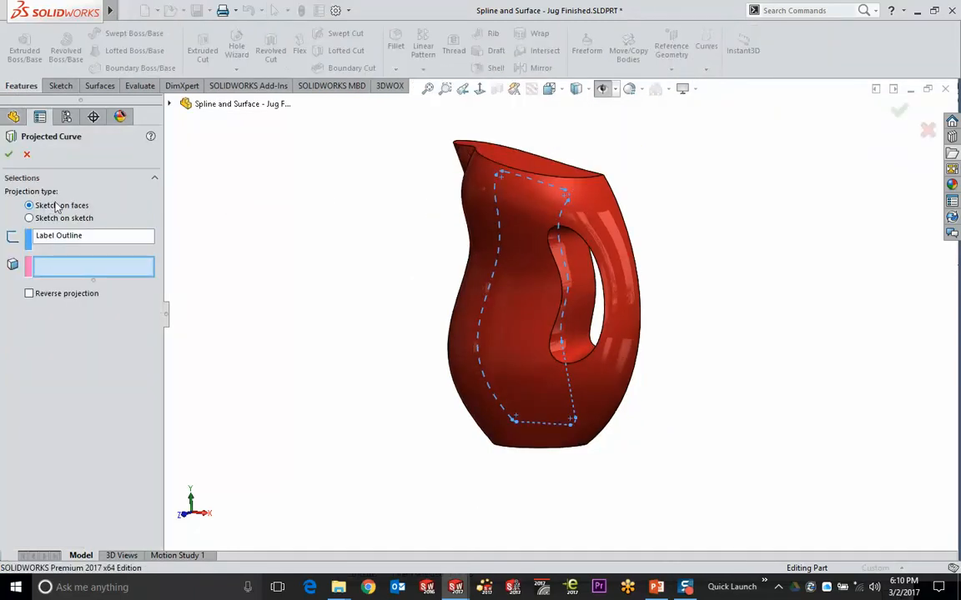
{"action": "middle_click_drag", "start_coordinate": [285, 360], "coordinate": [492, 283]}
{"action": "left_click", "coordinate": [482, 221]}
{"action": "scroll", "coordinate": [489, 219], "scroll_direction": "down", "scroll_amount": 3}
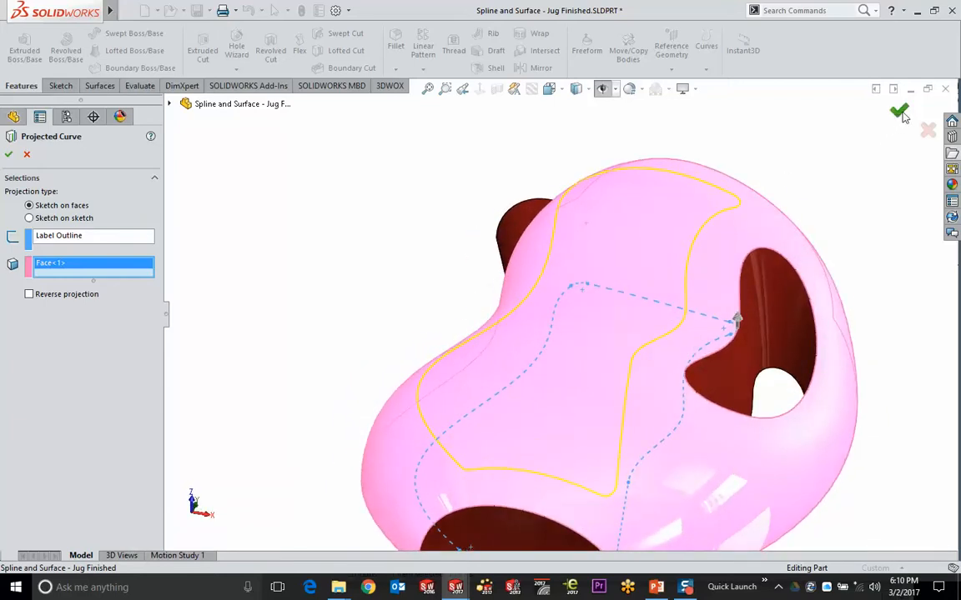
{"action": "right_click", "coordinate": [811, 100]}
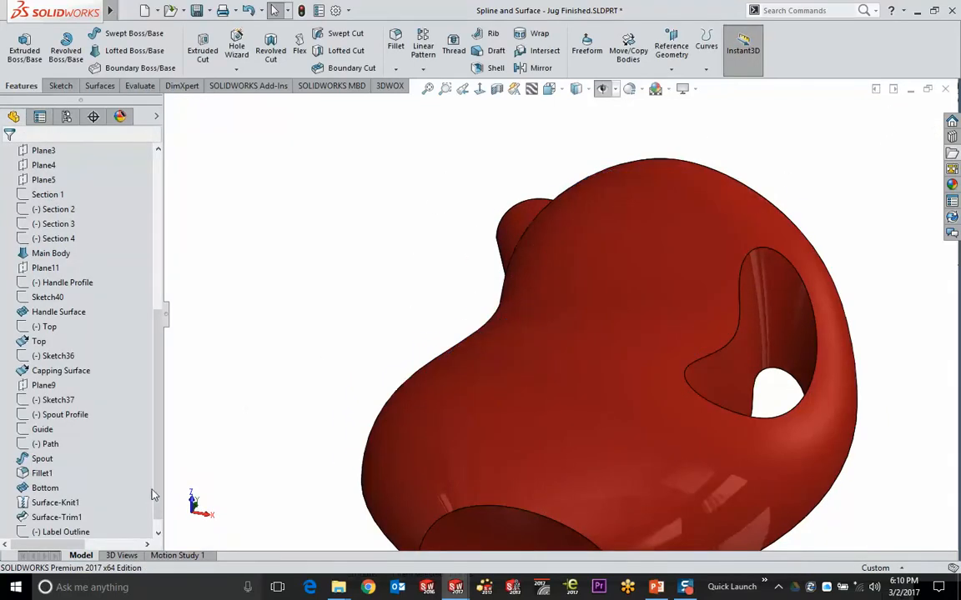
Sweep a 5 mm circular profile along the projected curve on the jug
{"action": "left_click", "coordinate": [602, 88]}
{"action": "middle_click_drag", "start_coordinate": [477, 270], "coordinate": [409, 219]}
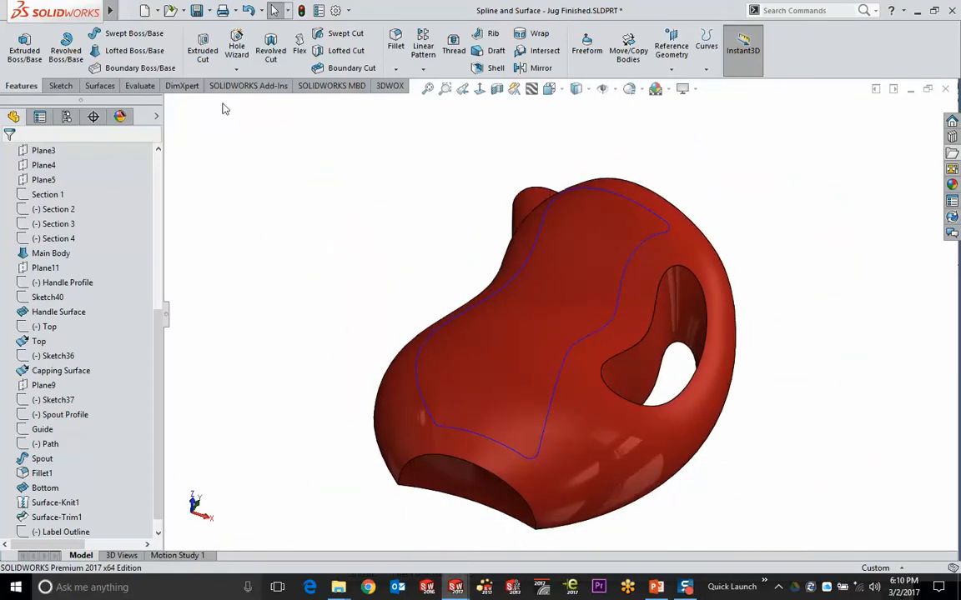
{"action": "left_click", "coordinate": [136, 33]}
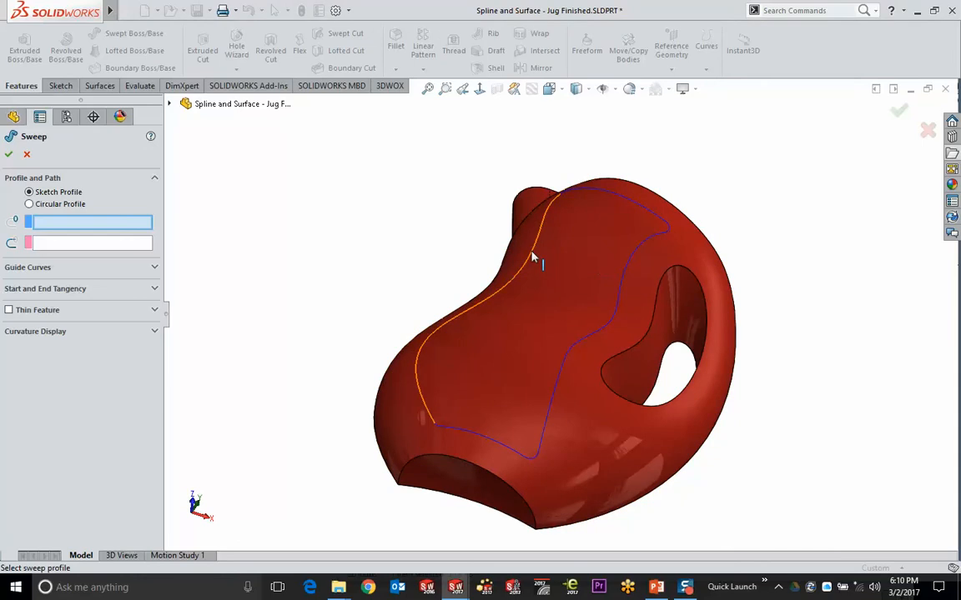
{"action": "left_click", "coordinate": [55, 204]}
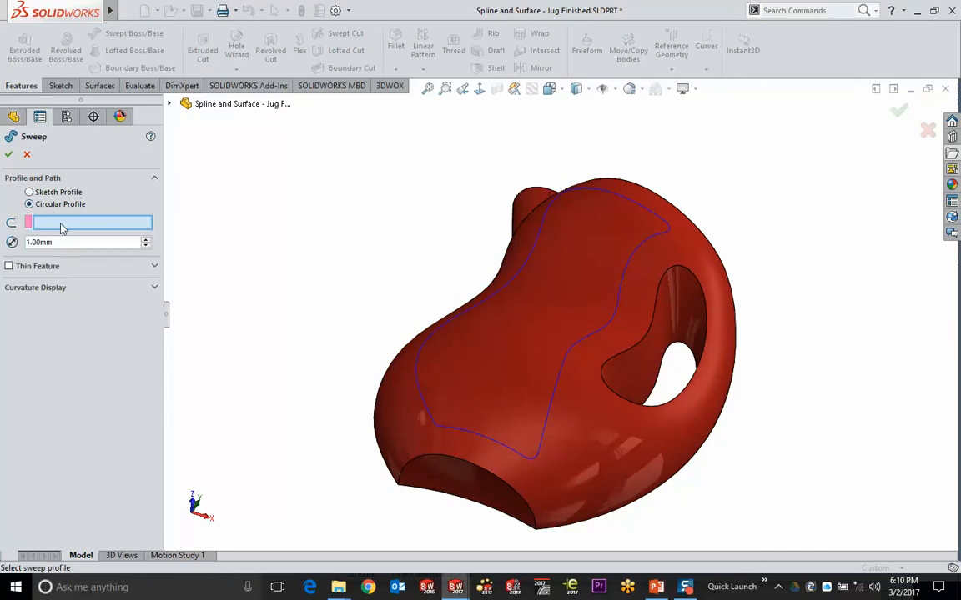
{"action": "left_click", "coordinate": [492, 284]}
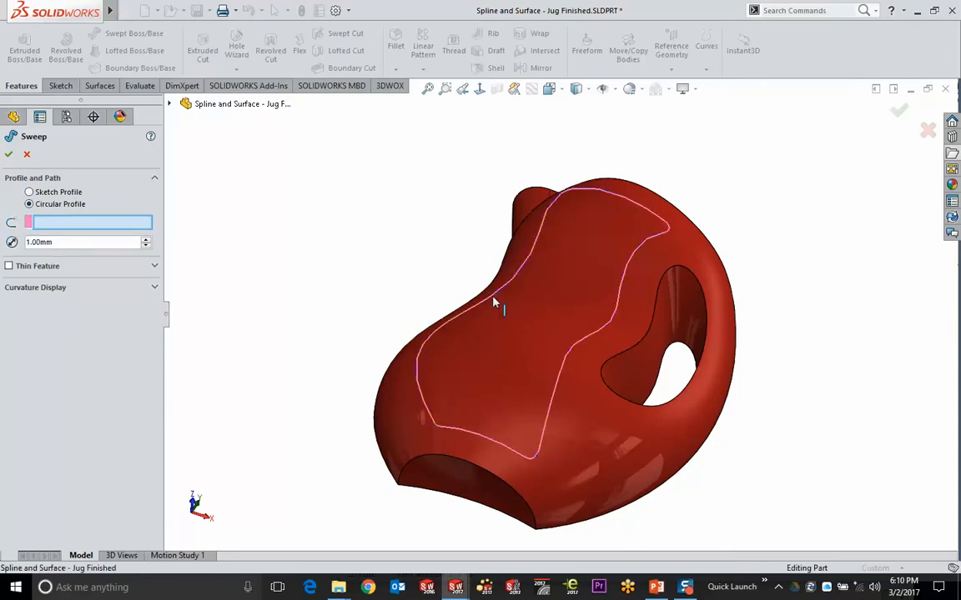
{"action": "type", "text": "5"}
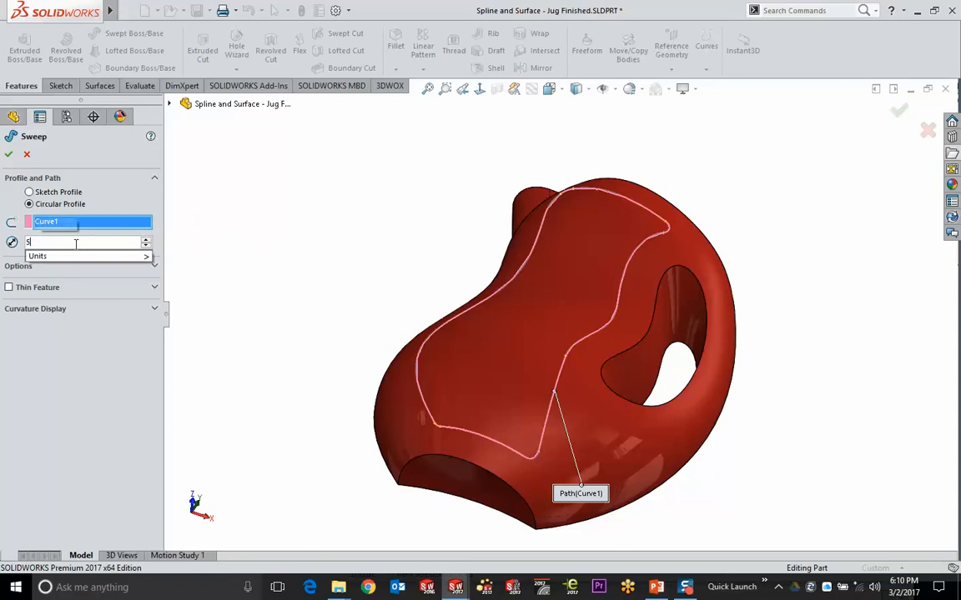
{"action": "key", "text": "Return"}
{"action": "middle_click_drag", "start_coordinate": [584, 267], "coordinate": [564, 296]}
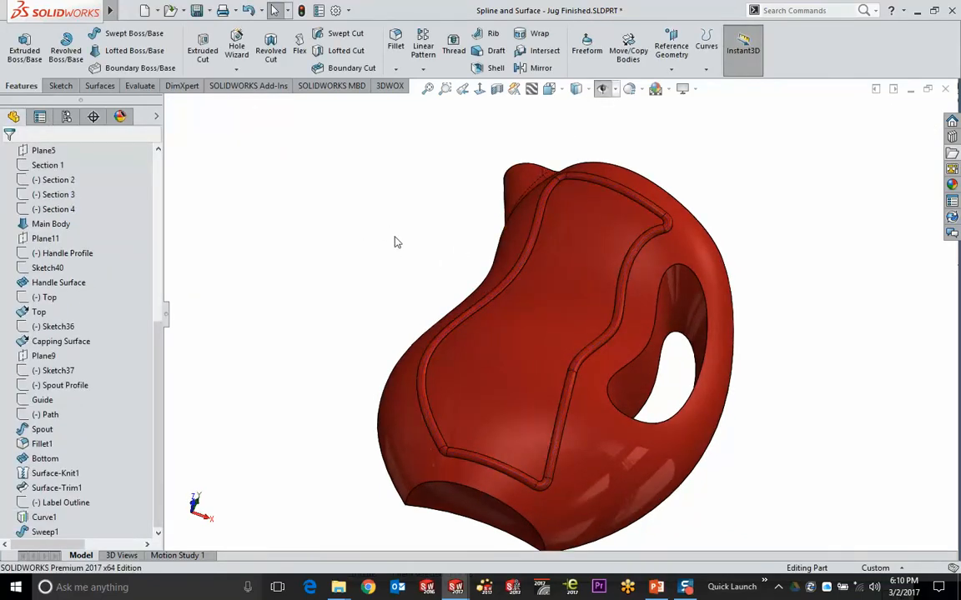
{"action": "middle_click_drag", "start_coordinate": [395, 241], "coordinate": [409, 362]}
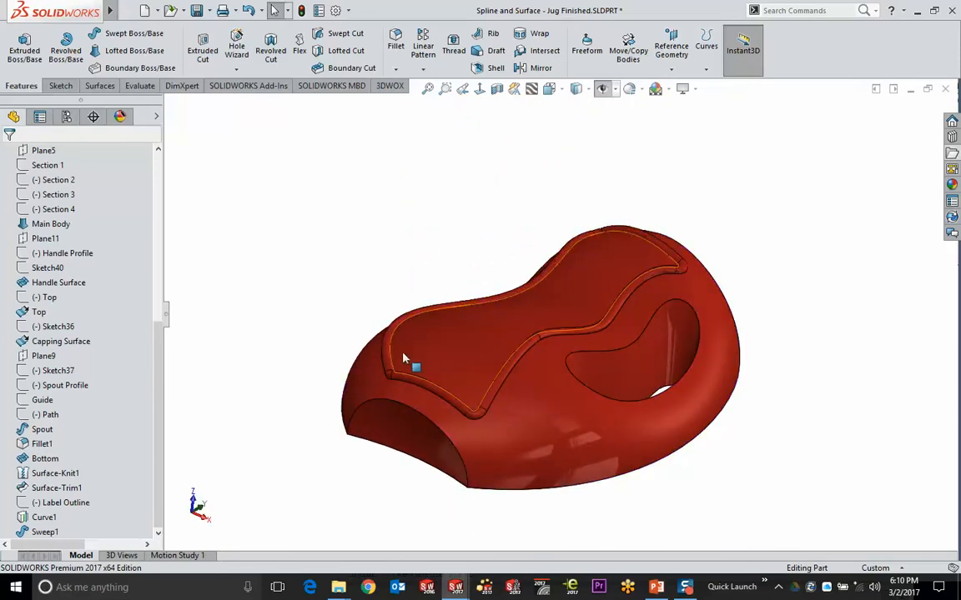
Reopen Sweep1 to review its Options and close it unchanged
{"action": "left_click", "coordinate": [45, 532]}
{"action": "left_click", "coordinate": [52, 474]}
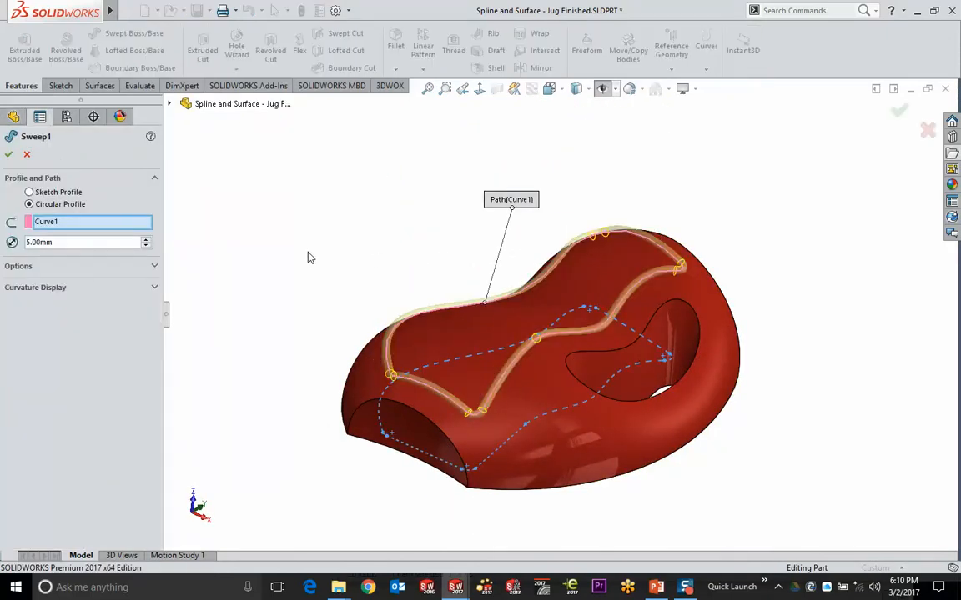
{"action": "left_click", "coordinate": [156, 265]}
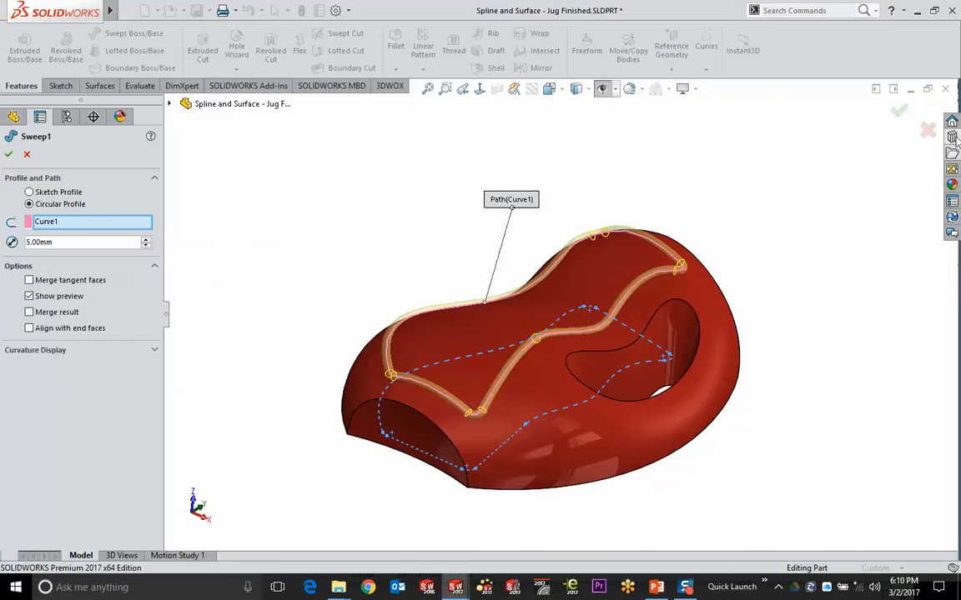
{"action": "left_click", "coordinate": [898, 110]}
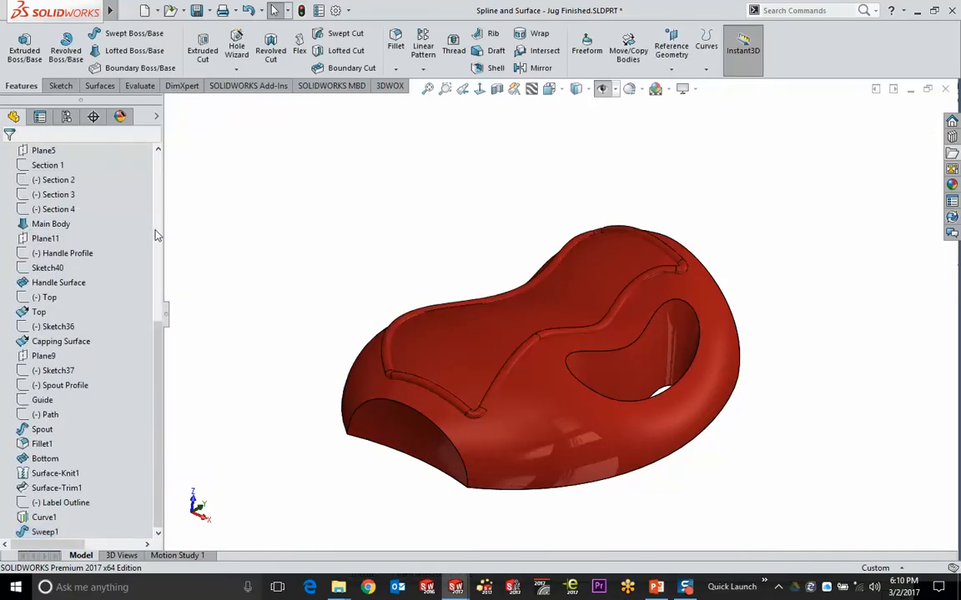
Hide the Surface-Trim1 body under Solid Bodies so only the Sweep1 loop remains
{"action": "scroll", "coordinate": [149, 221], "scroll_direction": "up", "scroll_amount": 10}
{"action": "left_click", "coordinate": [8, 209]}
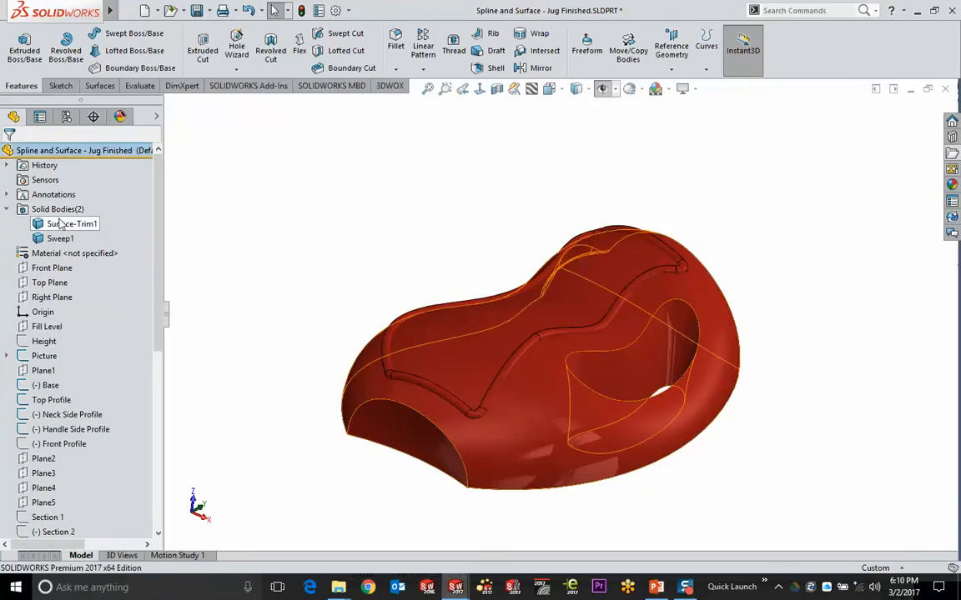
{"action": "left_click", "coordinate": [69, 223]}
{"action": "left_click", "coordinate": [72, 182]}
{"action": "middle_click_drag", "start_coordinate": [330, 206], "coordinate": [373, 360]}
{"action": "scroll", "coordinate": [555, 324], "scroll_direction": "down", "scroll_amount": 3}
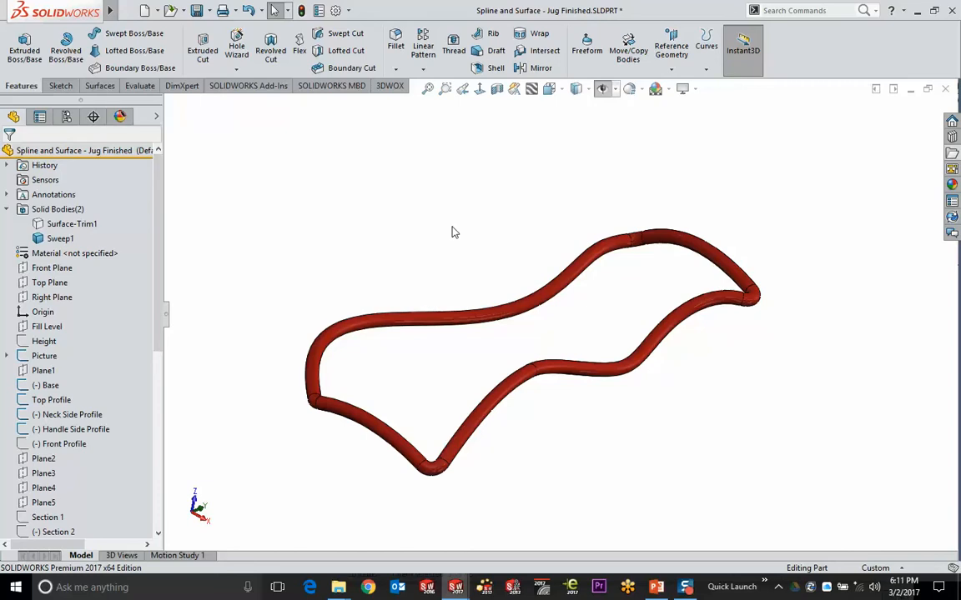
Switch to the PowerPoint slide show on slide 10, then back toward SOLIDWORKS
{"action": "key", "text": "alt+Tab"}
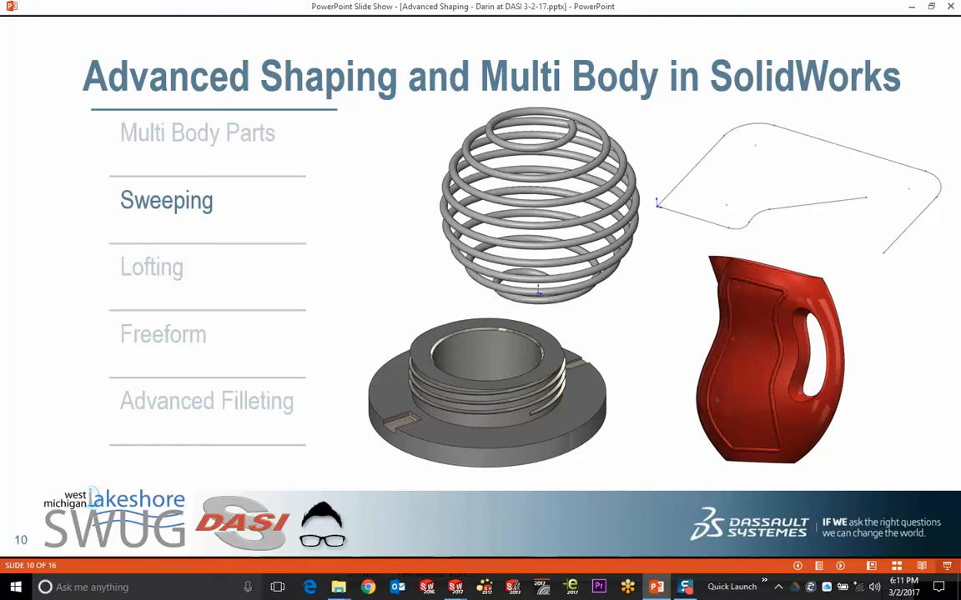
{"action": "key", "text": "alt+Tab"}
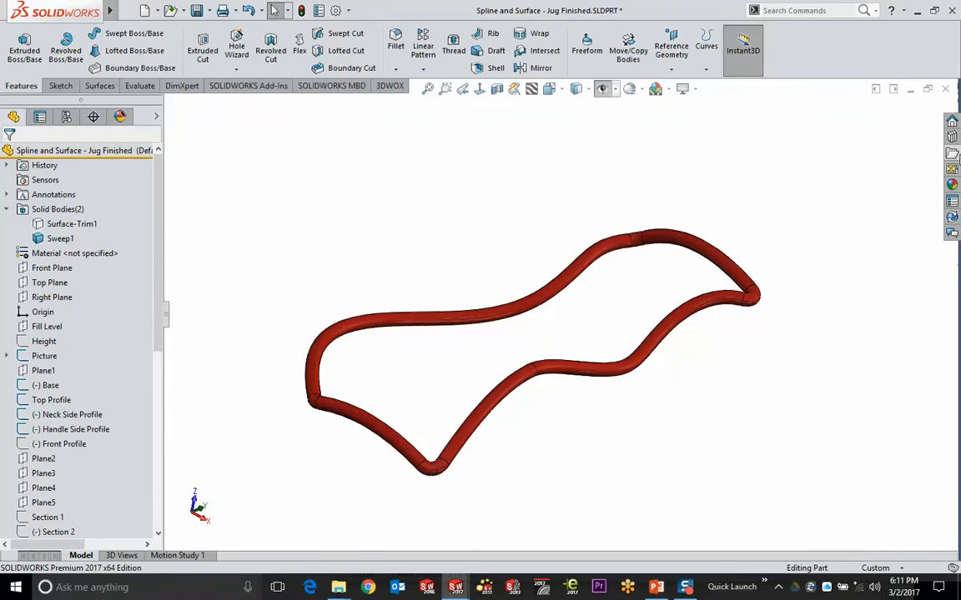
Open Sweep - Intersecting Surfaces.SLDPRT from the task pane and inspect Sketch1 through Sketch3
{"action": "left_click", "coordinate": [952, 153]}
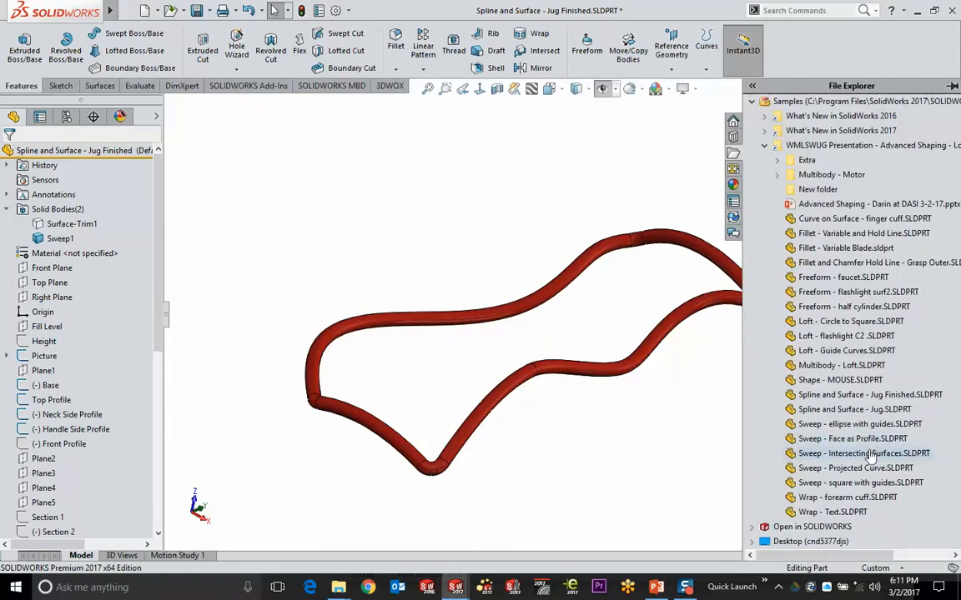
{"action": "left_click", "coordinate": [826, 454]}
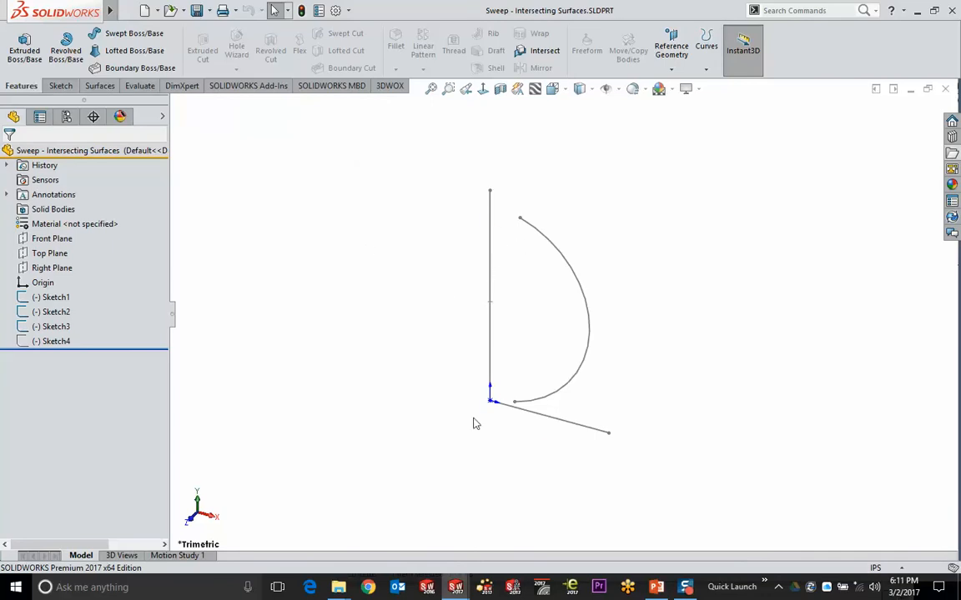
{"action": "left_click", "coordinate": [61, 298]}
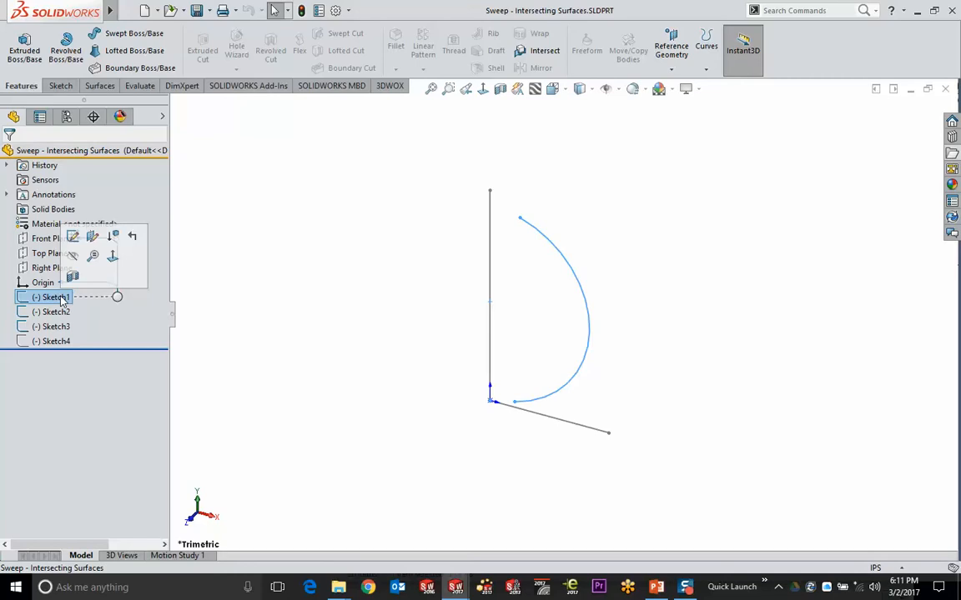
{"action": "left_click", "coordinate": [60, 314]}
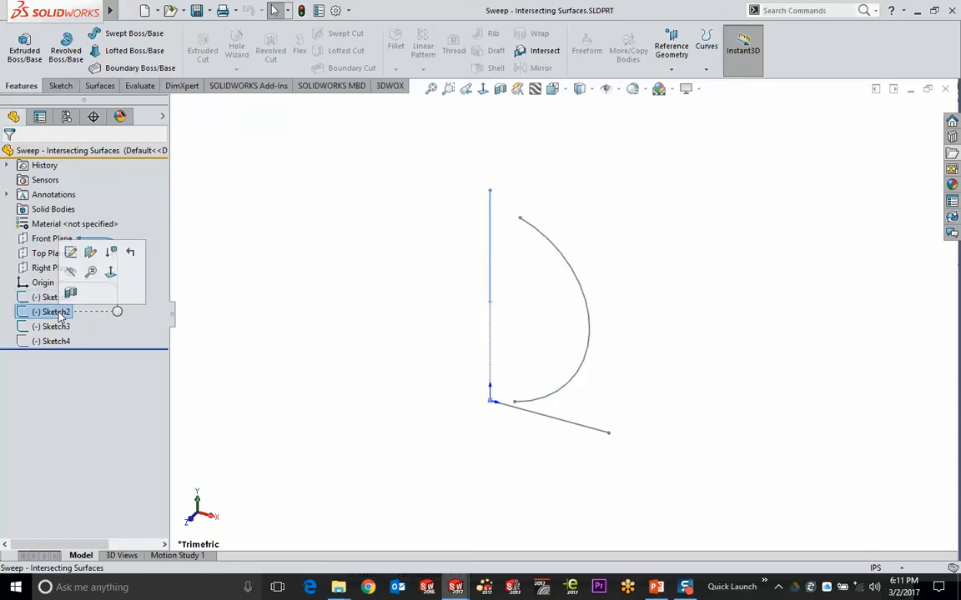
{"action": "left_click", "coordinate": [57, 327]}
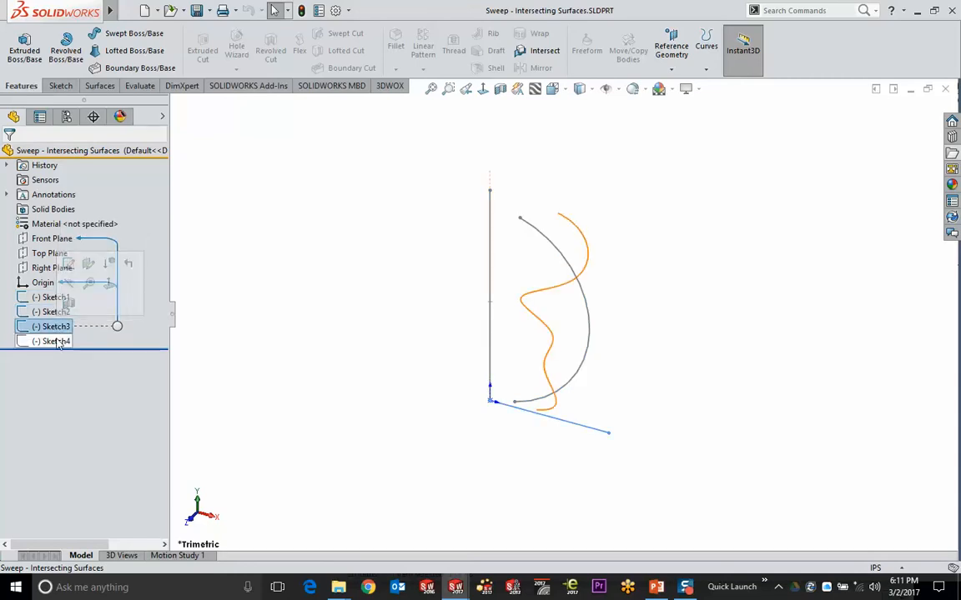
{"action": "left_click", "coordinate": [310, 250]}
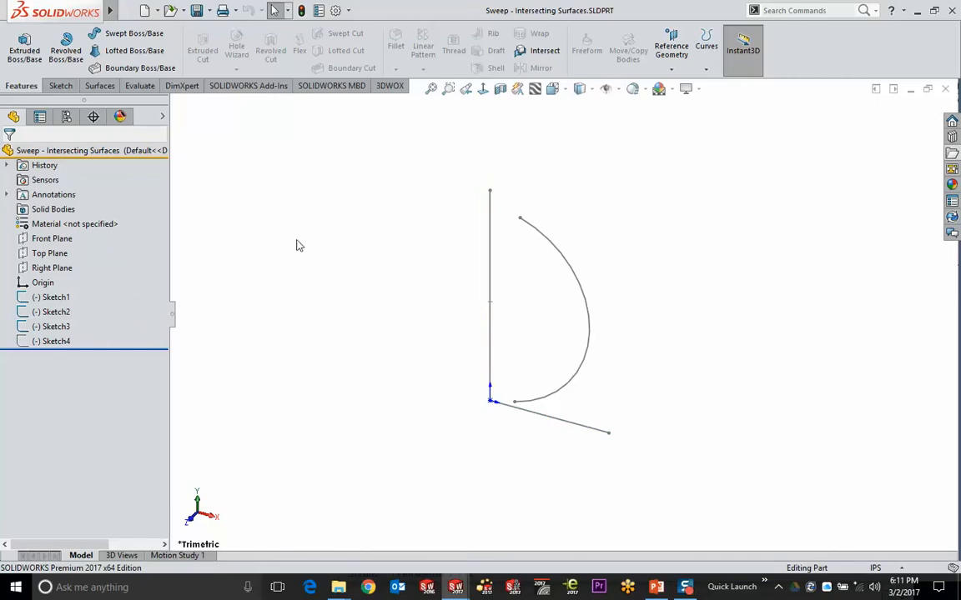
Revolve Sketch1 360° about Line1@Sketch1 into the spherical Surface-Revolve1
{"action": "left_click", "coordinate": [56, 297]}
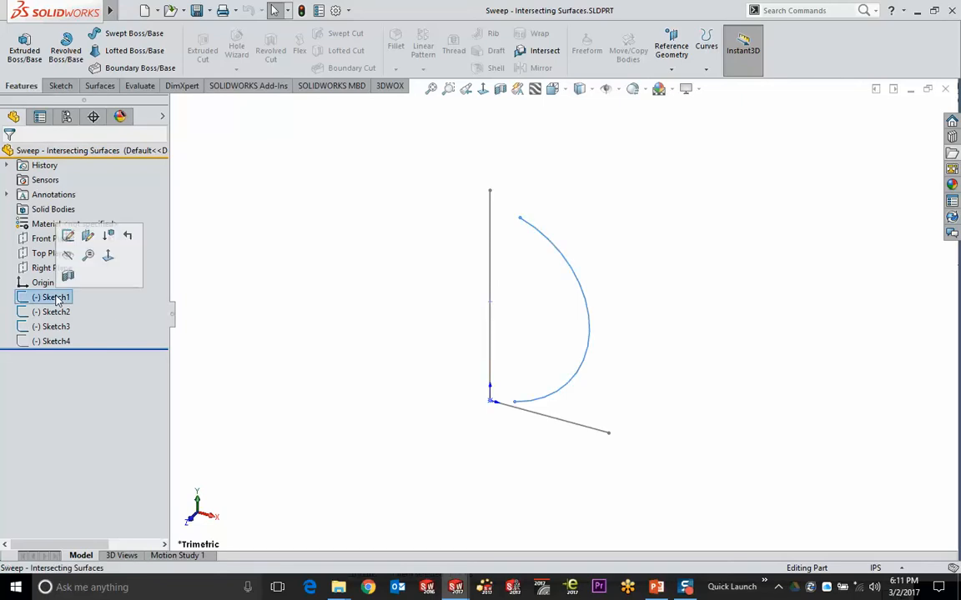
{"action": "left_click", "coordinate": [98, 86]}
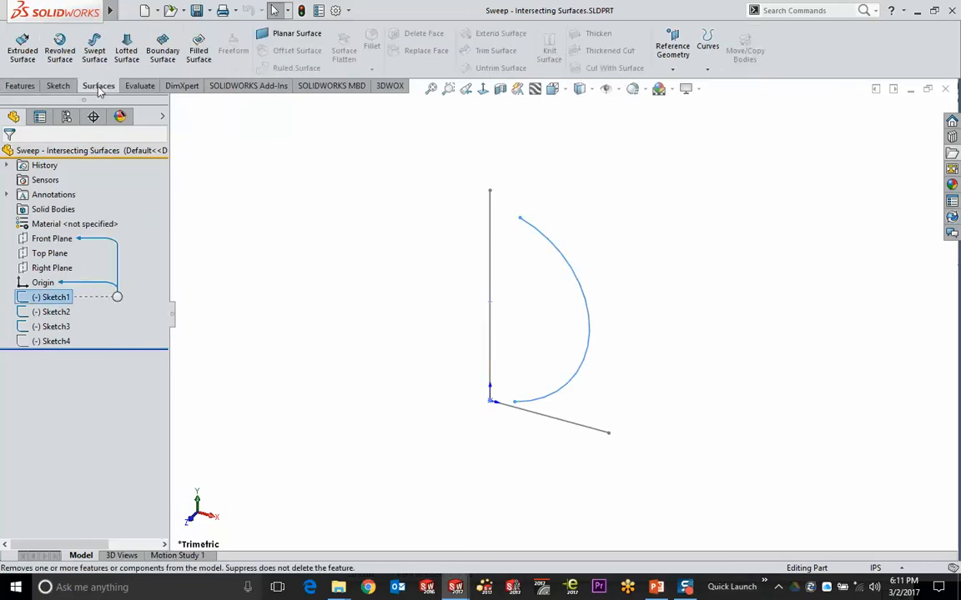
{"action": "left_click", "coordinate": [60, 46]}
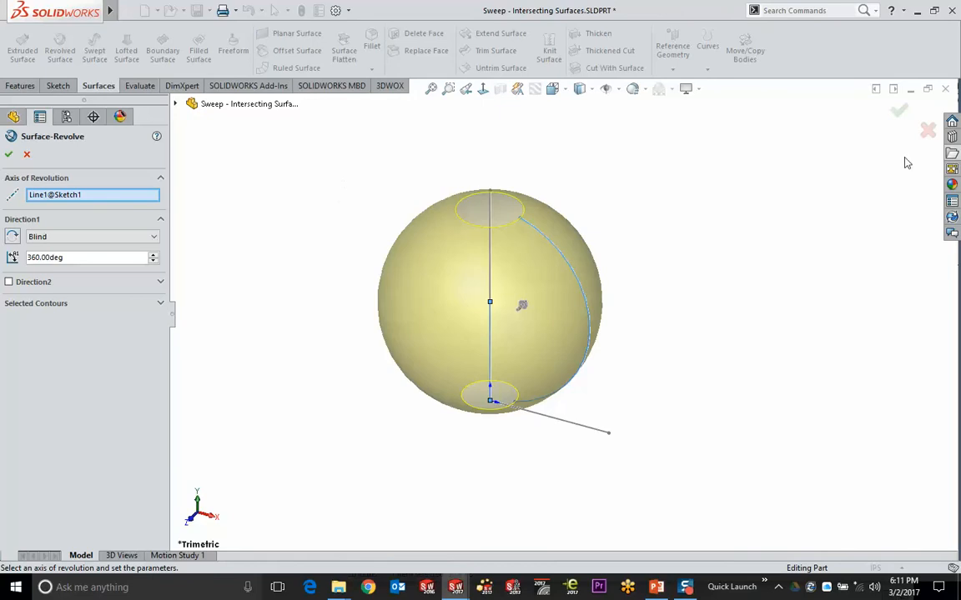
{"action": "left_click", "coordinate": [899, 111]}
{"action": "middle_click_drag", "start_coordinate": [370, 313], "coordinate": [319, 271]}
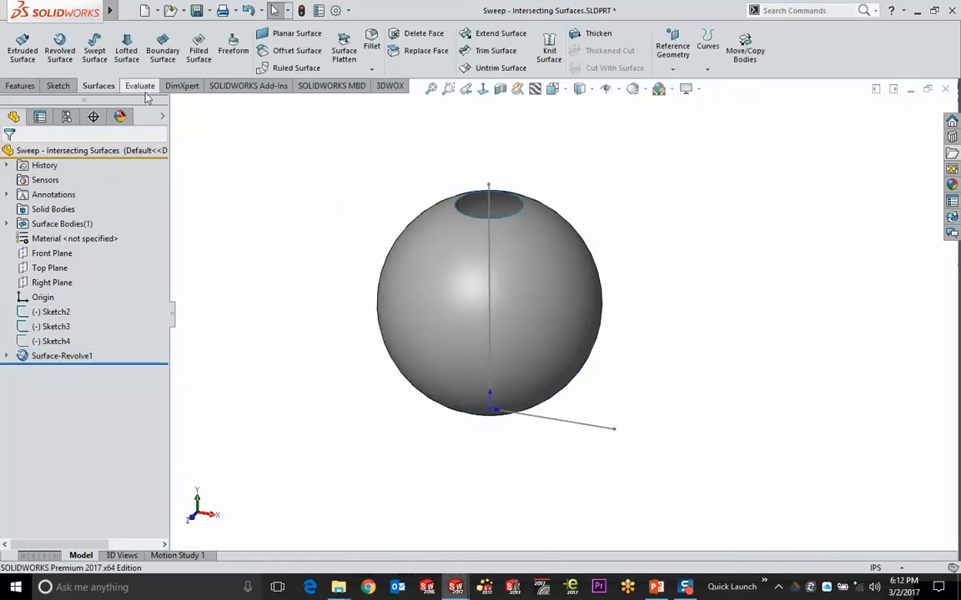
Start a swept surface with Sketch3 as the profile and Sketch2 as the path
{"action": "left_click", "coordinate": [96, 48]}
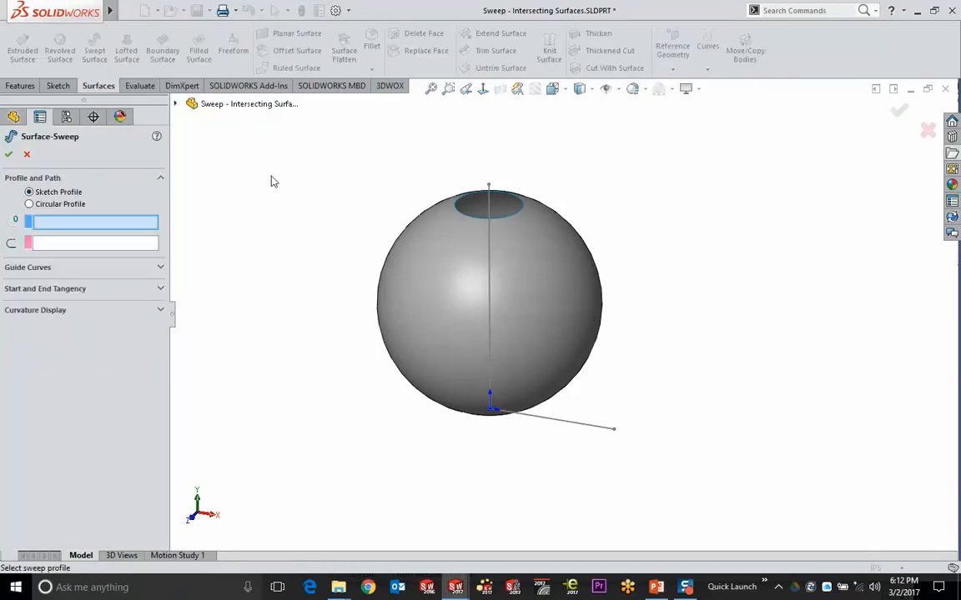
{"action": "left_click", "coordinate": [602, 430]}
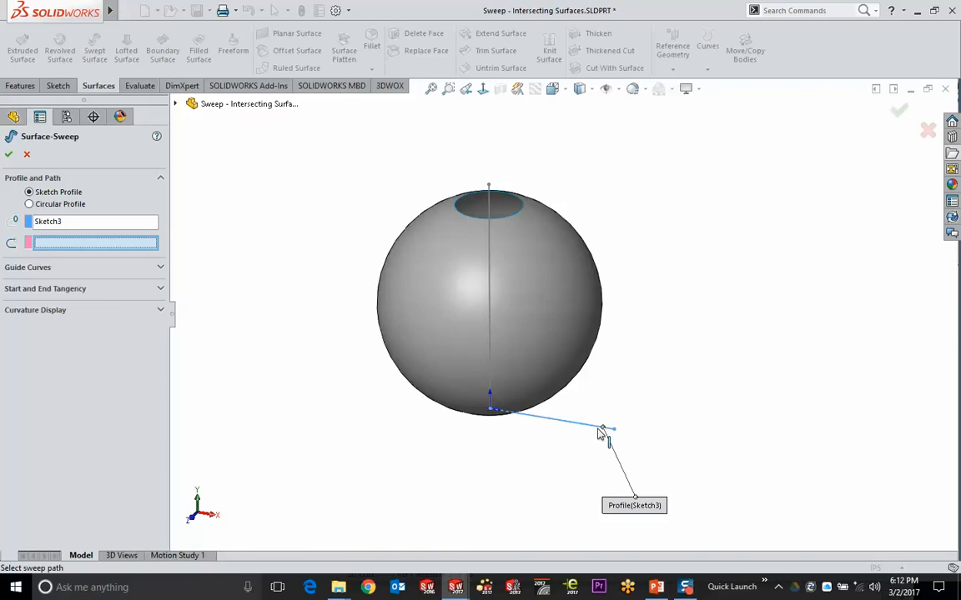
{"action": "left_click", "coordinate": [490, 201]}
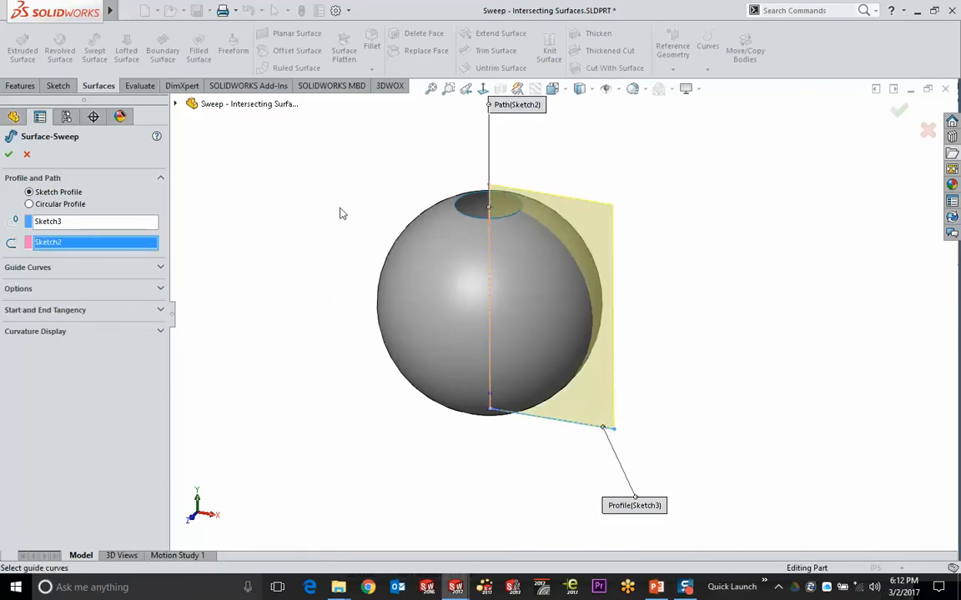
{"action": "mouse_move", "coordinate": [294, 266]}
{"action": "middle_mouse_down"}
{"action": "mouse_move", "coordinate": [347, 240]}
{"action": "mouse_move", "coordinate": [297, 266]}
{"action": "mouse_move", "coordinate": [282, 293]}
{"action": "mouse_move", "coordinate": [296, 285]}
{"action": "middle_mouse_up"}
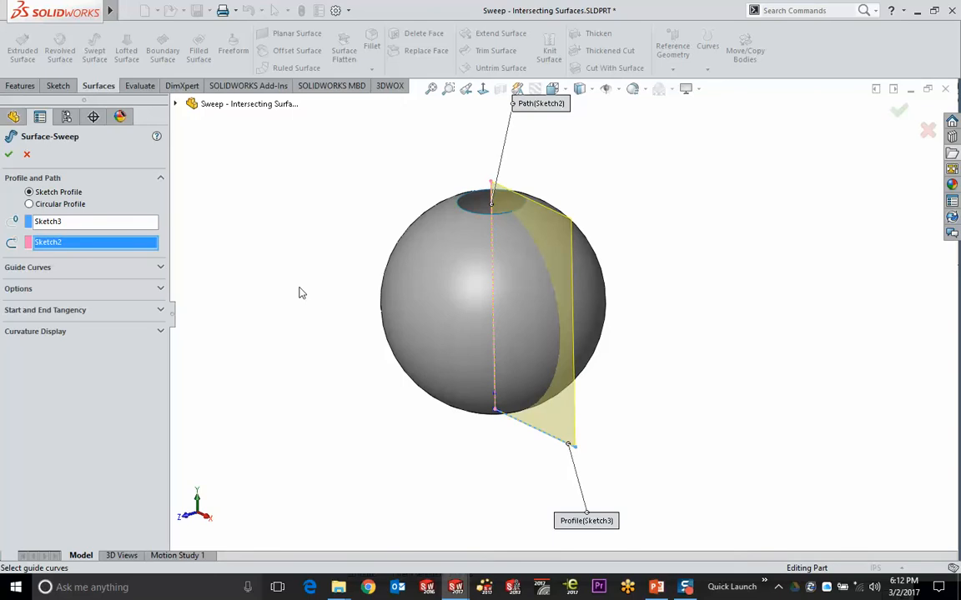
{"action": "left_click", "coordinate": [64, 269]}
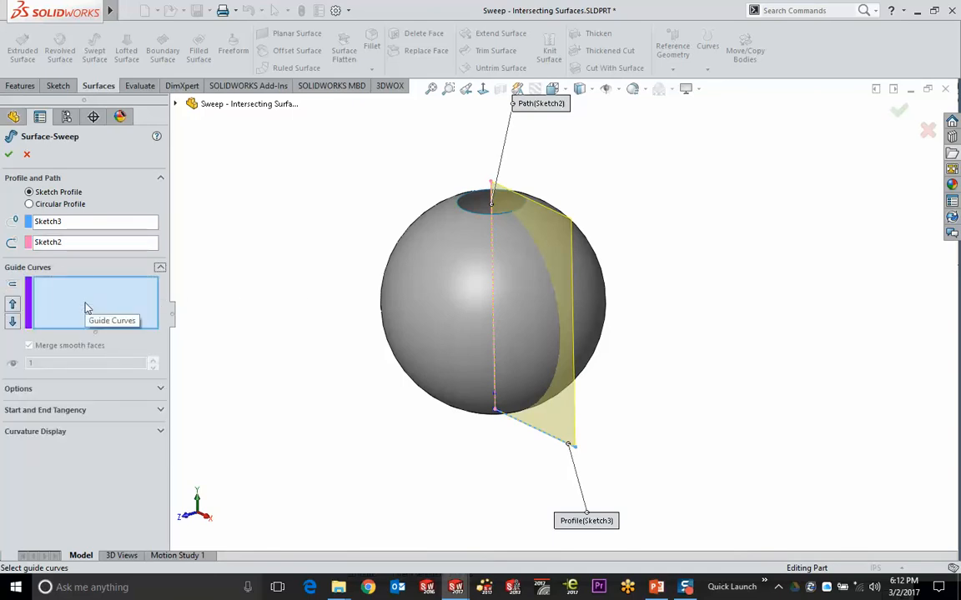
{"action": "left_click", "coordinate": [76, 389]}
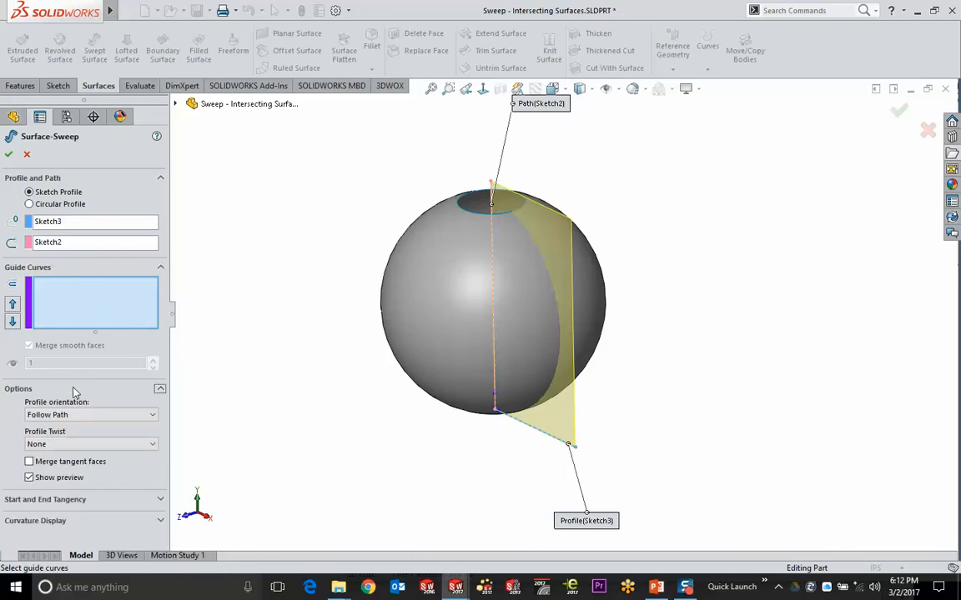
{"action": "left_click", "coordinate": [160, 268]}
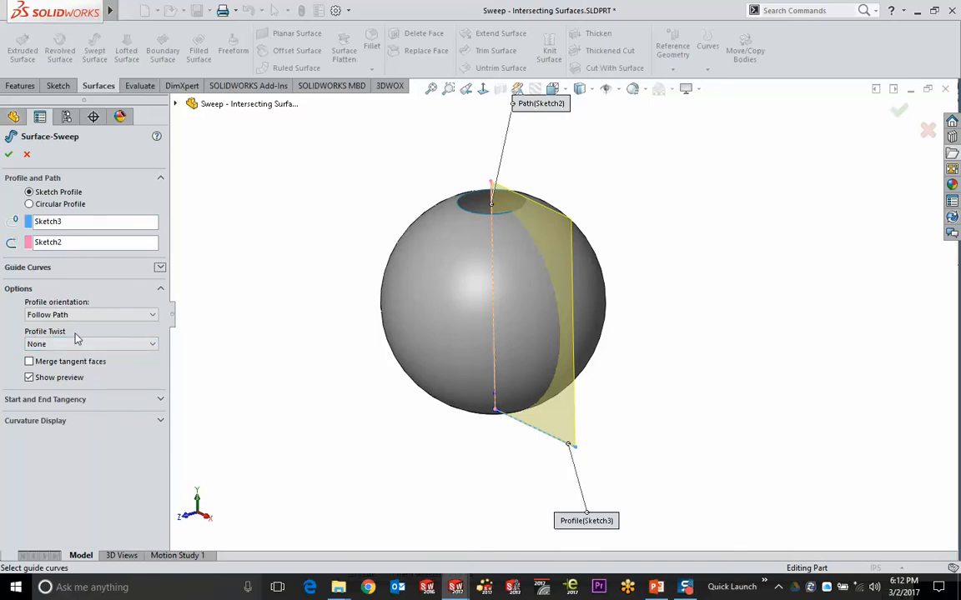
Twist the profile 10 revolutions in Direction 1 and create Surface-Sweep1
{"action": "left_click", "coordinate": [108, 346]}
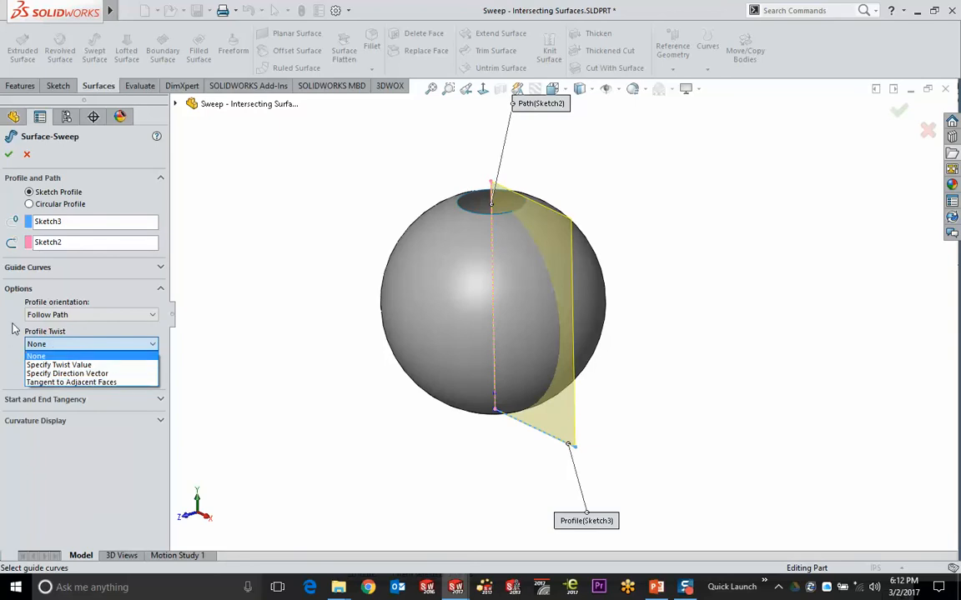
{"action": "left_click", "coordinate": [60, 364]}
{"action": "left_click", "coordinate": [79, 351]}
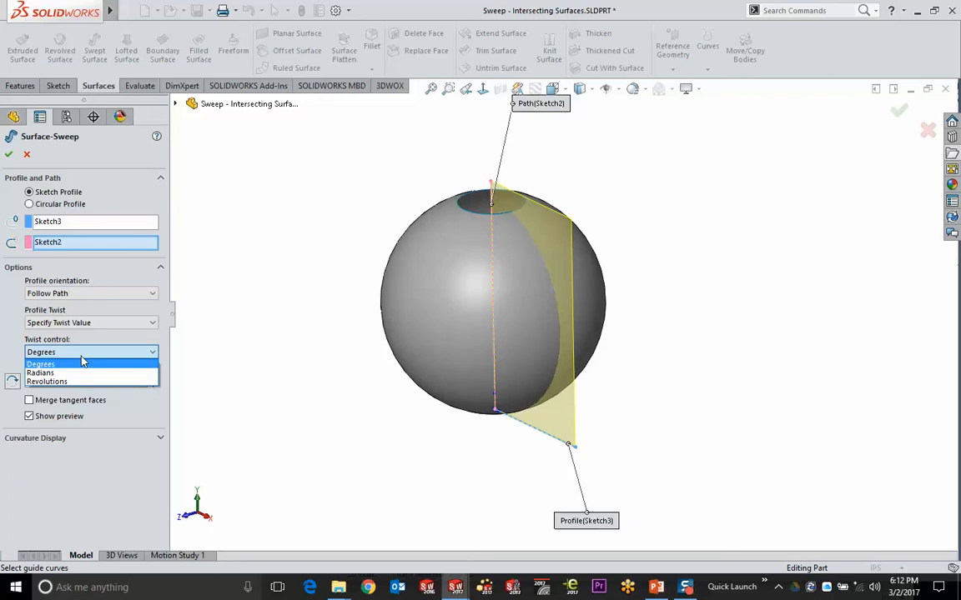
{"action": "left_click", "coordinate": [85, 381]}
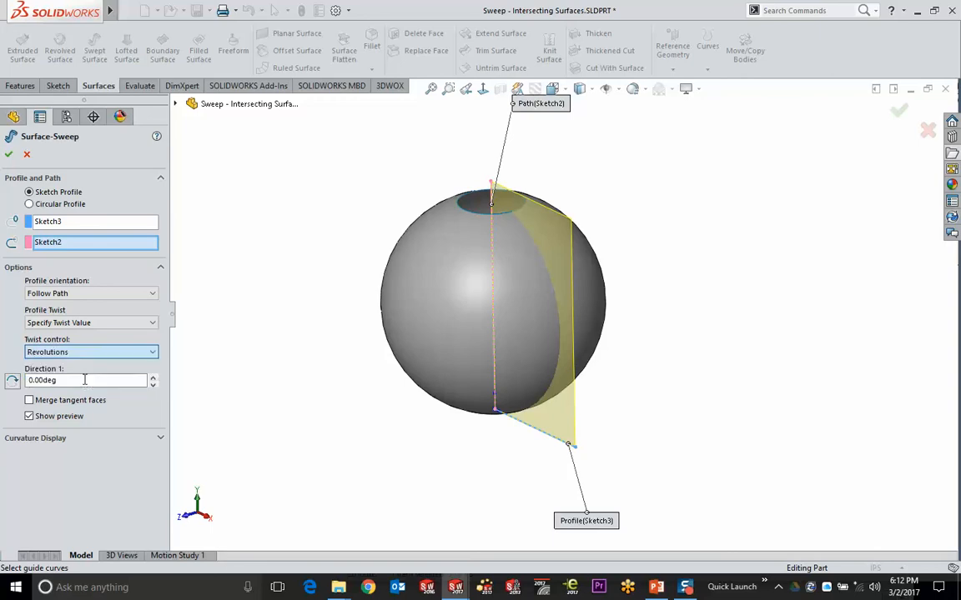
{"action": "left_click_drag", "start_coordinate": [125, 381], "coordinate": [4, 381]}
{"action": "type", "text": "1"}
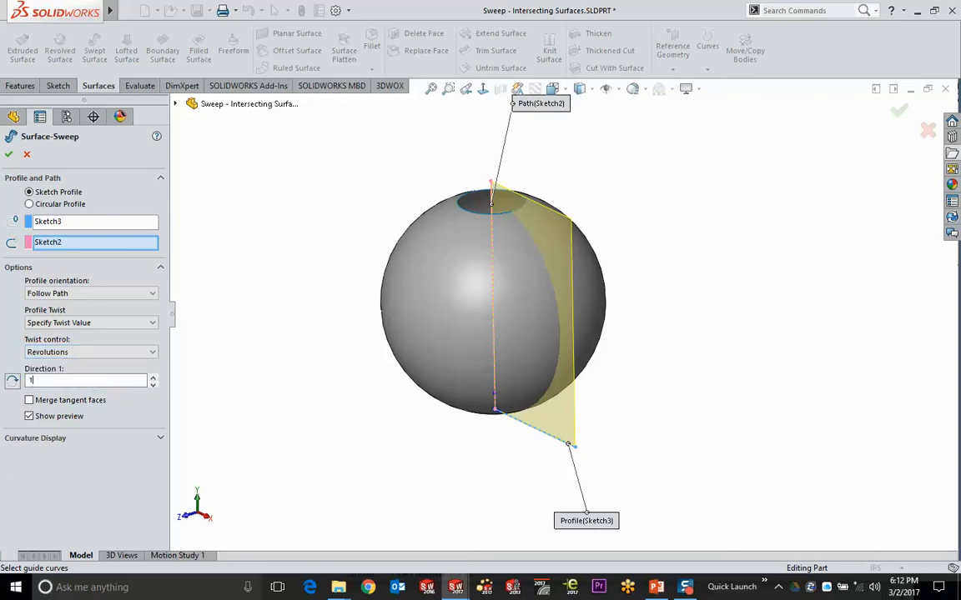
{"action": "left_click", "coordinate": [153, 377]}
{"action": "left_click", "coordinate": [152, 377]}
{"action": "left_click", "coordinate": [153, 377]}
{"action": "left_click", "coordinate": [153, 377]}
{"action": "left_click", "coordinate": [153, 377]}
{"action": "left_click", "coordinate": [153, 377]}
{"action": "left_click", "coordinate": [152, 377]}
{"action": "left_click", "coordinate": [153, 377]}
{"action": "left_click", "coordinate": [153, 377]}
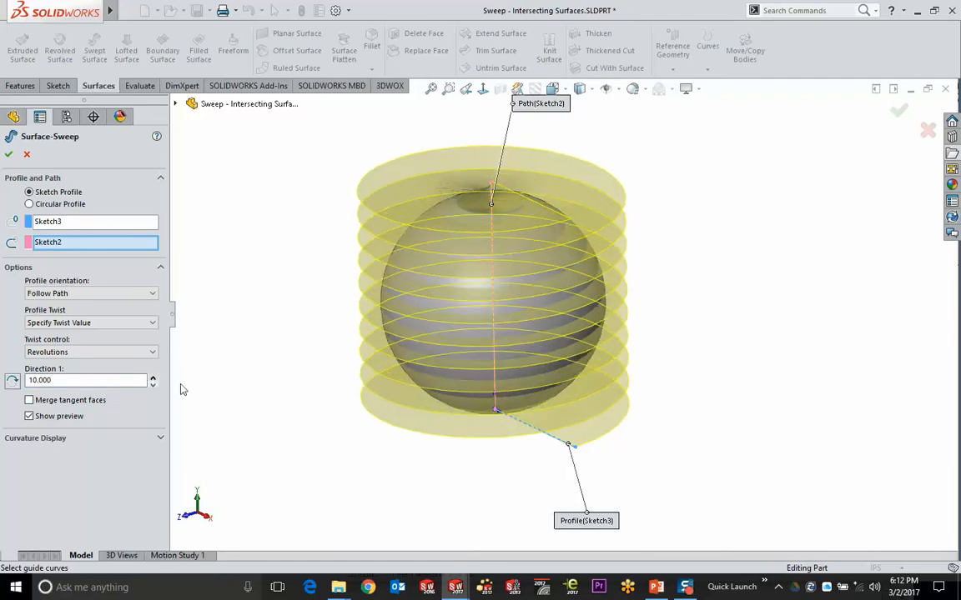
{"action": "middle_click_drag", "start_coordinate": [302, 365], "coordinate": [324, 388]}
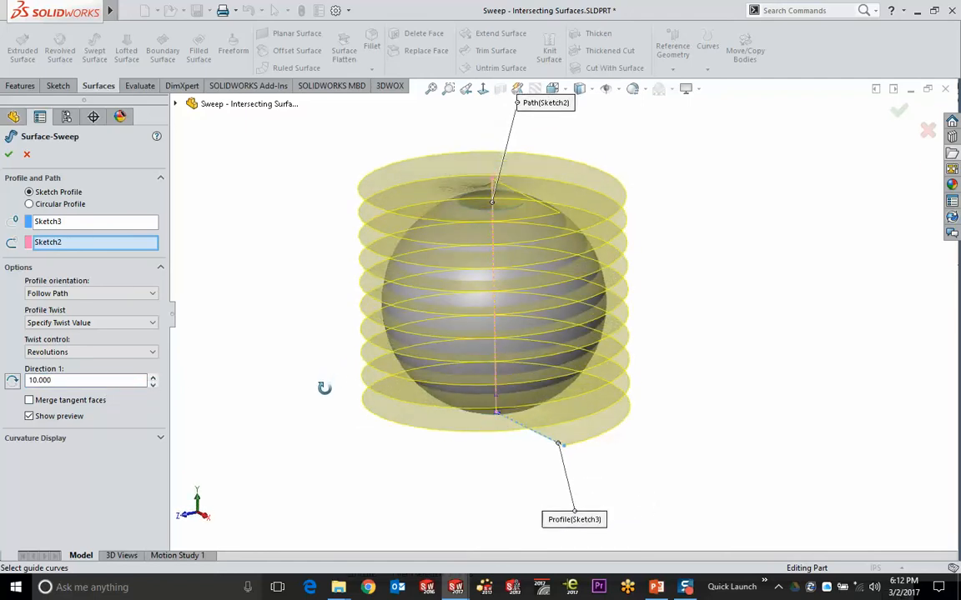
{"action": "left_click", "coordinate": [898, 109]}
{"action": "middle_click_drag", "start_coordinate": [691, 334], "coordinate": [659, 278]}
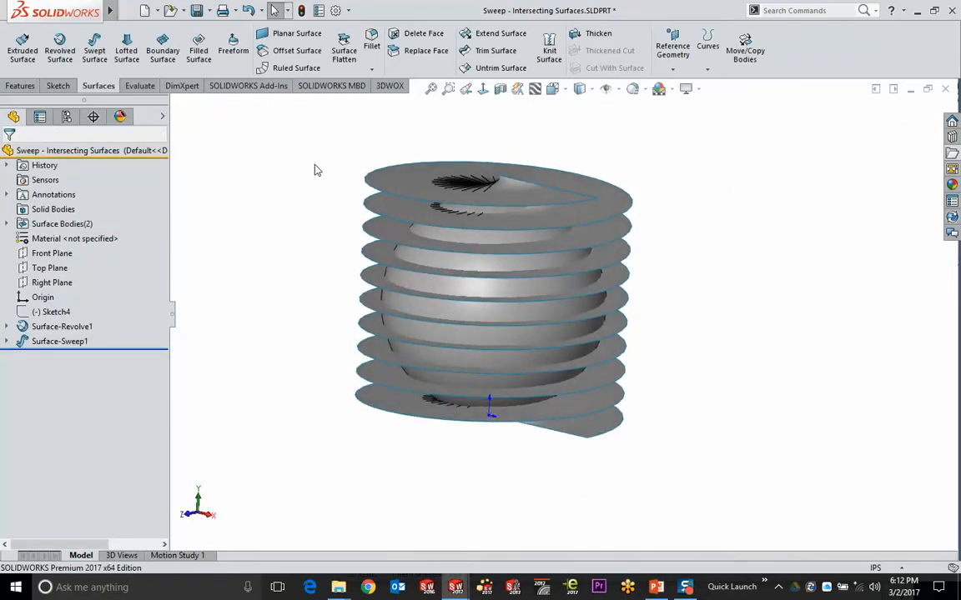
Create intersection curves between the swept surface and the sphere in 3DSketch1
{"action": "left_click", "coordinate": [205, 10]}
{"action": "mouse_move", "coordinate": [234, 10]}
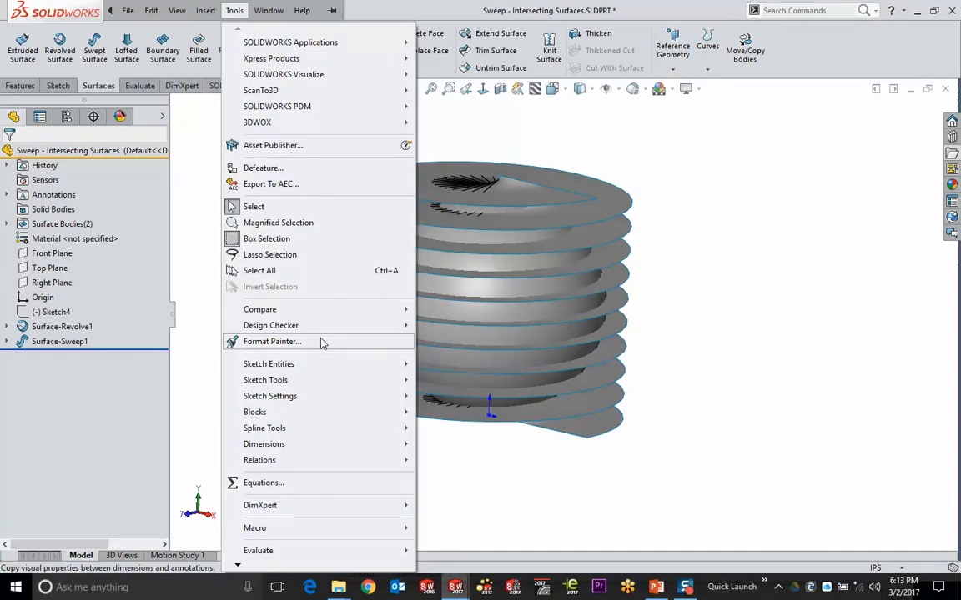
{"action": "mouse_move", "coordinate": [321, 381]}
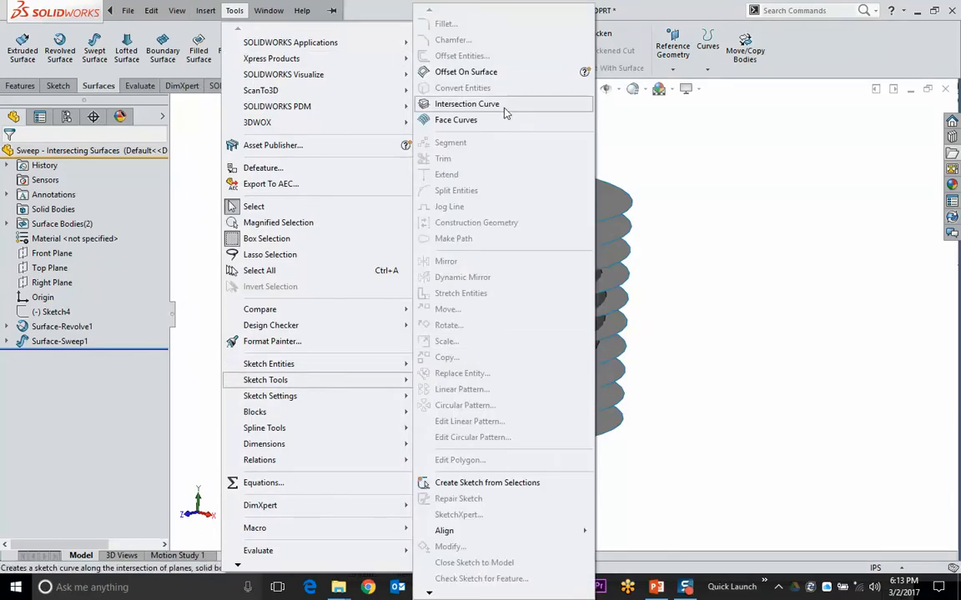
{"action": "left_click", "coordinate": [466, 104]}
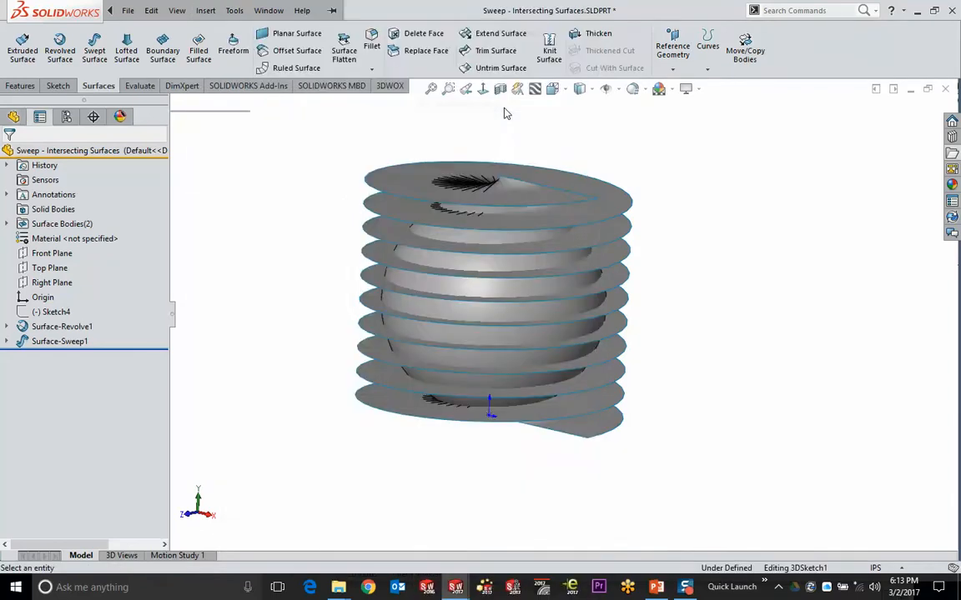
{"action": "left_click", "coordinate": [415, 183]}
{"action": "left_click", "coordinate": [523, 237]}
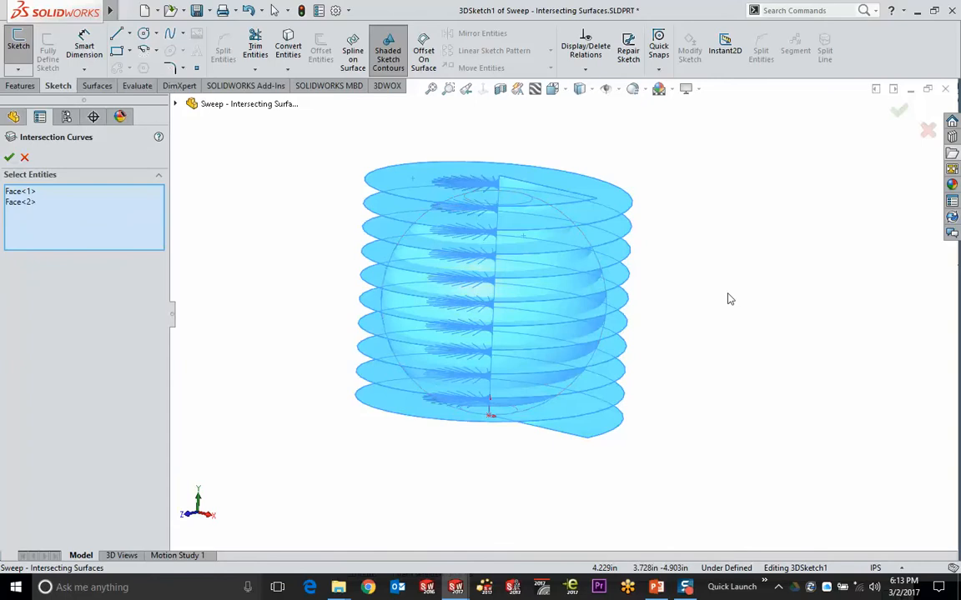
{"action": "left_click", "coordinate": [898, 111]}
{"action": "middle_click_drag", "start_coordinate": [688, 270], "coordinate": [680, 329]}
{"action": "key", "text": "Escape"}
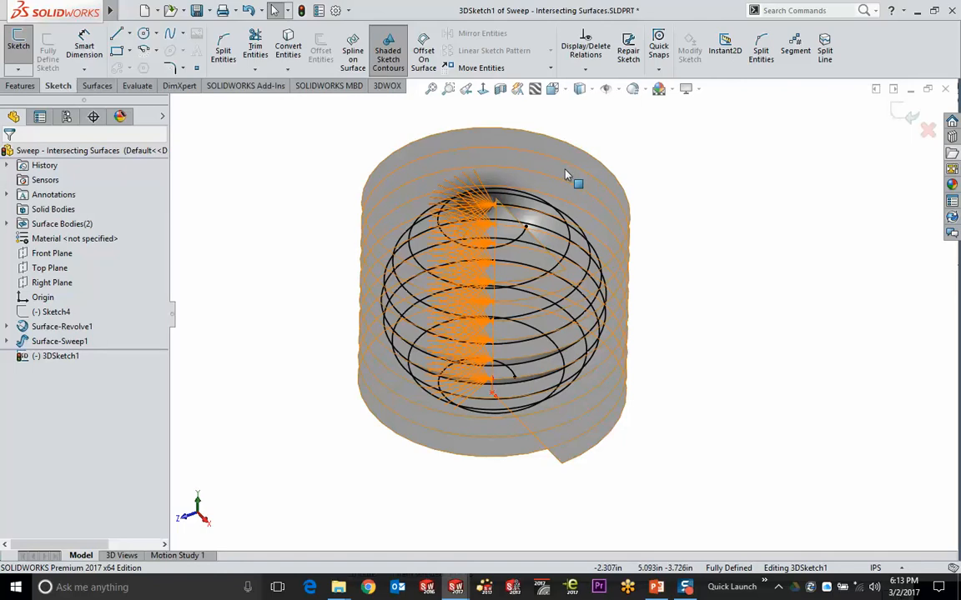
Exit the 3D sketch and hide both the swept and sphere surfaces, leaving the spiral
{"action": "key", "text": "ctrl+b"}
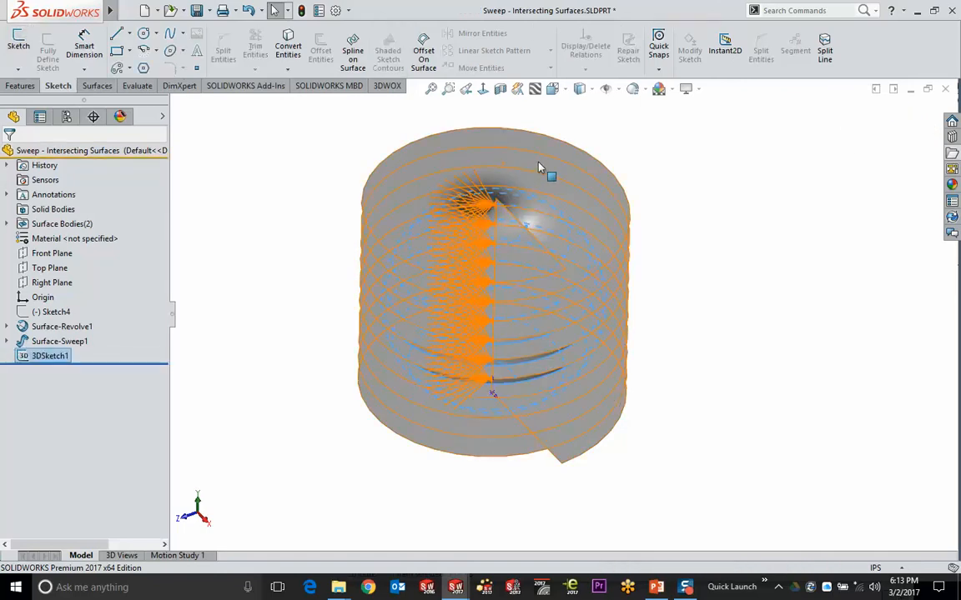
{"action": "key", "text": "Tab"}
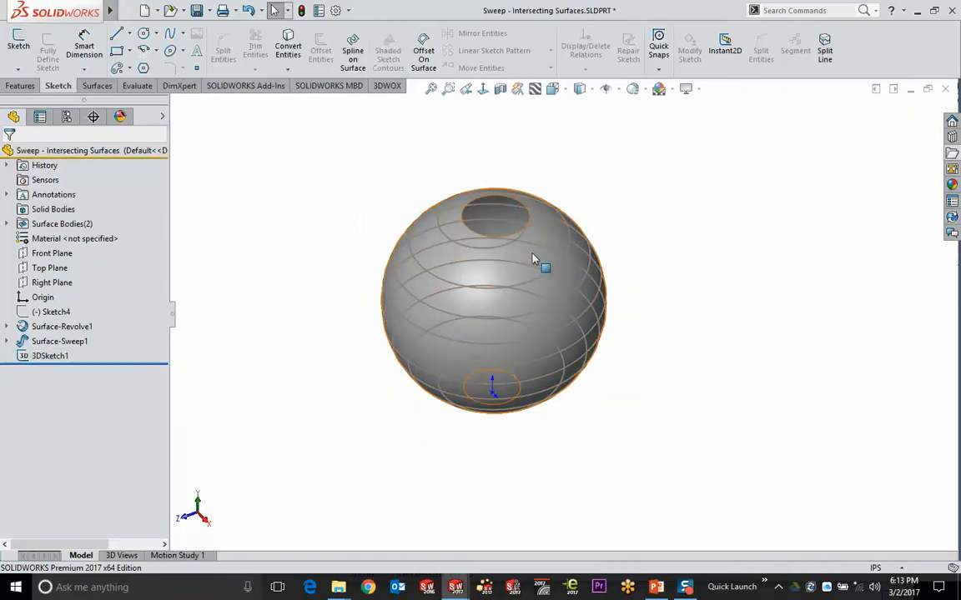
{"action": "key", "text": "Tab"}
{"action": "mouse_move", "coordinate": [618, 317]}
{"action": "middle_mouse_down"}
{"action": "mouse_move", "coordinate": [626, 260]}
{"action": "mouse_move", "coordinate": [624, 282]}
{"action": "mouse_move", "coordinate": [569, 253]}
{"action": "middle_mouse_up"}
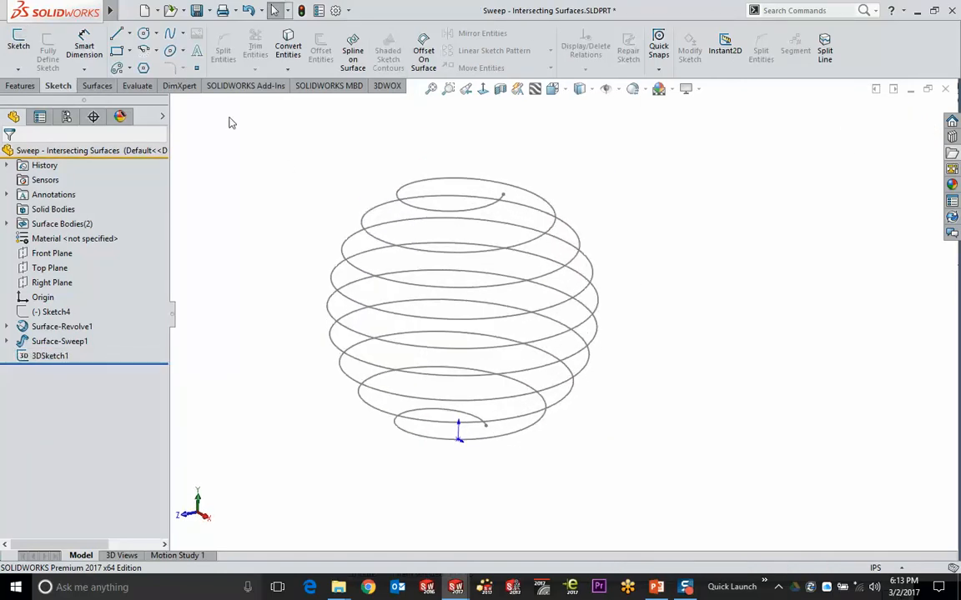
{"action": "left_click", "coordinate": [20, 86]}
{"action": "left_click", "coordinate": [129, 33]}
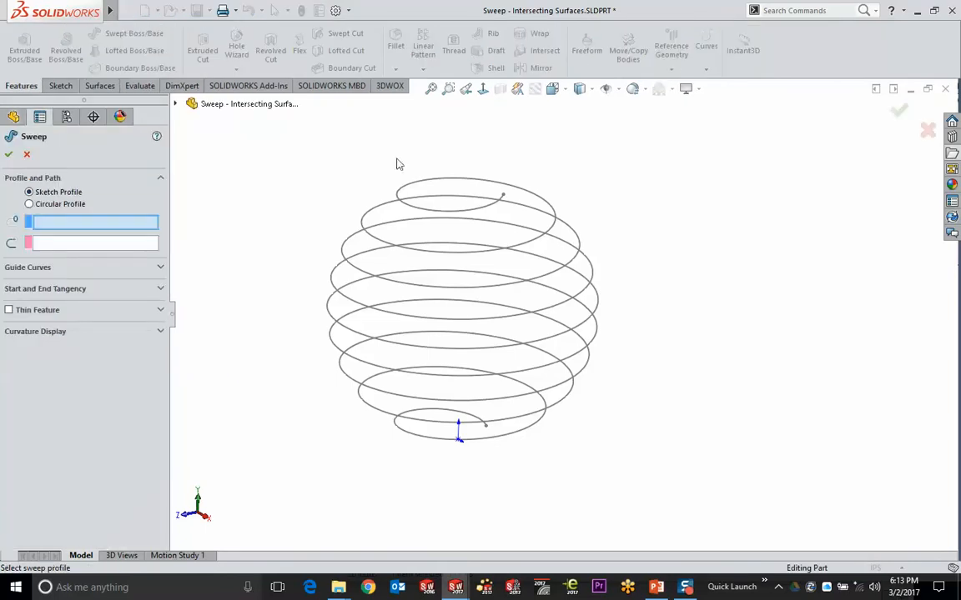
{"action": "left_click", "coordinate": [76, 205]}
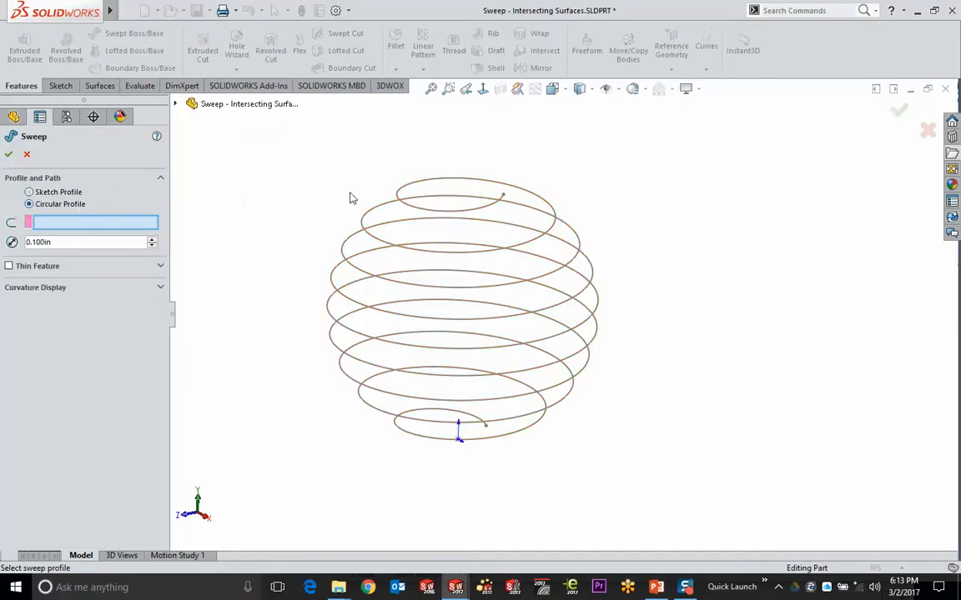
{"action": "left_click", "coordinate": [399, 189]}
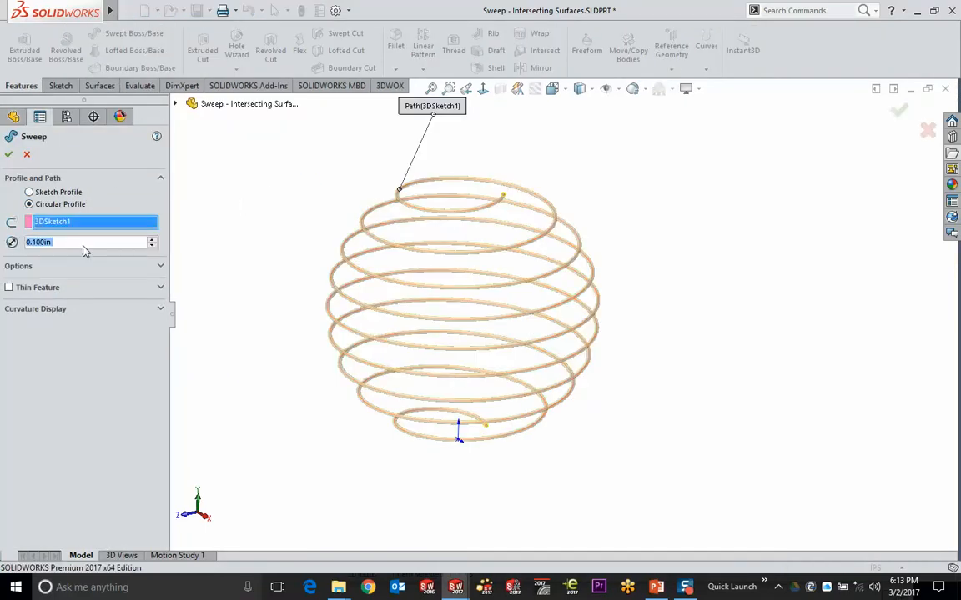
{"action": "type", "text": "0.5"}
{"action": "key", "text": "Return"}
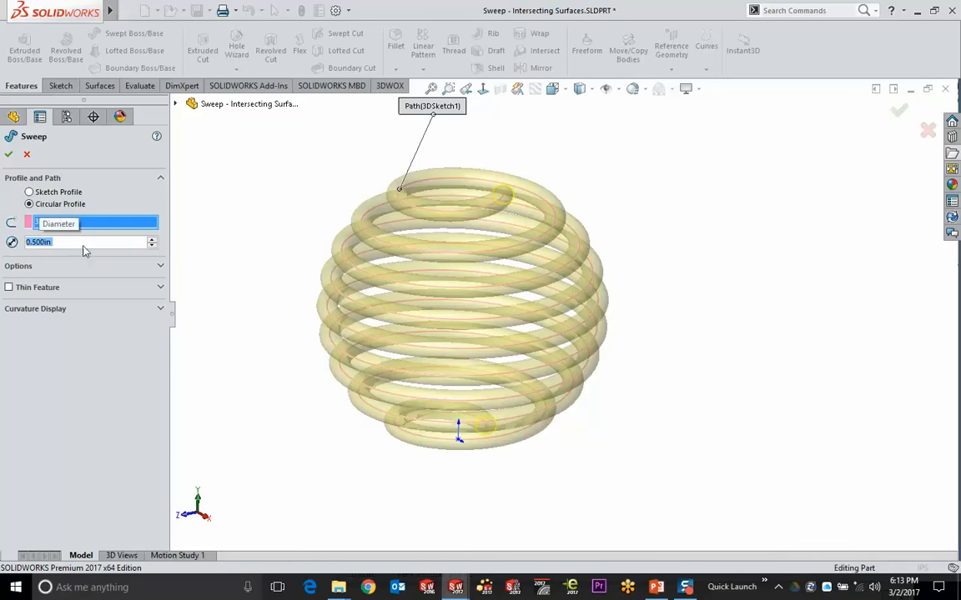
{"action": "mouse_move", "coordinate": [274, 267]}
{"action": "middle_mouse_down"}
{"action": "mouse_move", "coordinate": [269, 235]}
{"action": "mouse_move", "coordinate": [258, 259]}
{"action": "middle_mouse_up"}
{"action": "left_click", "coordinate": [46, 356]}
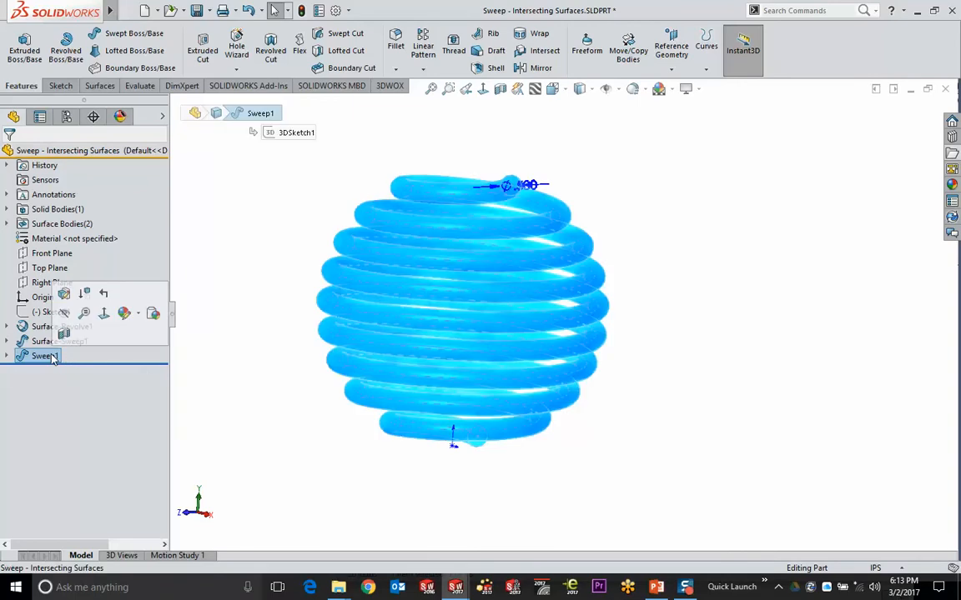
{"action": "key", "text": "Delete"}
{"action": "key", "text": "Return"}
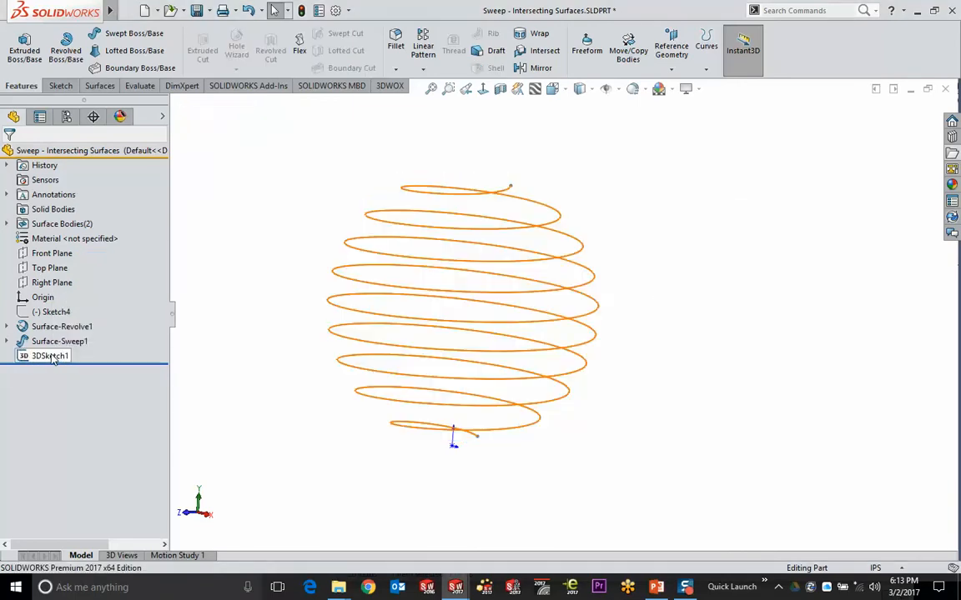
Hide the helix sketch, swept surface and sphere surface, and inspect Sketch4's curve
{"action": "left_click", "coordinate": [50, 357]}
{"action": "left_click", "coordinate": [62, 313]}
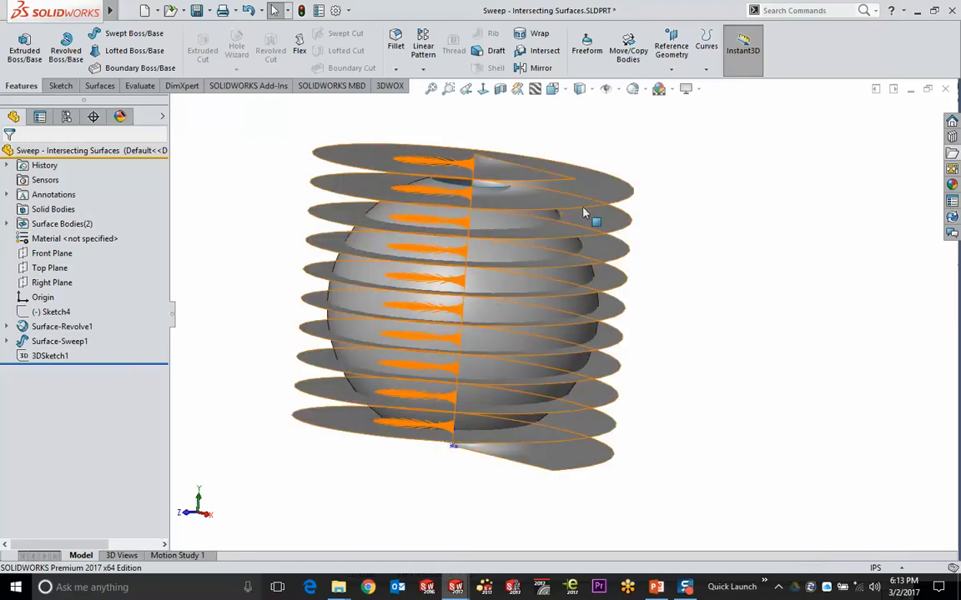
{"action": "left_click", "coordinate": [356, 151]}
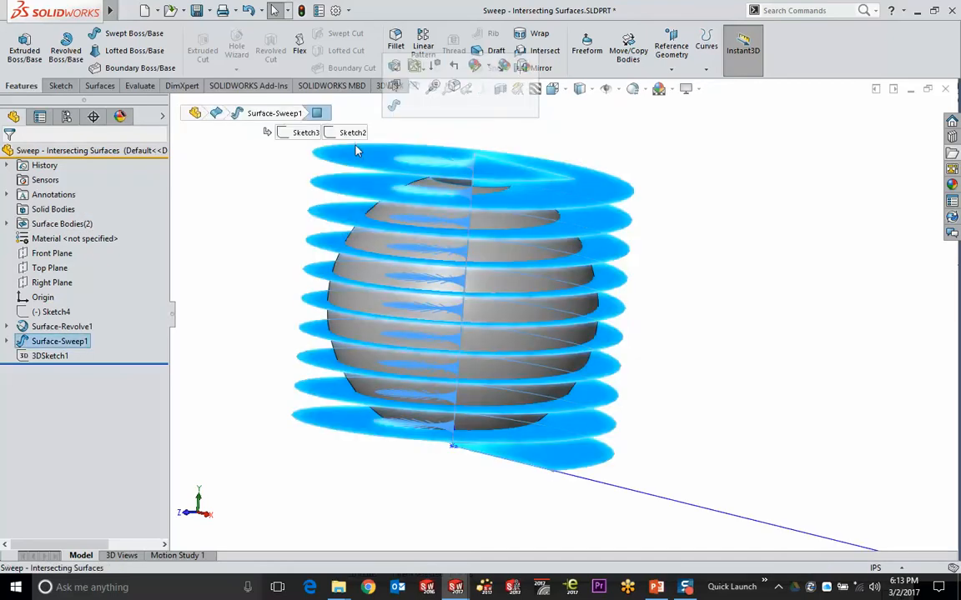
{"action": "key", "text": "Tab"}
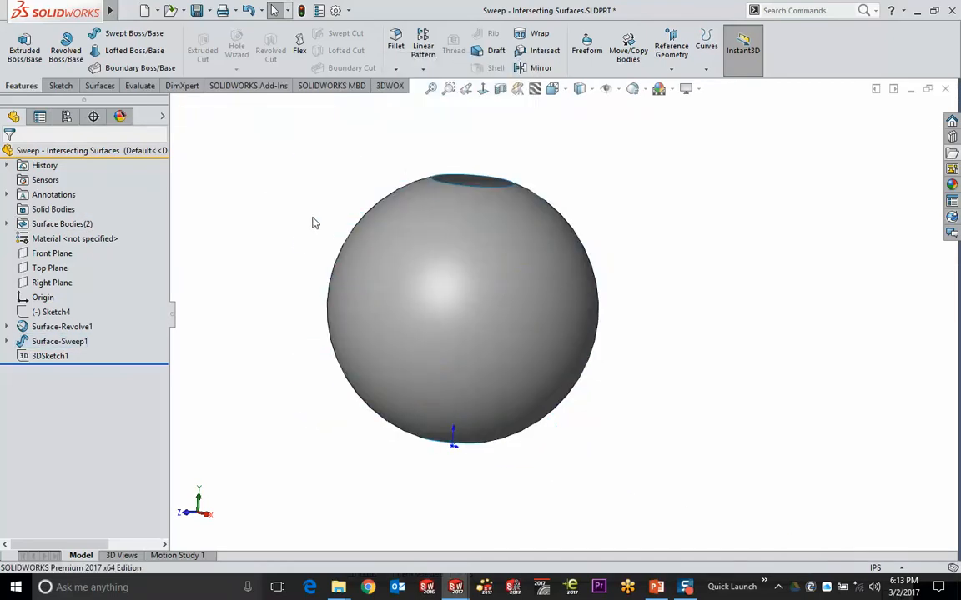
{"action": "left_click", "coordinate": [52, 312]}
{"action": "mouse_move", "coordinate": [267, 380]}
{"action": "middle_mouse_down"}
{"action": "mouse_move", "coordinate": [311, 322]}
{"action": "mouse_move", "coordinate": [337, 313]}
{"action": "mouse_move", "coordinate": [344, 326]}
{"action": "mouse_move", "coordinate": [313, 338]}
{"action": "middle_mouse_up"}
{"action": "left_click", "coordinate": [294, 315]}
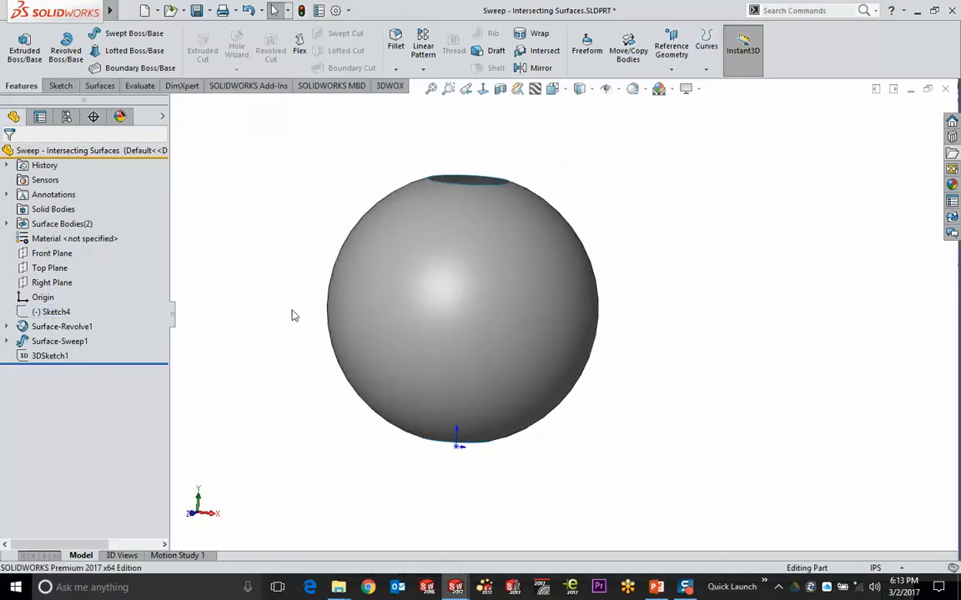
{"action": "key", "text": "Tab"}
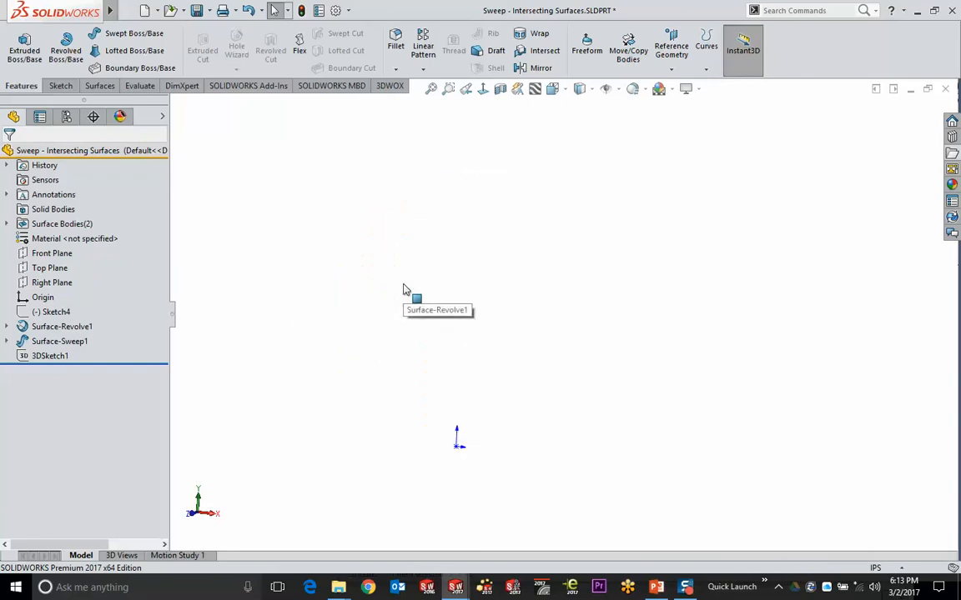
Show Surface-Sweep1 again from the Surface Bodies folder
{"action": "left_click", "coordinate": [8, 224]}
{"action": "left_click", "coordinate": [80, 252]}
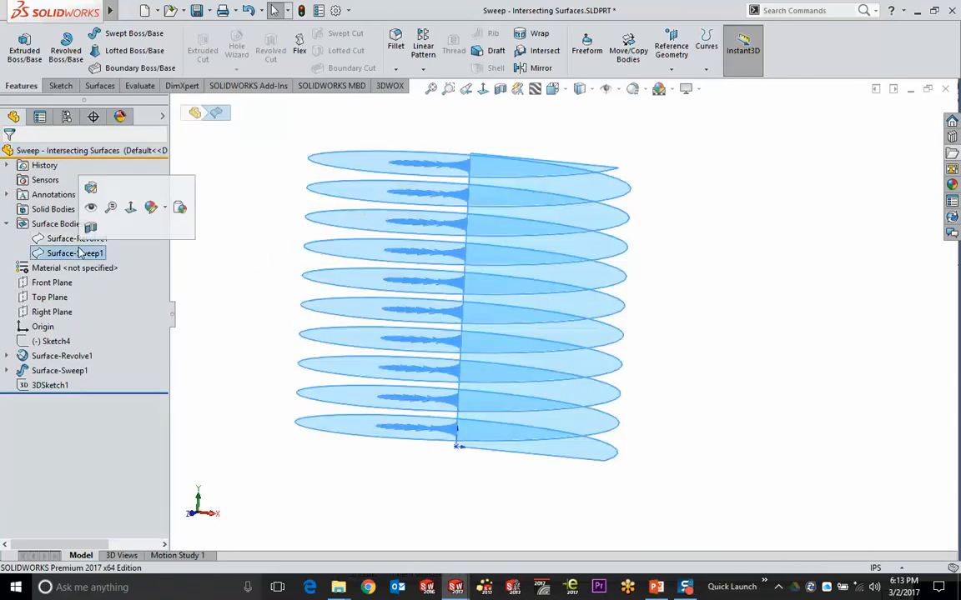
{"action": "left_click", "coordinate": [88, 207]}
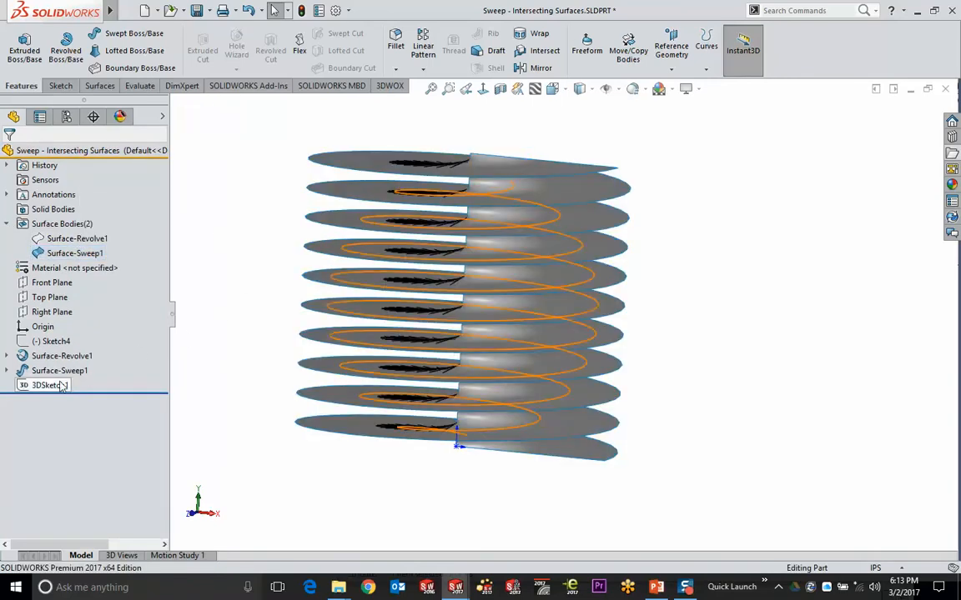
{"action": "left_click", "coordinate": [56, 341]}
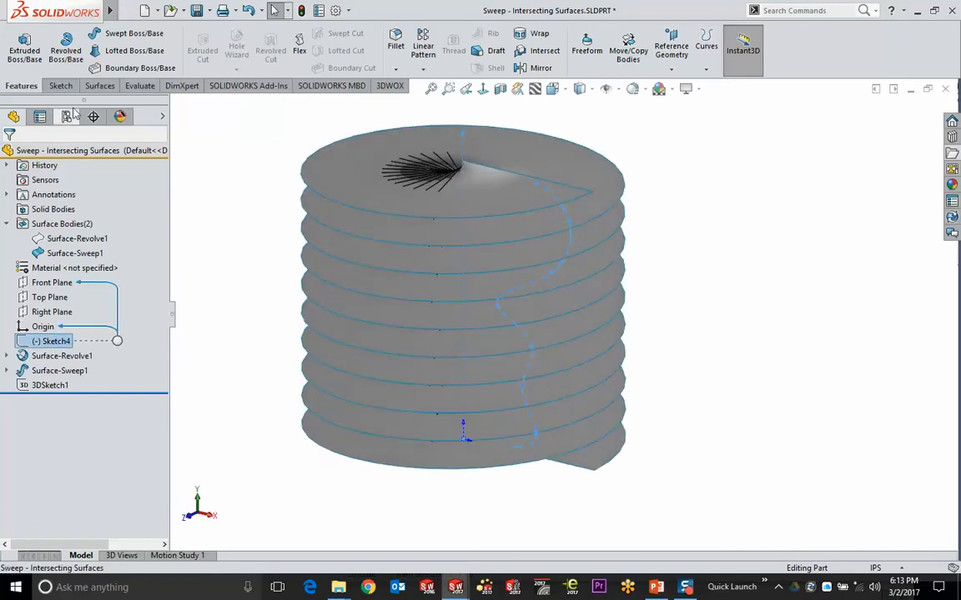
Revolve Sketch4 360° about Line1@Sketch4 into Surface-Revolve2, then select it with Surface-Sweep1
{"action": "left_click", "coordinate": [102, 87]}
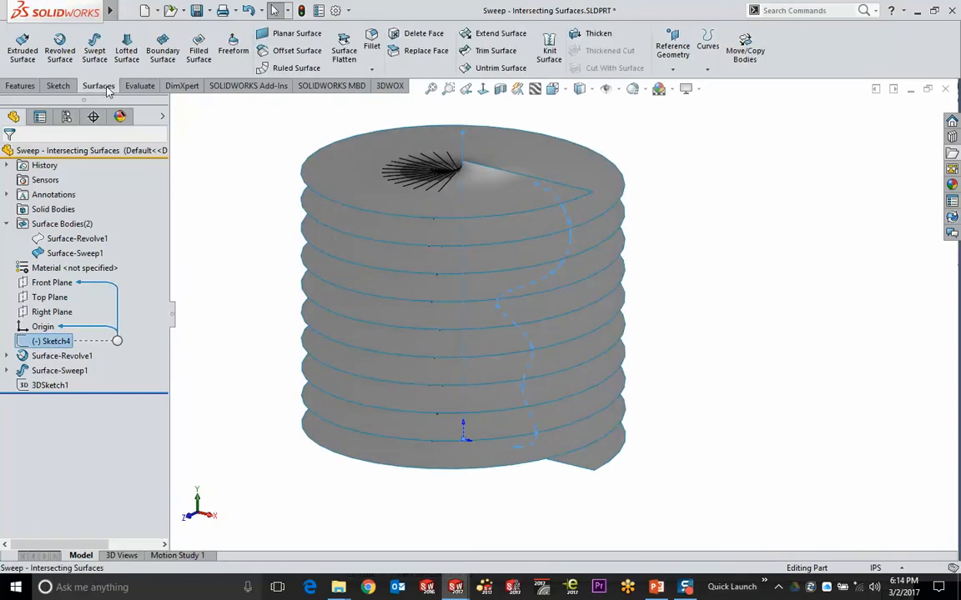
{"action": "left_click", "coordinate": [60, 48]}
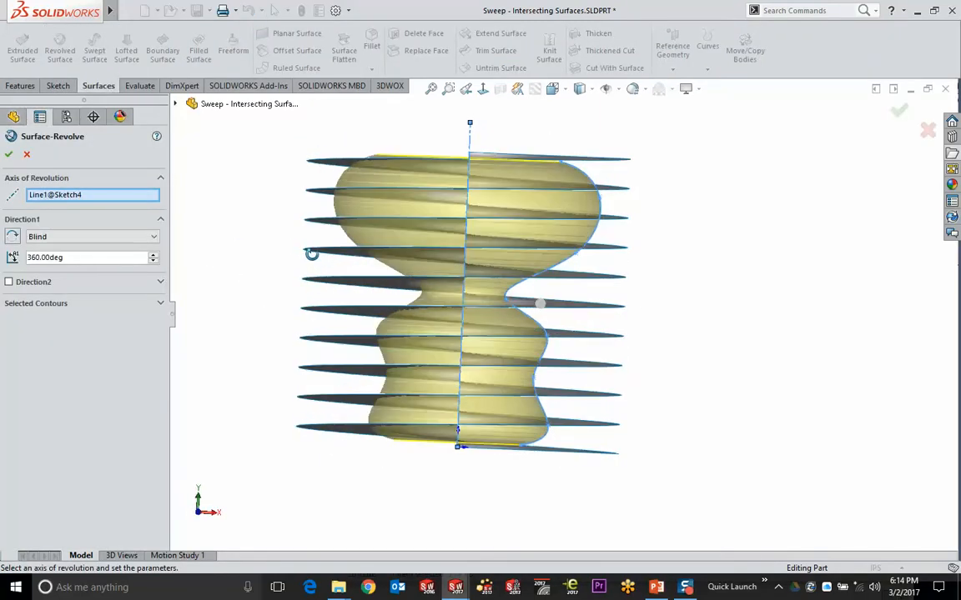
{"action": "middle_click_drag", "start_coordinate": [315, 259], "coordinate": [306, 257]}
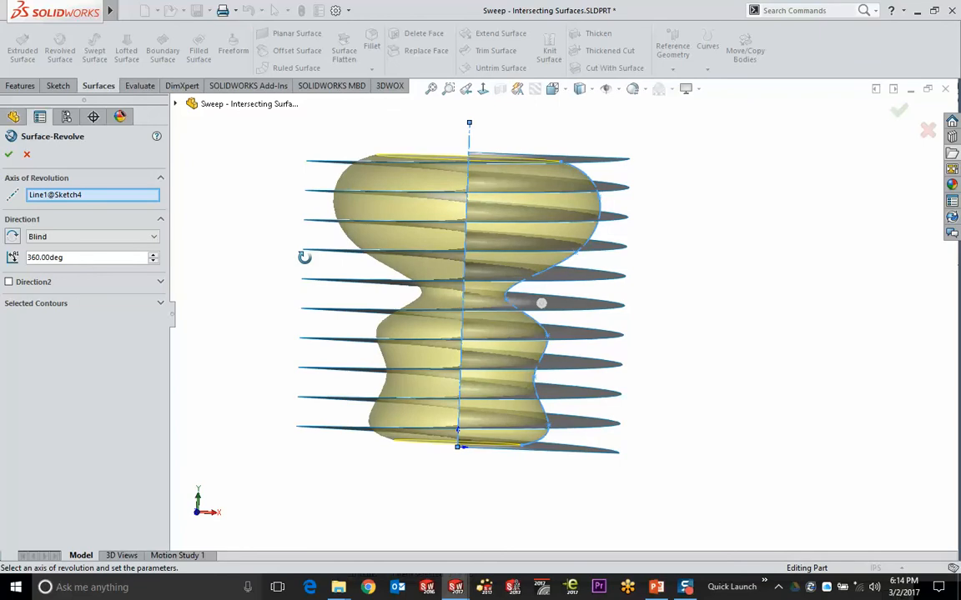
{"action": "left_click", "coordinate": [898, 110]}
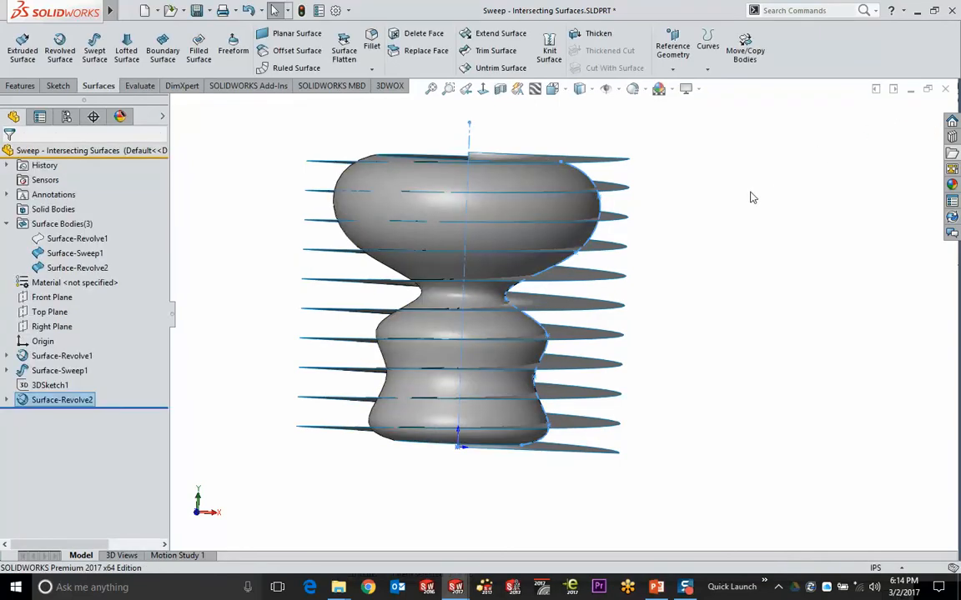
{"action": "middle_click_drag", "start_coordinate": [750, 198], "coordinate": [709, 229]}
{"action": "left_click", "coordinate": [343, 181]}
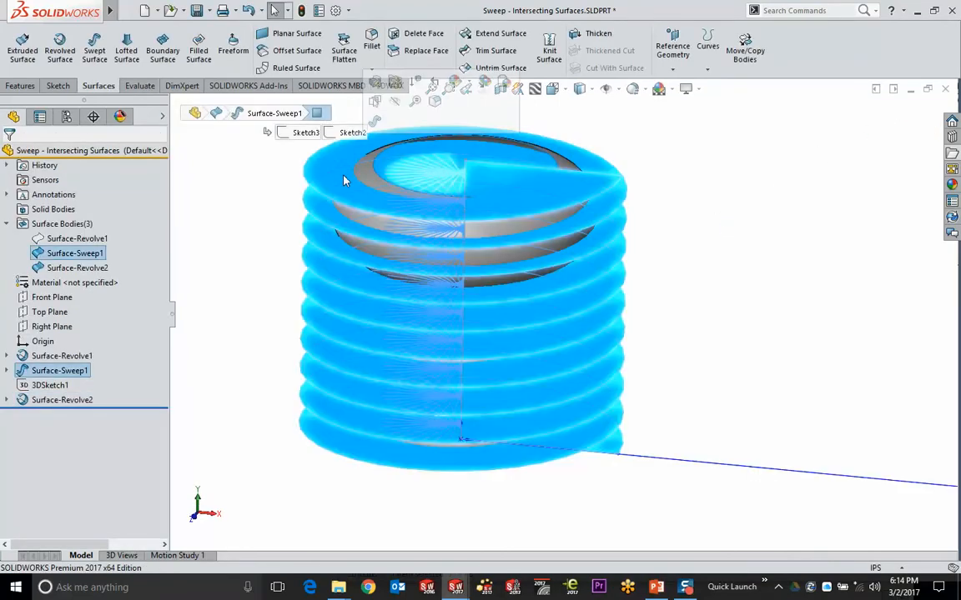
{"action": "left_click", "coordinate": [449, 228], "text": "ctrl"}
Create 3DSketch2 from the intersection of Surface-Sweep1 and Surface-Revolve2
{"action": "left_click", "coordinate": [219, 13]}
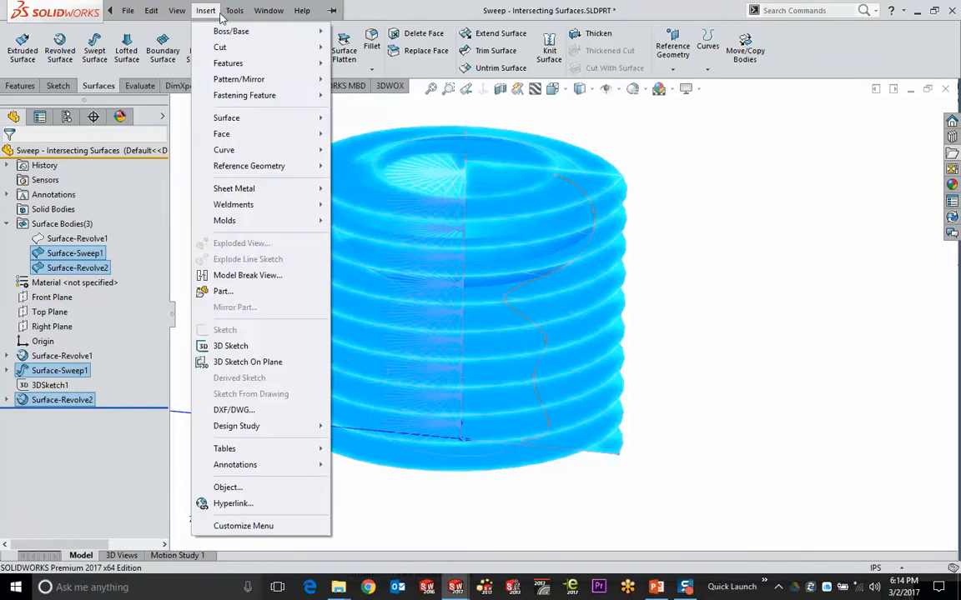
{"action": "mouse_move", "coordinate": [233, 16]}
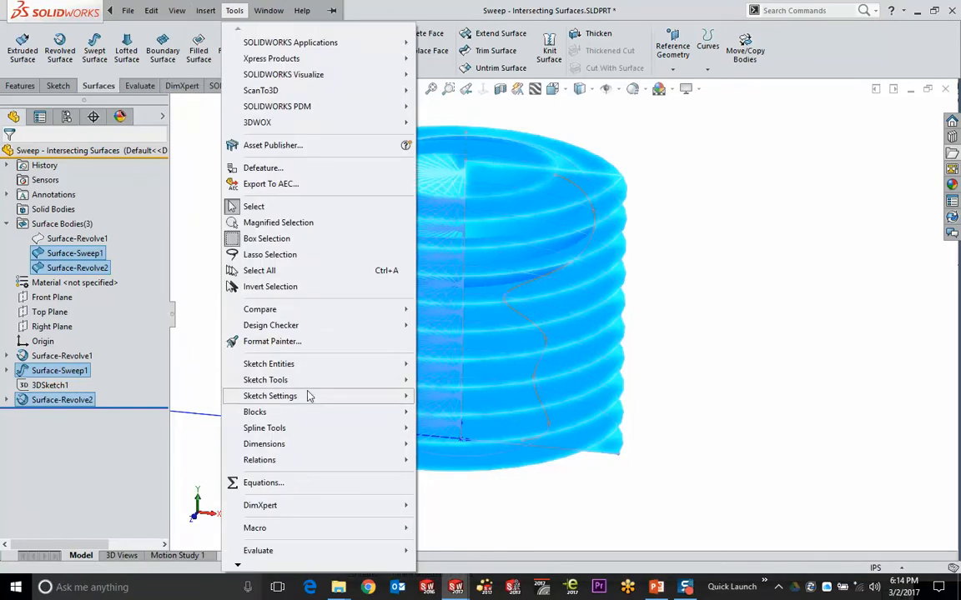
{"action": "mouse_move", "coordinate": [319, 381]}
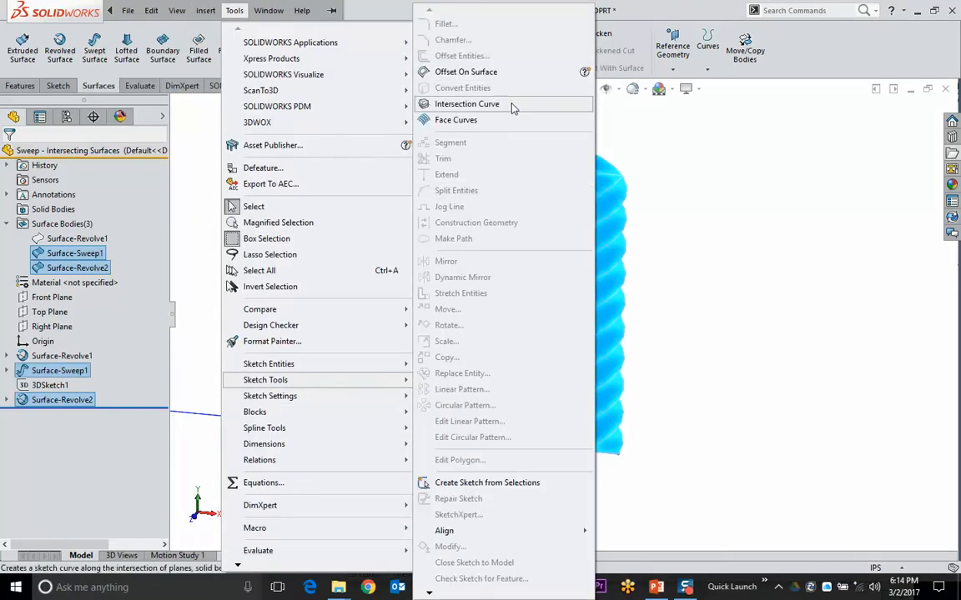
{"action": "left_click", "coordinate": [461, 100]}
{"action": "middle_click_drag", "start_coordinate": [738, 178], "coordinate": [678, 218]}
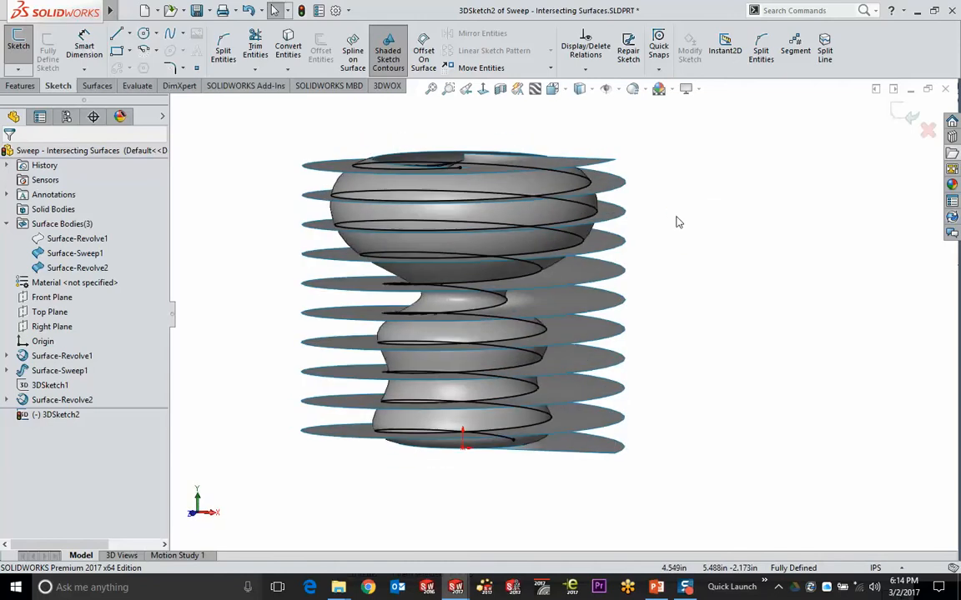
{"action": "left_click", "coordinate": [897, 112]}
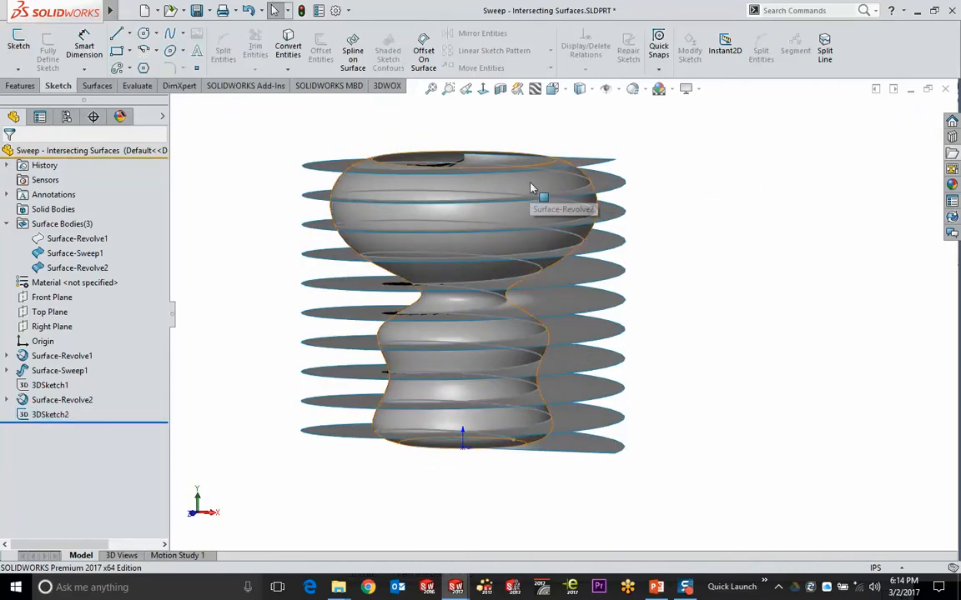
Hide the revolved surface and select the lone helix curve
{"action": "key", "text": "Tab"}
{"action": "key", "text": "Tab"}
{"action": "middle_click_drag", "start_coordinate": [652, 233], "coordinate": [650, 207]}
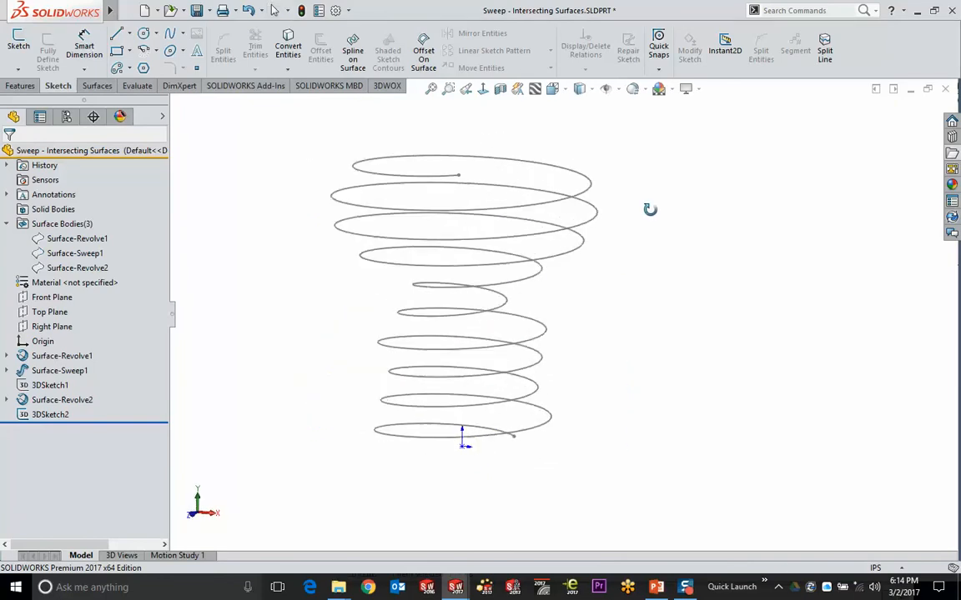
{"action": "left_click", "coordinate": [395, 186]}
{"action": "left_click", "coordinate": [25, 86]}
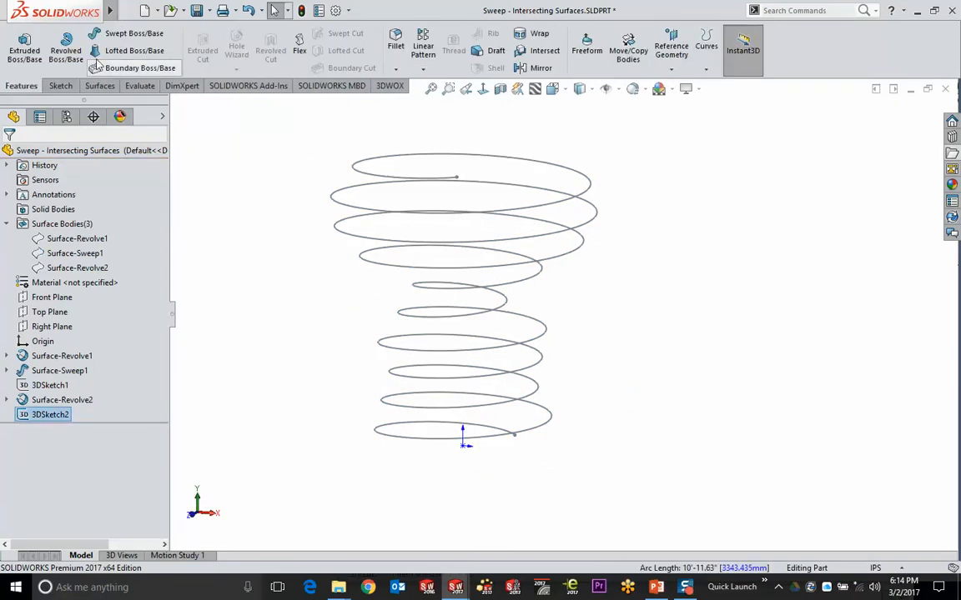
Sweep a 0.5in circular profile along 3DSketch2 into the solid Sweep2 spring, then return to PowerPoint
{"action": "left_click", "coordinate": [122, 40]}
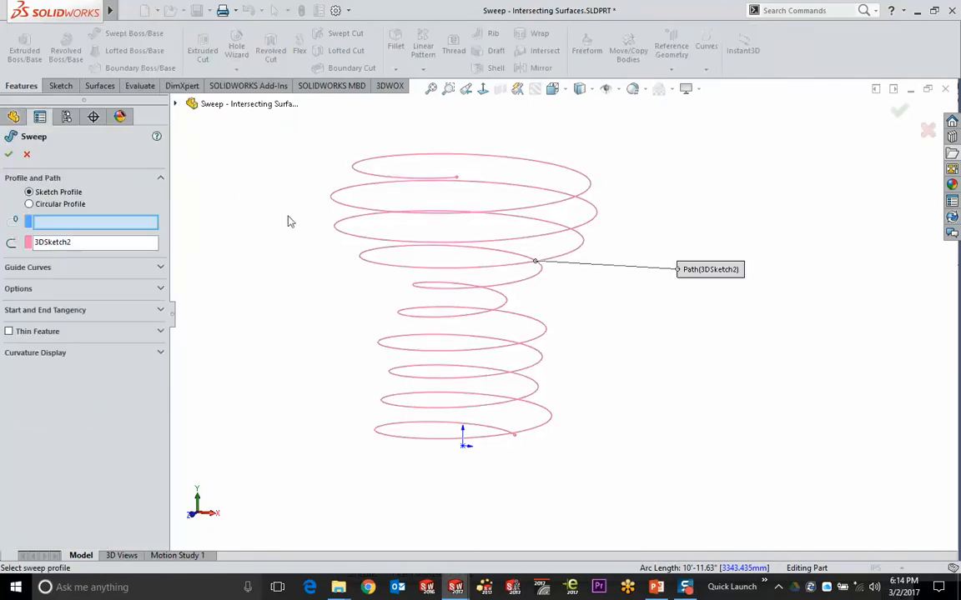
{"action": "left_click", "coordinate": [56, 204]}
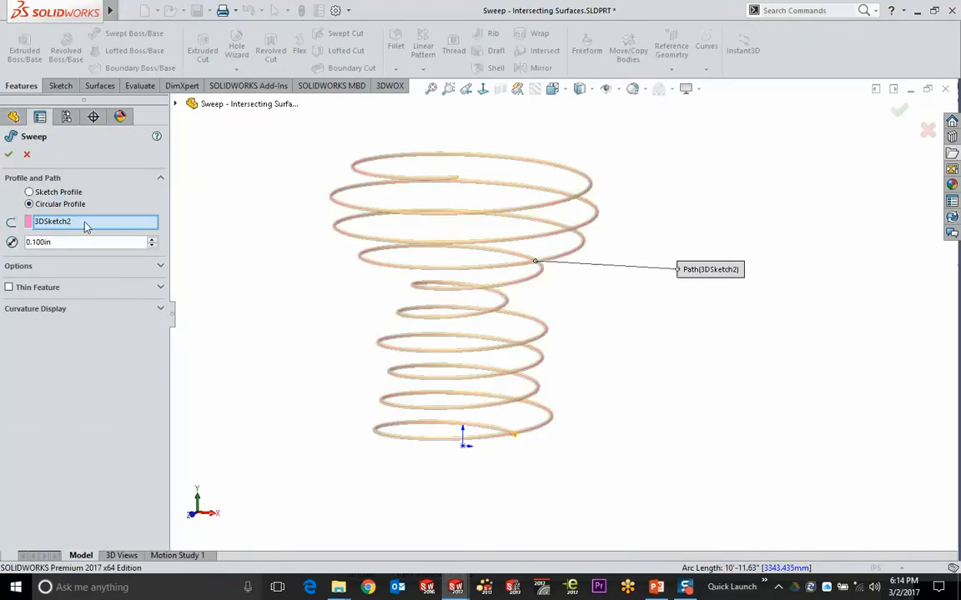
{"action": "left_click_drag", "start_coordinate": [79, 247], "coordinate": [18, 244]}
{"action": "type", "text": ".5"}
{"action": "key", "text": "Return"}
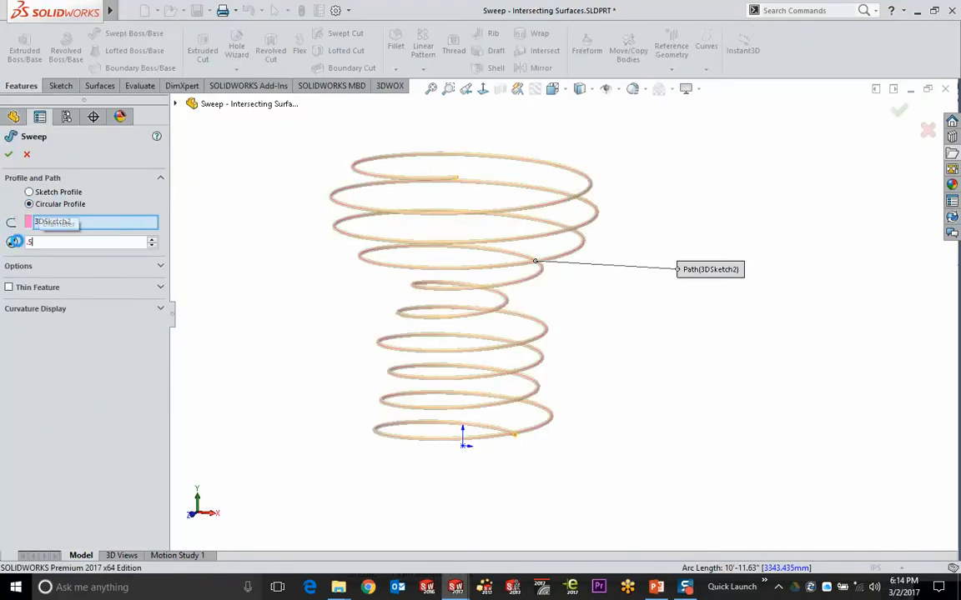
{"action": "key", "text": "Return"}
{"action": "middle_click_drag", "start_coordinate": [308, 341], "coordinate": [340, 469]}
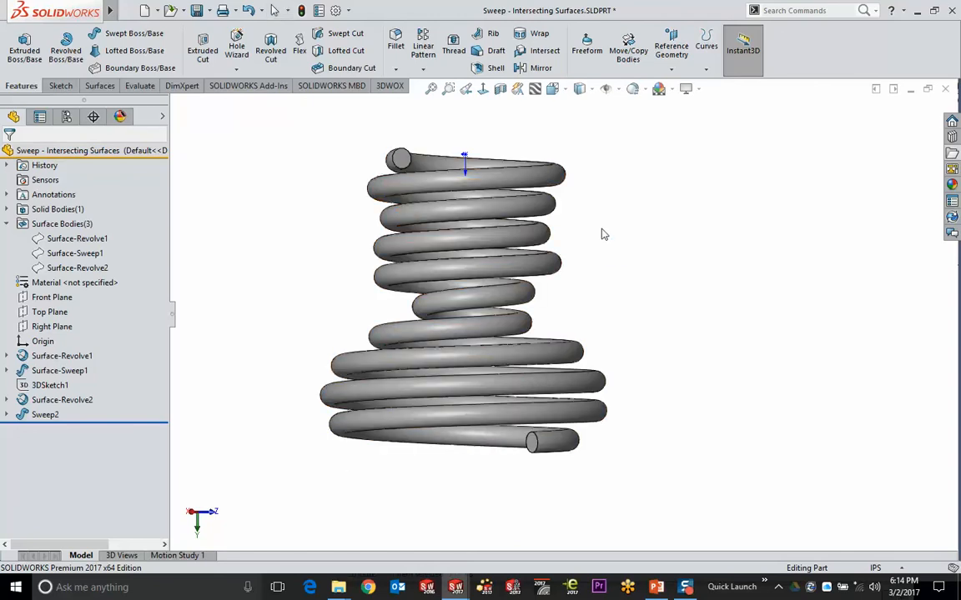
{"action": "middle_click_drag", "start_coordinate": [605, 232], "coordinate": [635, 269]}
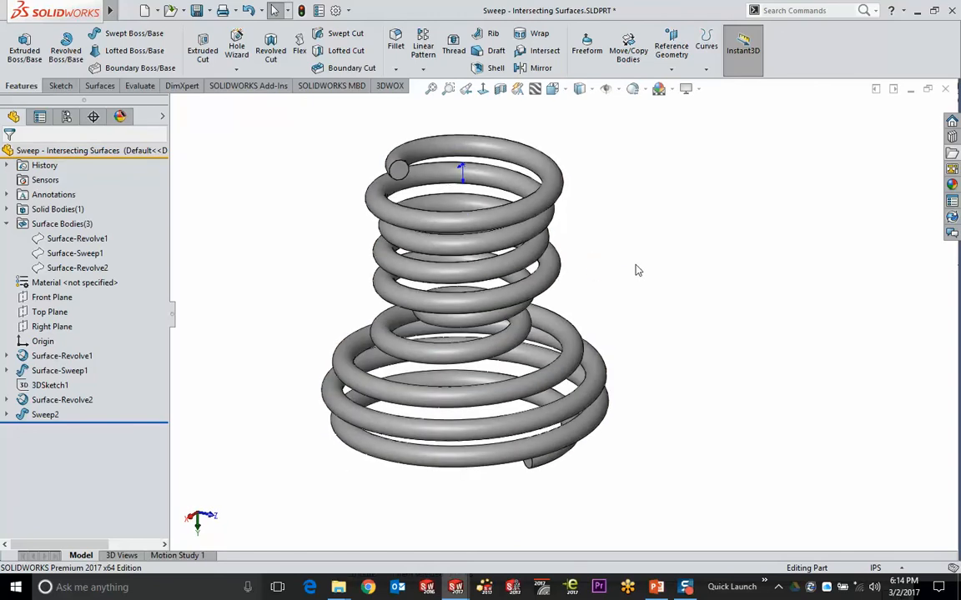
{"action": "left_click", "coordinate": [656, 587]}
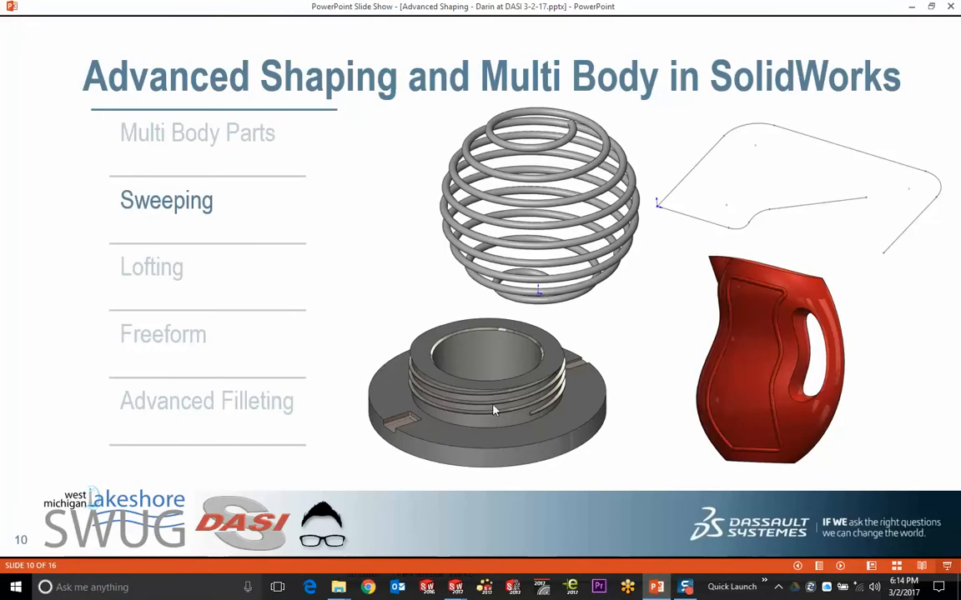
Back in SOLIDWORKS, open the Sweep - Face as Profile.SLDPRT sample part from the File Explorer
{"action": "key", "text": "alt+Tab"}
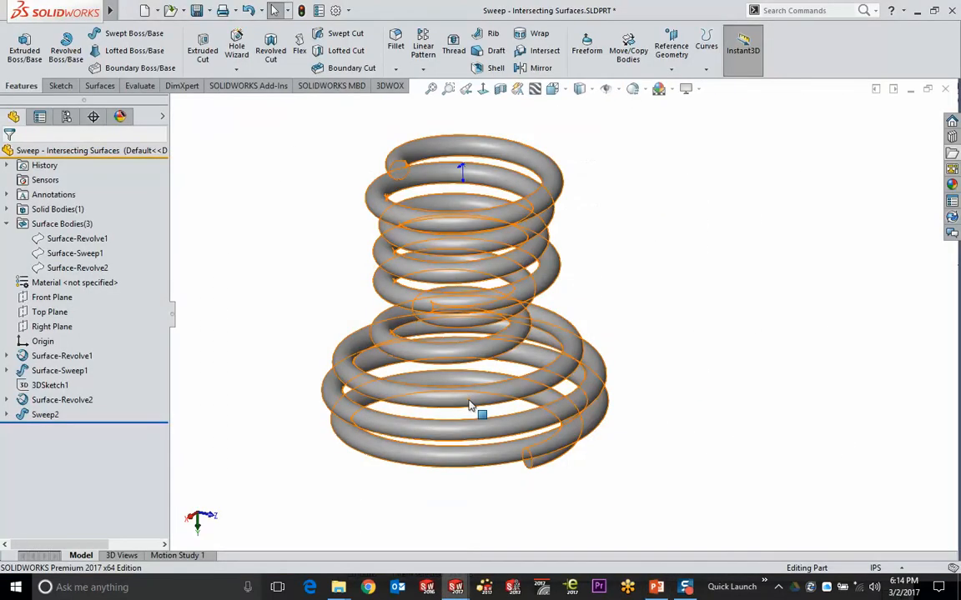
{"action": "left_click", "coordinate": [952, 154]}
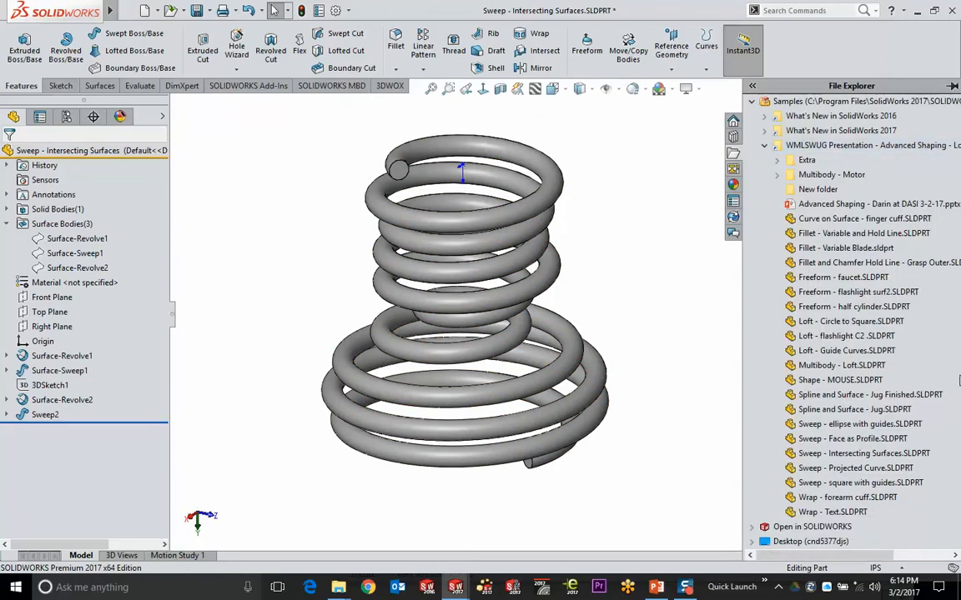
{"action": "mouse_move", "coordinate": [882, 485]}
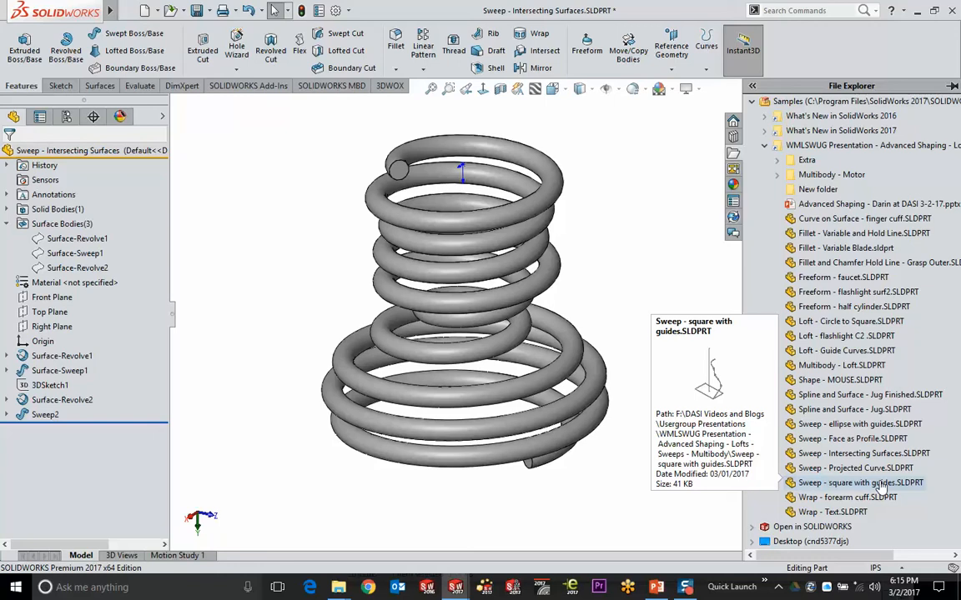
{"action": "left_click", "coordinate": [884, 438]}
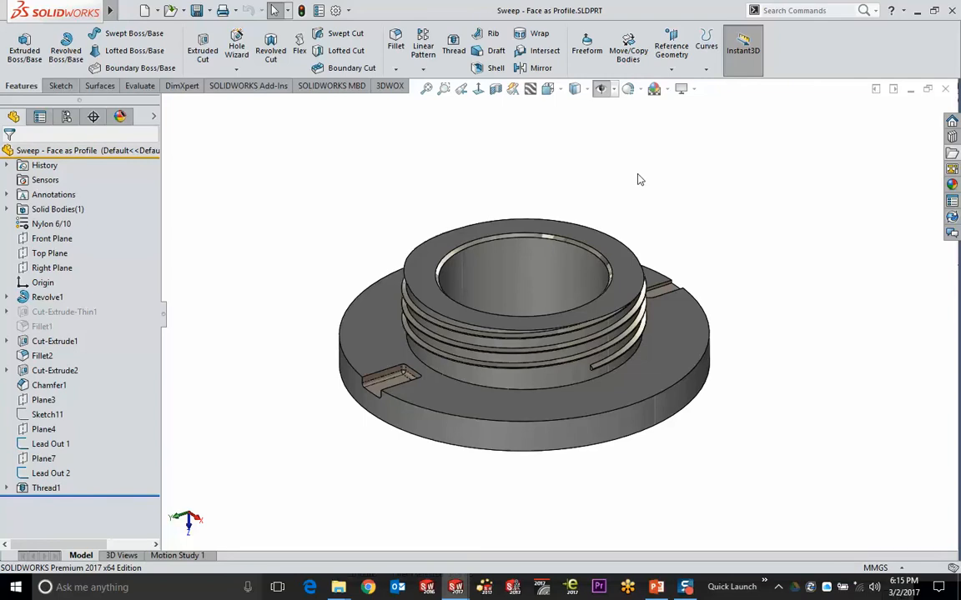
Sweep the triangular thread profile face along Lead Out 1 to create Sweep1
{"action": "scroll", "coordinate": [565, 392], "scroll_direction": "down", "scroll_amount": 6}
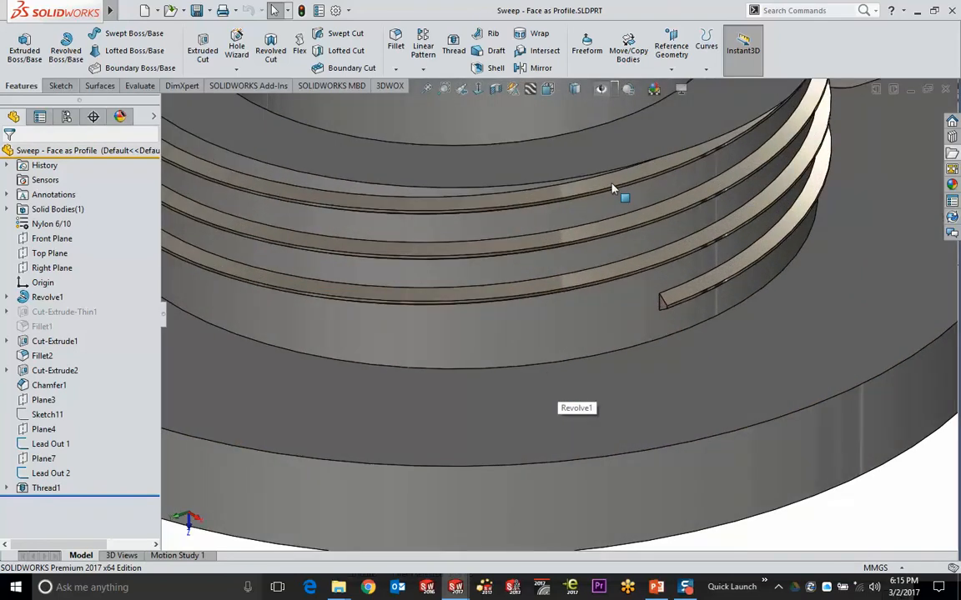
{"action": "scroll", "coordinate": [613, 189], "scroll_direction": "up", "scroll_amount": 5}
{"action": "scroll", "coordinate": [678, 250], "scroll_direction": "down", "scroll_amount": 5}
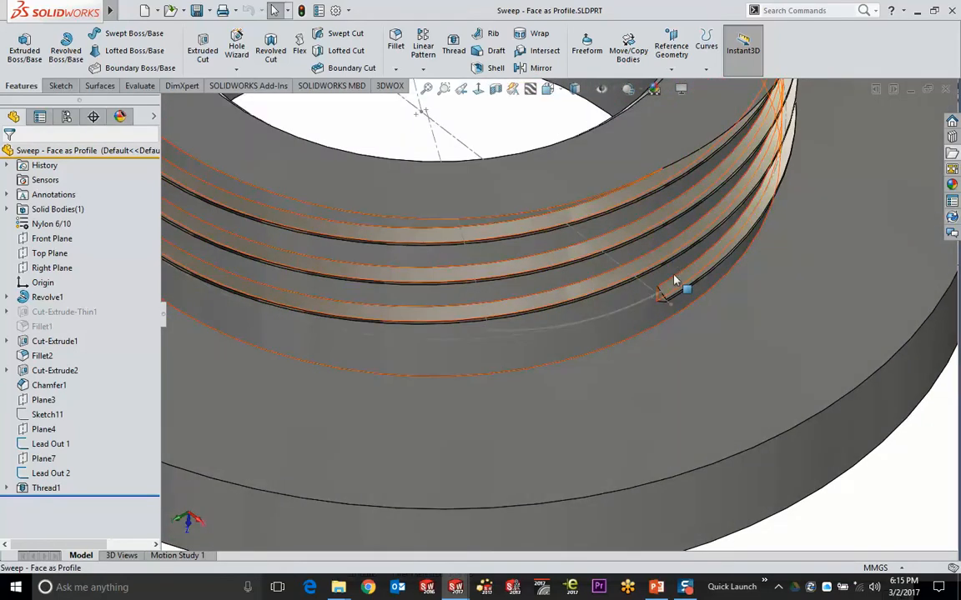
{"action": "scroll", "coordinate": [672, 288], "scroll_direction": "down", "scroll_amount": 4}
{"action": "left_click", "coordinate": [647, 292]}
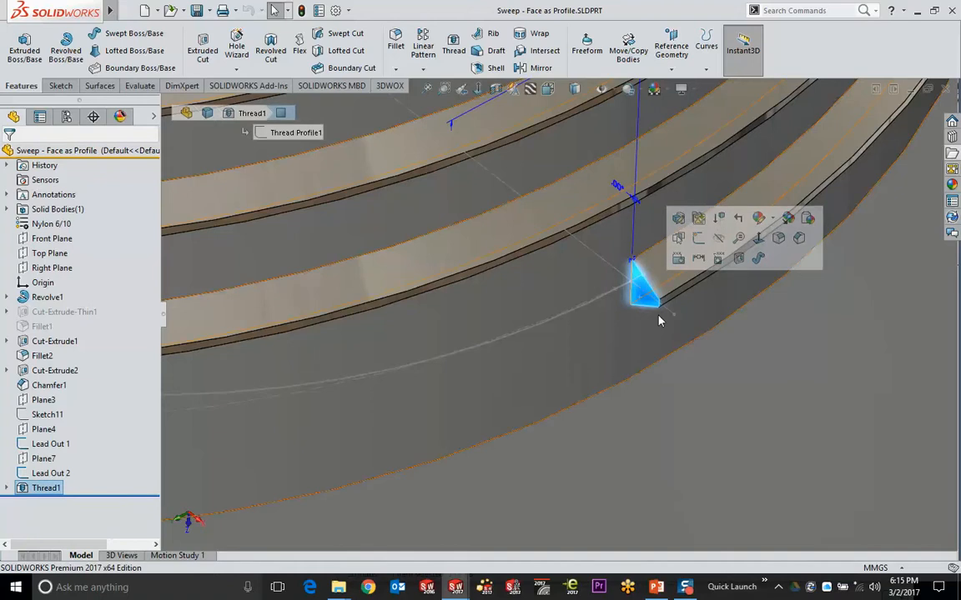
{"action": "scroll", "coordinate": [659, 317], "scroll_direction": "up", "scroll_amount": 4}
{"action": "scroll", "coordinate": [657, 300], "scroll_direction": "down", "scroll_amount": 5}
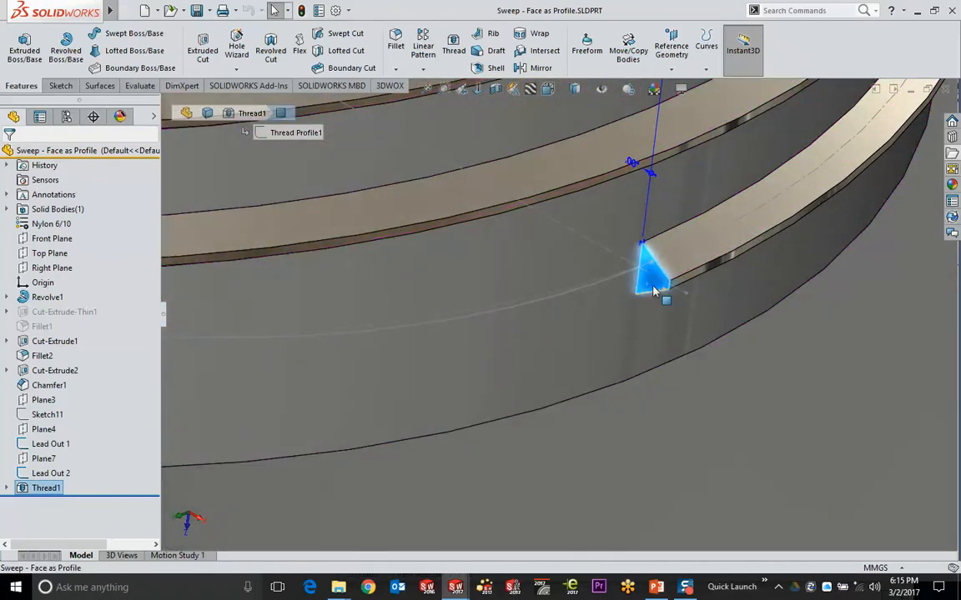
{"action": "scroll", "coordinate": [650, 288], "scroll_direction": "down", "scroll_amount": 2}
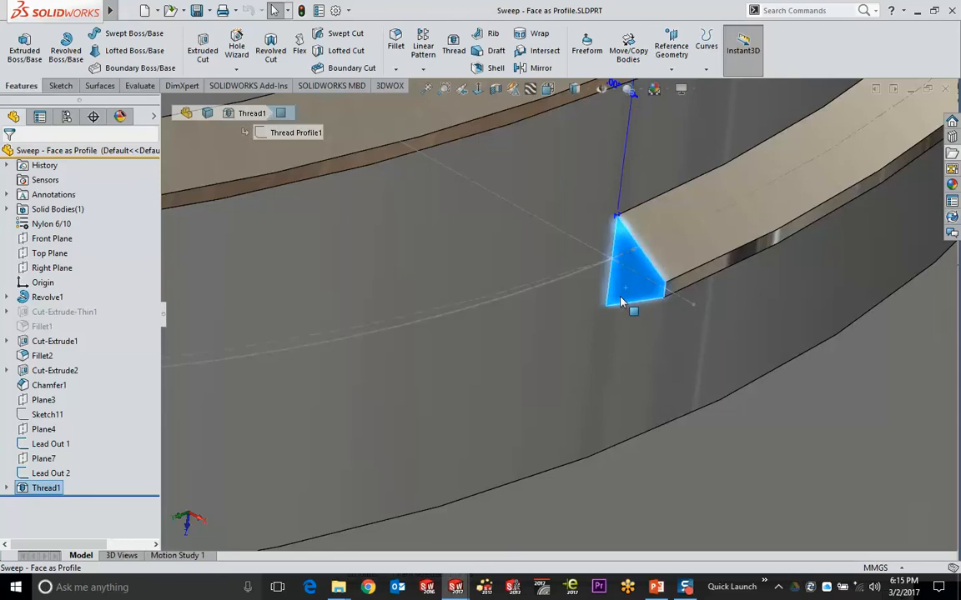
{"action": "scroll", "coordinate": [621, 302], "scroll_direction": "up", "scroll_amount": 3}
{"action": "left_click", "coordinate": [589, 294]}
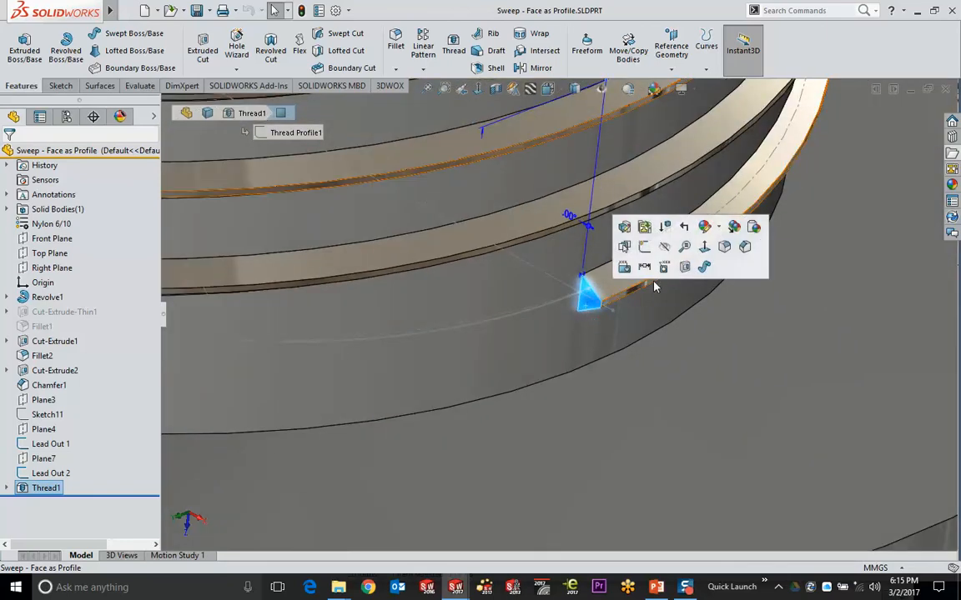
{"action": "left_click", "coordinate": [704, 267]}
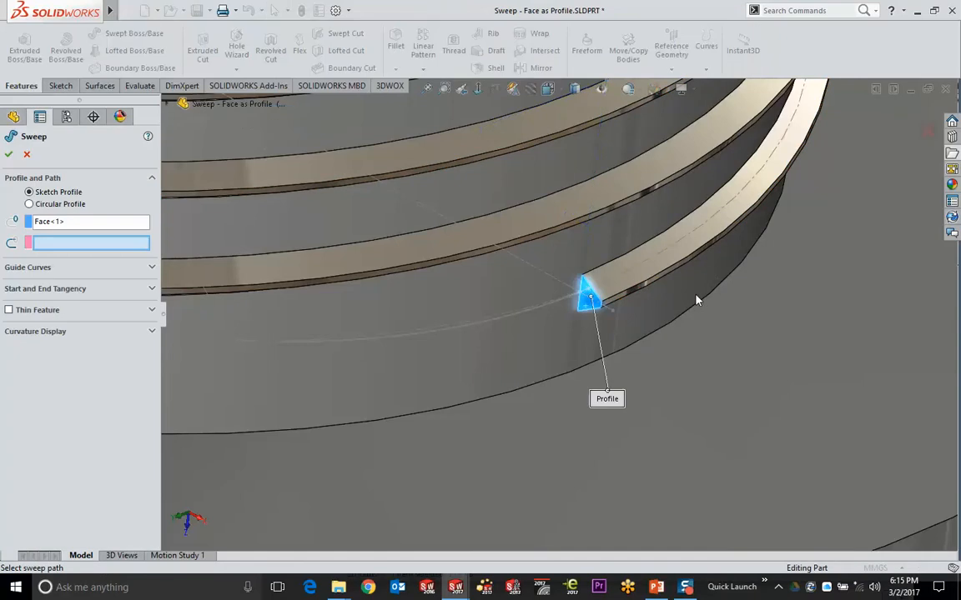
{"action": "left_click", "coordinate": [502, 328]}
{"action": "middle_click_drag", "start_coordinate": [499, 364], "coordinate": [849, 183]}
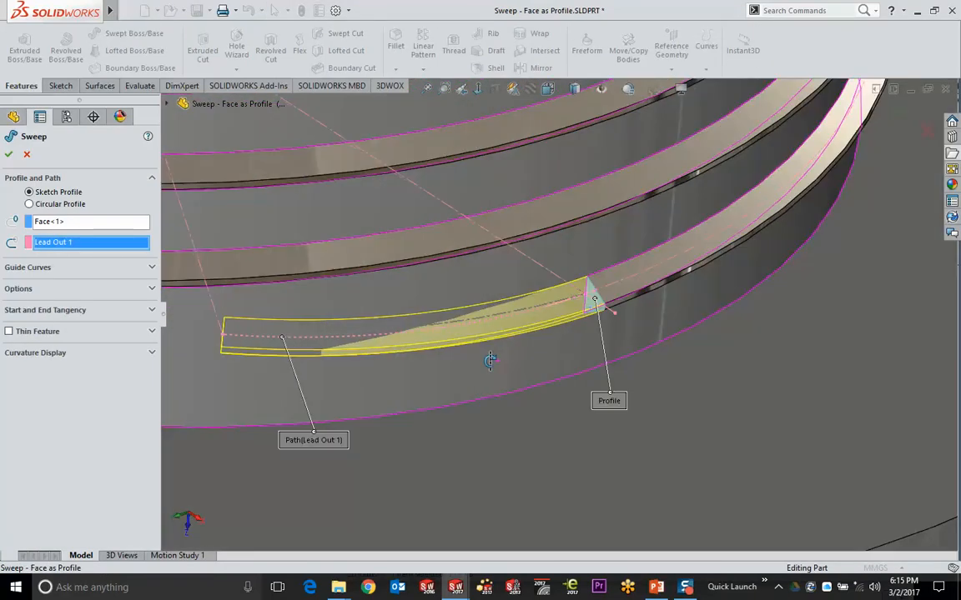
{"action": "key", "text": "Return"}
Orbit the threaded ring to inspect the new run-out from above and the other side
{"action": "scroll", "coordinate": [773, 250], "scroll_direction": "up", "scroll_amount": 3}
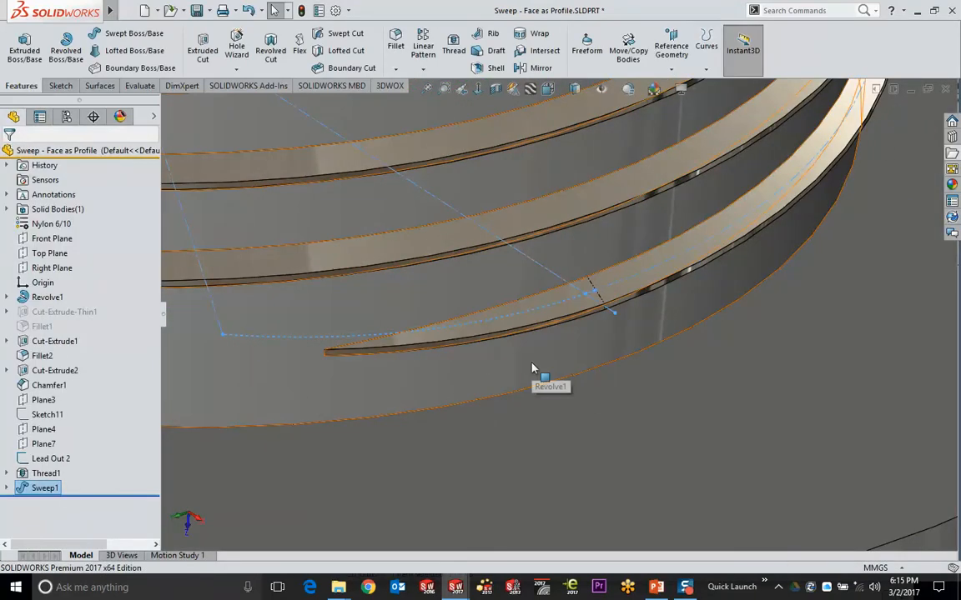
{"action": "scroll", "coordinate": [534, 367], "scroll_direction": "up", "scroll_amount": 3}
{"action": "scroll", "coordinate": [811, 172], "scroll_direction": "up", "scroll_amount": 3}
{"action": "middle_click_drag", "start_coordinate": [811, 172], "coordinate": [868, 236]}
{"action": "scroll", "coordinate": [861, 164], "scroll_direction": "down", "scroll_amount": 3}
{"action": "middle_click_drag", "start_coordinate": [861, 163], "coordinate": [448, 319]}
{"action": "scroll", "coordinate": [450, 317], "scroll_direction": "down", "scroll_amount": 5}
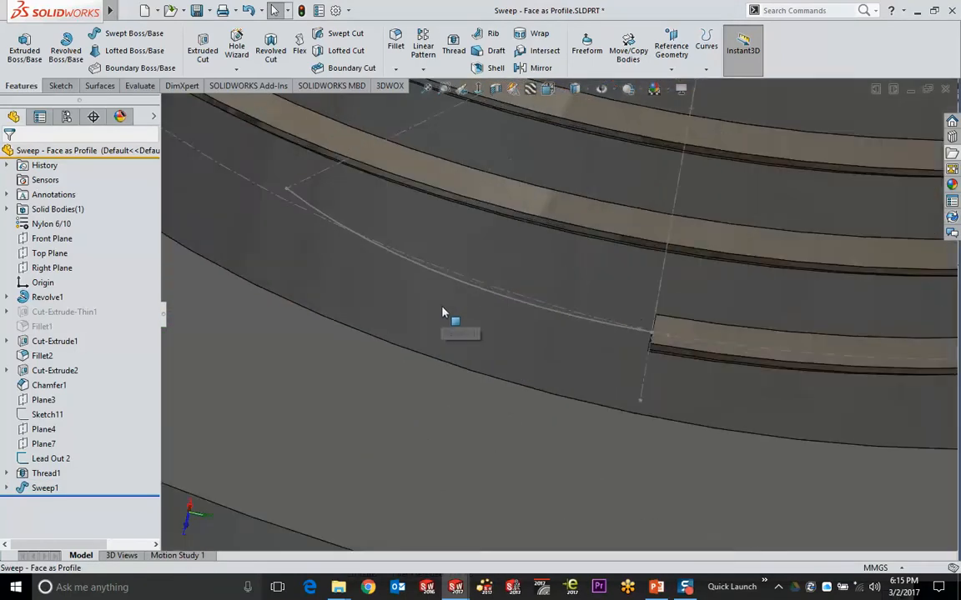
Sweep the triangular thread profile face along Lead Out 2 to create Sweep2
{"action": "left_click", "coordinate": [646, 330]}
{"action": "left_click", "coordinate": [126, 33]}
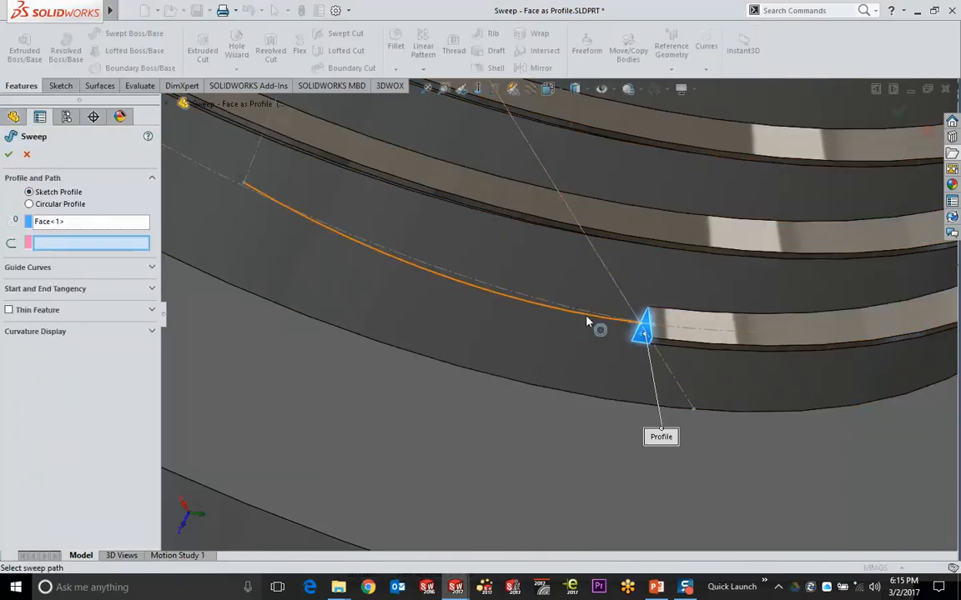
{"action": "left_click", "coordinate": [596, 322]}
{"action": "scroll", "coordinate": [537, 335], "scroll_direction": "up", "scroll_amount": 8}
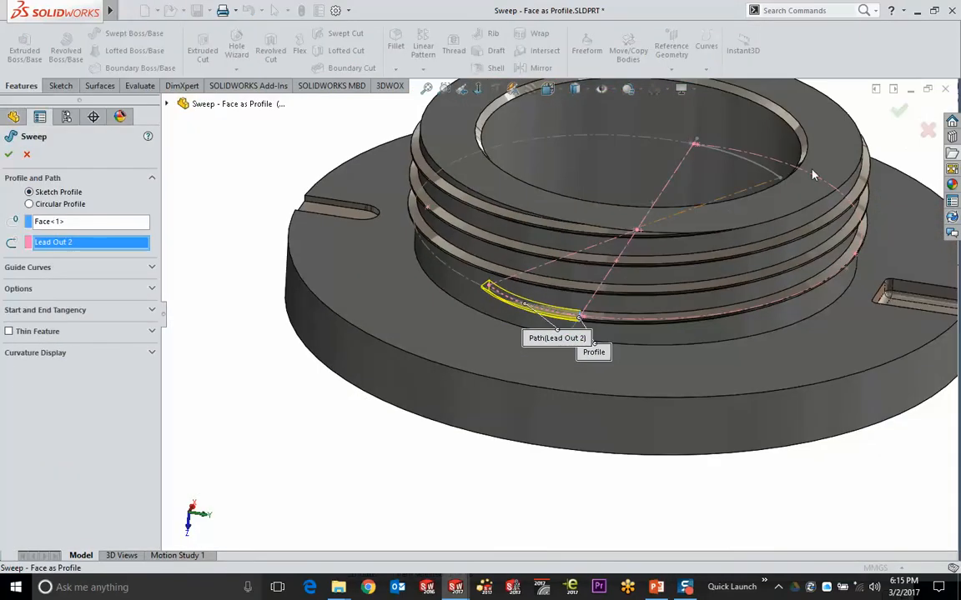
{"action": "left_click", "coordinate": [899, 111]}
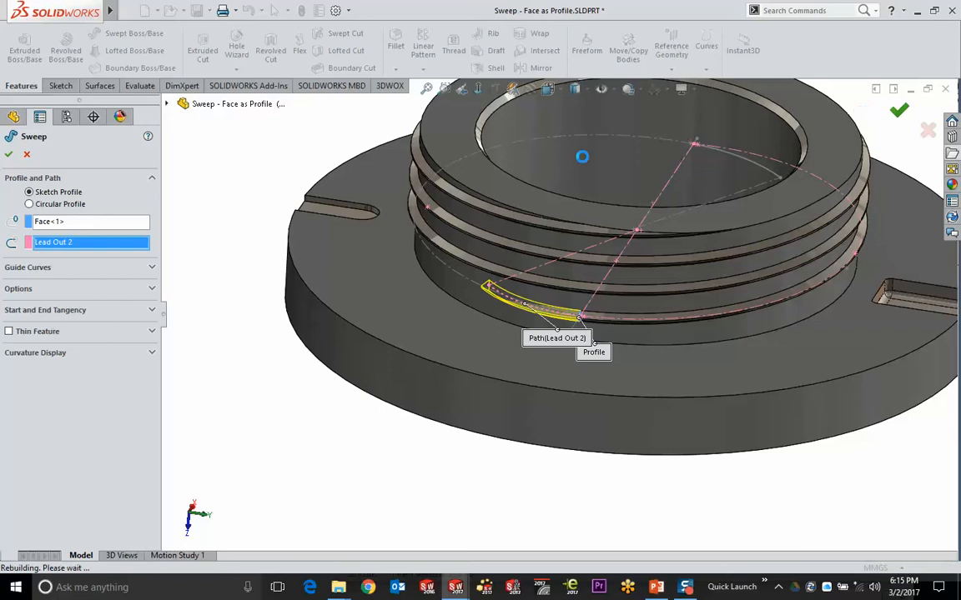
{"action": "scroll", "coordinate": [304, 151], "scroll_direction": "down", "scroll_amount": 5}
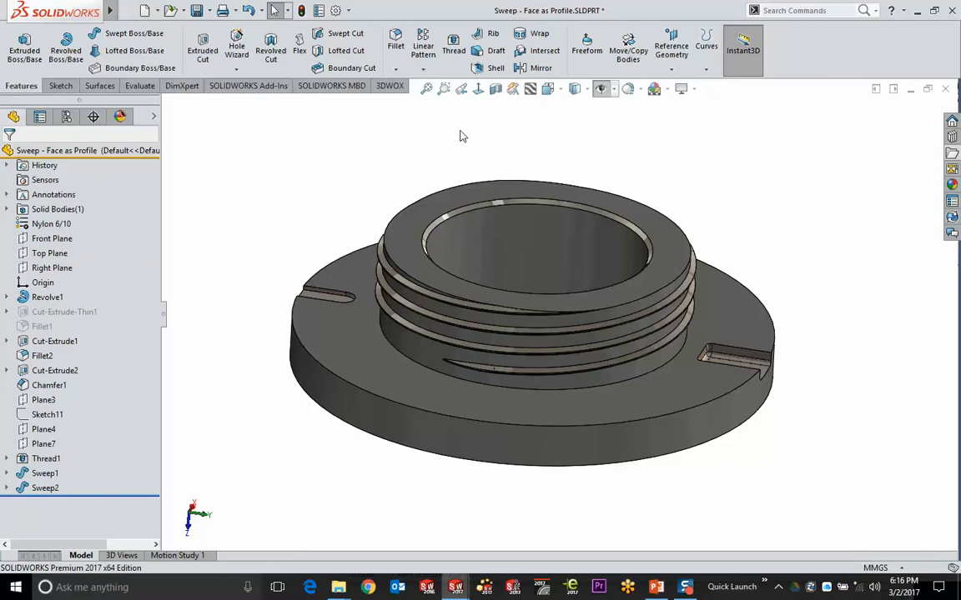
{"action": "mouse_move", "coordinate": [79, 11]}
Switch to the open Sweep - Intersecting Surfaces spring part
{"action": "key", "text": "ctrl+Tab"}
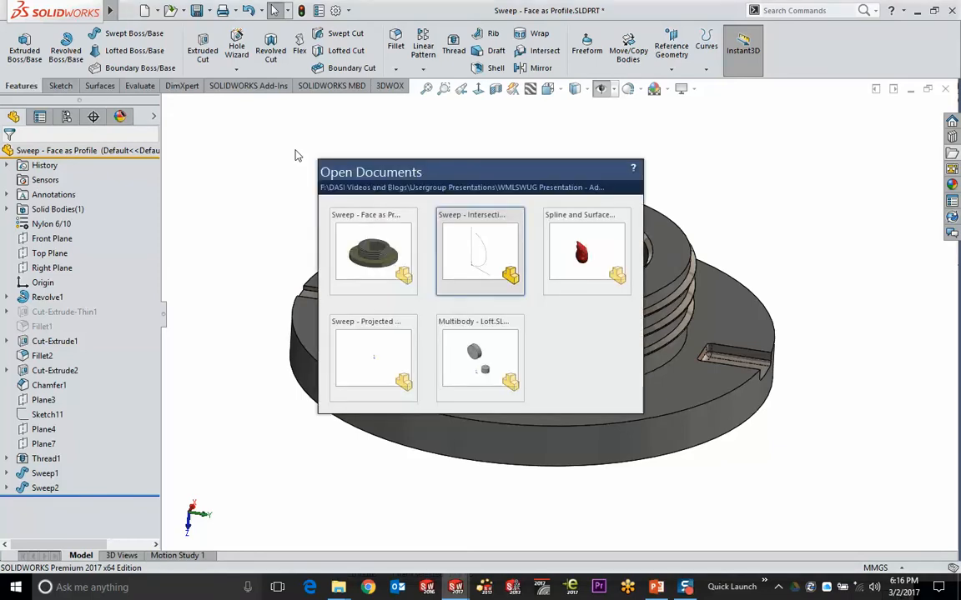
{"action": "left_click", "coordinate": [466, 244]}
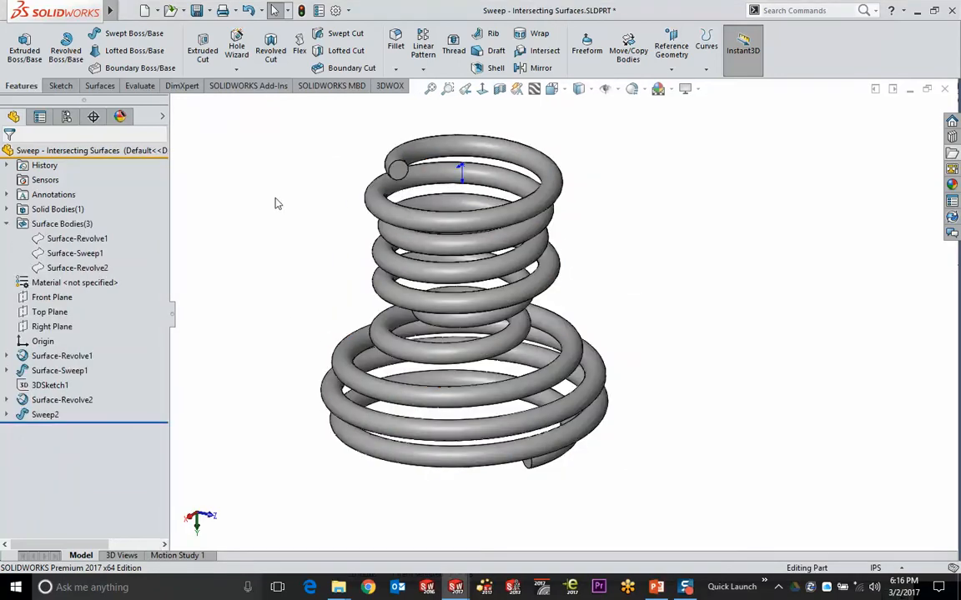
{"action": "scroll", "coordinate": [391, 134], "scroll_direction": "down", "scroll_amount": 5}
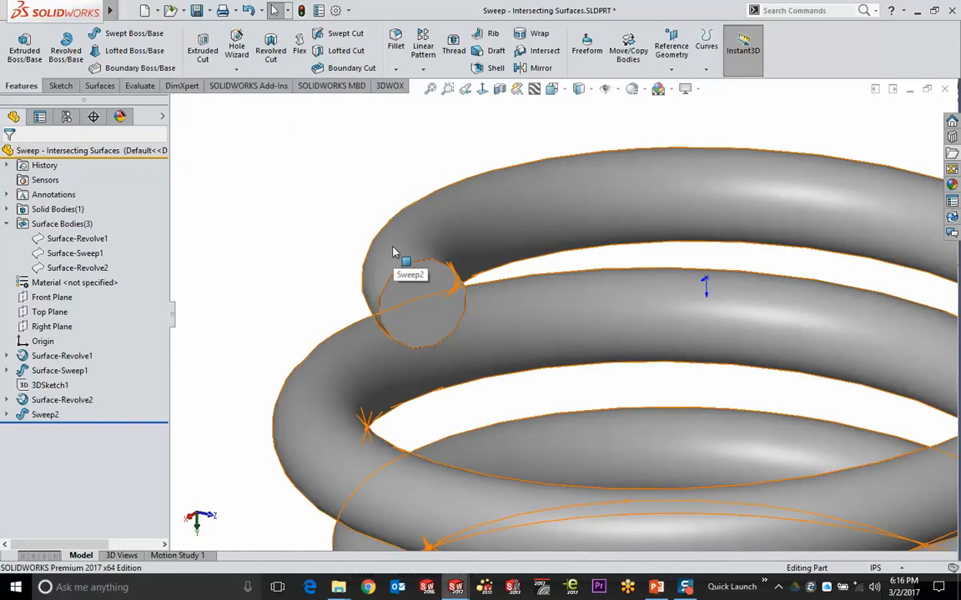
Select the coil's circular end face and start a 0.100in Shell to hollow the spring
{"action": "left_click", "coordinate": [427, 310]}
{"action": "scroll", "coordinate": [559, 375], "scroll_direction": "up", "scroll_amount": 5}
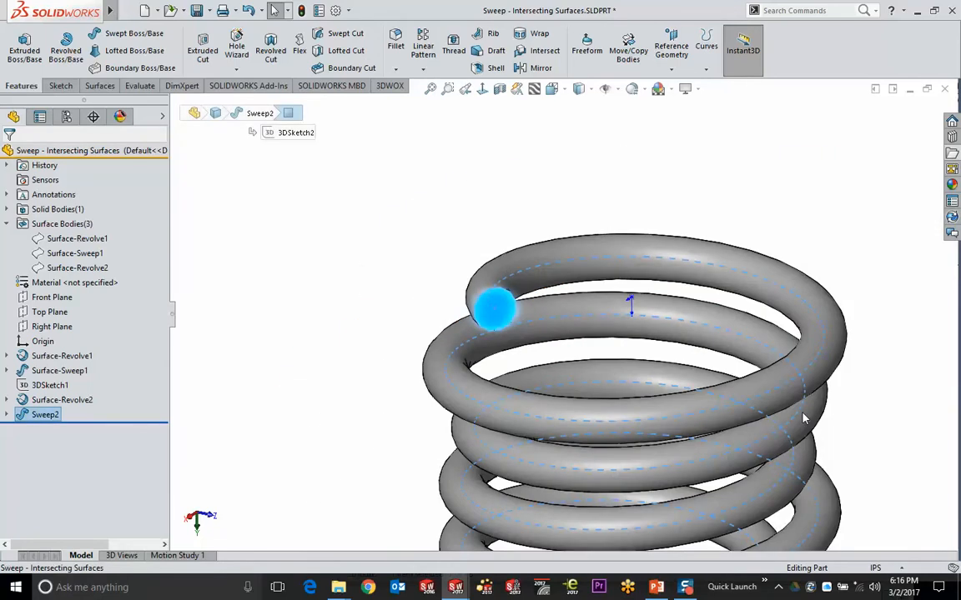
{"action": "scroll", "coordinate": [615, 253], "scroll_direction": "down", "scroll_amount": 3}
{"action": "scroll", "coordinate": [639, 504], "scroll_direction": "up", "scroll_amount": 3}
{"action": "scroll", "coordinate": [584, 505], "scroll_direction": "down", "scroll_amount": 5}
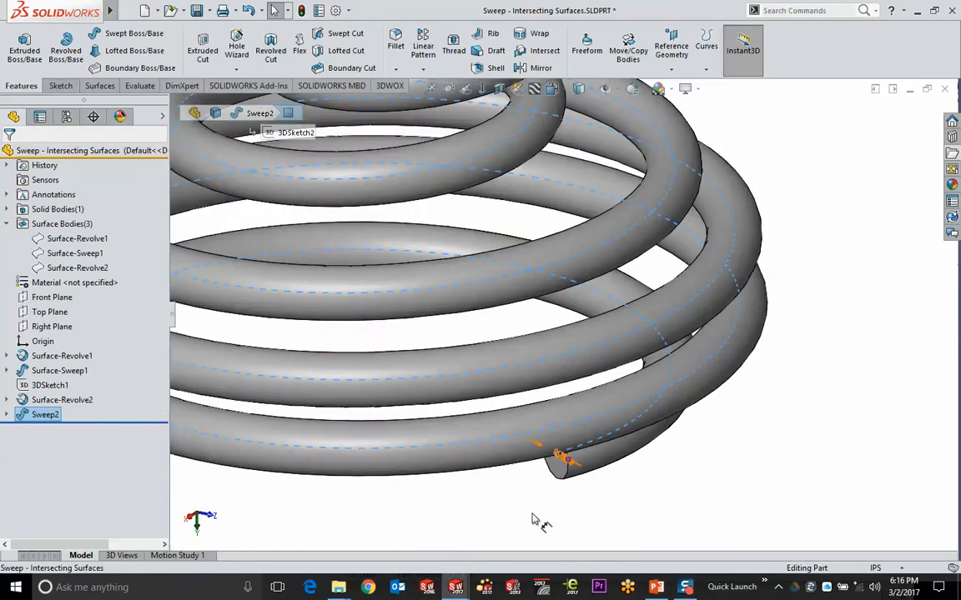
{"action": "middle_click_drag", "start_coordinate": [578, 440], "coordinate": [587, 258]}
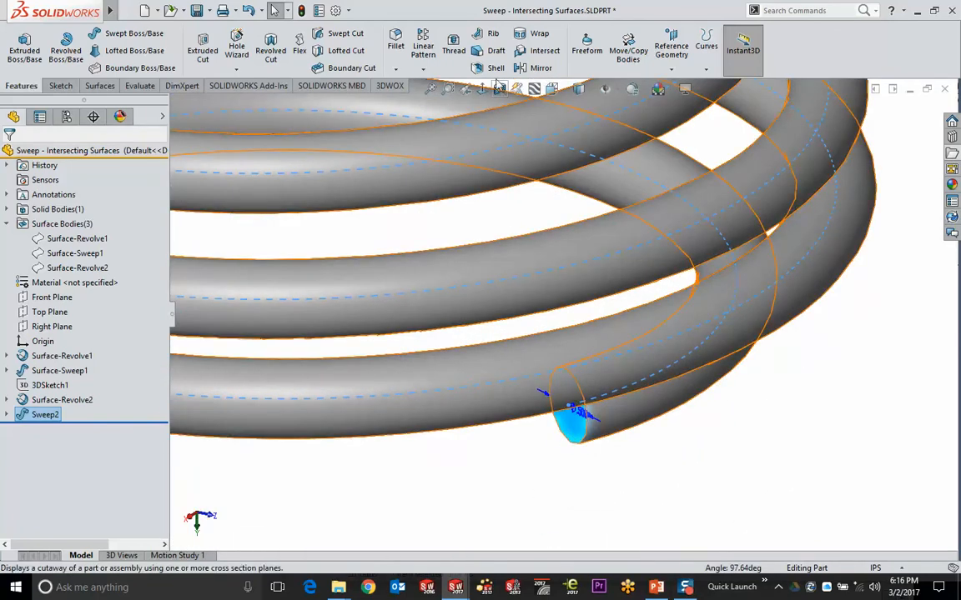
{"action": "left_click", "coordinate": [496, 67]}
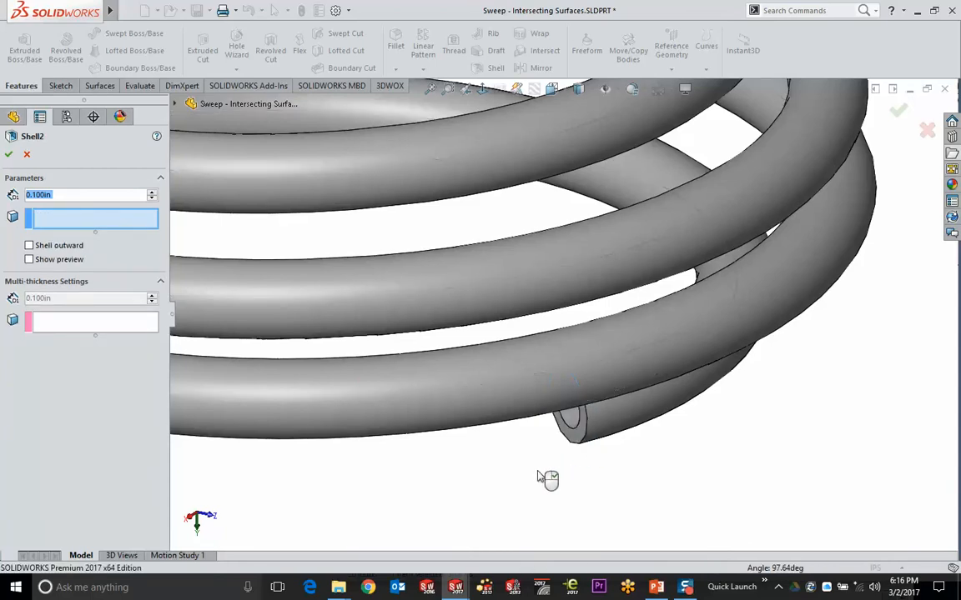
Cancel the failing Shell2, keeping the hollow spring, and return to the PowerPoint slide show
{"action": "middle_click_drag", "start_coordinate": [546, 431], "coordinate": [573, 380]}
{"action": "scroll", "coordinate": [428, 312], "scroll_direction": "down", "scroll_amount": 6}
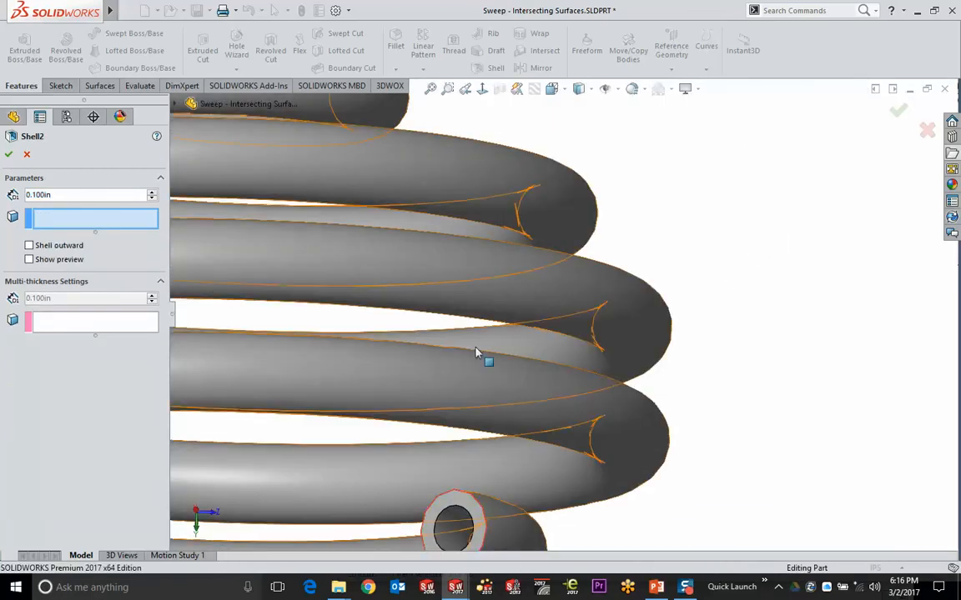
{"action": "scroll", "coordinate": [521, 378], "scroll_direction": "up", "scroll_amount": 2}
{"action": "middle_click_drag", "start_coordinate": [515, 293], "coordinate": [495, 314]}
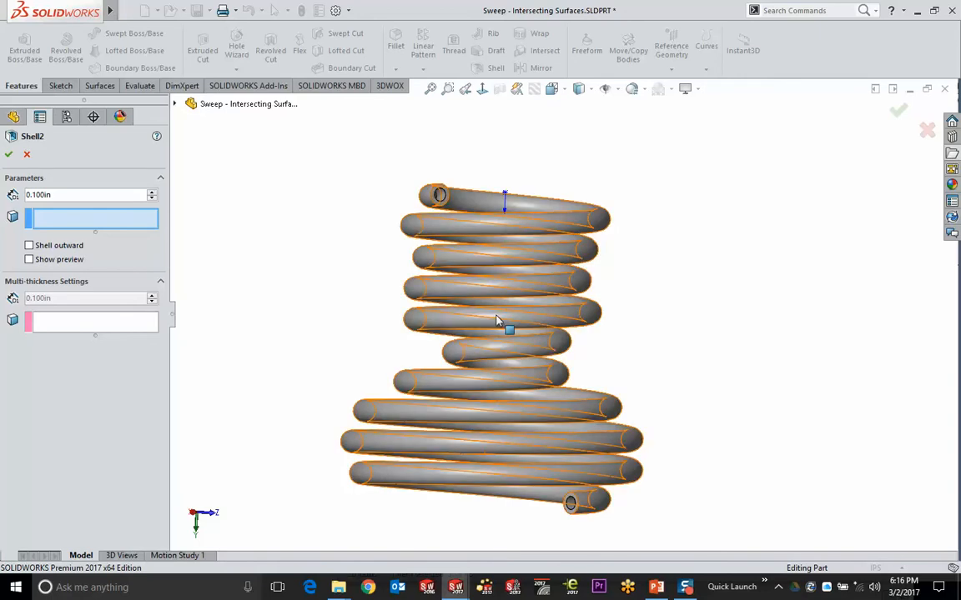
{"action": "middle_click_drag", "start_coordinate": [678, 167], "coordinate": [688, 226]}
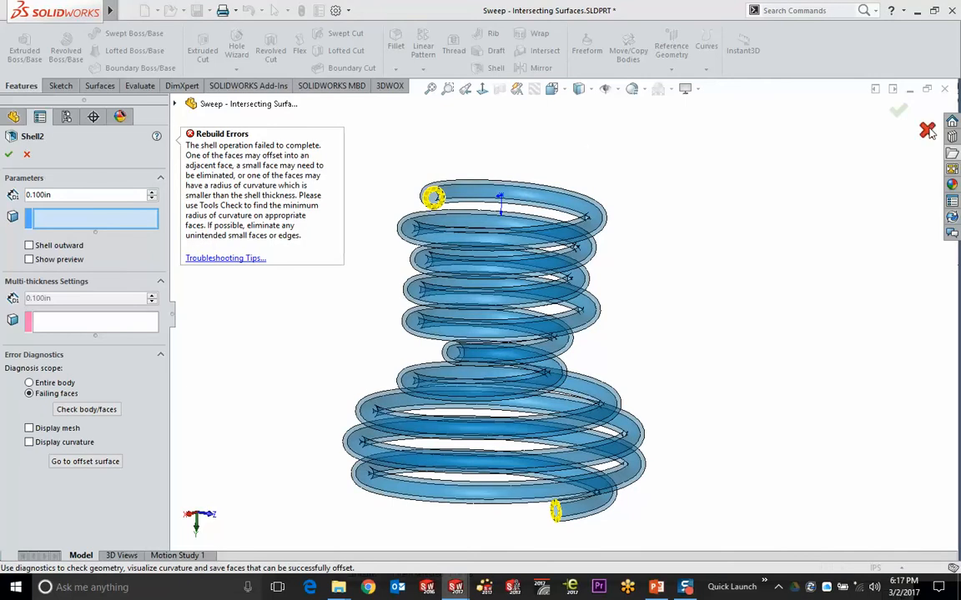
{"action": "key", "text": "Escape"}
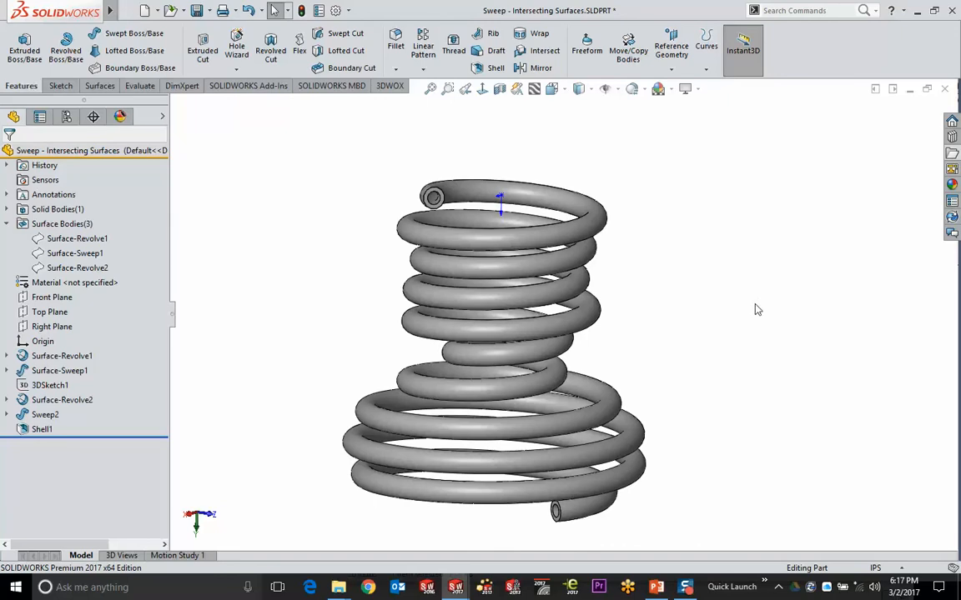
{"action": "middle_click_drag", "start_coordinate": [684, 318], "coordinate": [679, 402]}
{"action": "left_click", "coordinate": [656, 588]}
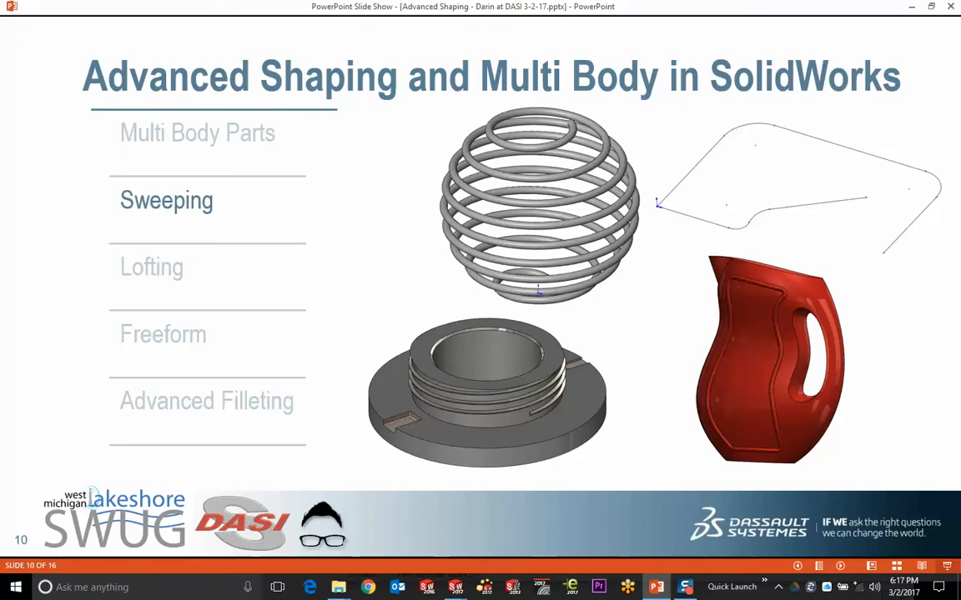
Advance the slide show to slide 11 on Lofting, then bring up the window switcher
{"action": "key", "text": "Right"}
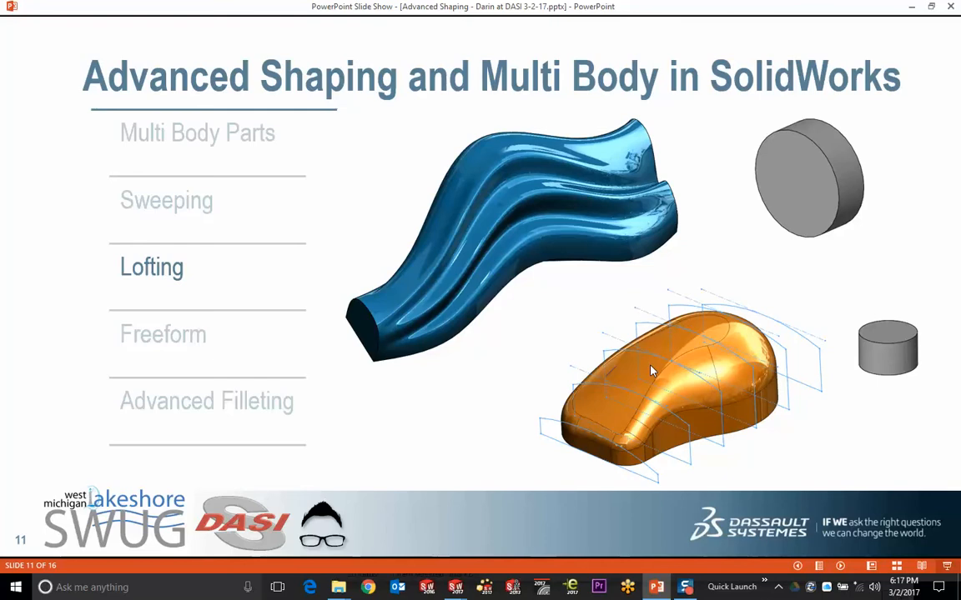
{"action": "key", "text": "alt+Tab"}
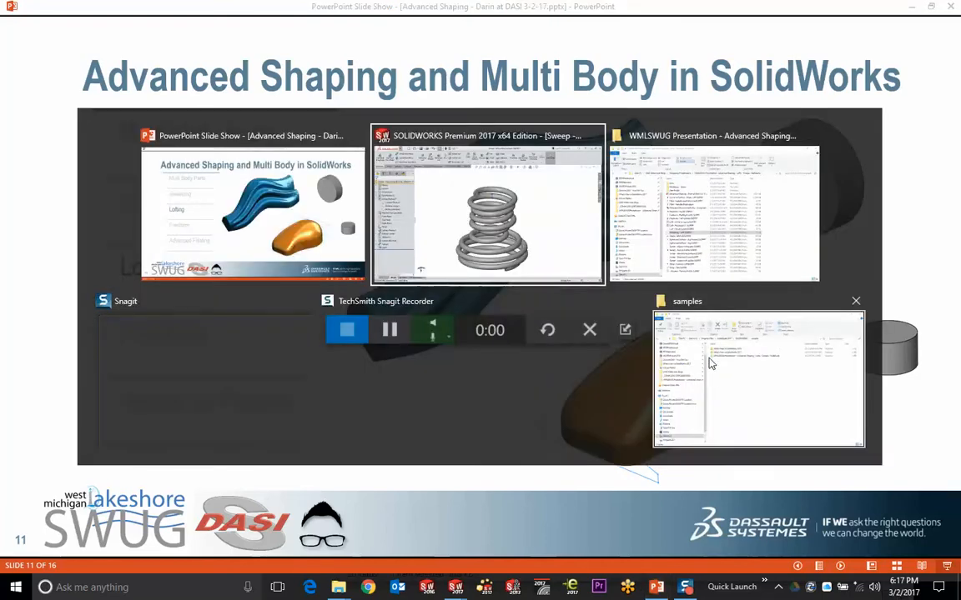
Back in SOLIDWORKS, open the Shape - MOUSE.SLDPRT sample part from the File Explorer
{"action": "left_click", "coordinate": [531, 206]}
{"action": "left_click", "coordinate": [952, 154]}
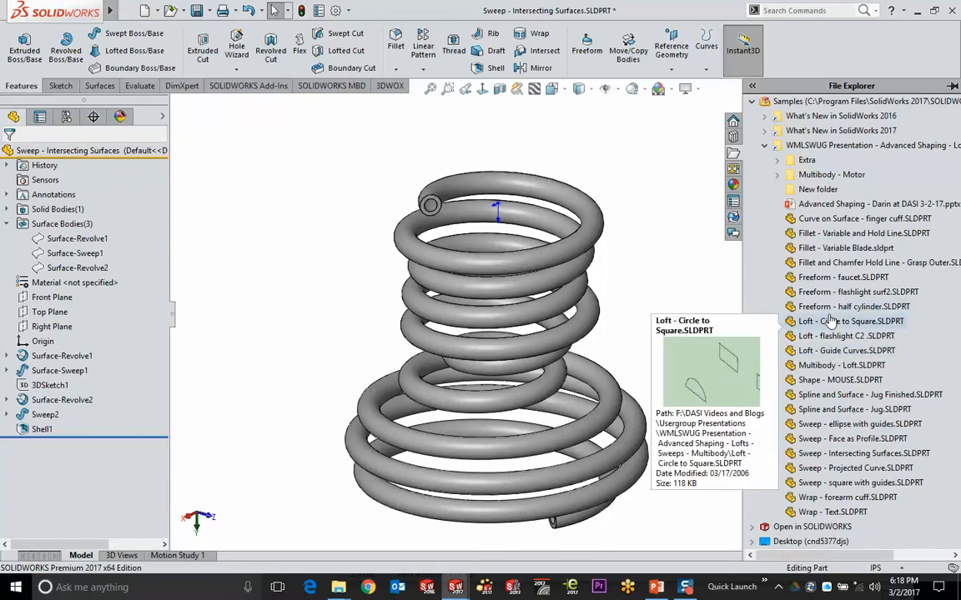
{"action": "left_click", "coordinate": [838, 380]}
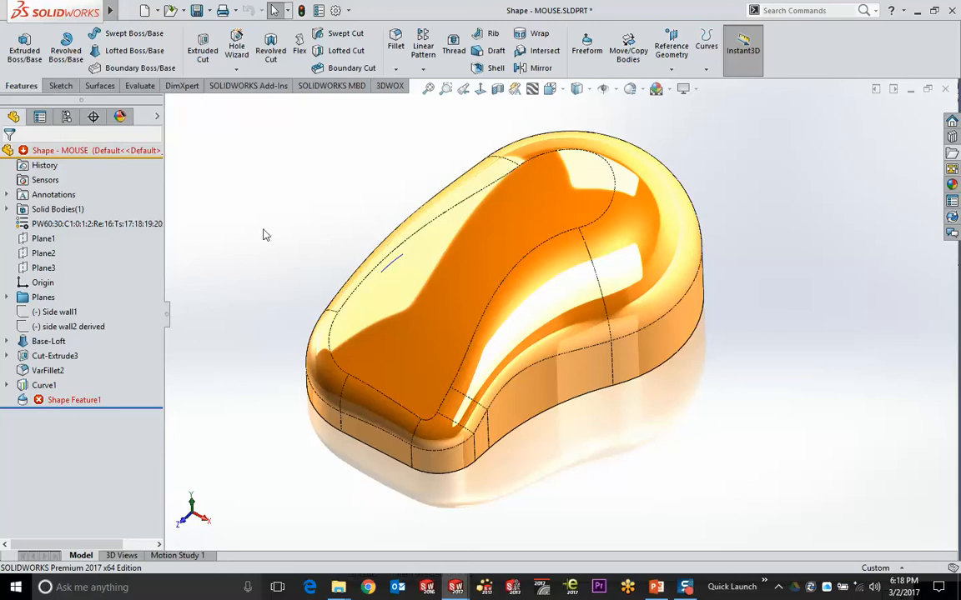
Suppress the unsupported Shape Feature1 after dismissing its edit warning
{"action": "left_click", "coordinate": [70, 401]}
{"action": "left_click", "coordinate": [81, 407]}
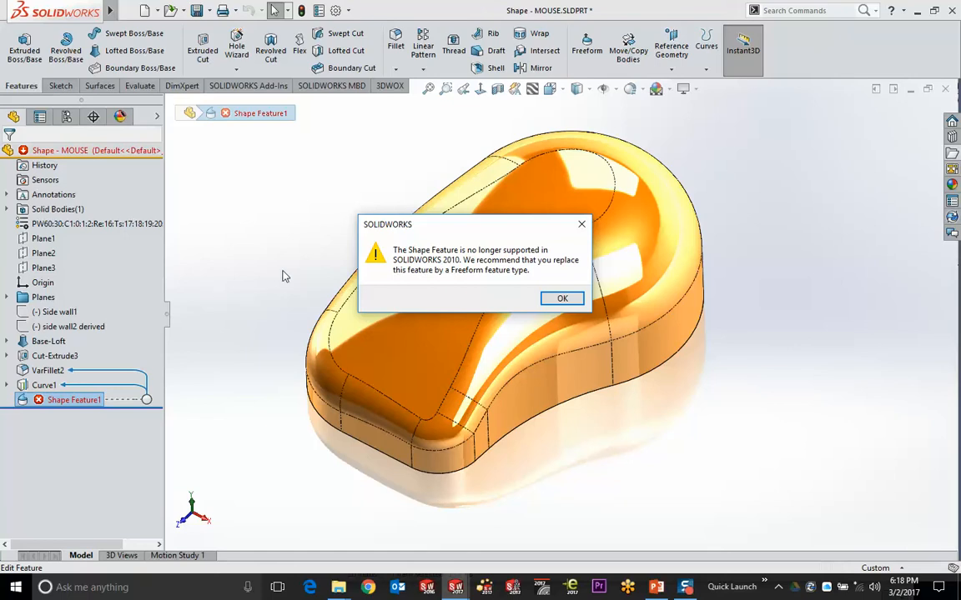
{"action": "left_click", "coordinate": [562, 299]}
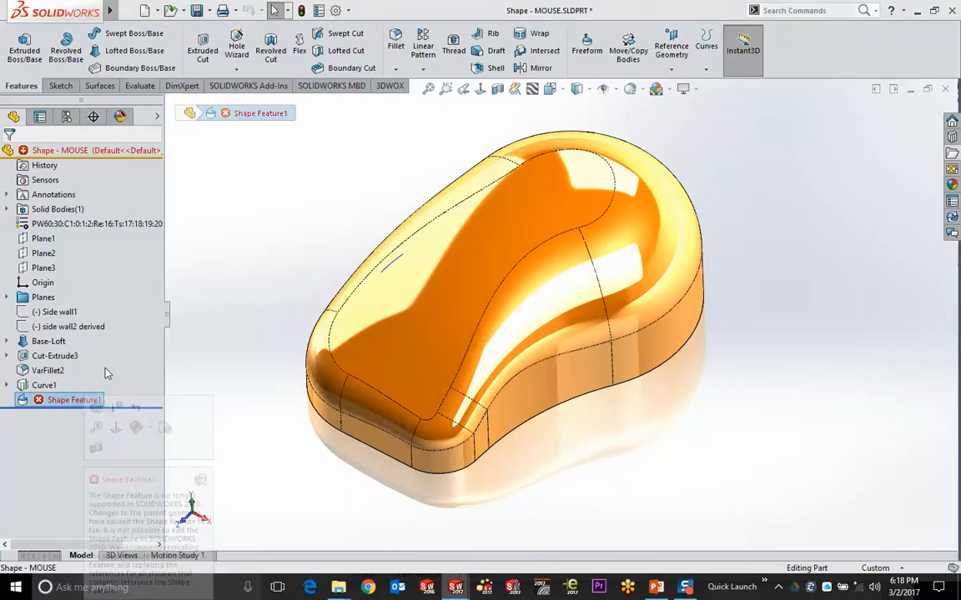
{"action": "right_click", "coordinate": [58, 399]}
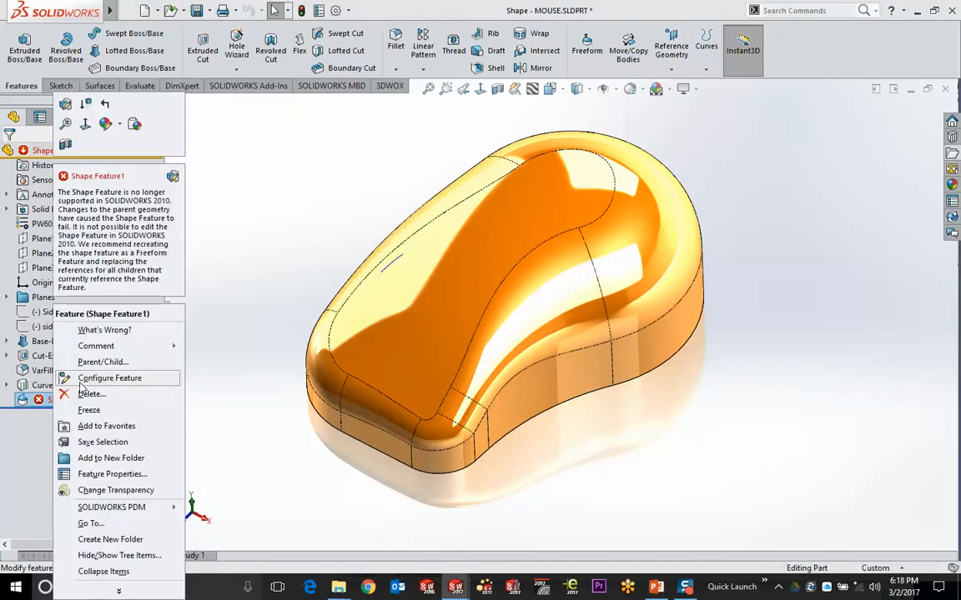
{"action": "left_click", "coordinate": [84, 111]}
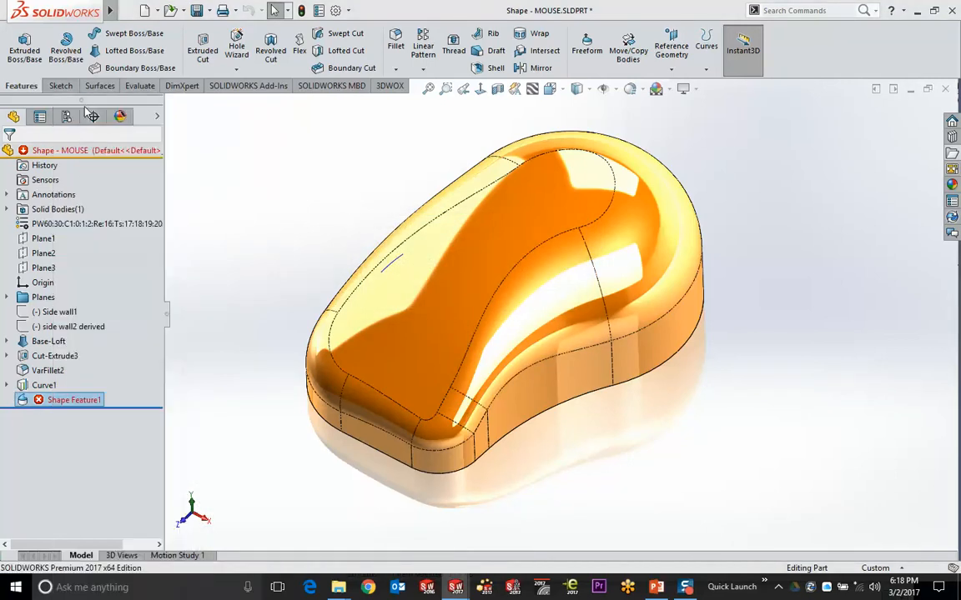
{"action": "middle_click_drag", "start_coordinate": [343, 262], "coordinate": [275, 249]}
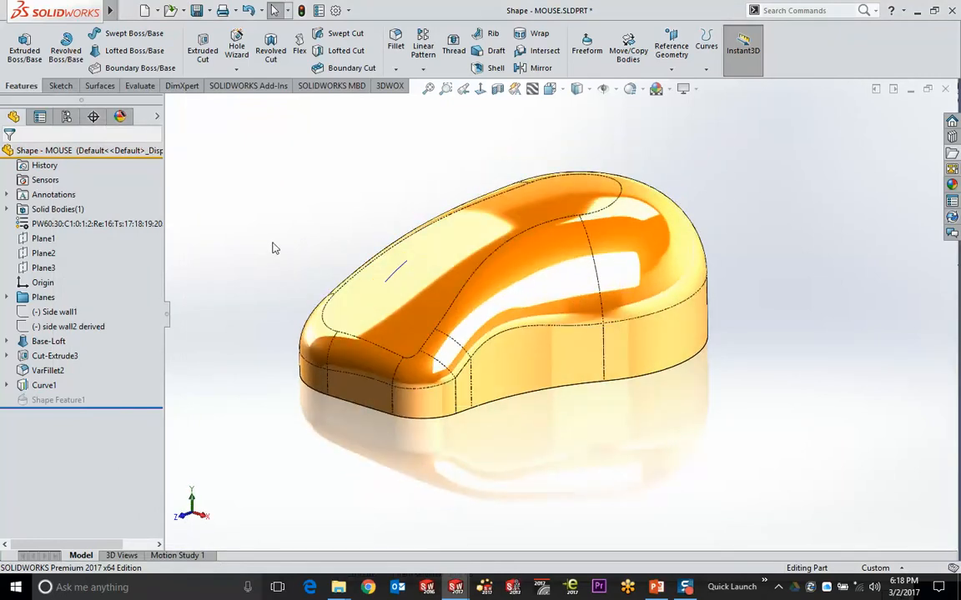
Expand Base-Loft and select its six profile sketches to see them on the mouse body
{"action": "scroll", "coordinate": [327, 279], "scroll_direction": "up", "scroll_amount": 2}
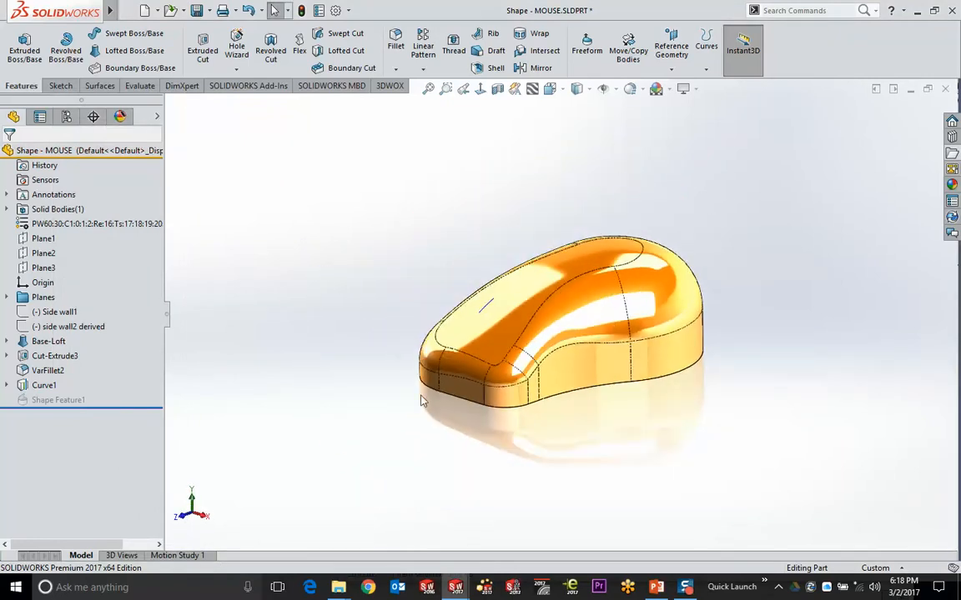
{"action": "middle_click_drag", "start_coordinate": [383, 361], "coordinate": [534, 402]}
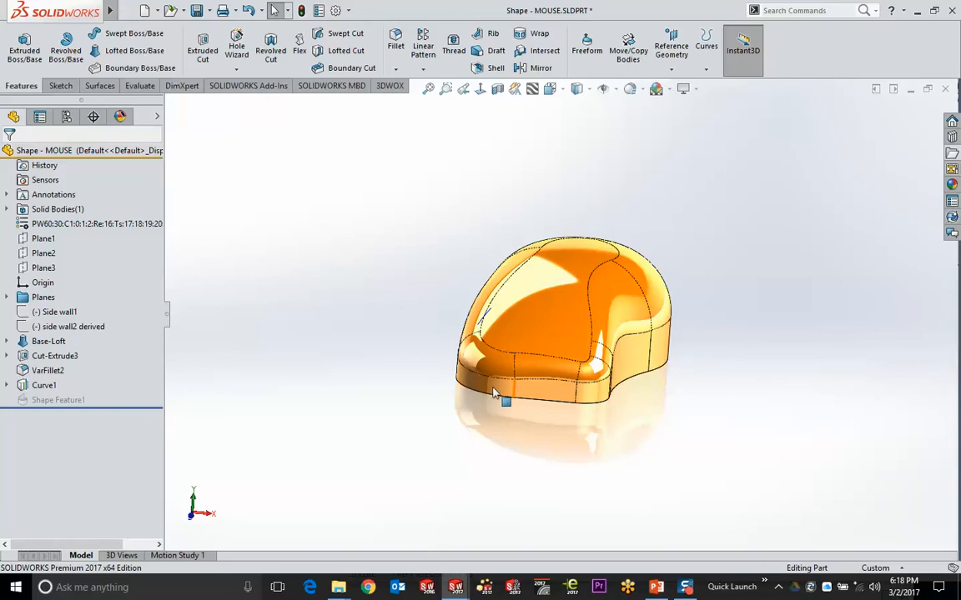
{"action": "middle_click_drag", "start_coordinate": [507, 399], "coordinate": [397, 218]}
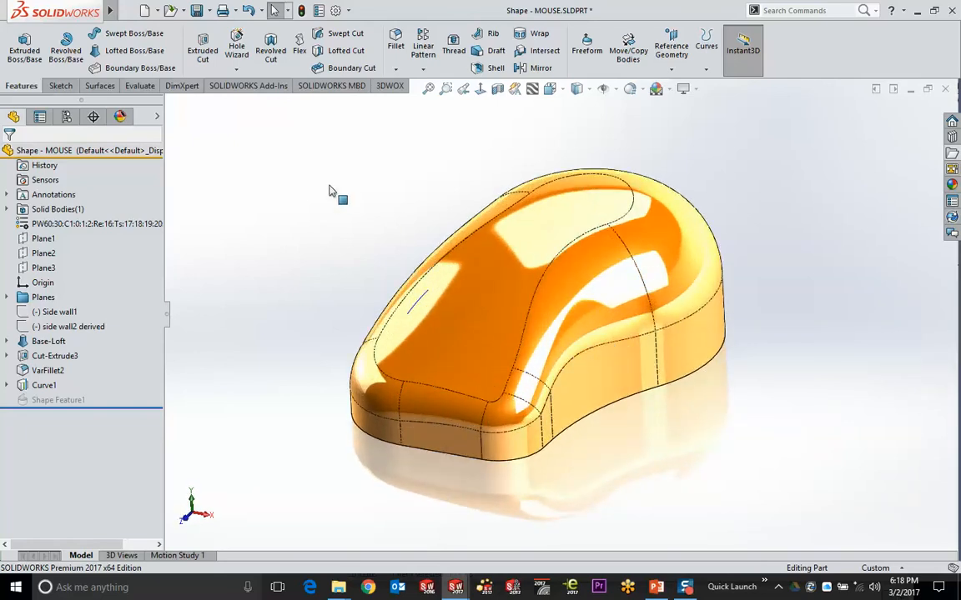
{"action": "left_click", "coordinate": [8, 342]}
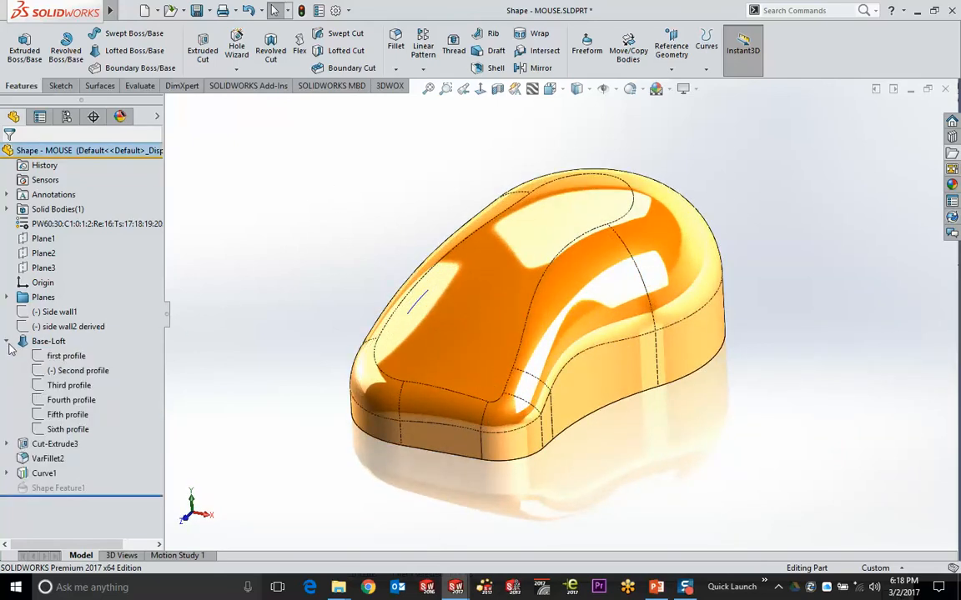
{"action": "left_click", "coordinate": [65, 356]}
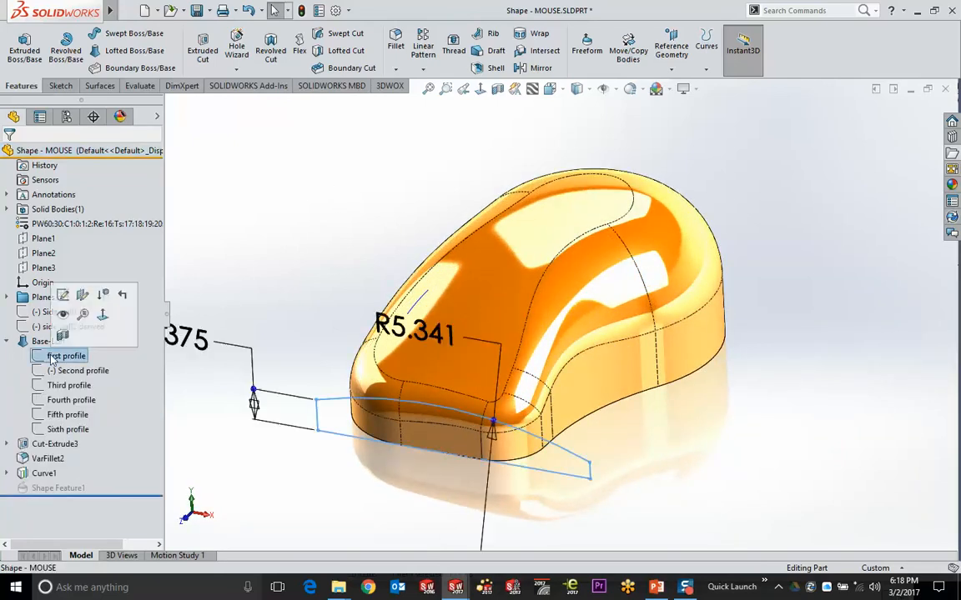
{"action": "left_click", "coordinate": [65, 429], "text": "shift"}
{"action": "mouse_move", "coordinate": [732, 406]}
{"action": "middle_mouse_down"}
{"action": "mouse_move", "coordinate": [757, 410]}
{"action": "mouse_move", "coordinate": [731, 408]}
{"action": "mouse_move", "coordinate": [742, 418]}
{"action": "mouse_move", "coordinate": [281, 521]}
{"action": "middle_mouse_up"}
Roll the part back from Cut-Extrude3 to Base-Loft and review the loft definition without changes
{"action": "right_click", "coordinate": [70, 451]}
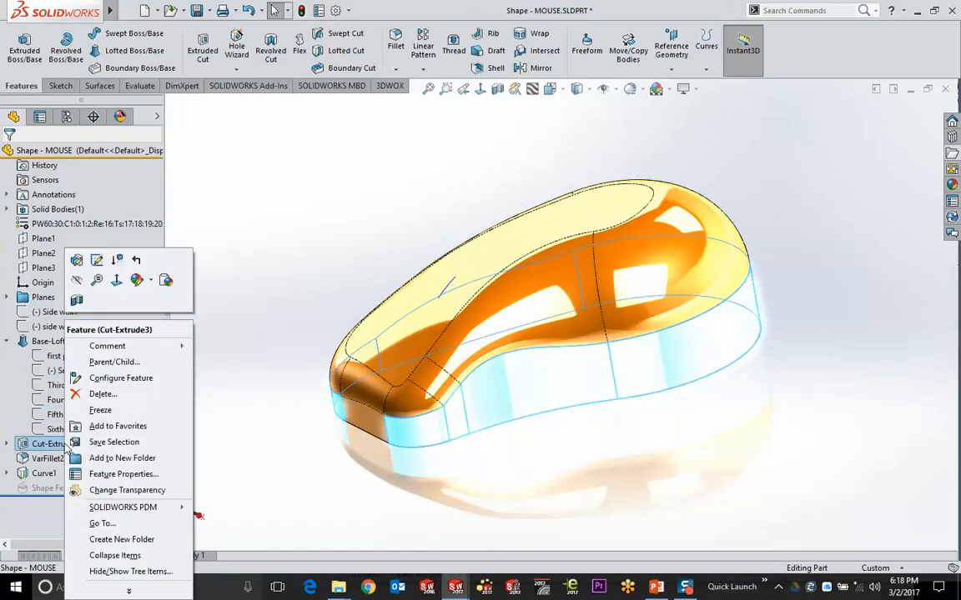
{"action": "left_click", "coordinate": [135, 276]}
{"action": "middle_click_drag", "start_coordinate": [298, 237], "coordinate": [270, 208]}
{"action": "left_click", "coordinate": [87, 343]}
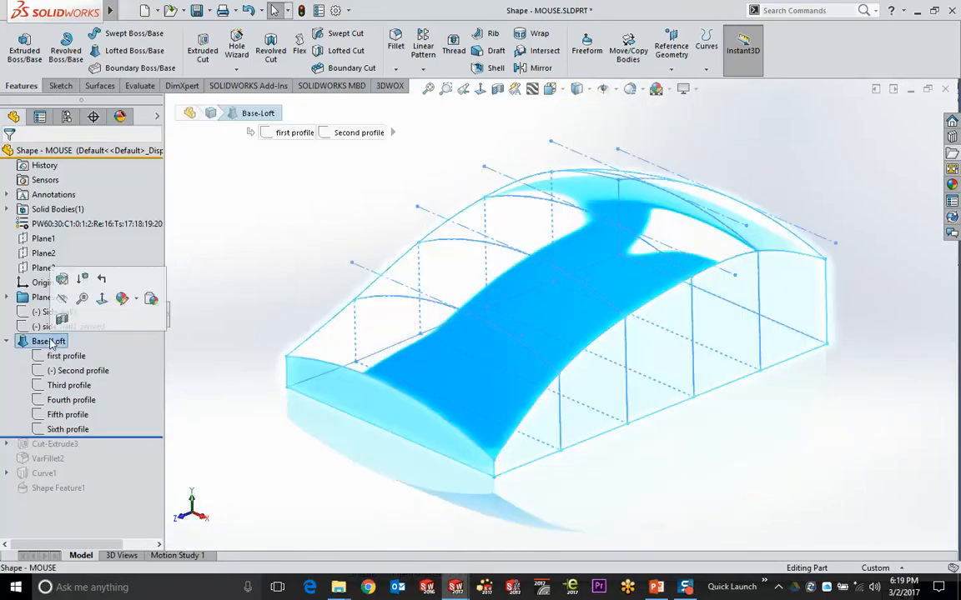
{"action": "left_click", "coordinate": [62, 275]}
{"action": "middle_click_drag", "start_coordinate": [241, 214], "coordinate": [274, 294]}
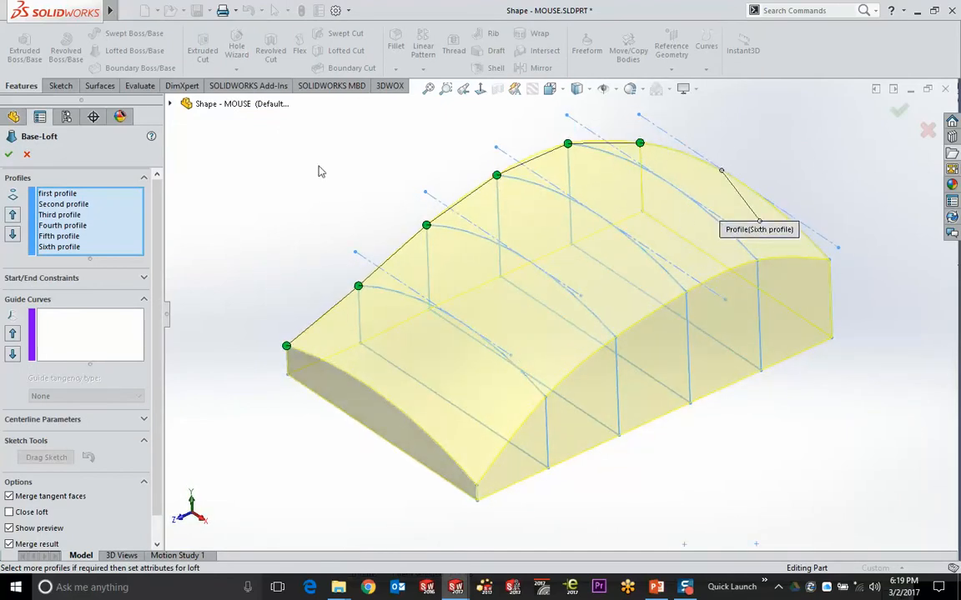
{"action": "left_click", "coordinate": [927, 131]}
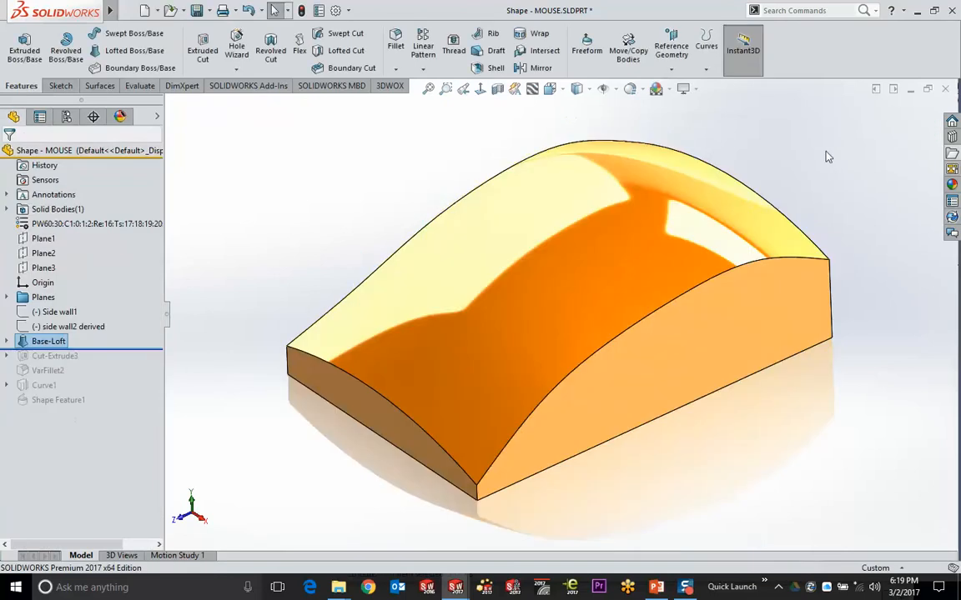
{"action": "left_click", "coordinate": [951, 152]}
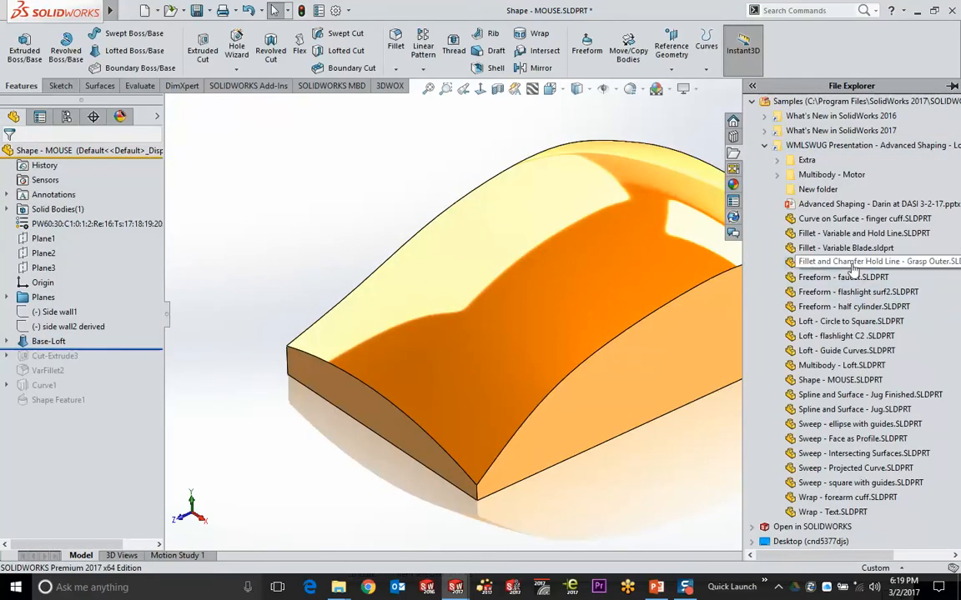
Open Fillet - Variable Blade.sldprt and view Boss-Loft1's Sketch3 and Sketch4 normal to their plane
{"action": "left_click", "coordinate": [847, 248]}
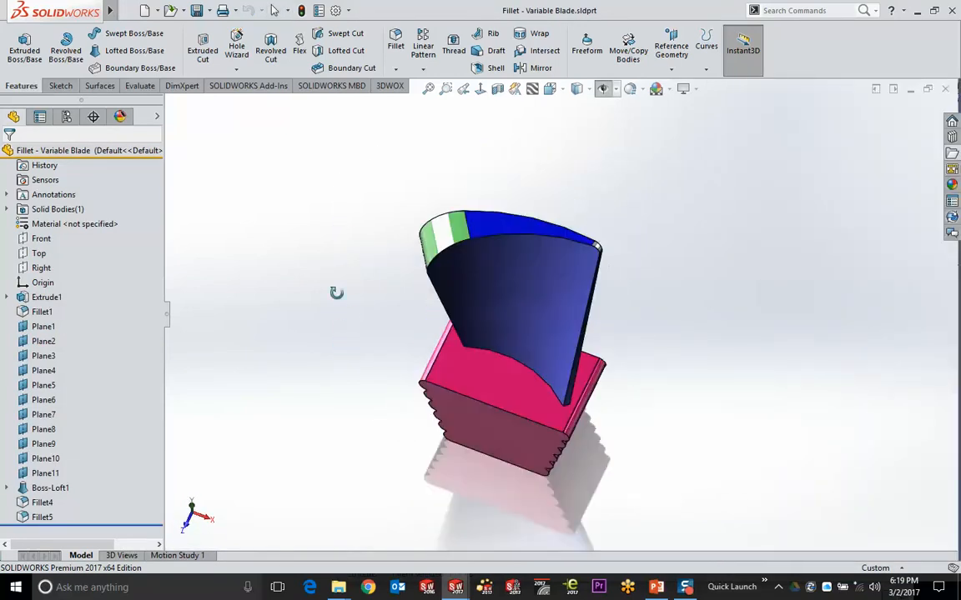
{"action": "left_click", "coordinate": [6, 488]}
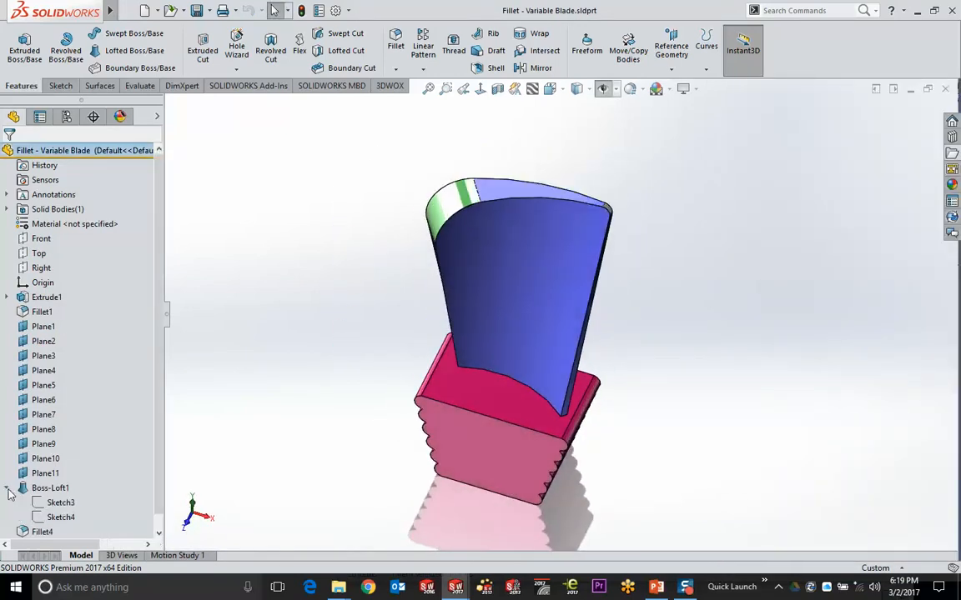
{"action": "left_click", "coordinate": [58, 502]}
{"action": "left_click", "coordinate": [53, 517], "text": "ctrl"}
{"action": "left_click", "coordinate": [248, 286]}
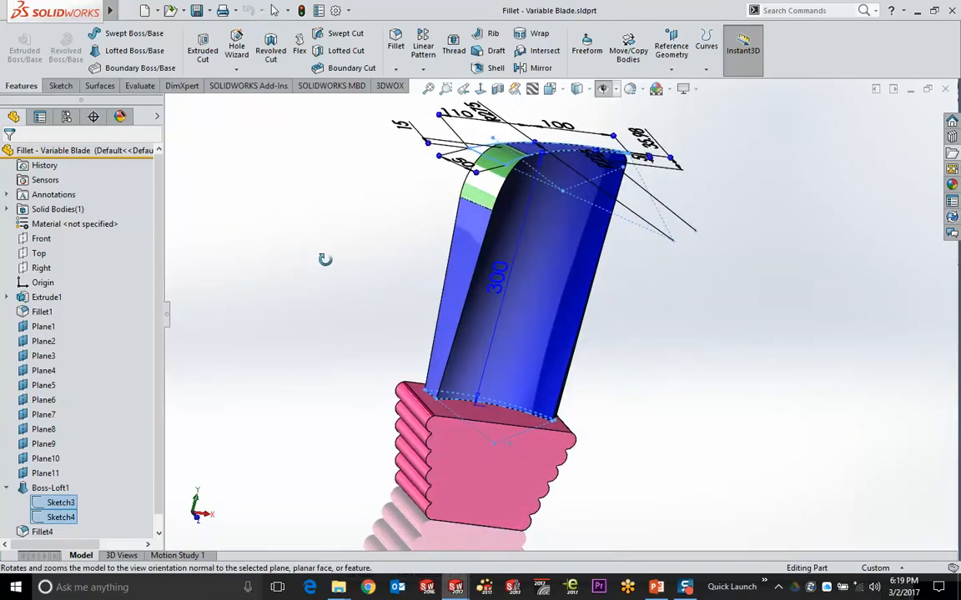
{"action": "mouse_move", "coordinate": [325, 259]}
{"action": "middle_mouse_down"}
{"action": "mouse_move", "coordinate": [285, 268]}
{"action": "mouse_move", "coordinate": [277, 289]}
{"action": "mouse_move", "coordinate": [259, 278]}
{"action": "middle_mouse_up"}
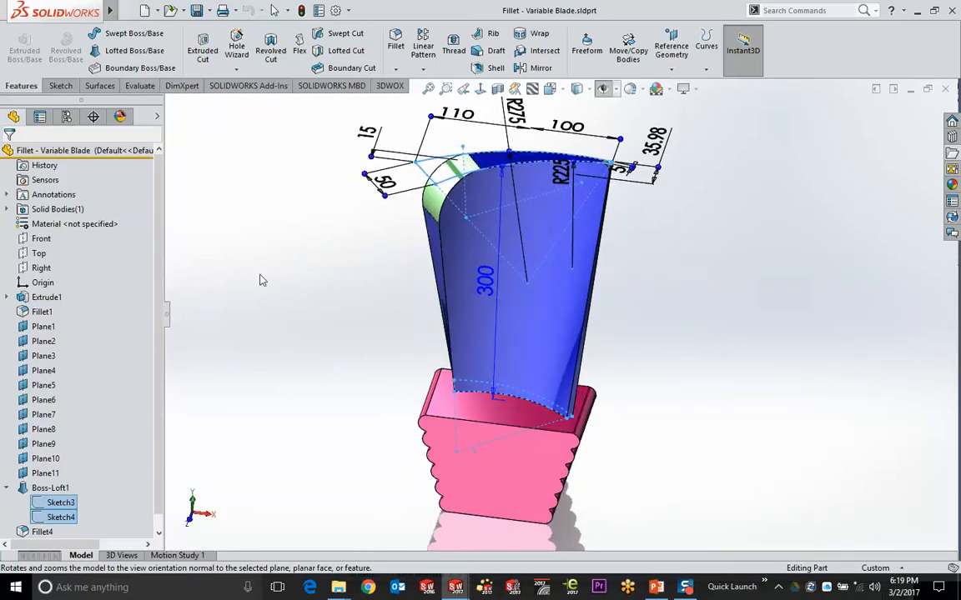
{"action": "left_click", "coordinate": [260, 274]}
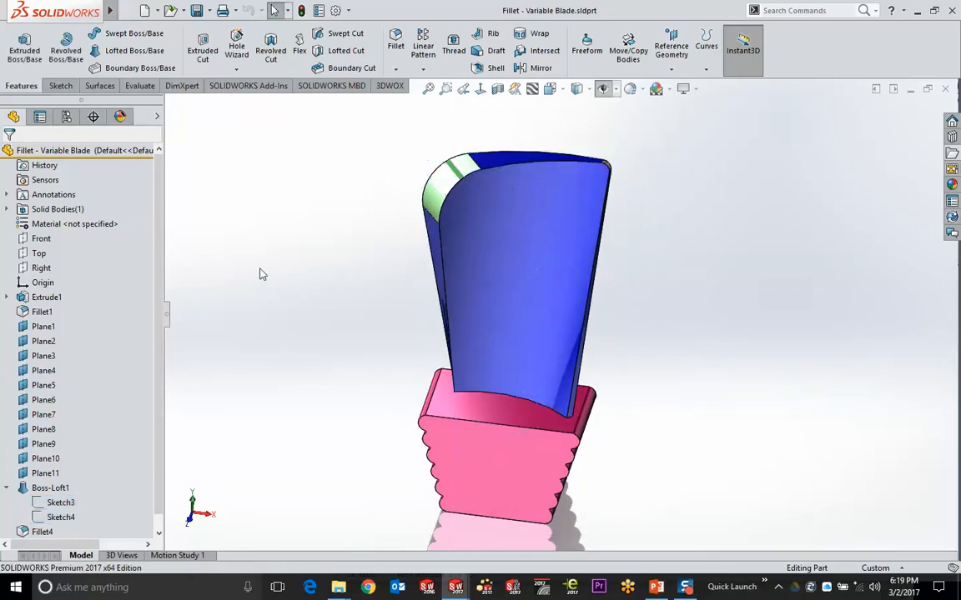
{"action": "left_click", "coordinate": [145, 10]}
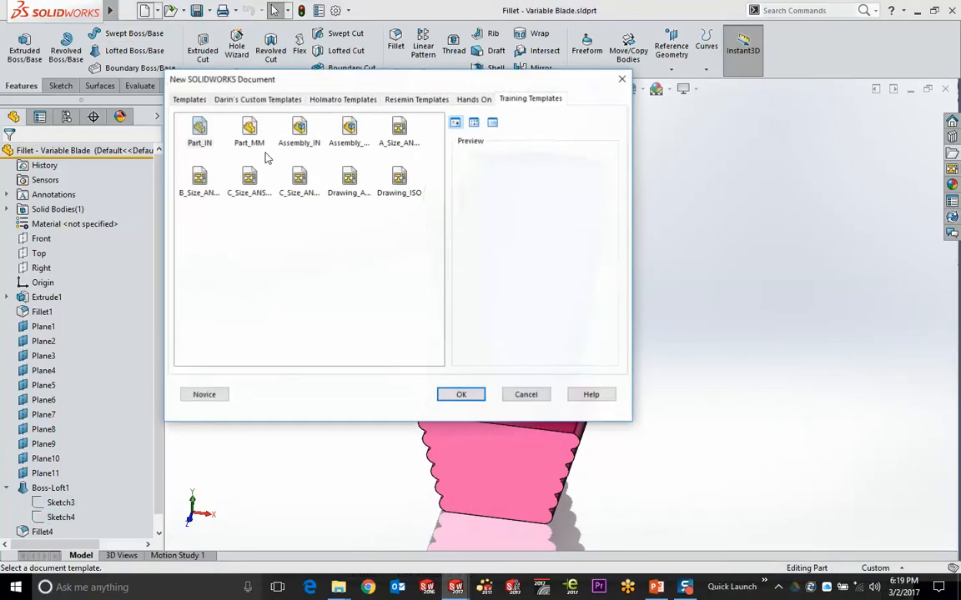
Create a Part_IN part, show the Front Plane, and drag out a 9.7873525in offset plane
{"action": "double_click", "coordinate": [198, 126]}
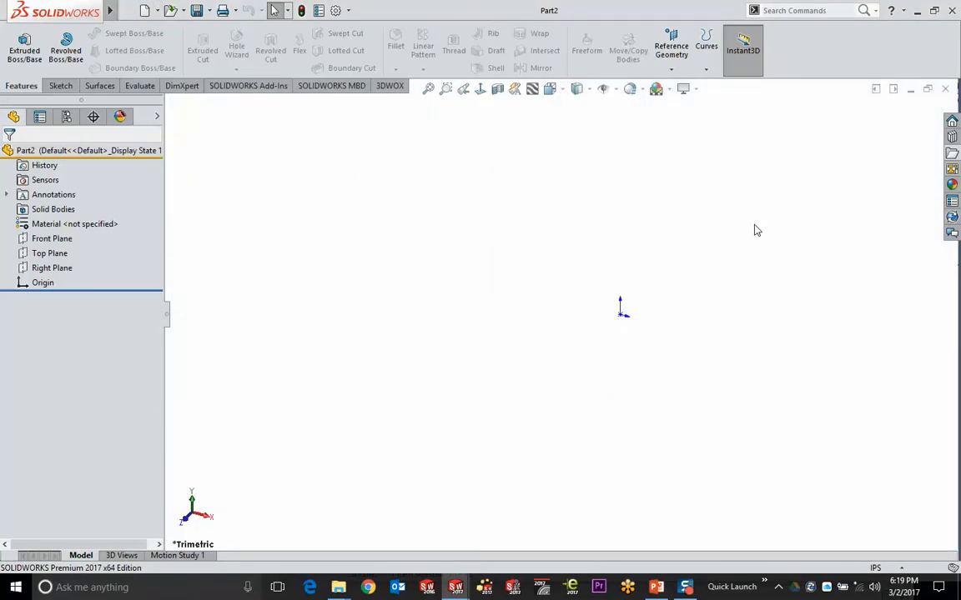
{"action": "left_click", "coordinate": [59, 238]}
{"action": "left_click", "coordinate": [94, 198]}
{"action": "scroll", "coordinate": [525, 200], "scroll_direction": "up", "scroll_amount": 3}
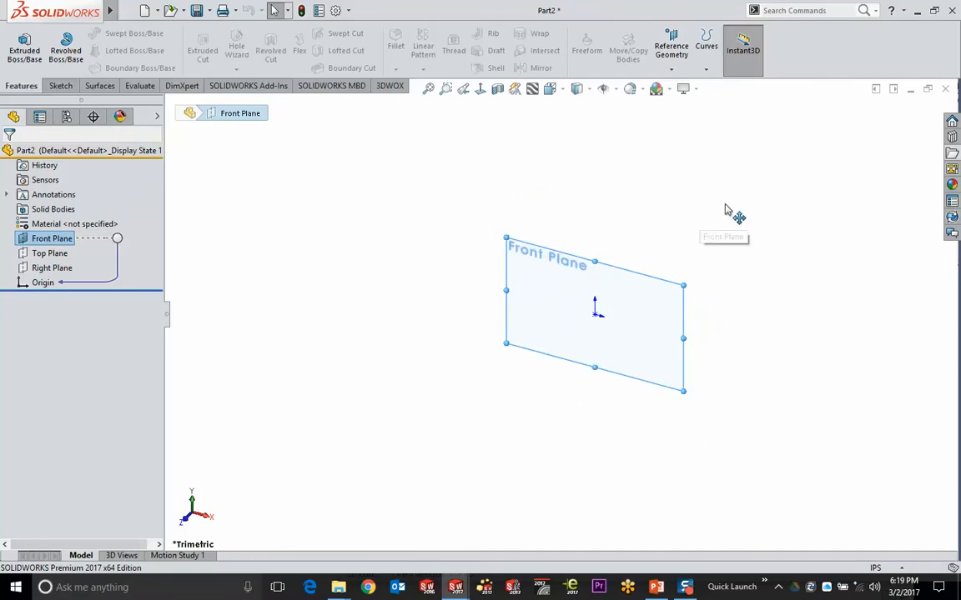
{"action": "mouse_move", "coordinate": [733, 213]}
{"action": "middle_mouse_down", "text": "ctrl"}
{"action": "mouse_move", "coordinate": [517, 287]}
{"action": "mouse_move", "coordinate": [495, 304]}
{"action": "middle_mouse_up", "text": "ctrl"}
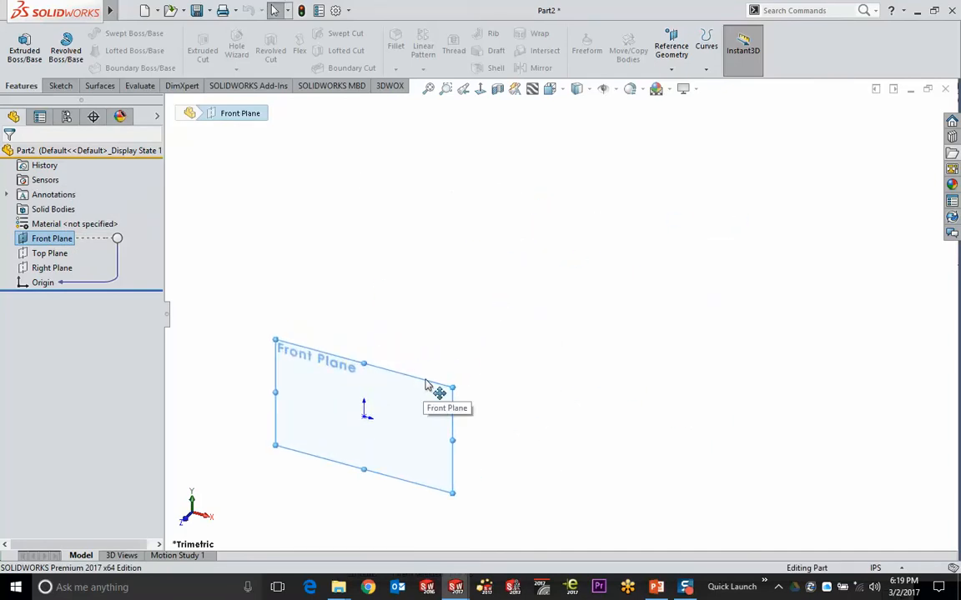
{"action": "left_click_drag", "start_coordinate": [425, 384], "coordinate": [568, 269], "text": "ctrl"}
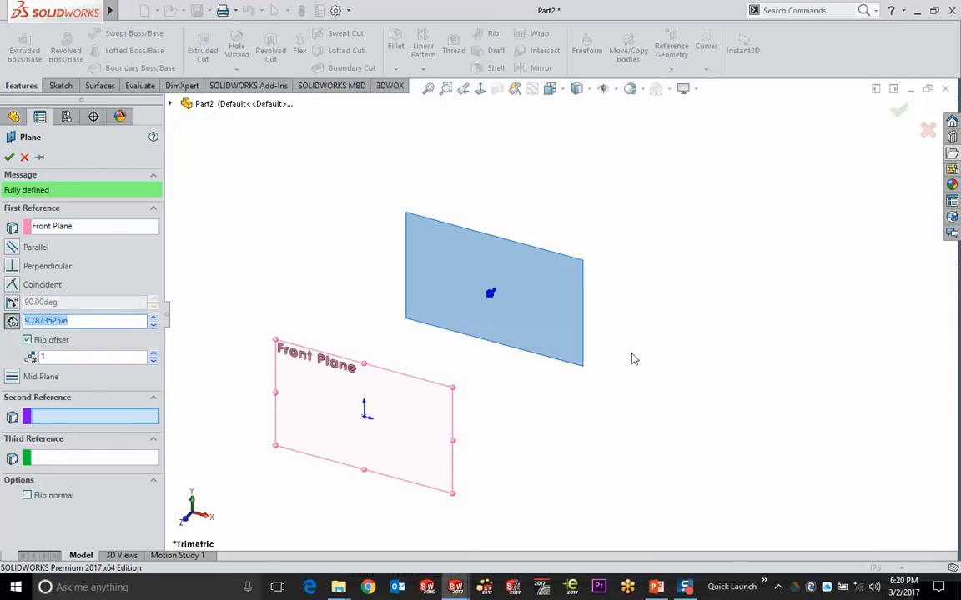
Create two offset planes, Plane1 and Plane2, spaced 9.7873525in beyond the Front Plane
{"action": "left_click", "coordinate": [154, 354]}
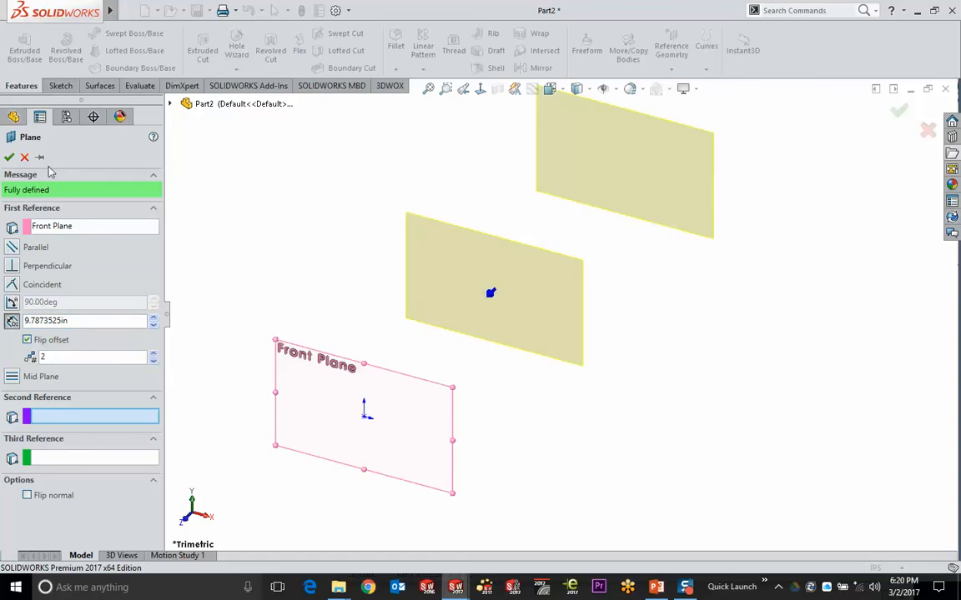
{"action": "left_click", "coordinate": [9, 157]}
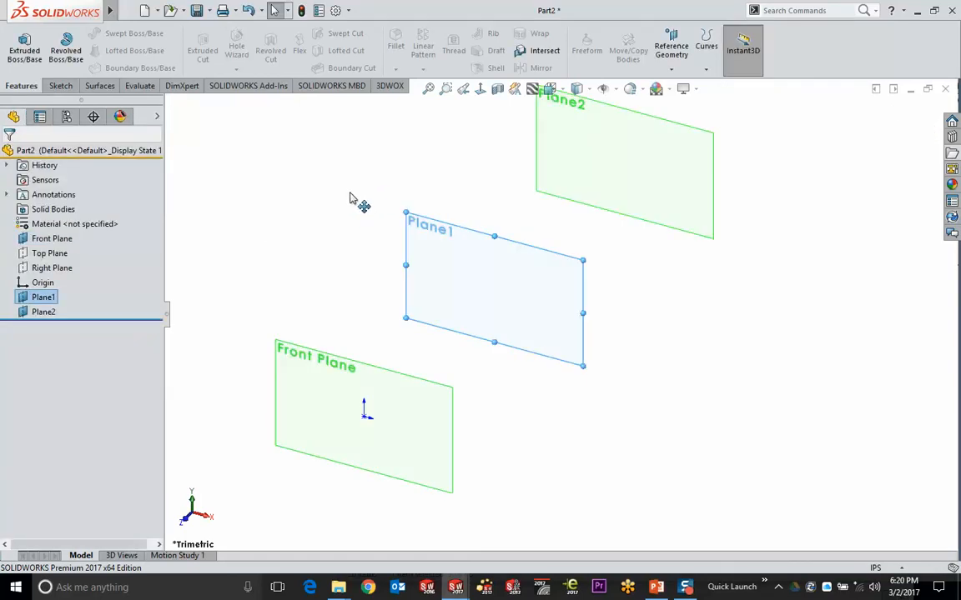
{"action": "middle_click_drag", "start_coordinate": [351, 199], "coordinate": [423, 267], "text": "ctrl"}
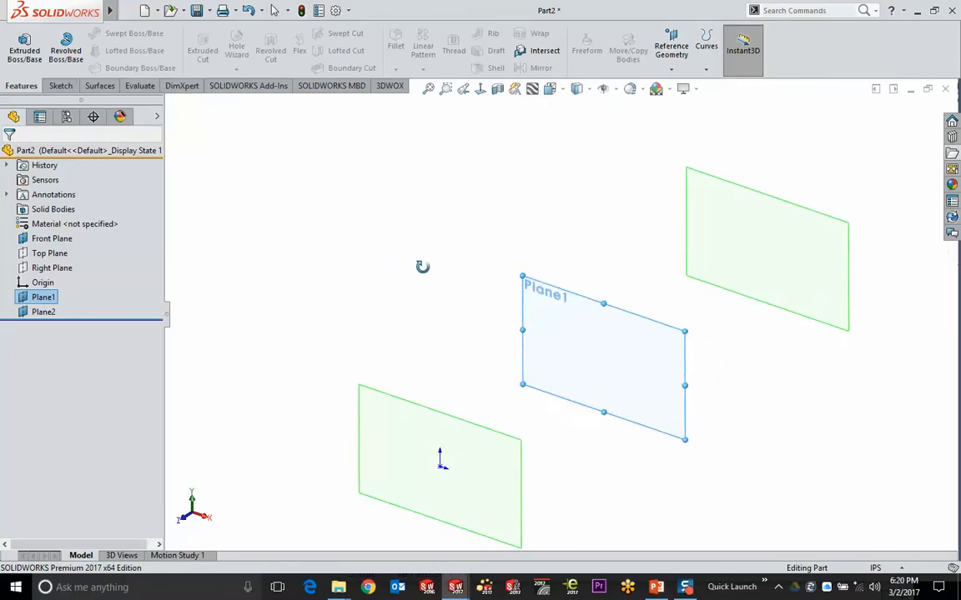
Start a new sketch on Plane2
{"action": "left_click", "coordinate": [450, 217]}
{"action": "key", "text": "ctrl+Left"}
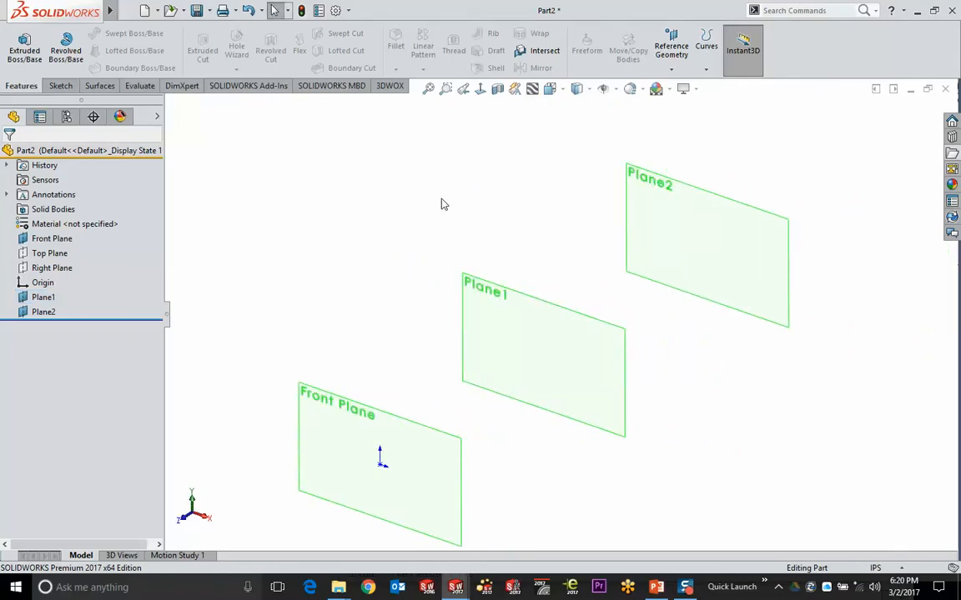
{"action": "left_click", "coordinate": [722, 199]}
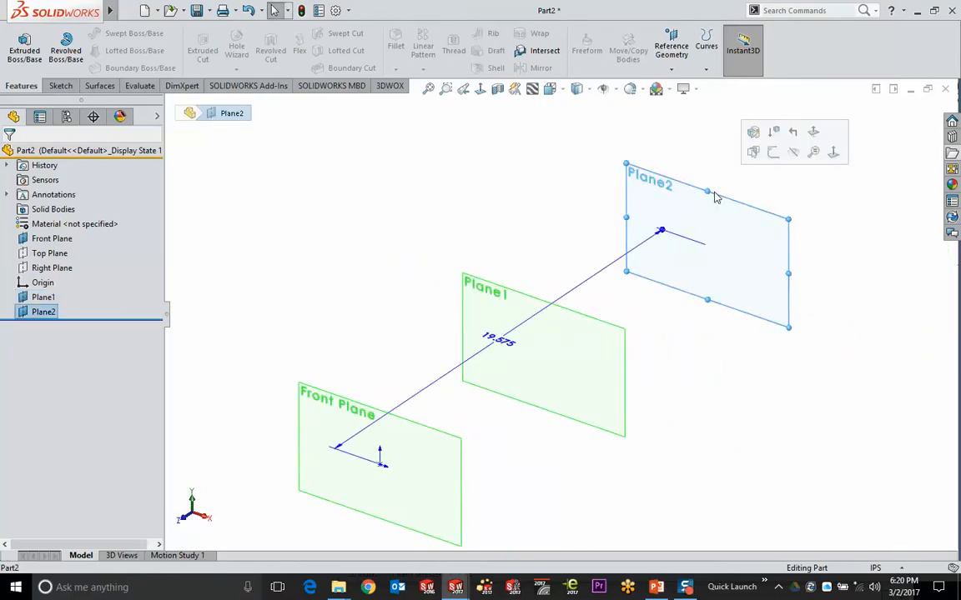
{"action": "left_click", "coordinate": [773, 152]}
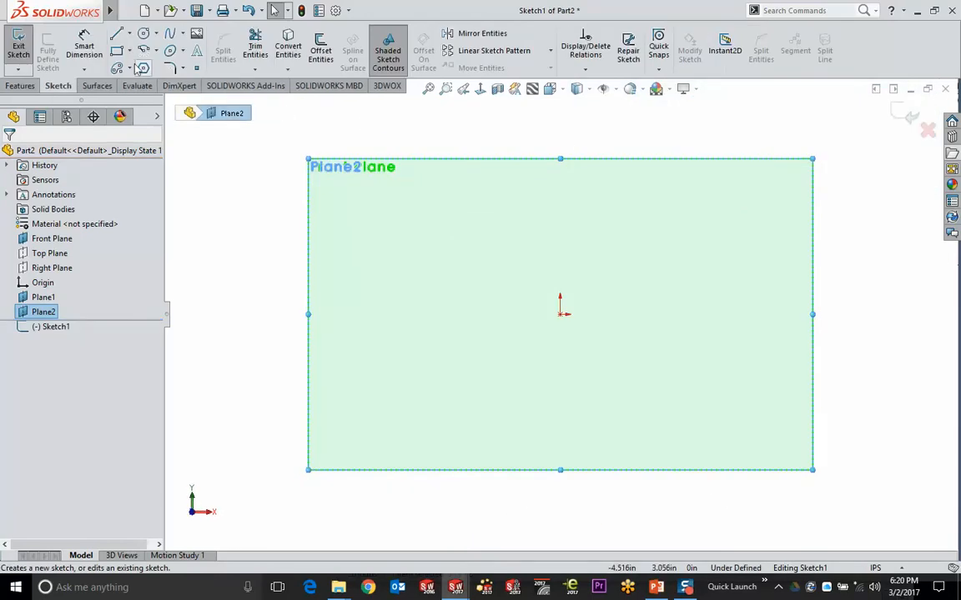
Draw a straight line from the origin out to the right
{"action": "left_click", "coordinate": [117, 36]}
{"action": "left_click", "coordinate": [562, 314]}
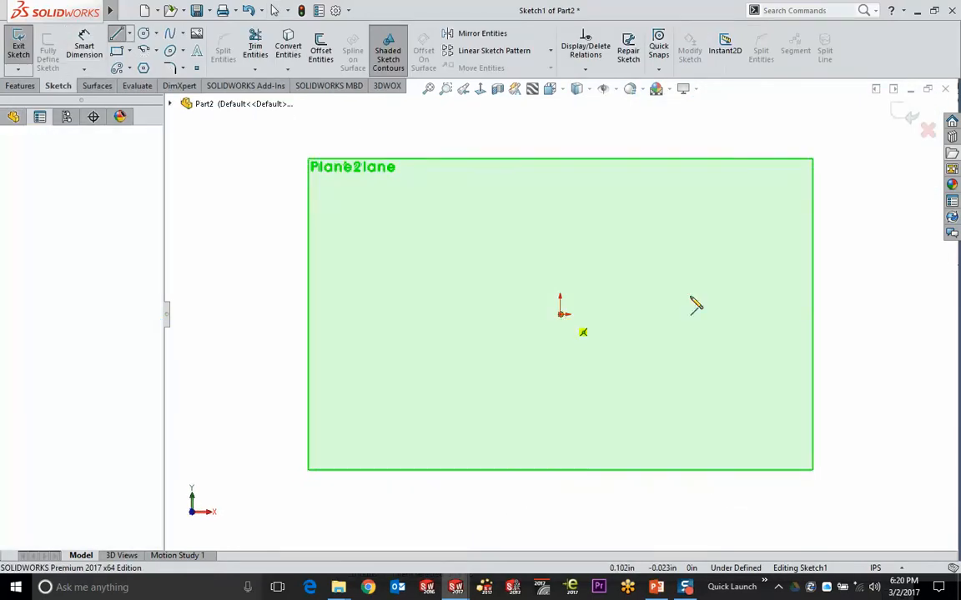
{"action": "double_click", "coordinate": [748, 291]}
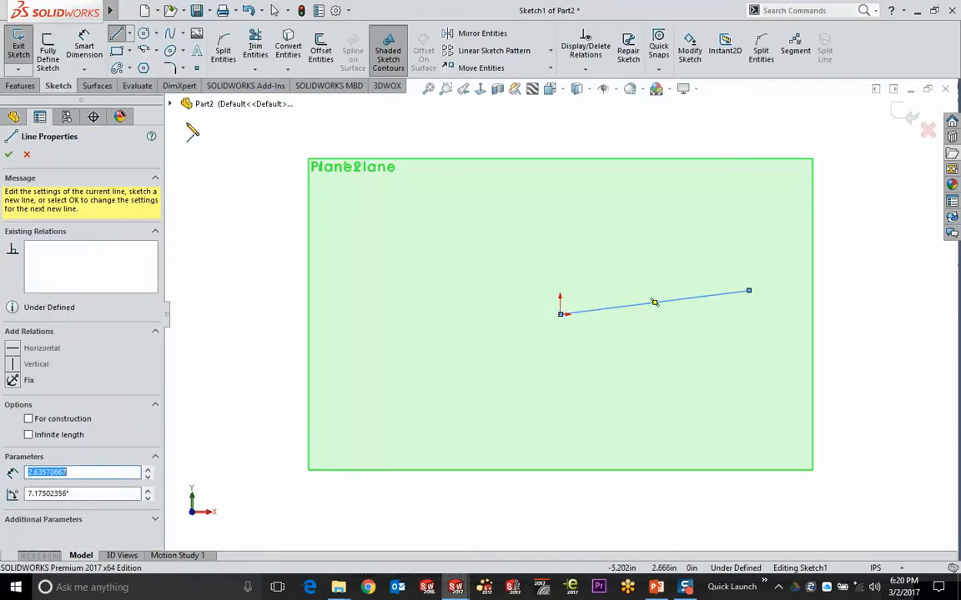
Draw a wavy spline from the line's end around and back to the origin, closing the profile
{"action": "left_click", "coordinate": [170, 34]}
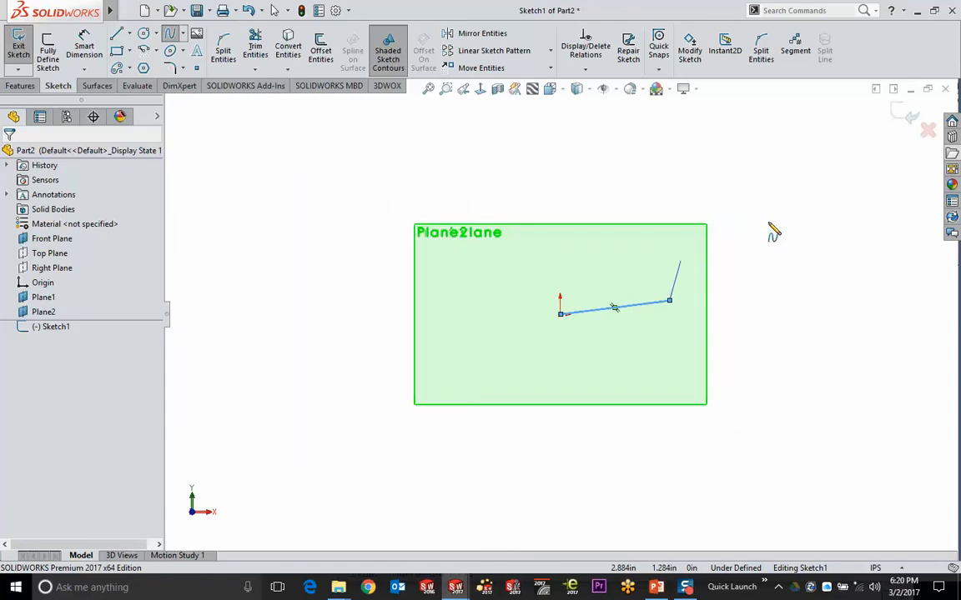
{"action": "left_click", "coordinate": [748, 291]}
{"action": "scroll", "coordinate": [768, 242], "scroll_direction": "up", "scroll_amount": 3}
{"action": "left_click", "coordinate": [706, 190]}
{"action": "left_click", "coordinate": [663, 175]}
{"action": "left_click", "coordinate": [661, 141]}
{"action": "left_click", "coordinate": [602, 135]}
{"action": "left_click", "coordinate": [560, 114]}
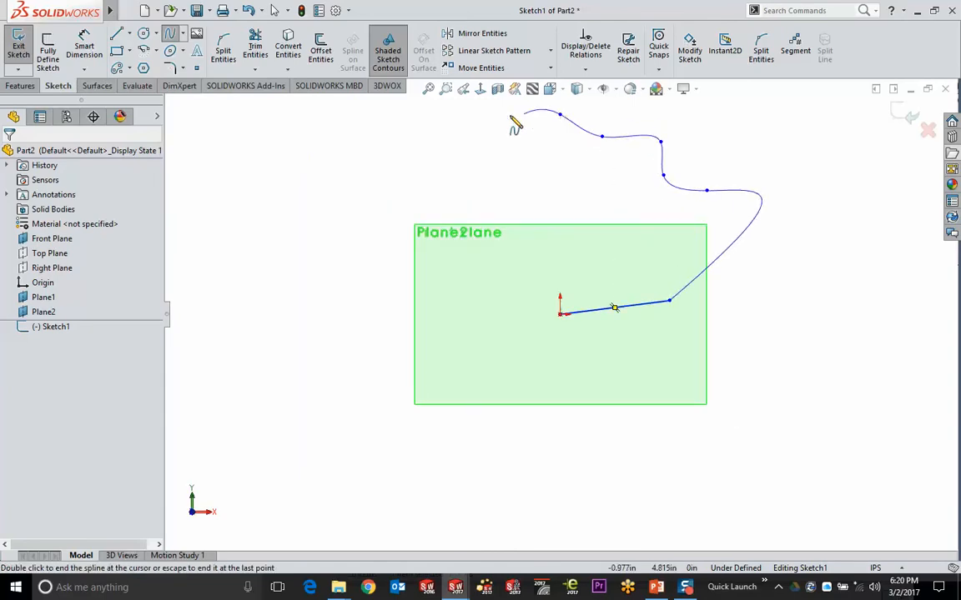
{"action": "left_click", "coordinate": [501, 123]}
{"action": "left_click", "coordinate": [536, 174]}
{"action": "left_click", "coordinate": [511, 236]}
{"action": "left_click", "coordinate": [538, 270]}
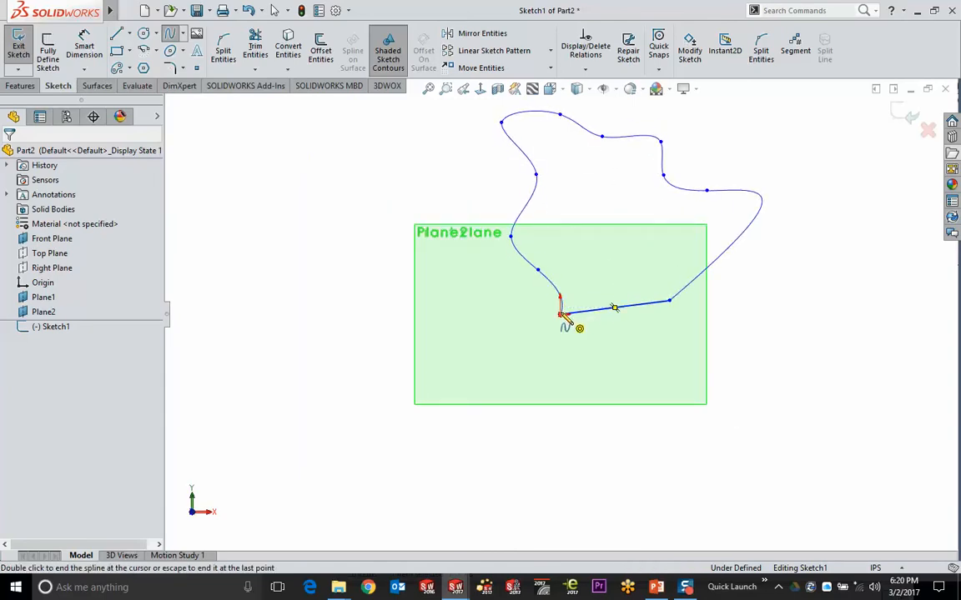
{"action": "double_click", "coordinate": [561, 314]}
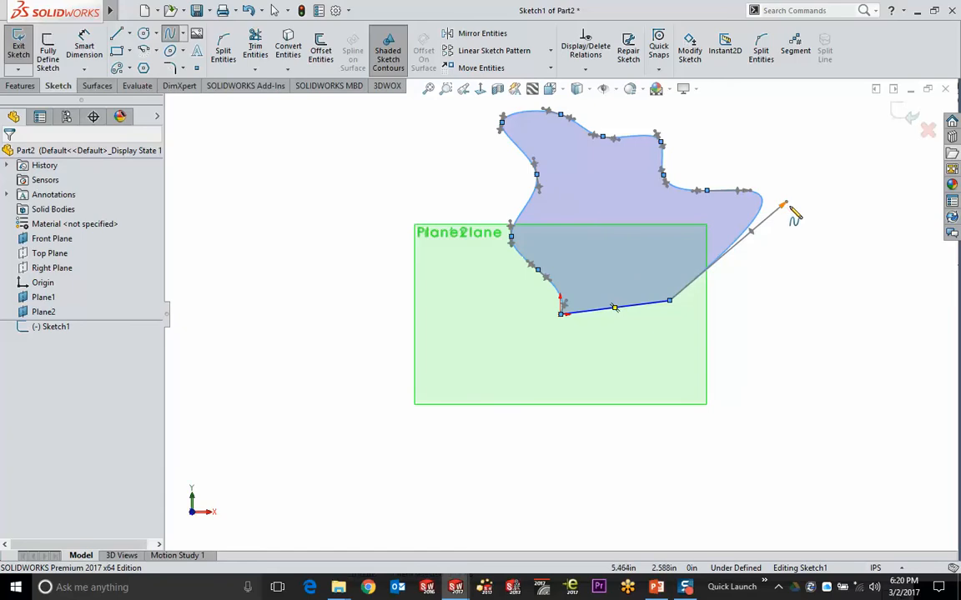
{"action": "key", "text": "Escape"}
Reshape the spline end, undo the over-defining edit, and exit the Plane2 sketch
{"action": "left_click_drag", "start_coordinate": [786, 205], "coordinate": [692, 247]}
{"action": "left_click_drag", "start_coordinate": [732, 202], "coordinate": [750, 205]}
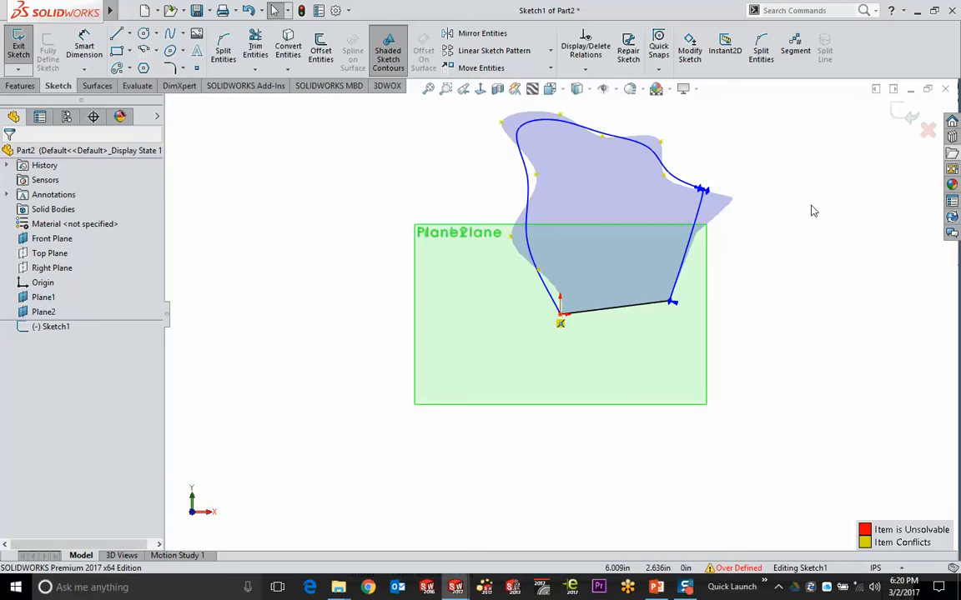
{"action": "key", "text": "ctrl+z"}
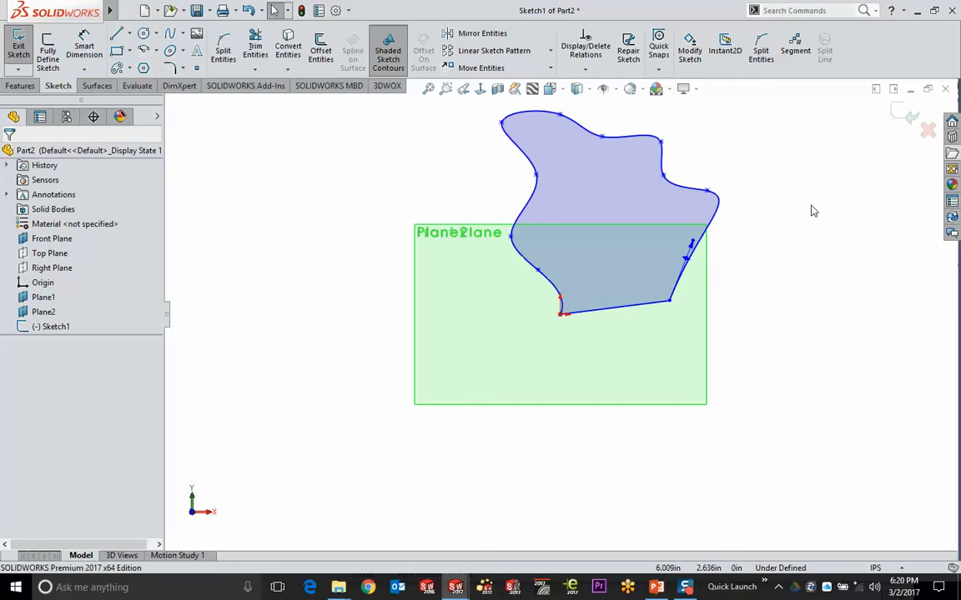
{"action": "key", "text": "ctrl+b"}
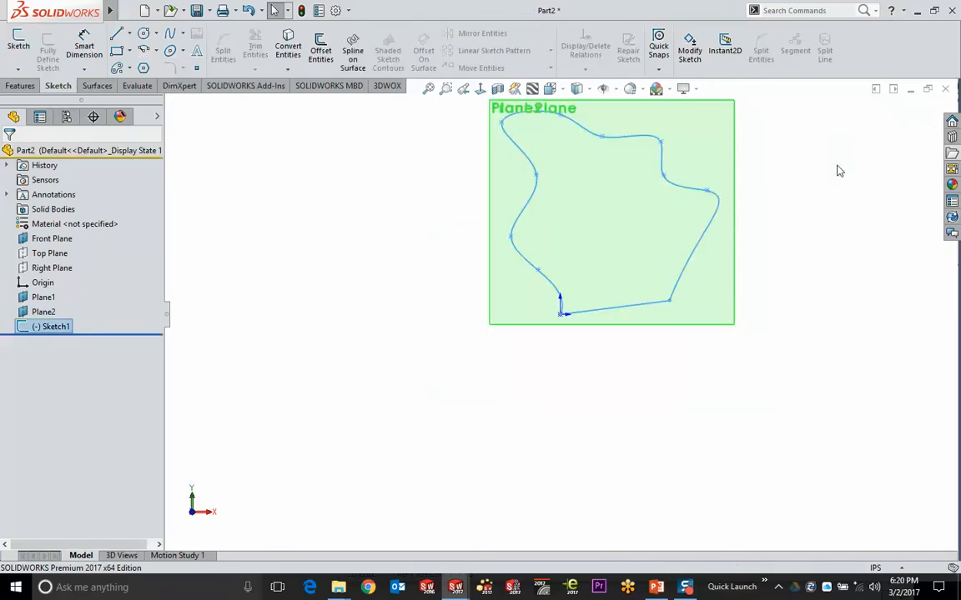
{"action": "middle_click_drag", "start_coordinate": [810, 221], "coordinate": [768, 273]}
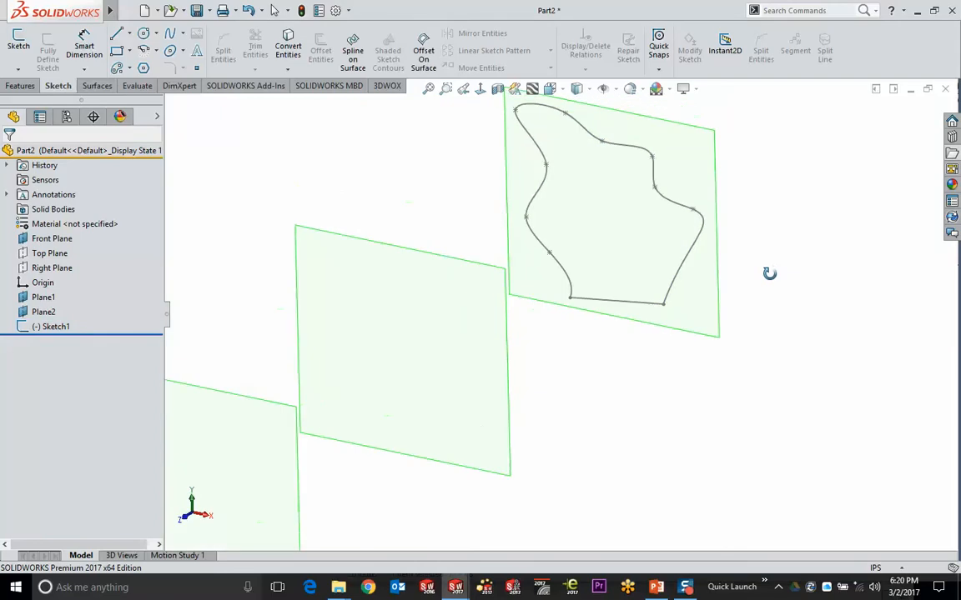
Start a sketch on Plane1 and draw a short line out from the origin
{"action": "left_click", "coordinate": [420, 262]}
{"action": "left_click", "coordinate": [479, 205]}
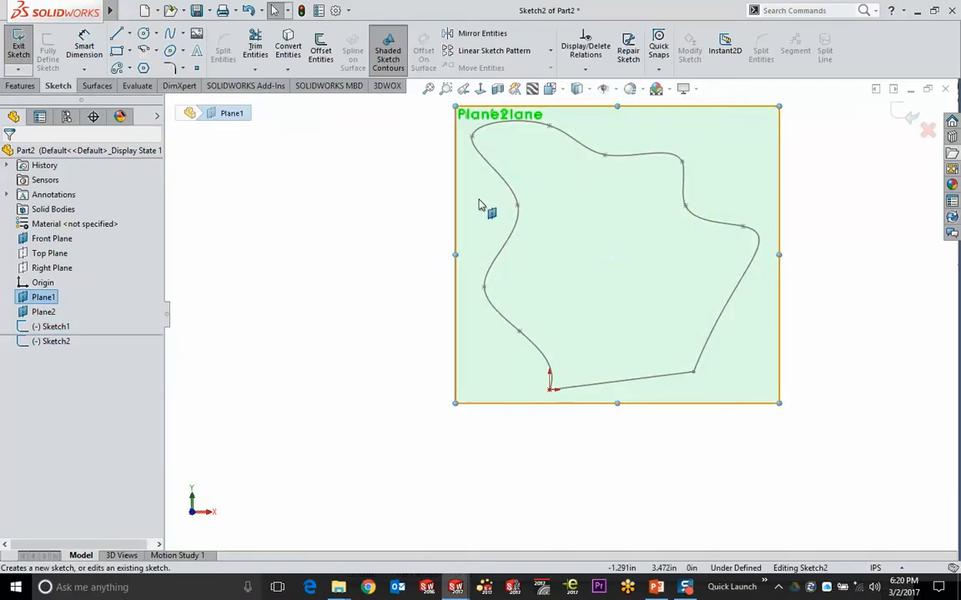
{"action": "left_click", "coordinate": [117, 33]}
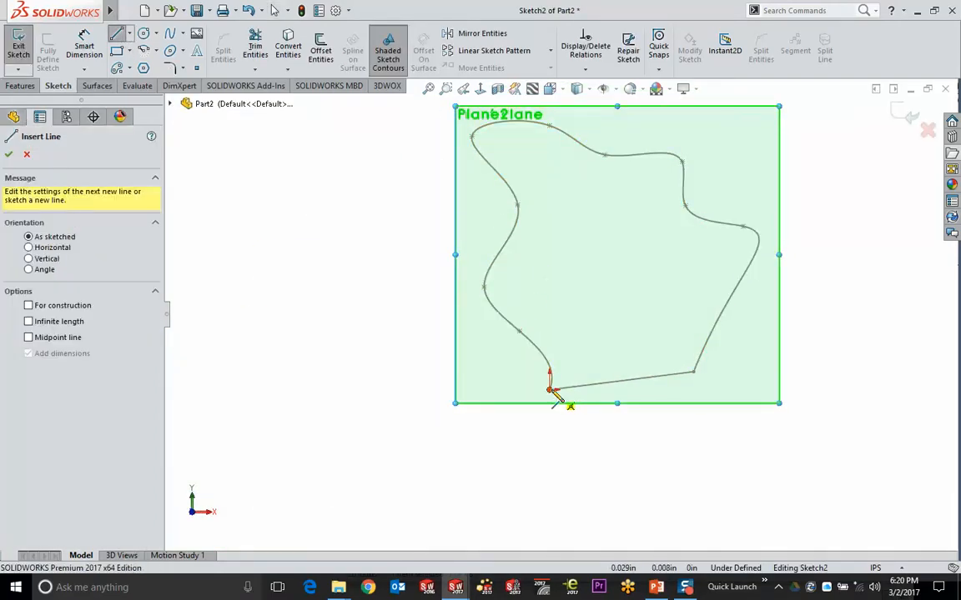
{"action": "mouse_move", "coordinate": [550, 389]}
{"action": "left_mouse_down"}
{"action": "mouse_move", "coordinate": [729, 427]}
{"action": "mouse_move", "coordinate": [697, 410]}
{"action": "left_mouse_up"}
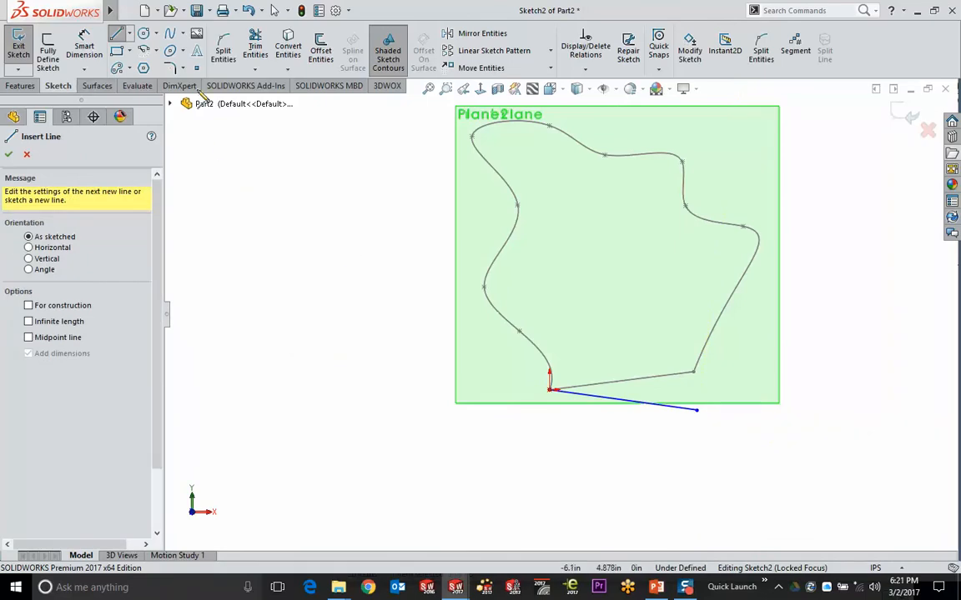
Draw a freeform spline from the line's far end around the top and back to the origin
{"action": "left_click", "coordinate": [171, 33]}
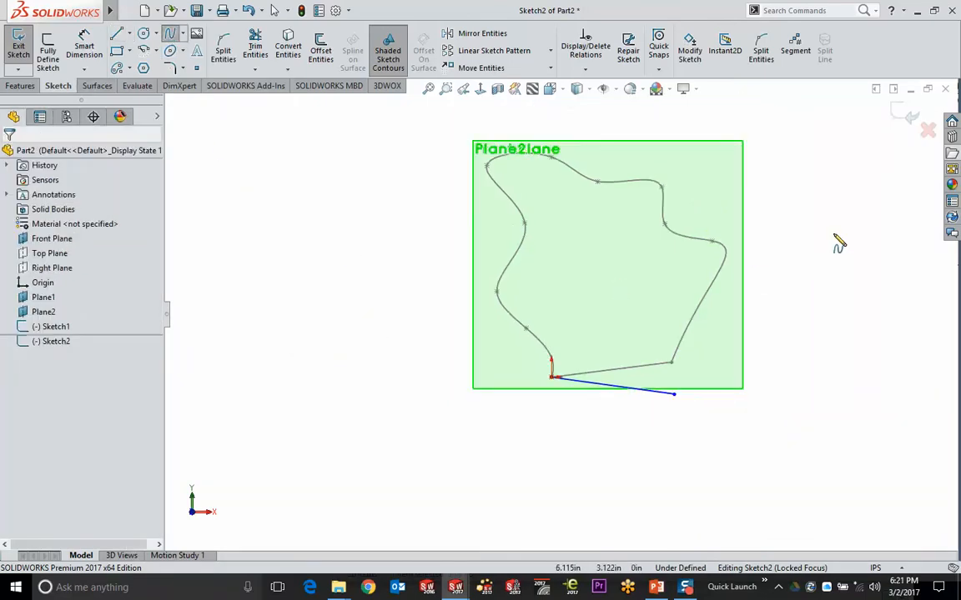
{"action": "middle_click_drag", "start_coordinate": [836, 242], "coordinate": [787, 323], "text": "ctrl"}
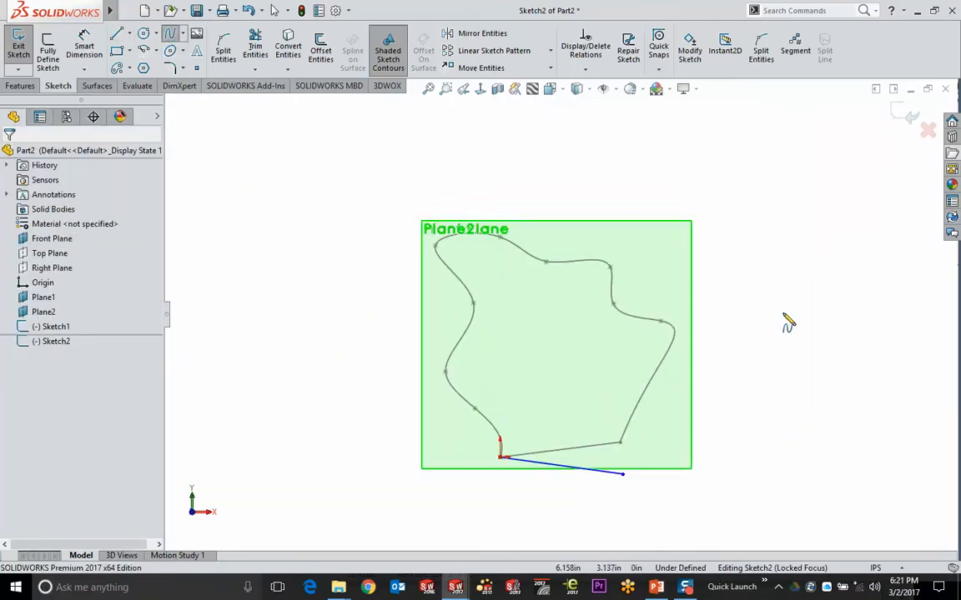
{"action": "left_click", "coordinate": [623, 474]}
{"action": "left_click", "coordinate": [654, 426]}
{"action": "left_click", "coordinate": [675, 405]}
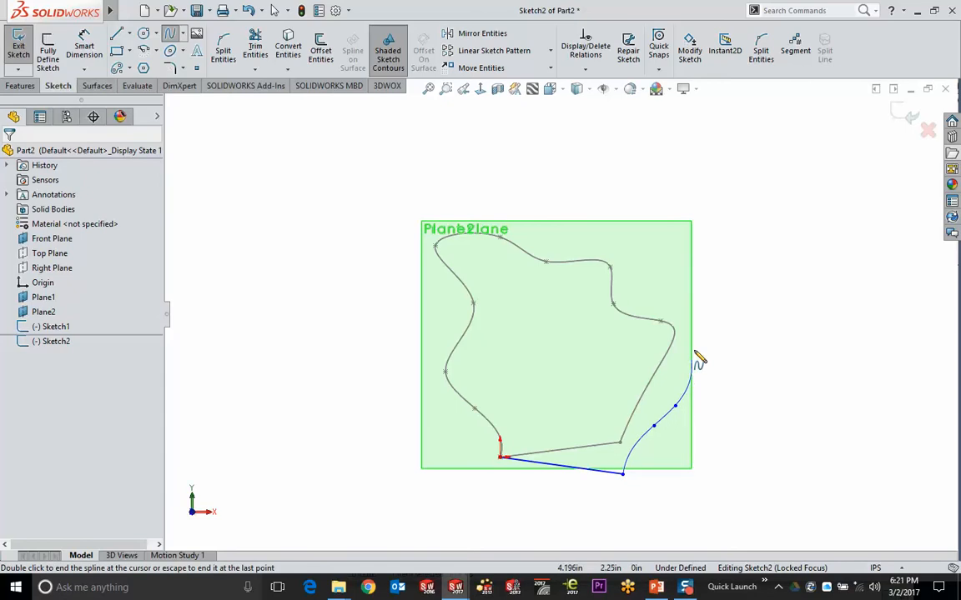
{"action": "left_click", "coordinate": [692, 354]}
{"action": "left_click", "coordinate": [696, 299]}
{"action": "left_click", "coordinate": [689, 256]}
{"action": "left_click", "coordinate": [657, 212]}
{"action": "left_click", "coordinate": [630, 182]}
{"action": "left_click", "coordinate": [436, 172]}
{"action": "left_click", "coordinate": [427, 181]}
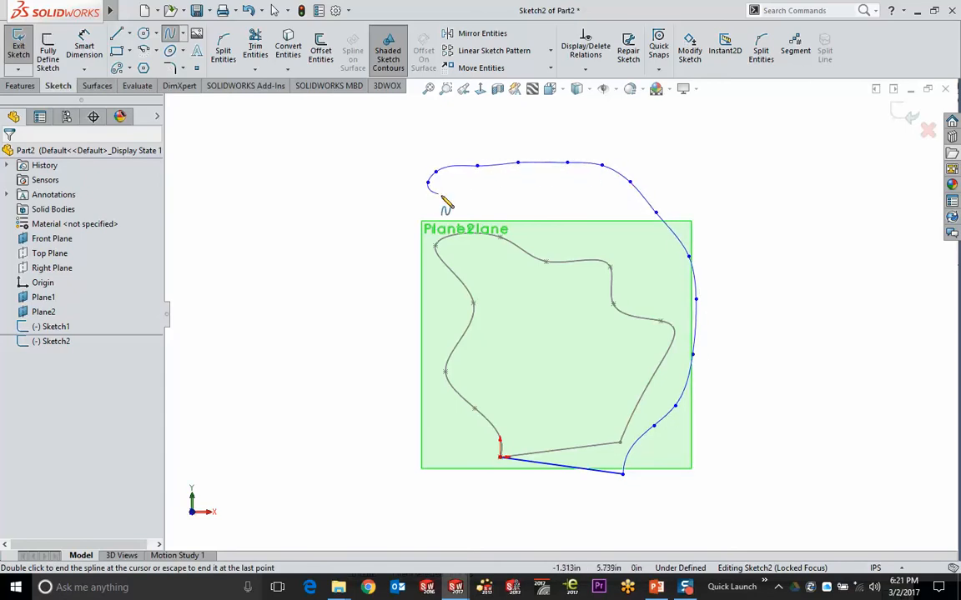
{"action": "left_click", "coordinate": [440, 193]}
{"action": "left_click", "coordinate": [454, 204]}
{"action": "left_click", "coordinate": [510, 278]}
{"action": "left_click", "coordinate": [518, 299]}
{"action": "left_click", "coordinate": [515, 328]}
{"action": "left_click", "coordinate": [506, 361]}
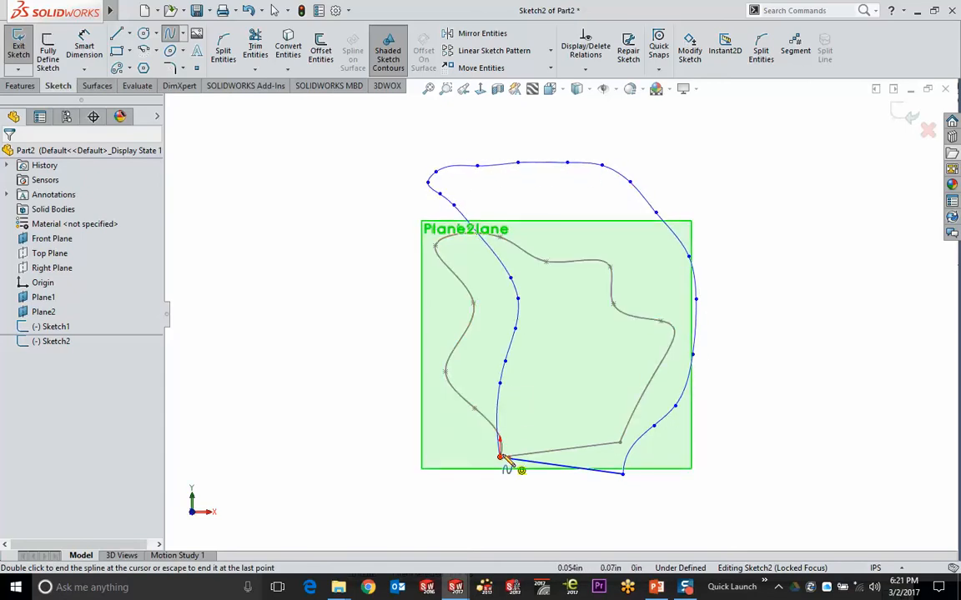
{"action": "left_click", "coordinate": [500, 457]}
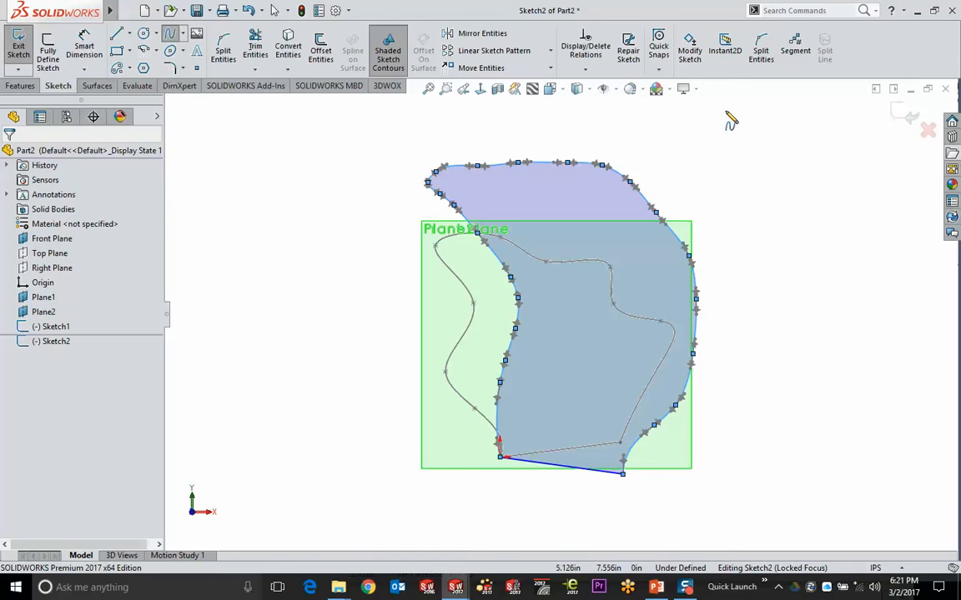
{"action": "key", "text": "Escape"}
Toggle Shaded Sketch Contours off and back on, then exit the Plane1 sketch
{"action": "left_click", "coordinate": [386, 60]}
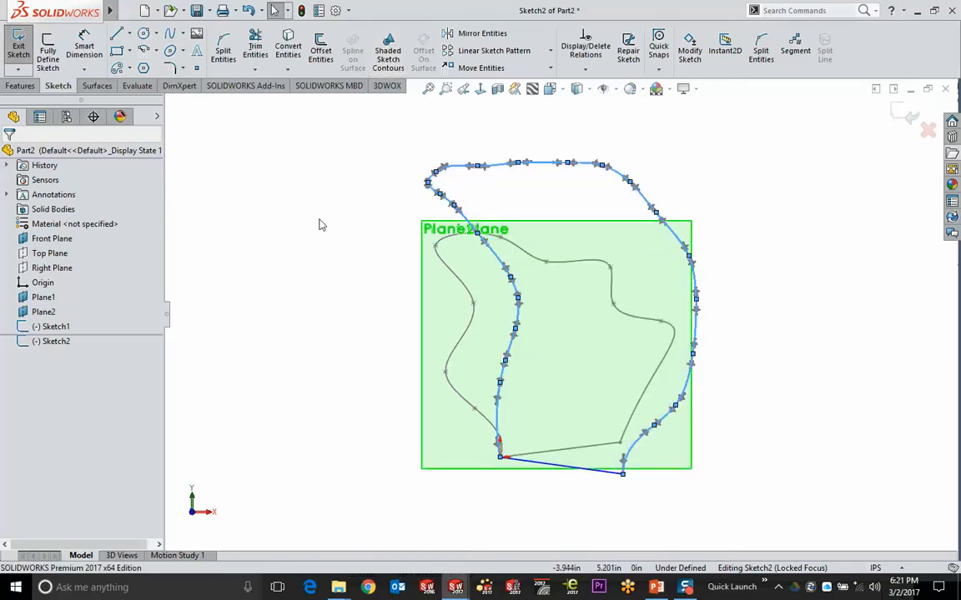
{"action": "left_click", "coordinate": [387, 55]}
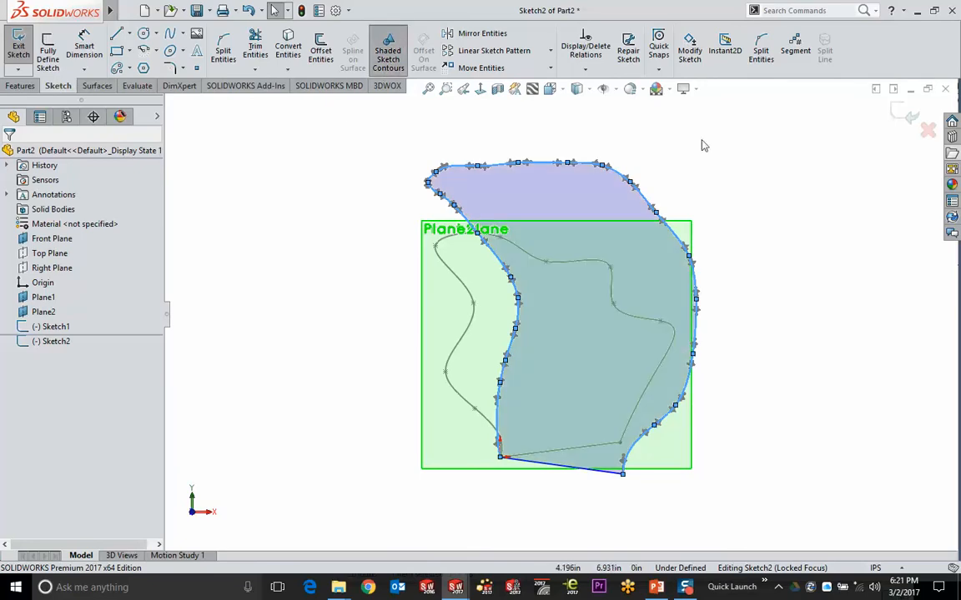
{"action": "left_click", "coordinate": [906, 112]}
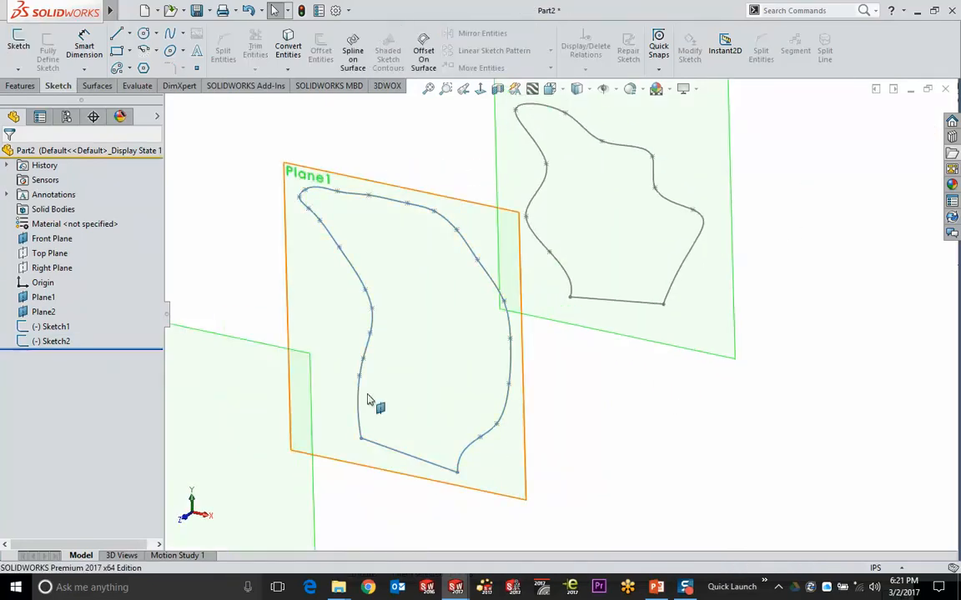
{"action": "left_click", "coordinate": [214, 333]}
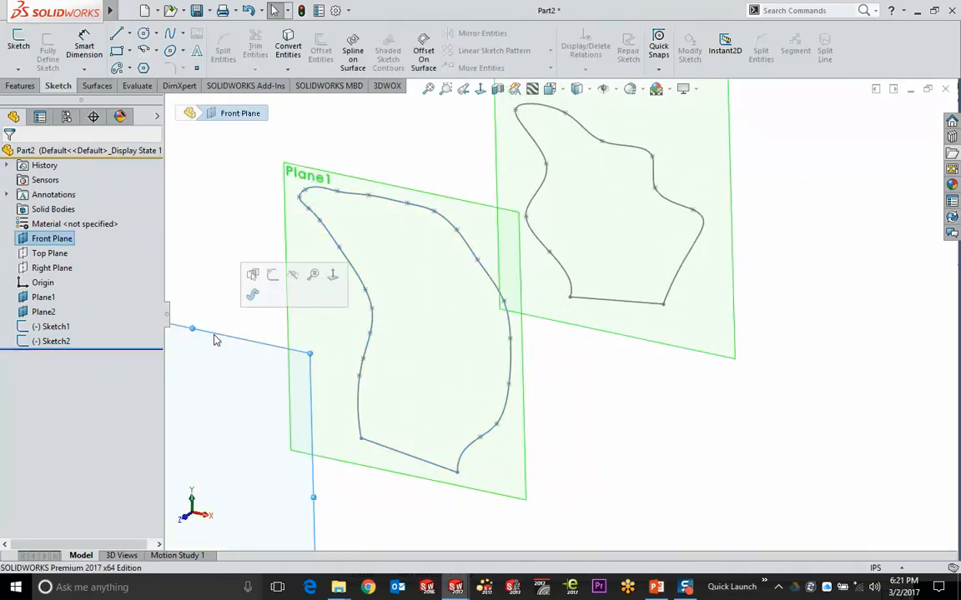
Start a Front Plane sketch and draw a vertical straight slot
{"action": "left_click", "coordinate": [273, 276]}
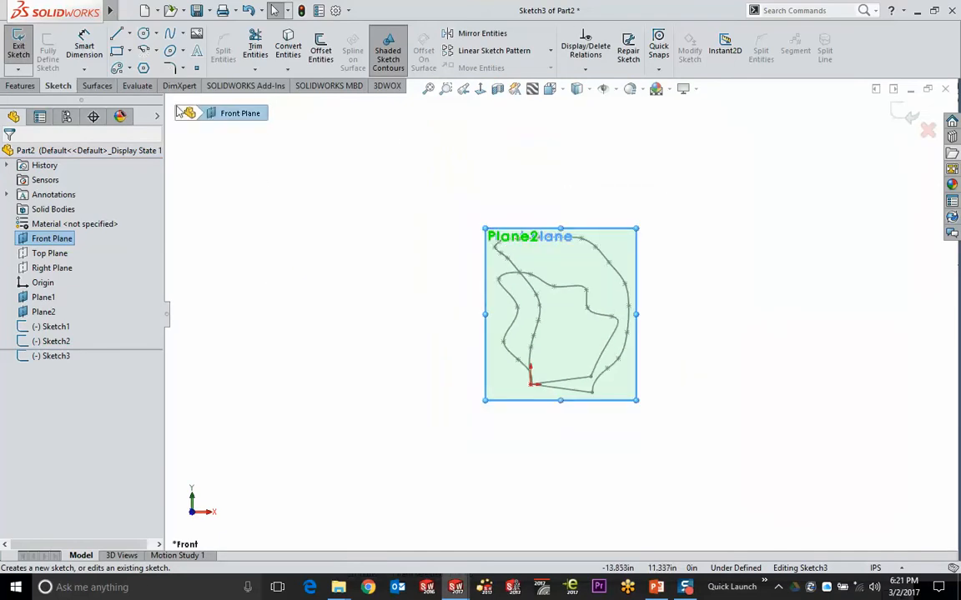
{"action": "left_click", "coordinate": [129, 69]}
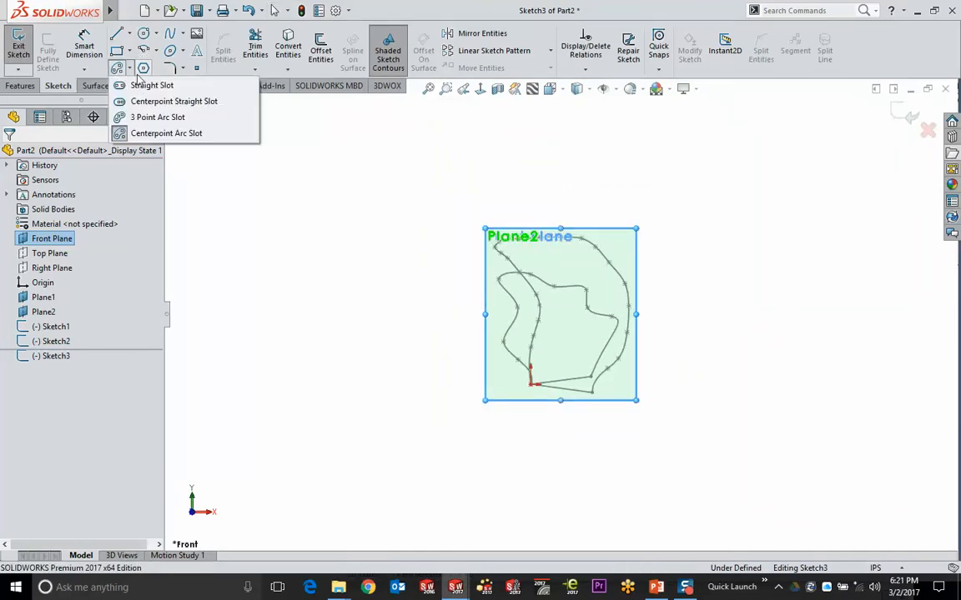
{"action": "left_click", "coordinate": [132, 86]}
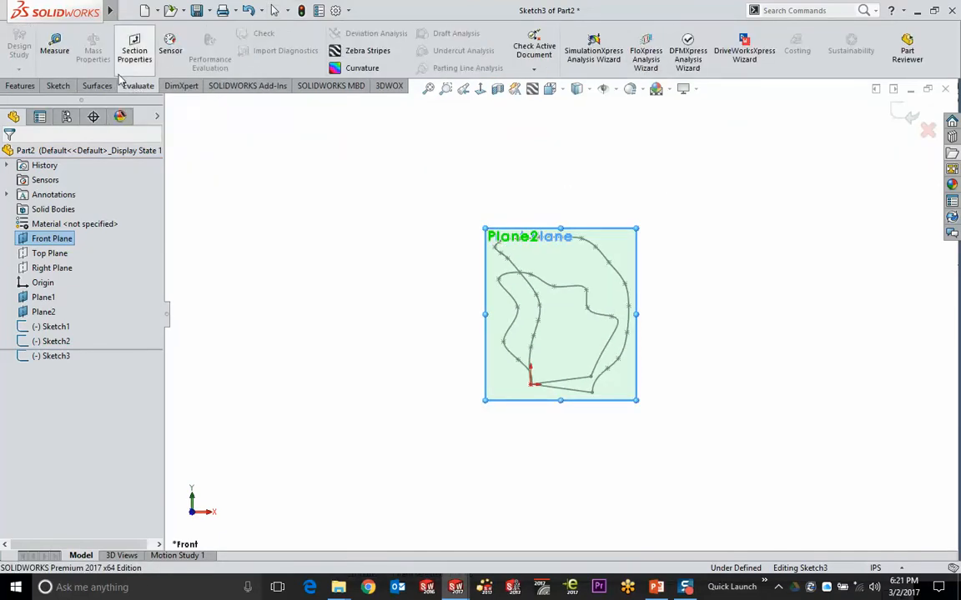
{"action": "left_click", "coordinate": [58, 86]}
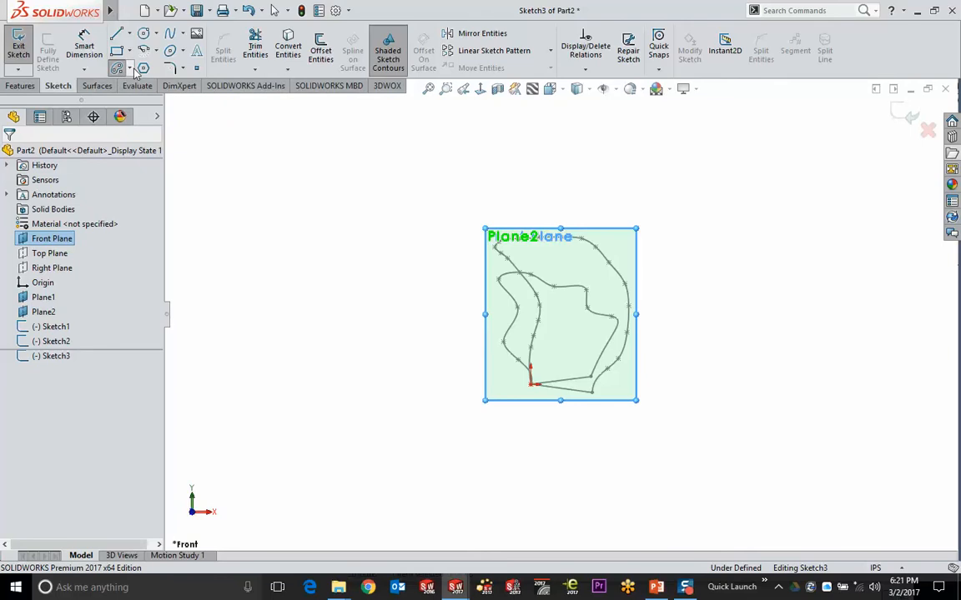
{"action": "left_click", "coordinate": [130, 69]}
{"action": "left_click", "coordinate": [167, 86]}
{"action": "left_click", "coordinate": [311, 193]}
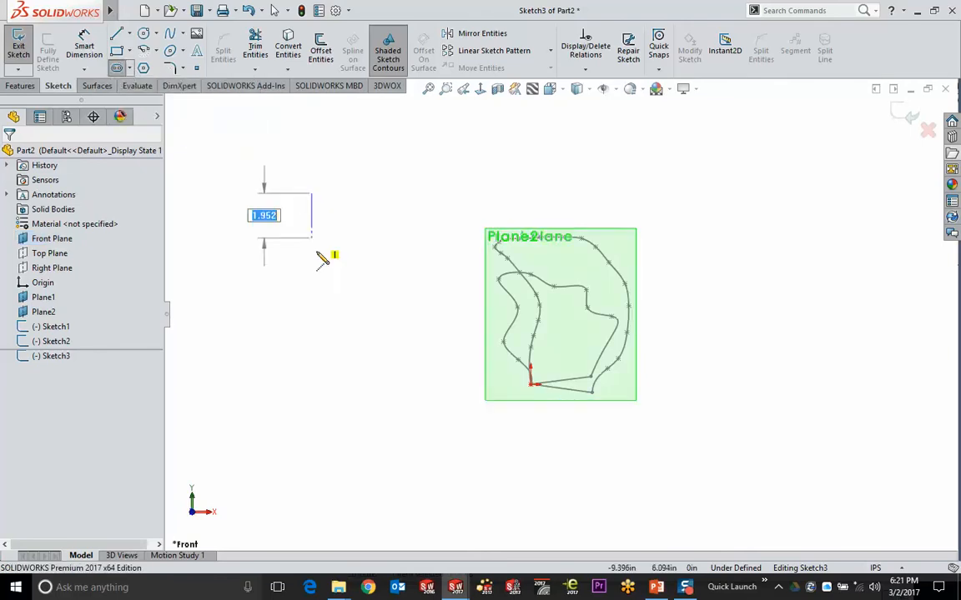
{"action": "left_click", "coordinate": [311, 338]}
{"action": "left_click", "coordinate": [346, 337]}
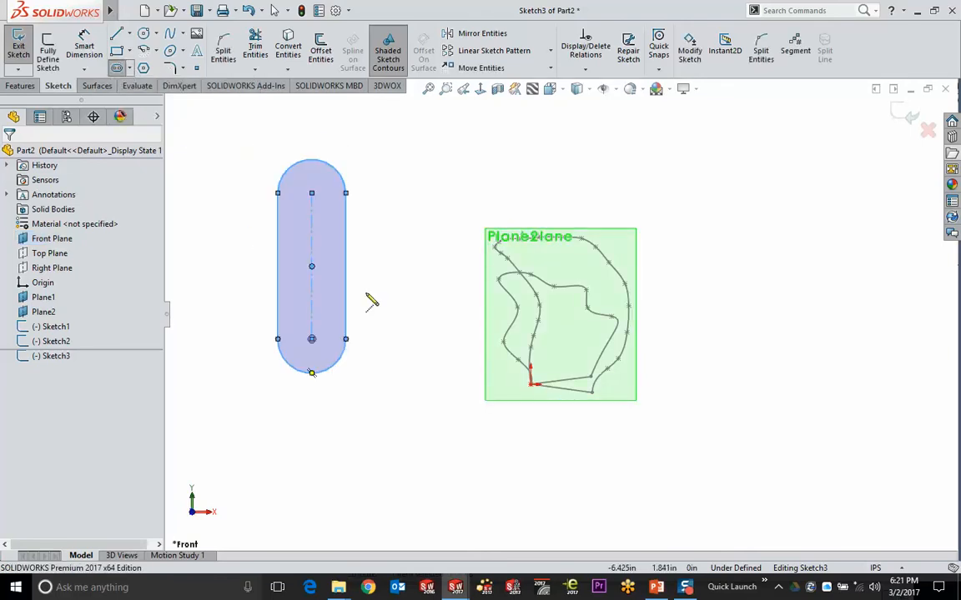
Draw a small circle centred on the slot's lower arc
{"action": "left_click", "coordinate": [144, 33]}
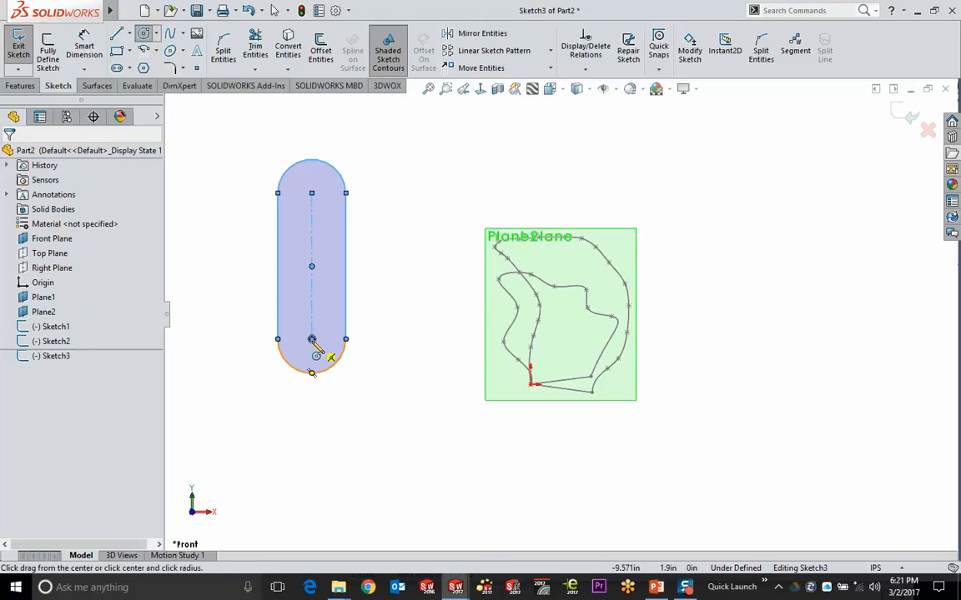
{"action": "left_click_drag", "start_coordinate": [311, 338], "coordinate": [328, 350]}
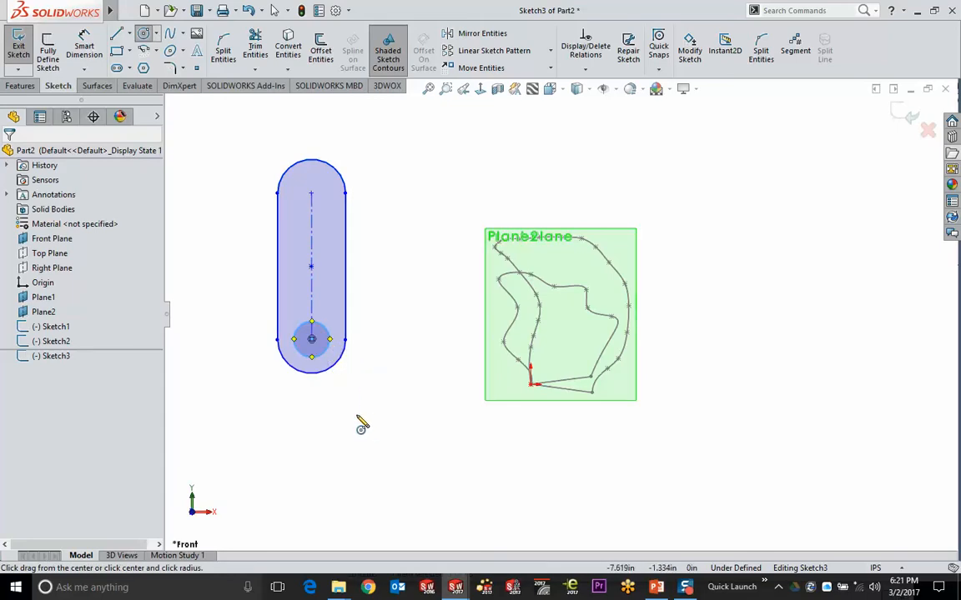
{"action": "key", "text": "Escape"}
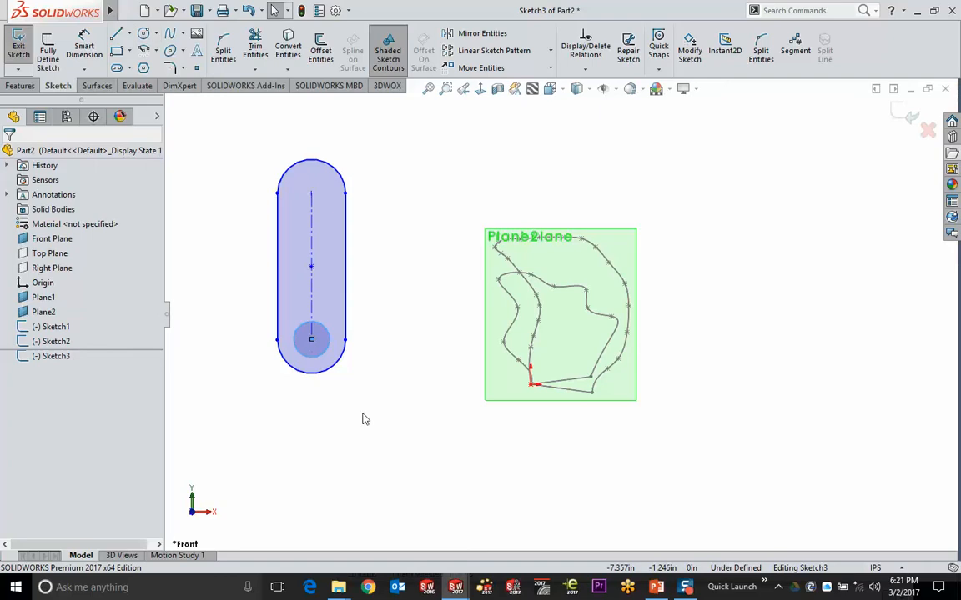
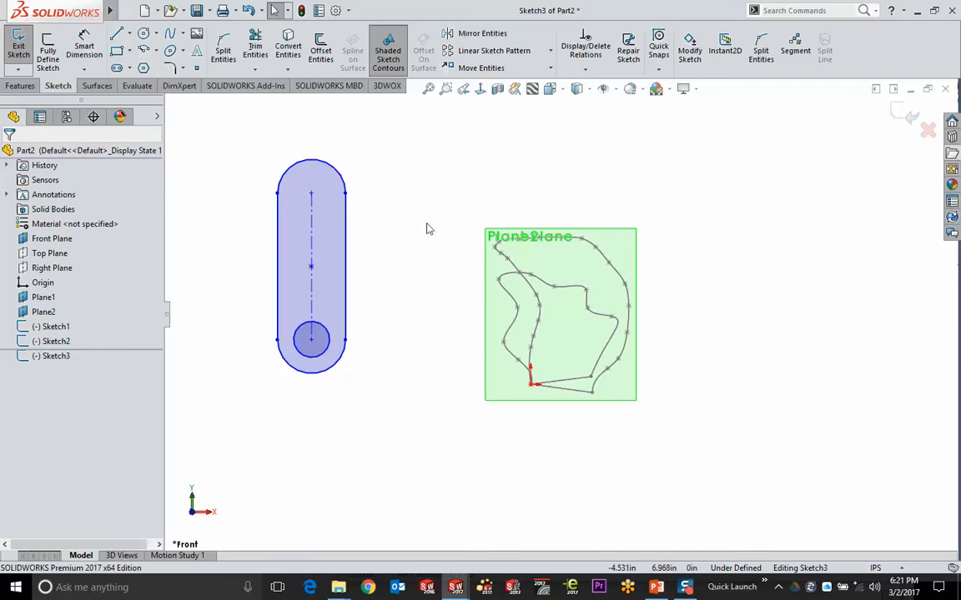
Nudge the slot sketch left of the Plane2 profile, then start offsetting its outline
{"action": "mouse_move", "coordinate": [328, 185]}
{"action": "left_mouse_down"}
{"action": "mouse_move", "coordinate": [378, 174]}
{"action": "mouse_move", "coordinate": [655, 166]}
{"action": "mouse_move", "coordinate": [897, 232]}
{"action": "mouse_move", "coordinate": [885, 339]}
{"action": "mouse_move", "coordinate": [867, 347]}
{"action": "mouse_move", "coordinate": [799, 252]}
{"action": "mouse_move", "coordinate": [607, 171]}
{"action": "mouse_move", "coordinate": [339, 216]}
{"action": "mouse_move", "coordinate": [473, 342]}
{"action": "mouse_move", "coordinate": [417, 176]}
{"action": "mouse_move", "coordinate": [329, 142]}
{"action": "left_mouse_up"}
{"action": "left_click", "coordinate": [395, 62]}
{"action": "left_click", "coordinate": [388, 51]}
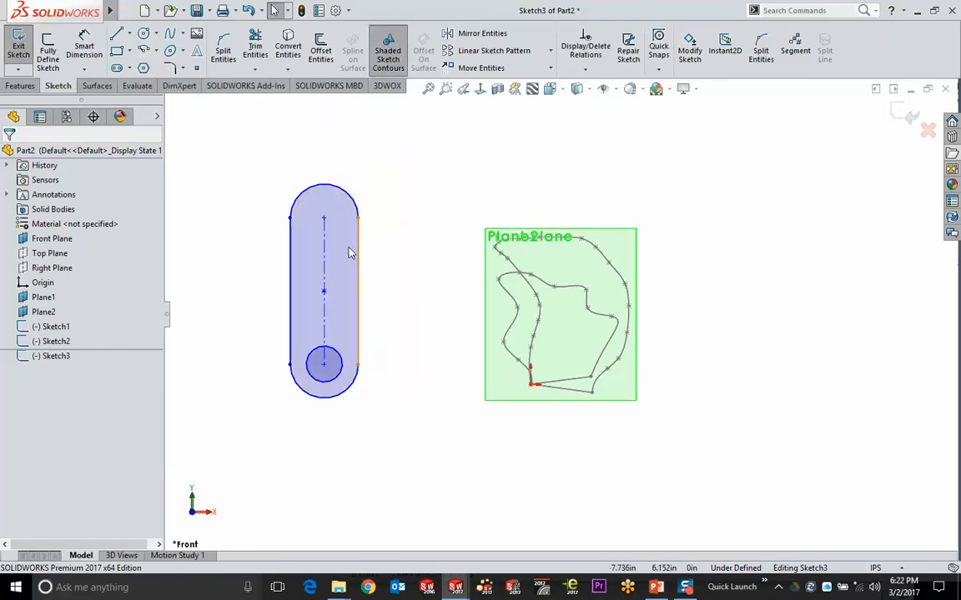
{"action": "left_click", "coordinate": [348, 274]}
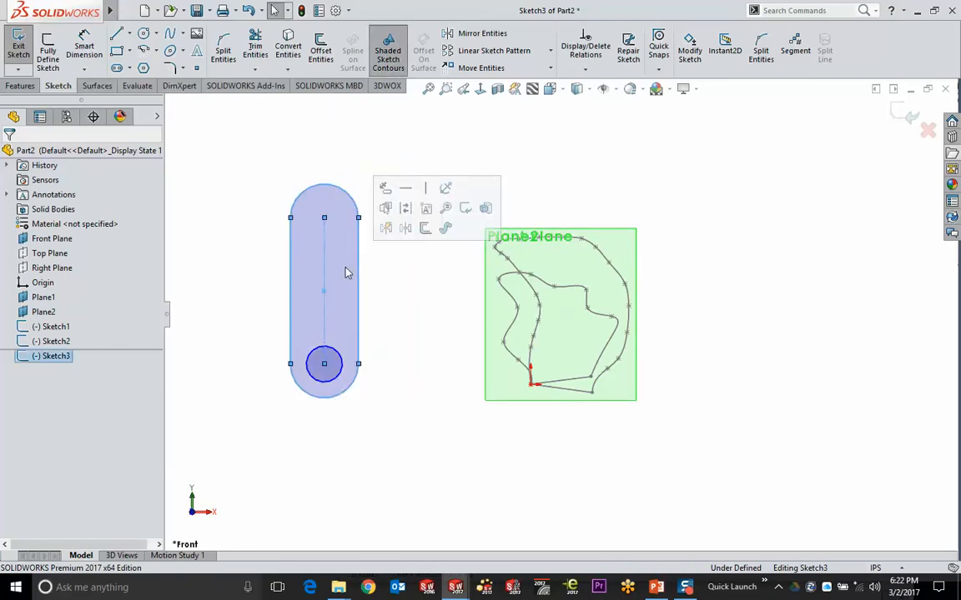
{"action": "left_click", "coordinate": [446, 228]}
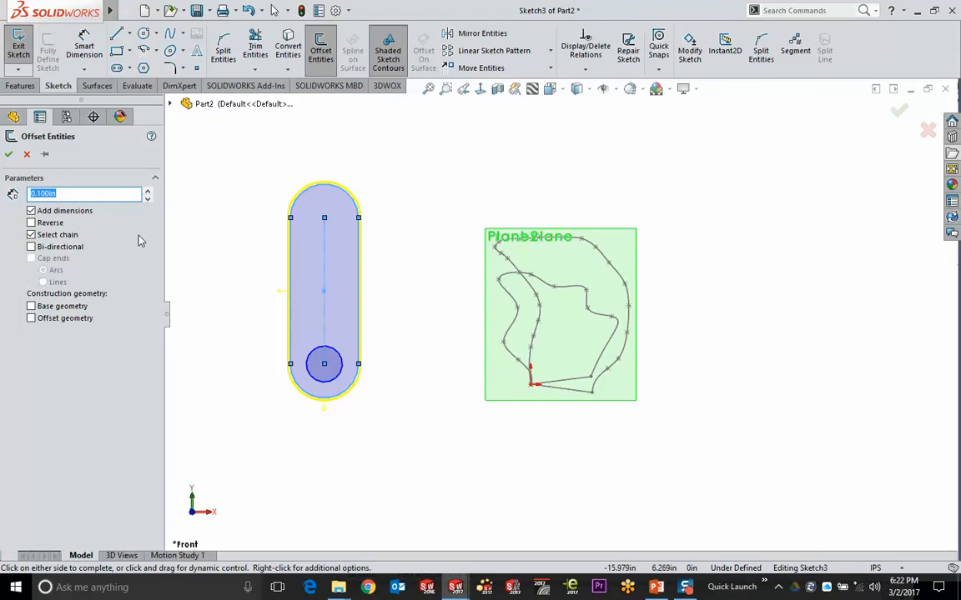
Offset the slot outline by 0.300in and exit the sketch
{"action": "left_click", "coordinate": [147, 195]}
{"action": "left_click", "coordinate": [147, 195]}
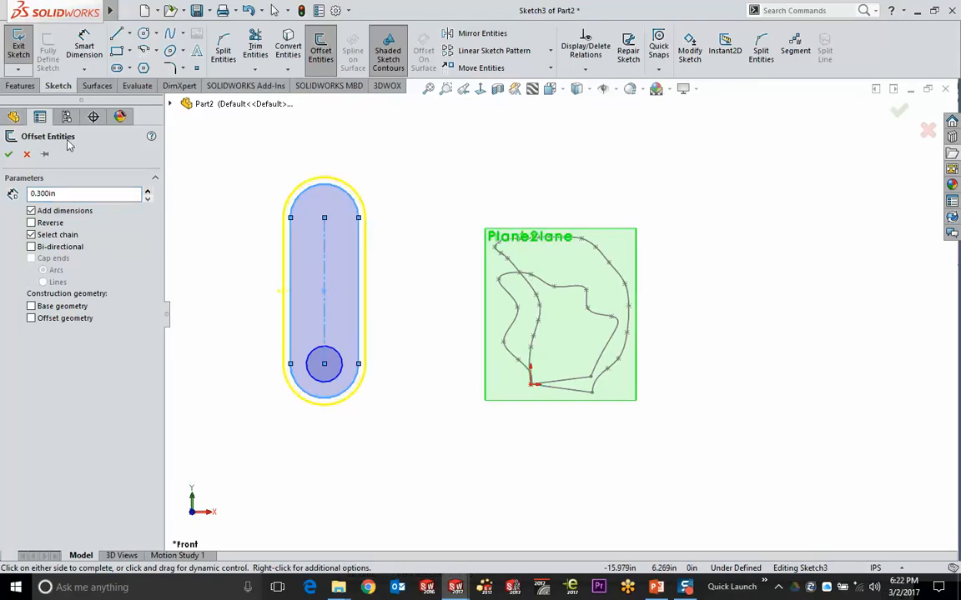
{"action": "left_click", "coordinate": [10, 154]}
{"action": "scroll", "coordinate": [329, 352], "scroll_direction": "down", "scroll_amount": 3}
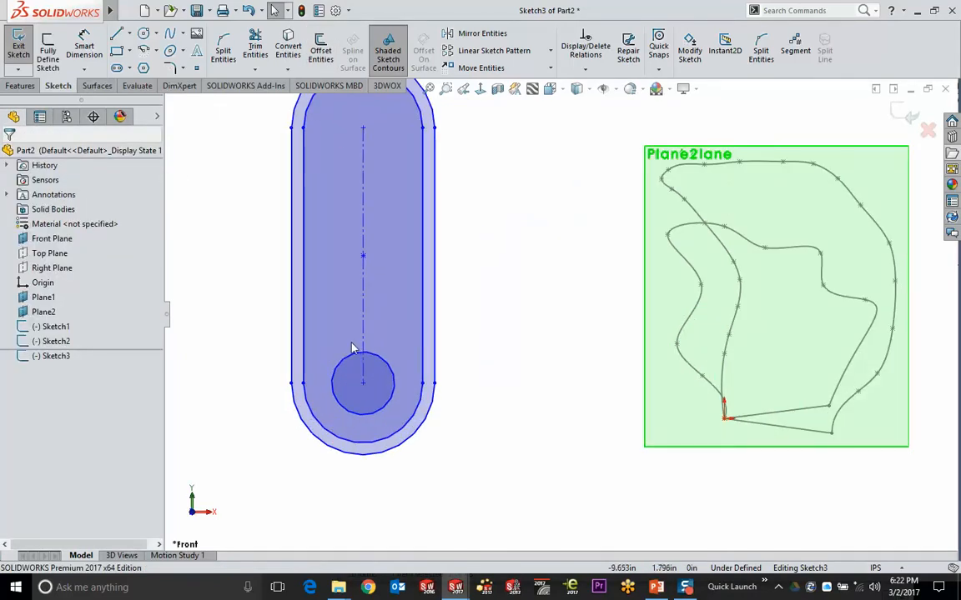
{"action": "middle_click_drag", "start_coordinate": [470, 309], "coordinate": [497, 382]}
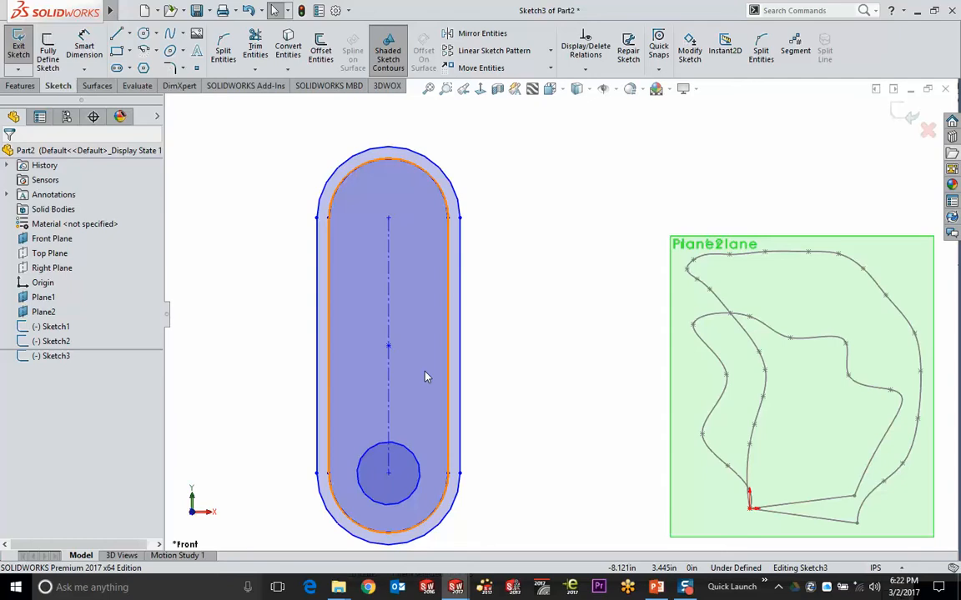
{"action": "left_click", "coordinate": [389, 307]}
{"action": "key", "text": "ctrl+b"}
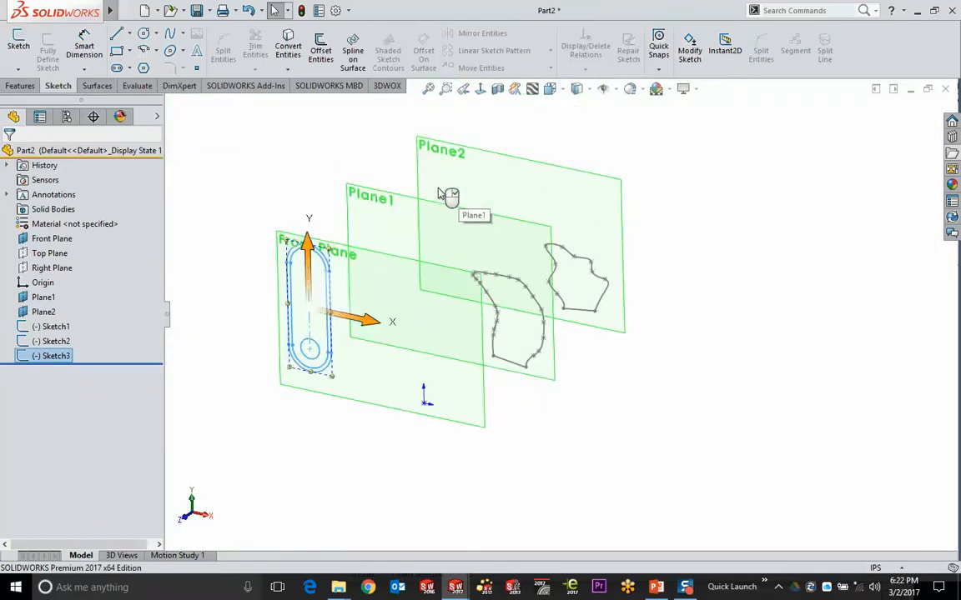
Suppress Sketch3 so the slot disappears
{"action": "left_click", "coordinate": [397, 178]}
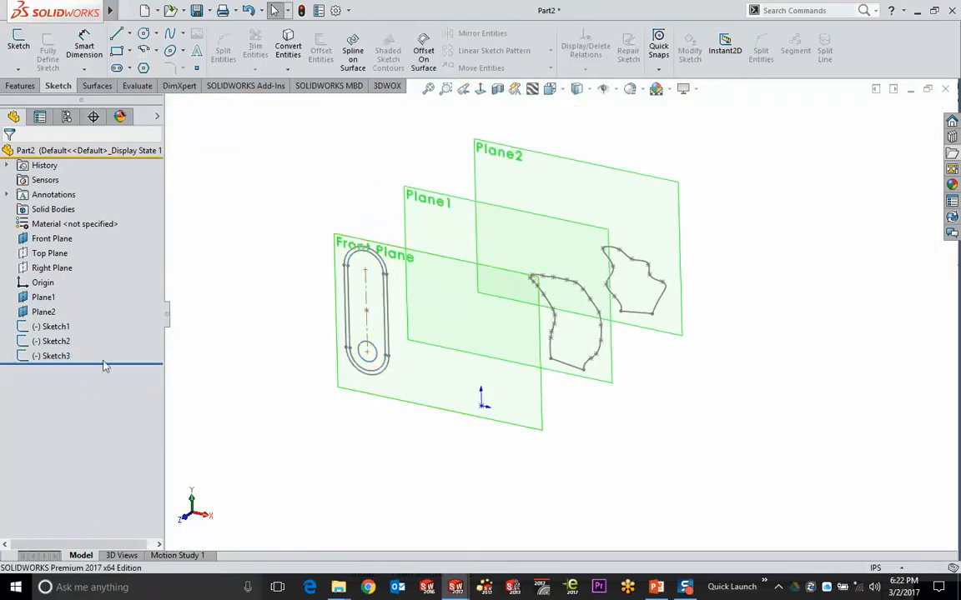
{"action": "left_click", "coordinate": [50, 357]}
{"action": "left_click", "coordinate": [102, 300]}
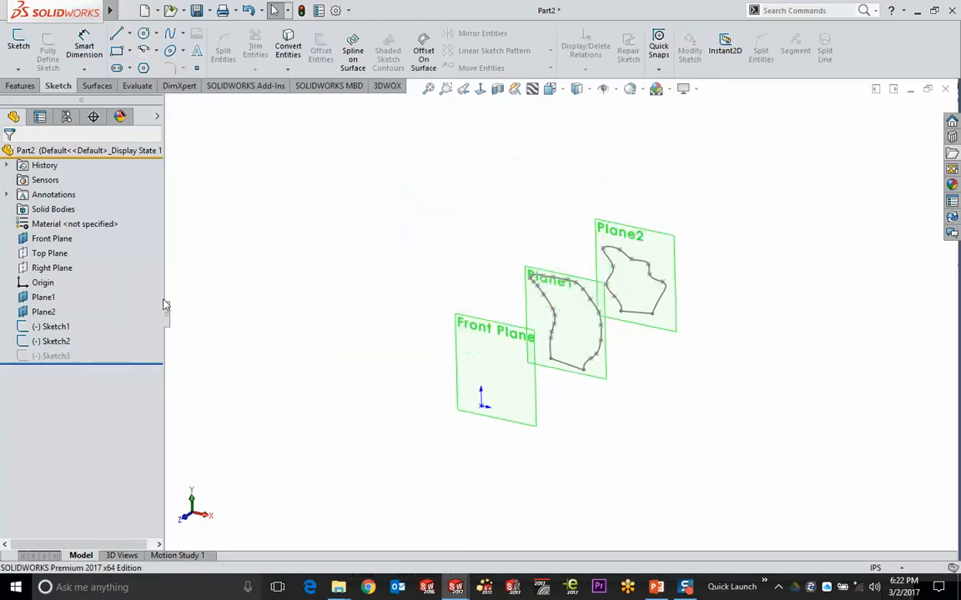
Start a Front Plane sketch and draw a horizontal line from the origin
{"action": "left_click", "coordinate": [463, 330]}
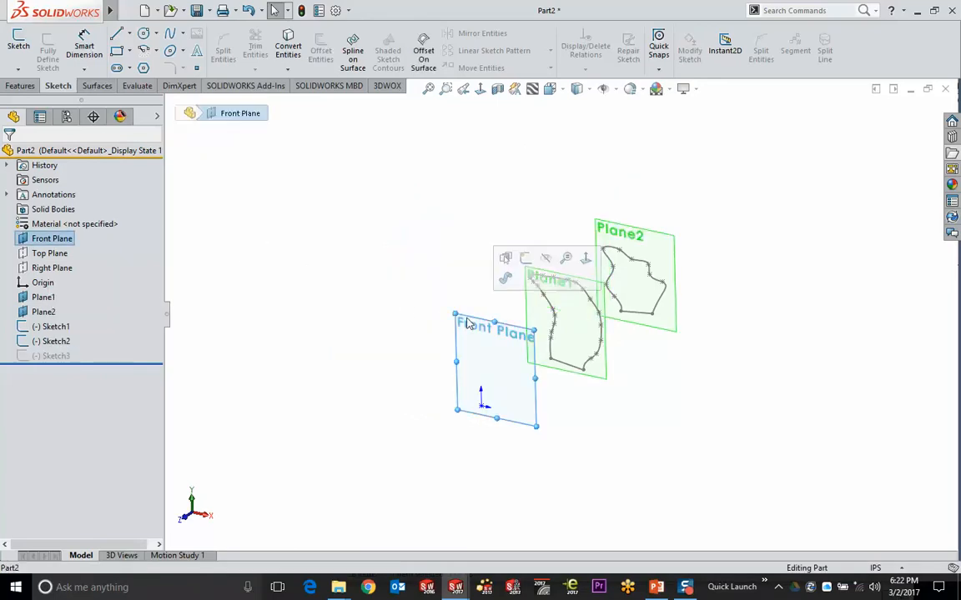
{"action": "left_click", "coordinate": [528, 259]}
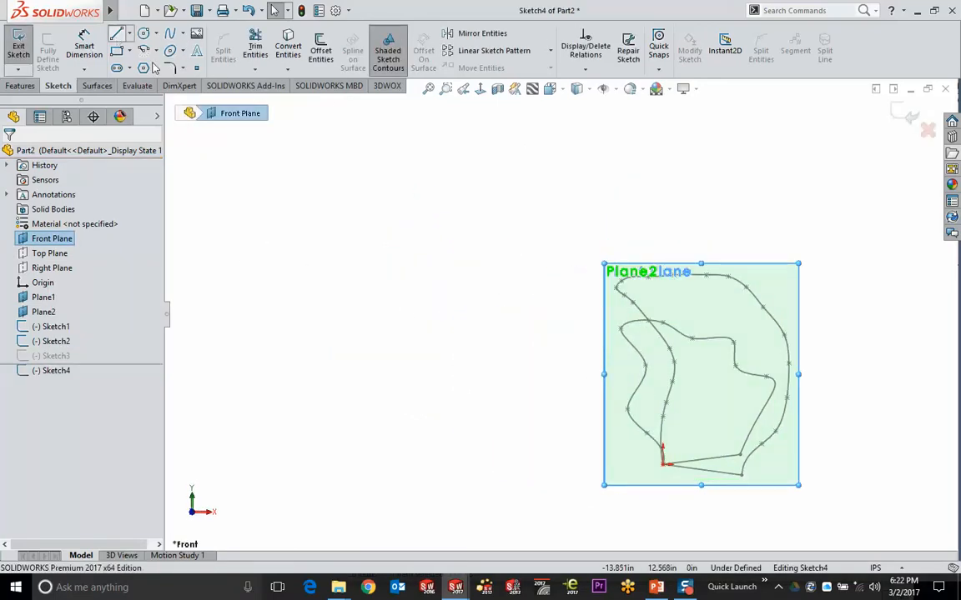
{"action": "left_click", "coordinate": [117, 34]}
{"action": "scroll", "coordinate": [726, 467], "scroll_direction": "up", "scroll_amount": 3}
{"action": "scroll", "coordinate": [726, 468], "scroll_direction": "up", "scroll_amount": 1}
{"action": "left_click", "coordinate": [552, 426]}
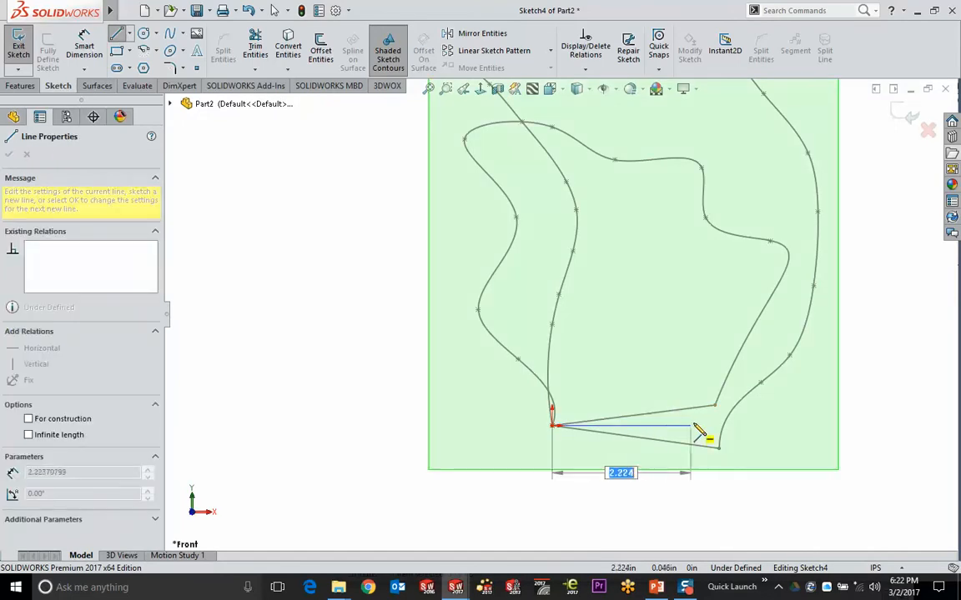
{"action": "left_click", "coordinate": [706, 427]}
{"action": "middle_click_drag", "start_coordinate": [692, 337], "coordinate": [473, 317], "text": "ctrl"}
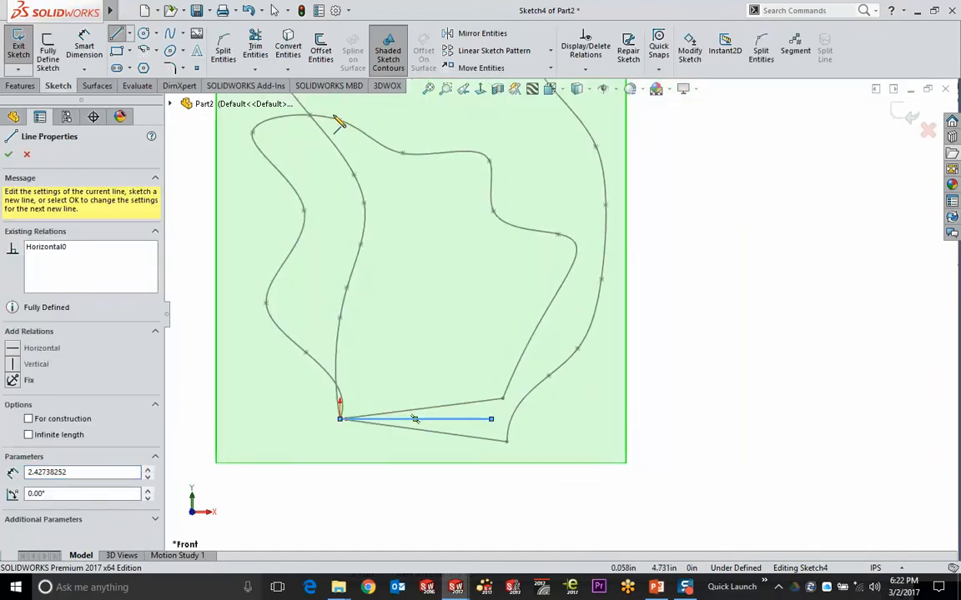
Cap the line with a three-point arc to close the half-round profile, then exit
{"action": "left_click", "coordinate": [155, 50]}
{"action": "left_click", "coordinate": [172, 98]}
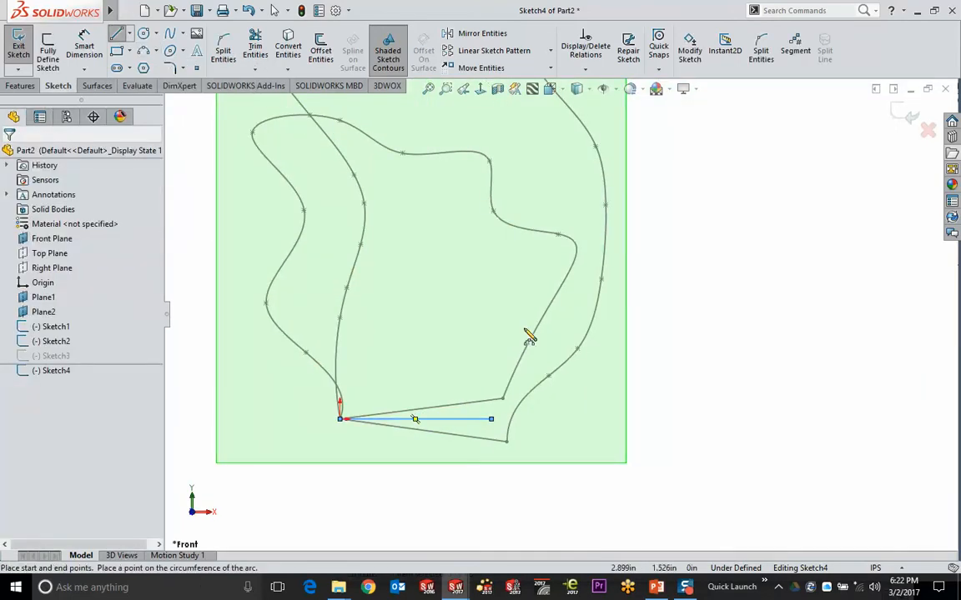
{"action": "left_click", "coordinate": [492, 419]}
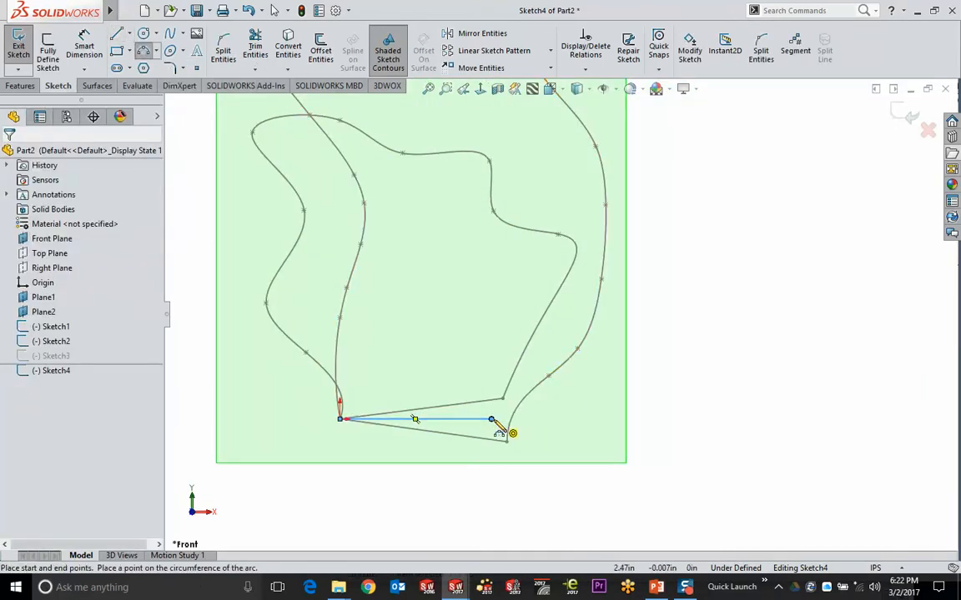
{"action": "left_click", "coordinate": [414, 347]}
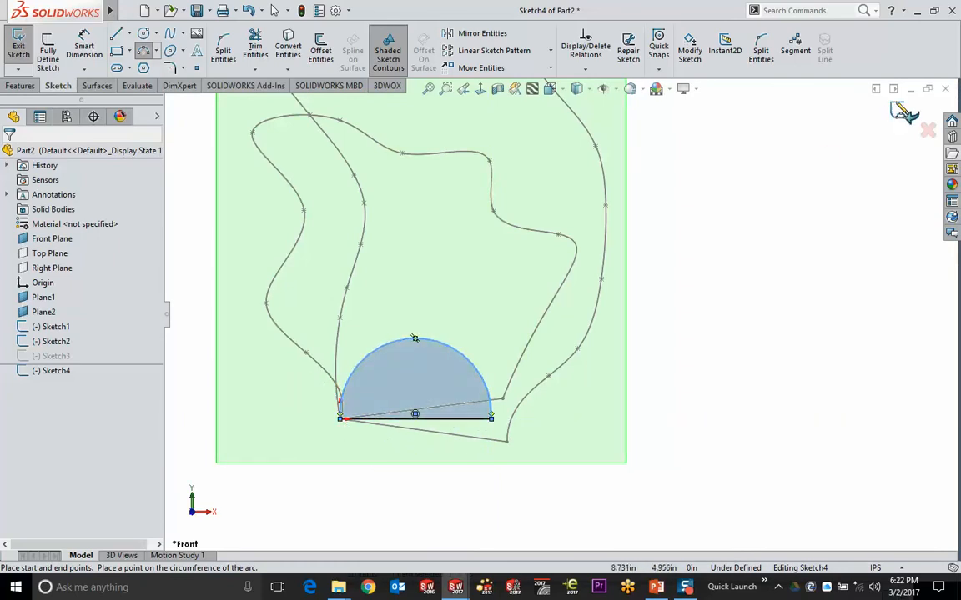
{"action": "key", "text": "ctrl+7"}
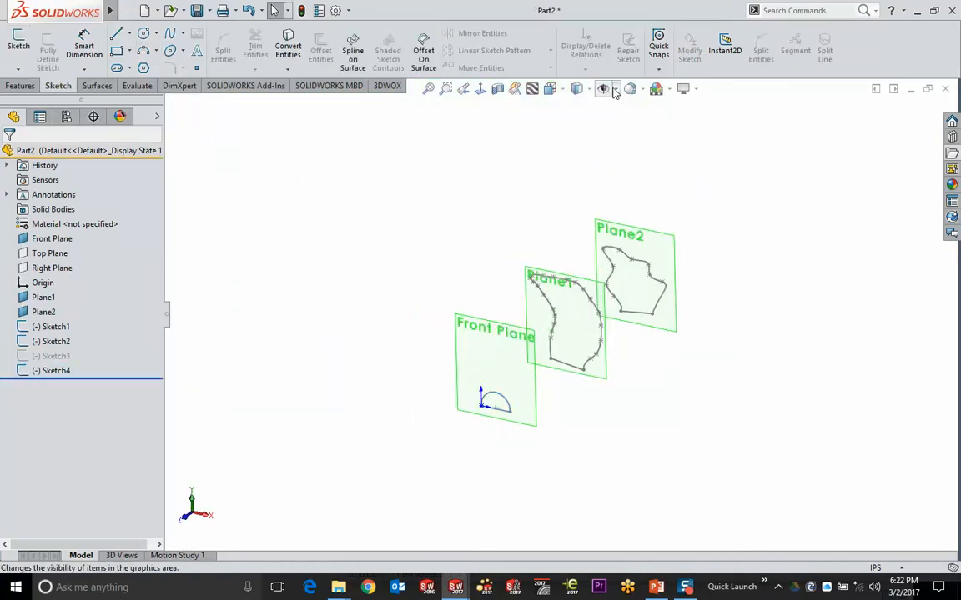
Hide all planes from the view
{"action": "left_click", "coordinate": [602, 88]}
{"action": "left_click", "coordinate": [604, 88]}
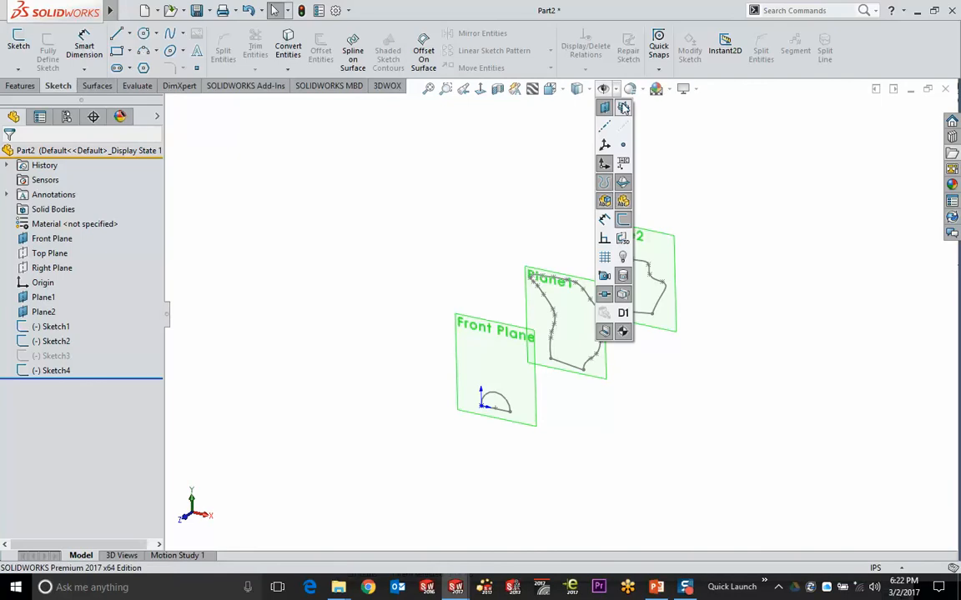
{"action": "left_click", "coordinate": [607, 134]}
{"action": "mouse_move", "coordinate": [647, 247]}
{"action": "middle_mouse_down"}
{"action": "mouse_move", "coordinate": [694, 218]}
{"action": "mouse_move", "coordinate": [605, 261]}
{"action": "mouse_move", "coordinate": [521, 281]}
{"action": "mouse_move", "coordinate": [634, 331]}
{"action": "mouse_move", "coordinate": [643, 349]}
{"action": "mouse_move", "coordinate": [631, 363]}
{"action": "middle_mouse_up"}
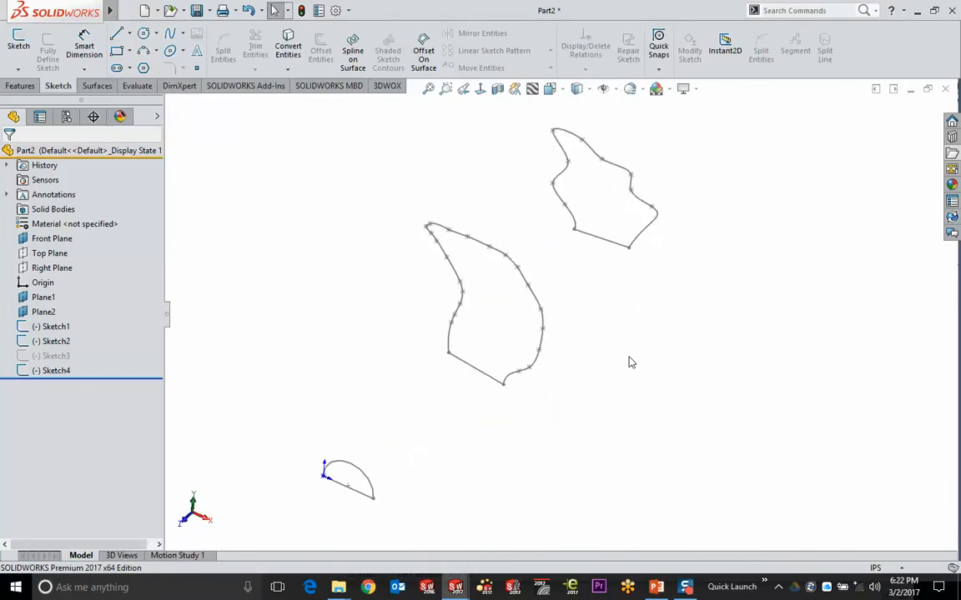
Loft a solid through Sketch1, Sketch2 and the half-round Sketch4 to create Loft1
{"action": "left_click", "coordinate": [22, 89]}
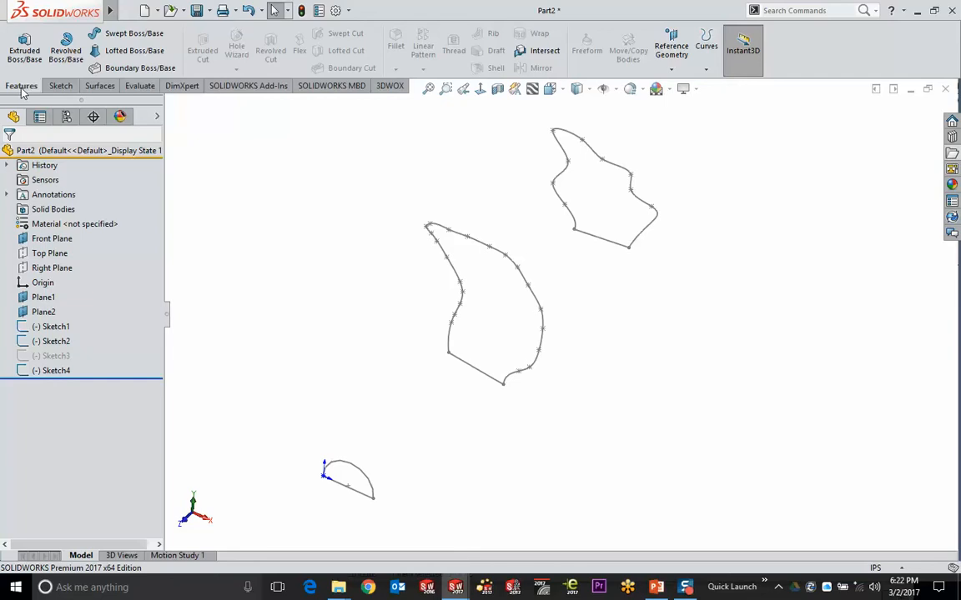
{"action": "left_click", "coordinate": [109, 51]}
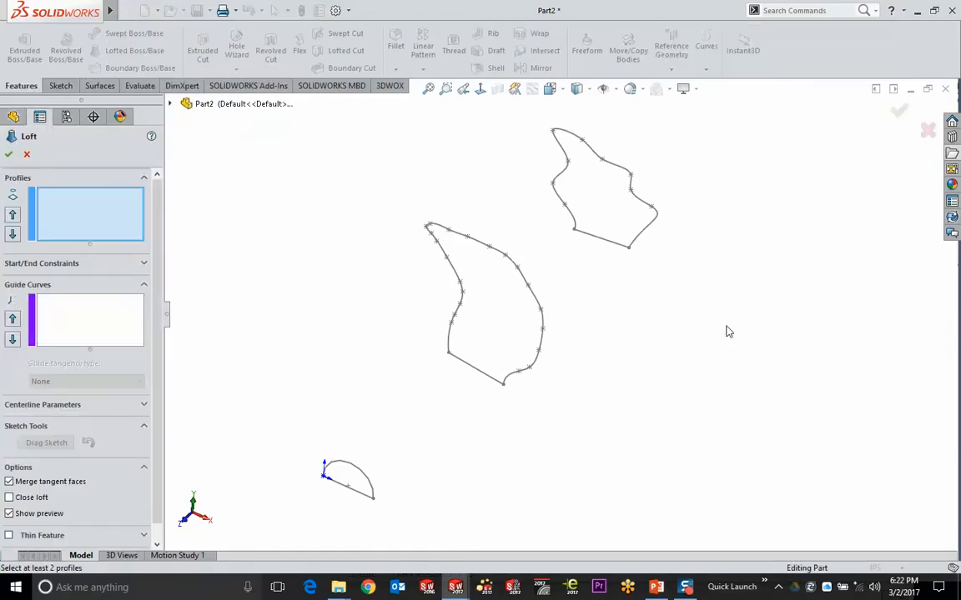
{"action": "left_click", "coordinate": [628, 251]}
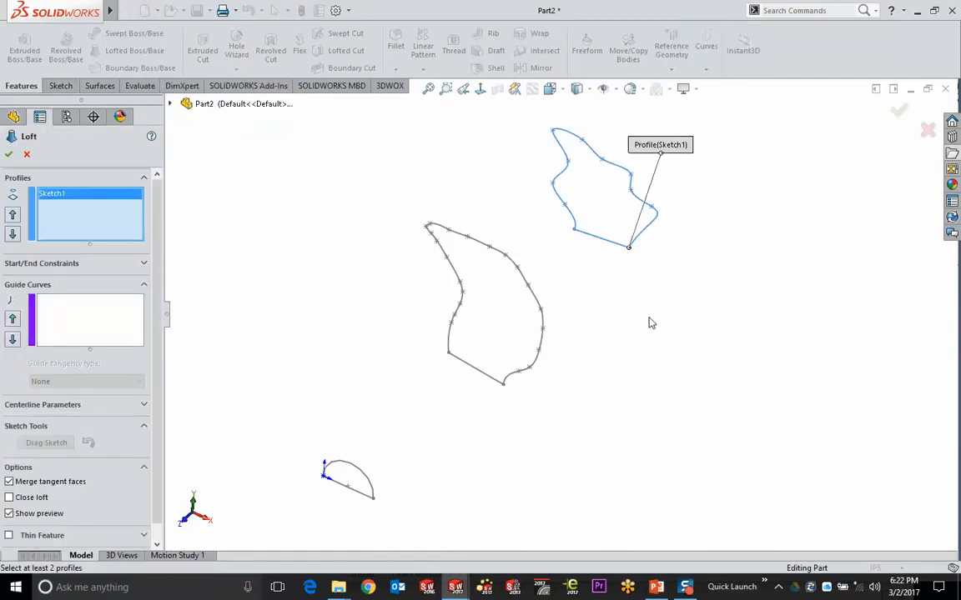
{"action": "left_click", "coordinate": [498, 385]}
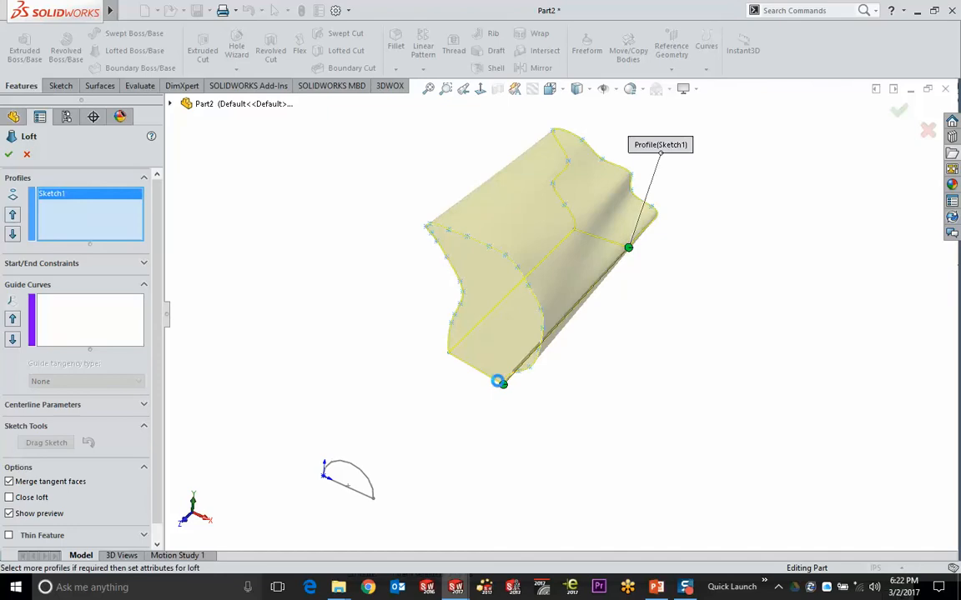
{"action": "left_click", "coordinate": [367, 503]}
{"action": "mouse_move", "coordinate": [589, 438]}
{"action": "middle_mouse_down"}
{"action": "mouse_move", "coordinate": [581, 365]}
{"action": "mouse_move", "coordinate": [544, 379]}
{"action": "mouse_move", "coordinate": [425, 392]}
{"action": "mouse_move", "coordinate": [613, 388]}
{"action": "mouse_move", "coordinate": [622, 398]}
{"action": "mouse_move", "coordinate": [592, 382]}
{"action": "middle_mouse_up"}
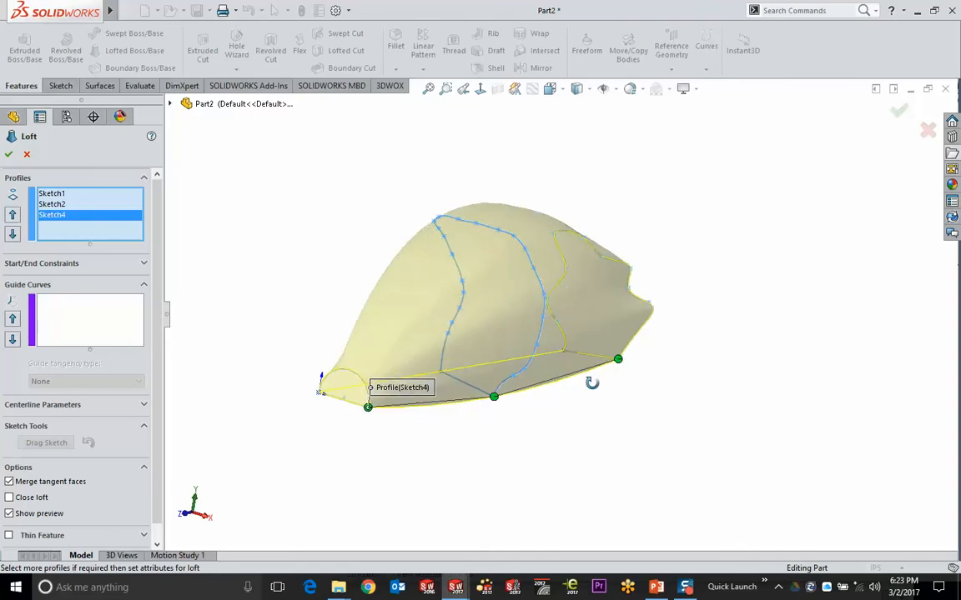
{"action": "left_click", "coordinate": [899, 111]}
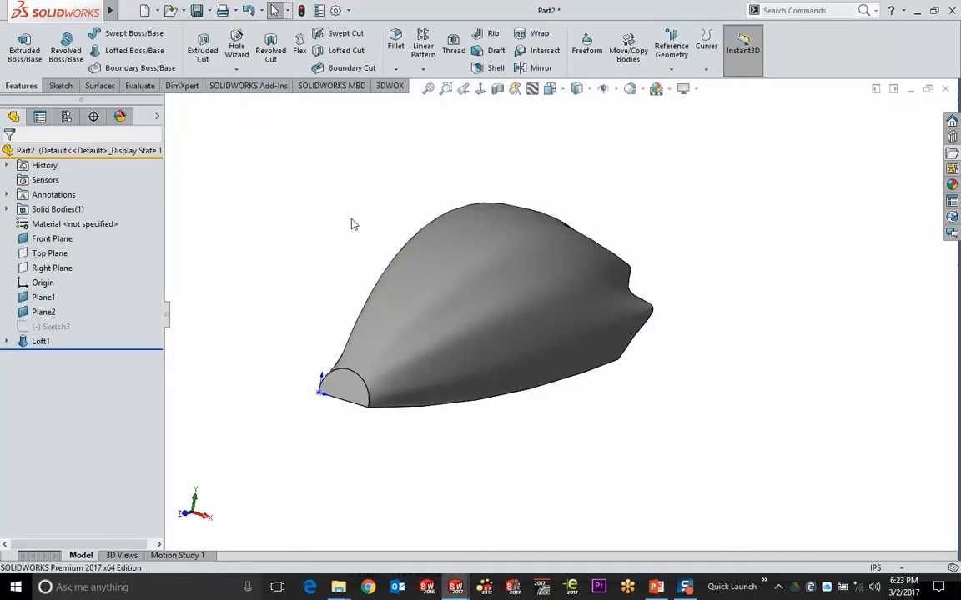
Orbit the new loft and expand Loft1 to highlight its Sketch2 profile
{"action": "middle_click_drag", "start_coordinate": [352, 221], "coordinate": [297, 242]}
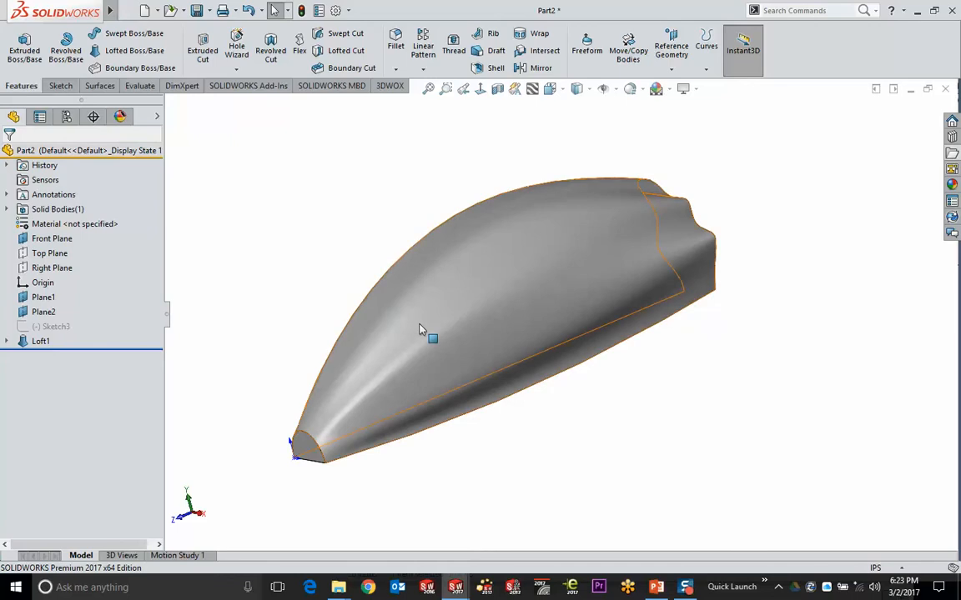
{"action": "middle_click_drag", "start_coordinate": [422, 333], "coordinate": [560, 292]}
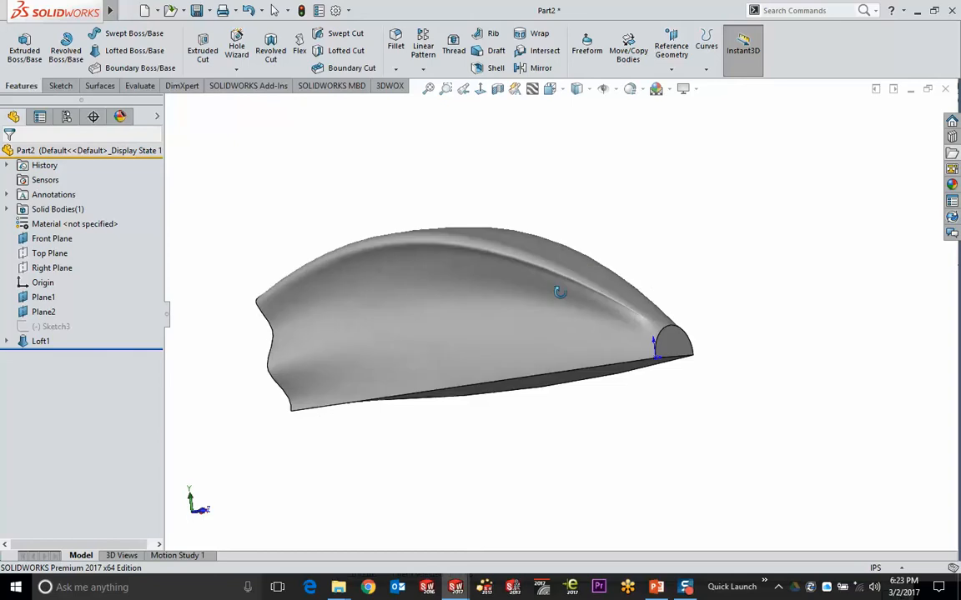
{"action": "left_click", "coordinate": [7, 341]}
{"action": "left_click", "coordinate": [67, 370]}
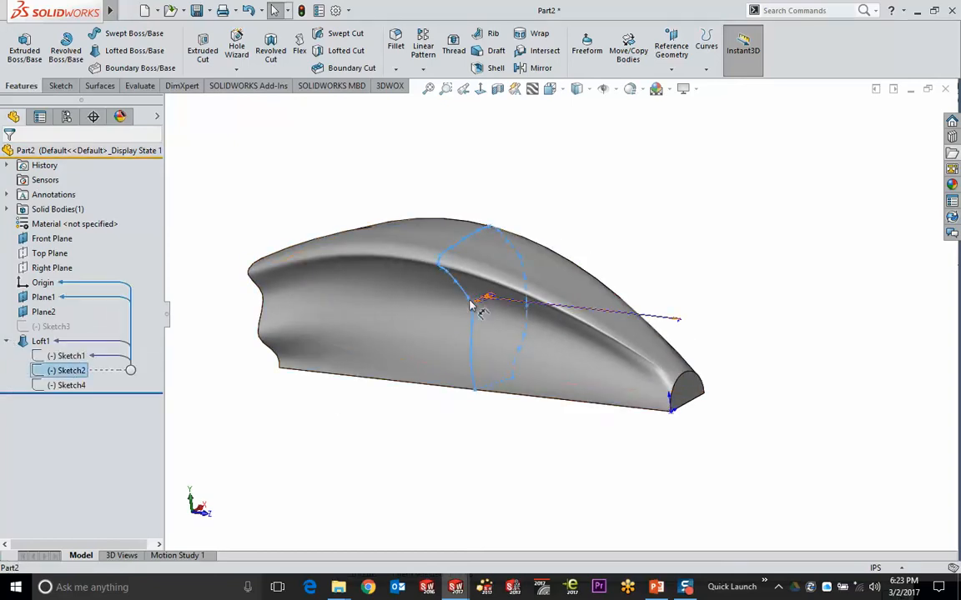
Select the loft body and switch on Instant2D from the Sketch tab
{"action": "left_click", "coordinate": [442, 293]}
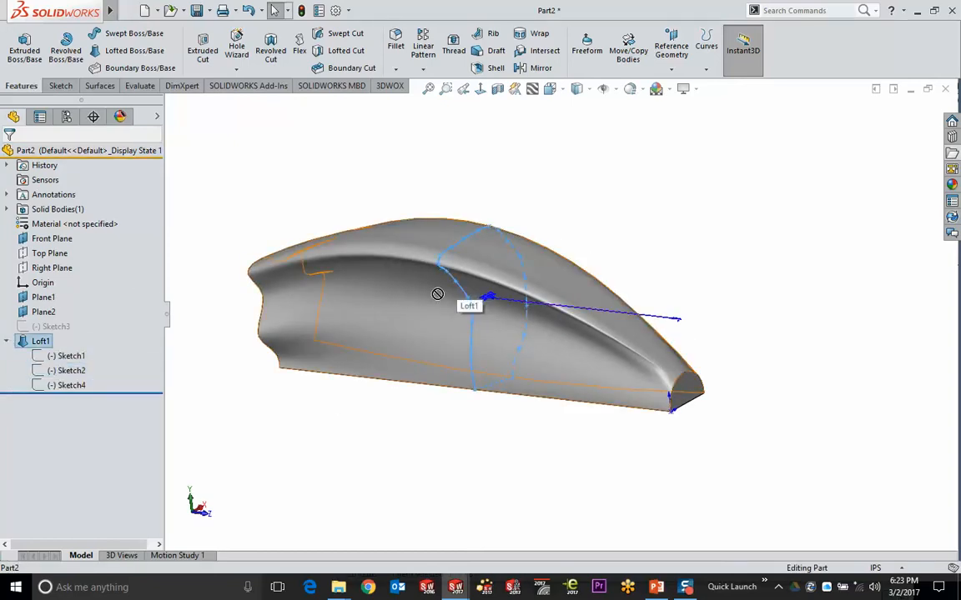
{"action": "left_click", "coordinate": [719, 150]}
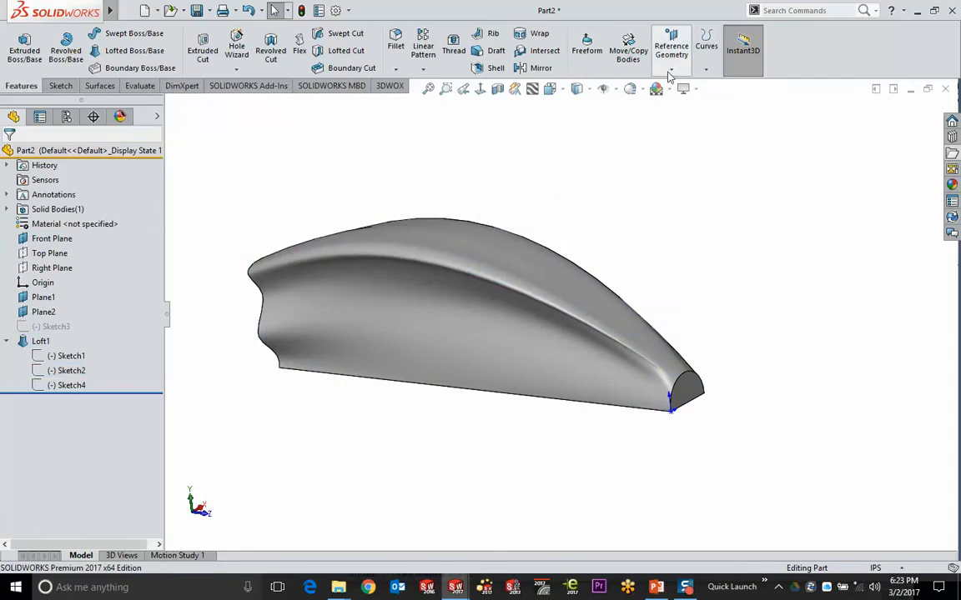
{"action": "left_click", "coordinate": [61, 86]}
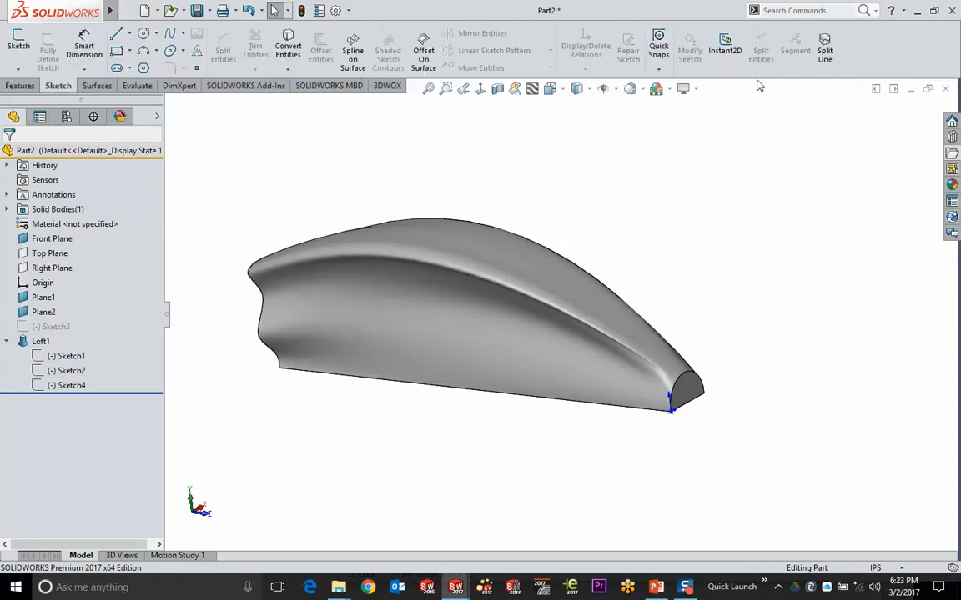
{"action": "left_click", "coordinate": [724, 46]}
Highlight Sketch2 on the loft and inspect its faces from several angles
{"action": "left_click", "coordinate": [67, 370]}
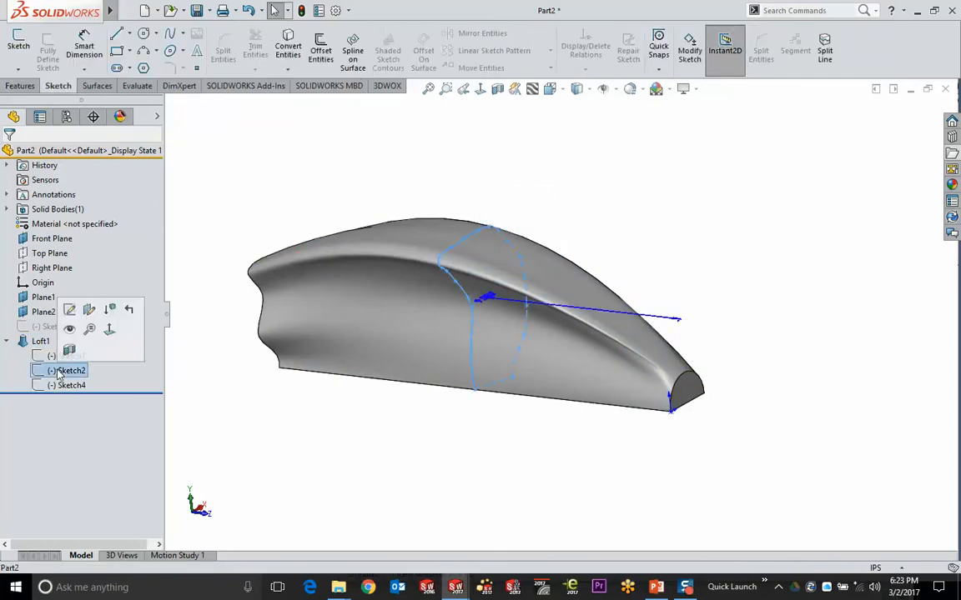
{"action": "middle_click_drag", "start_coordinate": [463, 368], "coordinate": [423, 376]}
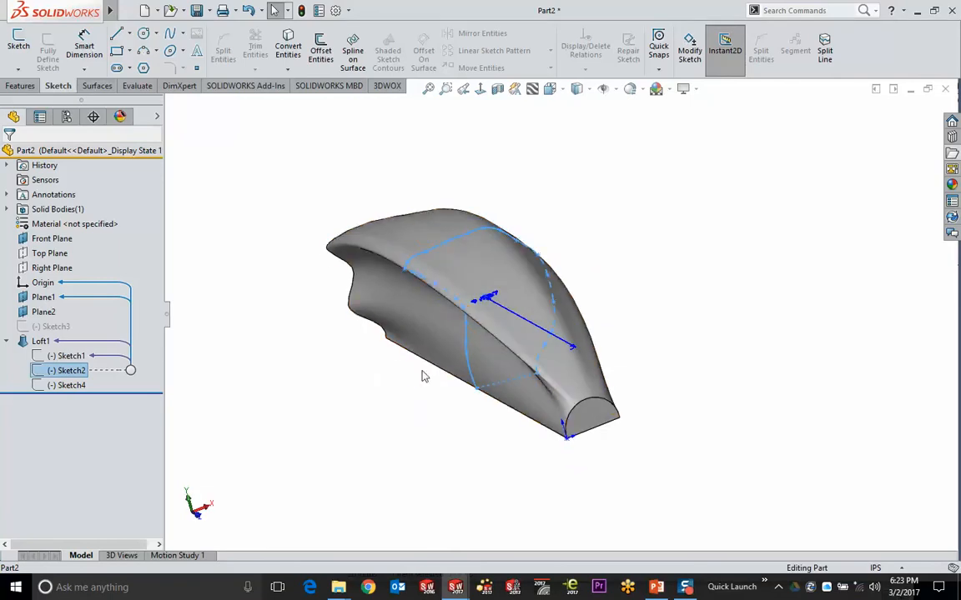
{"action": "left_click", "coordinate": [485, 230]}
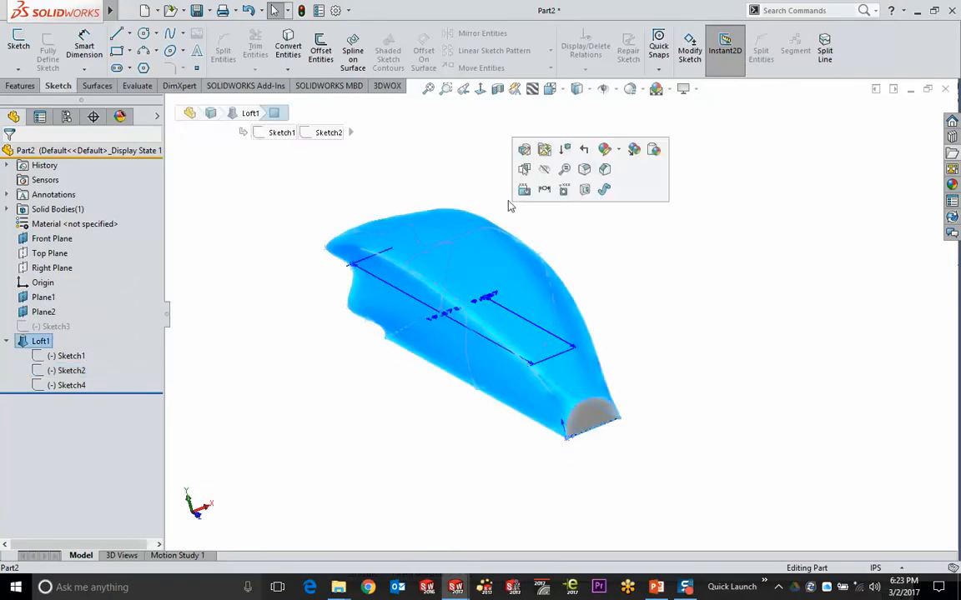
{"action": "left_click", "coordinate": [509, 204]}
{"action": "left_click", "coordinate": [482, 283]}
{"action": "scroll", "coordinate": [620, 289], "scroll_direction": "down", "scroll_amount": 2}
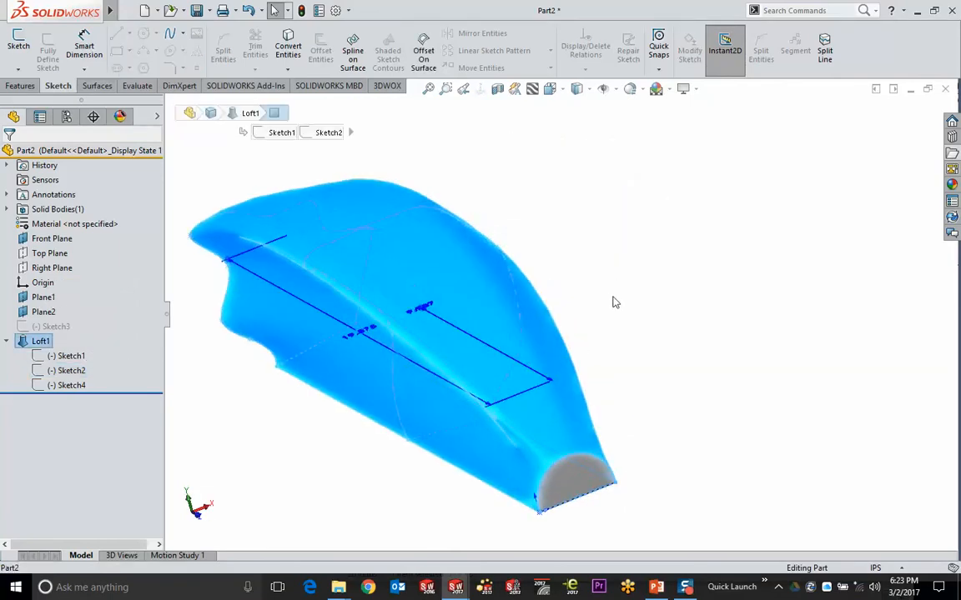
{"action": "left_click", "coordinate": [266, 471]}
{"action": "middle_click_drag", "start_coordinate": [298, 454], "coordinate": [311, 408]}
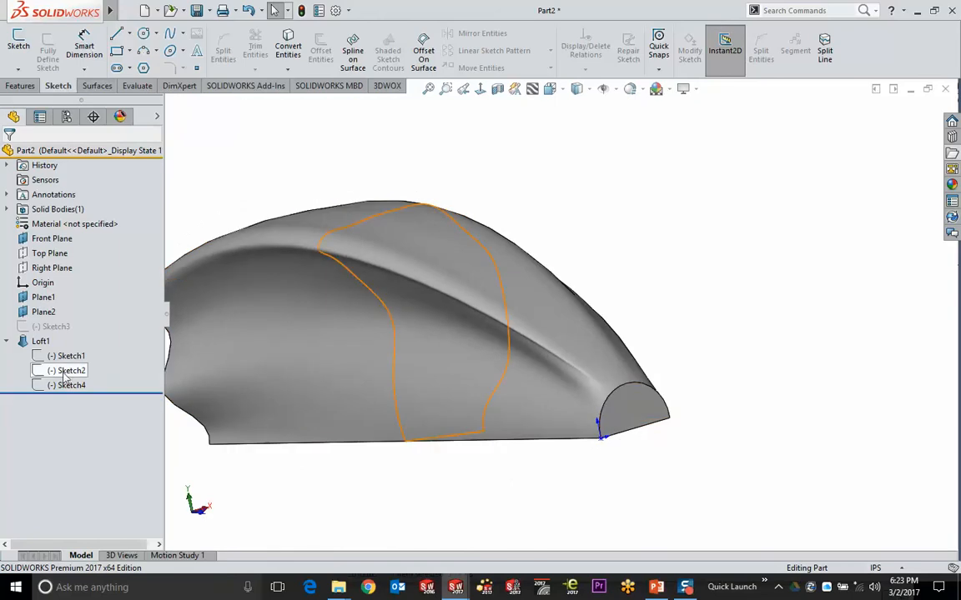
{"action": "left_click", "coordinate": [40, 342]}
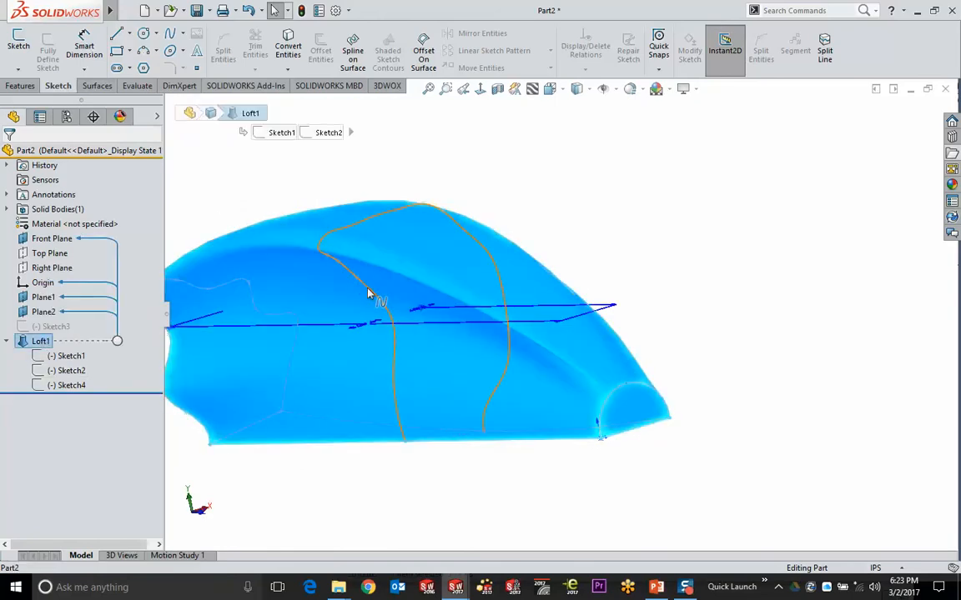
{"action": "mouse_move", "coordinate": [357, 283]}
{"action": "left_mouse_down"}
{"action": "mouse_move", "coordinate": [343, 317]}
{"action": "mouse_move", "coordinate": [386, 313]}
{"action": "left_mouse_up"}
Open Sketch2, then Sketch1, for editing to check the profiles, and exit without changes
{"action": "double_click", "coordinate": [375, 329]}
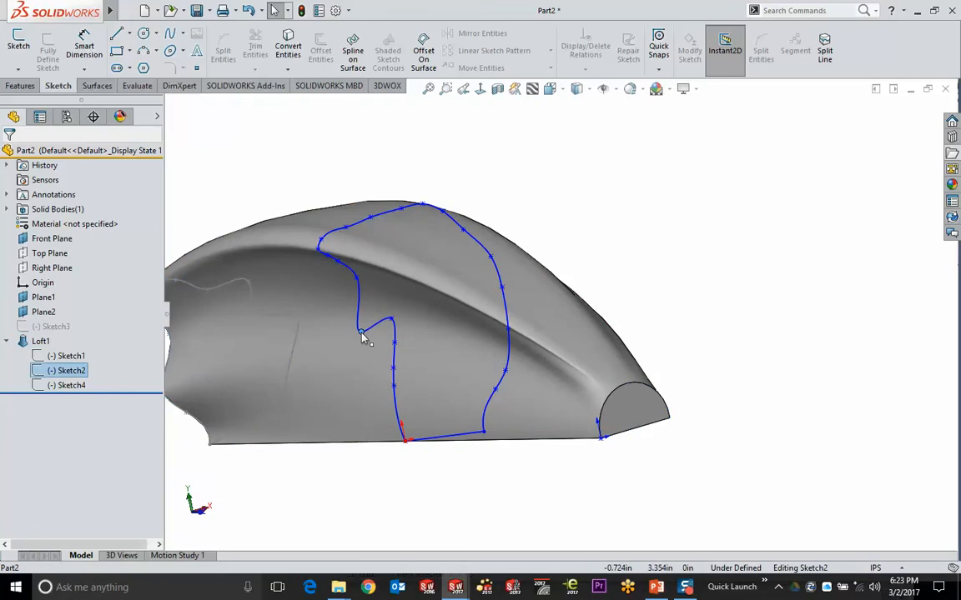
{"action": "mouse_move", "coordinate": [653, 206]}
{"action": "middle_mouse_down"}
{"action": "mouse_move", "coordinate": [550, 258]}
{"action": "mouse_move", "coordinate": [553, 214]}
{"action": "mouse_move", "coordinate": [431, 379]}
{"action": "mouse_move", "coordinate": [476, 360]}
{"action": "mouse_move", "coordinate": [555, 299]}
{"action": "mouse_move", "coordinate": [514, 198]}
{"action": "middle_mouse_up"}
{"action": "left_click", "coordinate": [469, 219]}
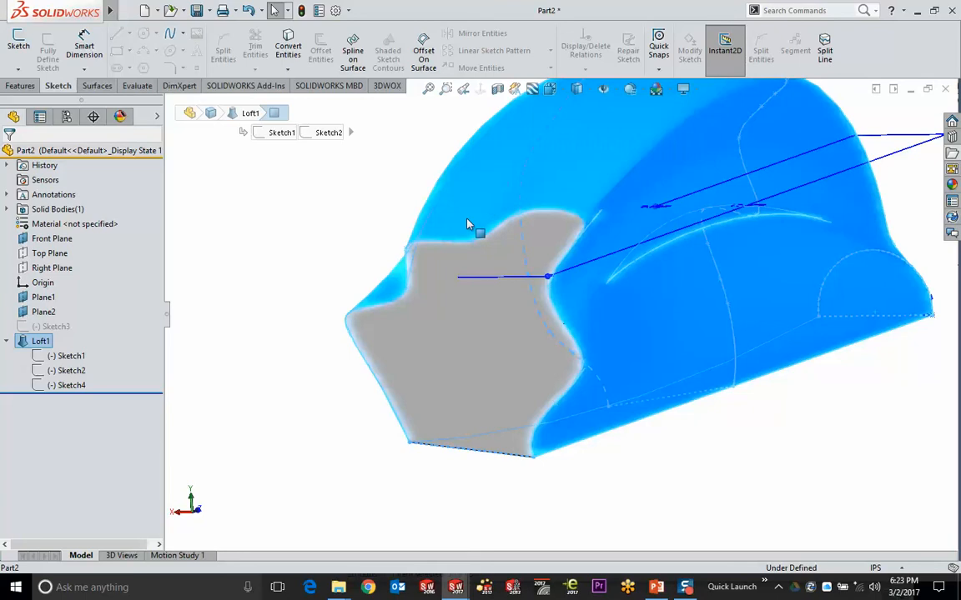
{"action": "double_click", "coordinate": [472, 244]}
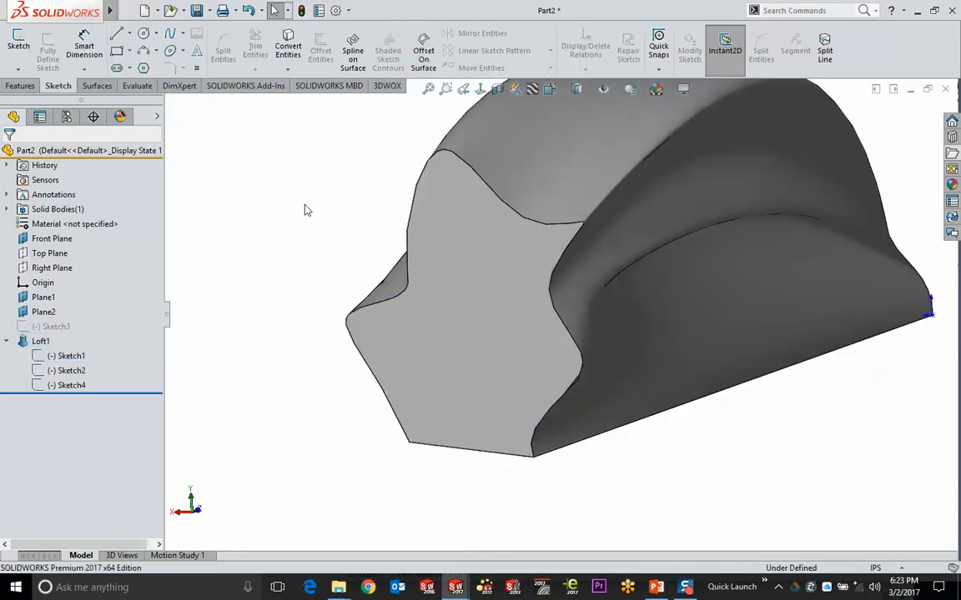
{"action": "middle_click_drag", "start_coordinate": [305, 210], "coordinate": [394, 337]}
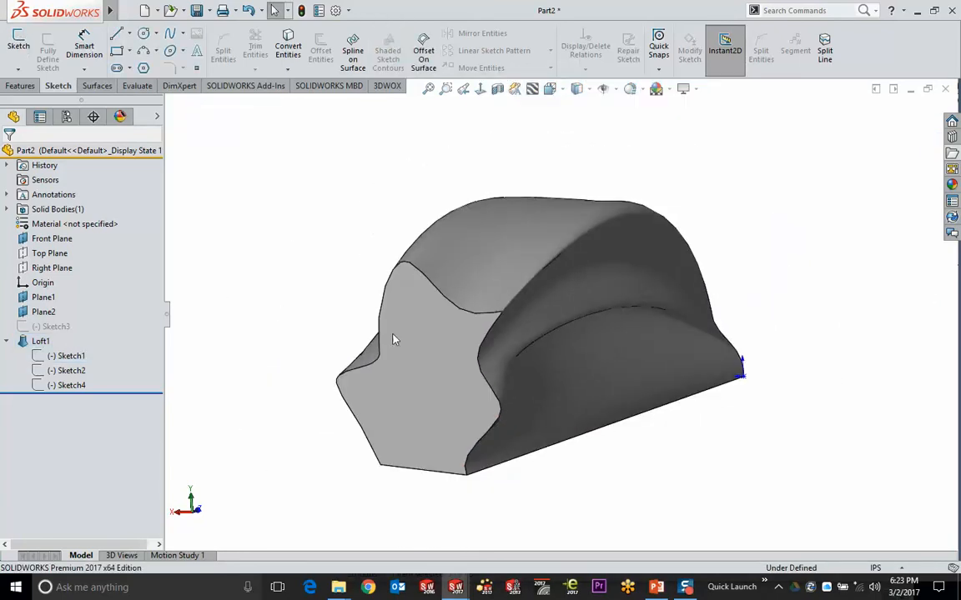
{"action": "left_click", "coordinate": [515, 251]}
{"action": "double_click", "coordinate": [503, 317]}
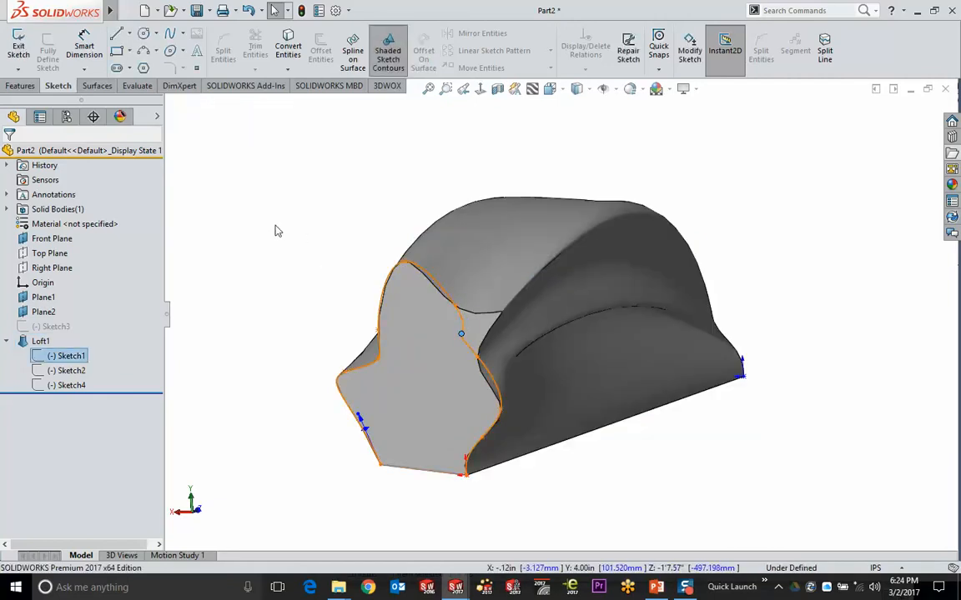
{"action": "key", "text": "ctrl+b"}
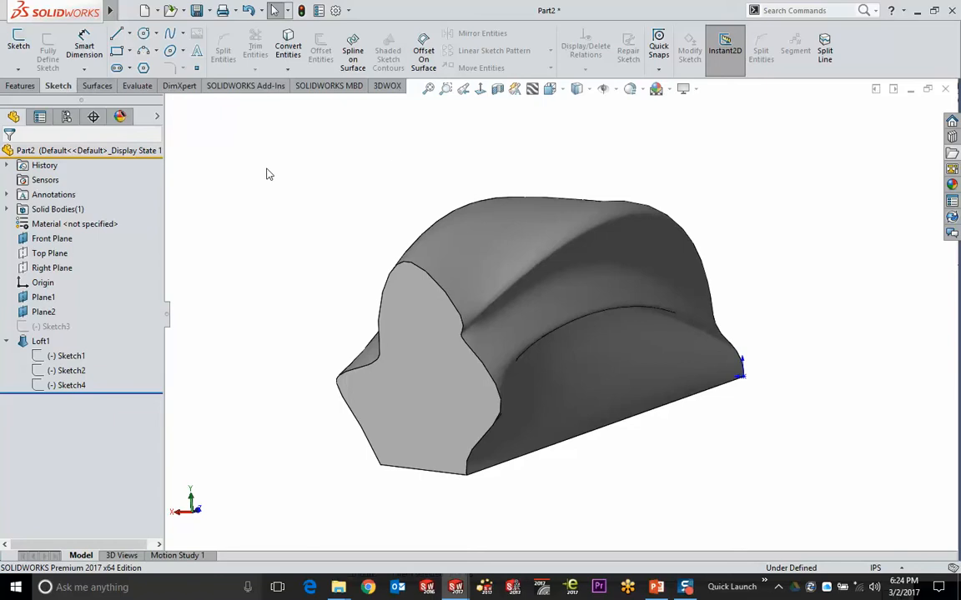
Return to the Features tools and select, then deselect, the loft body
{"action": "left_click", "coordinate": [22, 86]}
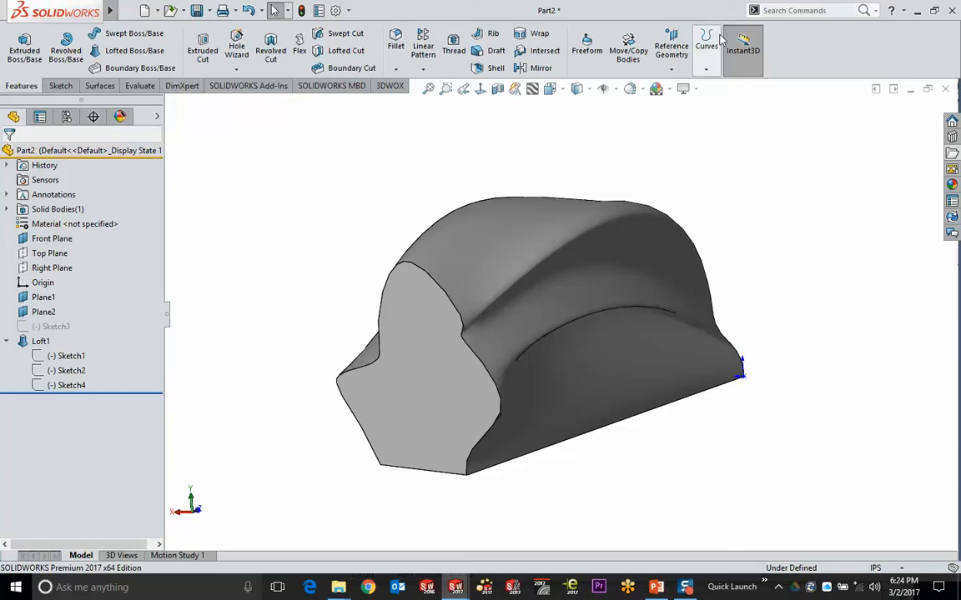
{"action": "left_click", "coordinate": [557, 267]}
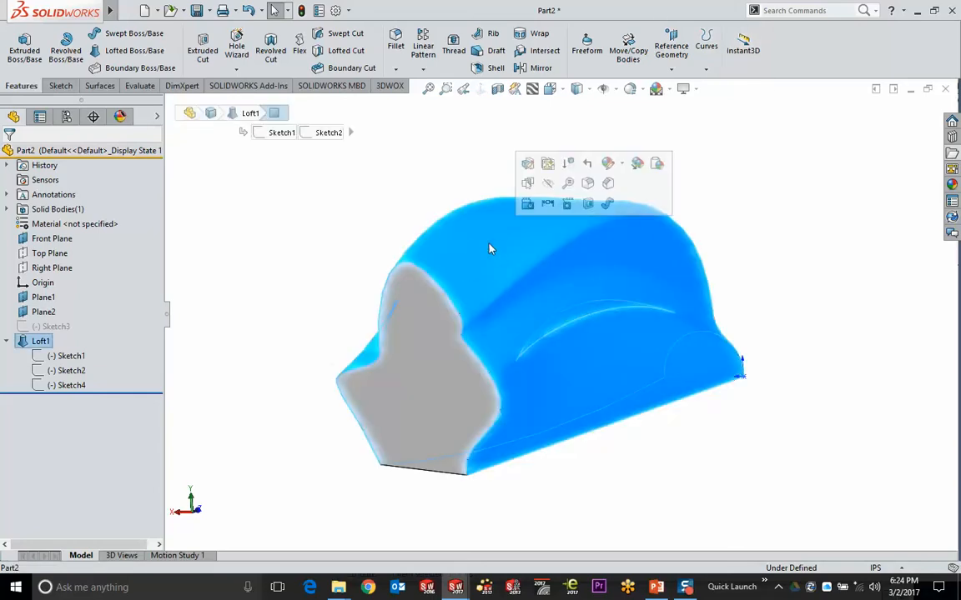
{"action": "left_click", "coordinate": [346, 246]}
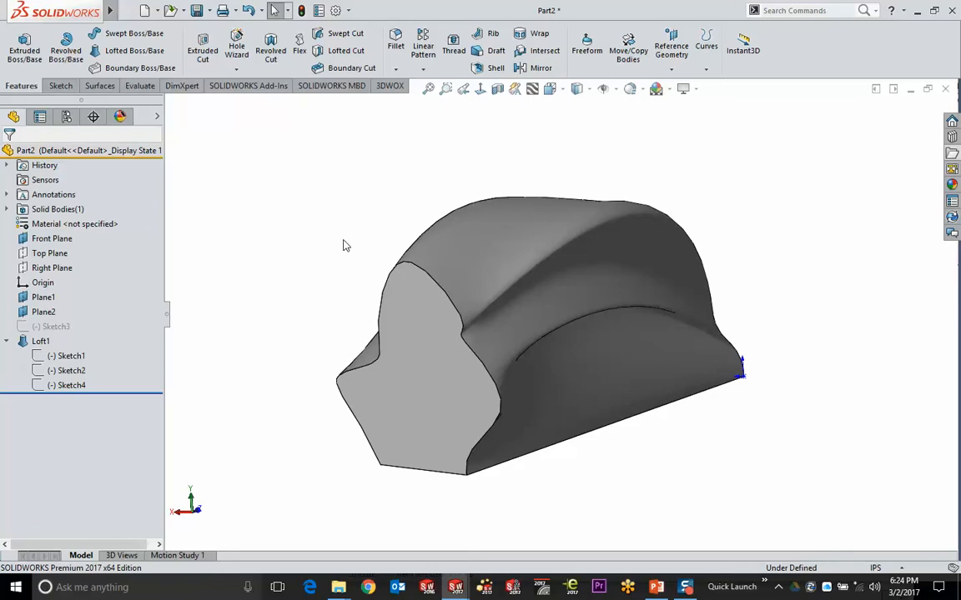
In Fillet - Variable Blade, use Instant3D to drag the blade dimensions from 110 to 149 and 100 to 173.04
{"action": "key", "text": "ctrl+Tab"}
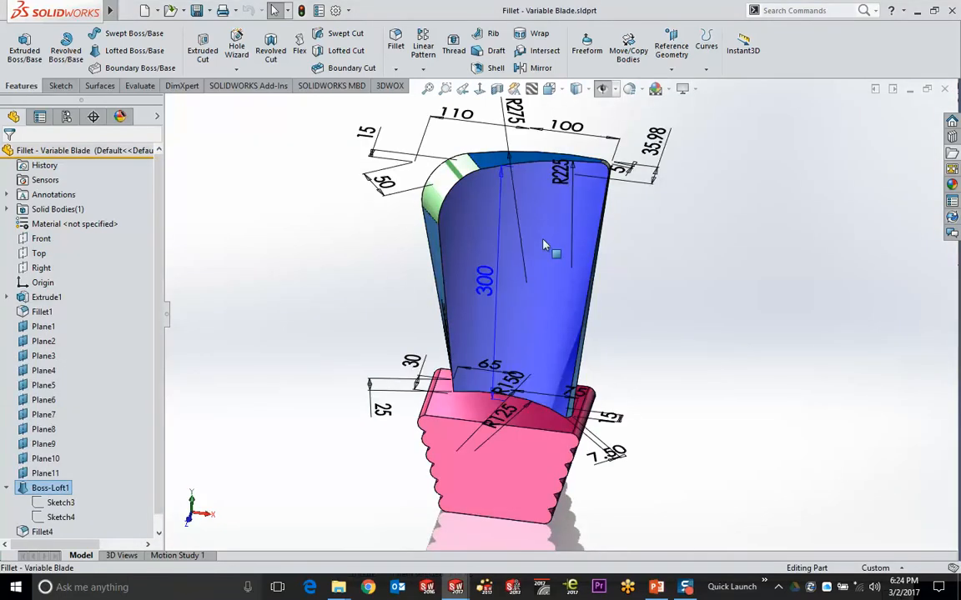
{"action": "key", "text": "z"}
{"action": "key", "text": "z"}
{"action": "left_click", "coordinate": [742, 48]}
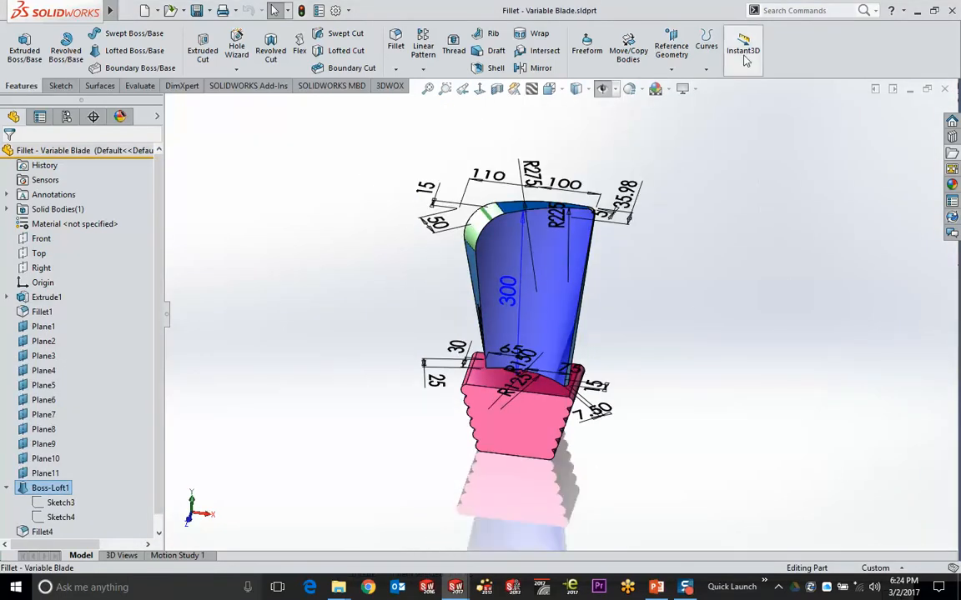
{"action": "left_click", "coordinate": [773, 205]}
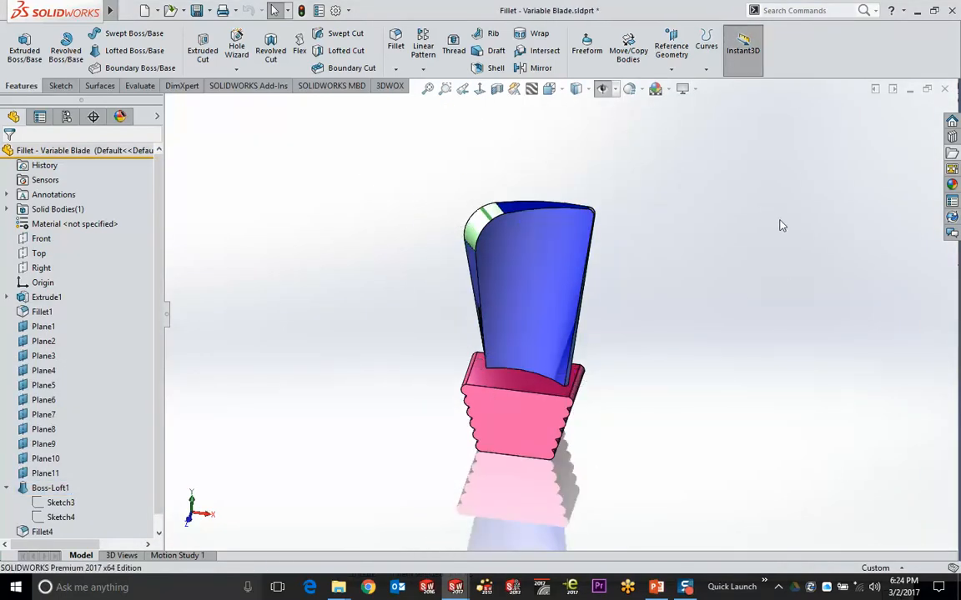
{"action": "left_click", "coordinate": [542, 227]}
{"action": "double_click", "coordinate": [508, 316]}
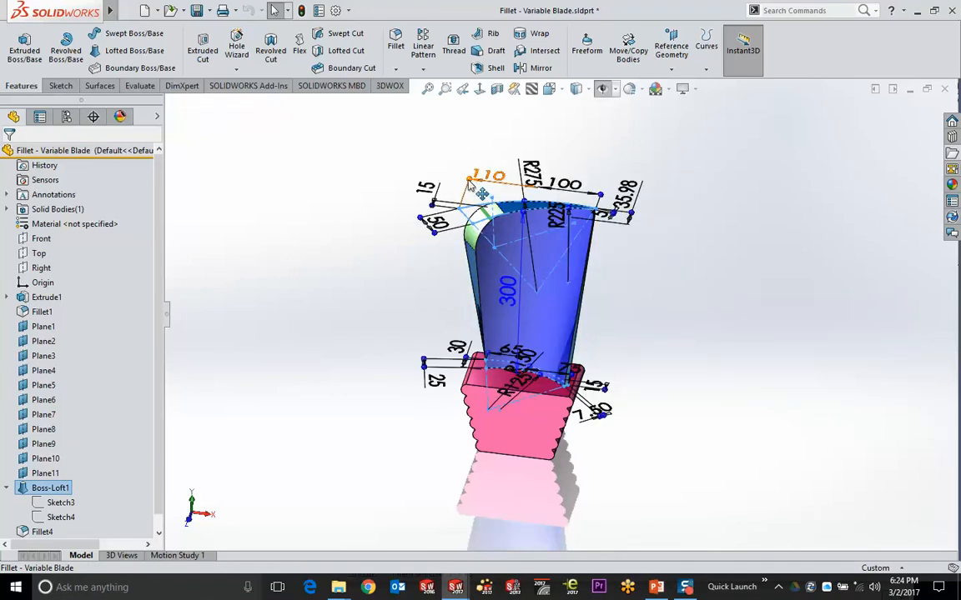
{"action": "left_click_drag", "start_coordinate": [429, 170], "coordinate": [382, 167]}
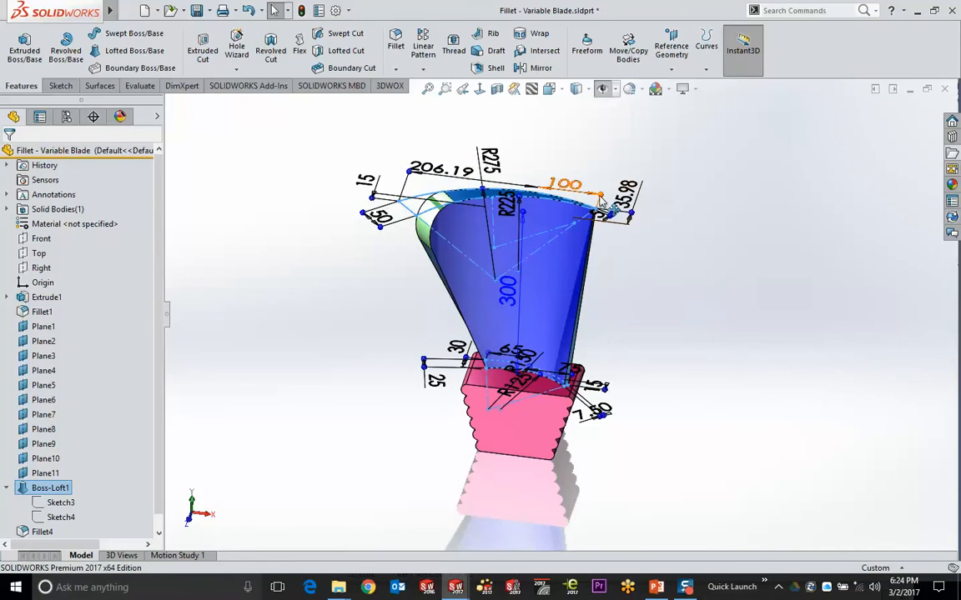
{"action": "left_click_drag", "start_coordinate": [600, 195], "coordinate": [647, 205]}
{"action": "left_click", "coordinate": [715, 346]}
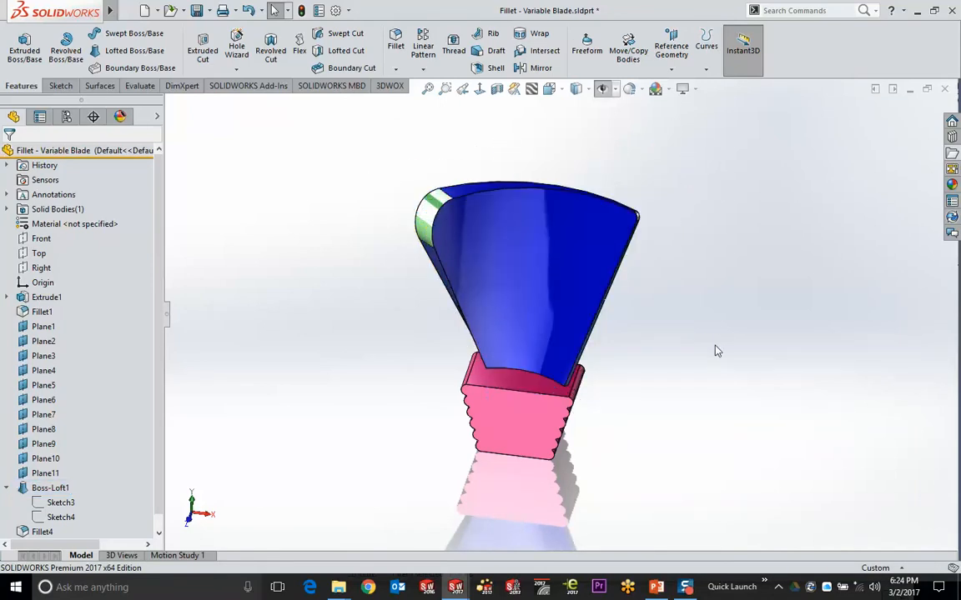
{"action": "left_click", "coordinate": [740, 50]}
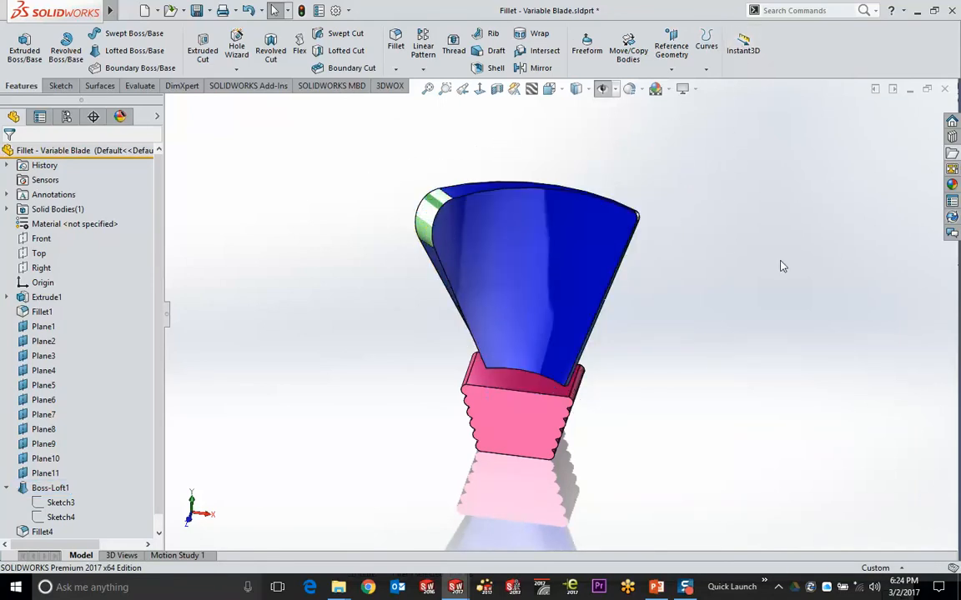
Change the 206.19 width dimension to 200, then undo the change
{"action": "double_click", "coordinate": [538, 248]}
{"action": "double_click", "coordinate": [450, 172]}
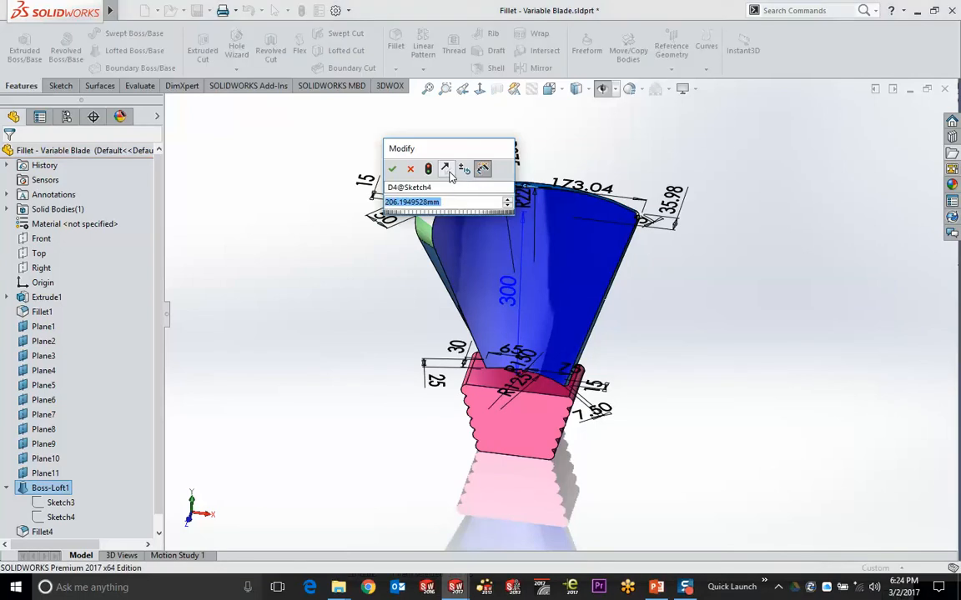
{"action": "type", "text": "200"}
{"action": "key", "text": "Return"}
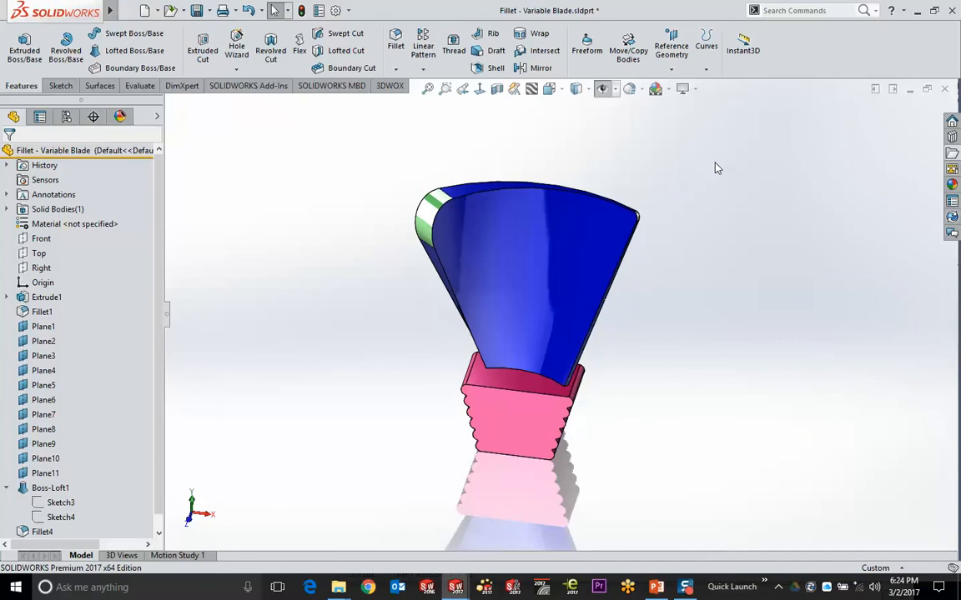
{"action": "key", "text": "ctrl+z"}
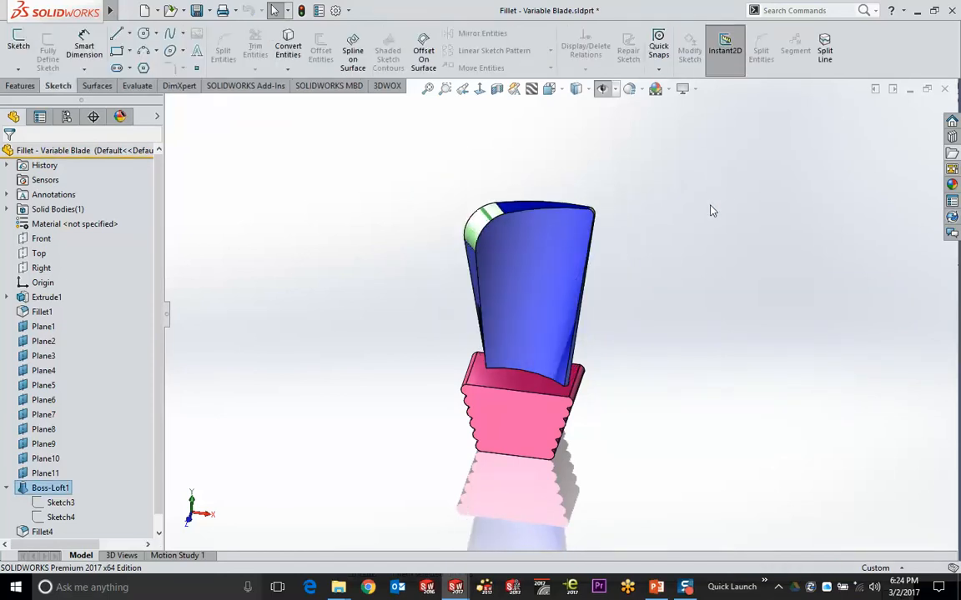
Back in Part2, open Sketch2 of the loft to check it and exit the sketch
{"action": "key", "text": "ctrl+Tab"}
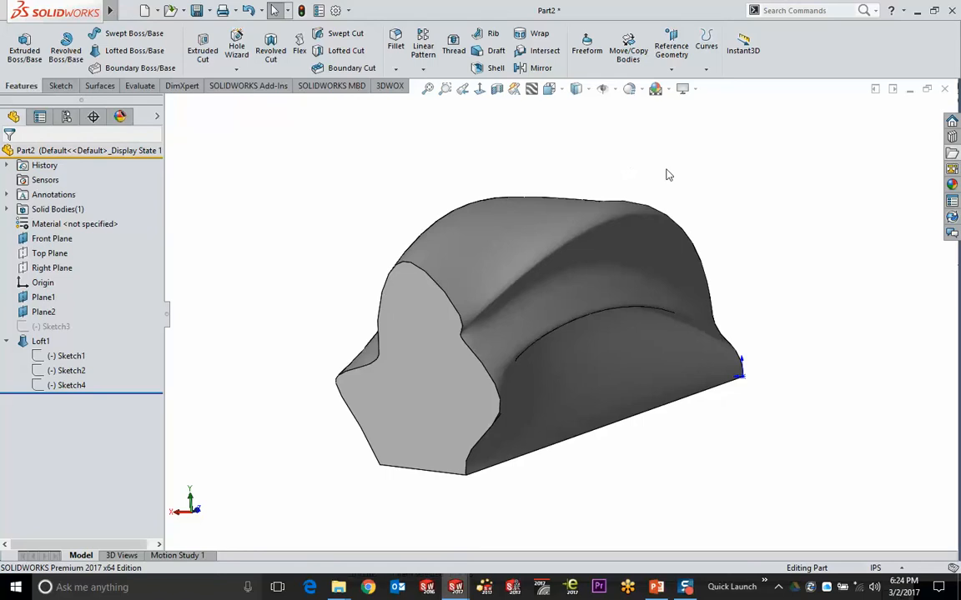
{"action": "middle_click_drag", "start_coordinate": [665, 176], "coordinate": [616, 182]}
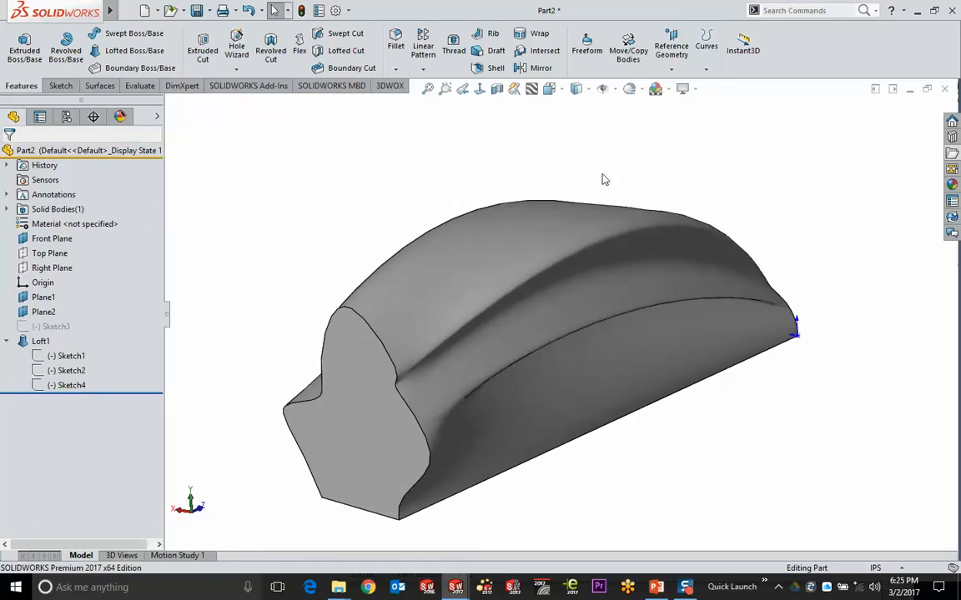
{"action": "left_click", "coordinate": [442, 278]}
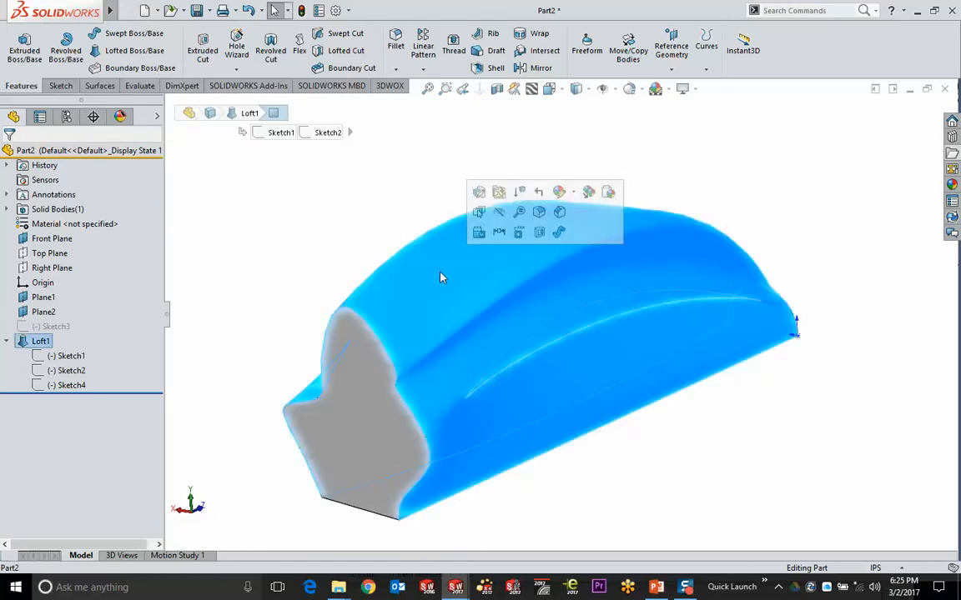
{"action": "left_click", "coordinate": [742, 50]}
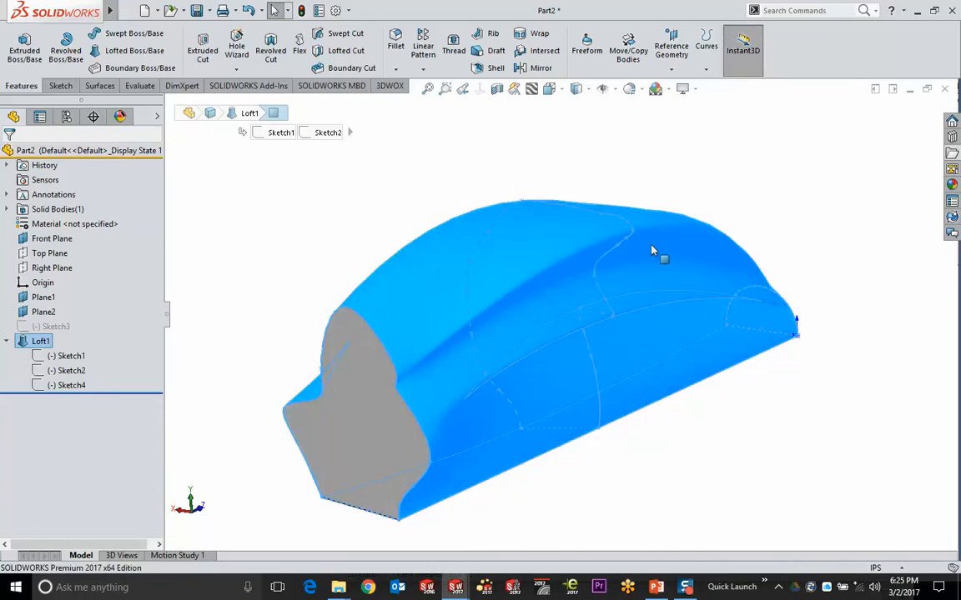
{"action": "double_click", "coordinate": [595, 281]}
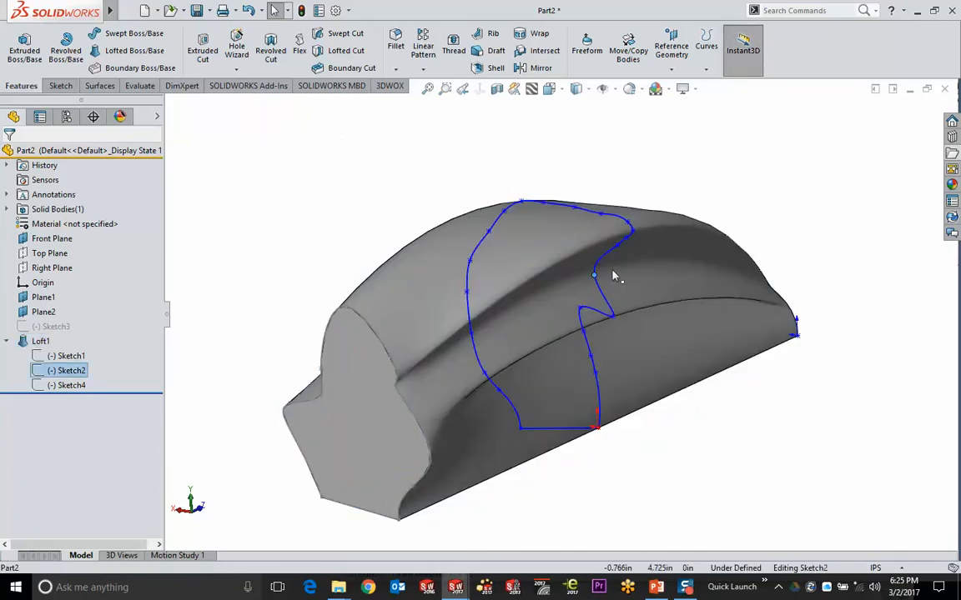
{"action": "left_click", "coordinate": [669, 457]}
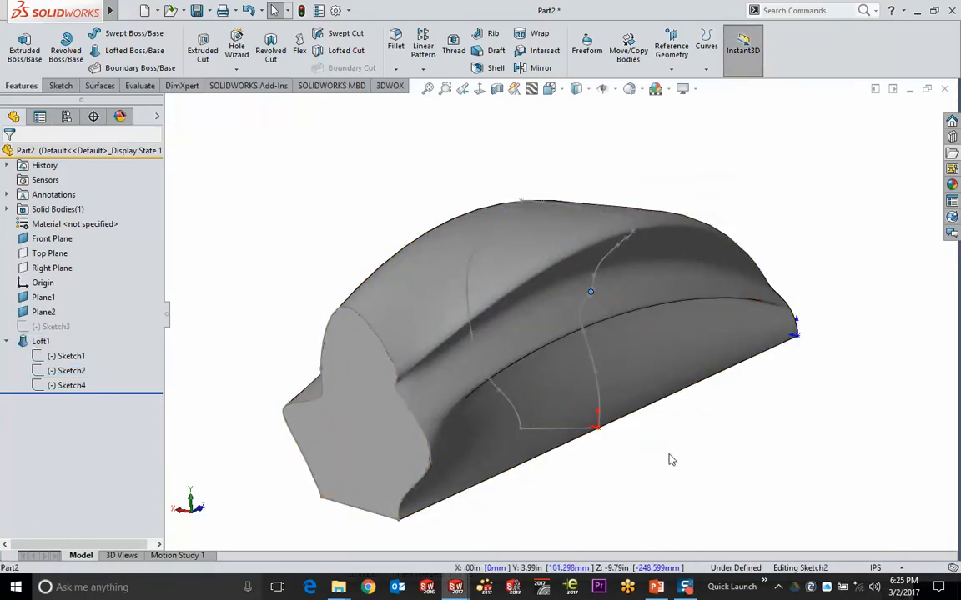
{"action": "key", "text": "ctrl+b"}
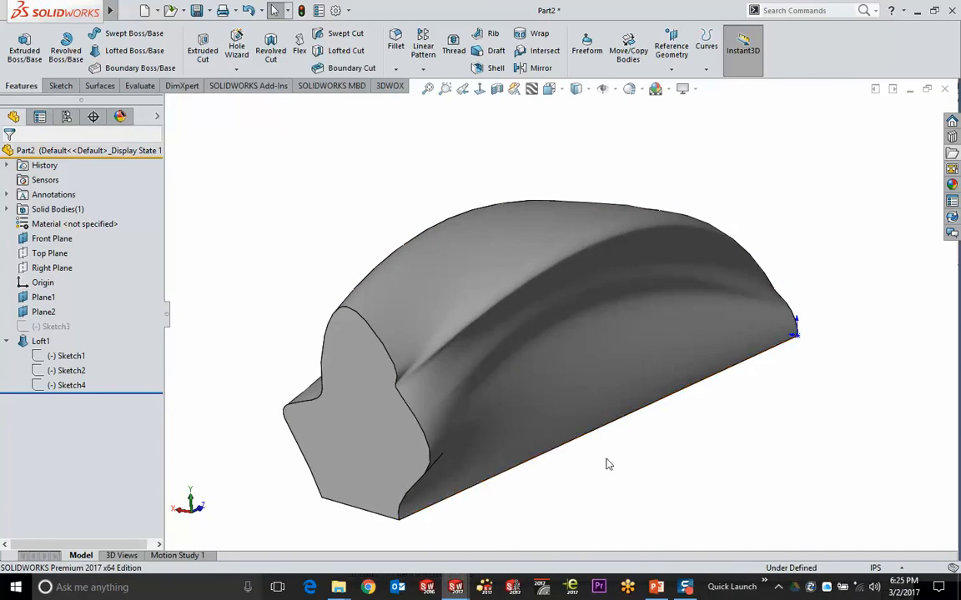
Select the loft's end face to leave open, orbiting to reach its other faces
{"action": "middle_click_drag", "start_coordinate": [564, 390], "coordinate": [717, 369]}
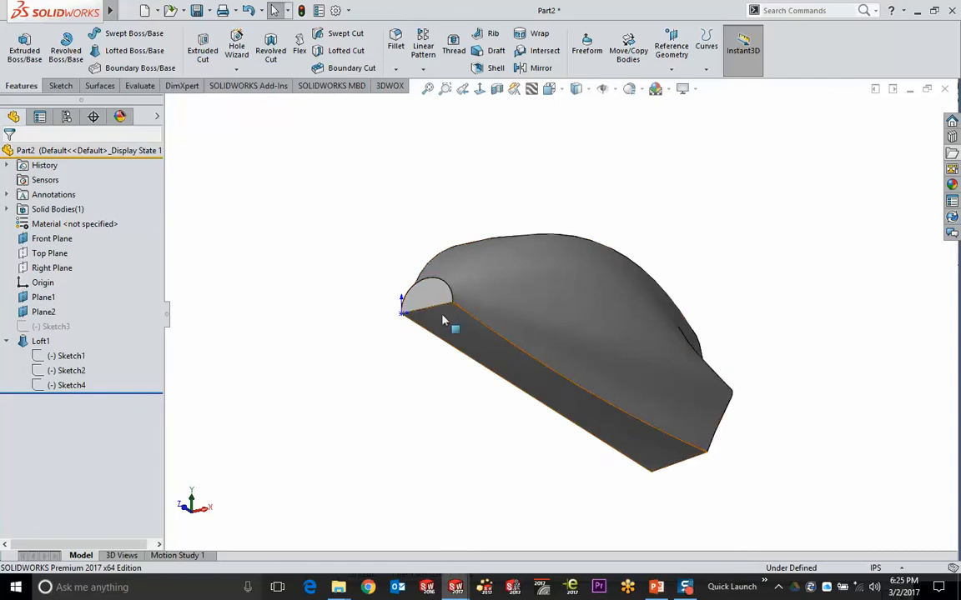
{"action": "left_click", "coordinate": [430, 302]}
{"action": "middle_click_drag", "start_coordinate": [477, 347], "coordinate": [701, 349]}
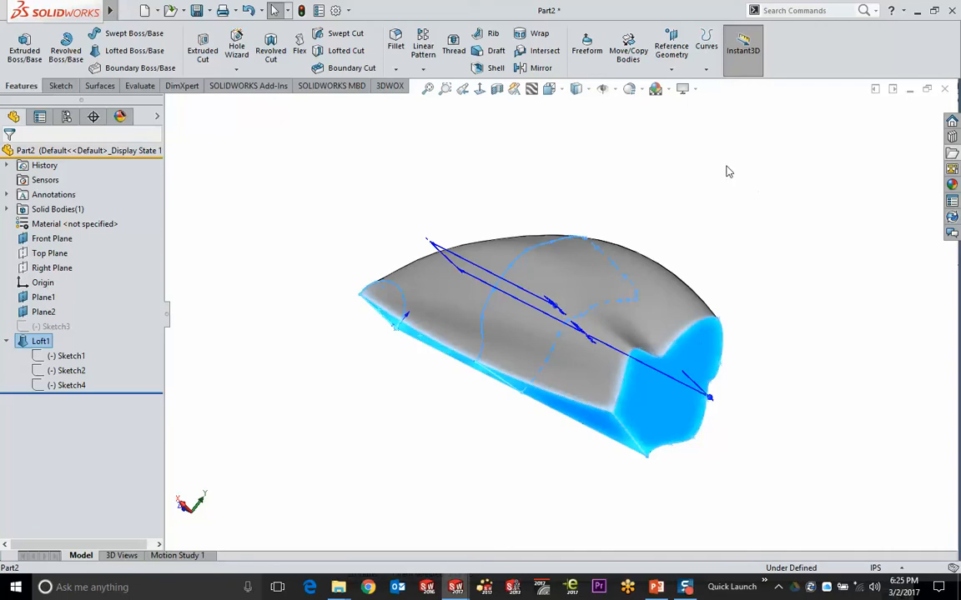
Shell the loft at 0.100in with the chosen faces removed, dismissing the curvature warning
{"action": "left_click", "coordinate": [485, 68]}
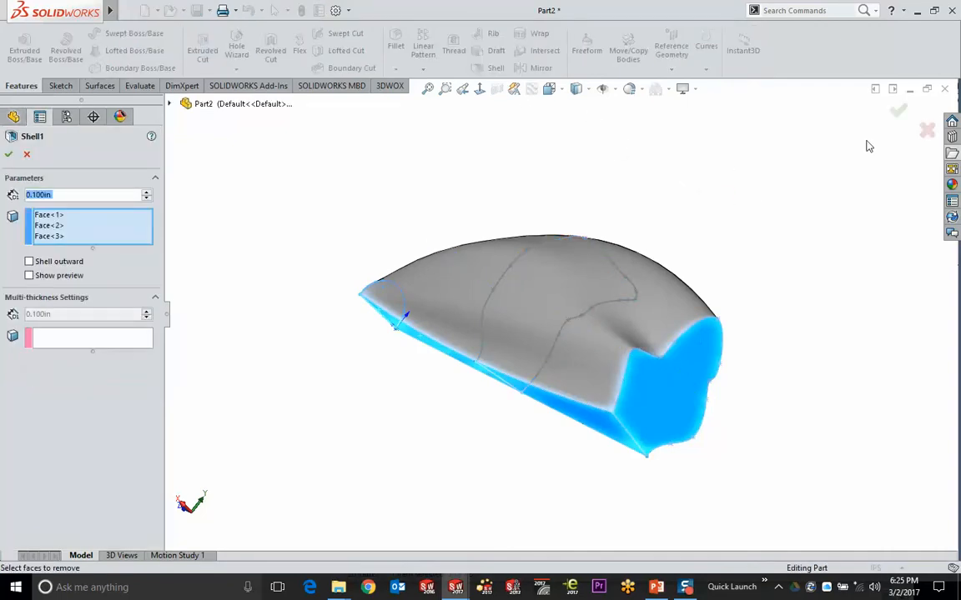
{"action": "left_click", "coordinate": [897, 109]}
{"action": "left_click", "coordinate": [521, 309]}
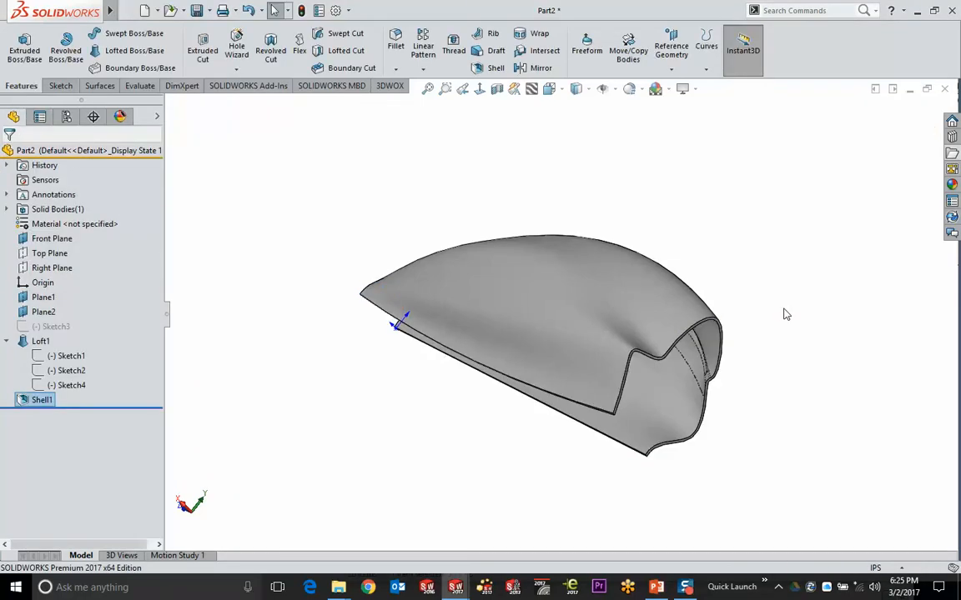
Inspect the thin shell walls from several angles, then select the loft feature
{"action": "middle_click_drag", "start_coordinate": [808, 354], "coordinate": [511, 307]}
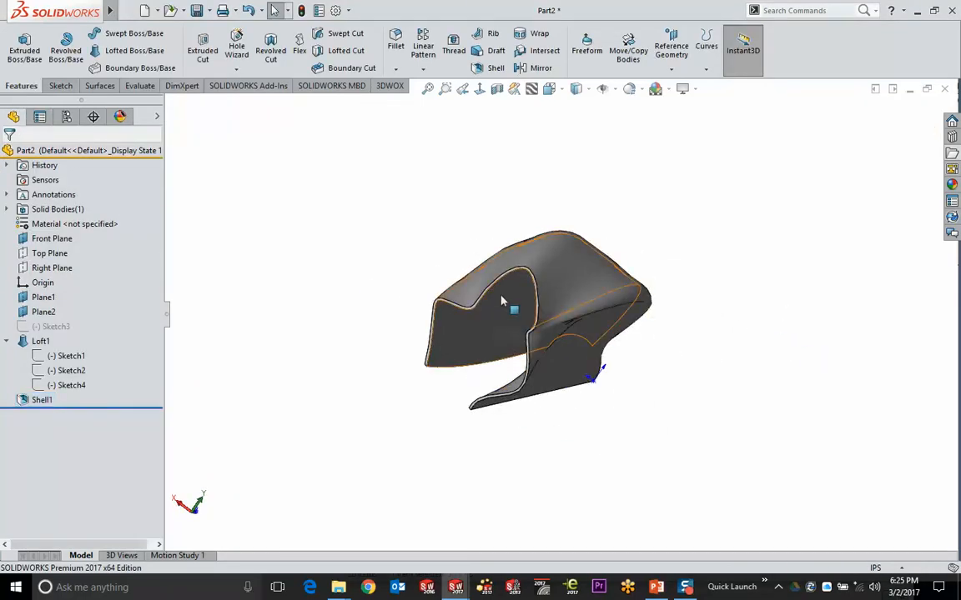
{"action": "scroll", "coordinate": [511, 292], "scroll_direction": "down", "scroll_amount": 10}
{"action": "left_click", "coordinate": [551, 288]}
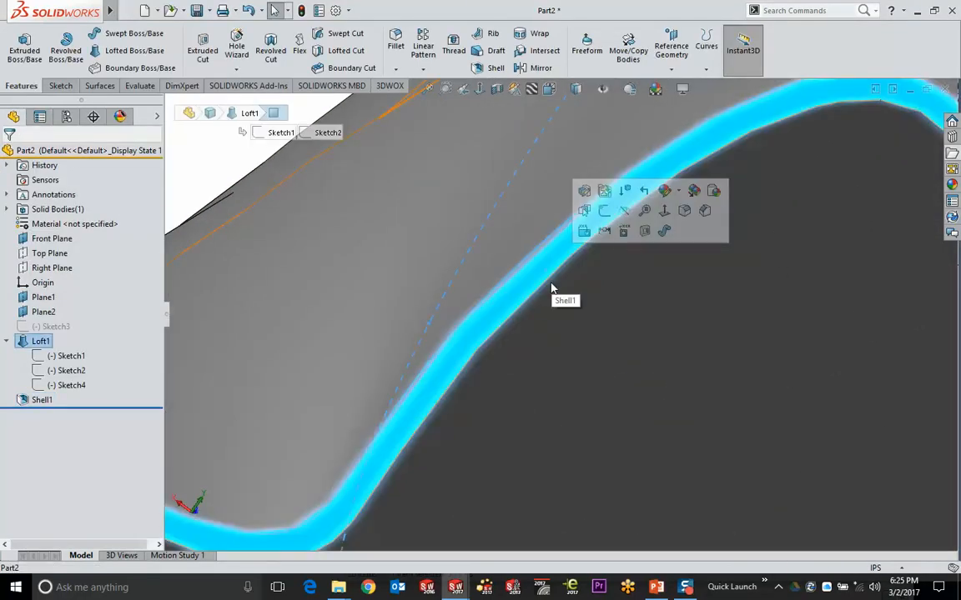
{"action": "scroll", "coordinate": [553, 287], "scroll_direction": "up", "scroll_amount": 8}
{"action": "left_click", "coordinate": [425, 195]}
{"action": "scroll", "coordinate": [424, 195], "scroll_direction": "up", "scroll_amount": 5}
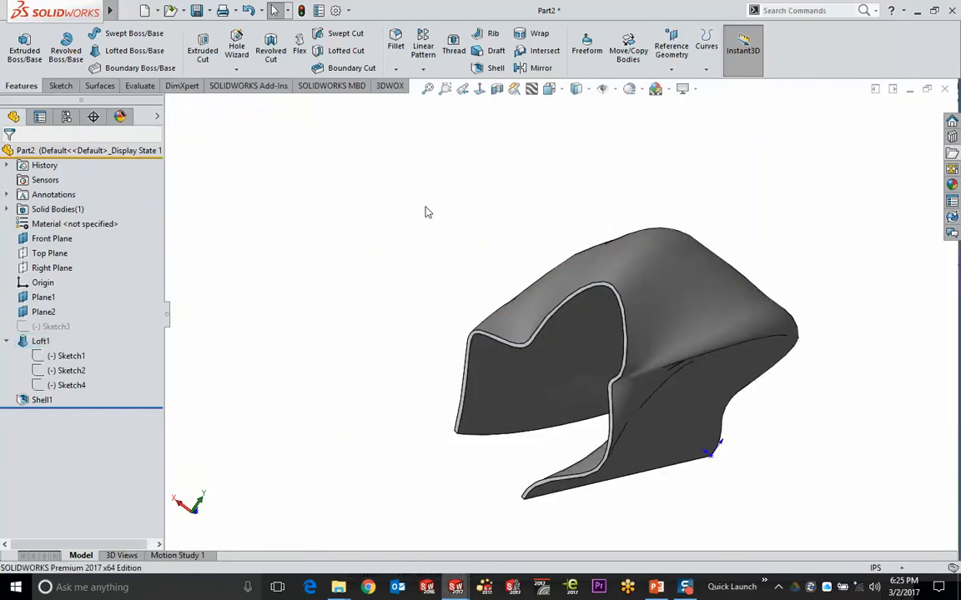
{"action": "middle_click_drag", "start_coordinate": [443, 211], "coordinate": [351, 176]}
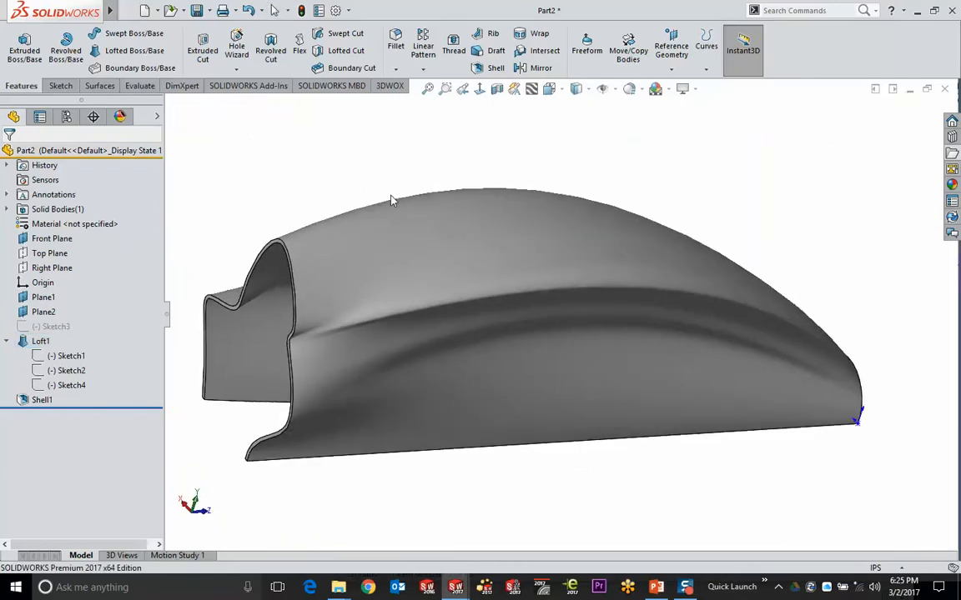
{"action": "left_click", "coordinate": [398, 250]}
Delete Loft1 together with its shell, leaving the three profile sketches
{"action": "key", "text": "Delete"}
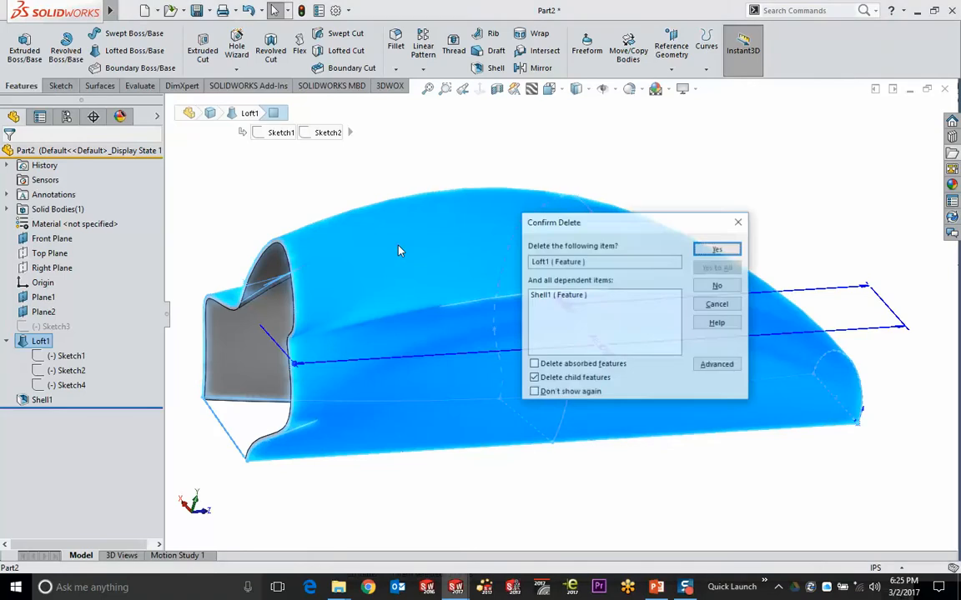
{"action": "key", "text": "Return"}
{"action": "mouse_move", "coordinate": [659, 374]}
{"action": "middle_mouse_down"}
{"action": "mouse_move", "coordinate": [661, 348]}
{"action": "mouse_move", "coordinate": [492, 303]}
{"action": "mouse_move", "coordinate": [489, 371]}
{"action": "middle_mouse_up"}
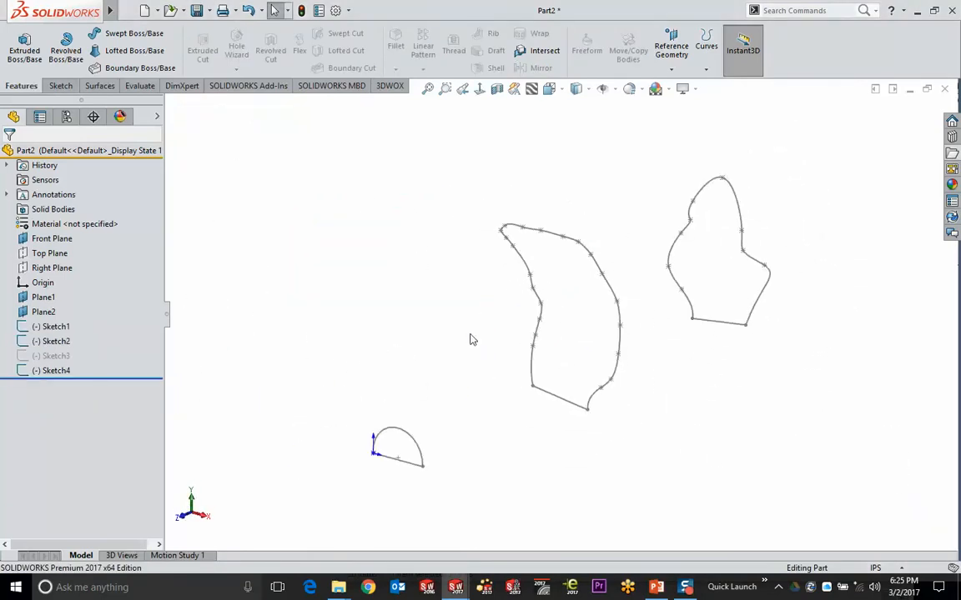
{"action": "middle_click_drag", "start_coordinate": [418, 292], "coordinate": [396, 259], "text": "ctrl"}
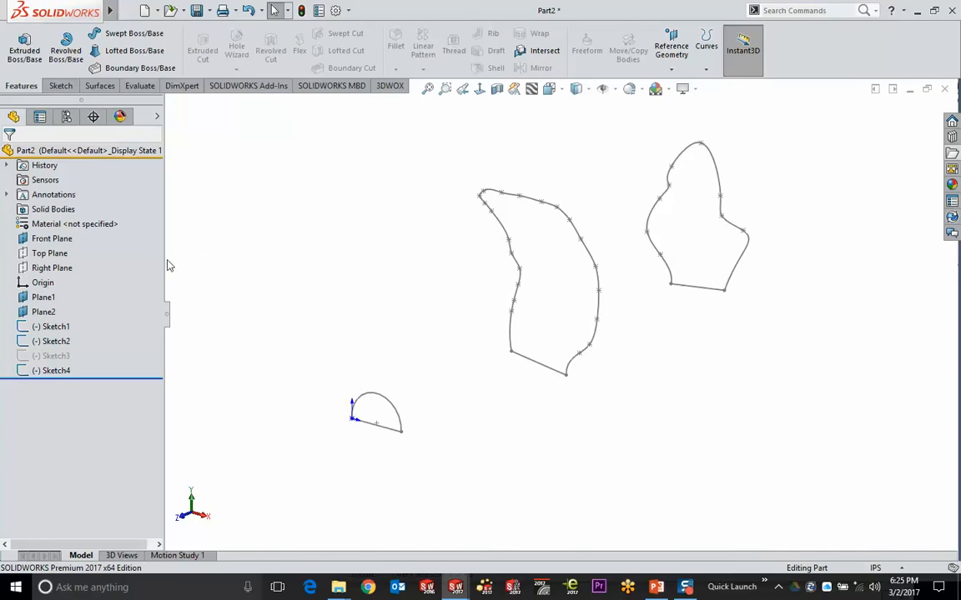
Start a new sketch on the Top Plane and orbit to see the profiles in 3D
{"action": "left_click", "coordinate": [49, 253]}
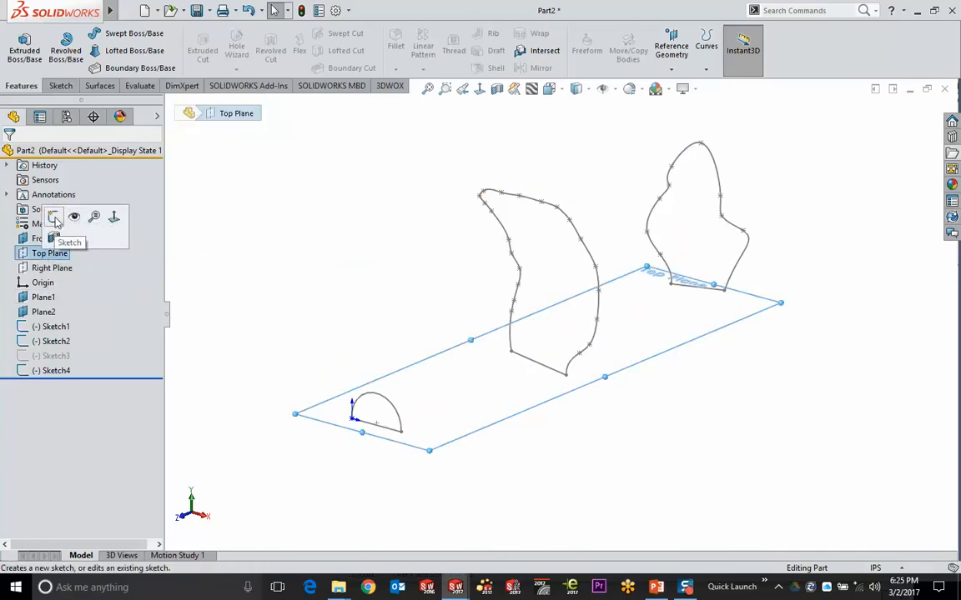
{"action": "left_click", "coordinate": [54, 217]}
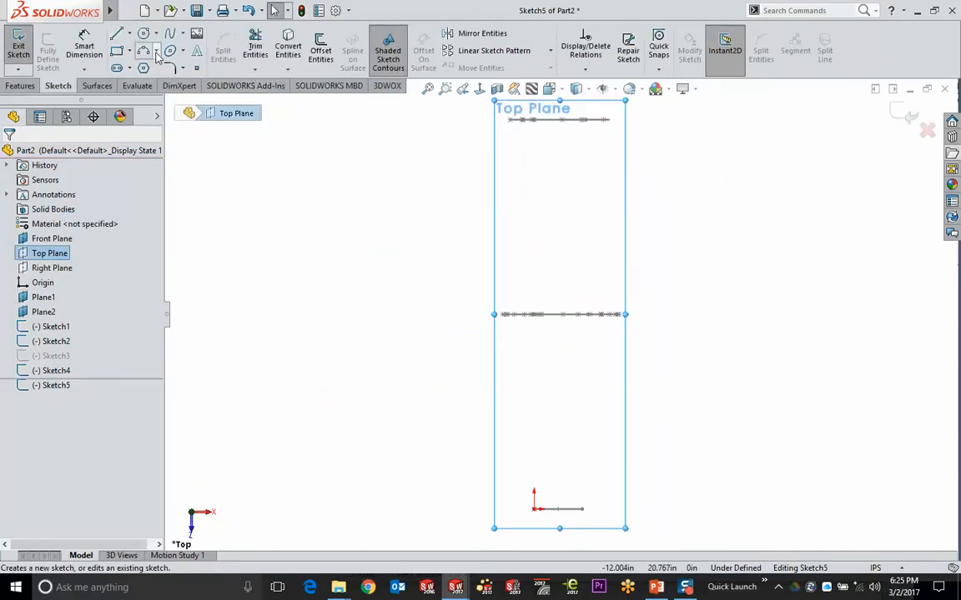
{"action": "mouse_move", "coordinate": [360, 307]}
{"action": "middle_mouse_down"}
{"action": "mouse_move", "coordinate": [485, 248]}
{"action": "mouse_move", "coordinate": [435, 198]}
{"action": "mouse_move", "coordinate": [437, 177]}
{"action": "middle_mouse_up"}
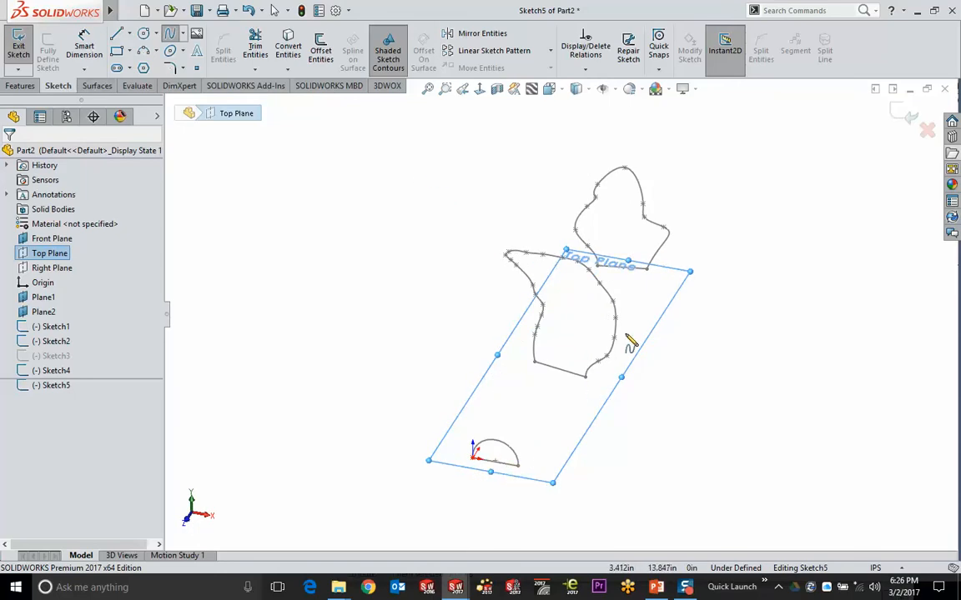
{"action": "mouse_move", "coordinate": [629, 336]}
{"action": "middle_mouse_down"}
{"action": "mouse_move", "coordinate": [669, 228]}
{"action": "mouse_move", "coordinate": [611, 272]}
{"action": "mouse_move", "coordinate": [606, 316]}
{"action": "mouse_move", "coordinate": [615, 332]}
{"action": "middle_mouse_up"}
Draw a spline from the right profile's base through the middle profile to the small profile
{"action": "key", "text": "s"}
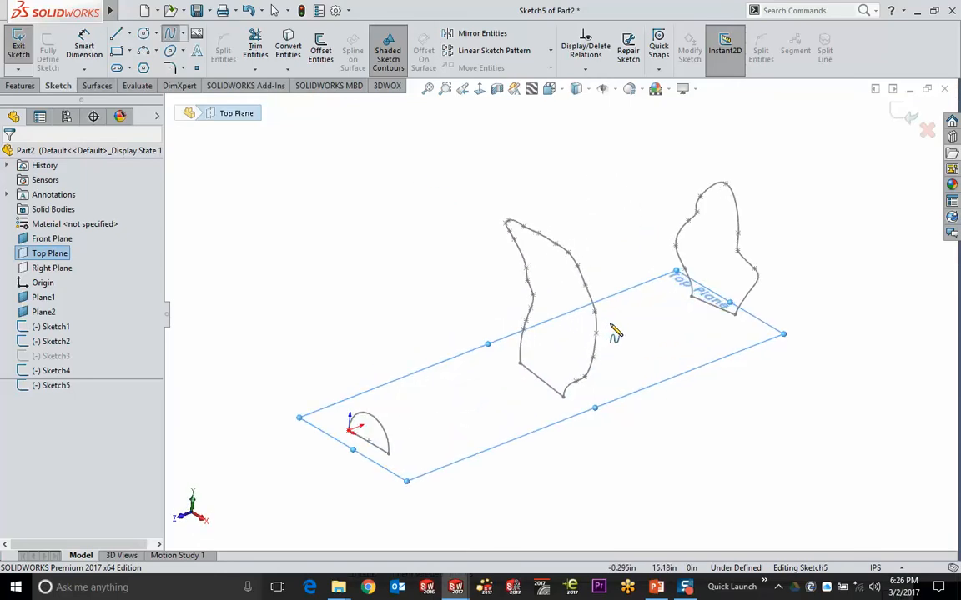
{"action": "left_click", "coordinate": [691, 297]}
{"action": "left_click", "coordinate": [606, 298]}
{"action": "left_click", "coordinate": [570, 340]}
{"action": "left_click", "coordinate": [518, 364]}
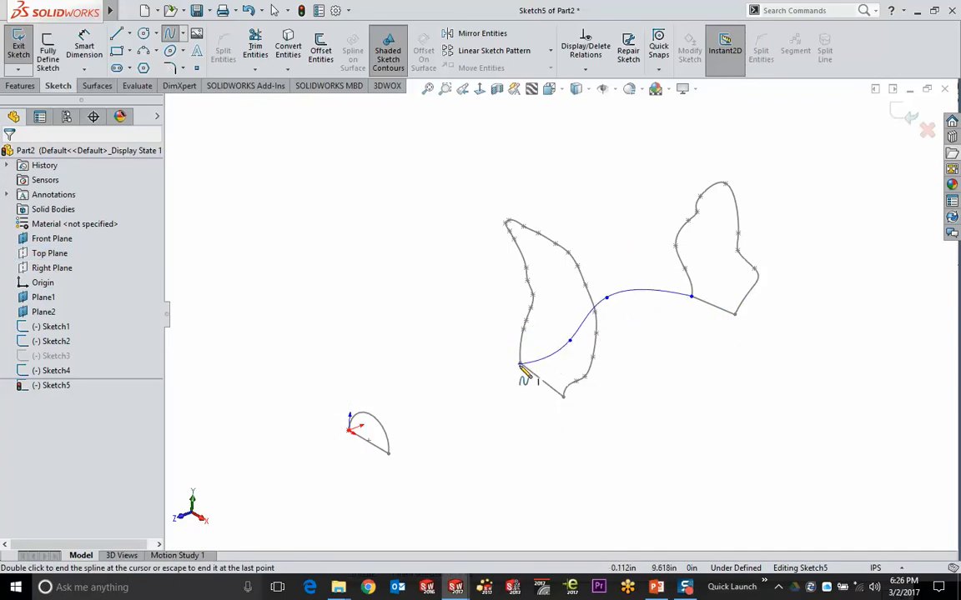
{"action": "left_click", "coordinate": [416, 364]}
{"action": "left_click", "coordinate": [385, 387]}
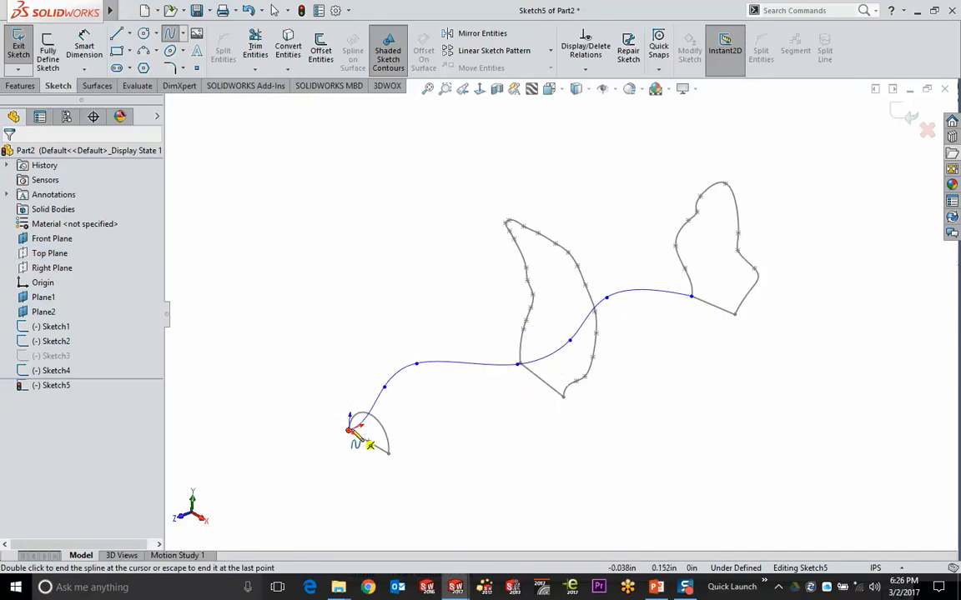
{"action": "double_click", "coordinate": [349, 430]}
{"action": "mouse_move", "coordinate": [364, 288]}
{"action": "middle_mouse_down"}
{"action": "mouse_move", "coordinate": [407, 364]}
{"action": "mouse_move", "coordinate": [389, 250]}
{"action": "mouse_move", "coordinate": [415, 234]}
{"action": "mouse_move", "coordinate": [354, 281]}
{"action": "mouse_move", "coordinate": [413, 273]}
{"action": "middle_mouse_up"}
{"action": "key", "text": "f"}
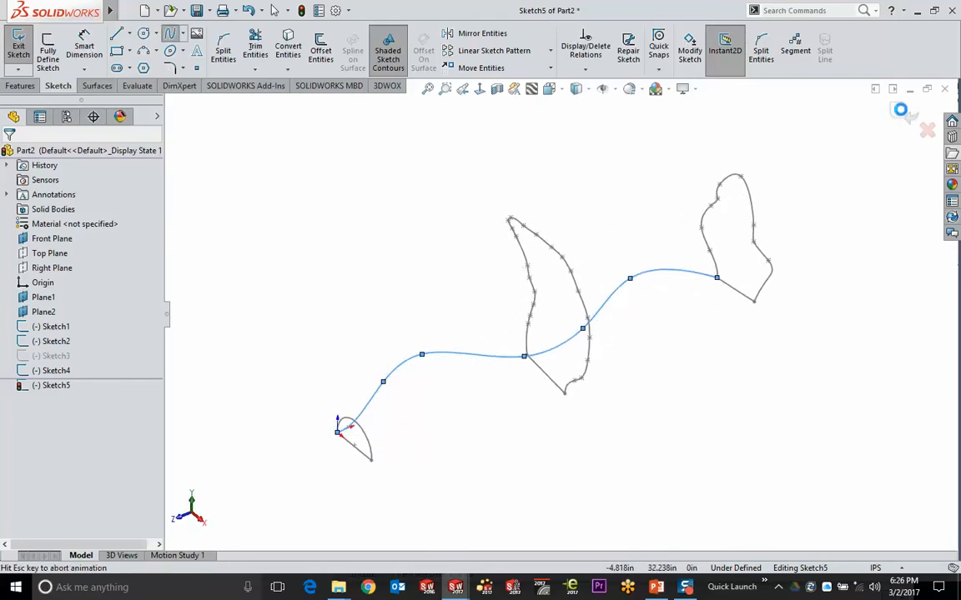
{"action": "left_click", "coordinate": [900, 109]}
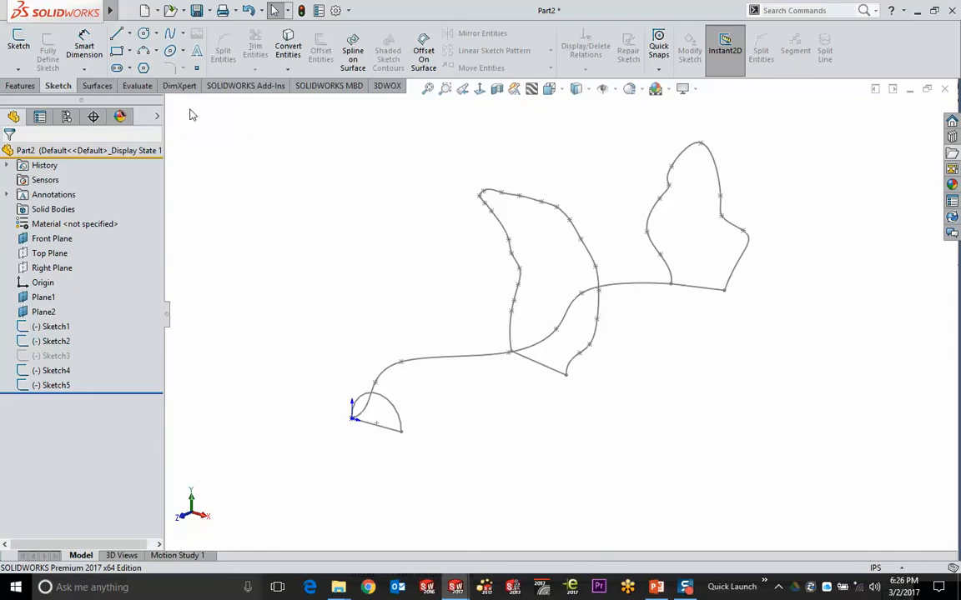
Start a 3D sketch and begin a spline at the right profile's end point
{"action": "left_click", "coordinate": [16, 71]}
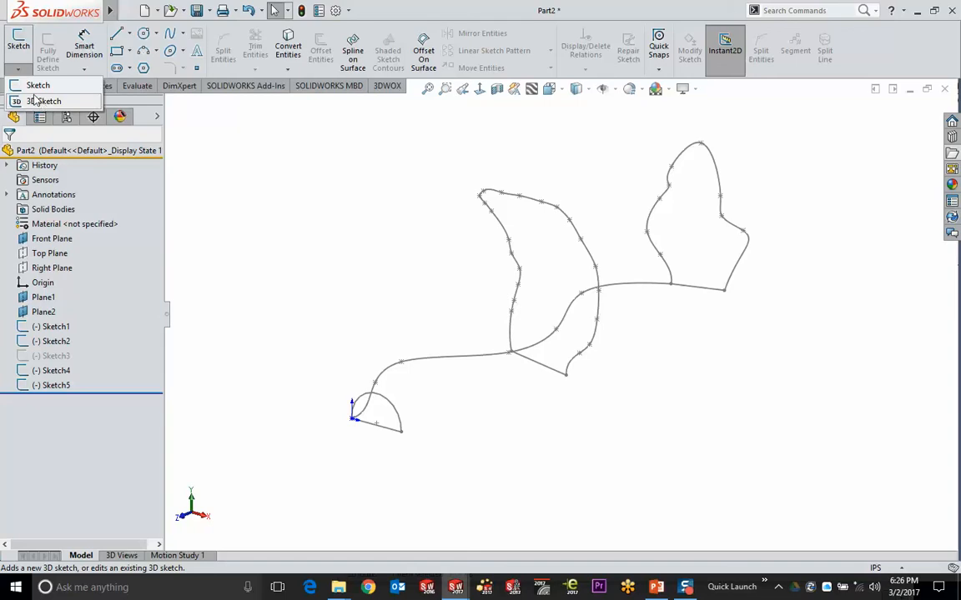
{"action": "left_click", "coordinate": [41, 102]}
{"action": "left_click", "coordinate": [171, 33]}
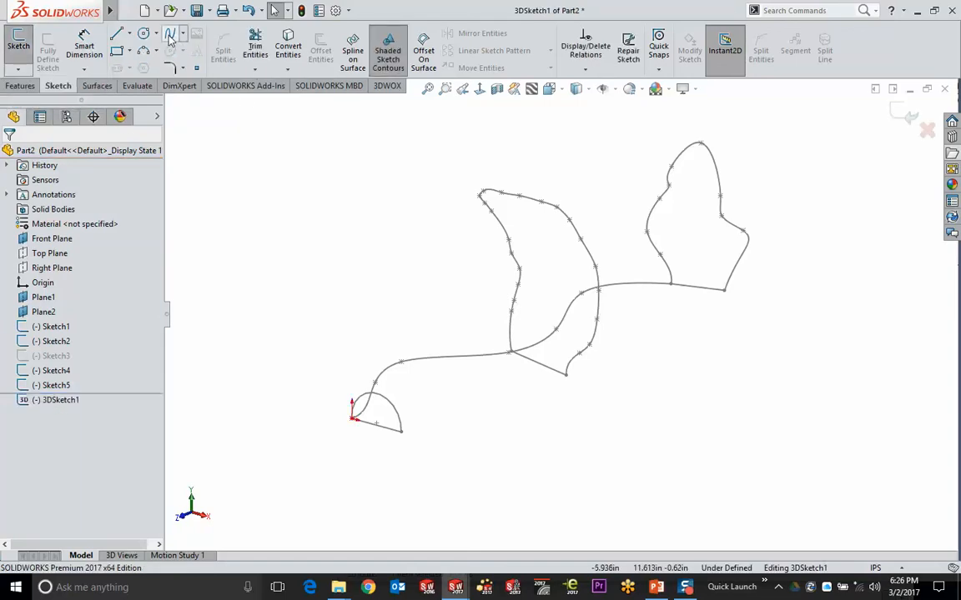
{"action": "left_click", "coordinate": [723, 289]}
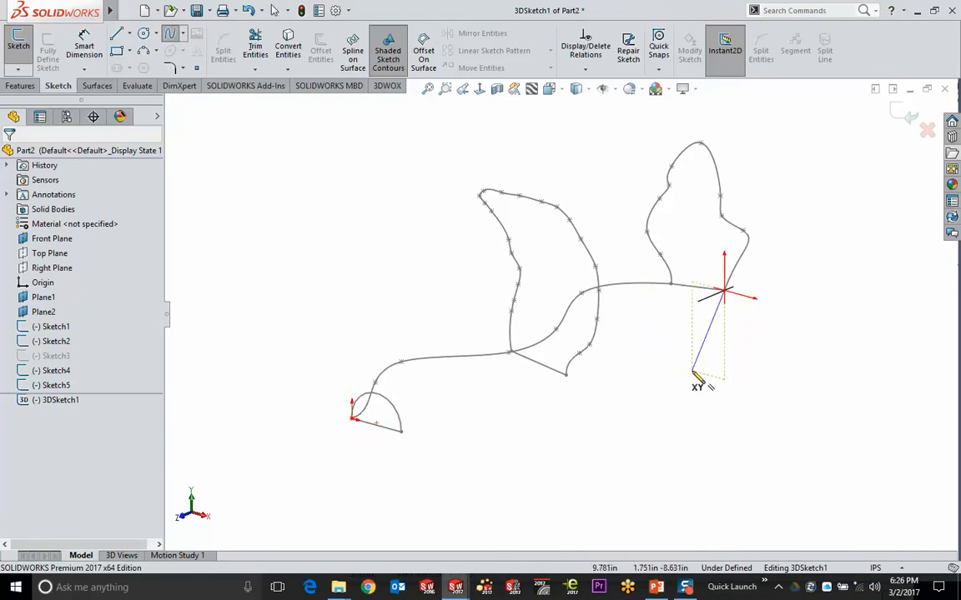
{"action": "mouse_move", "coordinate": [673, 367]}
{"action": "middle_mouse_down"}
{"action": "mouse_move", "coordinate": [617, 369]}
{"action": "mouse_move", "coordinate": [729, 375]}
{"action": "middle_mouse_up"}
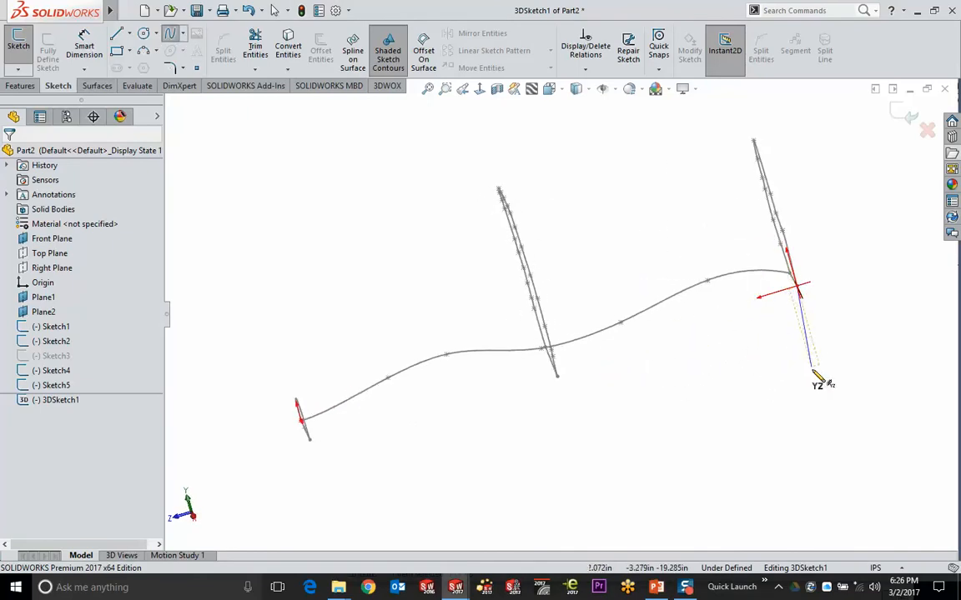
{"action": "mouse_move", "coordinate": [830, 380]}
{"action": "middle_mouse_down"}
{"action": "mouse_move", "coordinate": [804, 392]}
{"action": "mouse_move", "coordinate": [727, 357]}
{"action": "middle_mouse_up"}
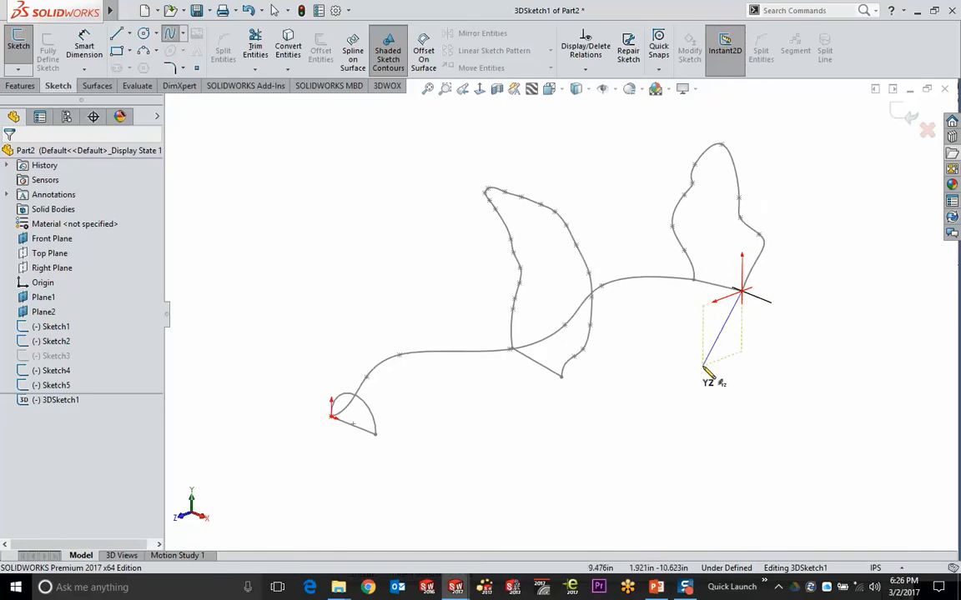
Cycle the spline's drawing plane to ZX and place a point below the right profile
{"action": "key", "text": "Tab"}
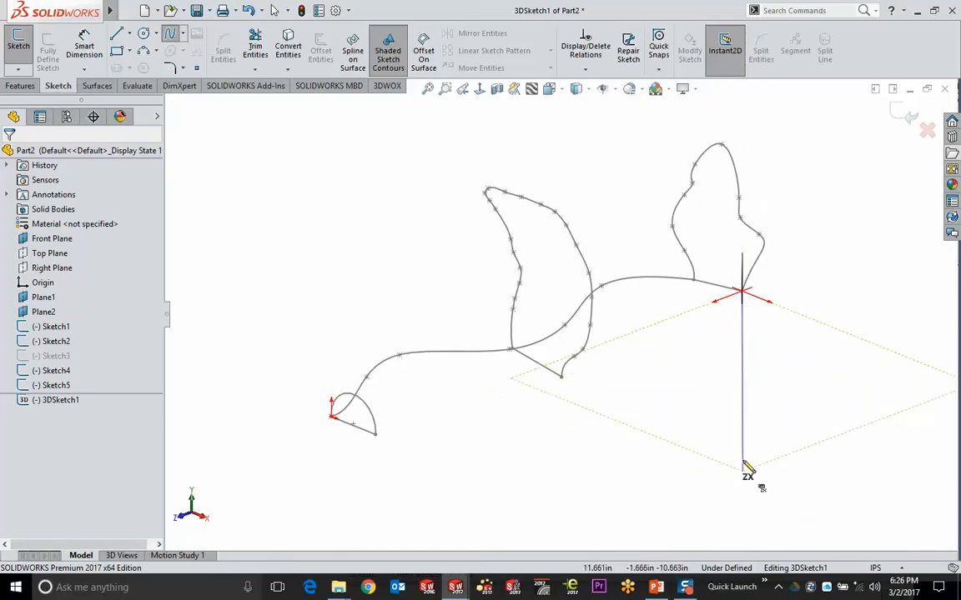
{"action": "key", "text": "Tab"}
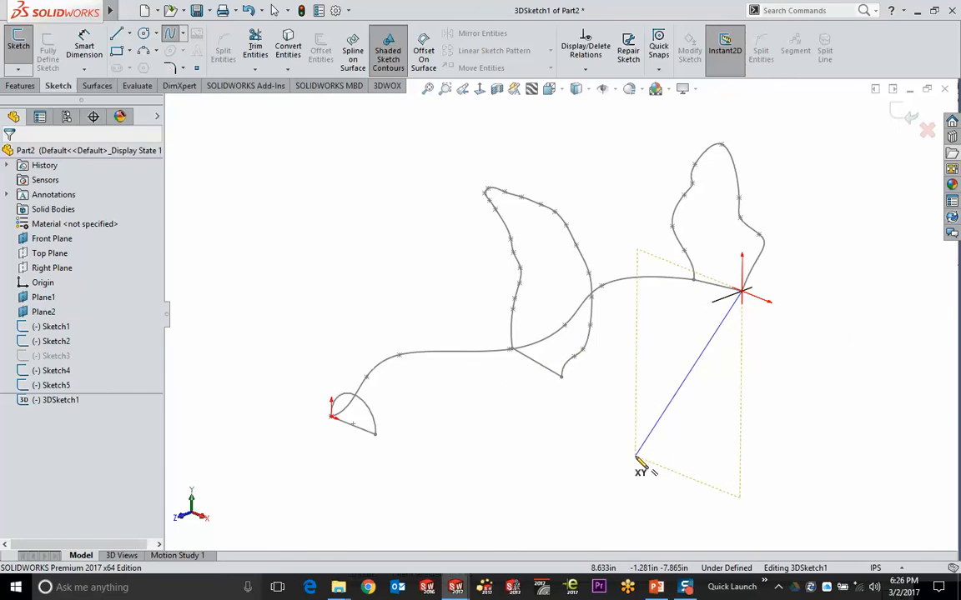
{"action": "key", "text": "Tab"}
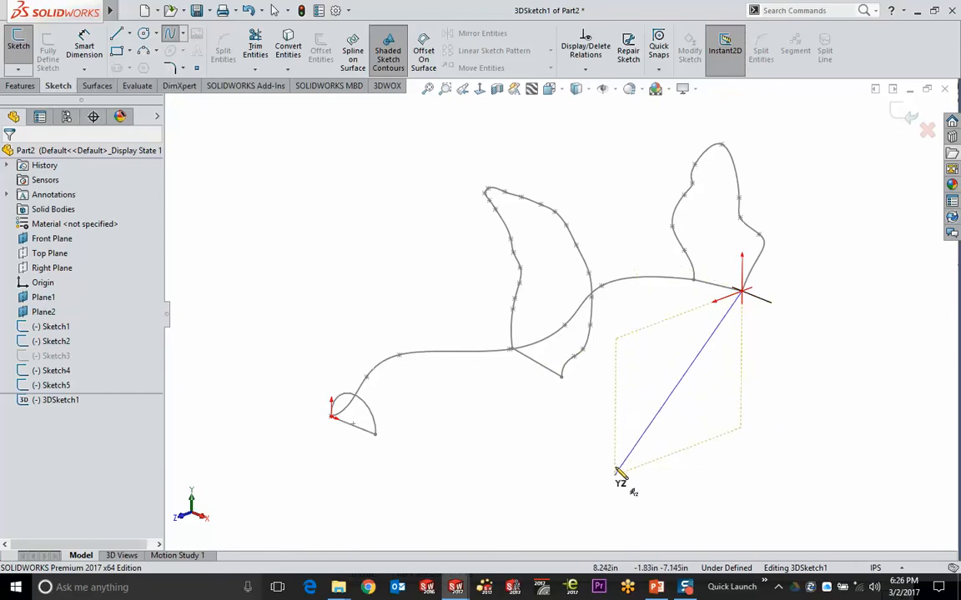
{"action": "key", "text": "Tab"}
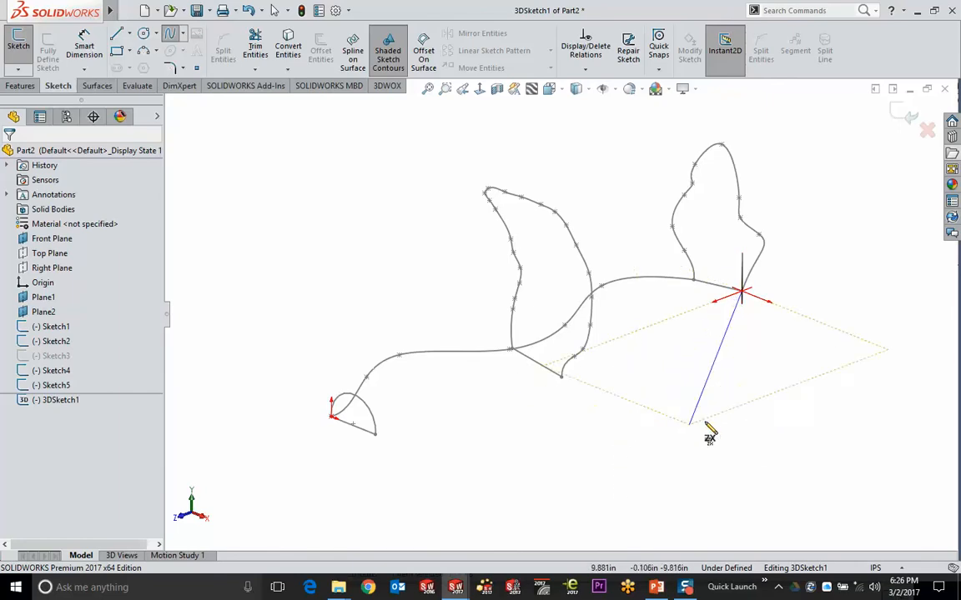
{"action": "left_click", "coordinate": [716, 353]}
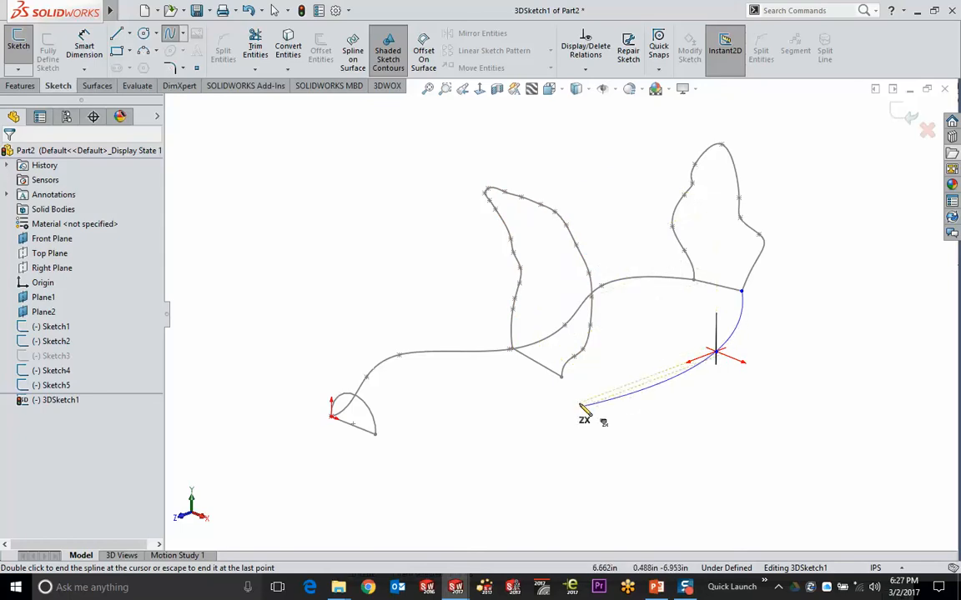
Continue the spline through the middle profile and end it at the small end profile
{"action": "left_click", "coordinate": [562, 378]}
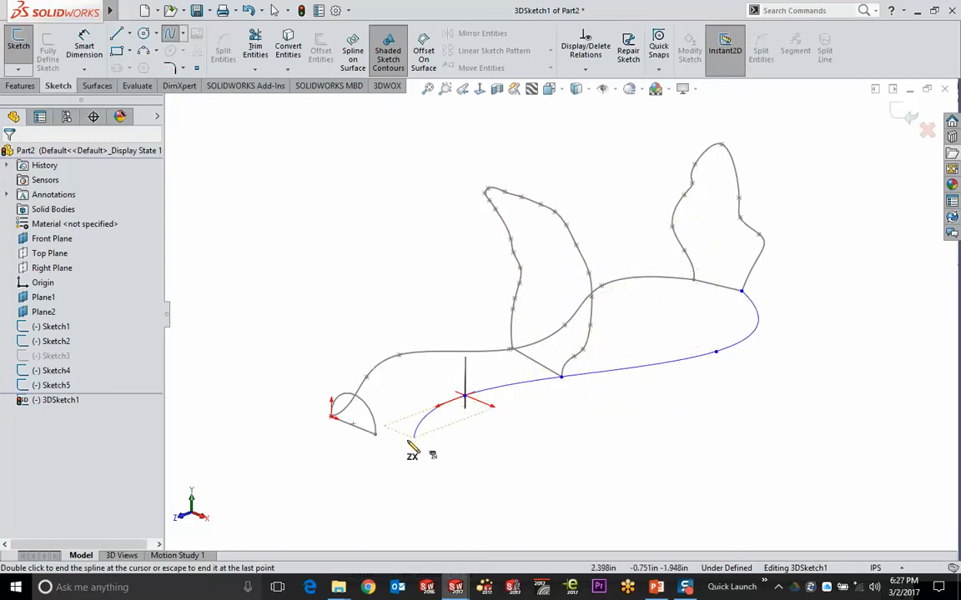
{"action": "mouse_move", "coordinate": [376, 435]}
{"action": "middle_mouse_down"}
{"action": "mouse_move", "coordinate": [485, 461]}
{"action": "mouse_move", "coordinate": [609, 409]}
{"action": "mouse_move", "coordinate": [588, 440]}
{"action": "mouse_move", "coordinate": [583, 382]}
{"action": "middle_mouse_up"}
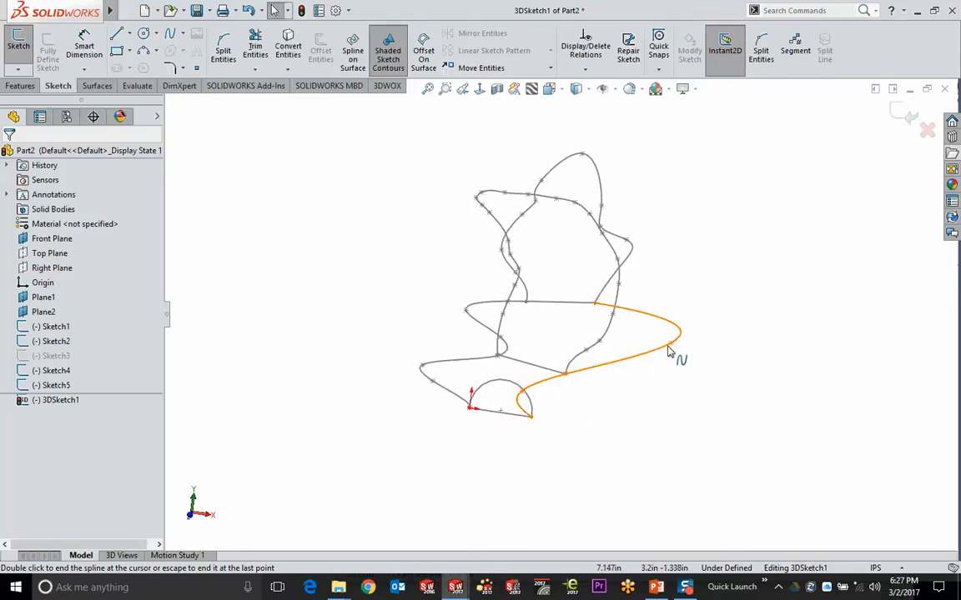
{"action": "double_click", "coordinate": [638, 442]}
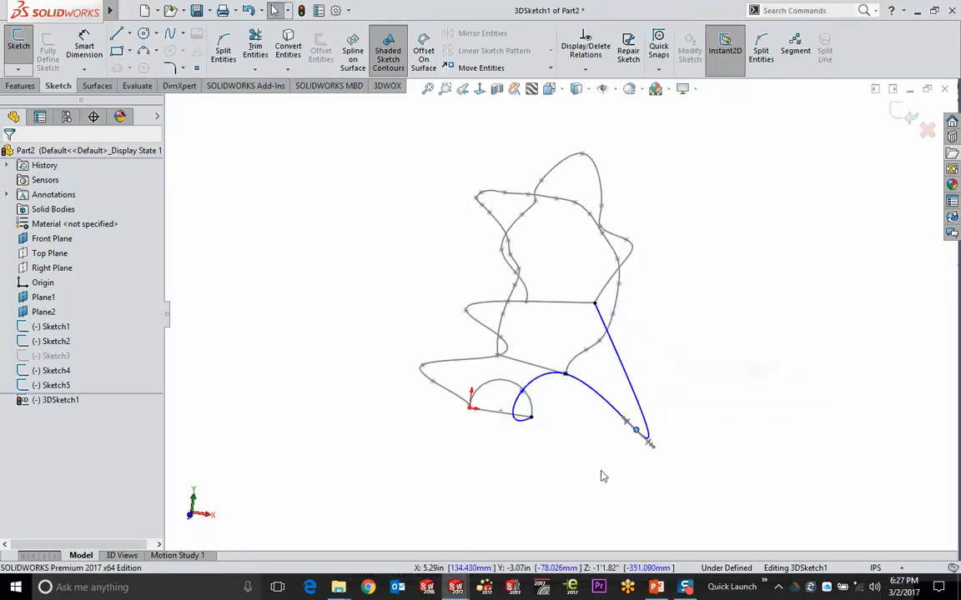
{"action": "mouse_move", "coordinate": [602, 476]}
{"action": "middle_mouse_down"}
{"action": "mouse_move", "coordinate": [586, 431]}
{"action": "mouse_move", "coordinate": [535, 462]}
{"action": "mouse_move", "coordinate": [457, 465]}
{"action": "mouse_move", "coordinate": [384, 398]}
{"action": "mouse_move", "coordinate": [441, 452]}
{"action": "mouse_move", "coordinate": [575, 485]}
{"action": "mouse_move", "coordinate": [517, 426]}
{"action": "middle_mouse_up"}
Drag one spline point to reshape the curve, then exit the 3D sketch
{"action": "left_click_drag", "start_coordinate": [500, 414], "coordinate": [552, 449]}
{"action": "mouse_move", "coordinate": [551, 449]}
{"action": "middle_mouse_down"}
{"action": "mouse_move", "coordinate": [568, 466]}
{"action": "mouse_move", "coordinate": [542, 456]}
{"action": "middle_mouse_up"}
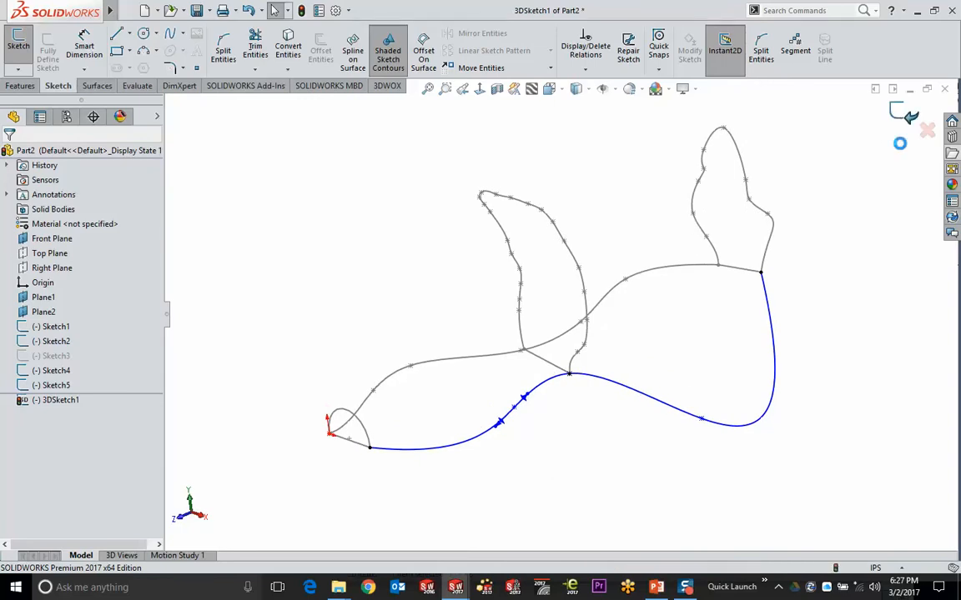
{"action": "left_click", "coordinate": [904, 117]}
{"action": "left_click", "coordinate": [324, 210]}
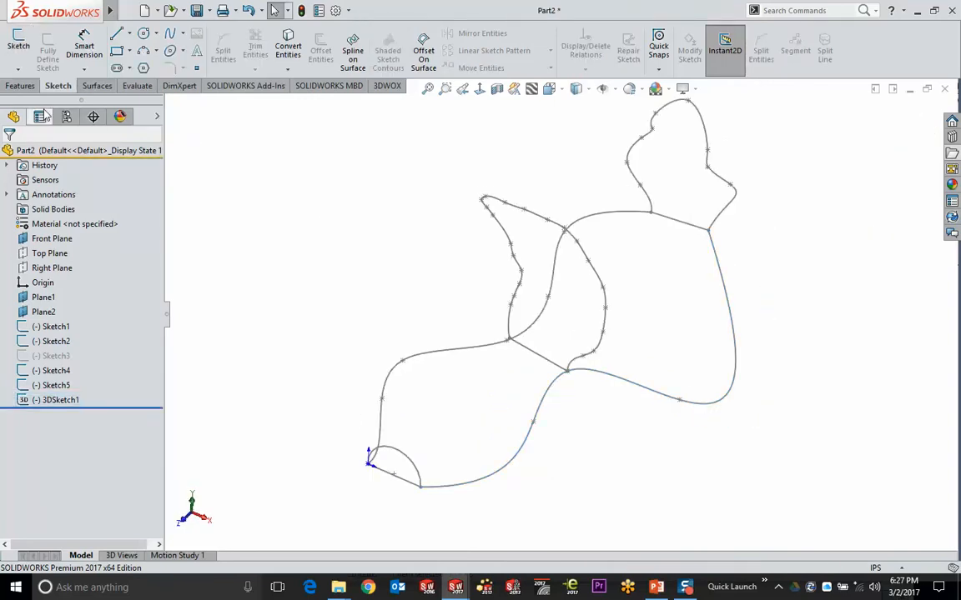
{"action": "left_click", "coordinate": [20, 86]}
Start a Lofted Boss/Base with Sketch1, Sketch2 and Sketch4 as profiles
{"action": "left_click", "coordinate": [125, 51]}
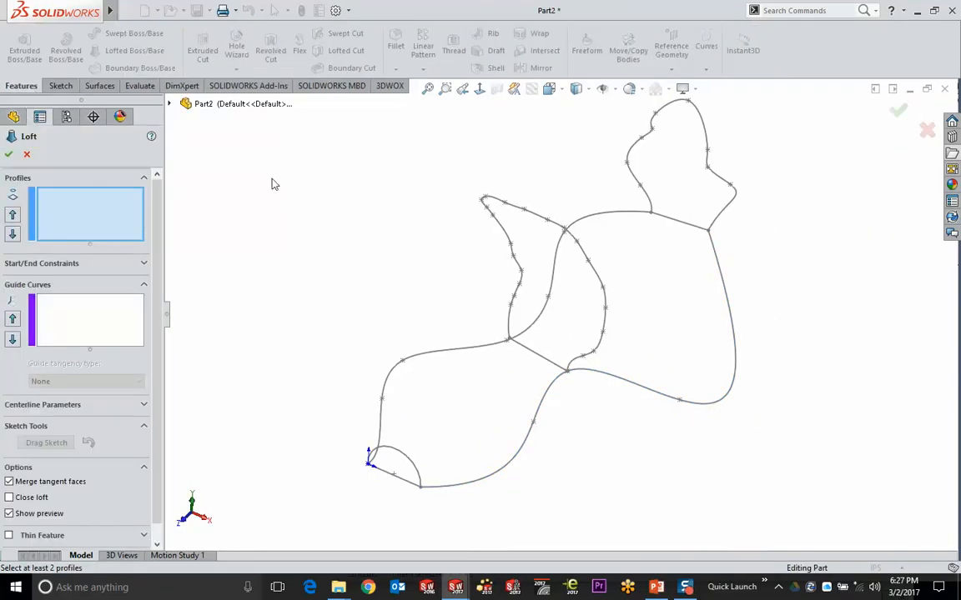
{"action": "left_click", "coordinate": [701, 233]}
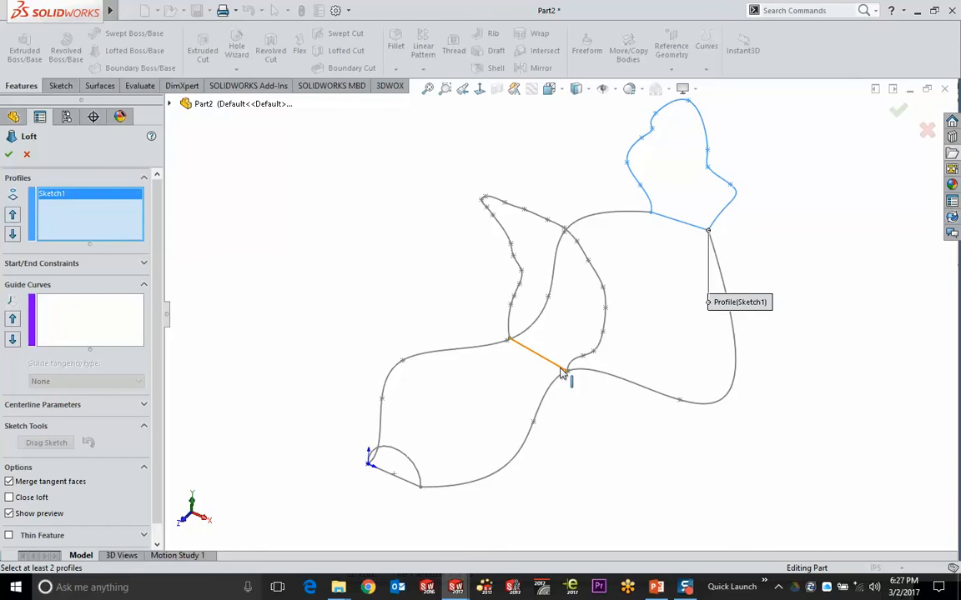
{"action": "left_click", "coordinate": [561, 372]}
{"action": "left_click", "coordinate": [417, 489]}
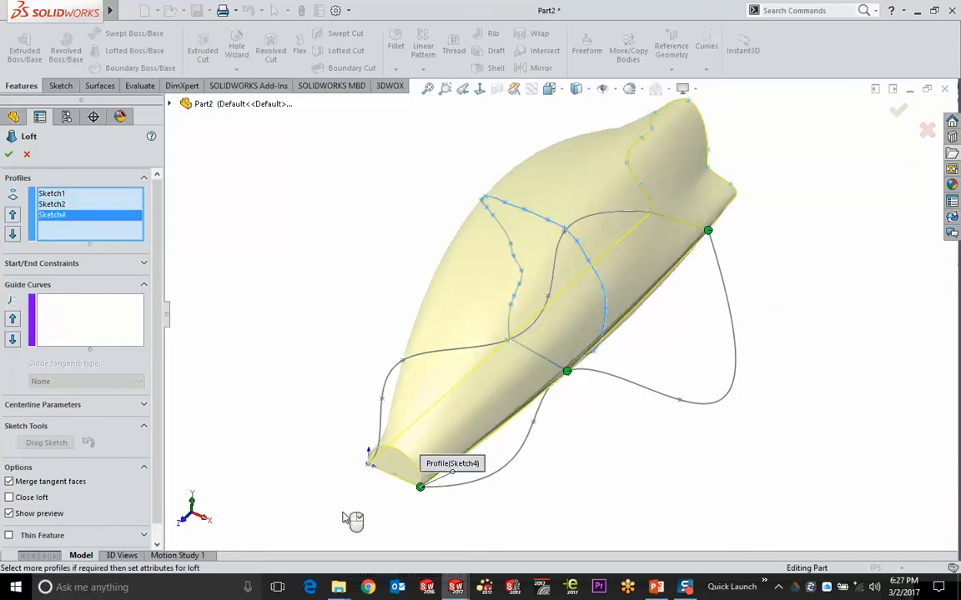
Add Sketch5 and the 3D spline as guide curves and accept the loft
{"action": "left_click", "coordinate": [84, 318]}
{"action": "middle_click_drag", "start_coordinate": [238, 273], "coordinate": [305, 332]}
{"action": "left_click", "coordinate": [428, 351]}
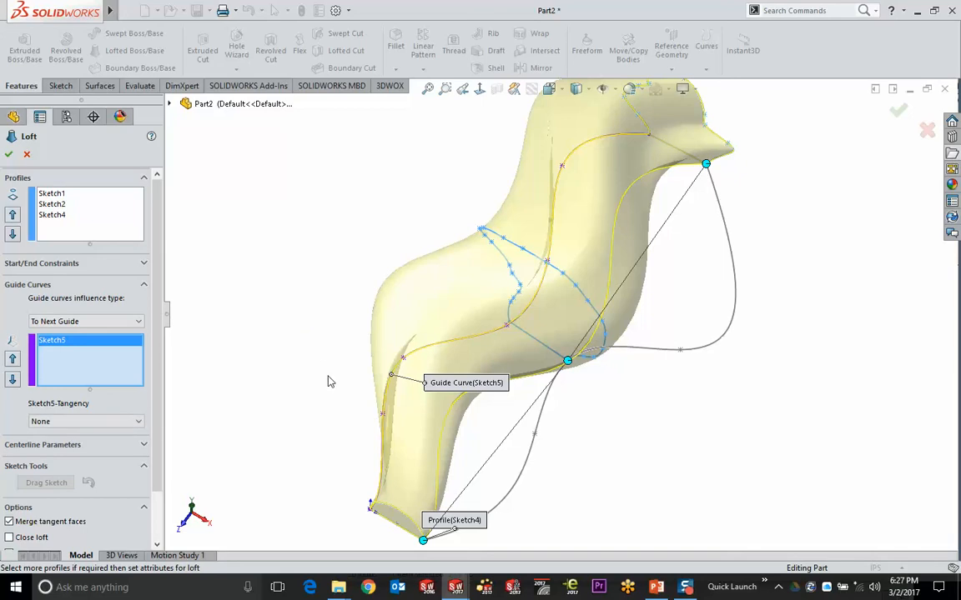
{"action": "left_click", "coordinate": [670, 357]}
{"action": "middle_click_drag", "start_coordinate": [690, 408], "coordinate": [721, 229]}
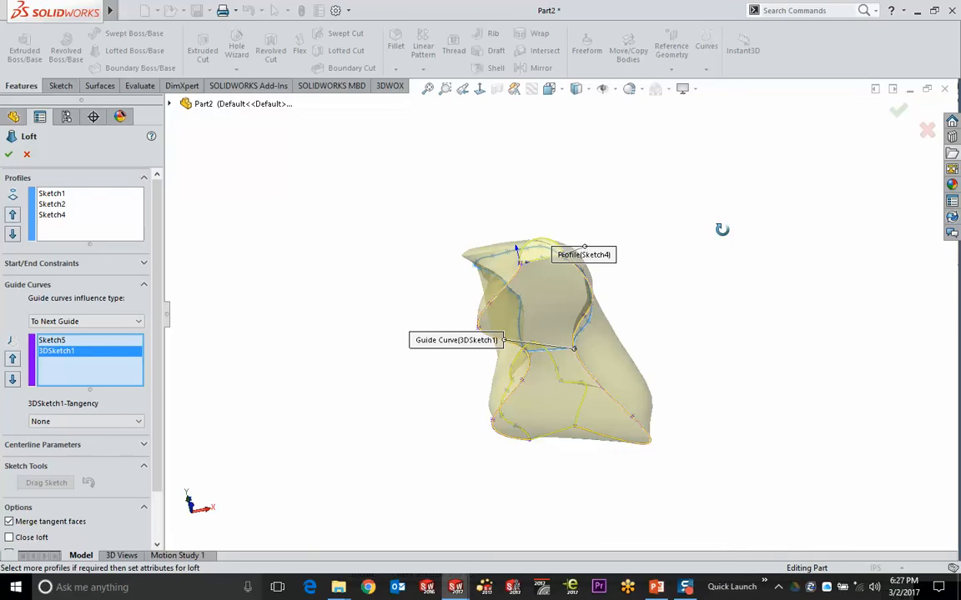
{"action": "middle_click_drag", "start_coordinate": [721, 230], "coordinate": [679, 359]}
{"action": "left_click", "coordinate": [899, 110]}
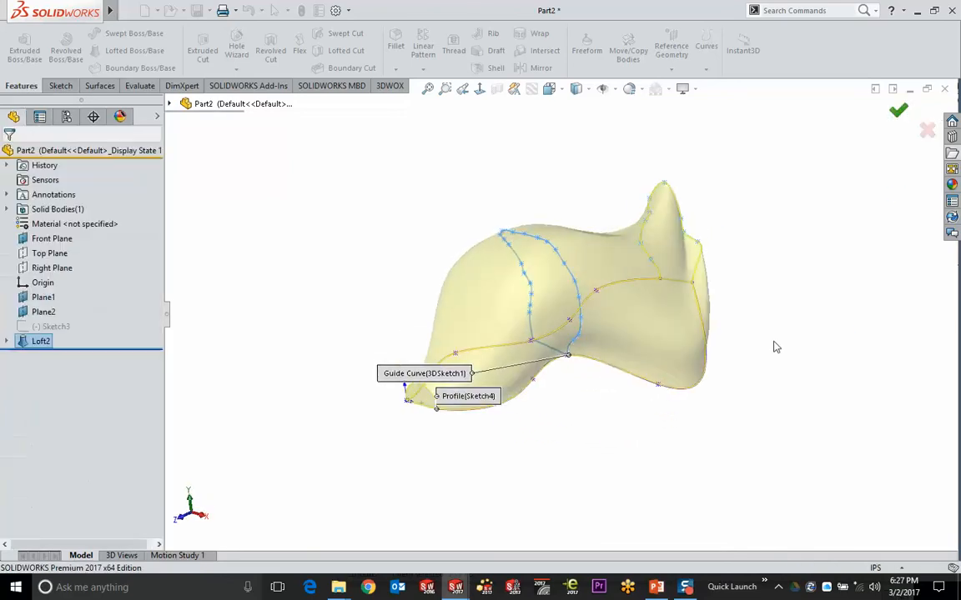
Fit the model to the window and apply the Plain White scene
{"action": "key", "text": "f"}
{"action": "left_click", "coordinate": [668, 91]}
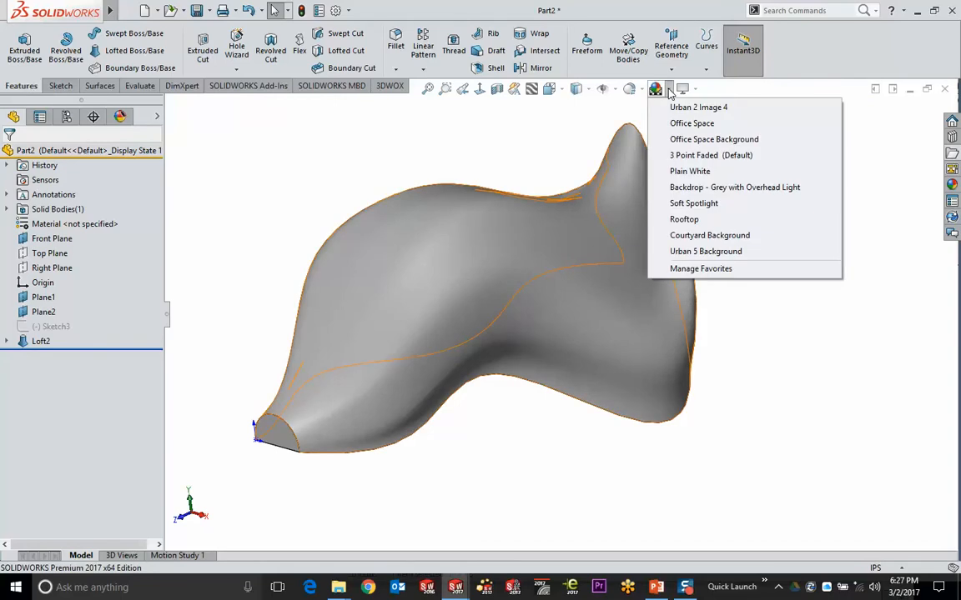
{"action": "left_click", "coordinate": [694, 170]}
Select the right end face, the large side face and the left end face
{"action": "mouse_move", "coordinate": [736, 410]}
{"action": "middle_mouse_down"}
{"action": "mouse_move", "coordinate": [682, 258]}
{"action": "mouse_move", "coordinate": [785, 424]}
{"action": "mouse_move", "coordinate": [860, 425]}
{"action": "mouse_move", "coordinate": [747, 418]}
{"action": "mouse_move", "coordinate": [673, 187]}
{"action": "mouse_move", "coordinate": [583, 192]}
{"action": "mouse_move", "coordinate": [600, 225]}
{"action": "middle_mouse_up"}
{"action": "left_click", "coordinate": [659, 380]}
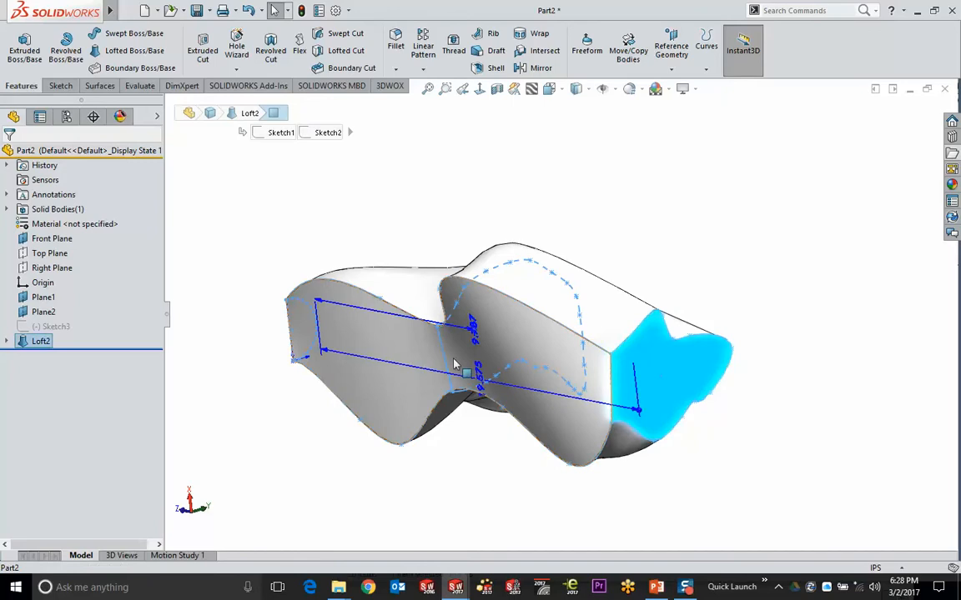
{"action": "left_click", "coordinate": [380, 390]}
{"action": "middle_click_drag", "start_coordinate": [379, 391], "coordinate": [351, 324]}
{"action": "left_click", "coordinate": [351, 324], "text": "ctrl"}
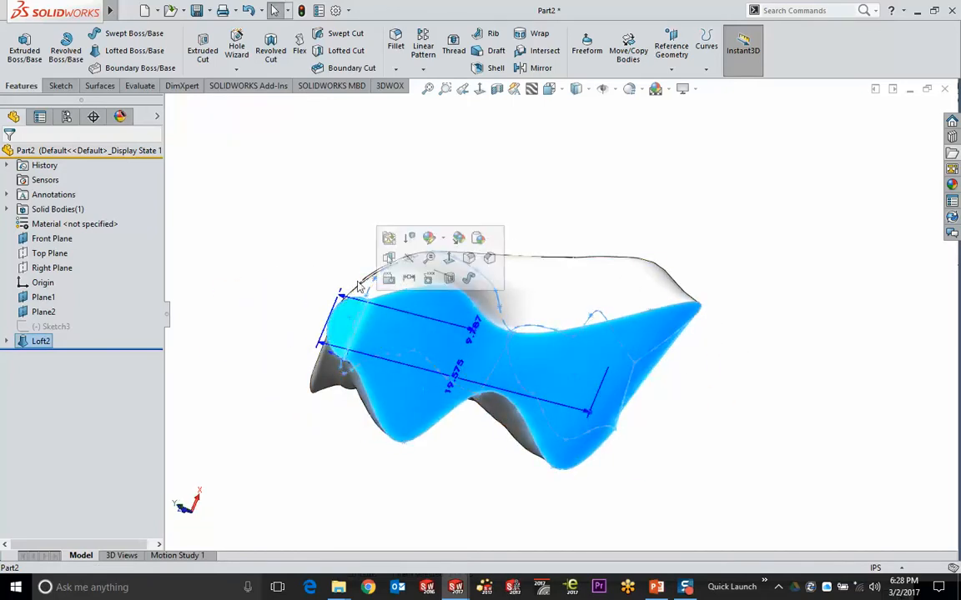
Shell the loft to 0.100in walls, removing the three selected faces, and accept the curvature warning
{"action": "left_click", "coordinate": [492, 68]}
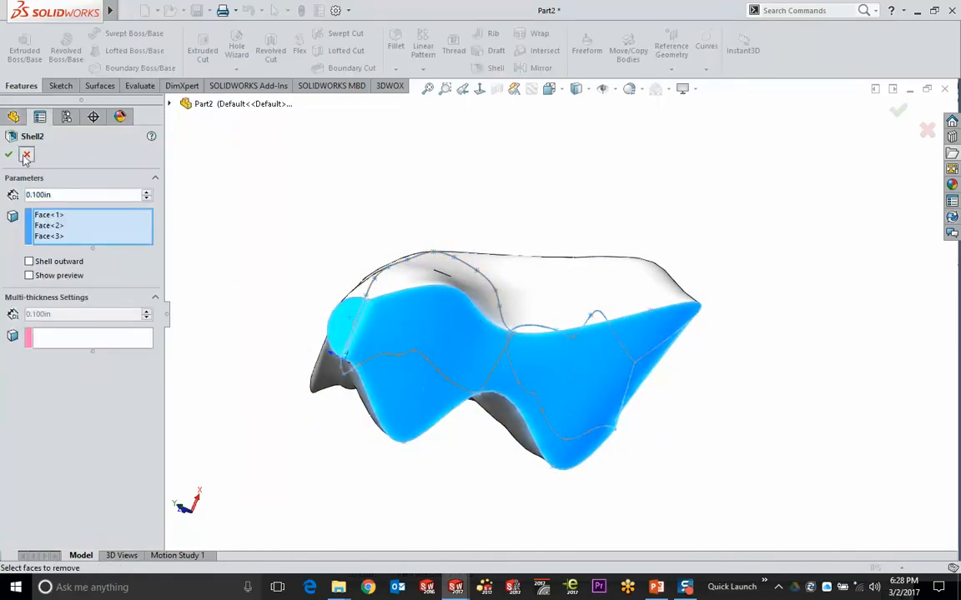
{"action": "left_click", "coordinate": [27, 154]}
{"action": "left_click", "coordinate": [497, 74]}
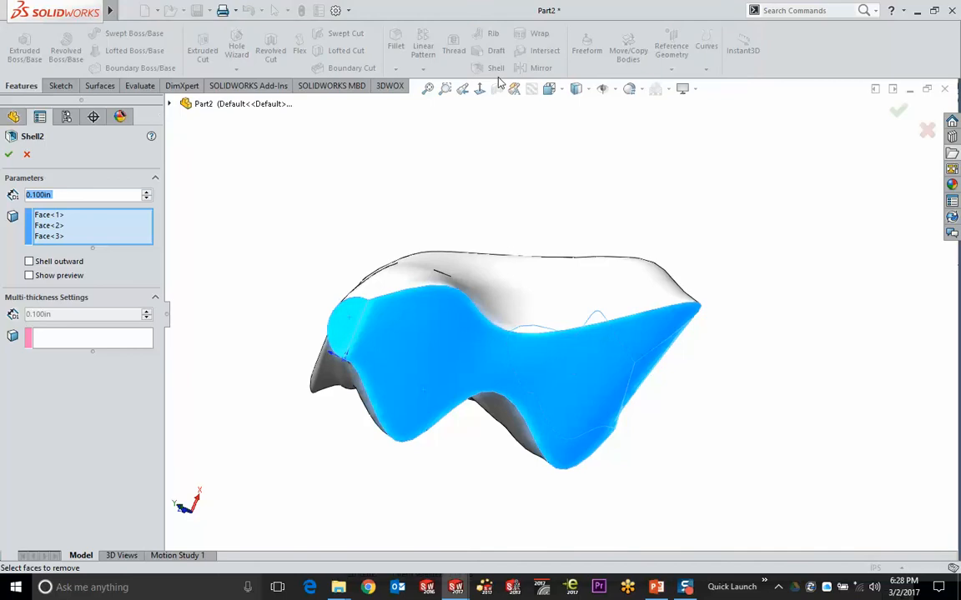
{"action": "left_click", "coordinate": [8, 155]}
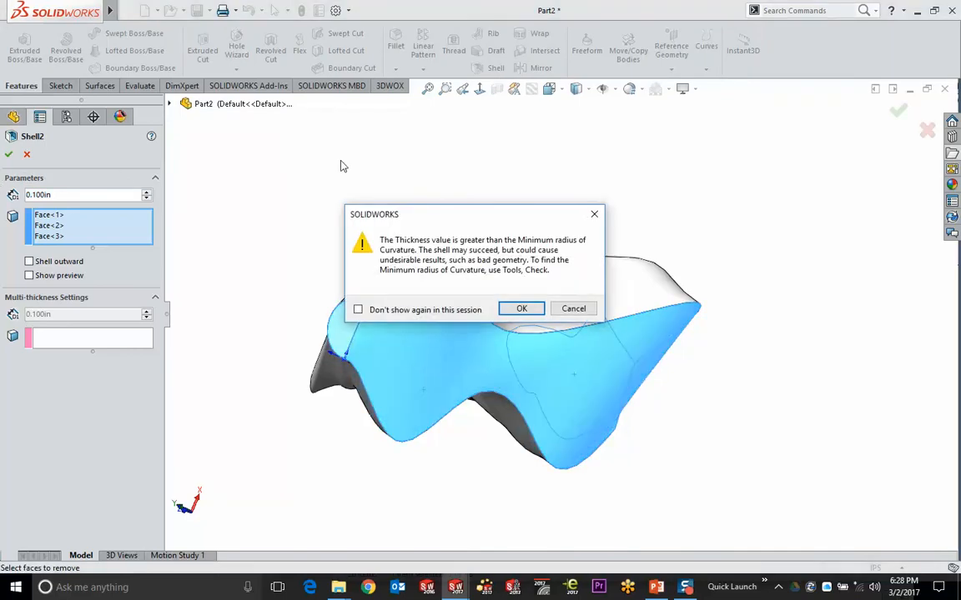
{"action": "left_click", "coordinate": [519, 307]}
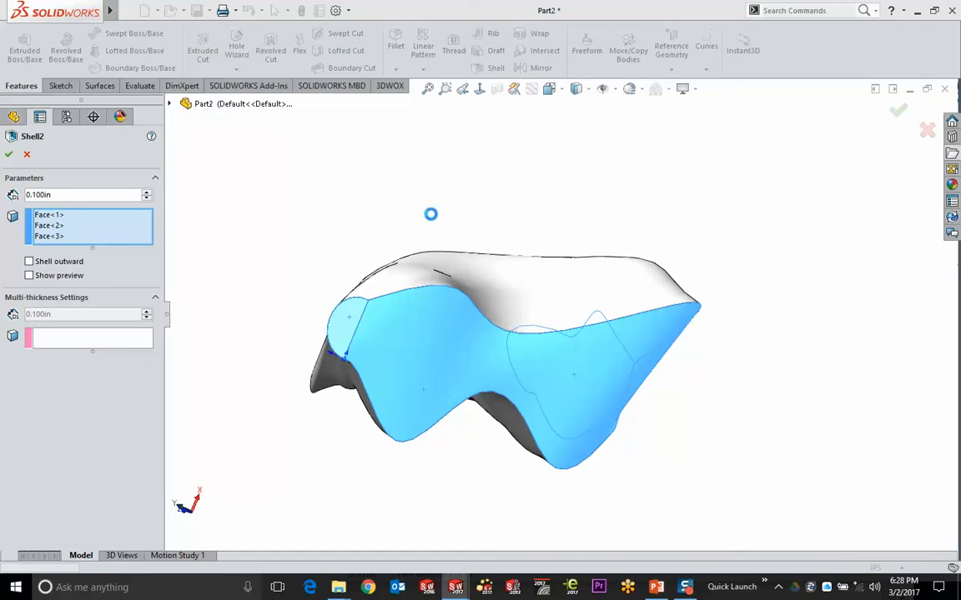
{"action": "middle_click_drag", "start_coordinate": [430, 199], "coordinate": [221, 296]}
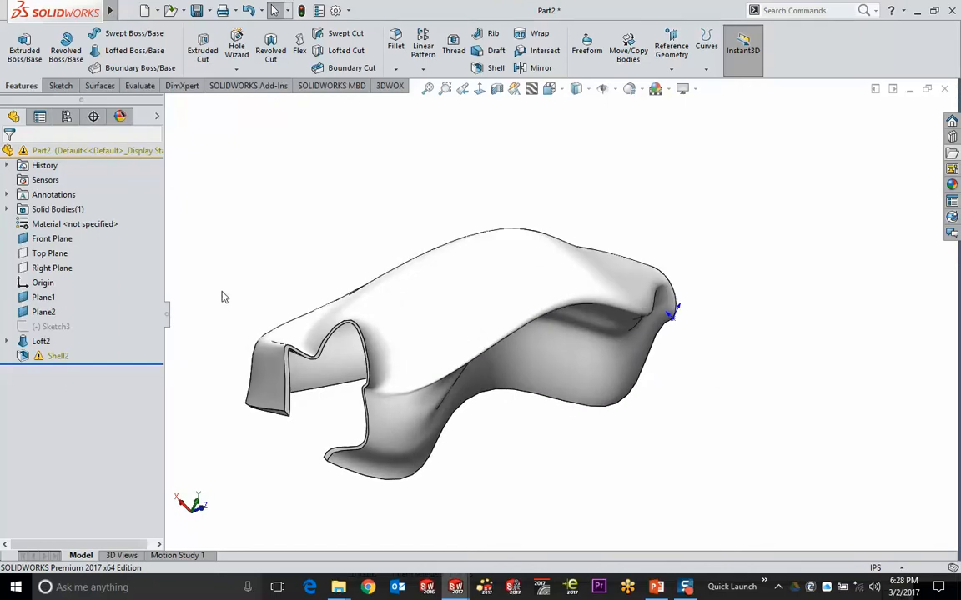
{"action": "left_click", "coordinate": [479, 88]}
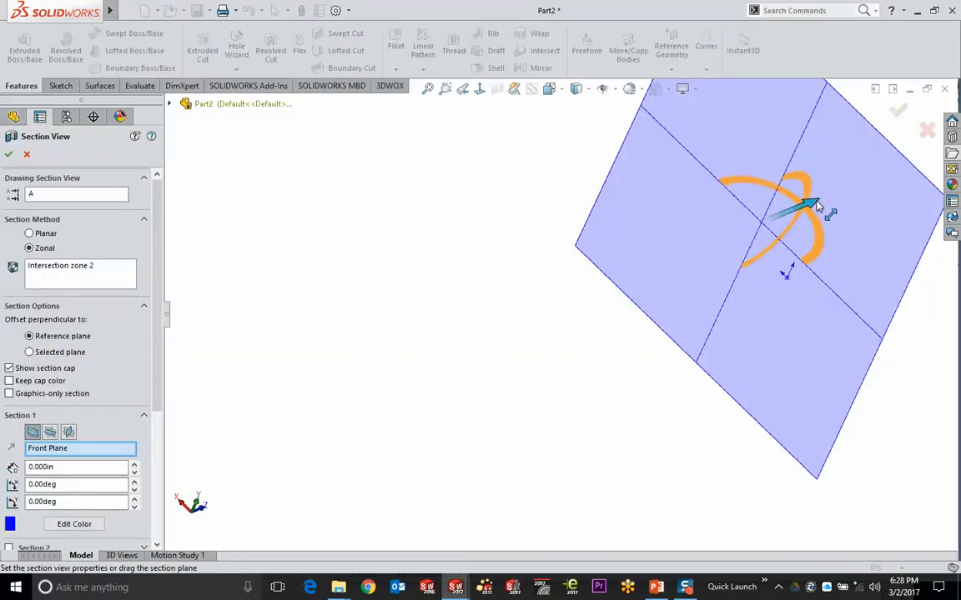
{"action": "left_click_drag", "start_coordinate": [817, 207], "coordinate": [609, 338]}
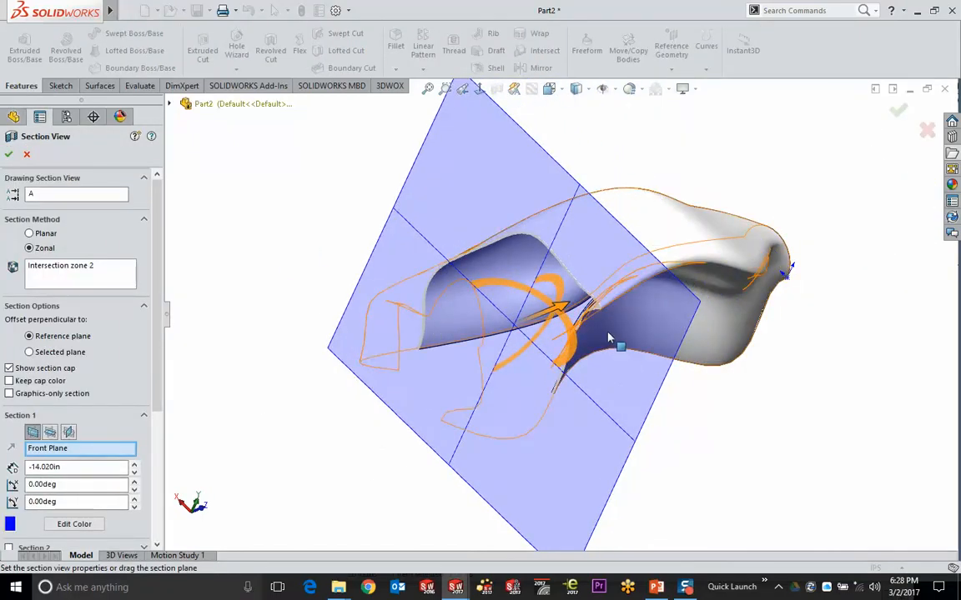
{"action": "middle_click_drag", "start_coordinate": [609, 338], "coordinate": [580, 254]}
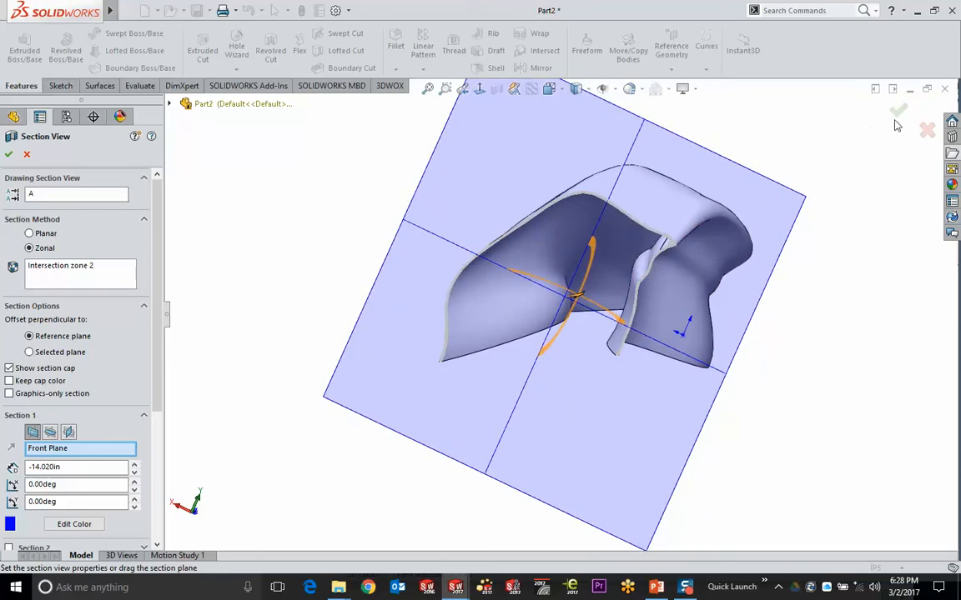
{"action": "left_click", "coordinate": [926, 129]}
{"action": "middle_click_drag", "start_coordinate": [811, 289], "coordinate": [778, 326]}
{"action": "left_click", "coordinate": [497, 88]}
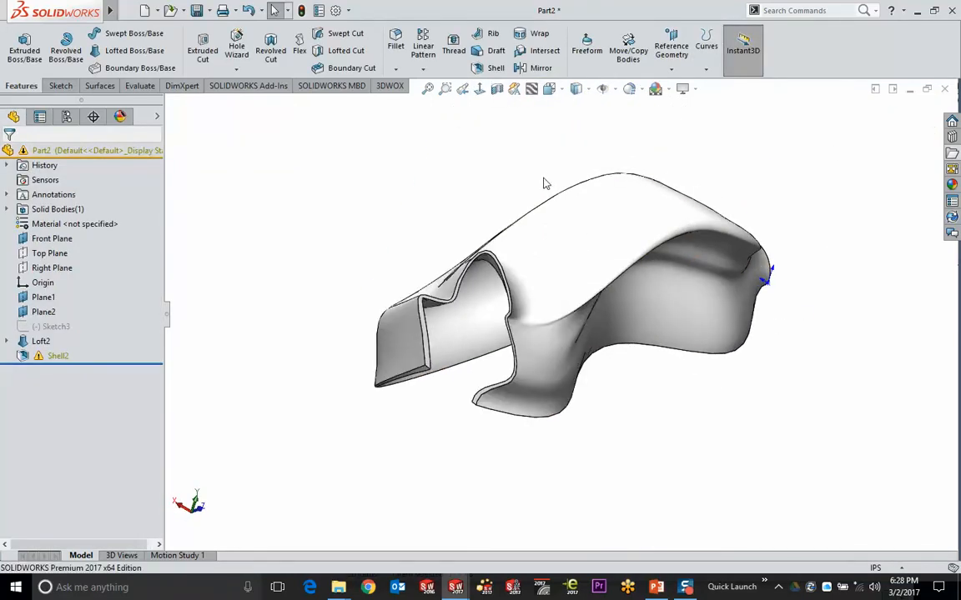
{"action": "middle_click_drag", "start_coordinate": [563, 180], "coordinate": [510, 218]}
{"action": "middle_click_drag", "start_coordinate": [643, 217], "coordinate": [492, 170]}
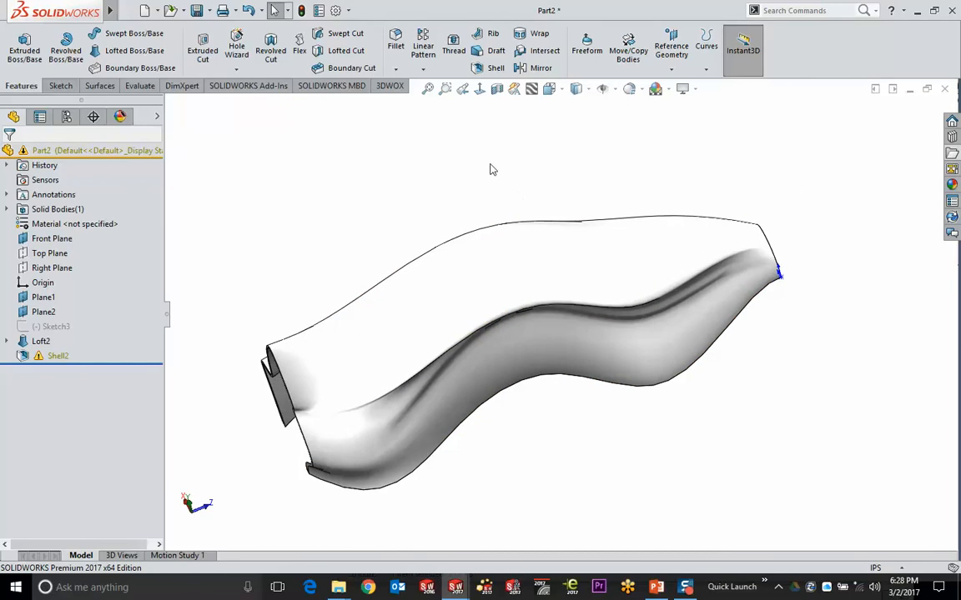
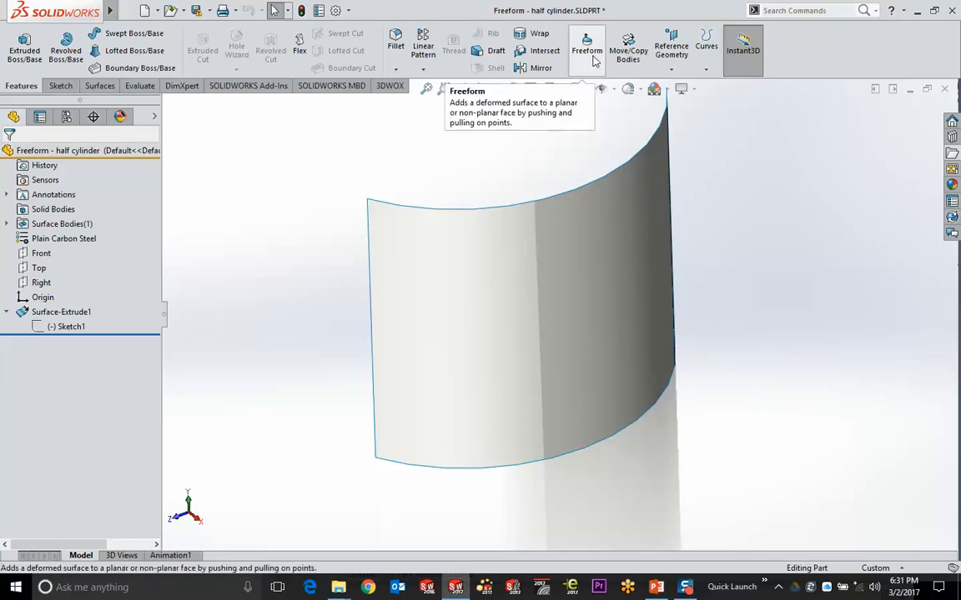
Start a Freeform feature on the half-cylinder face
{"action": "left_click", "coordinate": [102, 87]}
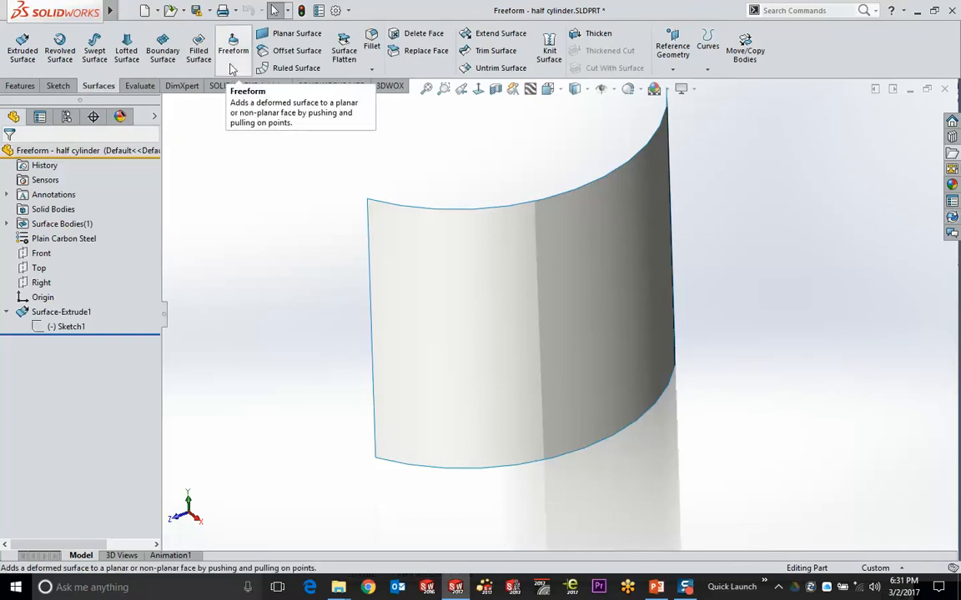
{"action": "left_click", "coordinate": [21, 86]}
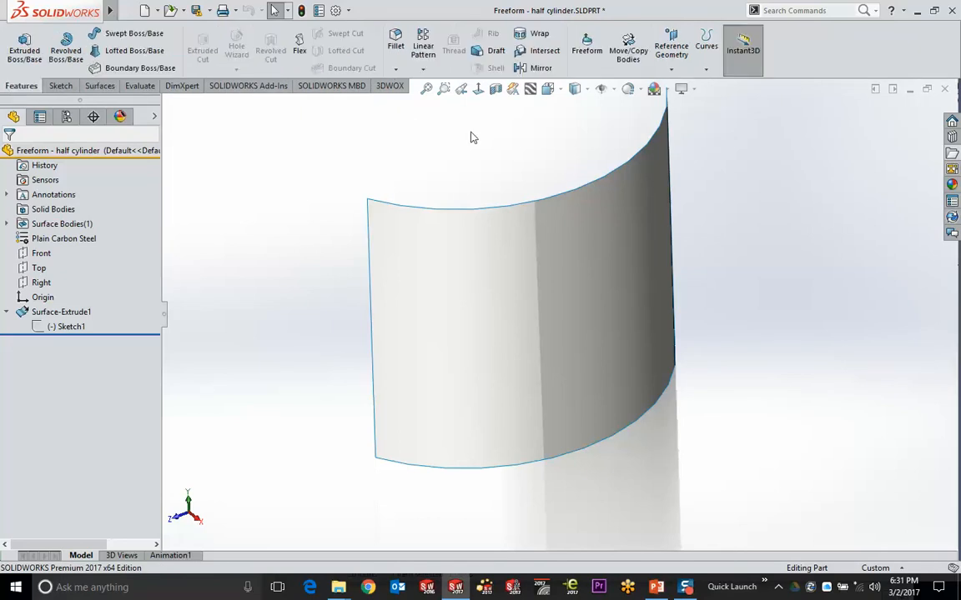
{"action": "left_click", "coordinate": [588, 51]}
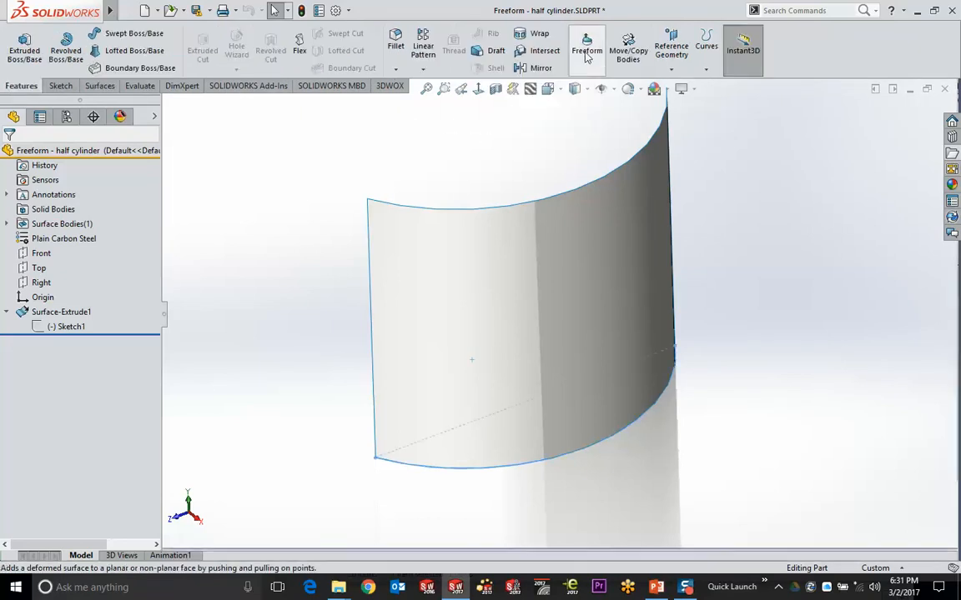
{"action": "left_click", "coordinate": [561, 242]}
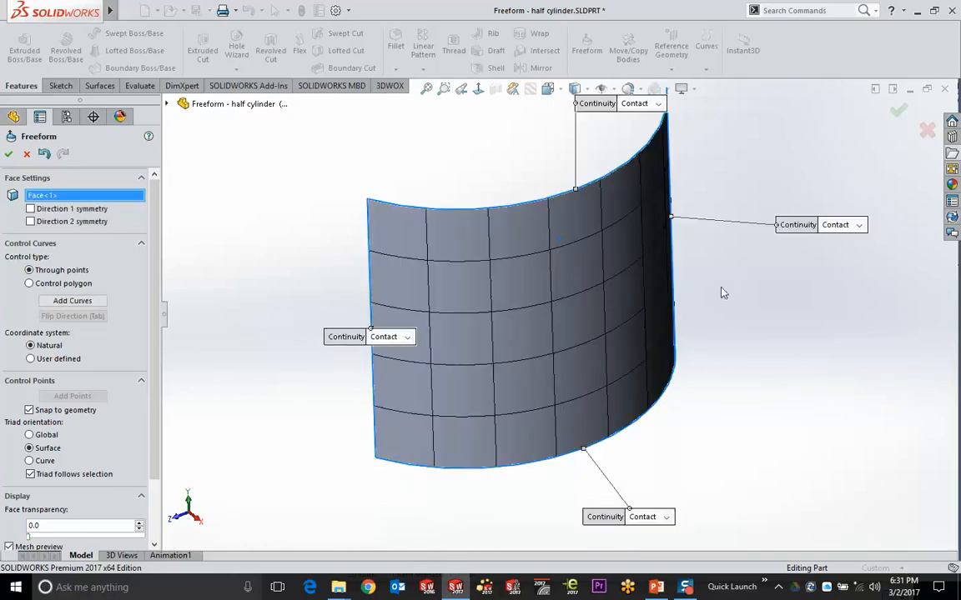
Orbit to an oblique view and raise the preview mesh density to a finer grid
{"action": "middle_click_drag", "start_coordinate": [720, 291], "coordinate": [688, 251]}
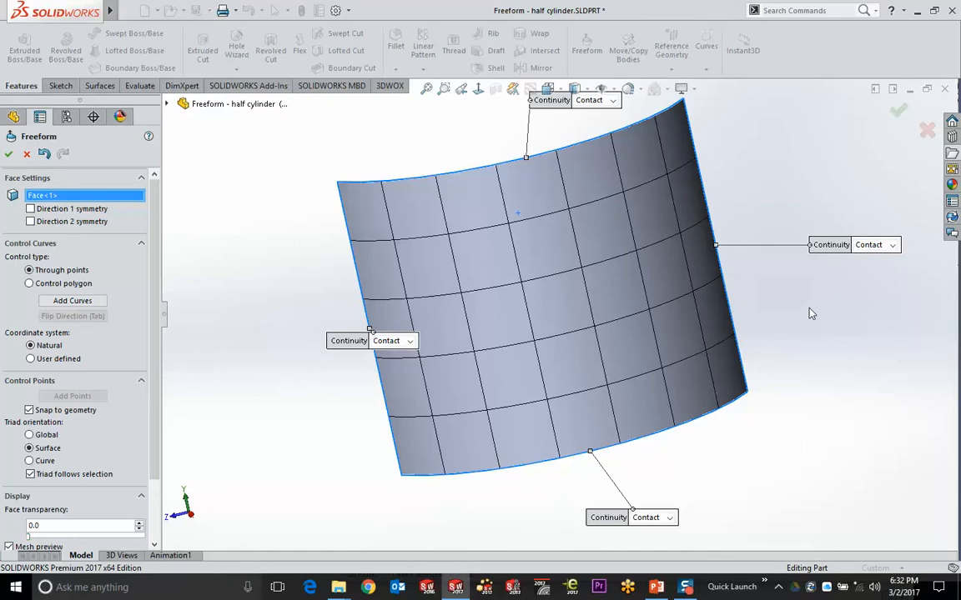
{"action": "scroll", "coordinate": [138, 274], "scroll_direction": "down", "scroll_amount": 3}
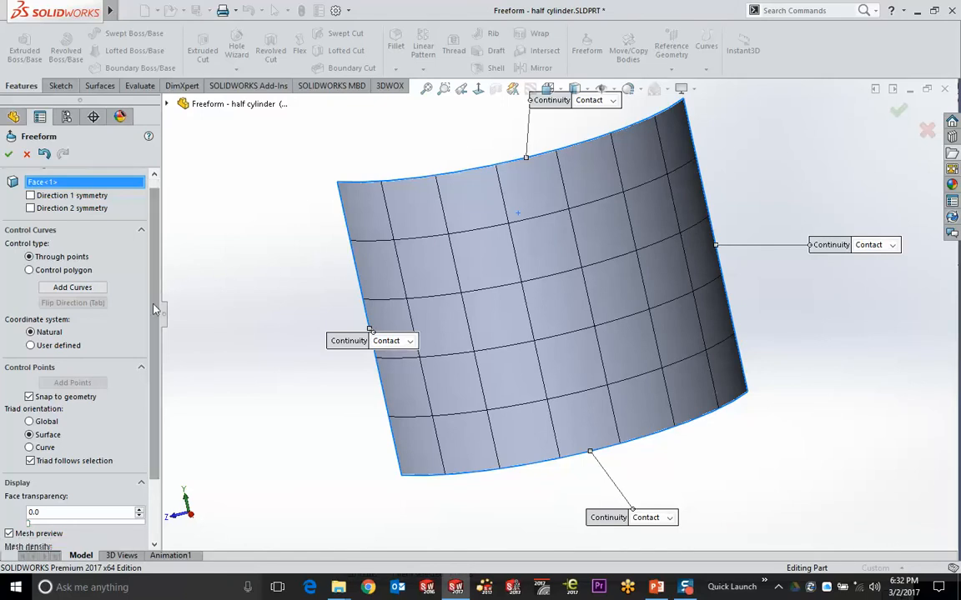
{"action": "left_click_drag", "start_coordinate": [46, 509], "coordinate": [60, 508]}
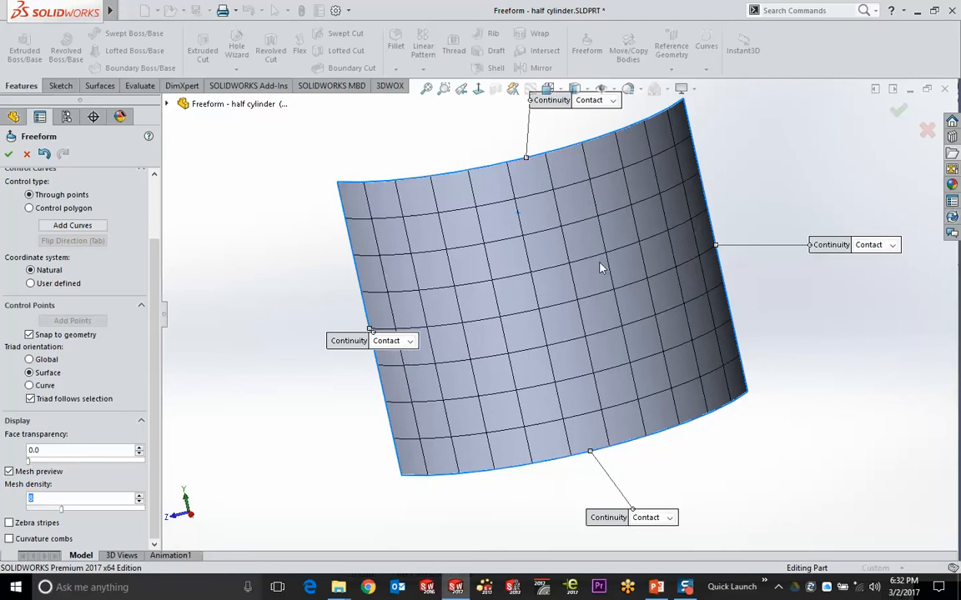
{"action": "scroll", "coordinate": [156, 178], "scroll_direction": "up", "scroll_amount": 3}
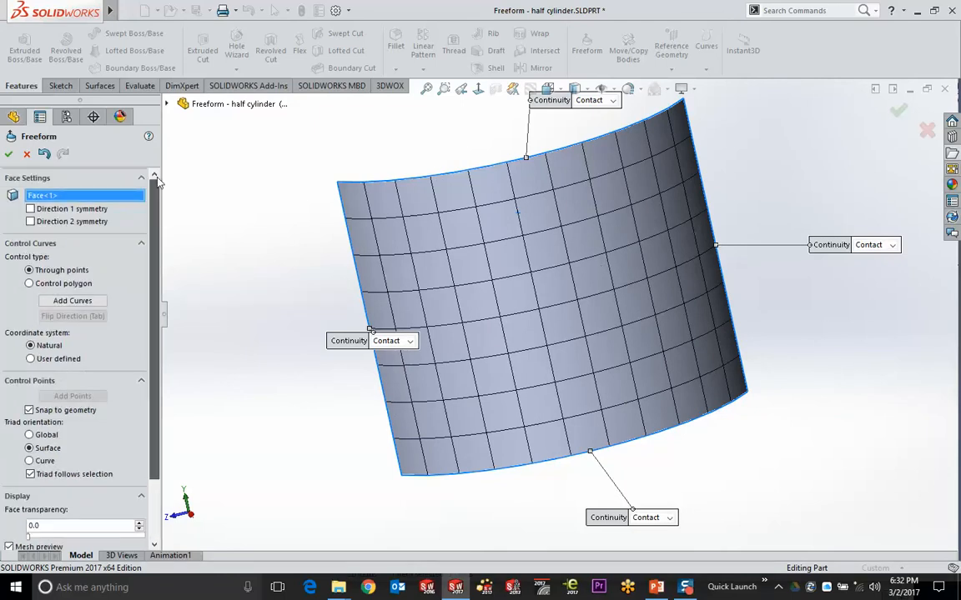
Place a vertical control curve on the face and add two control points on it
{"action": "left_click", "coordinate": [74, 300]}
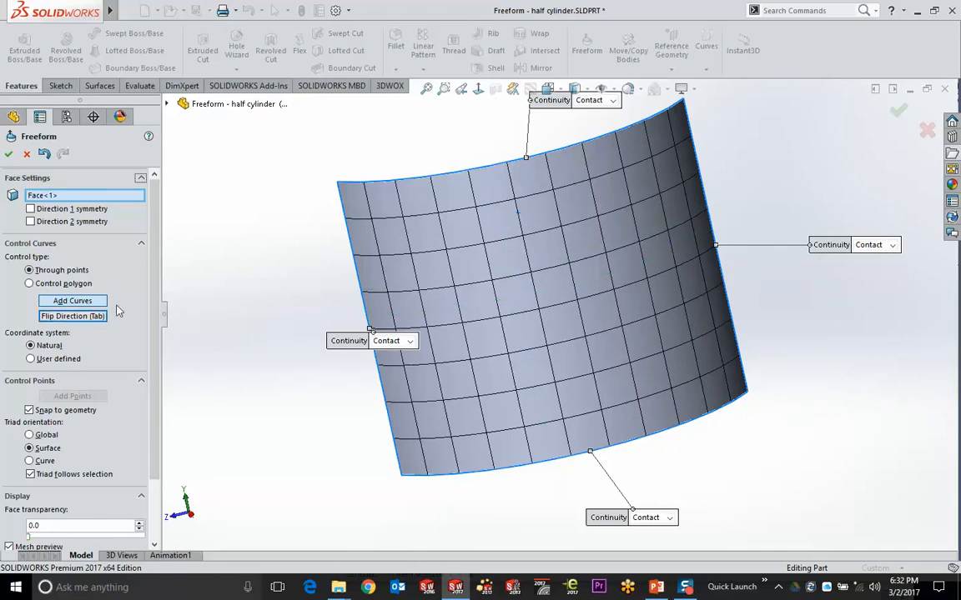
{"action": "left_click", "coordinate": [551, 292]}
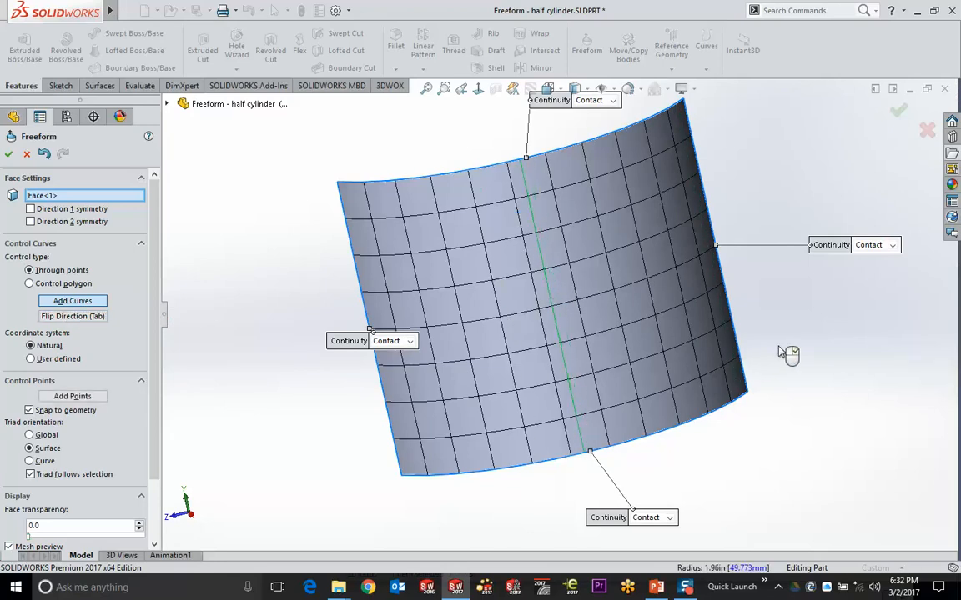
{"action": "left_click", "coordinate": [74, 396]}
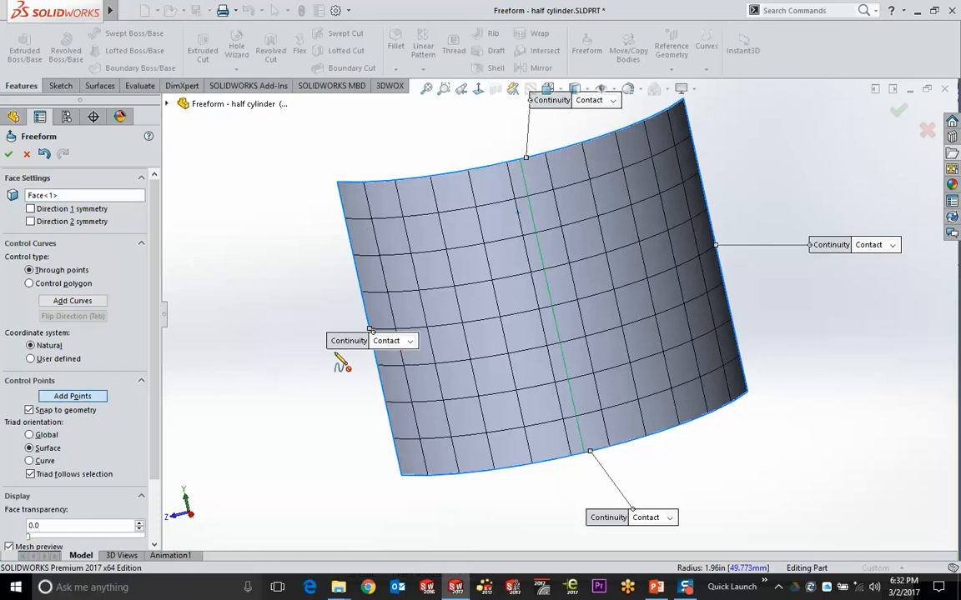
{"action": "left_click", "coordinate": [535, 231]}
{"action": "left_click", "coordinate": [564, 361]}
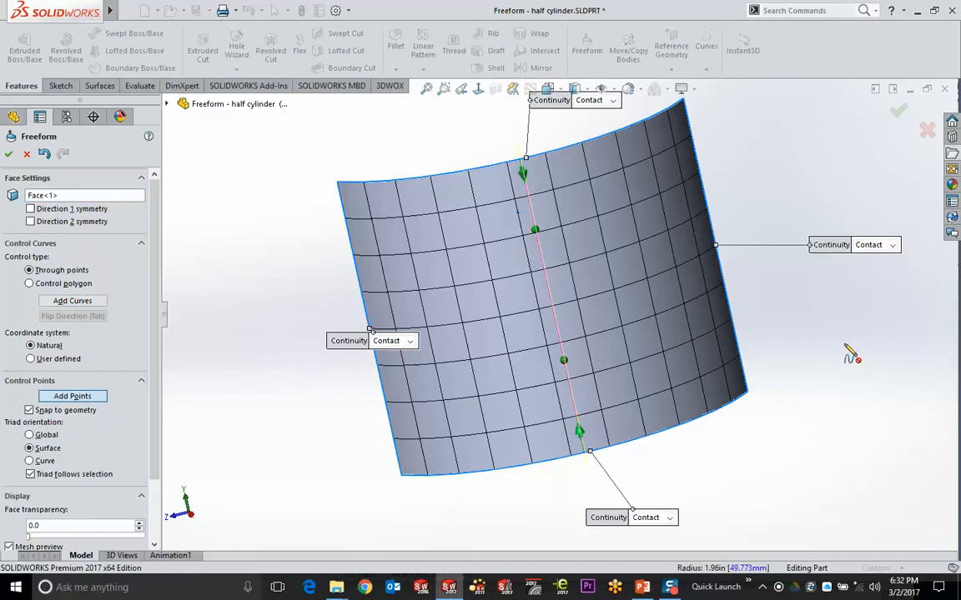
Flip the curve direction and add a horizontal control curve crossing the face
{"action": "left_click", "coordinate": [72, 300]}
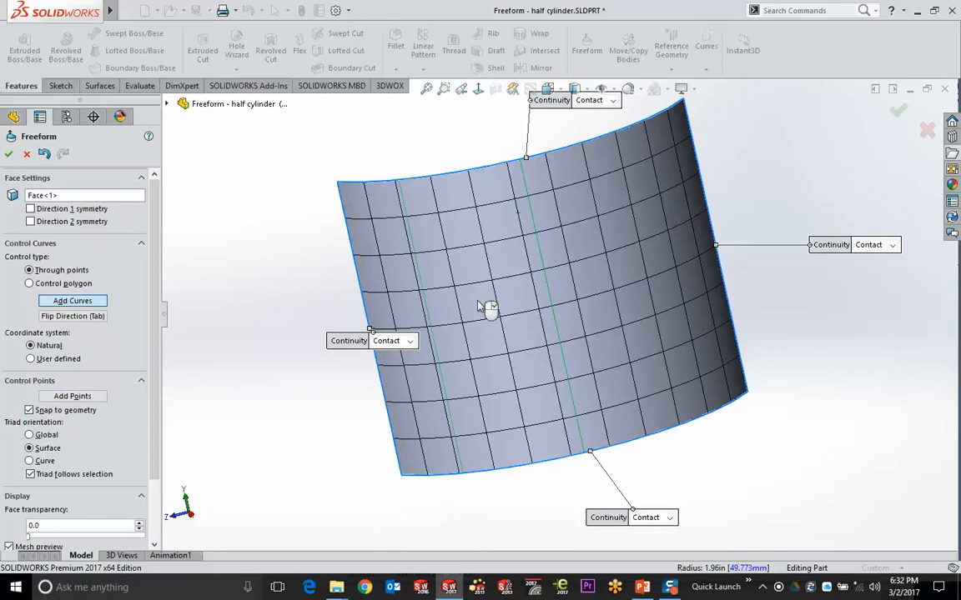
{"action": "left_click", "coordinate": [105, 318]}
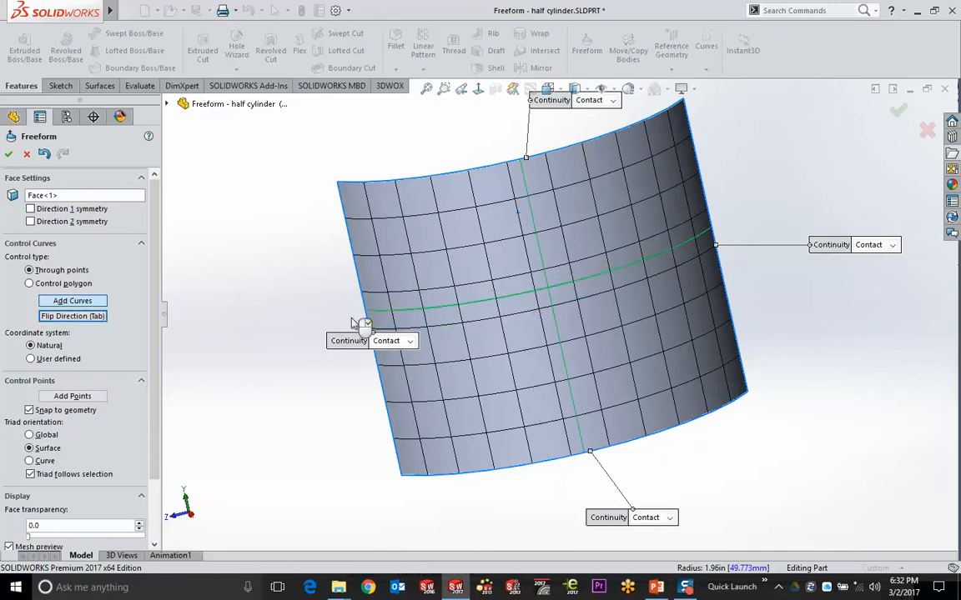
{"action": "left_click", "coordinate": [73, 397]}
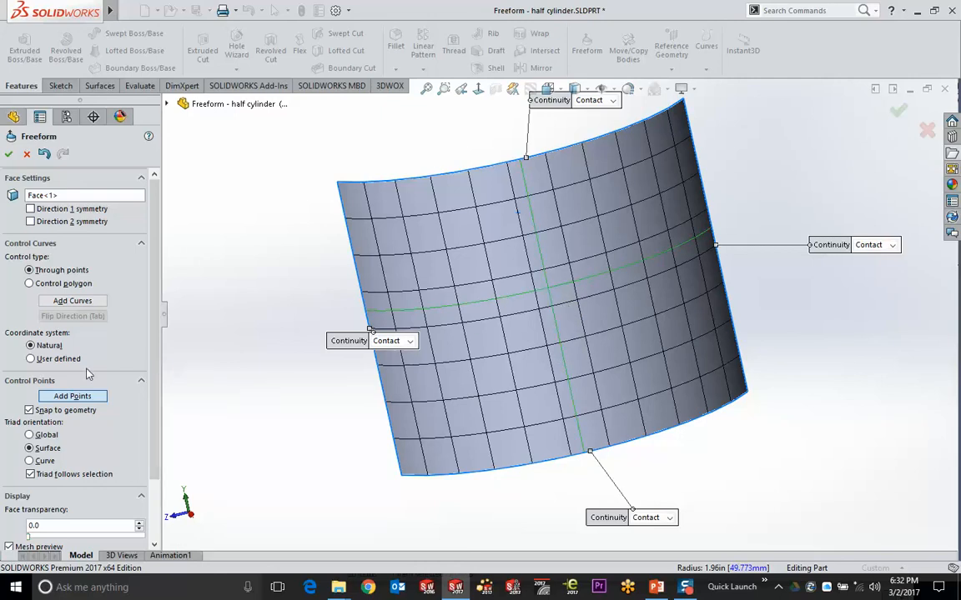
{"action": "left_click", "coordinate": [72, 397]}
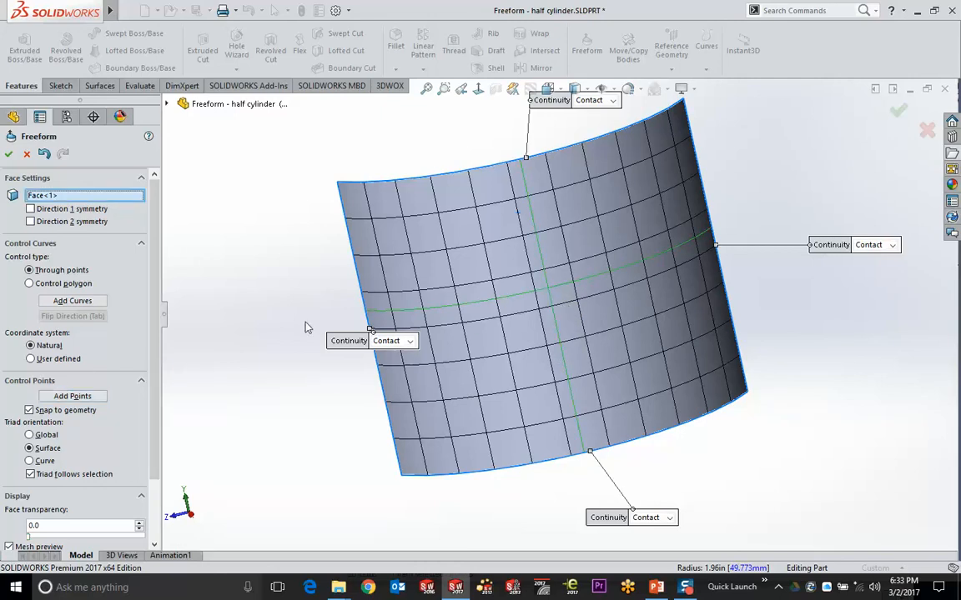
Drag the vertical curve's lower, middle and upper control points to dent and reshape the surface
{"action": "left_click", "coordinate": [548, 276]}
{"action": "middle_click_drag", "start_coordinate": [544, 279], "coordinate": [502, 283]}
{"action": "left_click", "coordinate": [585, 361]}
{"action": "left_click_drag", "start_coordinate": [585, 361], "coordinate": [634, 380]}
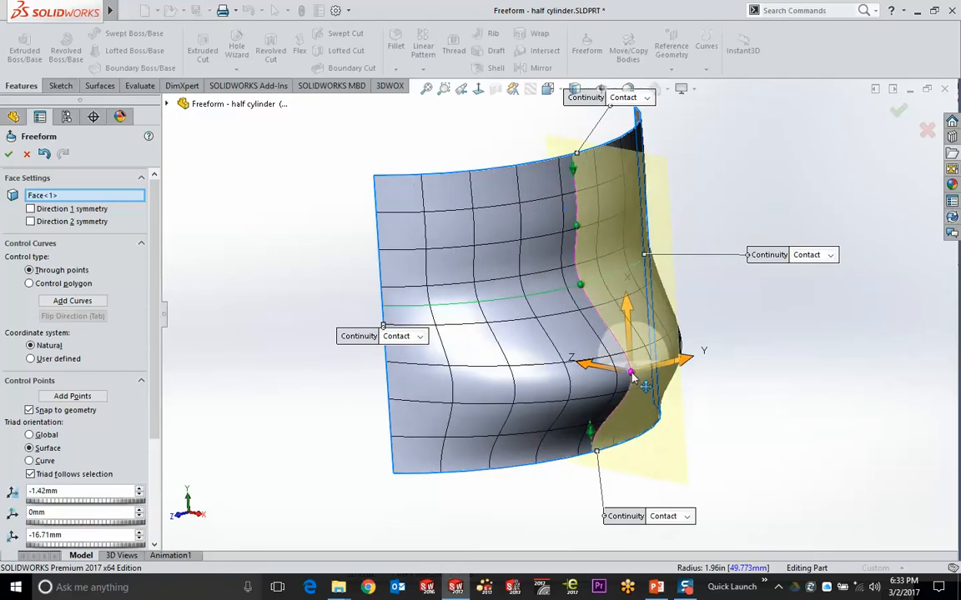
{"action": "left_click", "coordinate": [580, 285]}
{"action": "left_click_drag", "start_coordinate": [581, 285], "coordinate": [546, 290]}
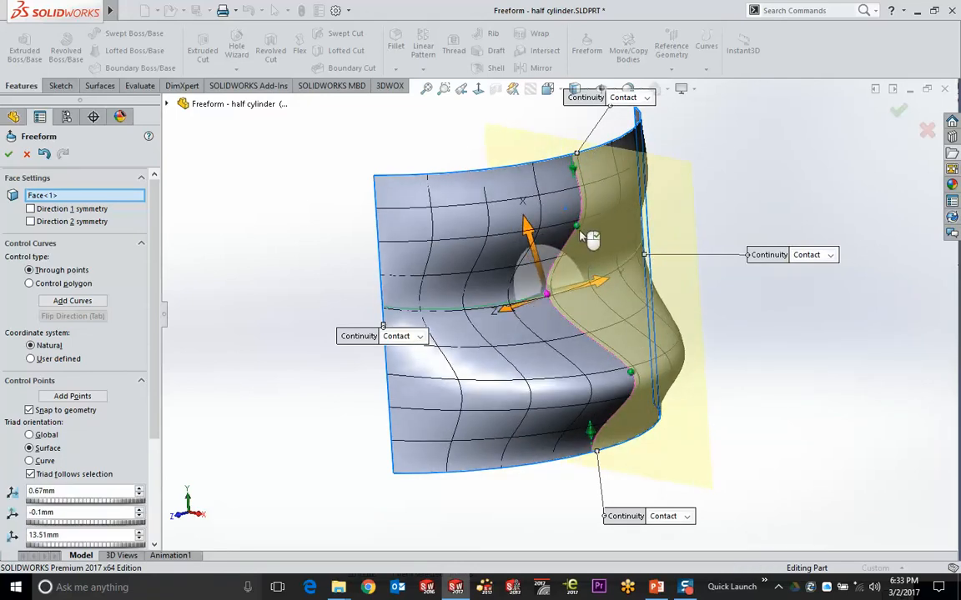
{"action": "left_click_drag", "start_coordinate": [589, 240], "coordinate": [650, 206]}
{"action": "mouse_move", "coordinate": [649, 206]}
{"action": "middle_mouse_down"}
{"action": "mouse_move", "coordinate": [581, 198]}
{"action": "mouse_move", "coordinate": [615, 180]}
{"action": "mouse_move", "coordinate": [637, 207]}
{"action": "middle_mouse_up"}
Move control points further using Global, Curve and Surface triad orientations to form a wavy bulge
{"action": "scroll", "coordinate": [656, 374], "scroll_direction": "down", "scroll_amount": 3}
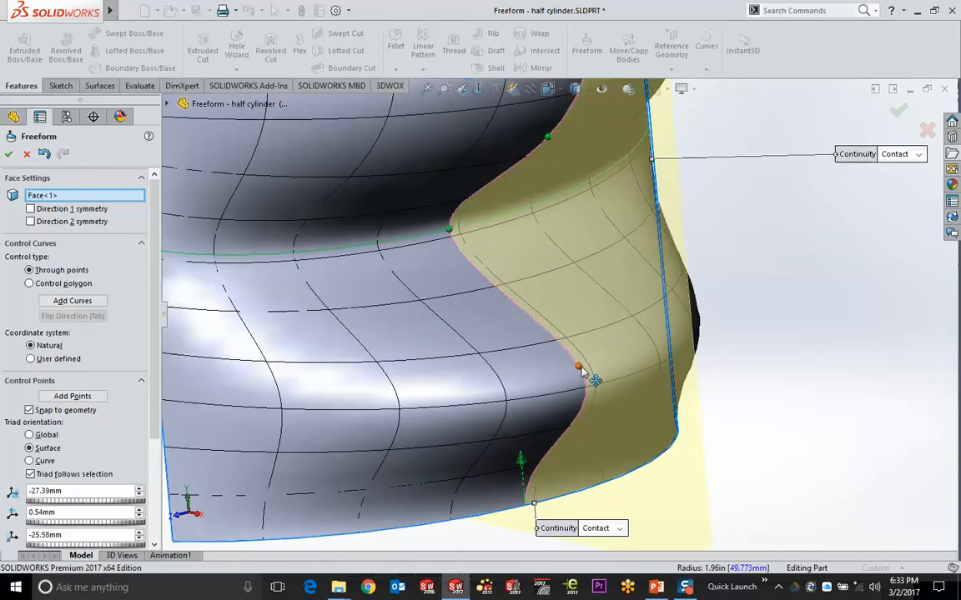
{"action": "left_click", "coordinate": [578, 366]}
{"action": "middle_click_drag", "start_coordinate": [632, 399], "coordinate": [729, 397]}
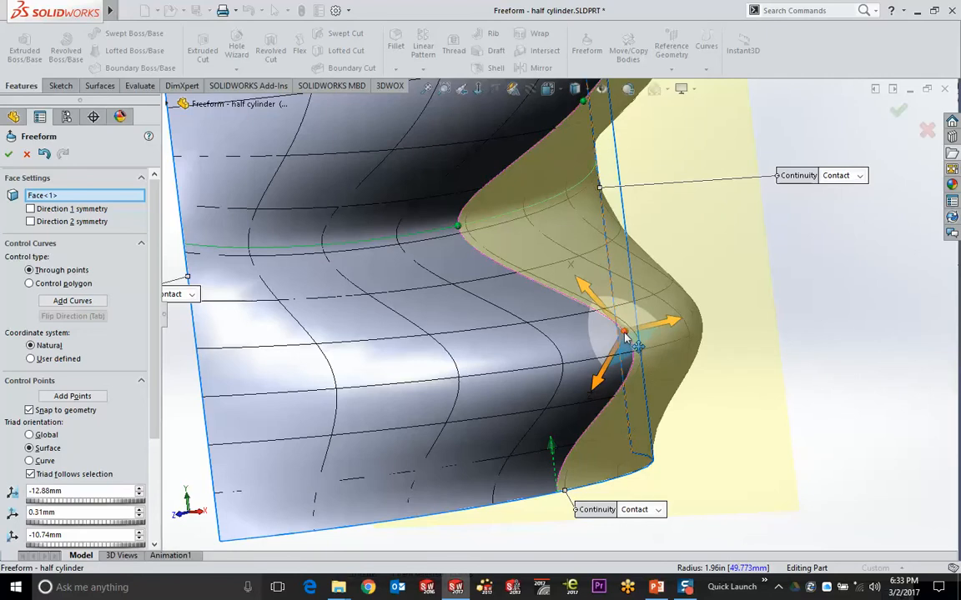
{"action": "left_click_drag", "start_coordinate": [624, 332], "coordinate": [572, 356]}
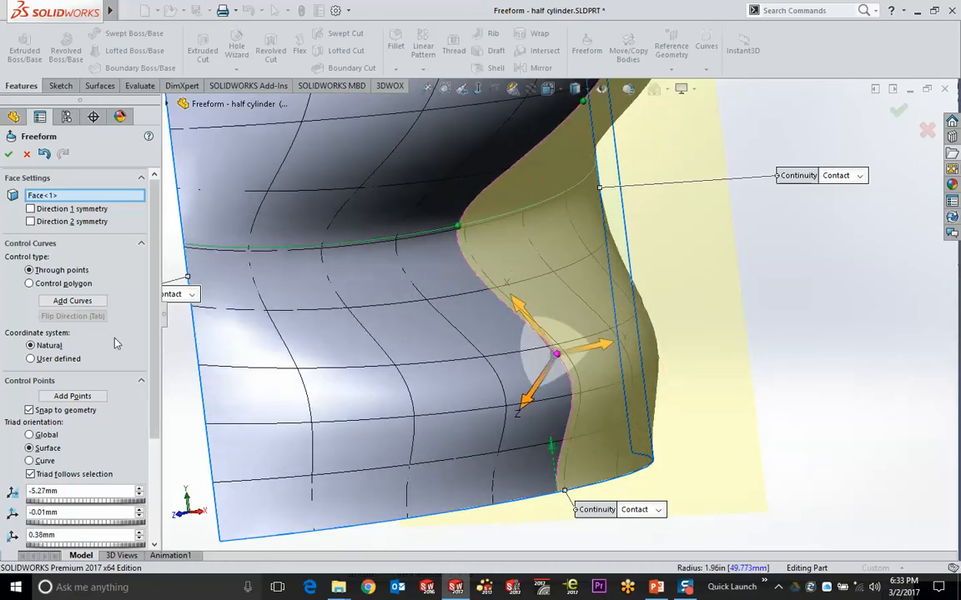
{"action": "left_click", "coordinate": [31, 435]}
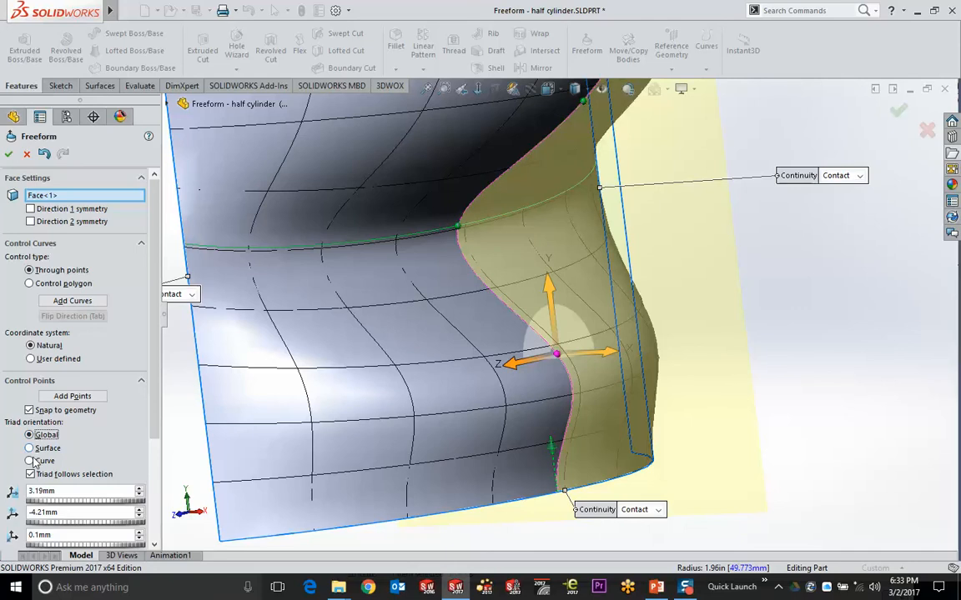
{"action": "left_click", "coordinate": [38, 460]}
{"action": "left_click_drag", "start_coordinate": [557, 357], "coordinate": [520, 356]}
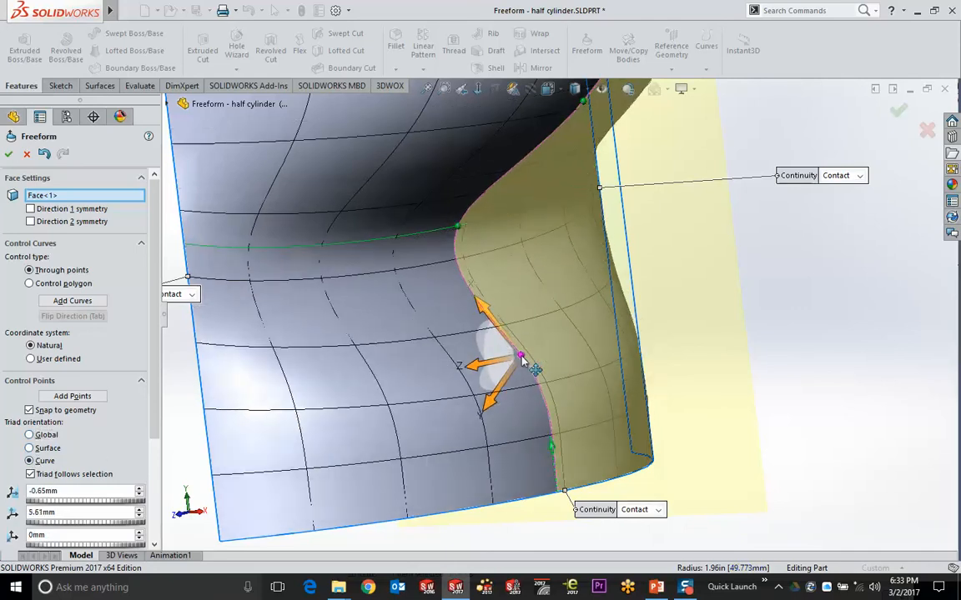
{"action": "left_click", "coordinate": [38, 448]}
{"action": "scroll", "coordinate": [561, 353], "scroll_direction": "up", "scroll_amount": 5}
{"action": "left_click_drag", "start_coordinate": [584, 336], "coordinate": [640, 327]}
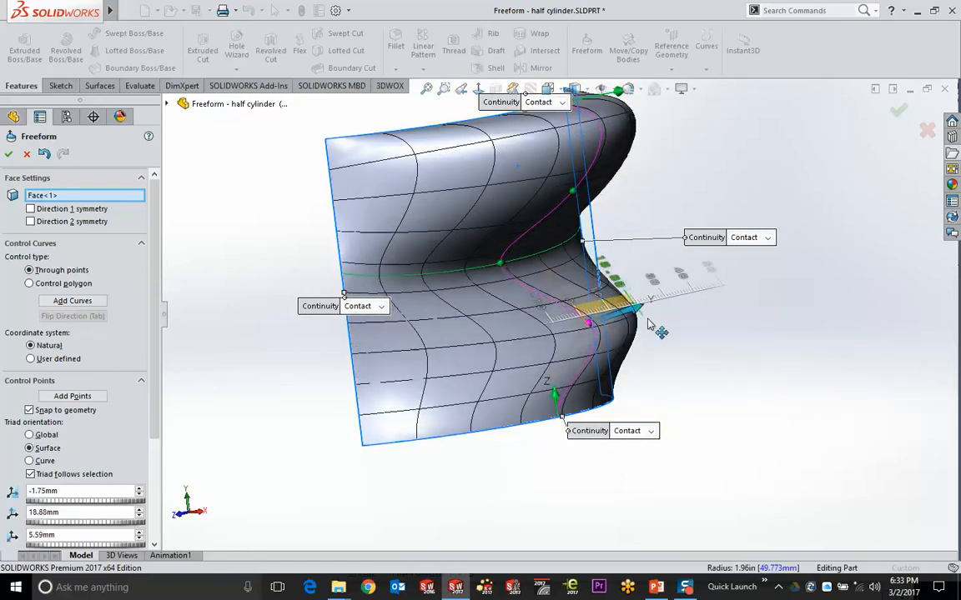
Pull the control point back inward and move the four edge continuity labels clear of the surface
{"action": "middle_click_drag", "start_coordinate": [722, 391], "coordinate": [659, 367]}
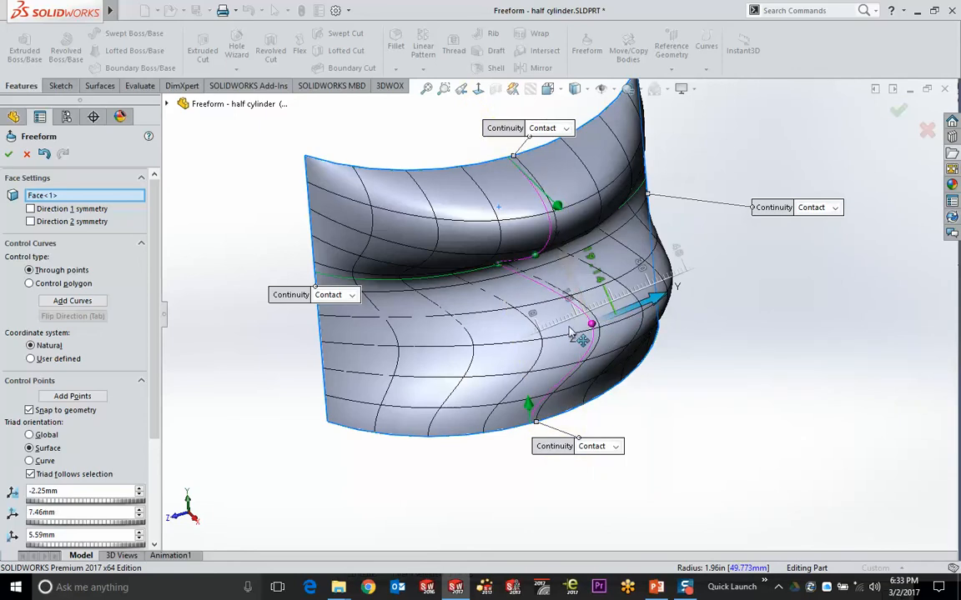
{"action": "left_click_drag", "start_coordinate": [627, 316], "coordinate": [571, 336]}
{"action": "left_click_drag", "start_coordinate": [597, 453], "coordinate": [607, 487]}
{"action": "left_click_drag", "start_coordinate": [290, 295], "coordinate": [188, 278]}
{"action": "left_click_drag", "start_coordinate": [546, 132], "coordinate": [491, 120]}
{"action": "left_click_drag", "start_coordinate": [789, 212], "coordinate": [791, 173]}
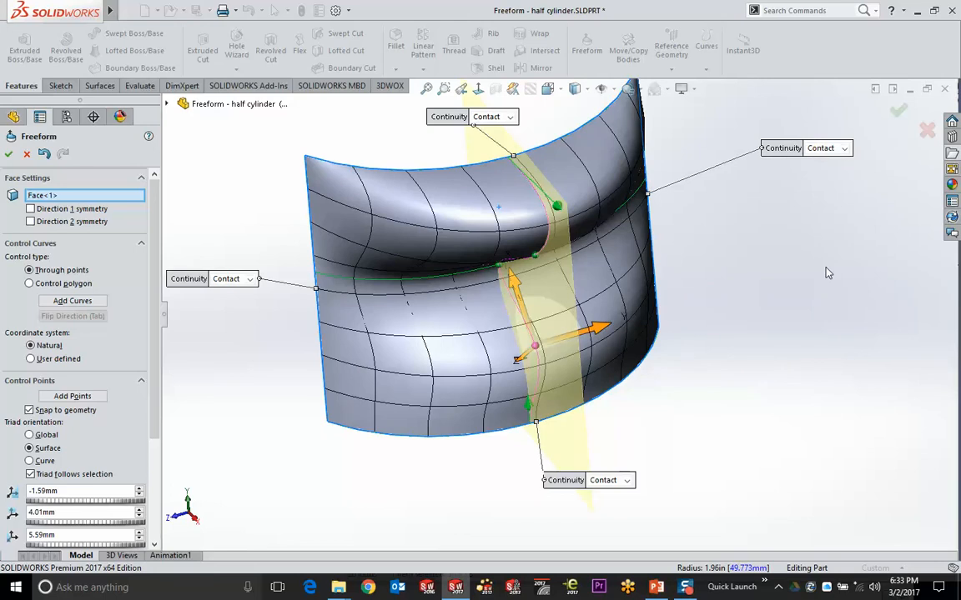
Set the bottom edge to Moveable, drag it outward, lower the tip point, and accept Freeform1
{"action": "left_click", "coordinate": [627, 480]}
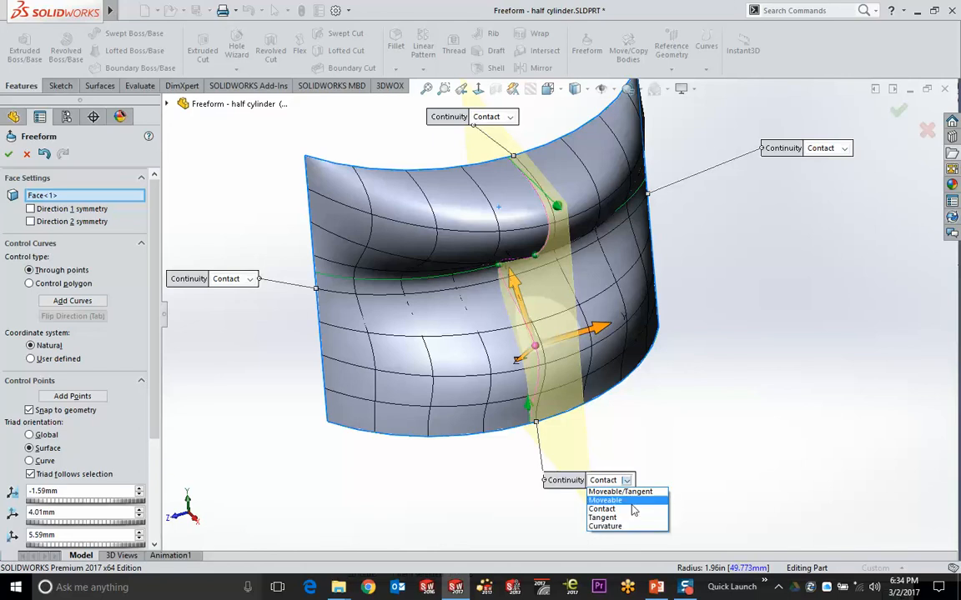
{"action": "left_click", "coordinate": [632, 501]}
{"action": "left_click_drag", "start_coordinate": [527, 432], "coordinate": [648, 487]}
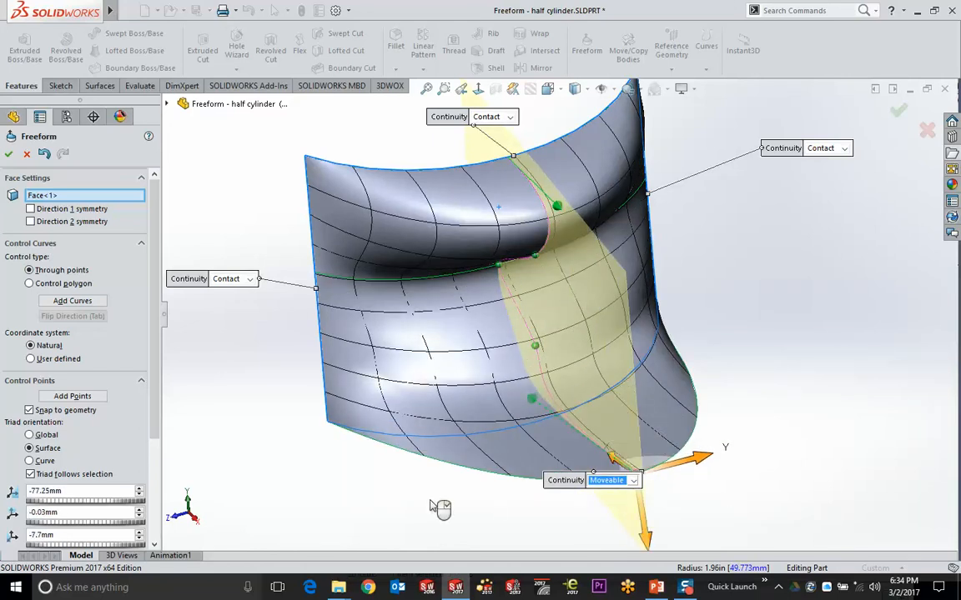
{"action": "middle_click_drag", "start_coordinate": [440, 508], "coordinate": [463, 450]}
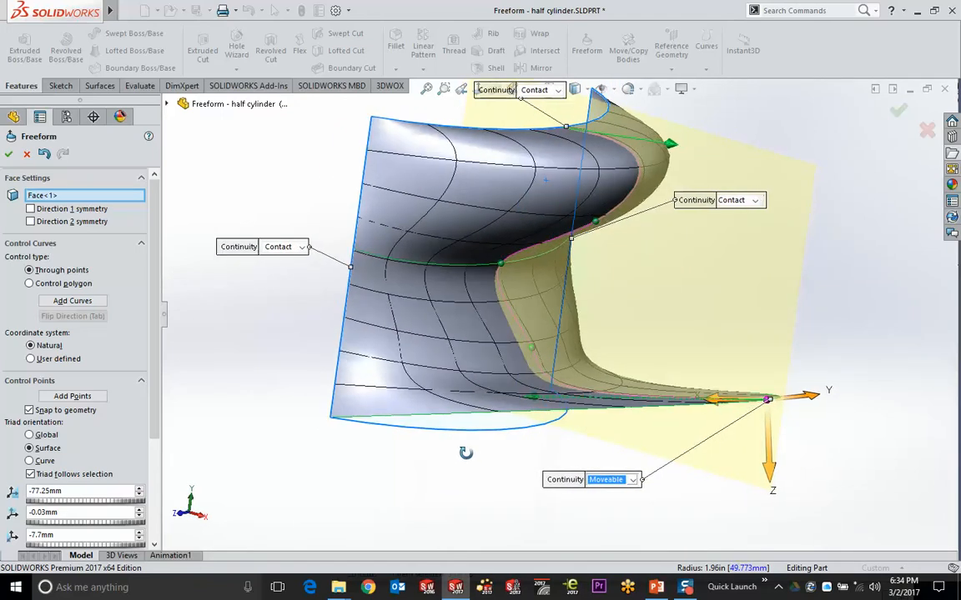
{"action": "left_click_drag", "start_coordinate": [769, 446], "coordinate": [767, 546]}
{"action": "left_click", "coordinate": [898, 113]}
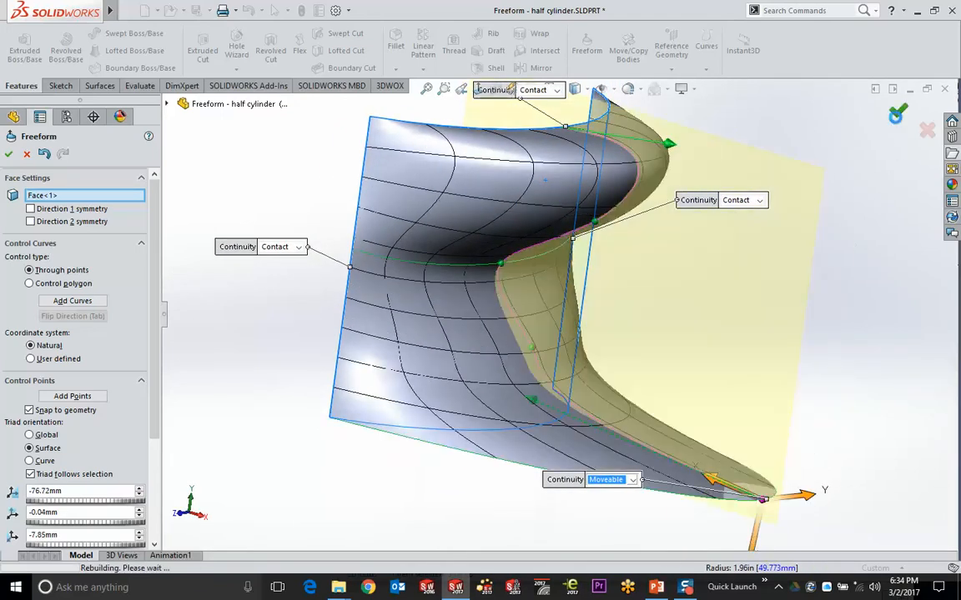
{"action": "middle_click_drag", "start_coordinate": [862, 281], "coordinate": [574, 294]}
Apply zebra stripes to check the surface's smoothness from several angles, then show the File Explorer pane
{"action": "left_click", "coordinate": [530, 89]}
{"action": "key", "text": "Escape"}
{"action": "scroll", "coordinate": [642, 257], "scroll_direction": "up", "scroll_amount": 3}
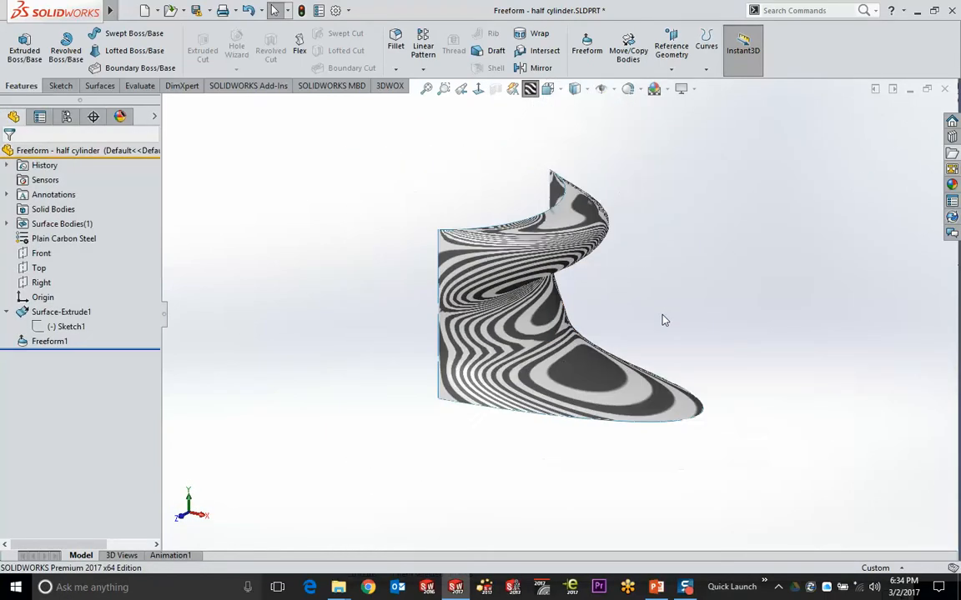
{"action": "middle_click_drag", "start_coordinate": [662, 320], "coordinate": [427, 348]}
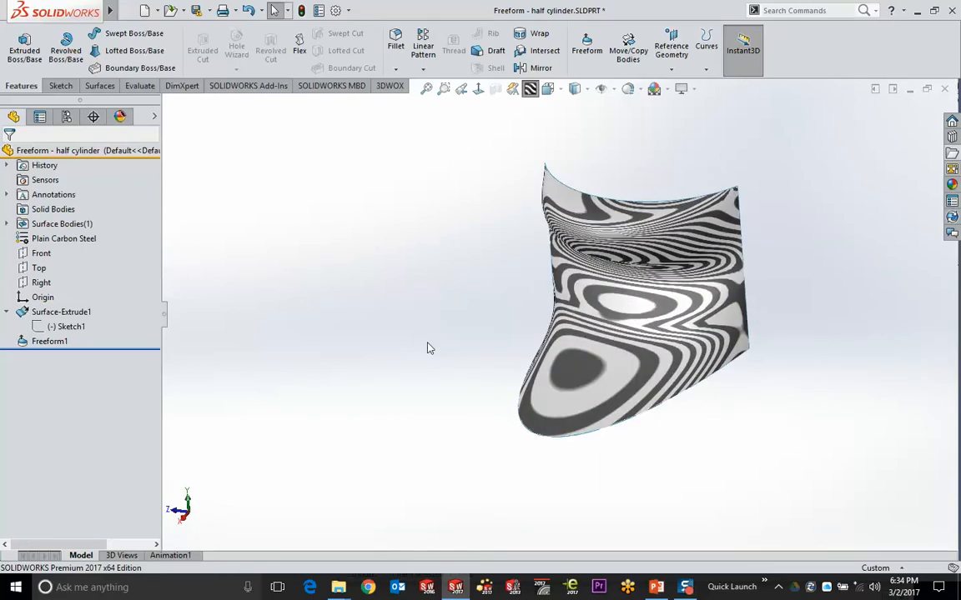
{"action": "middle_click_drag", "start_coordinate": [428, 348], "coordinate": [864, 223]}
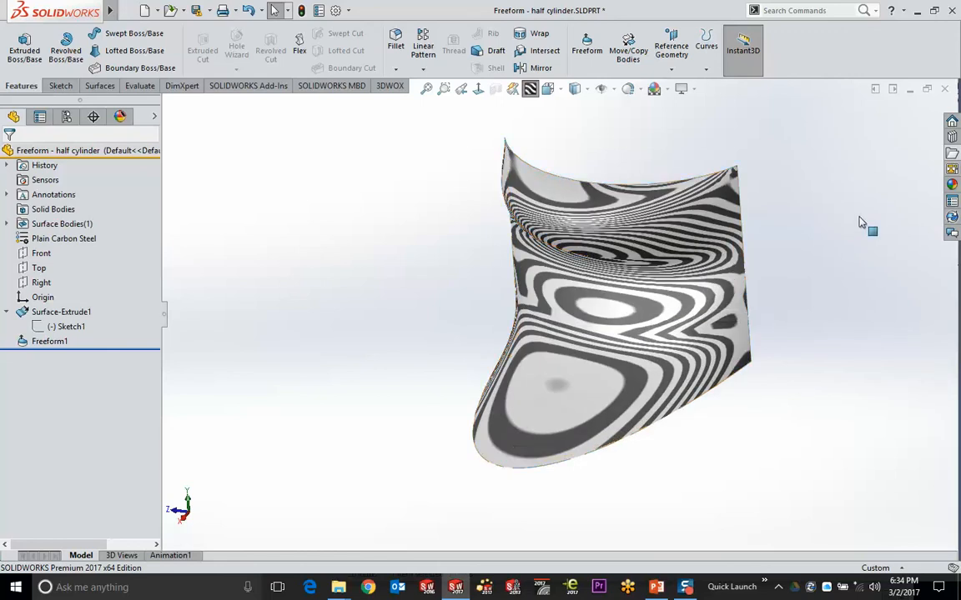
{"action": "left_click", "coordinate": [951, 154]}
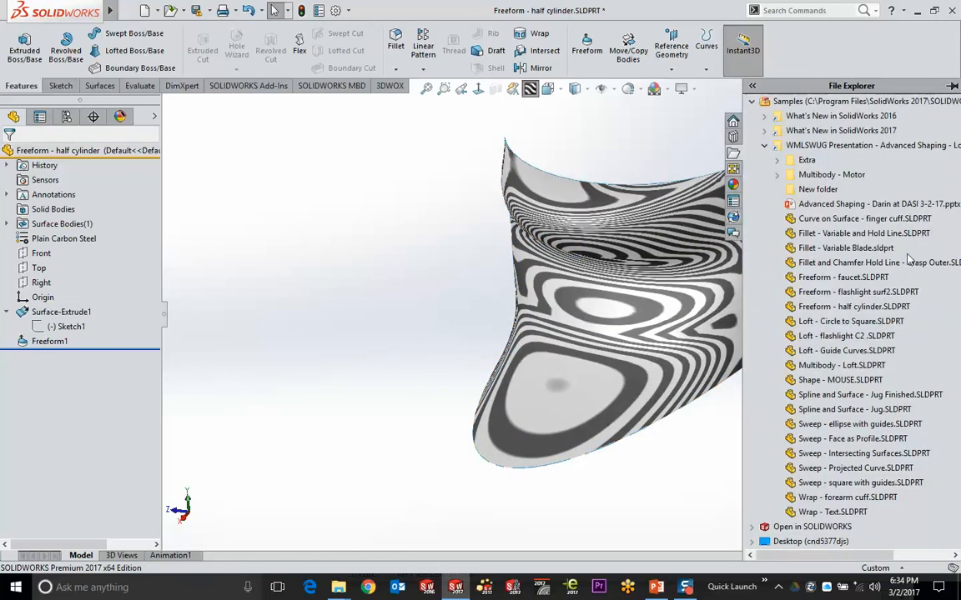
Open the sample part Freeform - flashlight surf2.SLDPRT from File Explorer
{"action": "left_click", "coordinate": [843, 292]}
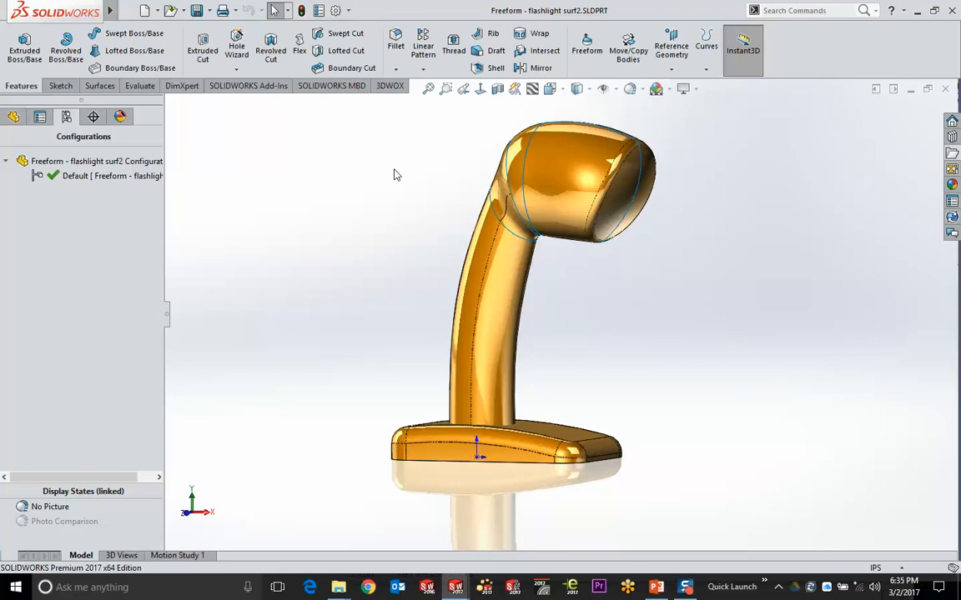
Show Sketch11 so the reference photo appears behind the model
{"action": "left_click", "coordinate": [13, 117]}
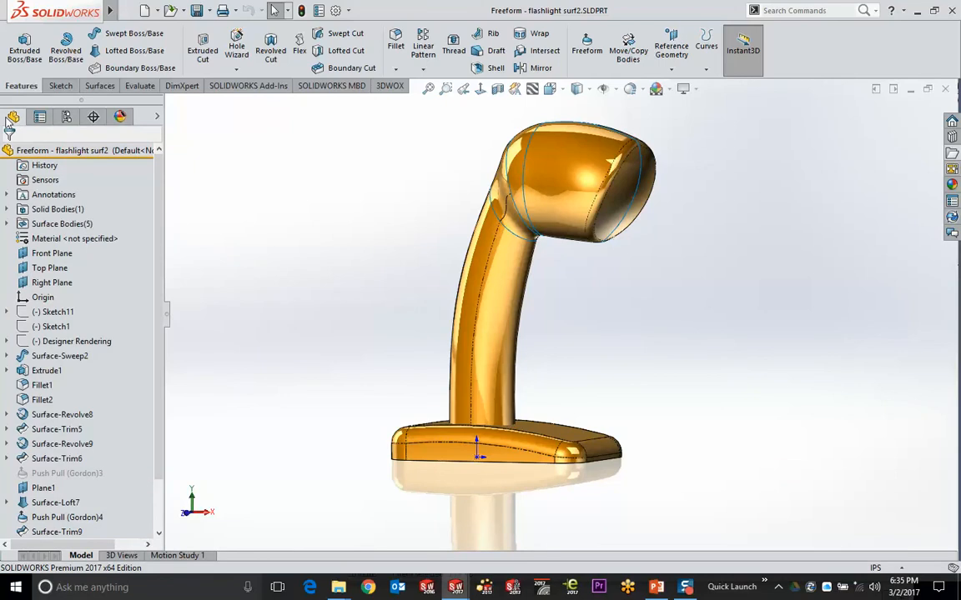
{"action": "left_click", "coordinate": [52, 312]}
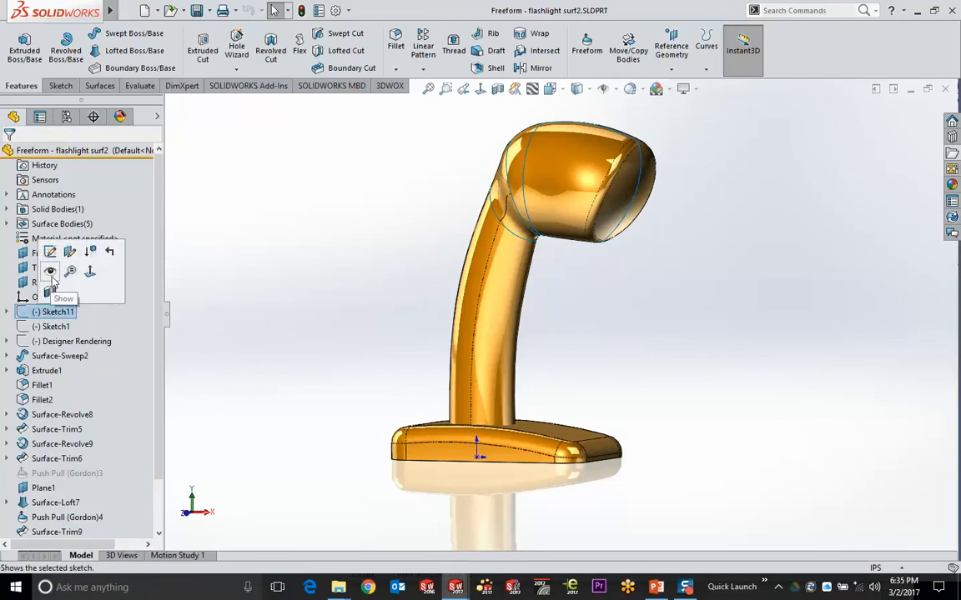
{"action": "left_click", "coordinate": [46, 247]}
{"action": "middle_click_drag", "start_coordinate": [267, 260], "coordinate": [567, 196]}
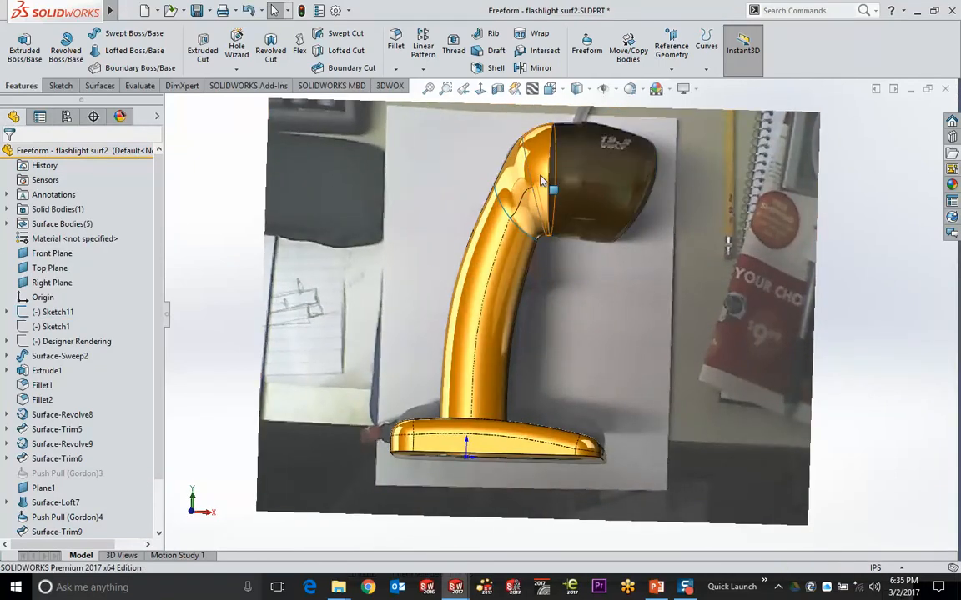
Hide the gold neck, base and dome surfaces to reveal the reference photo
{"action": "key", "text": "Tab"}
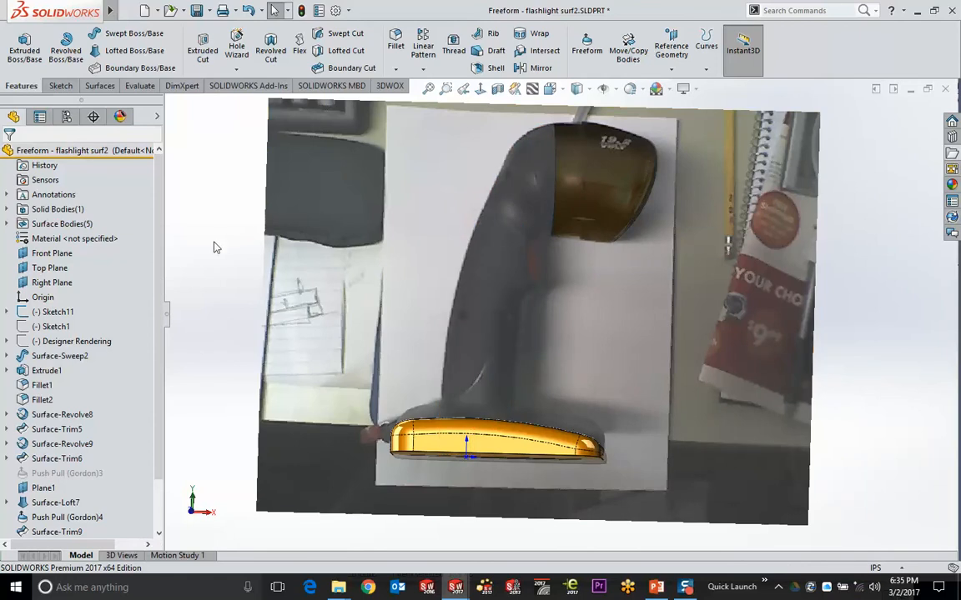
{"action": "key", "text": "Tab"}
{"action": "mouse_move", "coordinate": [203, 326]}
{"action": "middle_mouse_down"}
{"action": "mouse_move", "coordinate": [221, 288]}
{"action": "mouse_move", "coordinate": [183, 326]}
{"action": "mouse_move", "coordinate": [131, 336]}
{"action": "mouse_move", "coordinate": [83, 334]}
{"action": "mouse_move", "coordinate": [129, 324]}
{"action": "mouse_move", "coordinate": [105, 321]}
{"action": "mouse_move", "coordinate": [96, 300]}
{"action": "middle_mouse_up"}
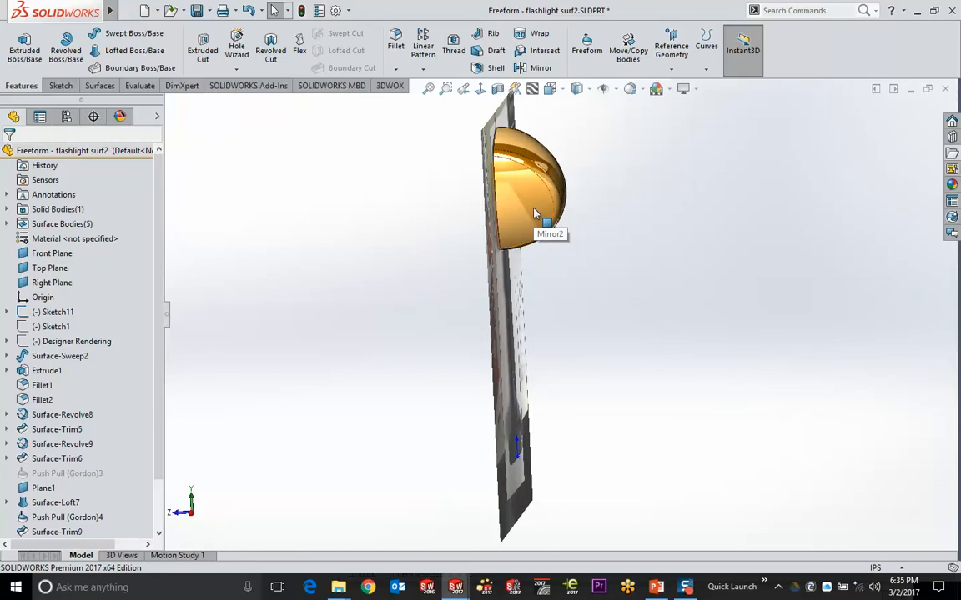
{"action": "key", "text": "Tab"}
{"action": "mouse_move", "coordinate": [540, 214]}
{"action": "middle_mouse_down"}
{"action": "mouse_move", "coordinate": [420, 321]}
{"action": "mouse_move", "coordinate": [433, 356]}
{"action": "middle_mouse_up"}
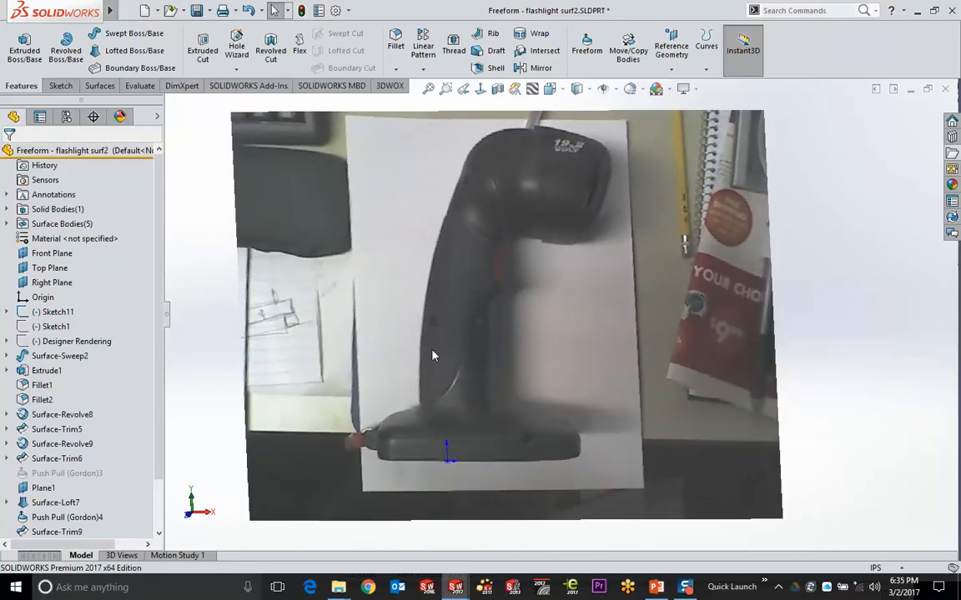
{"action": "middle_click_drag", "start_coordinate": [426, 258], "coordinate": [375, 246]}
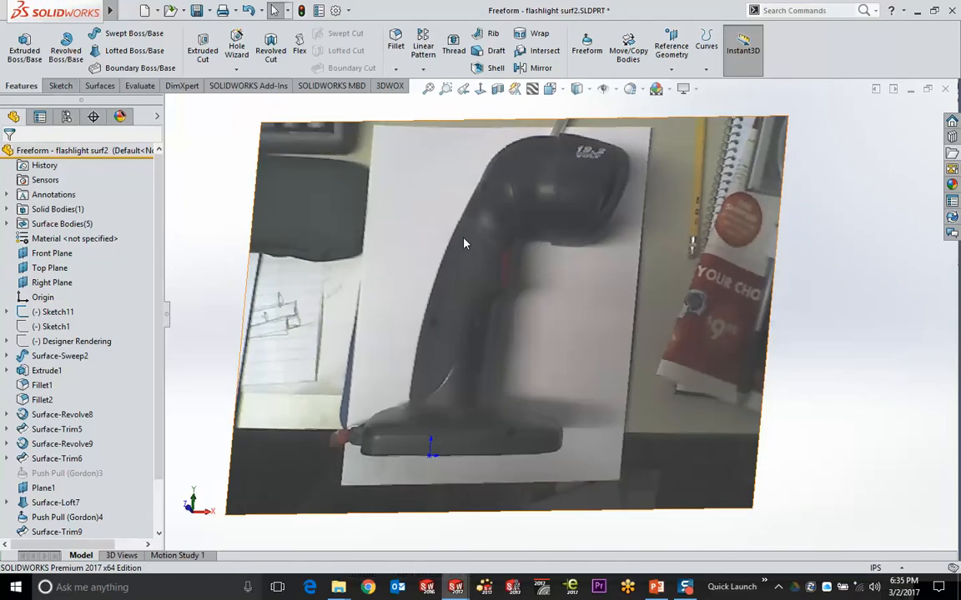
Select all five bodies in the Surface Bodies folder, Surface-Trim5[1] onward
{"action": "left_click", "coordinate": [6, 224]}
{"action": "left_click", "coordinate": [75, 239]}
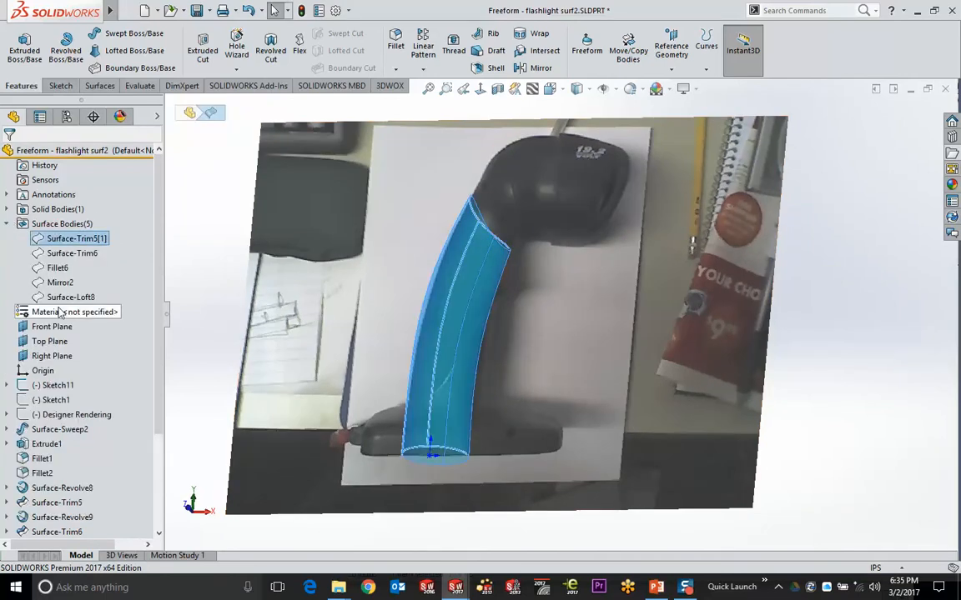
{"action": "left_click", "coordinate": [60, 298], "text": "shift"}
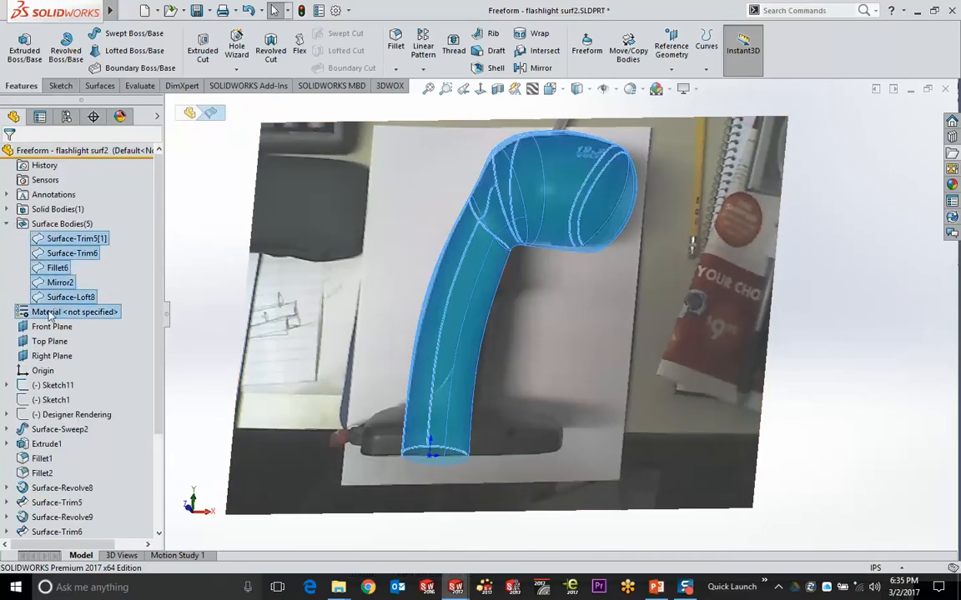
Make the five selected surface bodies visible again
{"action": "right_click", "coordinate": [56, 300]}
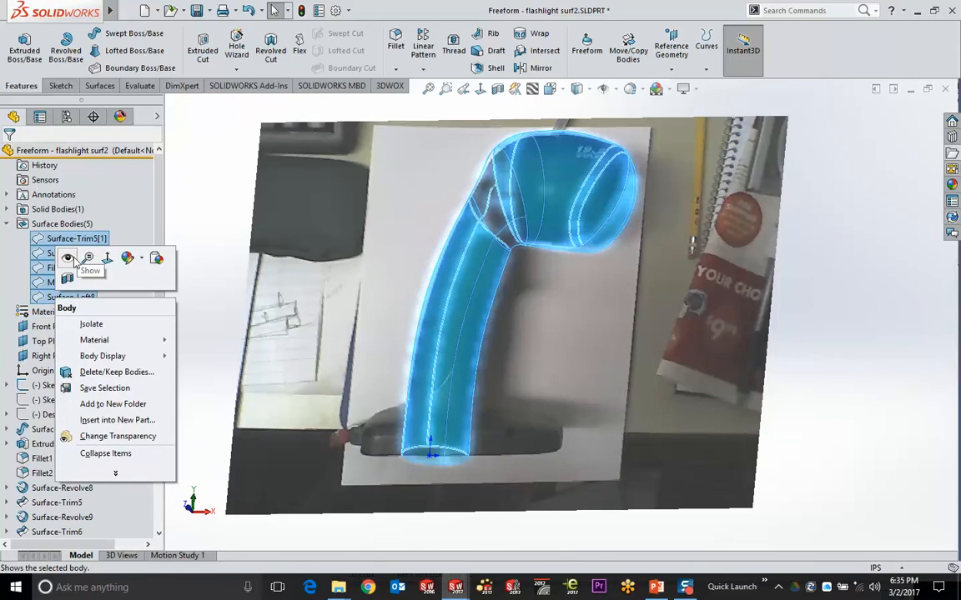
{"action": "key", "text": "Escape"}
{"action": "left_click", "coordinate": [241, 252]}
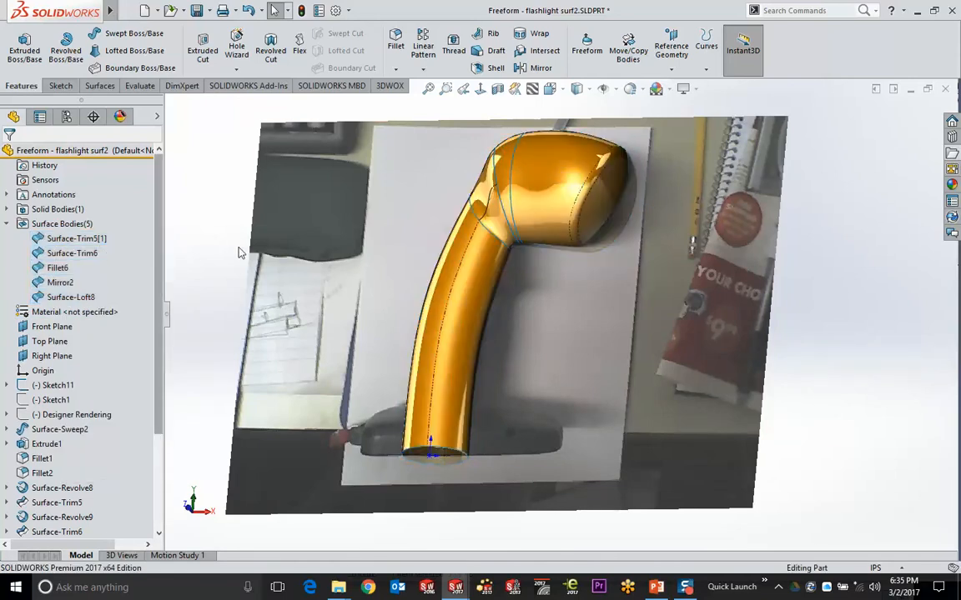
Show the Fillet2 base solid and select the flashlight's handle face
{"action": "left_click", "coordinate": [6, 210]}
{"action": "left_click", "coordinate": [57, 223]}
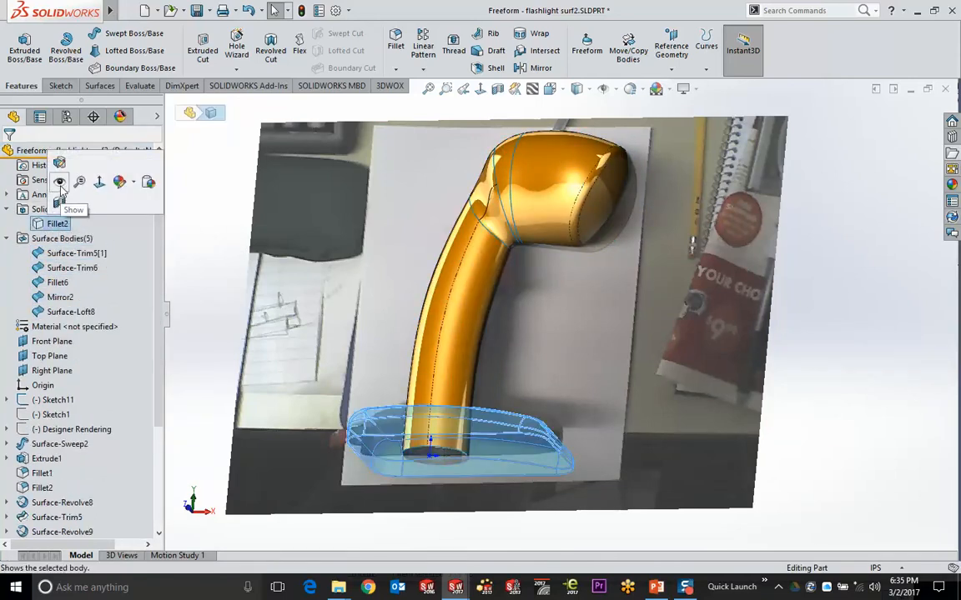
{"action": "middle_click_drag", "start_coordinate": [454, 263], "coordinate": [544, 312]}
{"action": "scroll", "coordinate": [533, 304], "scroll_direction": "down", "scroll_amount": 10}
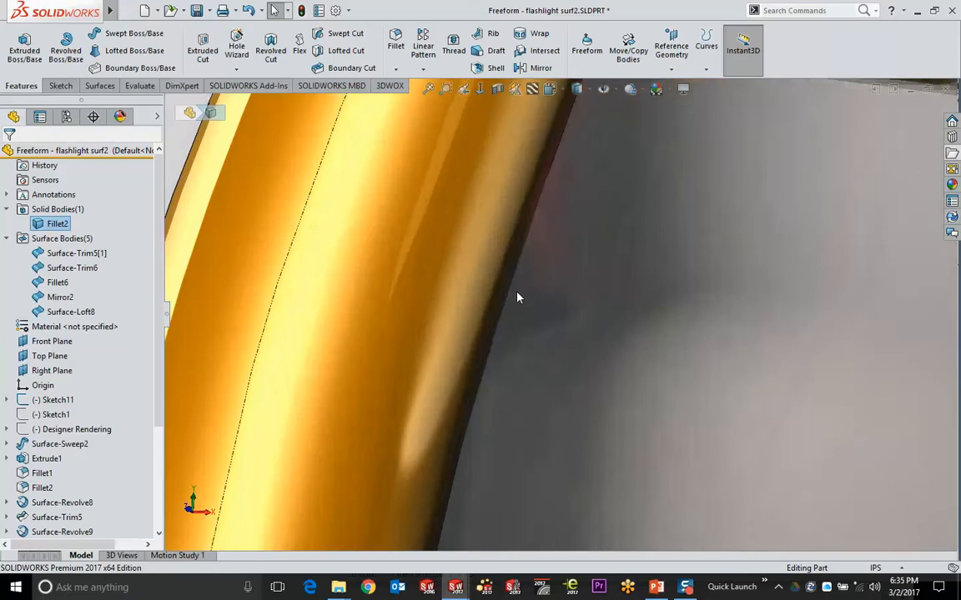
{"action": "scroll", "coordinate": [588, 246], "scroll_direction": "up", "scroll_amount": 10}
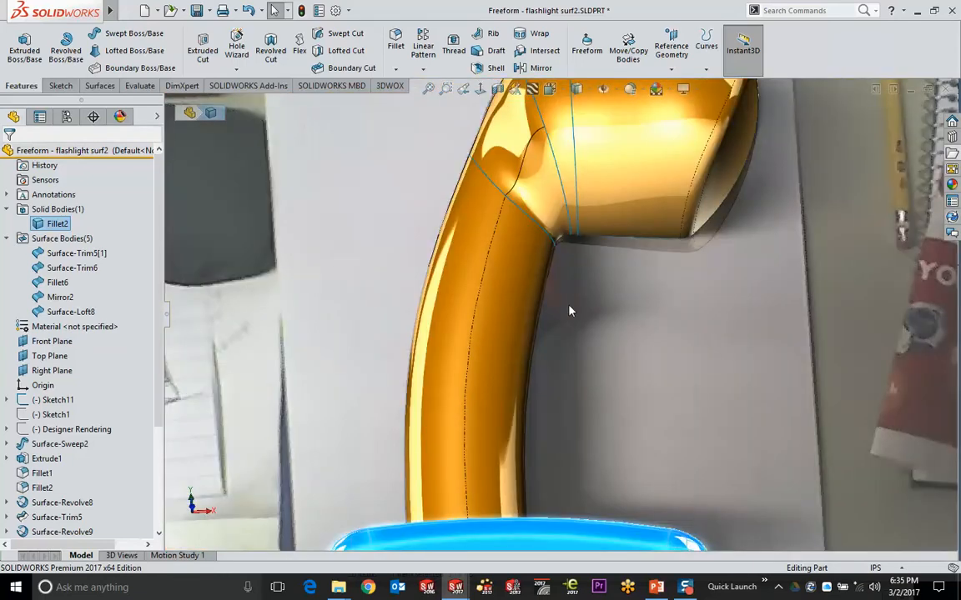
{"action": "middle_click_drag", "start_coordinate": [526, 328], "coordinate": [501, 371]}
{"action": "left_click", "coordinate": [517, 281]}
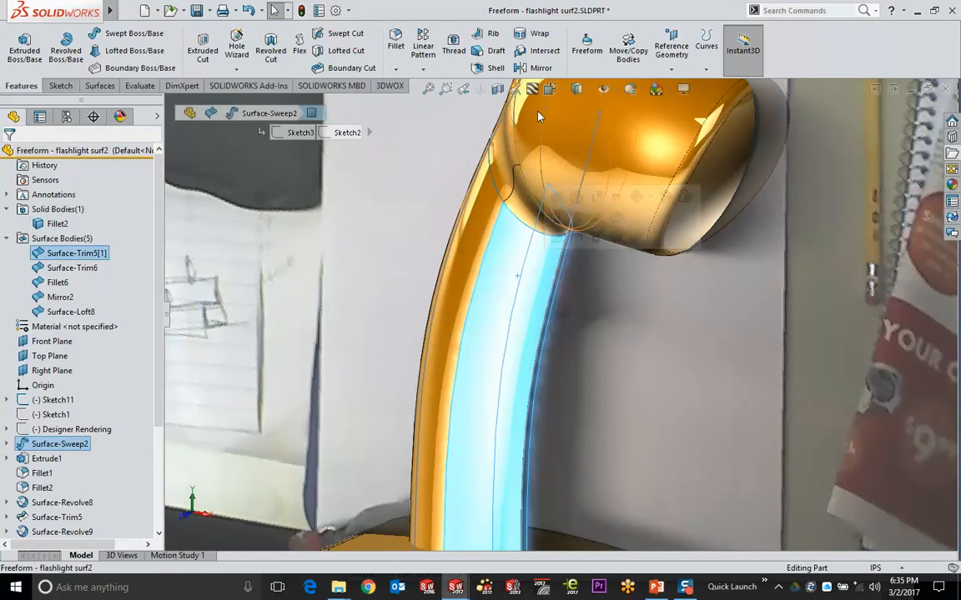
Start a Freeform on the handle face with Direction 1 symmetry enabled
{"action": "left_click", "coordinate": [589, 50]}
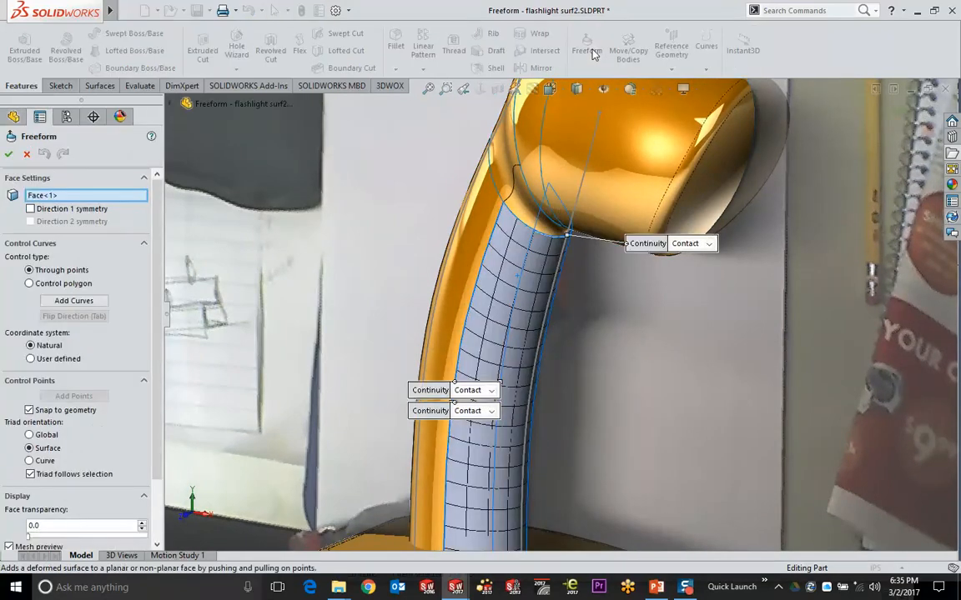
{"action": "mouse_move", "coordinate": [467, 297]}
{"action": "middle_mouse_down"}
{"action": "mouse_move", "coordinate": [431, 285]}
{"action": "mouse_move", "coordinate": [484, 305]}
{"action": "mouse_move", "coordinate": [457, 288]}
{"action": "middle_mouse_up"}
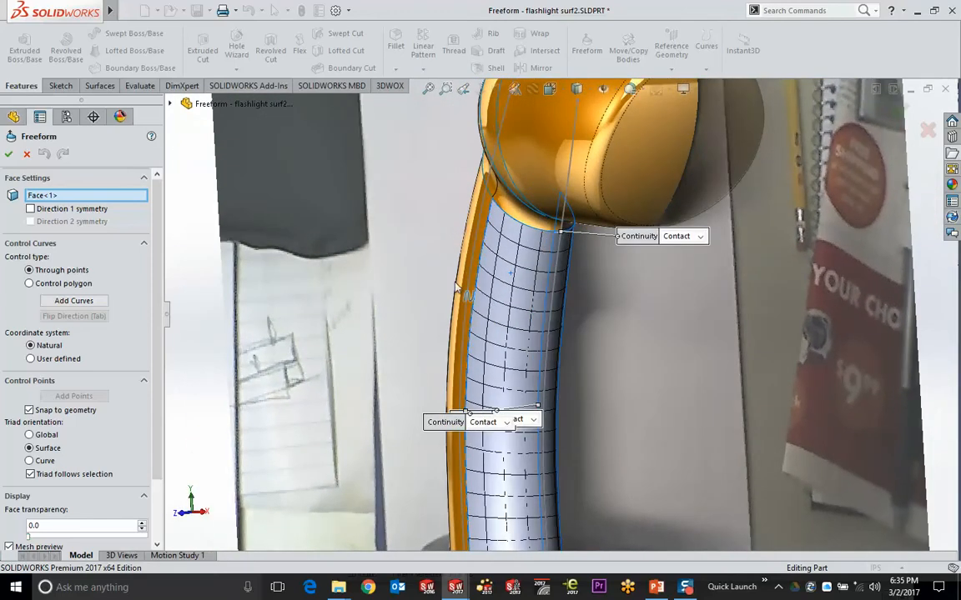
{"action": "left_click", "coordinate": [47, 210]}
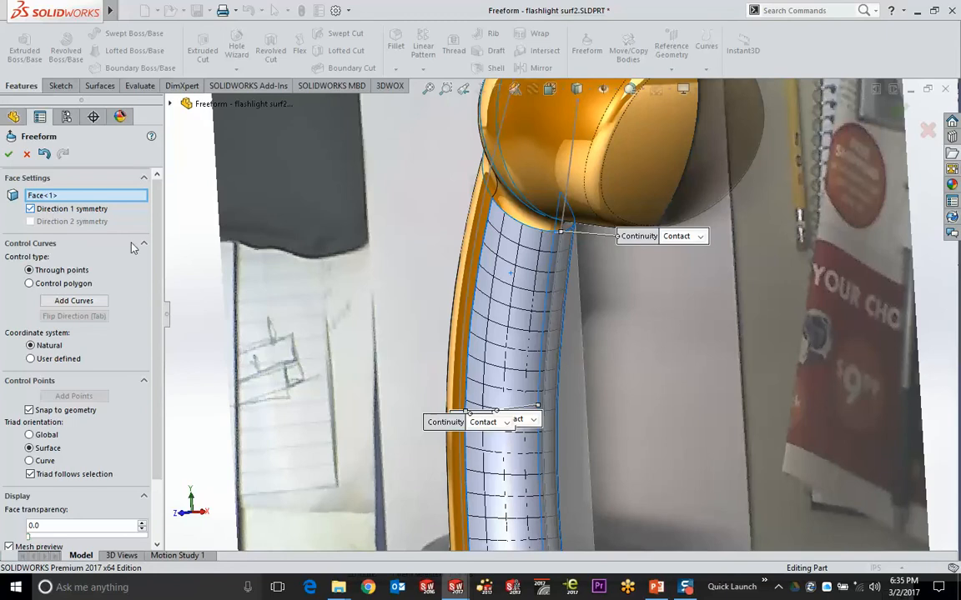
{"action": "scroll", "coordinate": [425, 330], "scroll_direction": "down", "scroll_amount": 3}
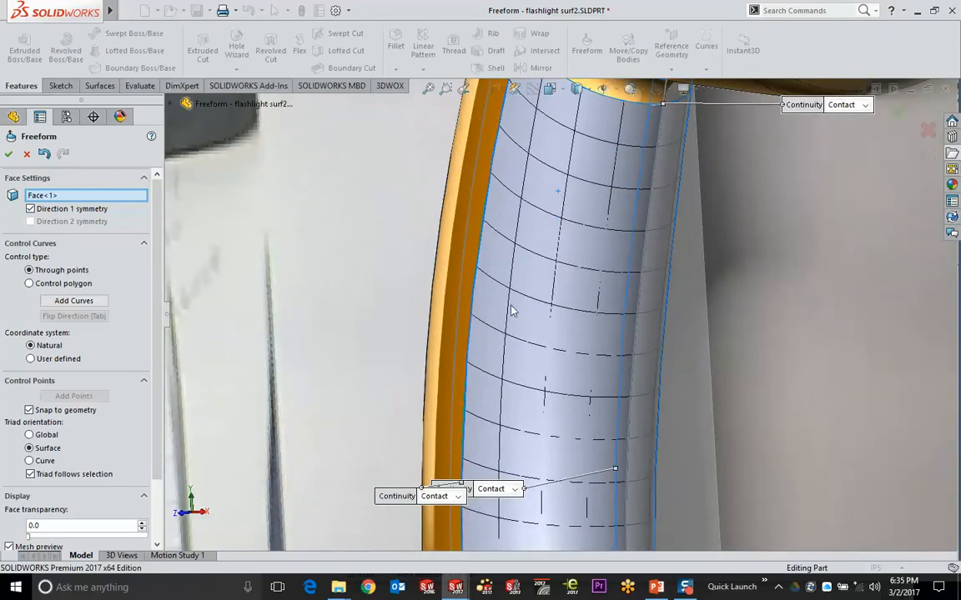
Place a vertical control curve along the handle face
{"action": "left_click", "coordinate": [74, 300]}
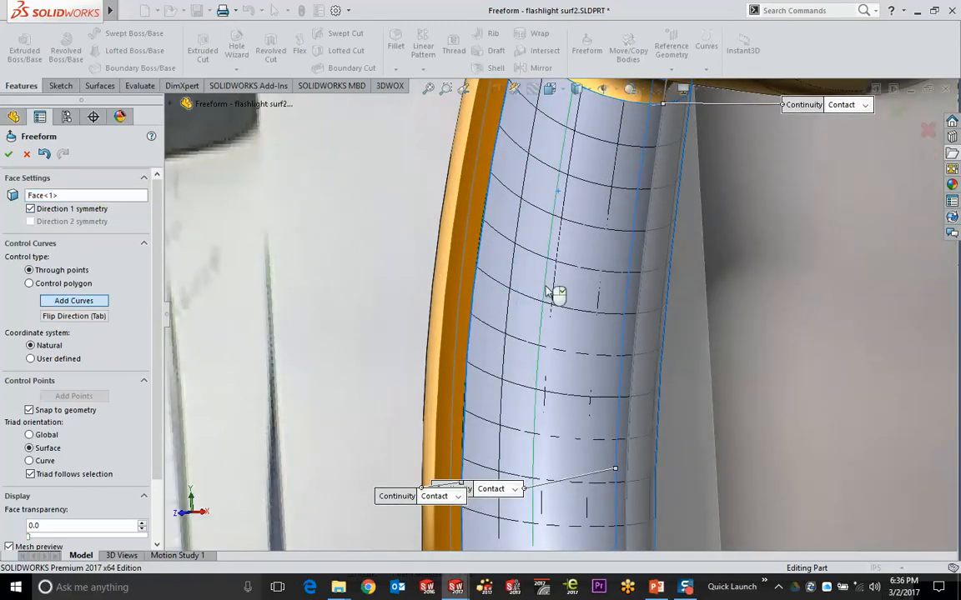
{"action": "middle_click_drag", "start_coordinate": [546, 292], "coordinate": [518, 289]}
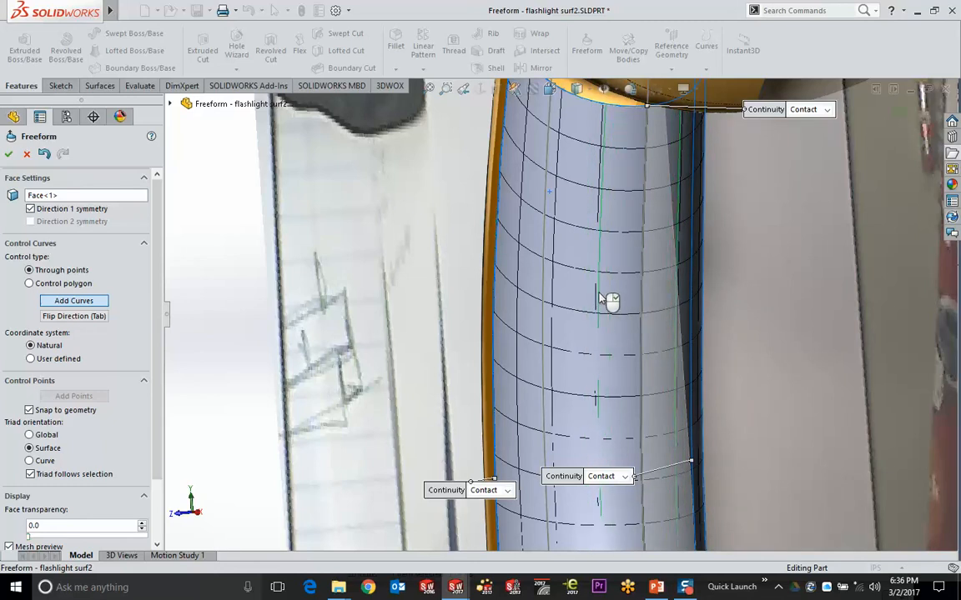
{"action": "left_click", "coordinate": [643, 302]}
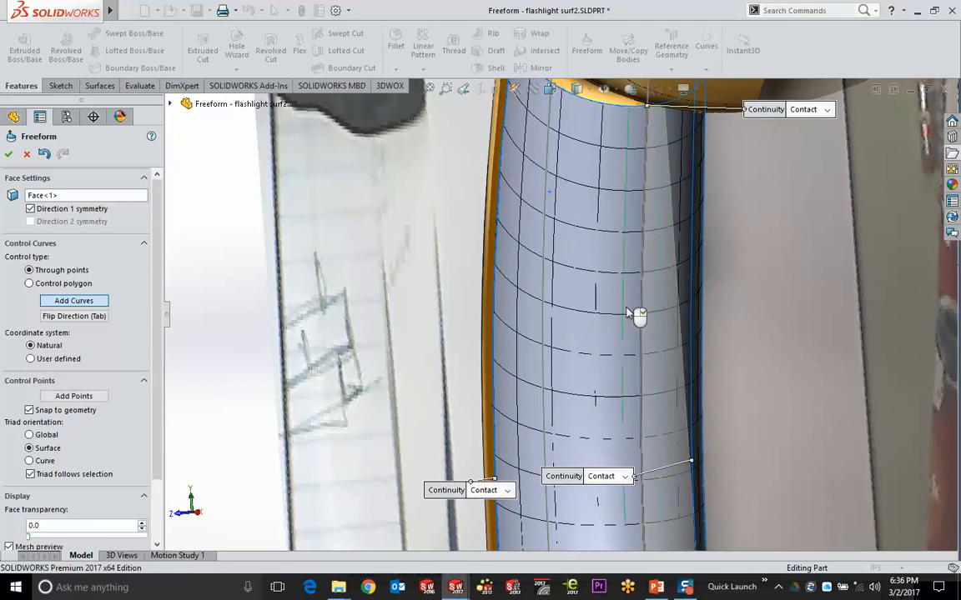
{"action": "scroll", "coordinate": [632, 317], "scroll_direction": "up", "scroll_amount": 2}
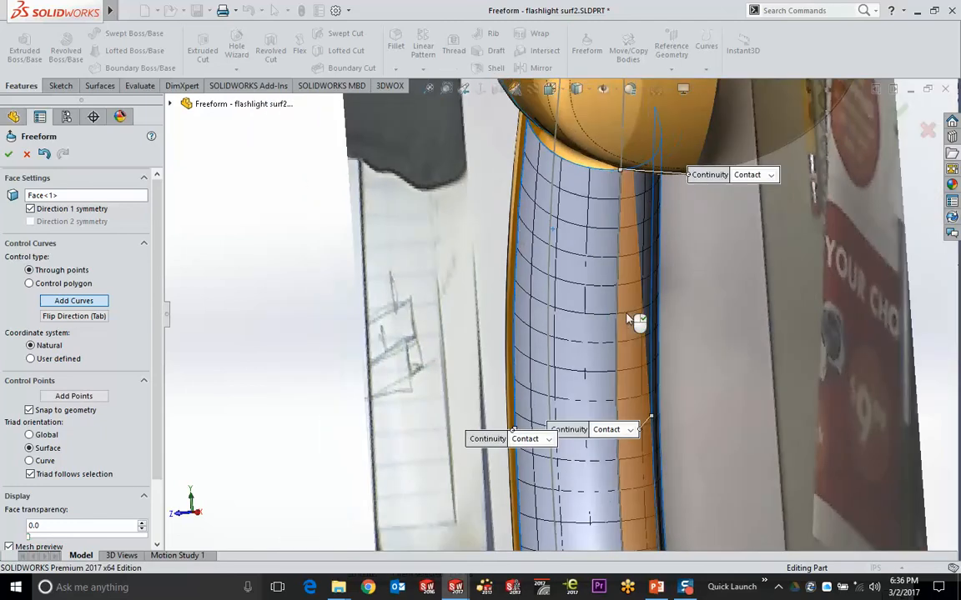
Add two control points on the handle's control curve, one high and one lower
{"action": "left_click", "coordinate": [86, 396]}
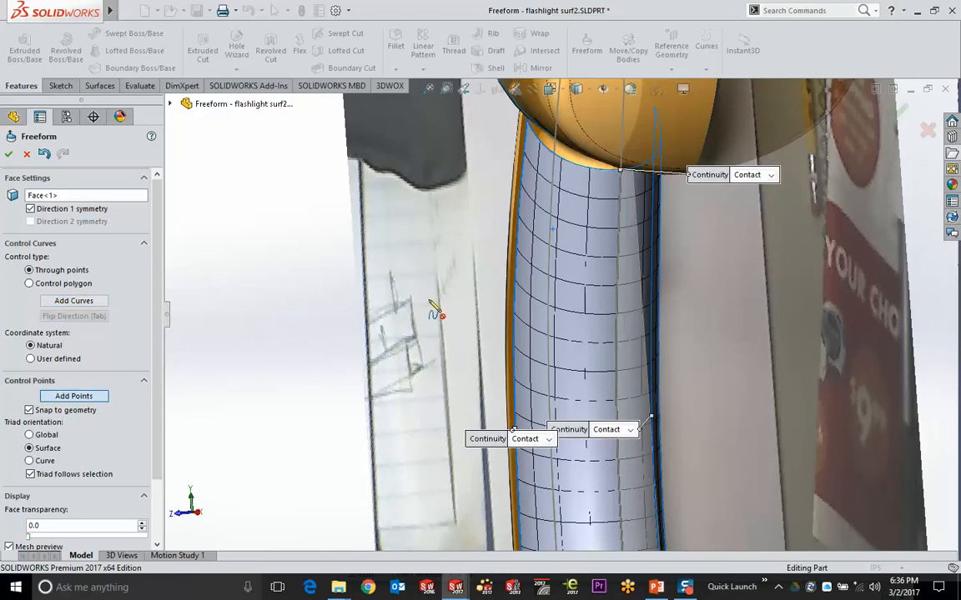
{"action": "middle_click_drag", "start_coordinate": [624, 287], "coordinate": [639, 292]}
{"action": "left_click", "coordinate": [616, 281]}
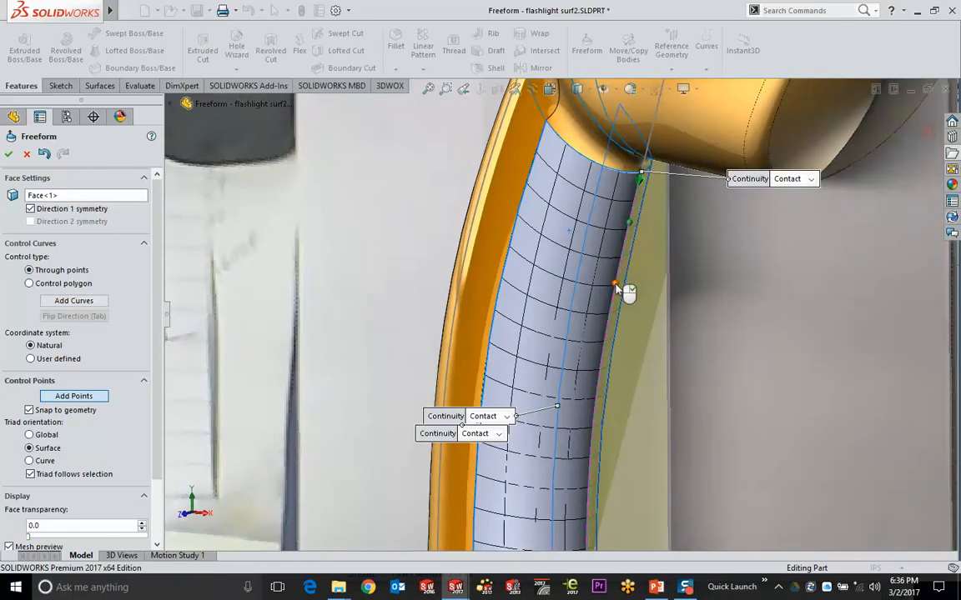
{"action": "left_click", "coordinate": [597, 380]}
{"action": "left_click", "coordinate": [75, 399]}
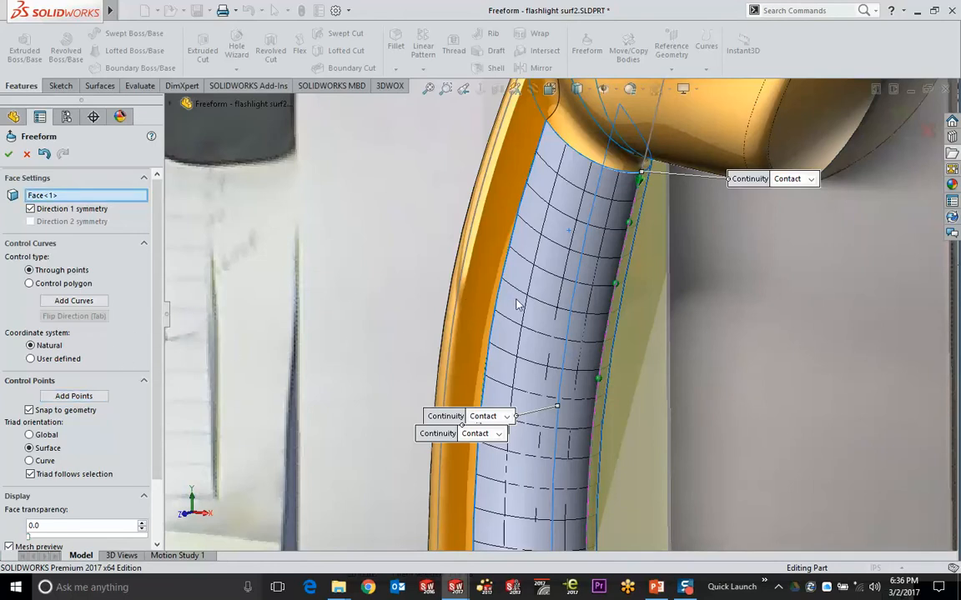
Drag the control points outward so the handle face bulges near its top
{"action": "left_click", "coordinate": [616, 286]}
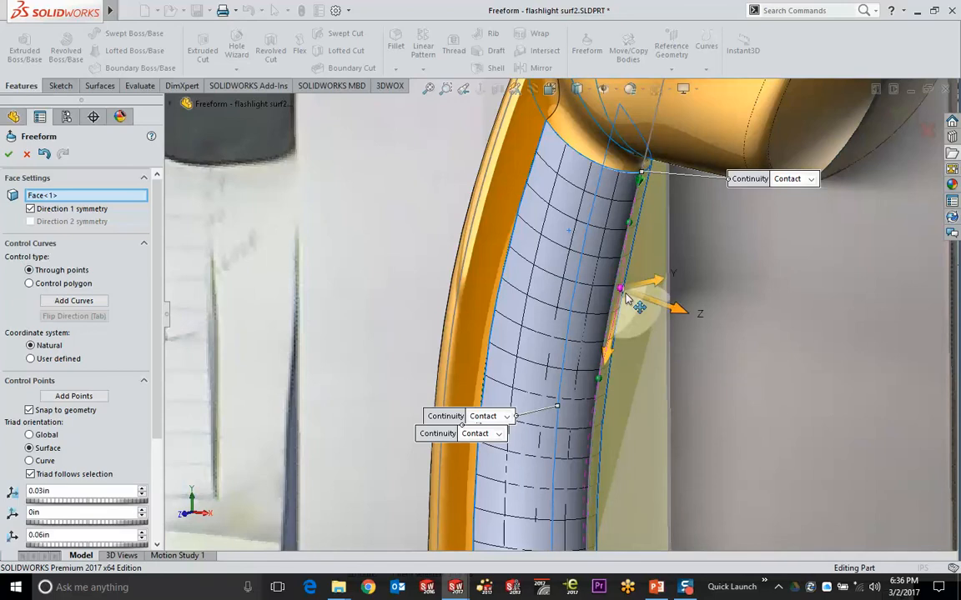
{"action": "left_click_drag", "start_coordinate": [616, 286], "coordinate": [646, 280]}
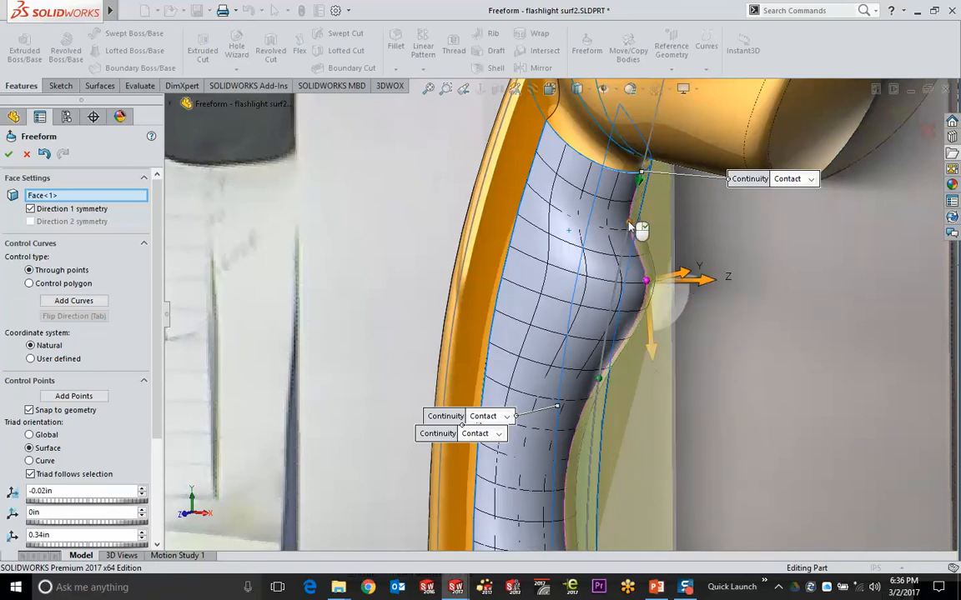
{"action": "left_click_drag", "start_coordinate": [630, 222], "coordinate": [665, 241]}
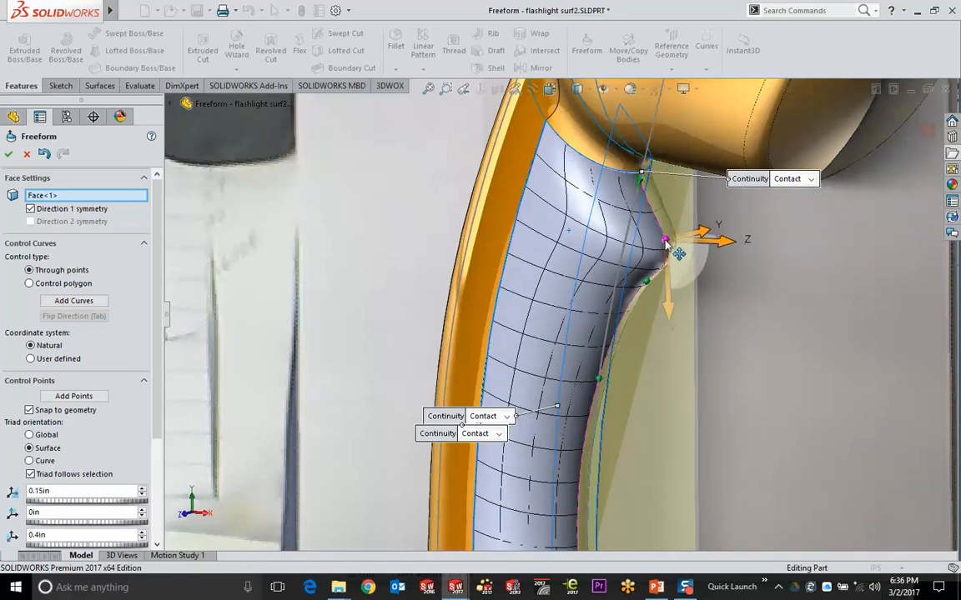
{"action": "left_click_drag", "start_coordinate": [648, 282], "coordinate": [634, 307]}
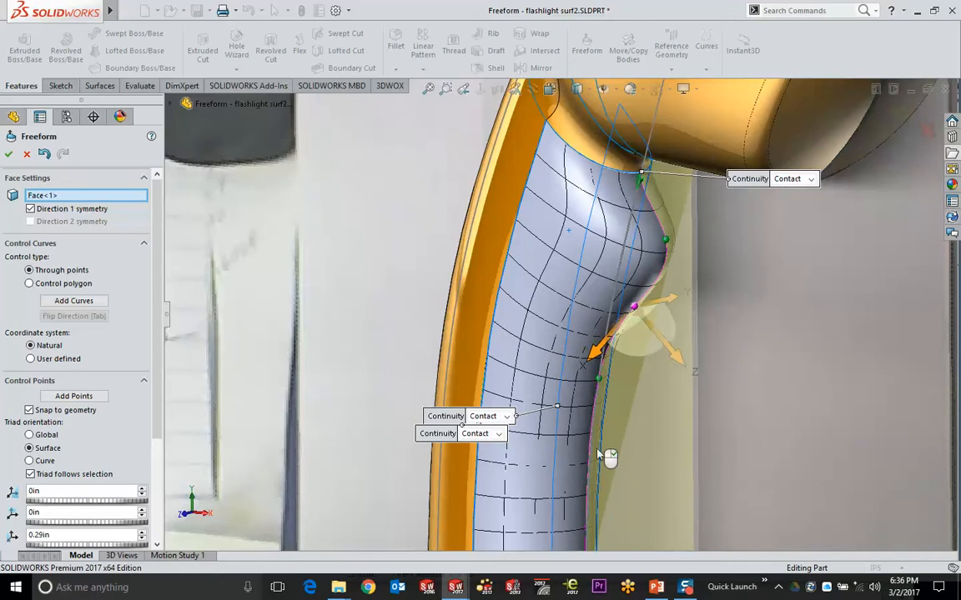
{"action": "mouse_move", "coordinate": [598, 451]}
{"action": "middle_mouse_down"}
{"action": "mouse_move", "coordinate": [613, 443]}
{"action": "mouse_move", "coordinate": [598, 432]}
{"action": "middle_mouse_up"}
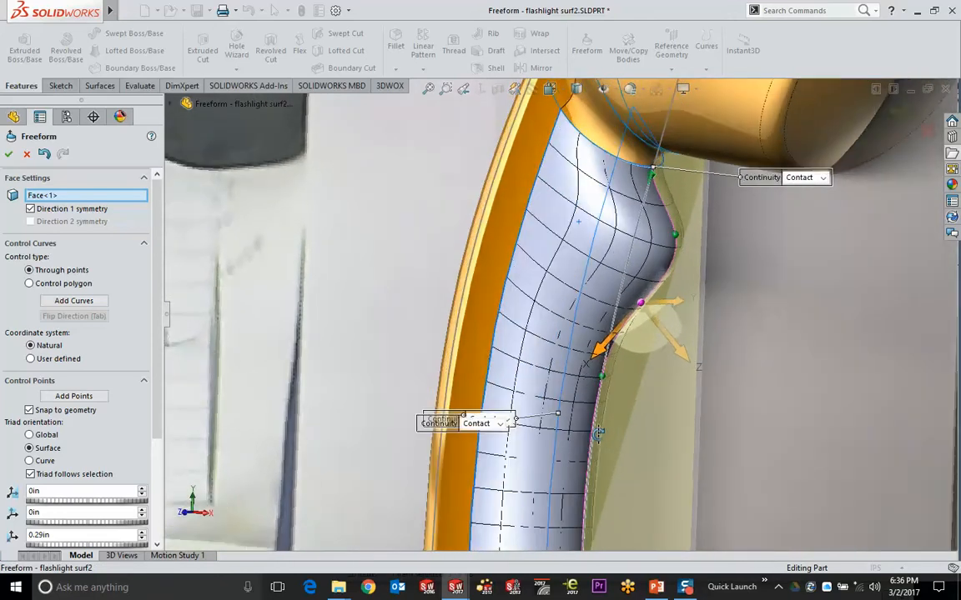
{"action": "scroll", "coordinate": [617, 106], "scroll_direction": "down", "scroll_amount": 5}
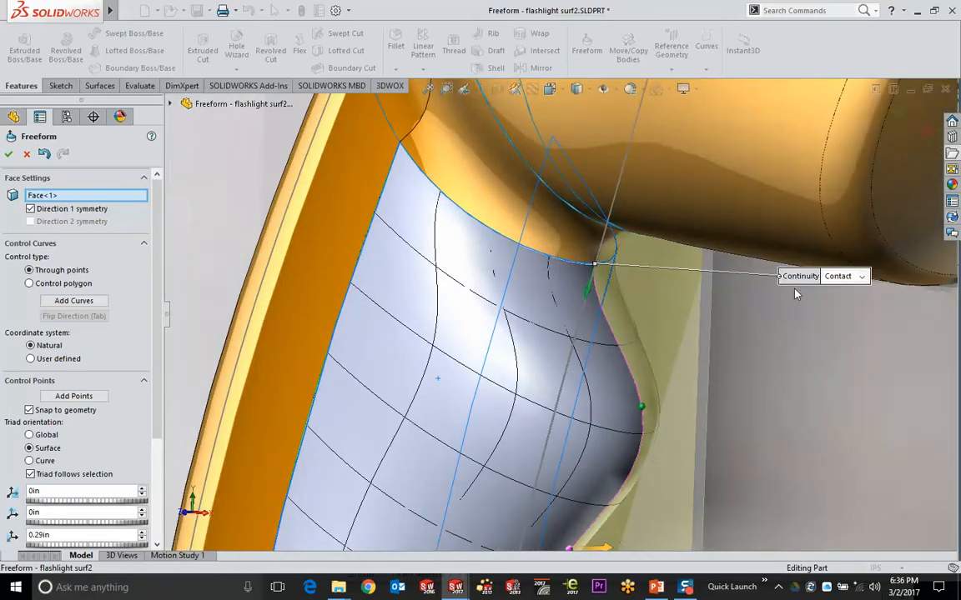
Set the handle's top edge to Curvature continuity and accept Freeform1
{"action": "left_click", "coordinate": [860, 276]}
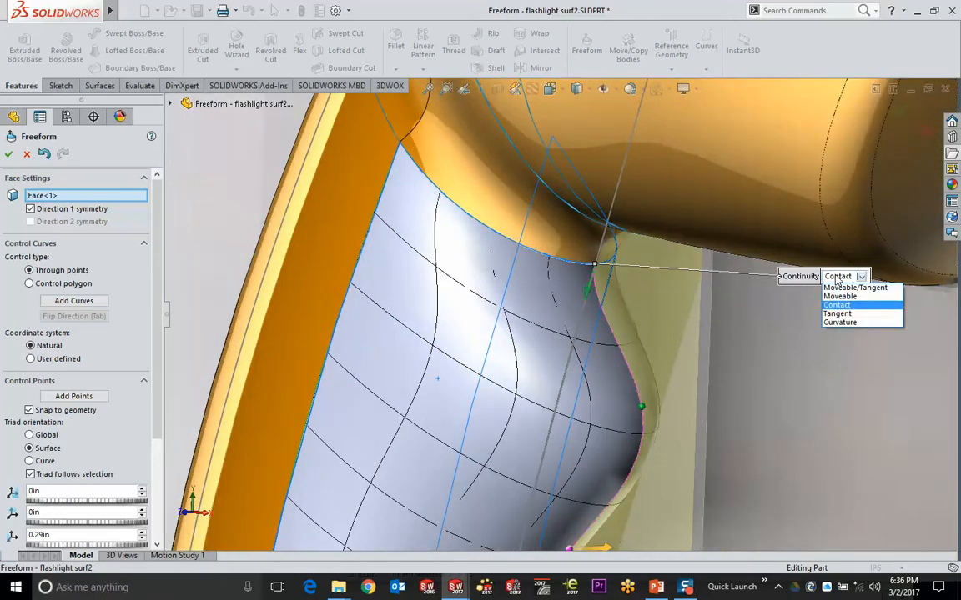
{"action": "left_click", "coordinate": [848, 323]}
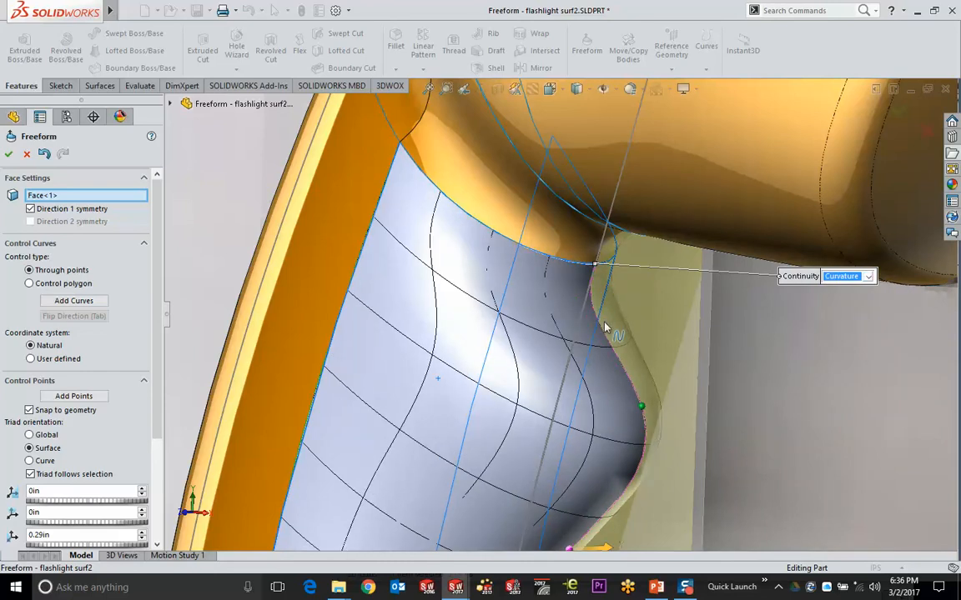
{"action": "scroll", "coordinate": [605, 327], "scroll_direction": "up", "scroll_amount": 6}
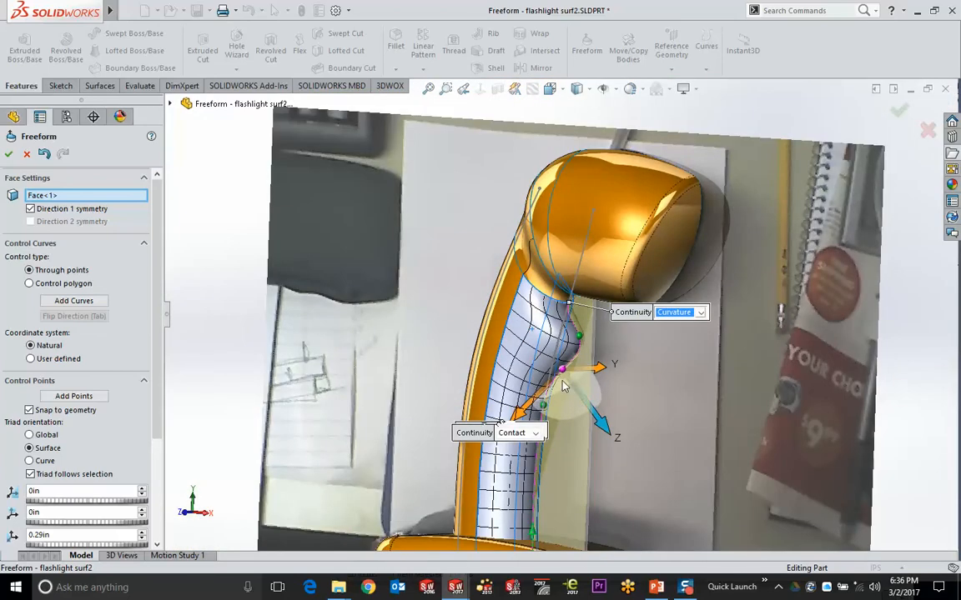
{"action": "middle_click_drag", "start_coordinate": [562, 407], "coordinate": [559, 438]}
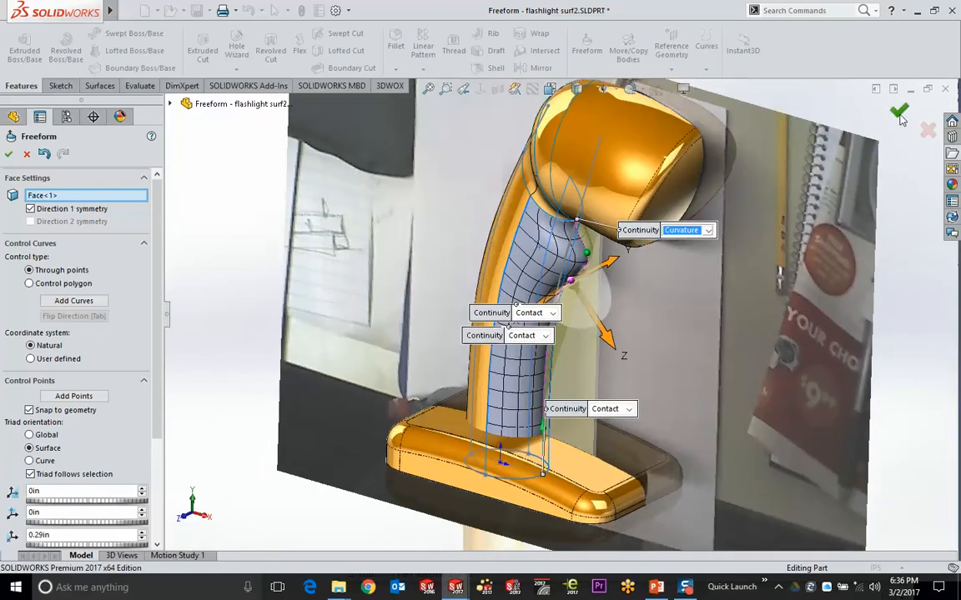
{"action": "key", "text": "Return"}
Inspect the finished flashlight handle, then bring up the PowerPoint slide show on slide 12
{"action": "middle_click_drag", "start_coordinate": [684, 229], "coordinate": [589, 245]}
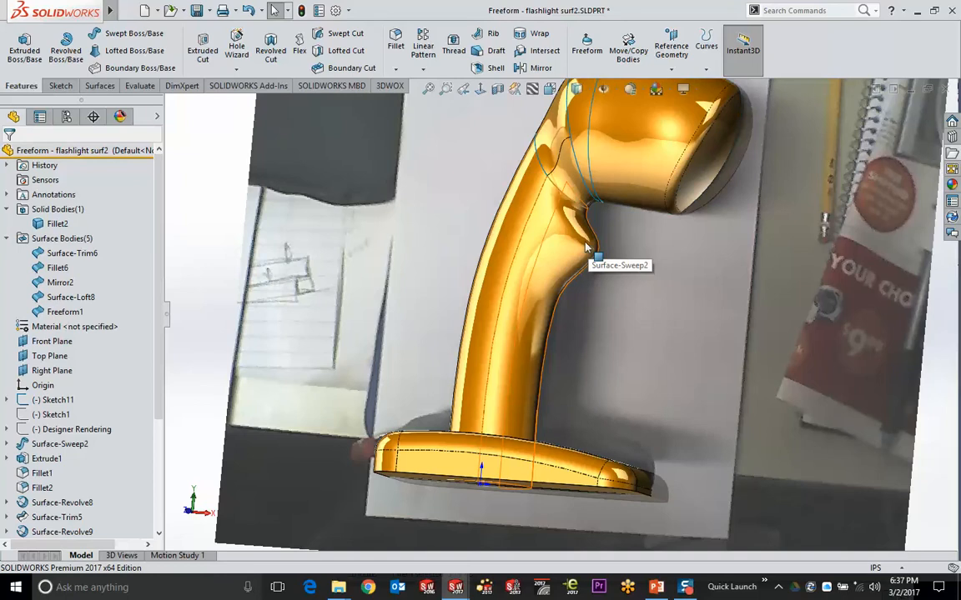
{"action": "middle_click_drag", "start_coordinate": [589, 245], "coordinate": [830, 201]}
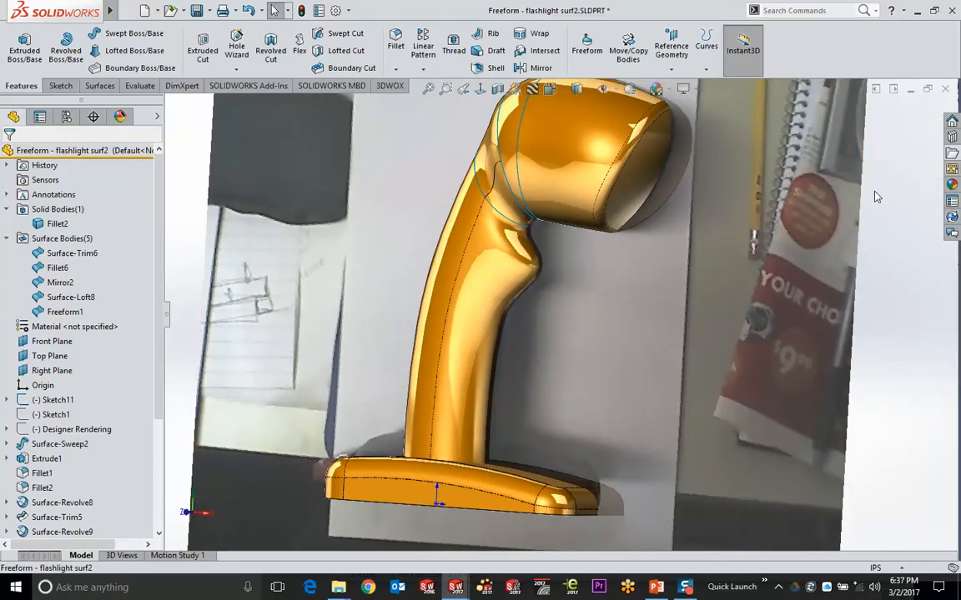
{"action": "left_click", "coordinate": [657, 588]}
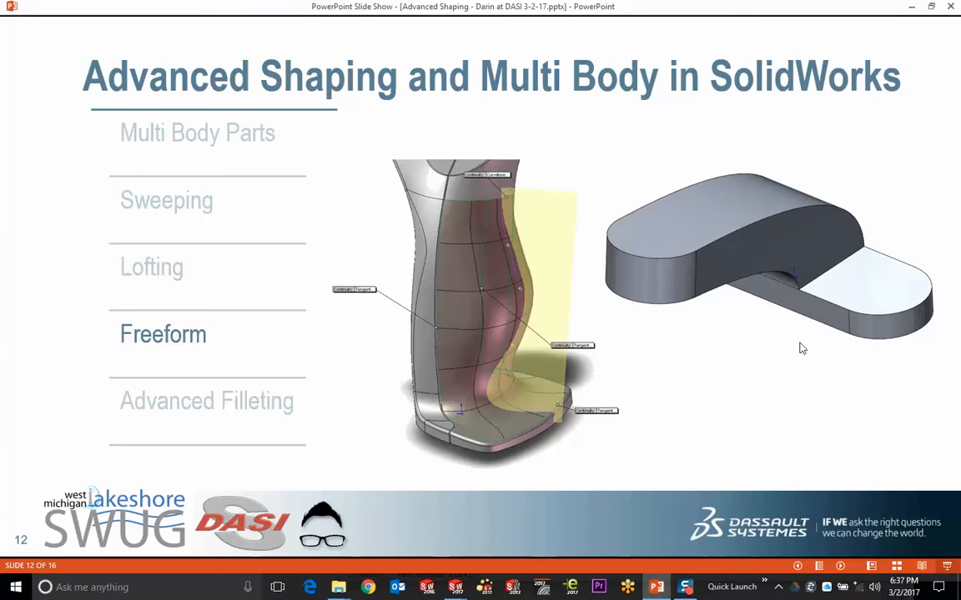
{"action": "key", "text": "alt+Tab"}
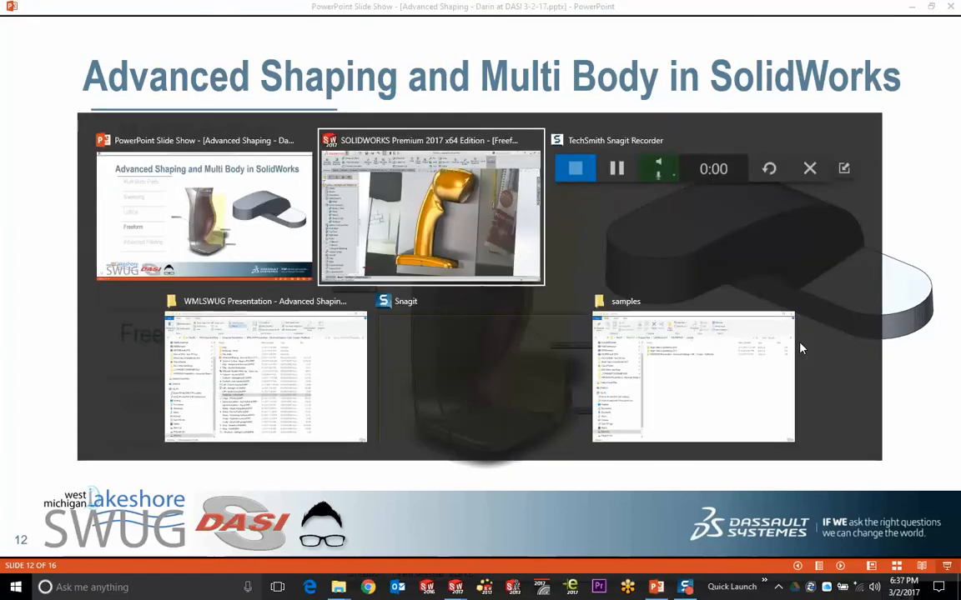
Back in SOLIDWORKS, open Freeform - faucet.SLDPRT from the File Explorer pane and view it from above
{"action": "left_click", "coordinate": [952, 154]}
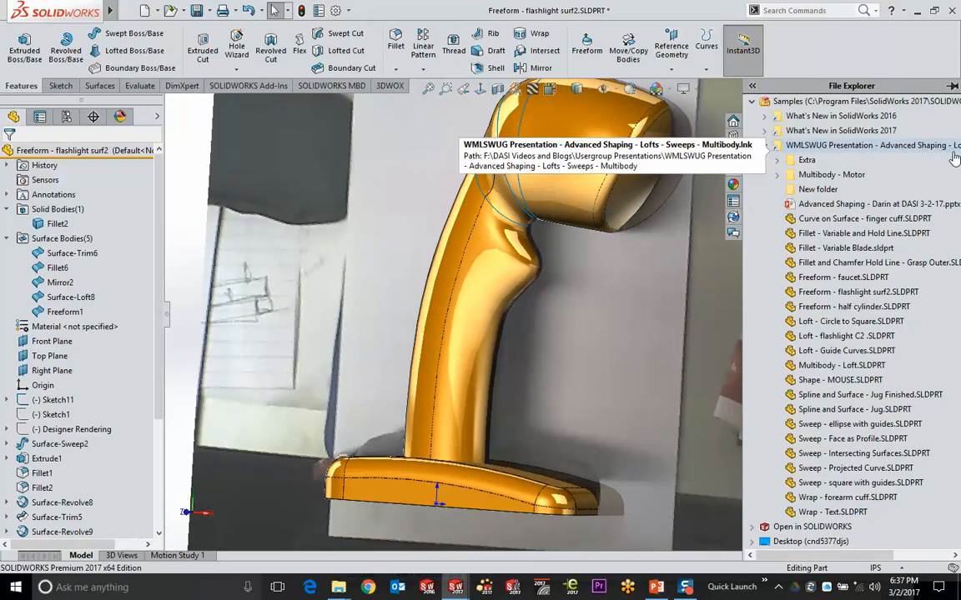
{"action": "mouse_move", "coordinate": [857, 239]}
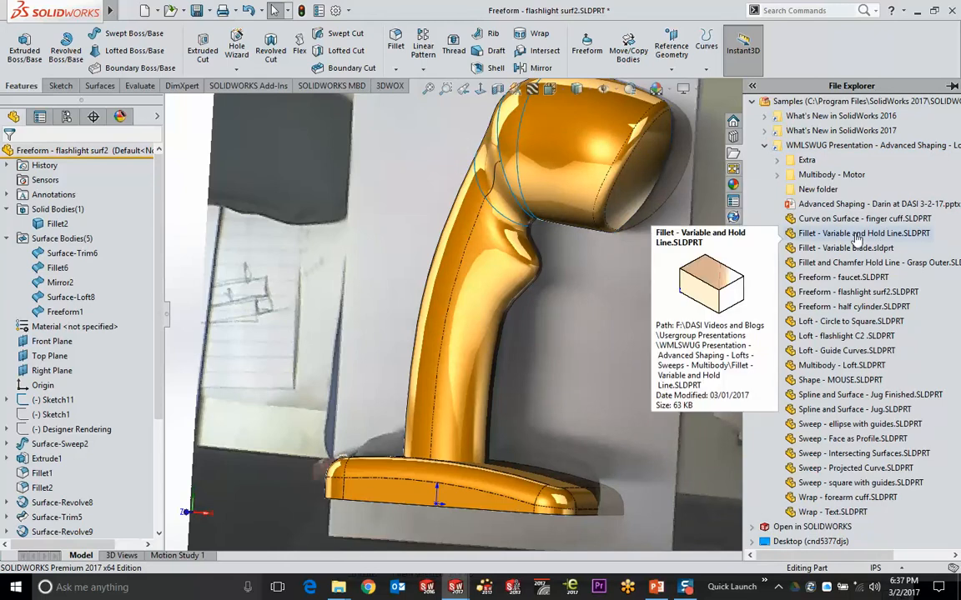
{"action": "double_click", "coordinate": [834, 277]}
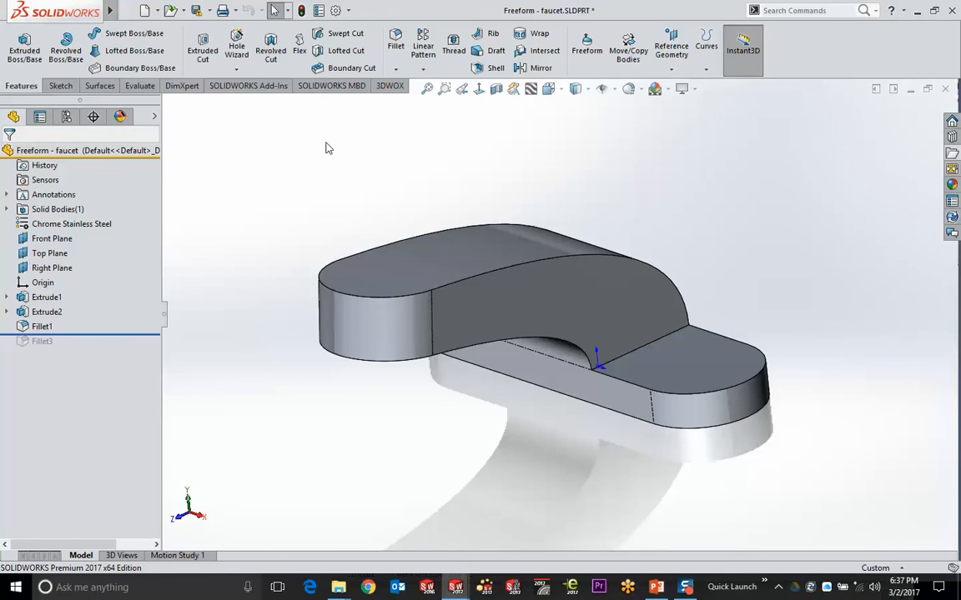
{"action": "middle_click_drag", "start_coordinate": [551, 258], "coordinate": [529, 283]}
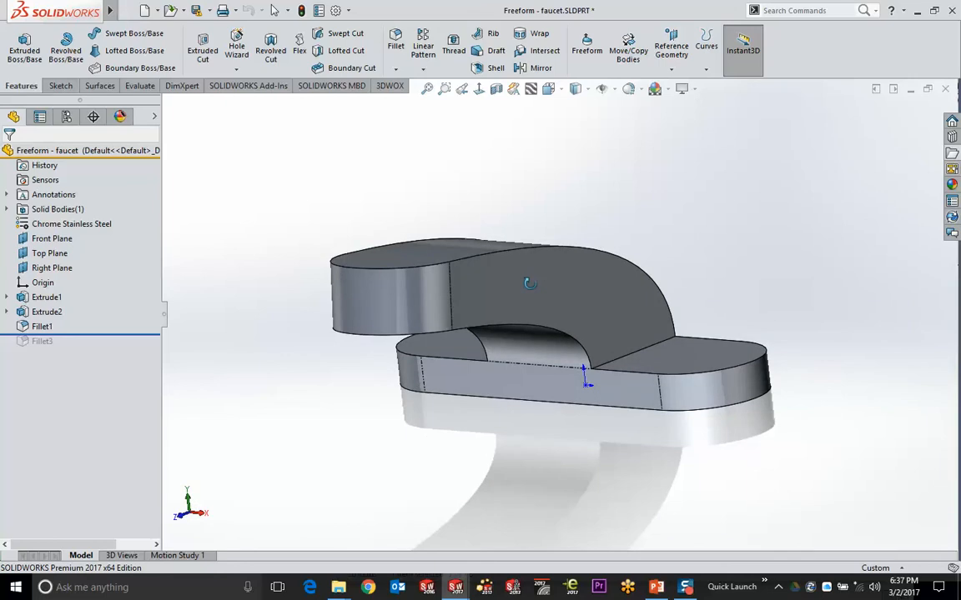
Start a Freeform on the faucet's curved arm face and orbit to examine it
{"action": "left_click", "coordinate": [587, 44]}
{"action": "left_click", "coordinate": [563, 294]}
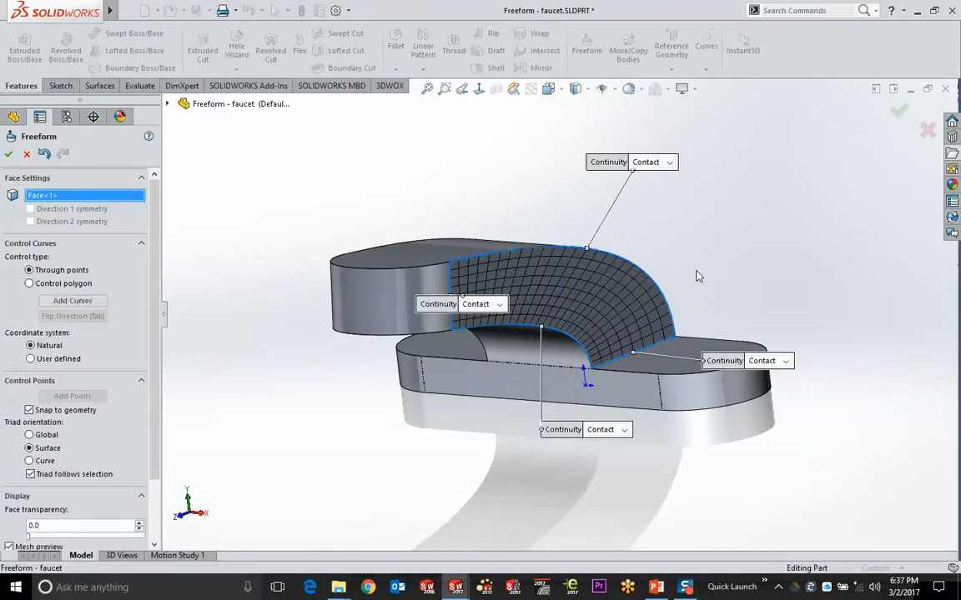
{"action": "middle_click_drag", "start_coordinate": [677, 306], "coordinate": [519, 315]}
{"action": "middle_click_drag", "start_coordinate": [524, 293], "coordinate": [541, 288], "text": "ctrl"}
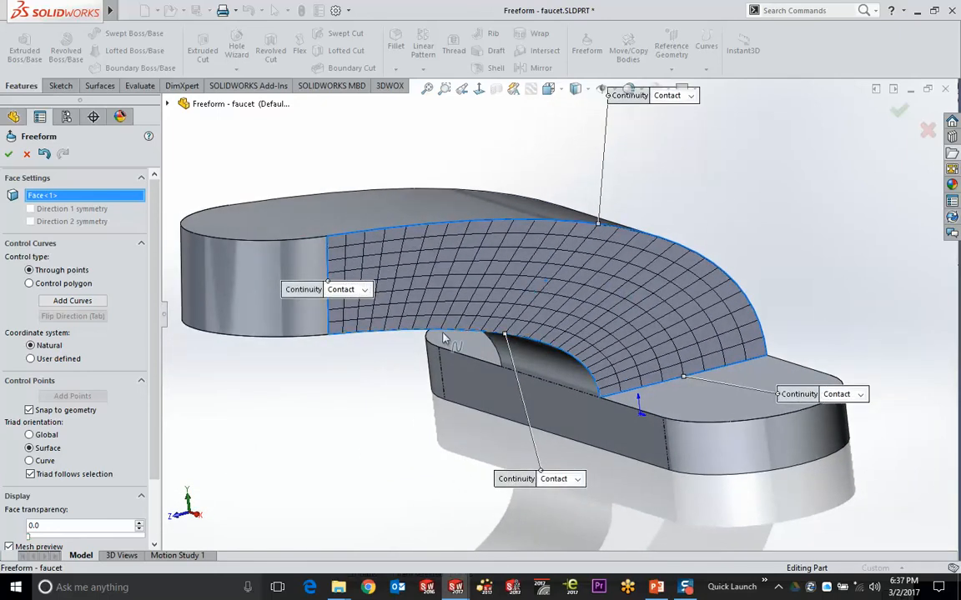
{"action": "left_click", "coordinate": [72, 300]}
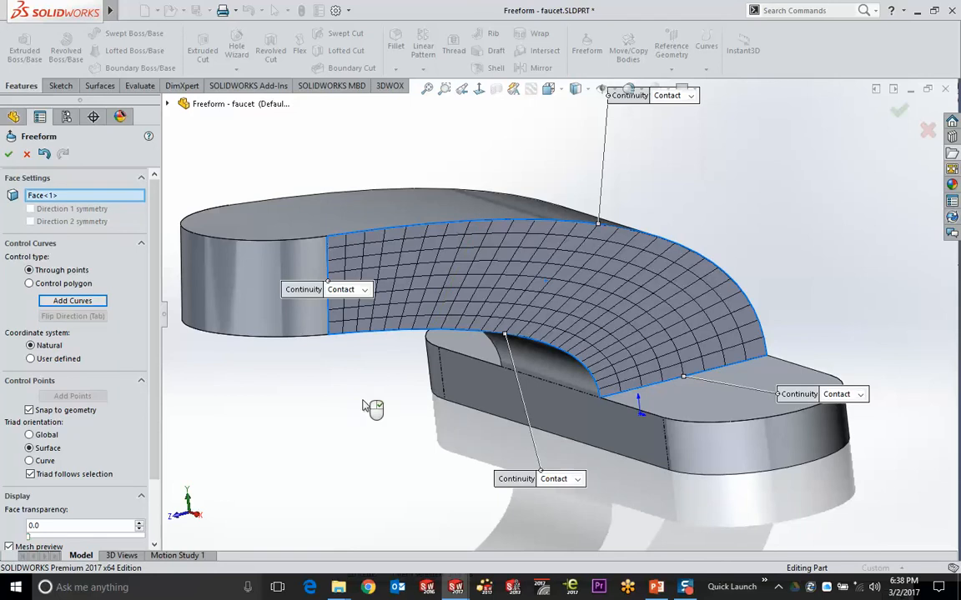
{"action": "middle_click_drag", "start_coordinate": [371, 403], "coordinate": [410, 388]}
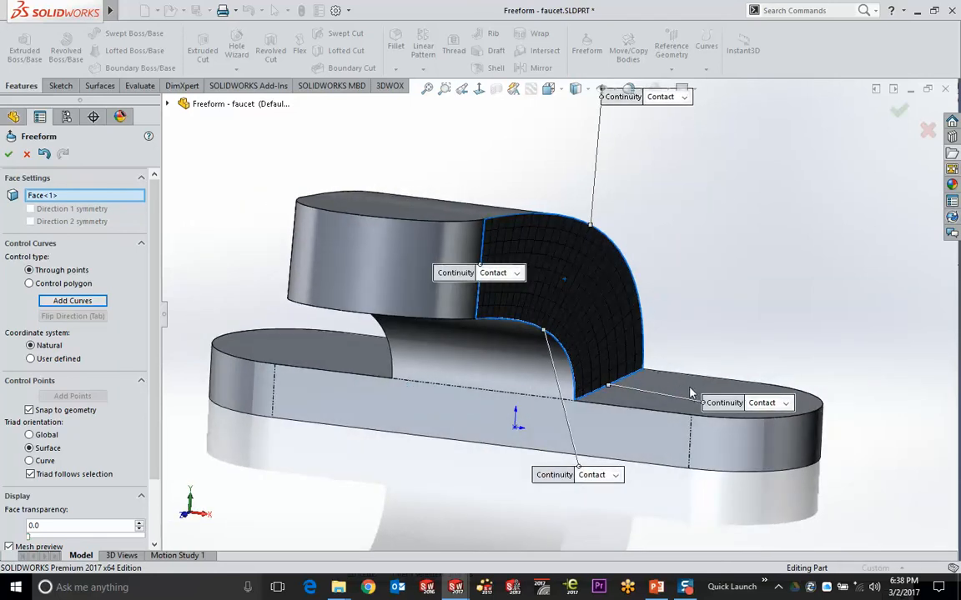
{"action": "middle_click_drag", "start_coordinate": [725, 324], "coordinate": [792, 347]}
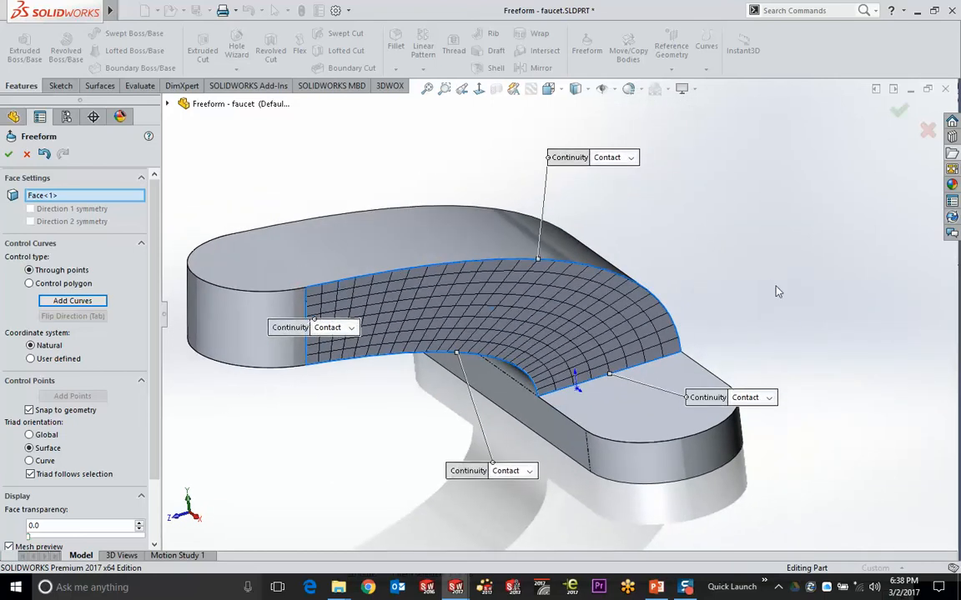
Set the right, bottom and top edge continuities to Moveable
{"action": "left_click", "coordinate": [768, 398]}
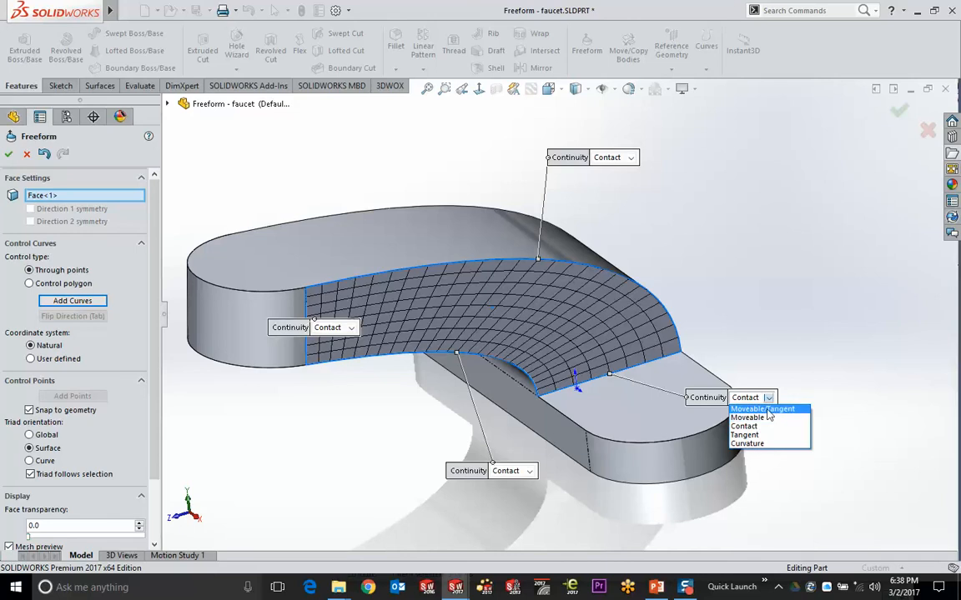
{"action": "left_click", "coordinate": [767, 417]}
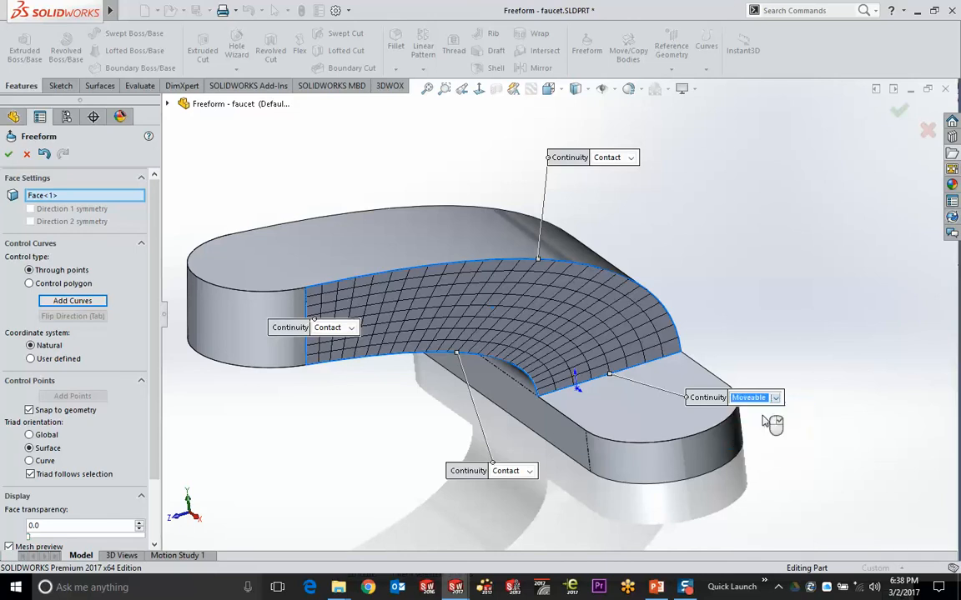
{"action": "left_click", "coordinate": [530, 472]}
{"action": "left_click", "coordinate": [526, 492]}
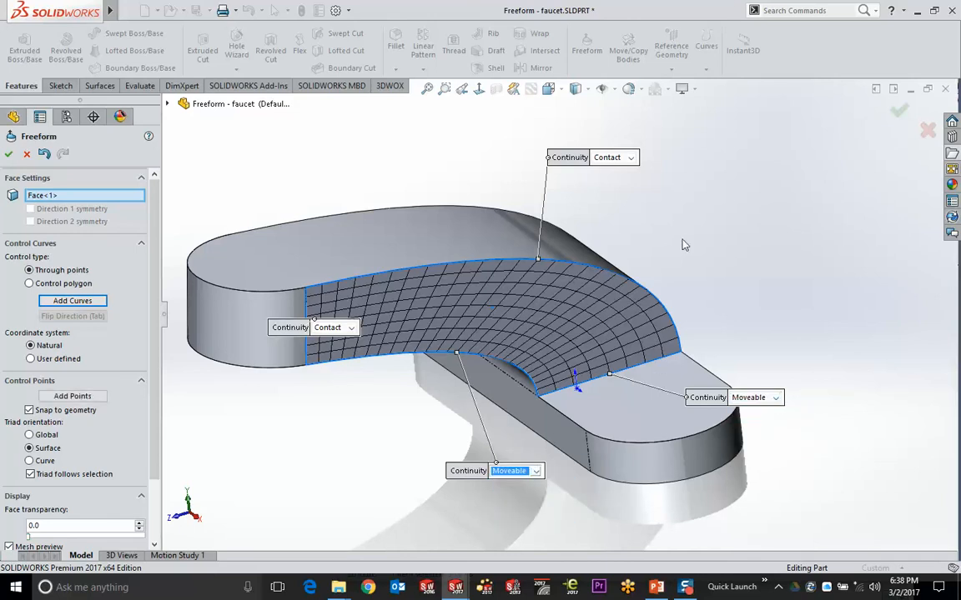
{"action": "left_click", "coordinate": [632, 158]}
{"action": "left_click", "coordinate": [609, 177]}
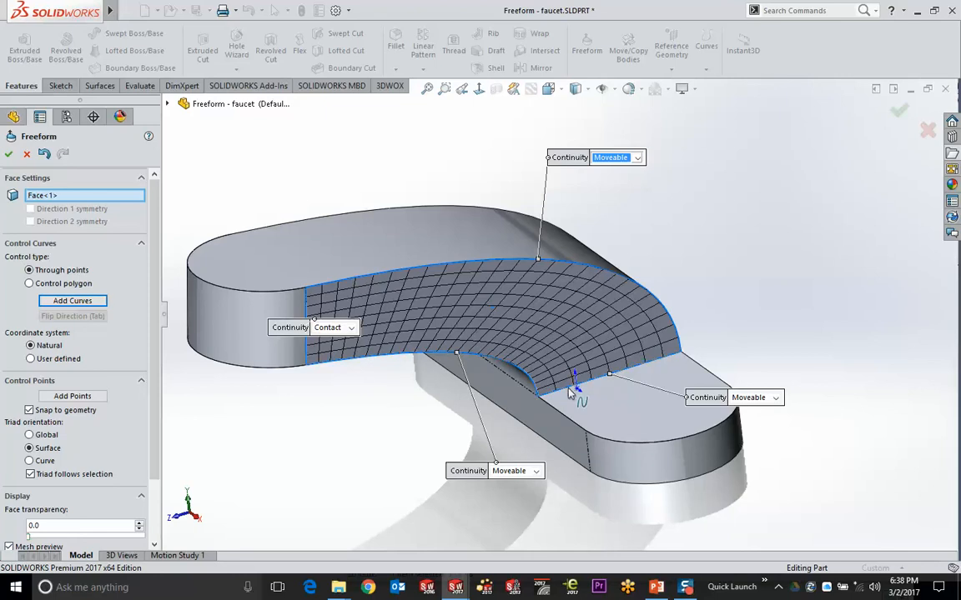
Select the face's lower boundary edge, try Contact continuity, then set it back to Moveable
{"action": "left_click", "coordinate": [575, 392]}
{"action": "scroll", "coordinate": [648, 383], "scroll_direction": "down", "scroll_amount": 2}
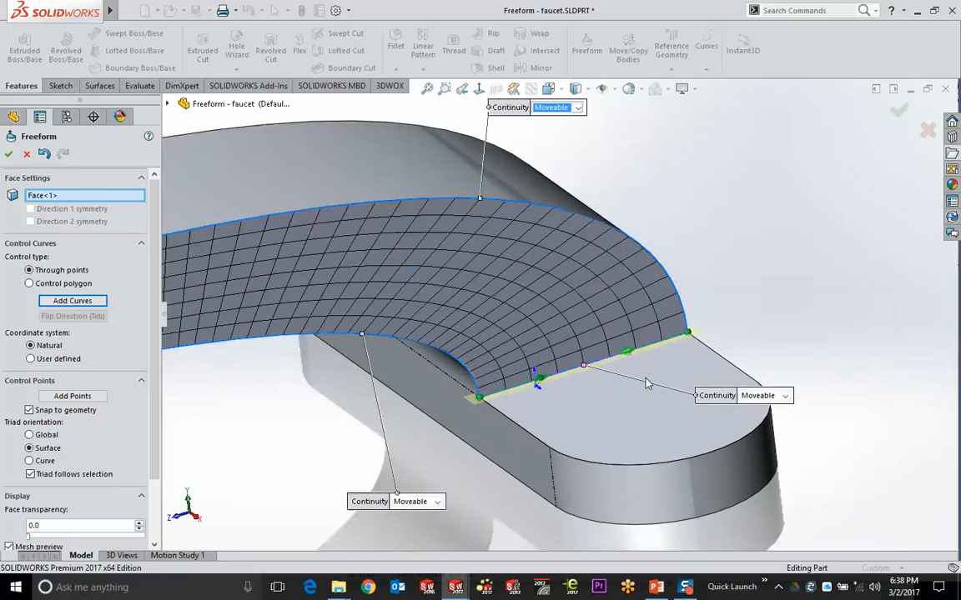
{"action": "middle_click_drag", "start_coordinate": [648, 384], "coordinate": [583, 391]}
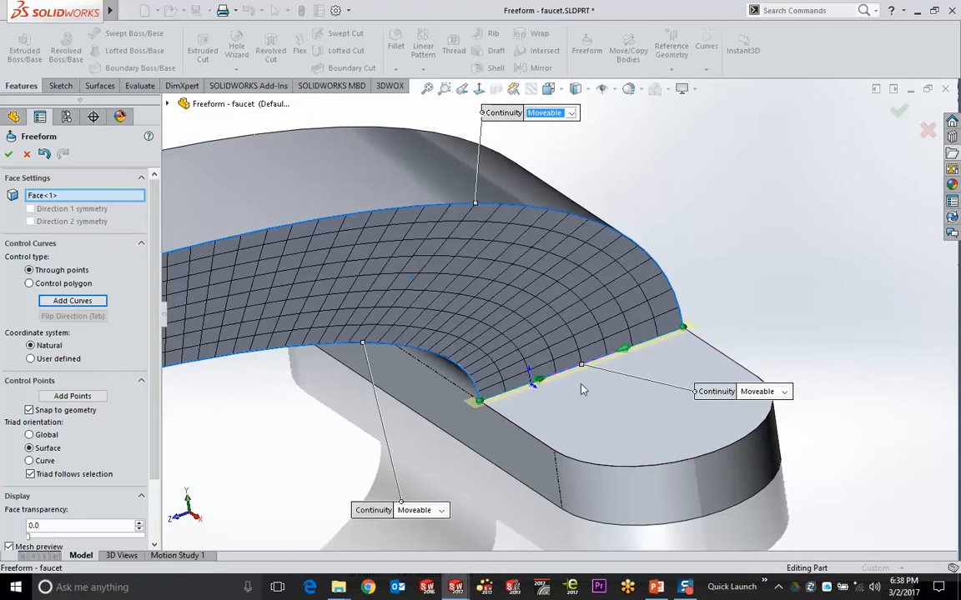
{"action": "left_click", "coordinate": [761, 392]}
{"action": "left_click", "coordinate": [768, 422]}
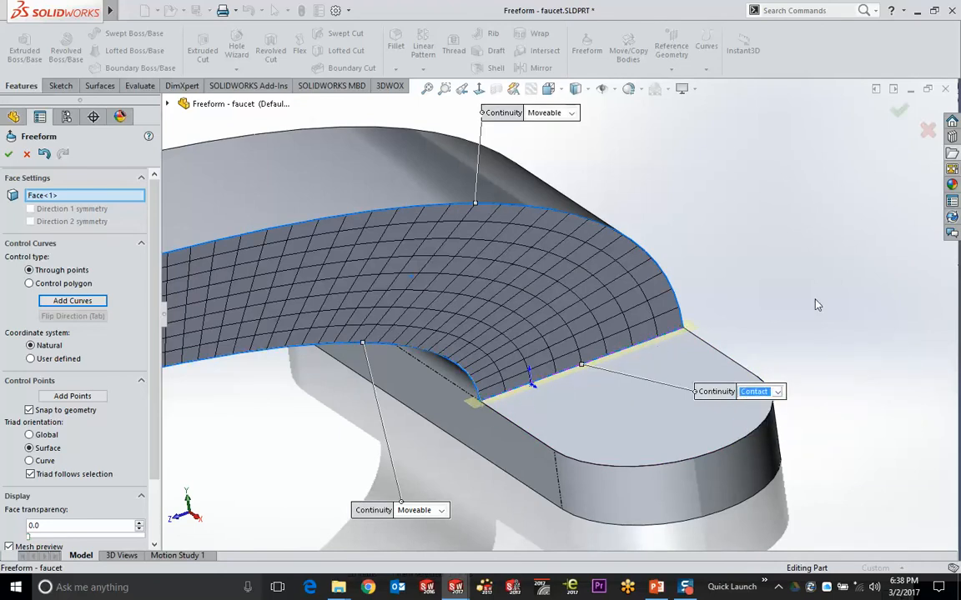
{"action": "left_click", "coordinate": [777, 392]}
{"action": "left_click", "coordinate": [756, 411]}
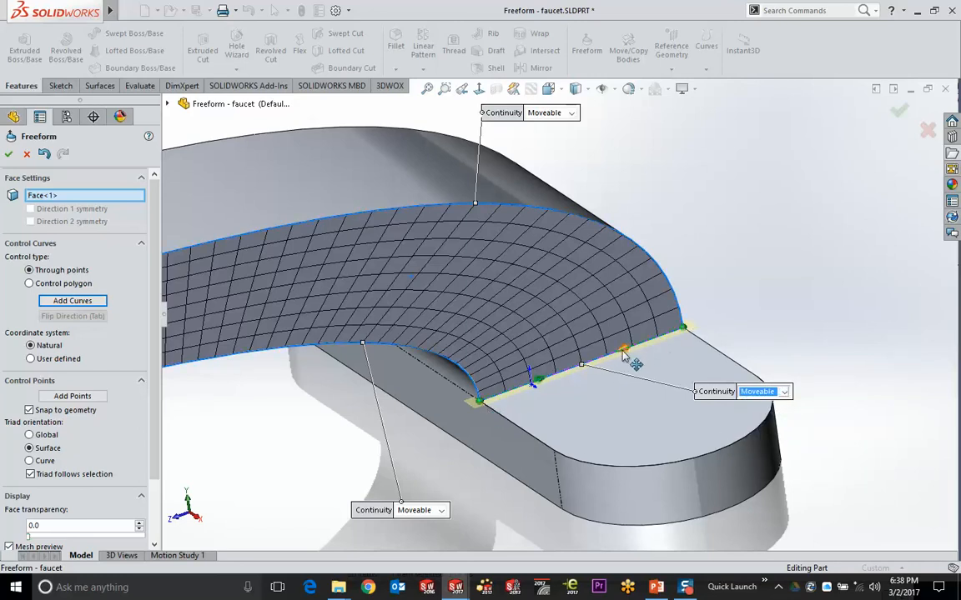
Pull the lower edge's control points outward to deform the curved face
{"action": "mouse_move", "coordinate": [624, 356]}
{"action": "left_mouse_down"}
{"action": "mouse_move", "coordinate": [640, 364]}
{"action": "mouse_move", "coordinate": [621, 373]}
{"action": "mouse_move", "coordinate": [677, 366]}
{"action": "mouse_move", "coordinate": [638, 367]}
{"action": "mouse_move", "coordinate": [622, 350]}
{"action": "left_mouse_up"}
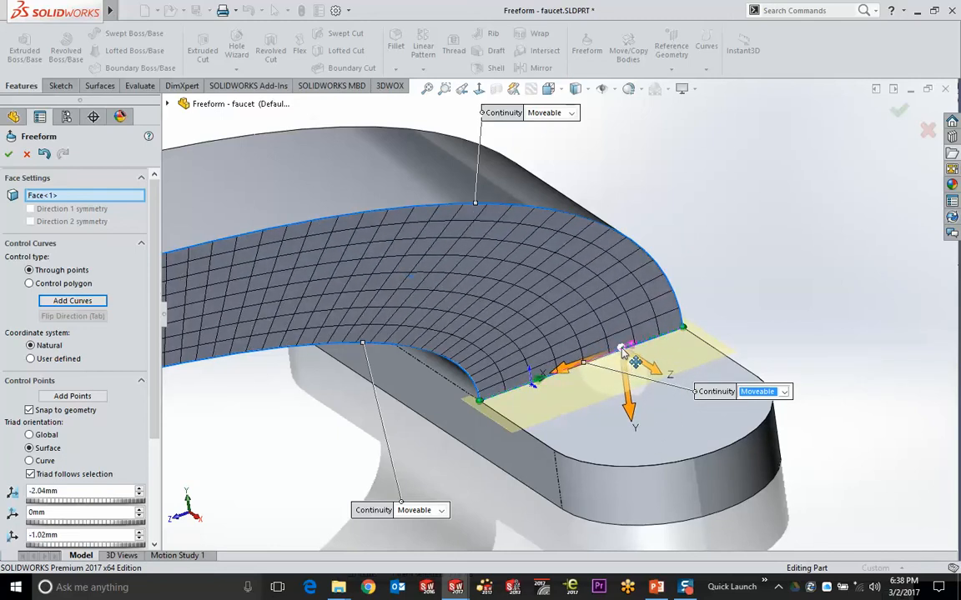
{"action": "left_click", "coordinate": [684, 328]}
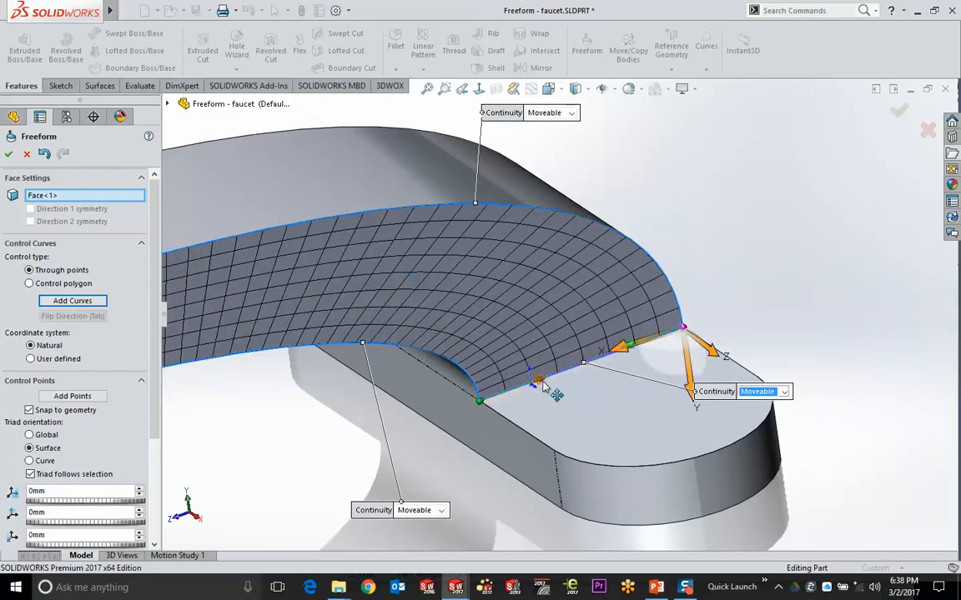
{"action": "left_click", "coordinate": [619, 348]}
{"action": "left_click", "coordinate": [584, 363]}
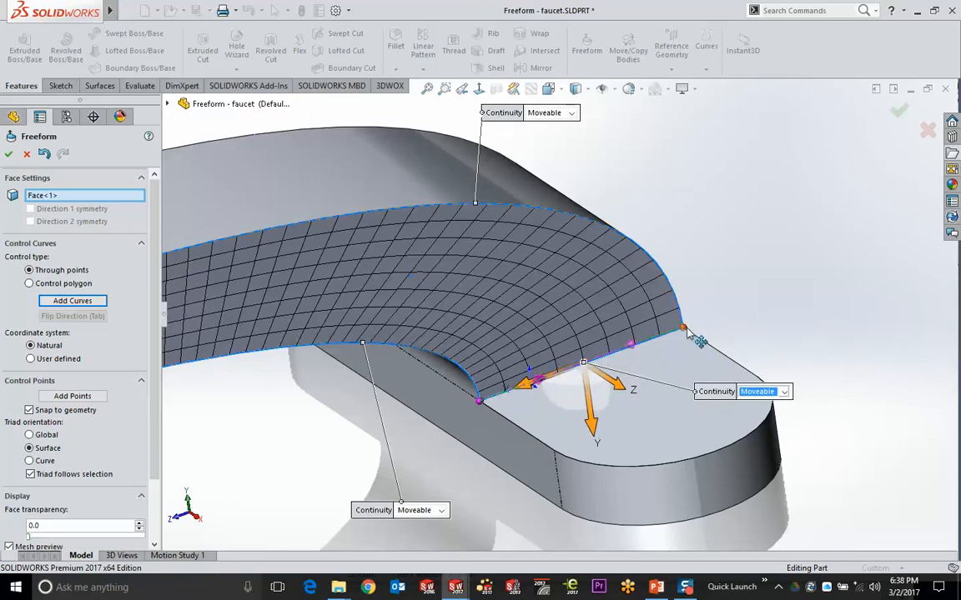
{"action": "mouse_move", "coordinate": [689, 335]}
{"action": "left_mouse_down"}
{"action": "mouse_move", "coordinate": [697, 333]}
{"action": "mouse_move", "coordinate": [687, 350]}
{"action": "left_mouse_up"}
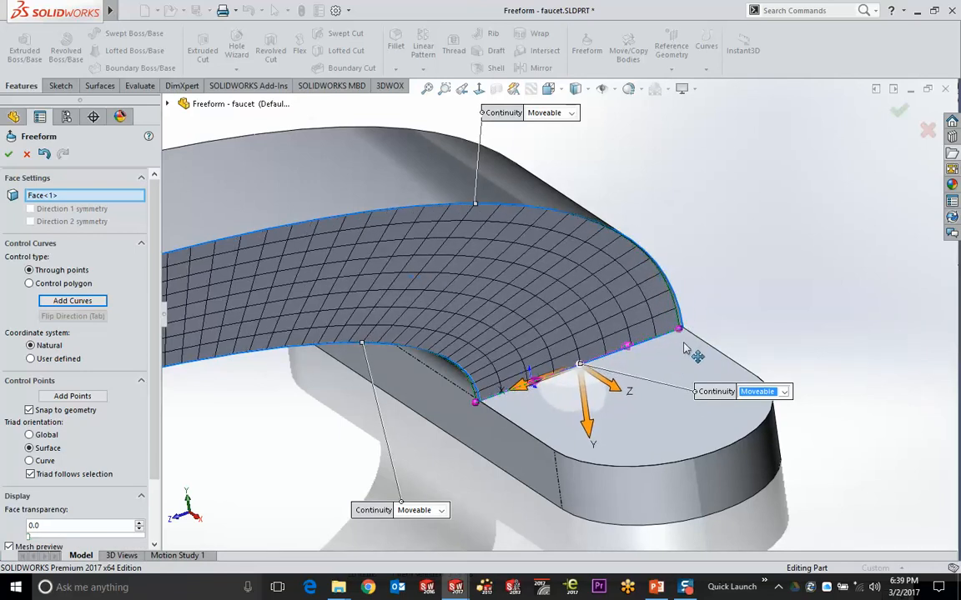
Drag the lower edge's control points further, then cancel the Freeform, discarding all changes
{"action": "left_click_drag", "start_coordinate": [615, 391], "coordinate": [642, 409]}
{"action": "left_click_drag", "start_coordinate": [511, 425], "coordinate": [556, 457]}
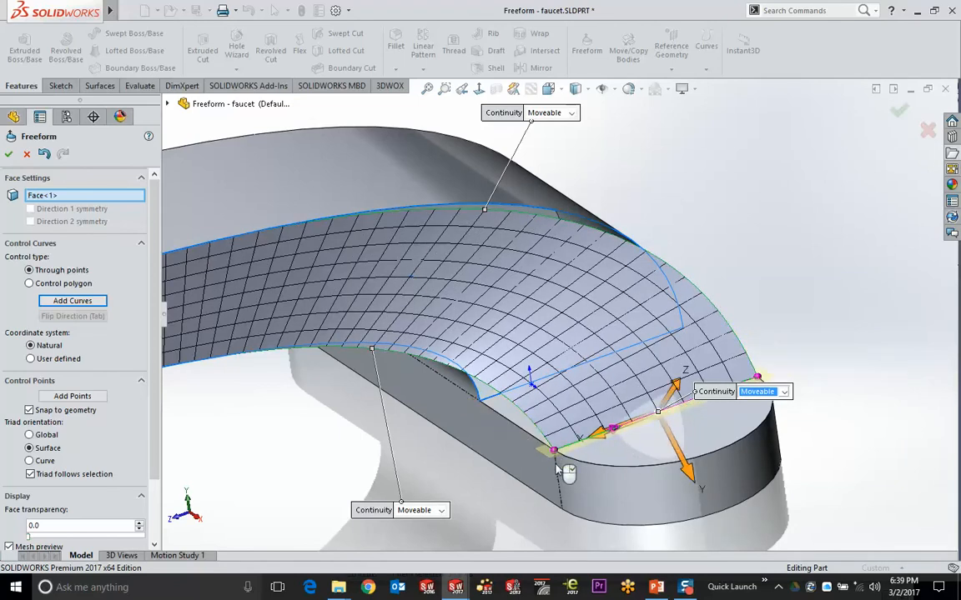
{"action": "middle_click_drag", "start_coordinate": [557, 457], "coordinate": [589, 401]}
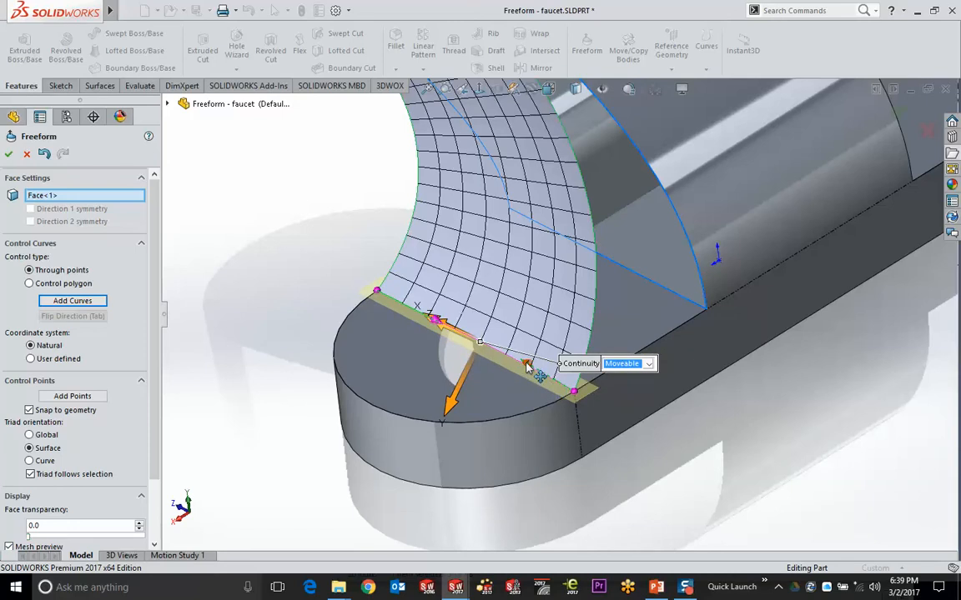
{"action": "left_click_drag", "start_coordinate": [527, 367], "coordinate": [537, 369]}
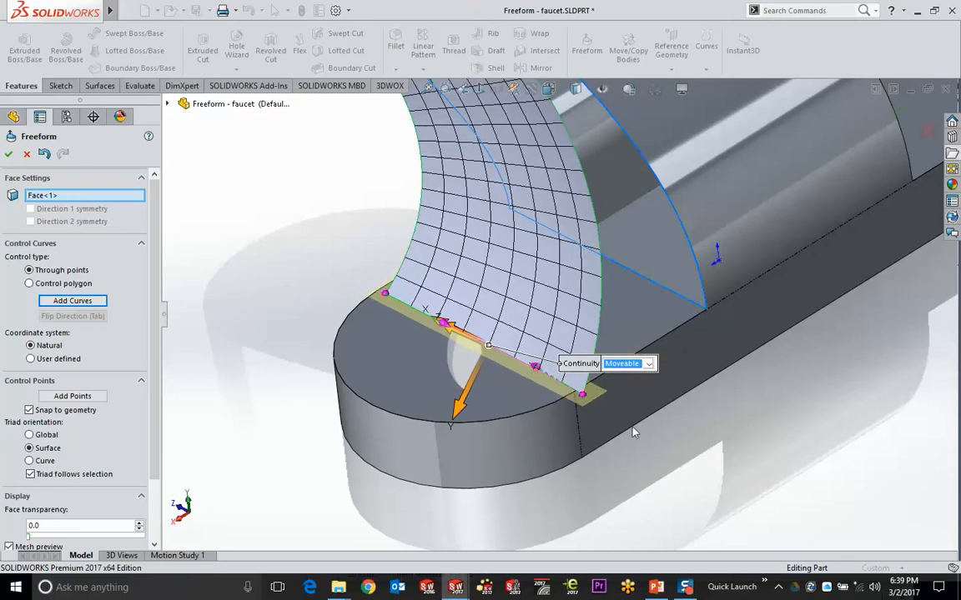
{"action": "left_click_drag", "start_coordinate": [586, 397], "coordinate": [577, 394]}
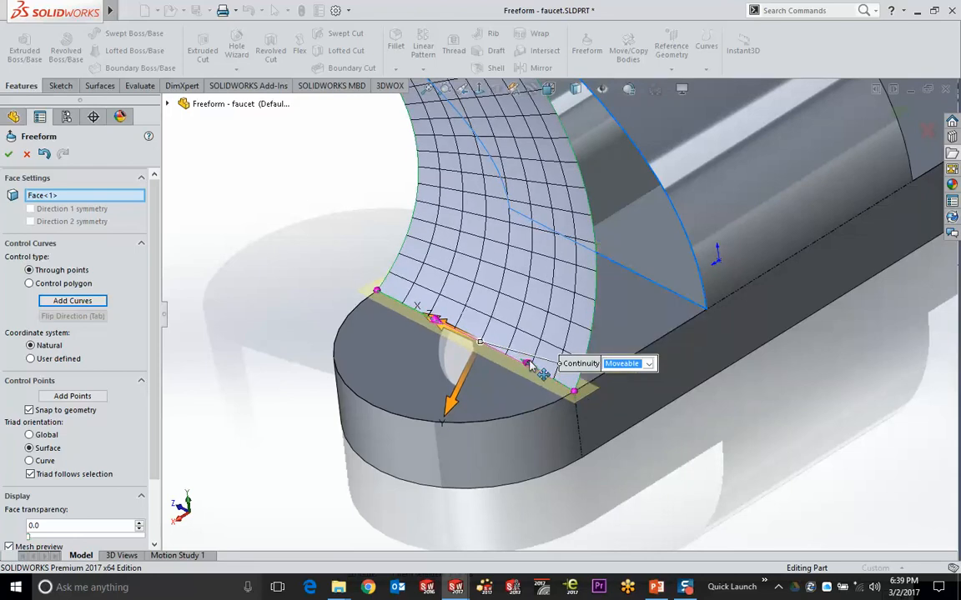
{"action": "left_click_drag", "start_coordinate": [530, 367], "coordinate": [535, 372]}
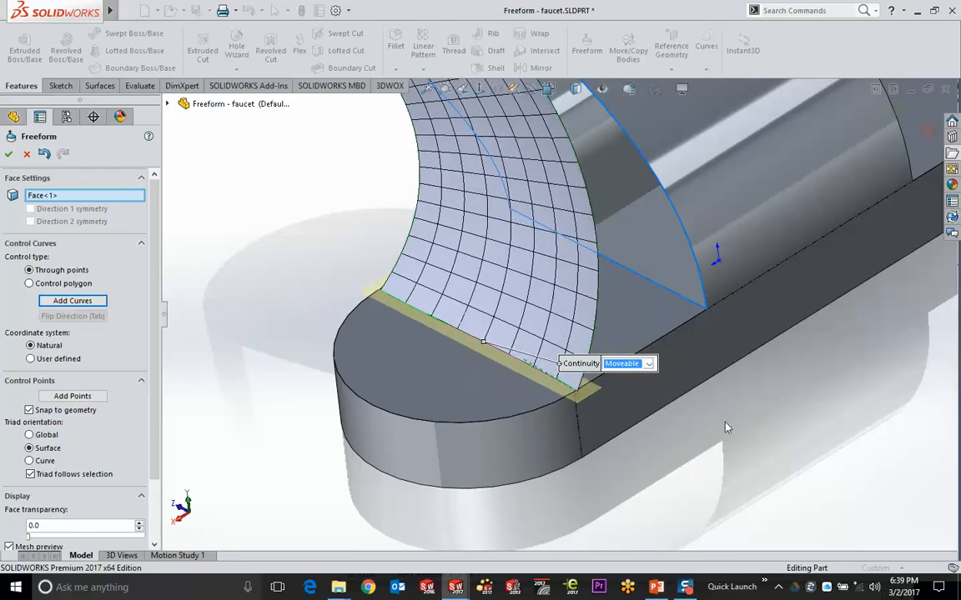
{"action": "left_click", "coordinate": [925, 131]}
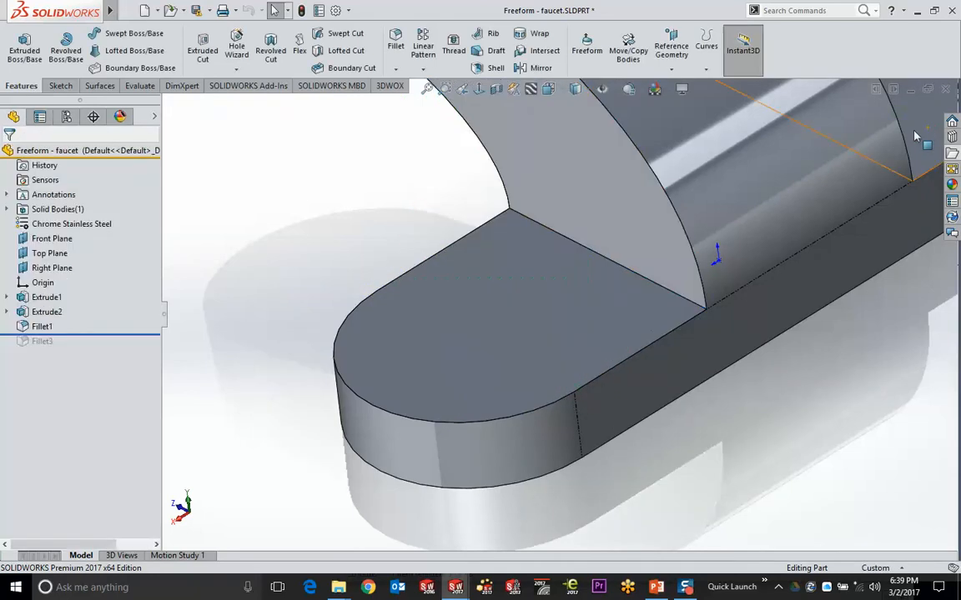
Start a new Freeform on the curved face with bottom, top-right and left edges Moveable
{"action": "left_click", "coordinate": [567, 139]}
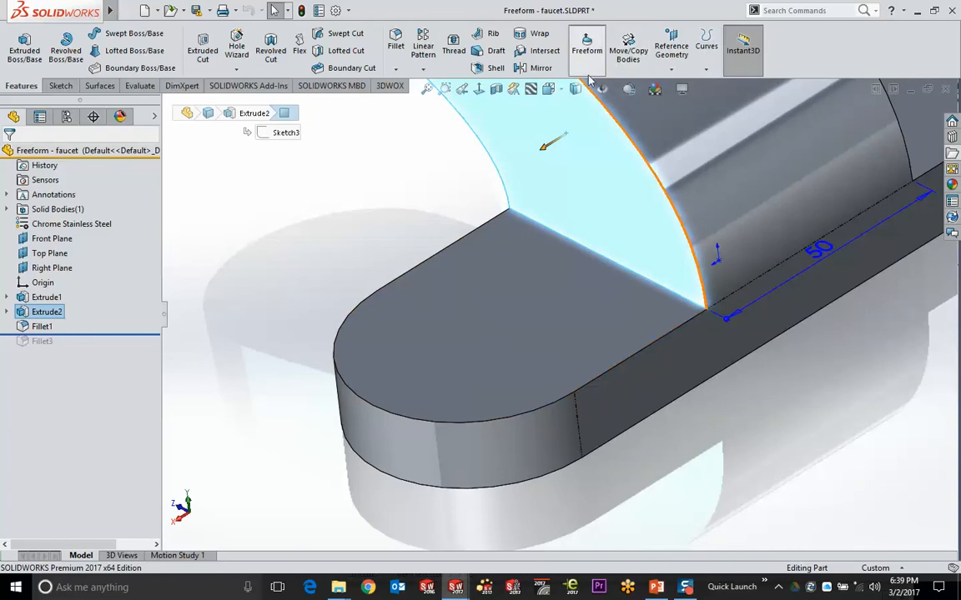
{"action": "left_click", "coordinate": [588, 66]}
{"action": "scroll", "coordinate": [690, 360], "scroll_direction": "up", "scroll_amount": 2}
{"action": "left_click", "coordinate": [658, 352]}
{"action": "left_click", "coordinate": [664, 371]}
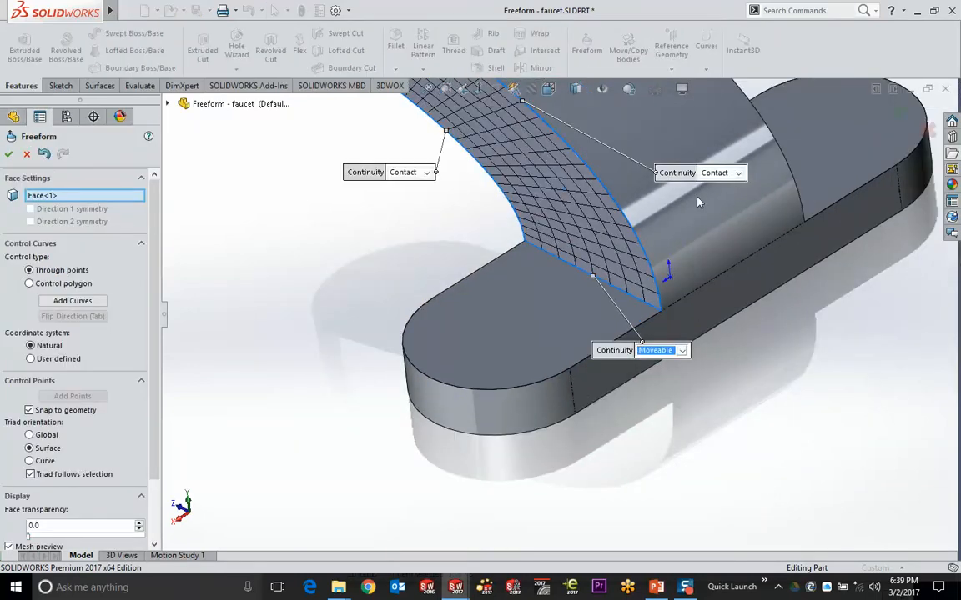
{"action": "left_click", "coordinate": [737, 172]}
{"action": "left_click", "coordinate": [709, 185]}
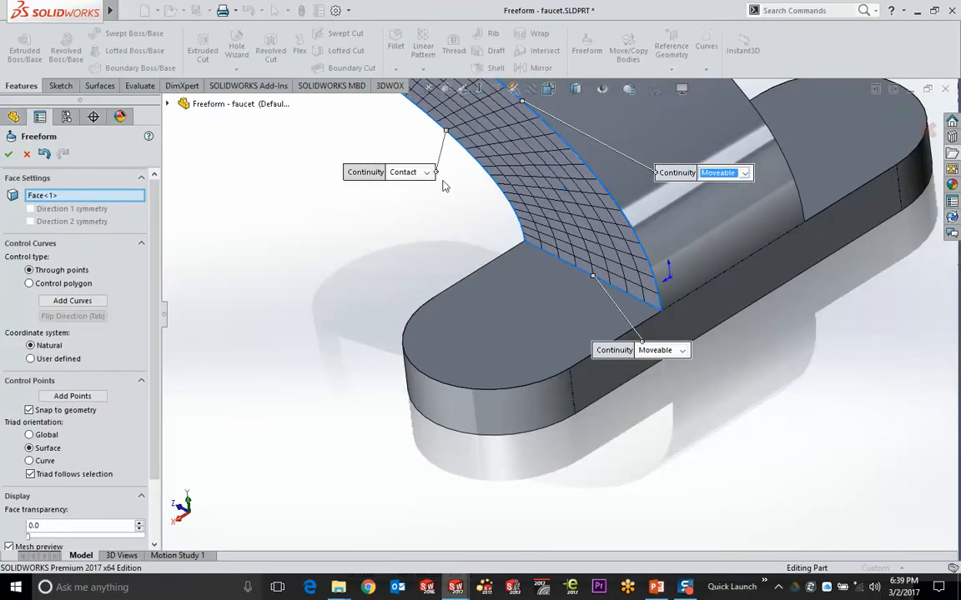
{"action": "left_click", "coordinate": [426, 173]}
{"action": "left_click", "coordinate": [407, 191]}
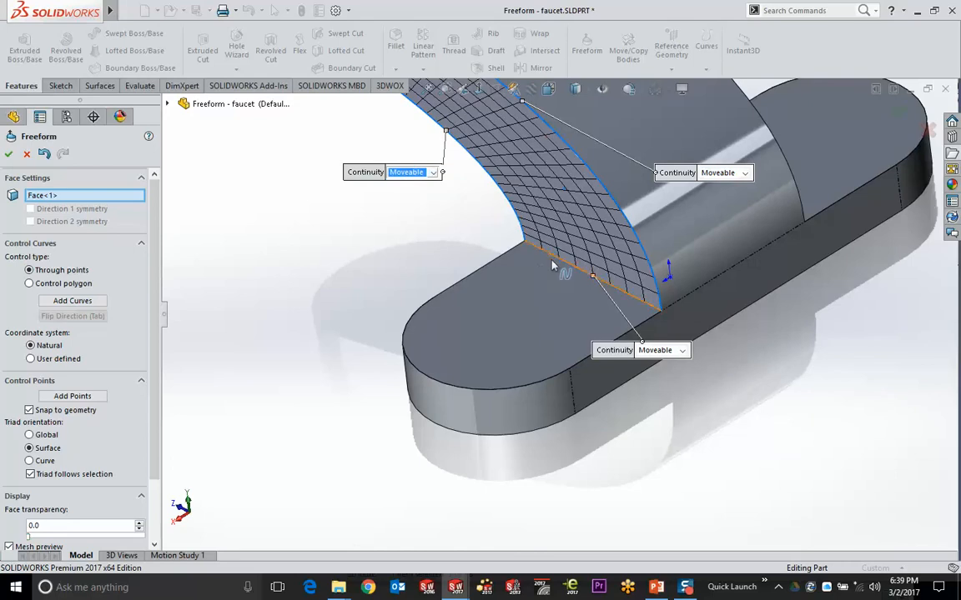
Drag three base-edge control points down and forward and set that edge to Moveable/Tangent
{"action": "left_click", "coordinate": [551, 265]}
{"action": "left_click", "coordinate": [524, 243]}
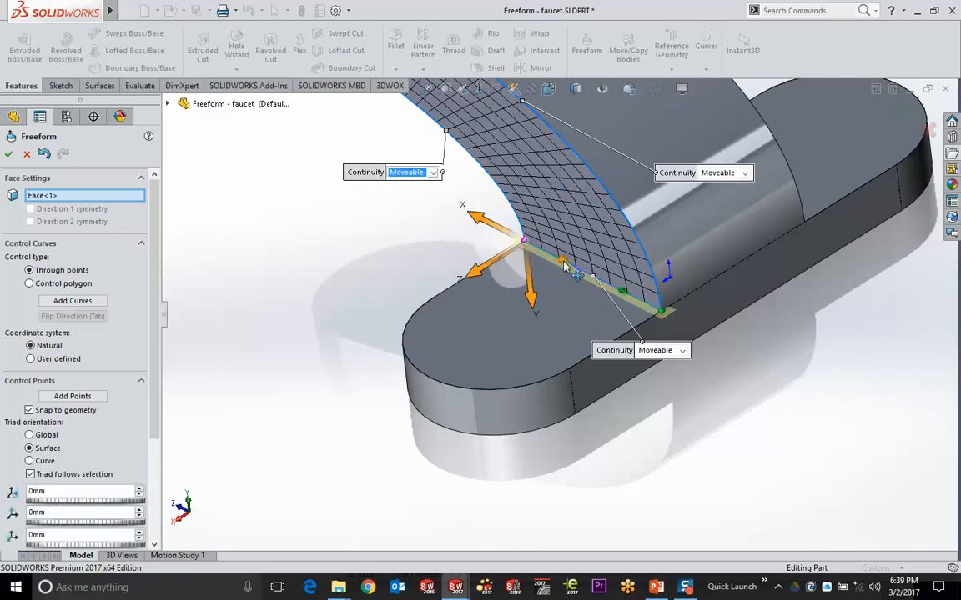
{"action": "left_click", "coordinate": [563, 261], "text": "ctrl"}
{"action": "left_click", "coordinate": [623, 292], "text": "ctrl"}
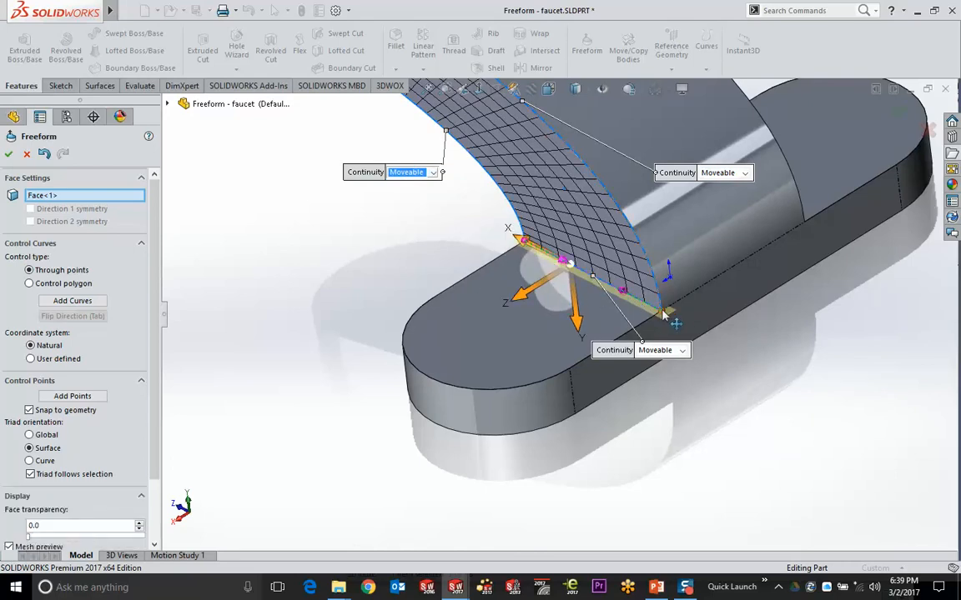
{"action": "left_click_drag", "start_coordinate": [664, 314], "coordinate": [529, 345]}
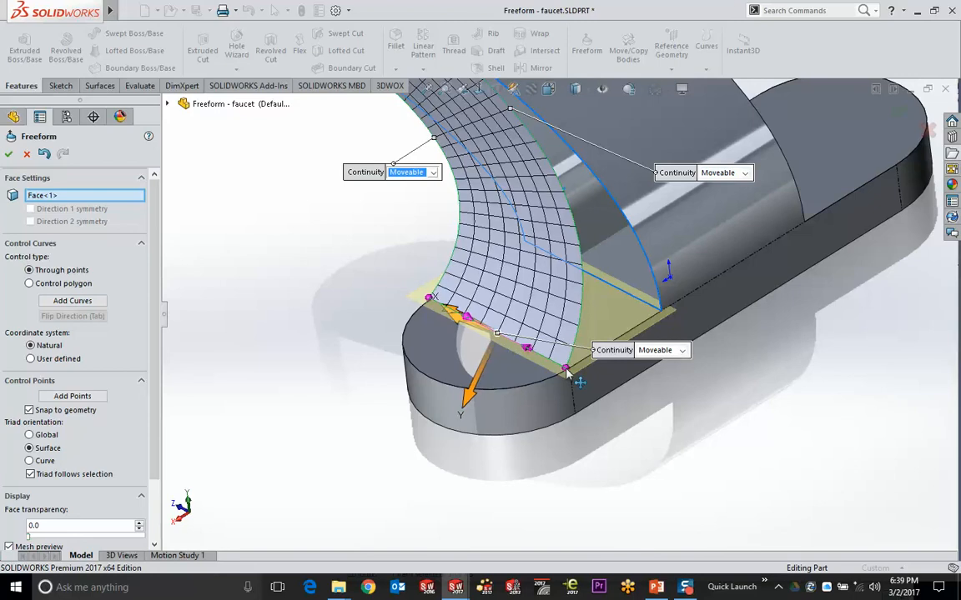
{"action": "left_click", "coordinate": [683, 352]}
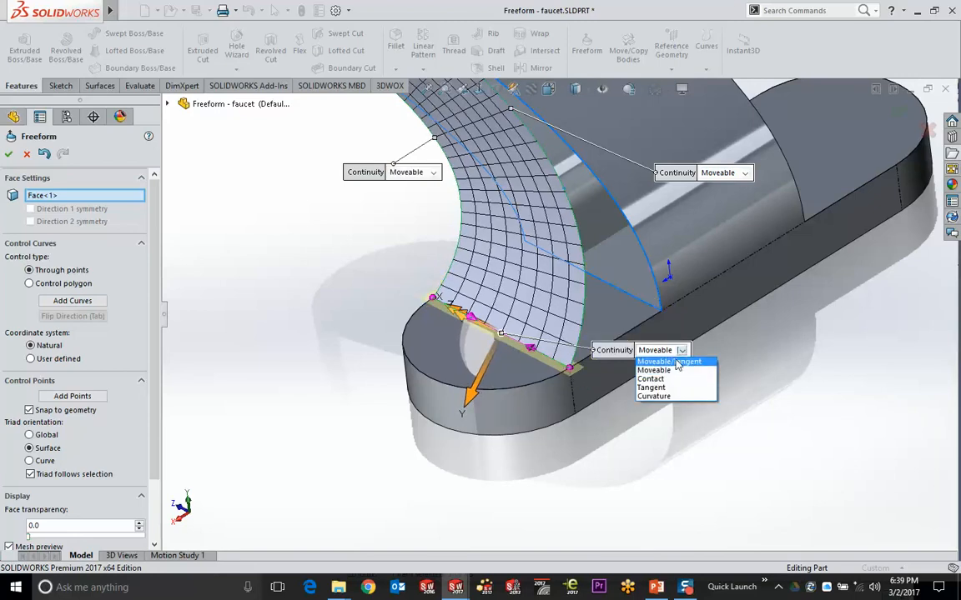
{"action": "left_click", "coordinate": [677, 368]}
{"action": "left_click_drag", "start_coordinate": [535, 350], "coordinate": [572, 373]}
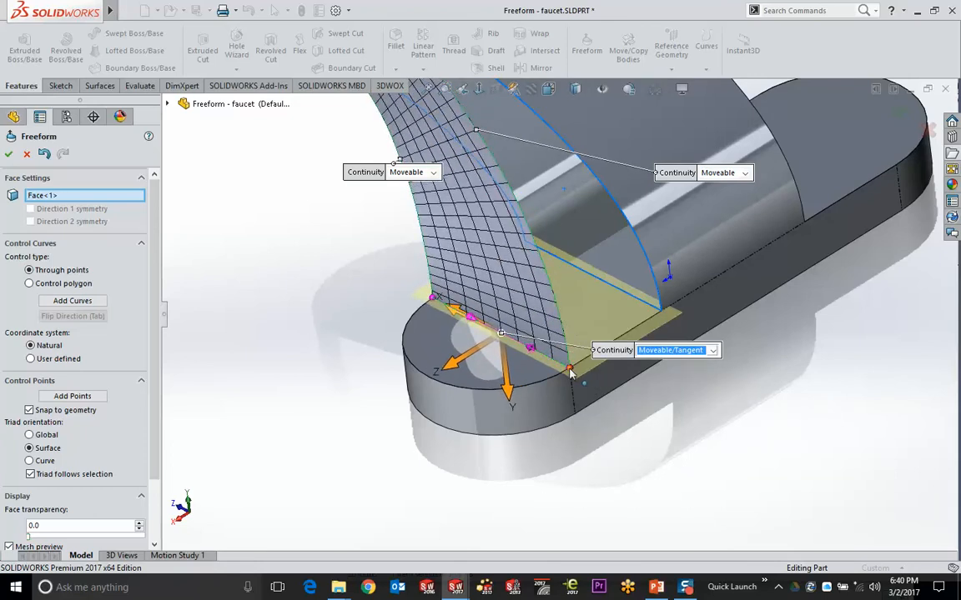
{"action": "middle_click_drag", "start_coordinate": [476, 443], "coordinate": [511, 375]}
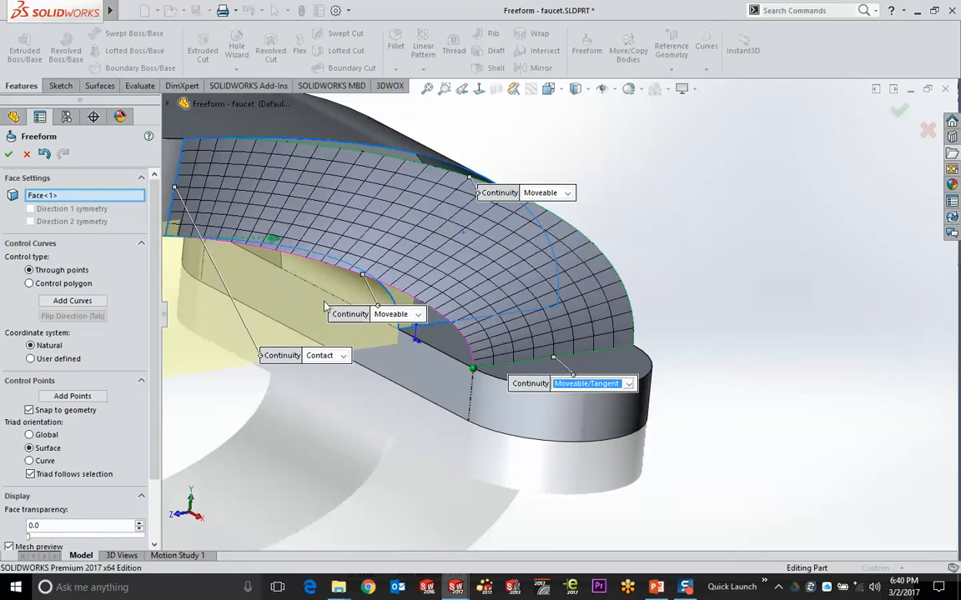
Set the middle and lower boundary continuities to Moveable
{"action": "left_click_drag", "start_coordinate": [325, 307], "coordinate": [306, 303]}
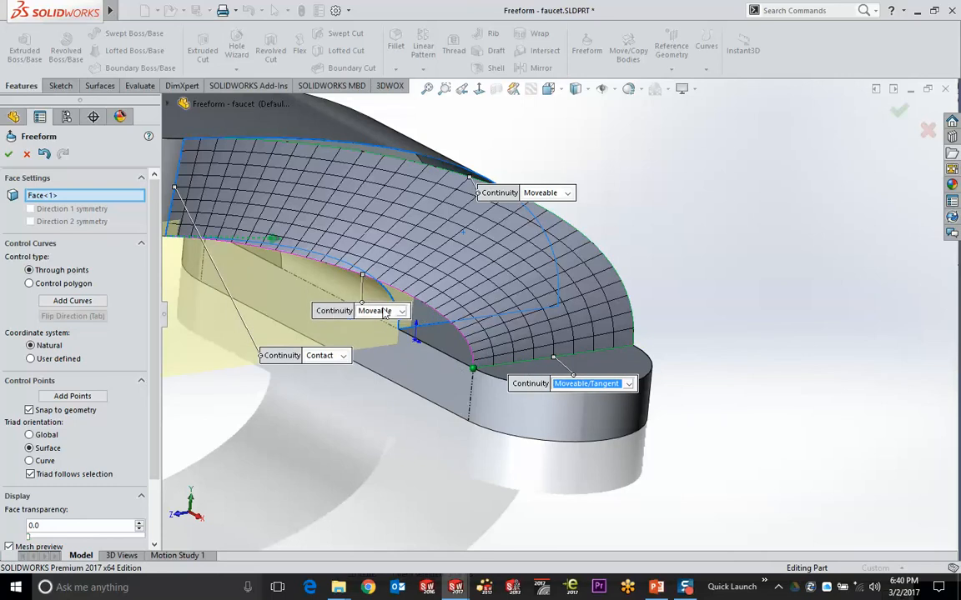
{"action": "left_click", "coordinate": [385, 313]}
{"action": "left_click", "coordinate": [405, 329]}
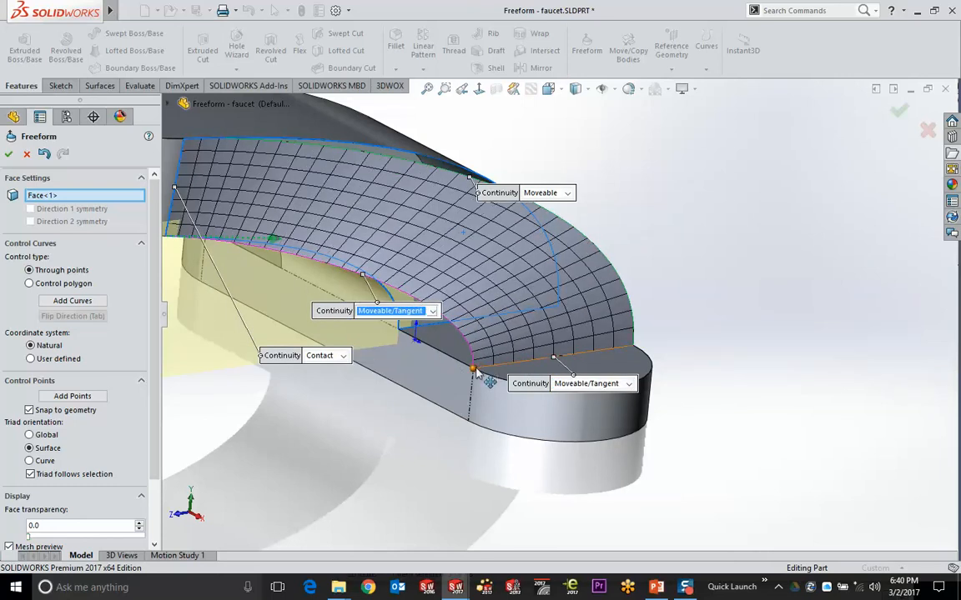
{"action": "left_click", "coordinate": [527, 369]}
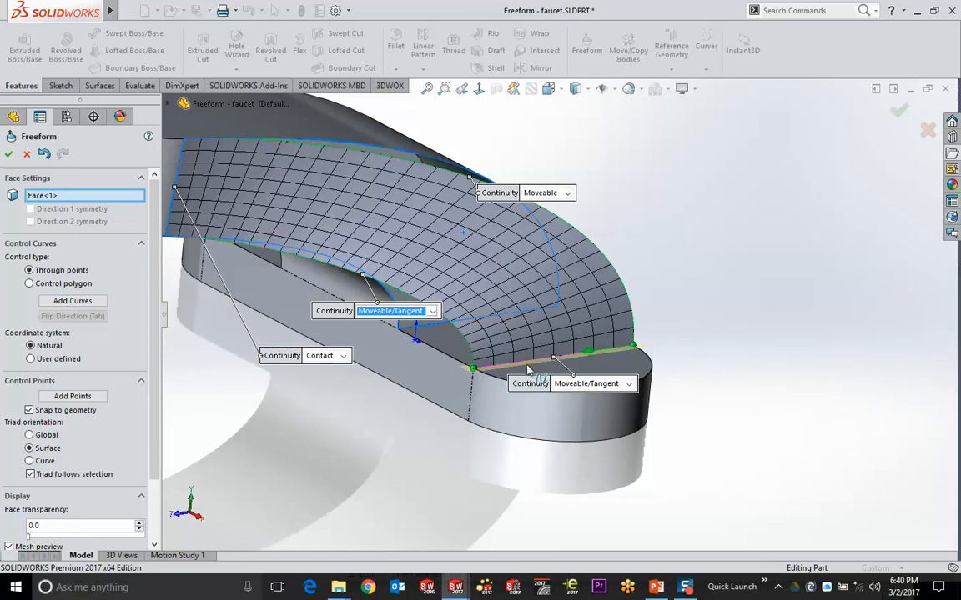
{"action": "left_click", "coordinate": [392, 310]}
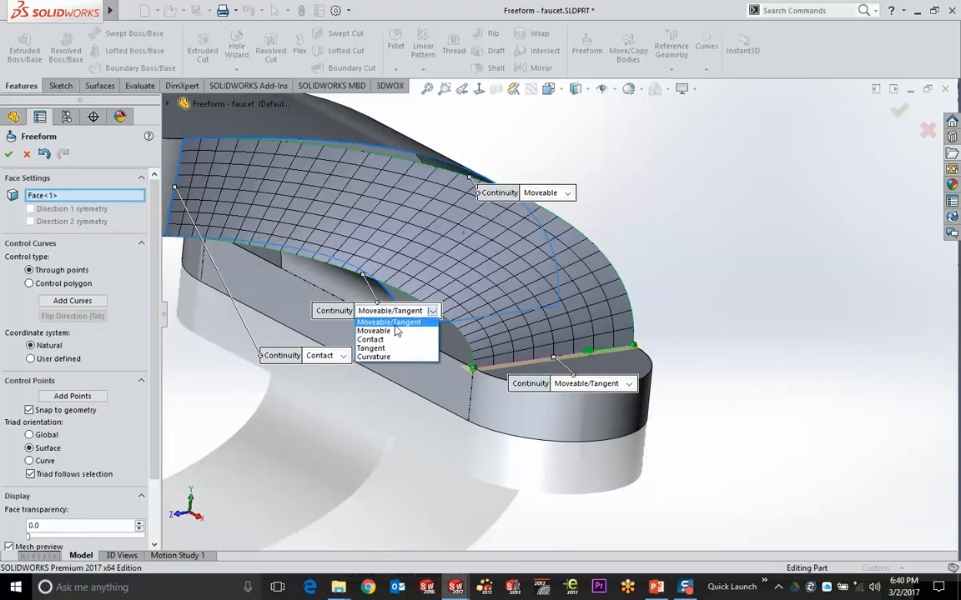
{"action": "left_click", "coordinate": [392, 323]}
{"action": "left_click", "coordinate": [578, 385]}
{"action": "left_click", "coordinate": [575, 405]}
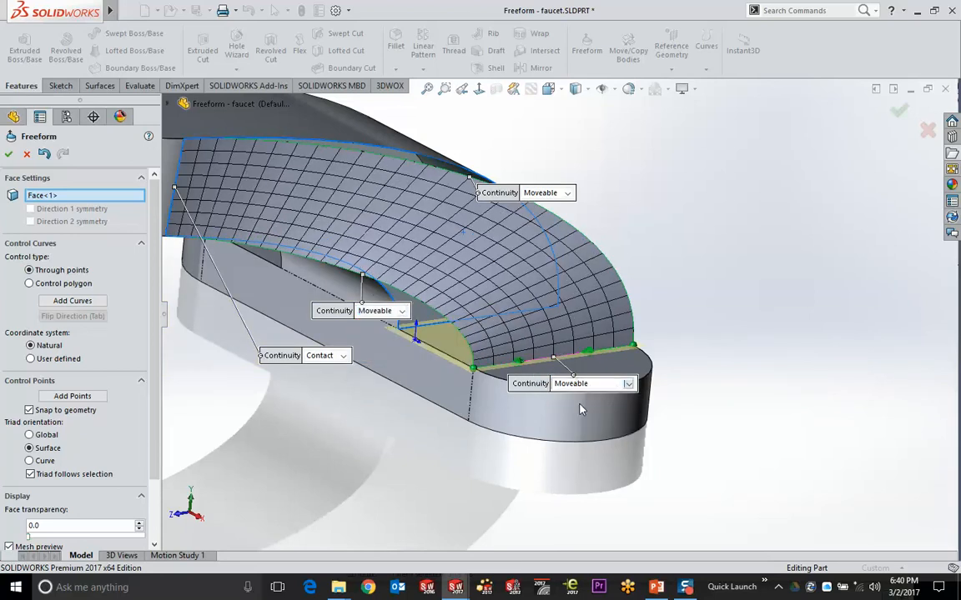
Pull a base-edge control point to offset -15.01mm, 1.54mm, -7.07mm, curving the face into the base
{"action": "left_click_drag", "start_coordinate": [488, 342], "coordinate": [401, 332]}
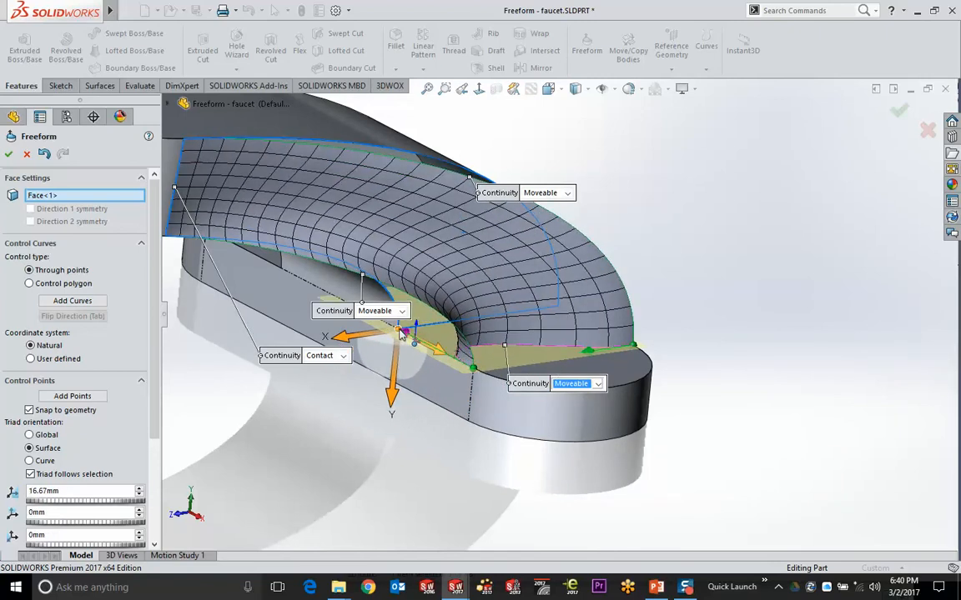
{"action": "middle_click_drag", "start_coordinate": [403, 333], "coordinate": [575, 375]}
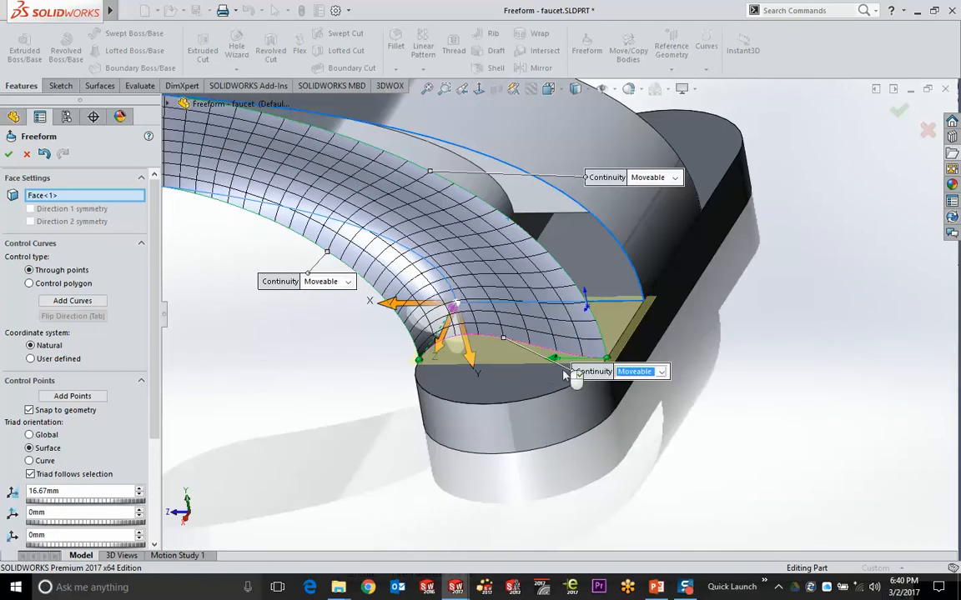
{"action": "left_click_drag", "start_coordinate": [557, 360], "coordinate": [640, 305]}
{"action": "middle_click_drag", "start_coordinate": [553, 337], "coordinate": [526, 334]}
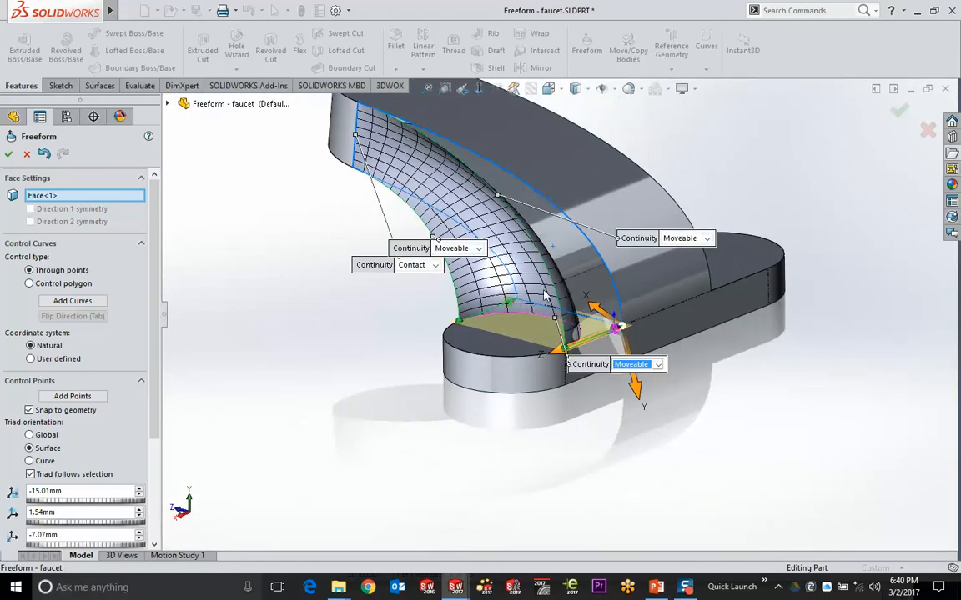
{"action": "left_click", "coordinate": [457, 288]}
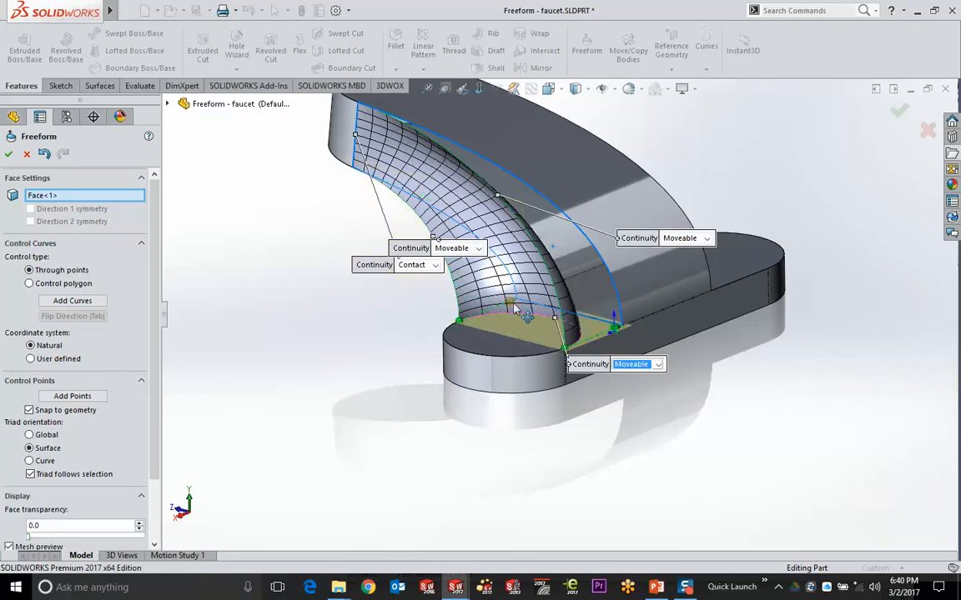
Drag several bottom-edge control points so the face sweeps smoothly down into the base
{"action": "left_click", "coordinate": [488, 329]}
{"action": "left_click_drag", "start_coordinate": [493, 331], "coordinate": [555, 318]}
{"action": "left_click", "coordinate": [554, 319]}
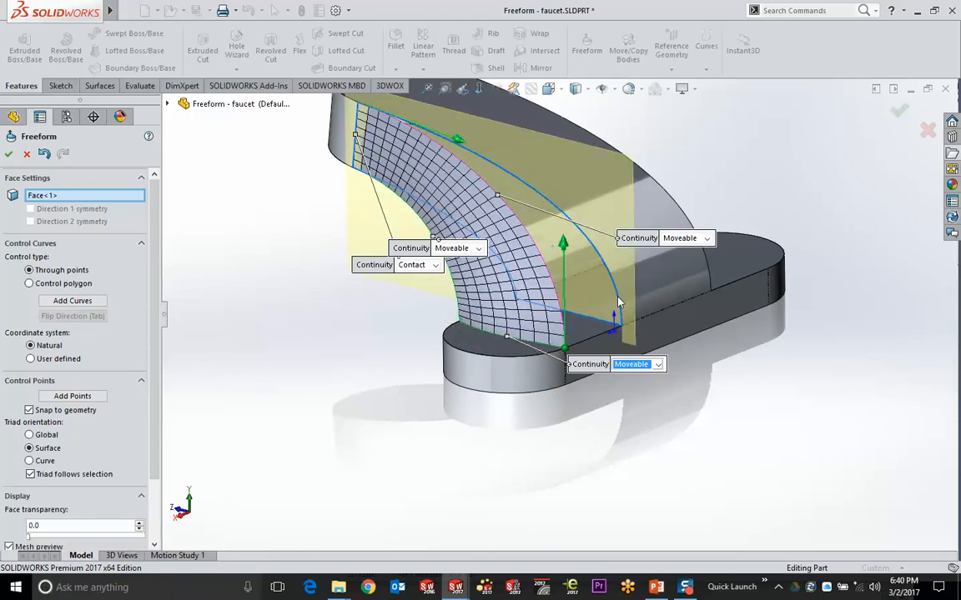
{"action": "scroll", "coordinate": [564, 266], "scroll_direction": "down", "scroll_amount": 3}
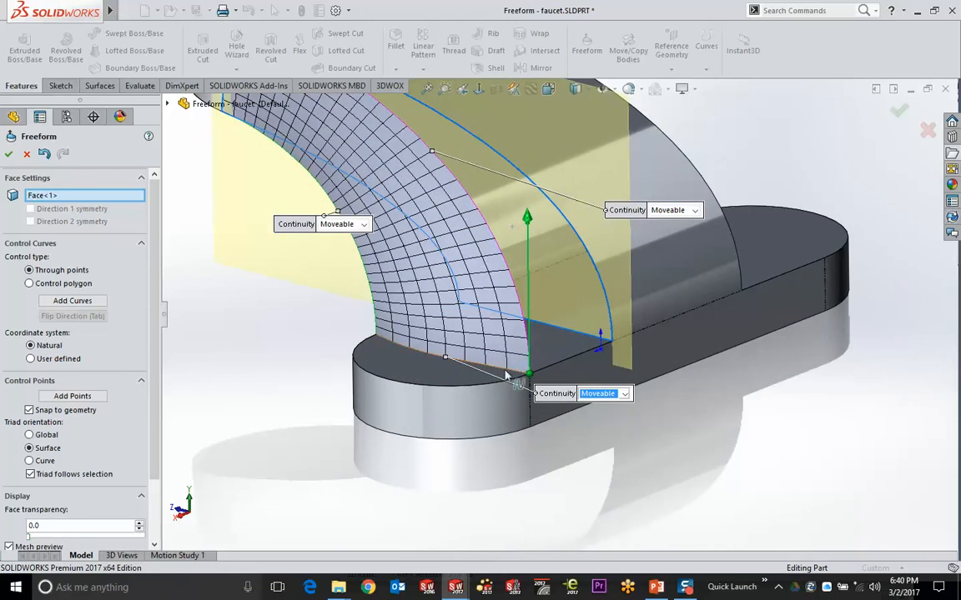
{"action": "left_click_drag", "start_coordinate": [530, 222], "coordinate": [574, 355]}
{"action": "middle_click_drag", "start_coordinate": [575, 355], "coordinate": [486, 311]}
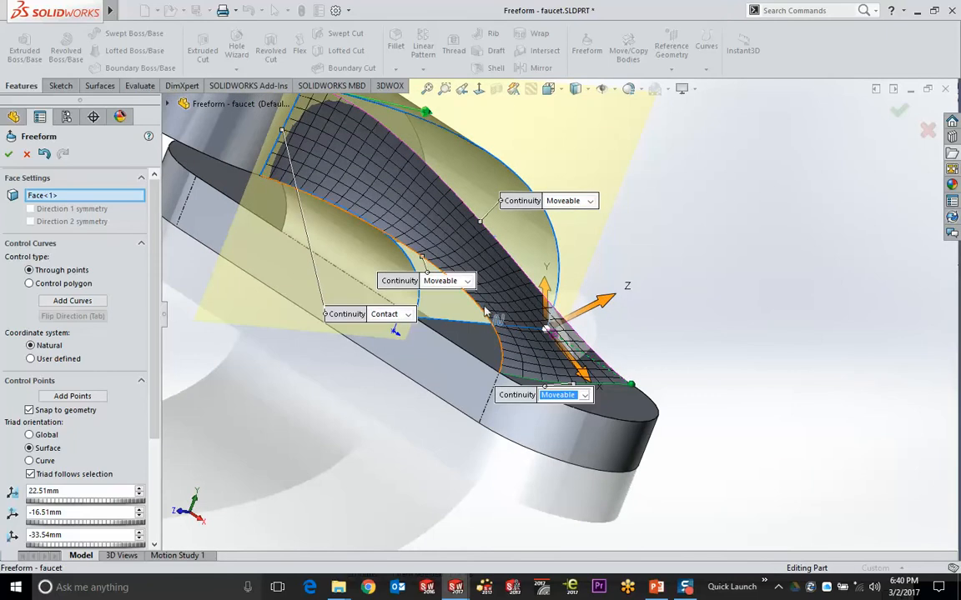
{"action": "left_click", "coordinate": [481, 308]}
{"action": "left_click_drag", "start_coordinate": [477, 289], "coordinate": [422, 322]}
{"action": "middle_click_drag", "start_coordinate": [422, 322], "coordinate": [408, 344]}
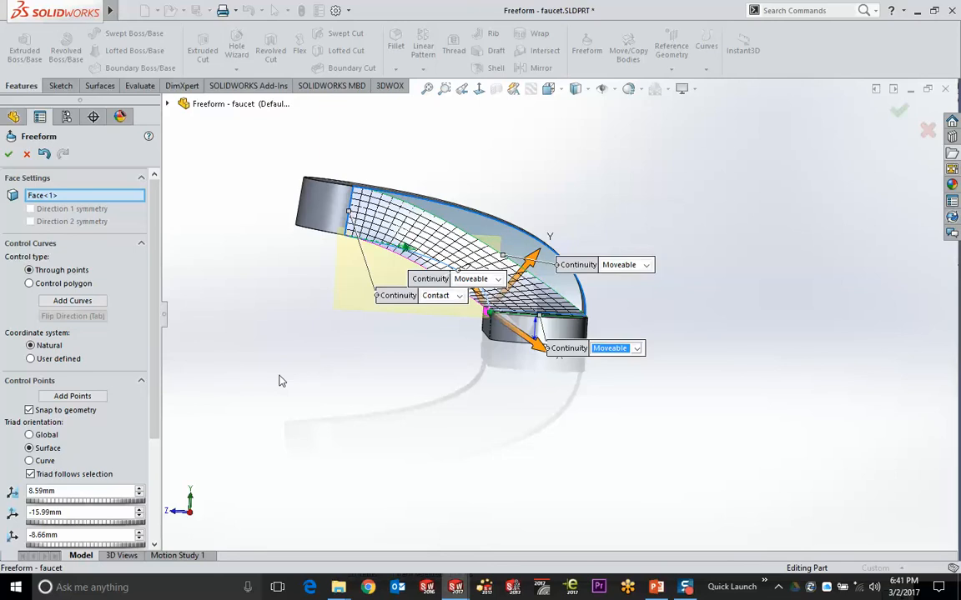
{"action": "middle_click_drag", "start_coordinate": [325, 156], "coordinate": [647, 194]}
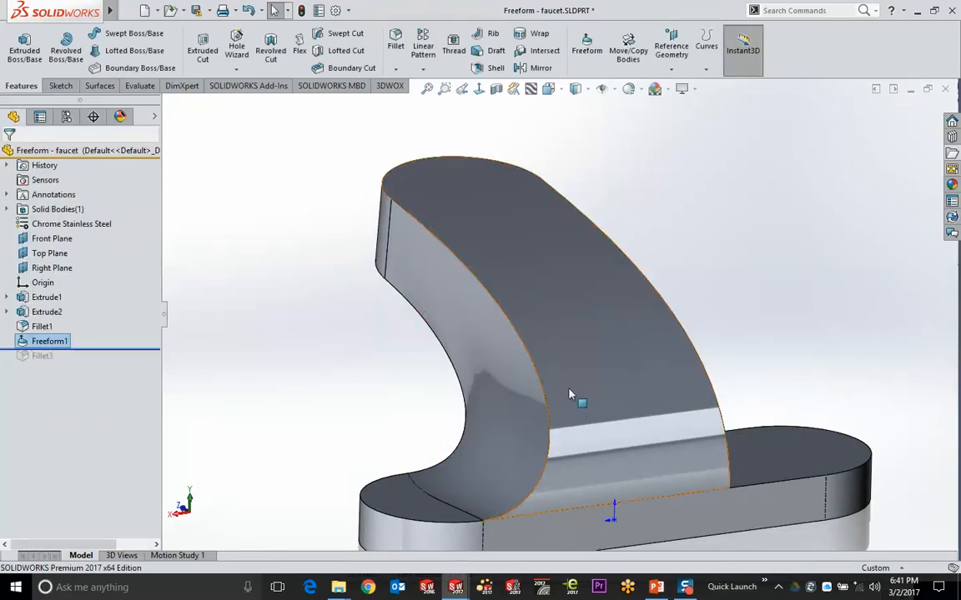
Start a Freeform on the arm's inner face with bottom, right and top boundaries Moveable
{"action": "middle_click_drag", "start_coordinate": [570, 397], "coordinate": [545, 408]}
{"action": "middle_click_drag", "start_coordinate": [540, 404], "coordinate": [663, 279]}
{"action": "left_click", "coordinate": [660, 275]}
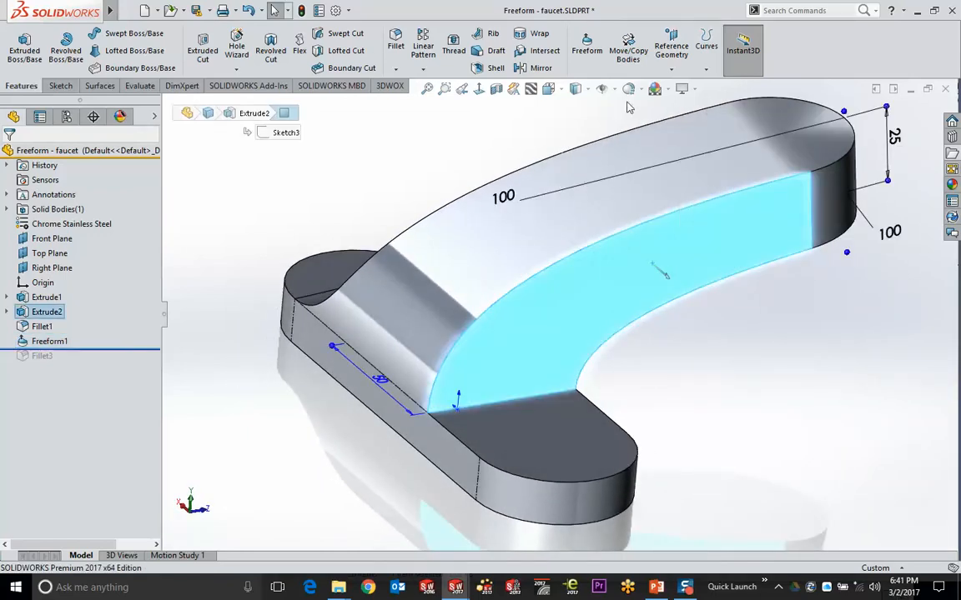
{"action": "left_click", "coordinate": [587, 50]}
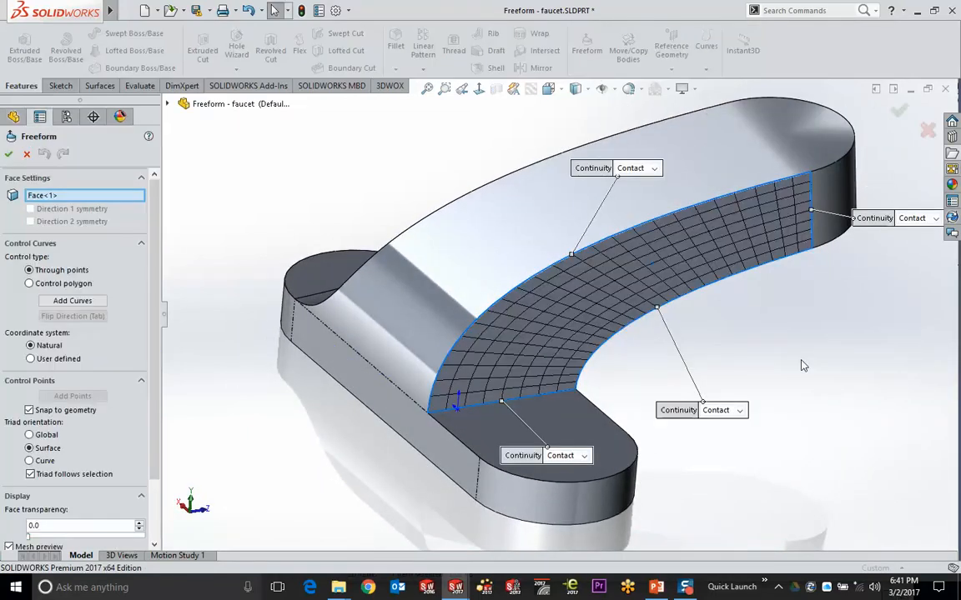
{"action": "left_click", "coordinate": [584, 456]}
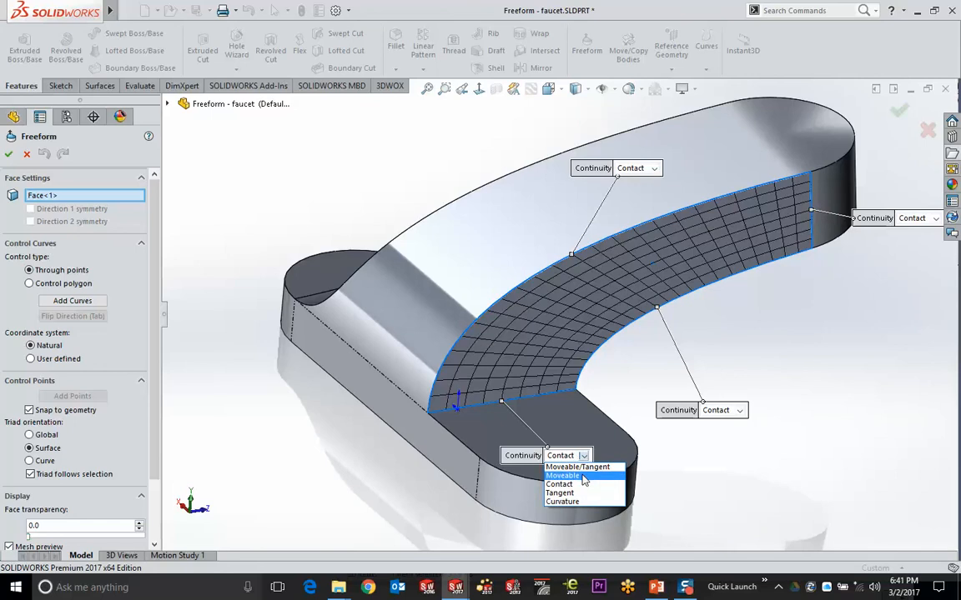
{"action": "left_click", "coordinate": [561, 473]}
{"action": "left_click", "coordinate": [719, 410]}
{"action": "left_click", "coordinate": [705, 376]}
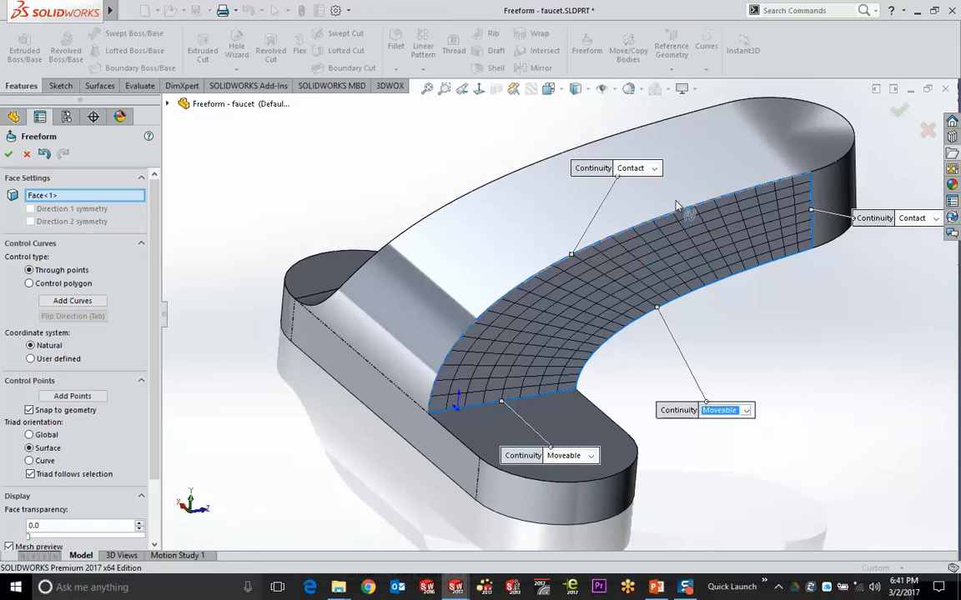
{"action": "left_click", "coordinate": [635, 170]}
{"action": "left_click", "coordinate": [634, 188]}
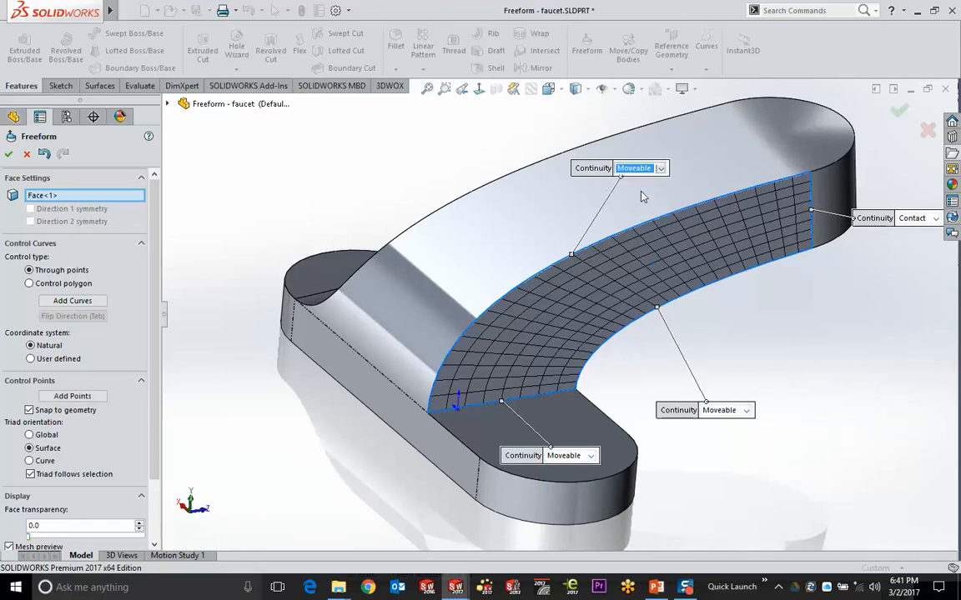
Select the bottom edge's four control points and push them outward to flare the face
{"action": "left_click", "coordinate": [532, 398]}
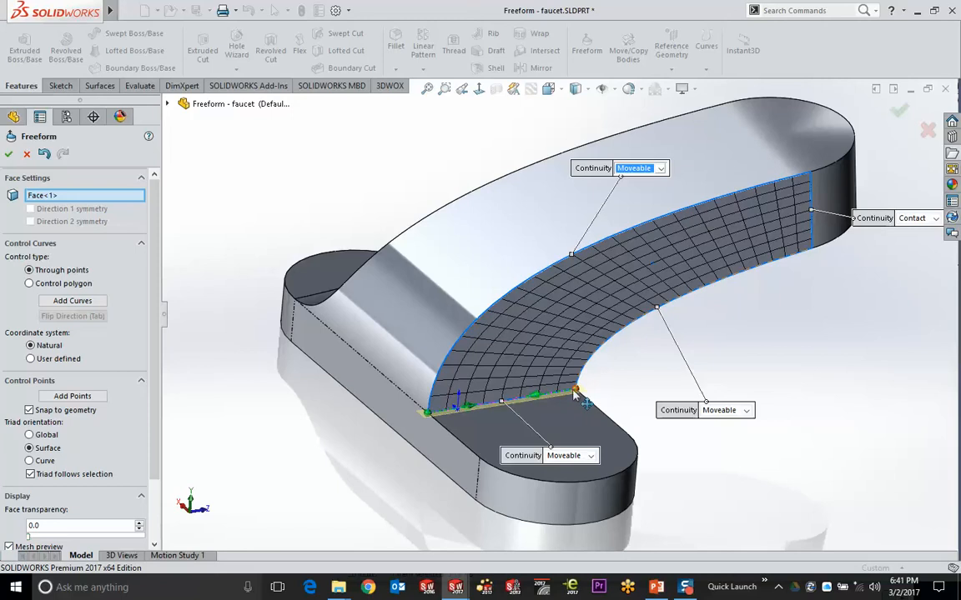
{"action": "scroll", "coordinate": [517, 384], "scroll_direction": "down", "scroll_amount": 3}
{"action": "left_click", "coordinate": [368, 367]}
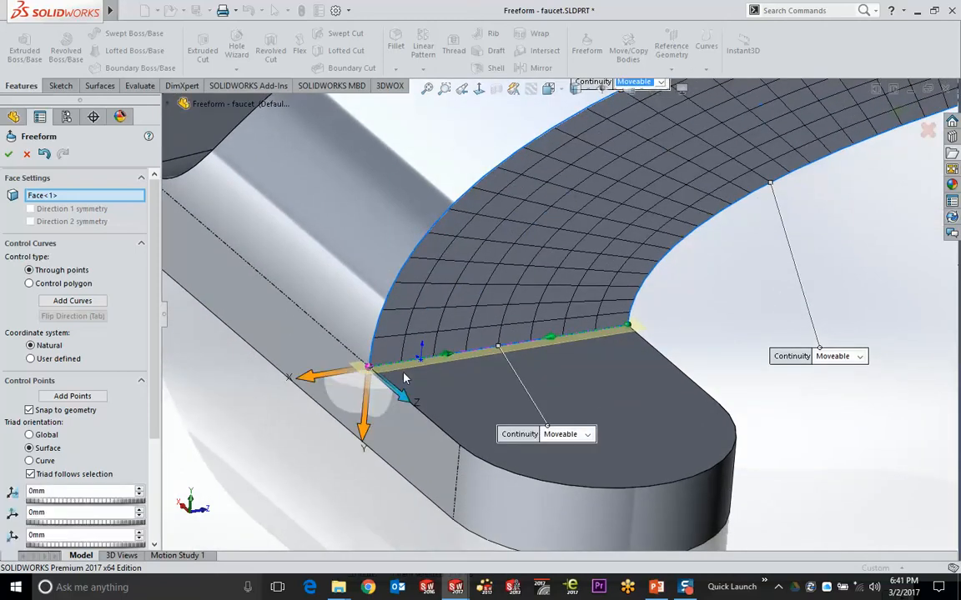
{"action": "left_click", "coordinate": [446, 355], "text": "ctrl"}
{"action": "left_click", "coordinate": [549, 337], "text": "ctrl"}
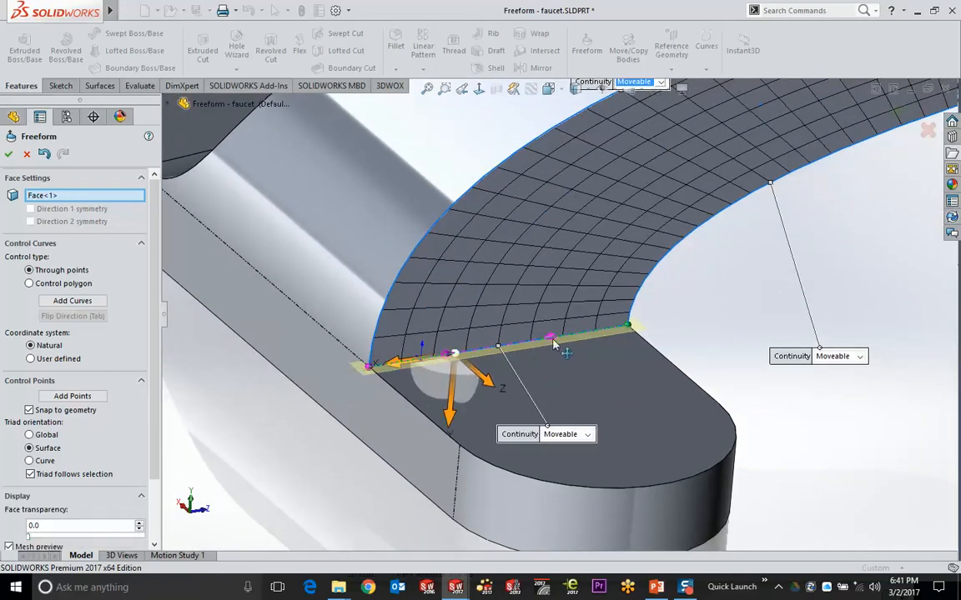
{"action": "left_click", "coordinate": [632, 328], "text": "ctrl"}
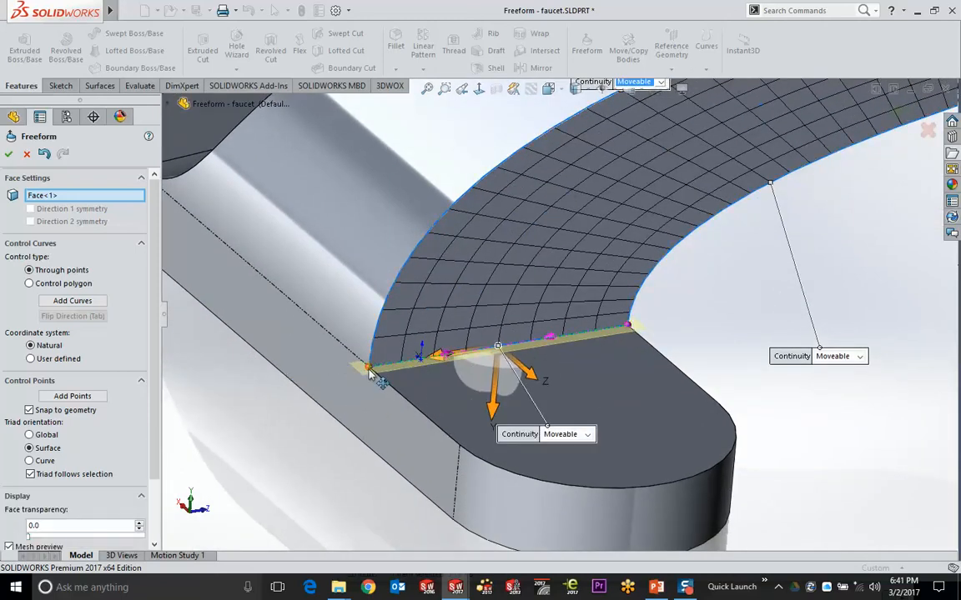
{"action": "left_click_drag", "start_coordinate": [372, 371], "coordinate": [492, 461]}
Add control curves across the face, reshape it, accept Freeform2, and return to the slide show
{"action": "left_click_drag", "start_coordinate": [457, 324], "coordinate": [370, 370]}
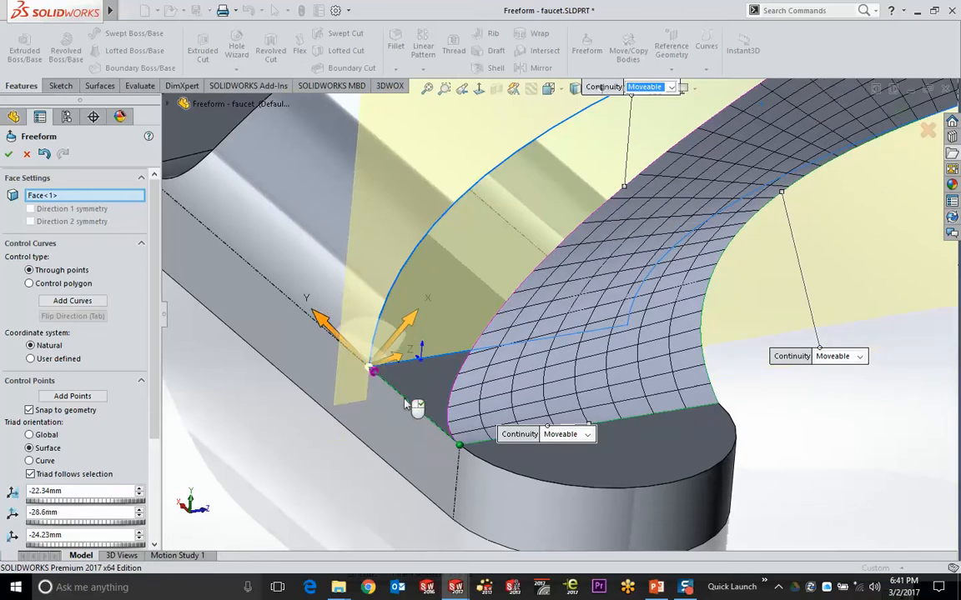
{"action": "middle_click_drag", "start_coordinate": [519, 497], "coordinate": [560, 365]}
{"action": "left_click", "coordinate": [584, 363]}
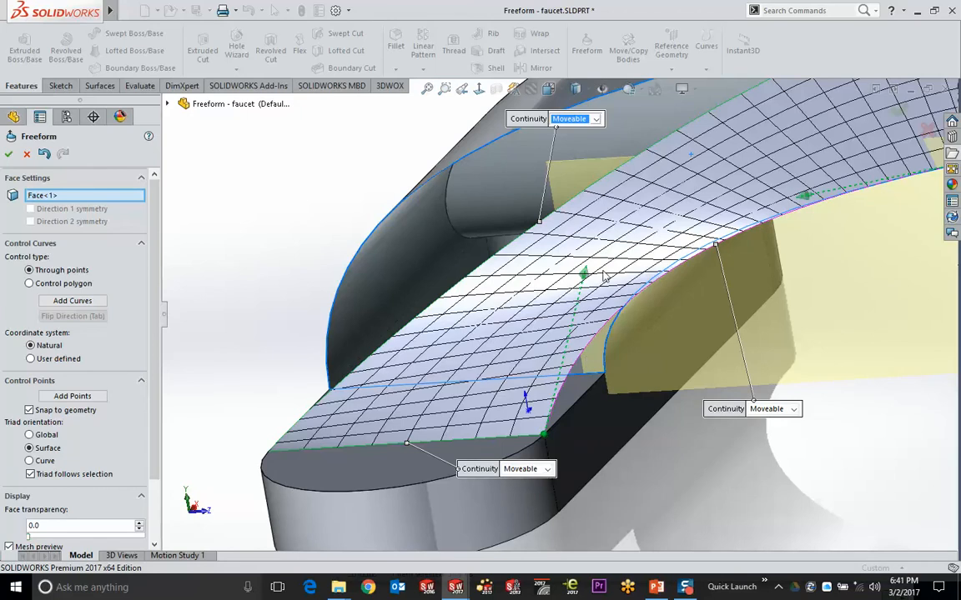
{"action": "left_click", "coordinate": [586, 362]}
{"action": "left_click_drag", "start_coordinate": [587, 362], "coordinate": [605, 377]}
{"action": "middle_click_drag", "start_coordinate": [498, 348], "coordinate": [695, 184]}
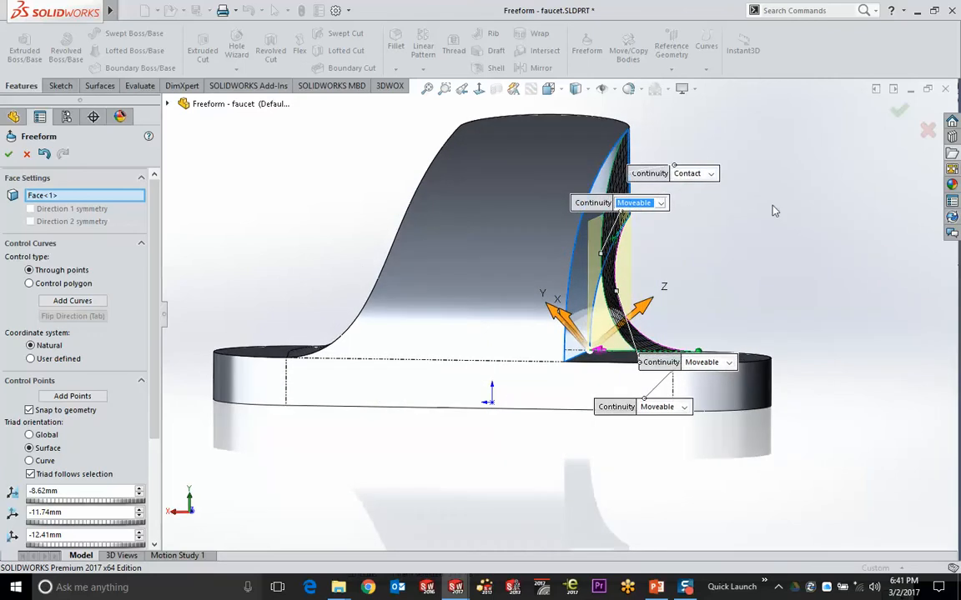
{"action": "key", "text": "Return"}
{"action": "middle_click_drag", "start_coordinate": [695, 262], "coordinate": [521, 343]}
{"action": "left_click", "coordinate": [330, 212]}
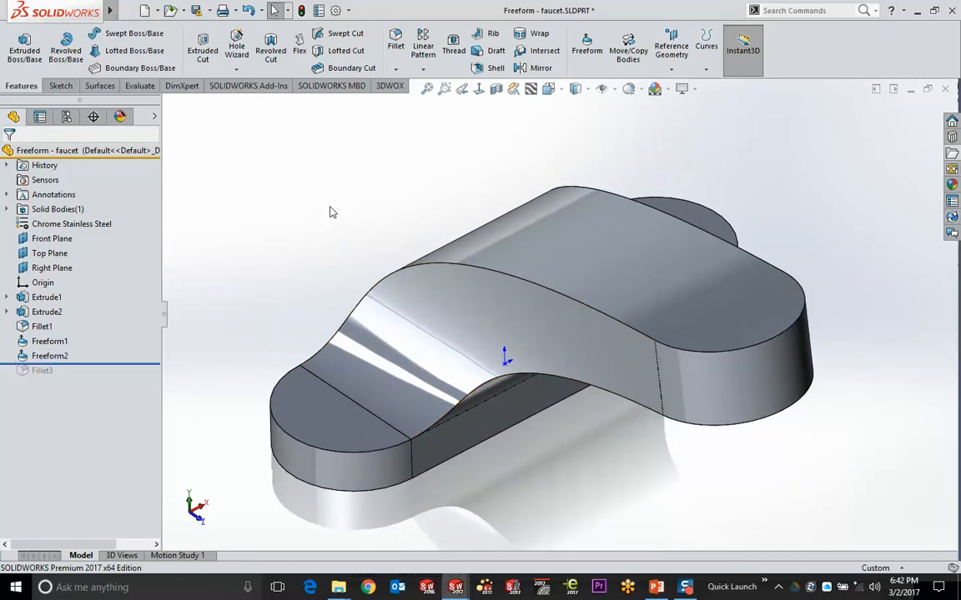
{"action": "key", "text": "alt+Tab"}
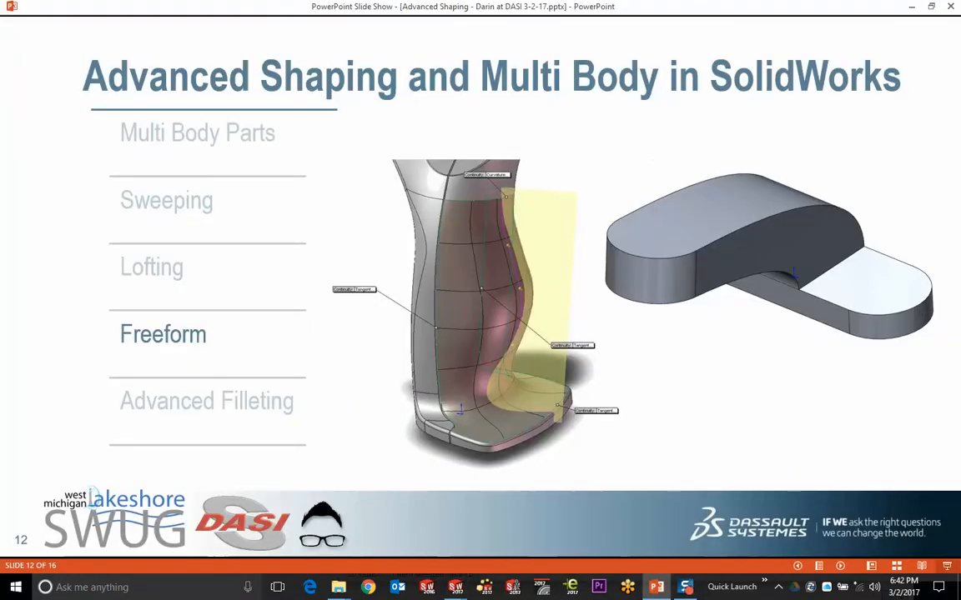
Advance the slide show to slide 13, Advanced Filleting, then head back to SOLIDWORKS
{"action": "left_click", "coordinate": [564, 262]}
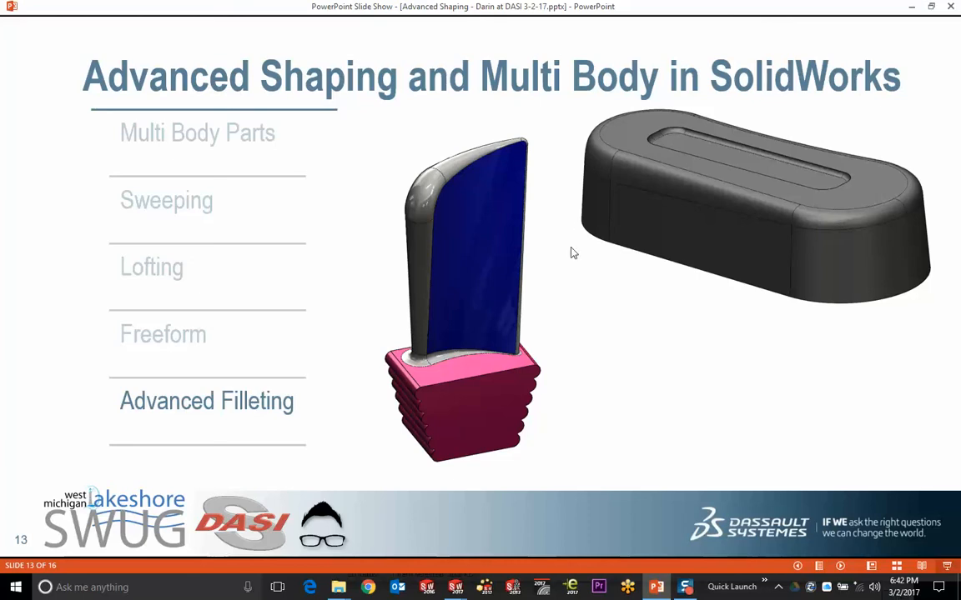
{"action": "key", "text": "alt+Tab"}
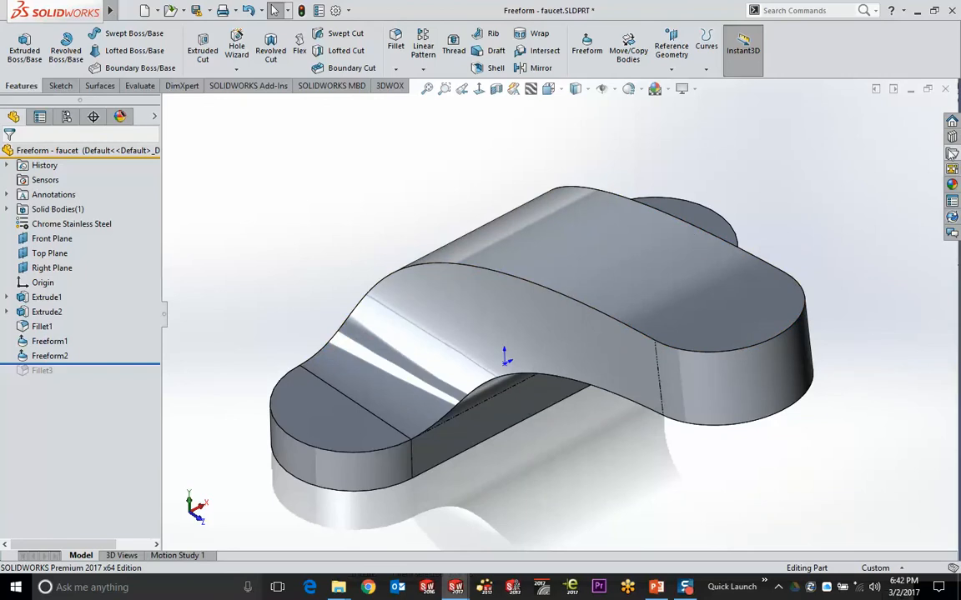
Open the Fillet and Chamfer Hold Line - Grasp Outer part and view it from the side
{"action": "left_click", "coordinate": [949, 157]}
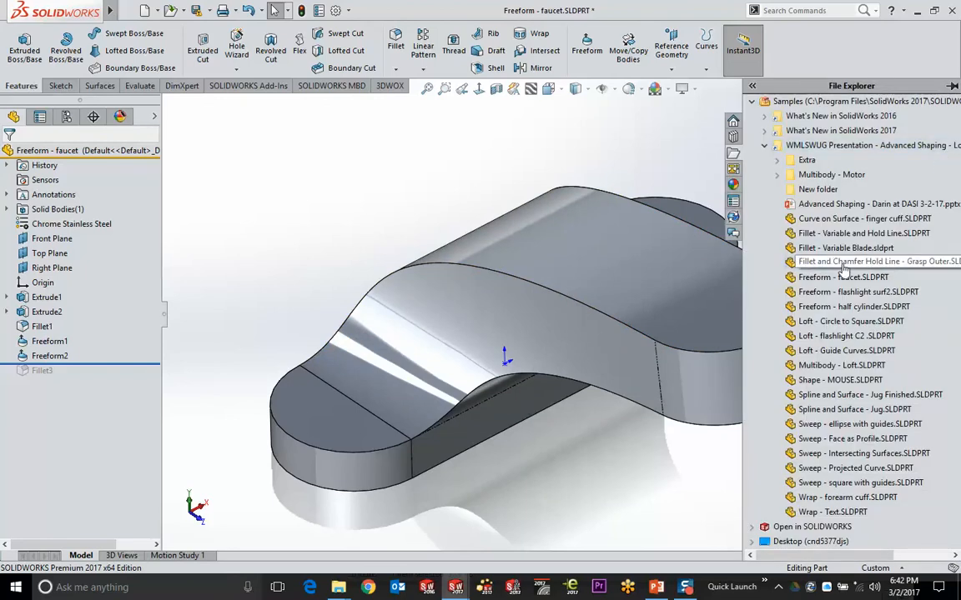
{"action": "double_click", "coordinate": [844, 264]}
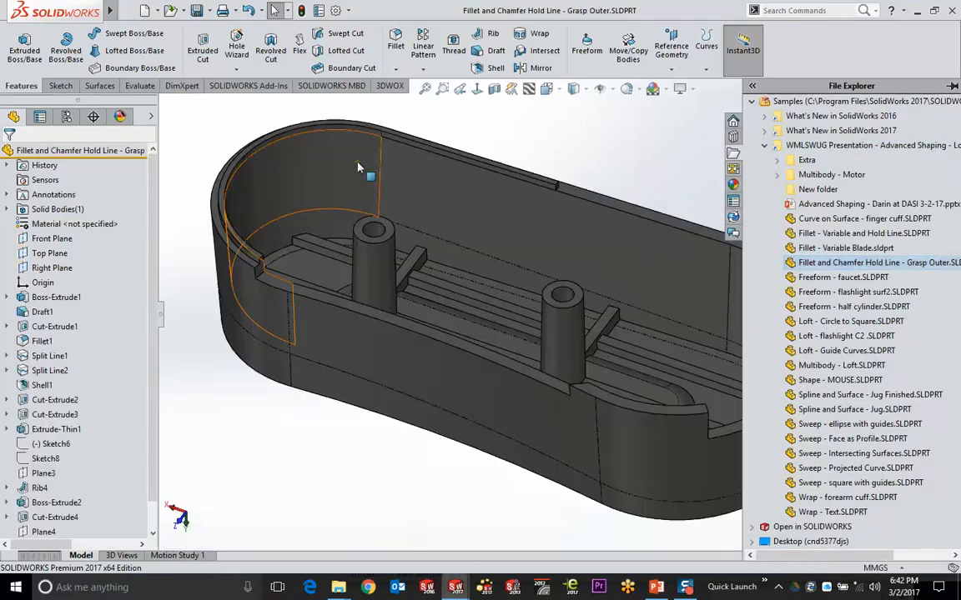
{"action": "left_click", "coordinate": [529, 129]}
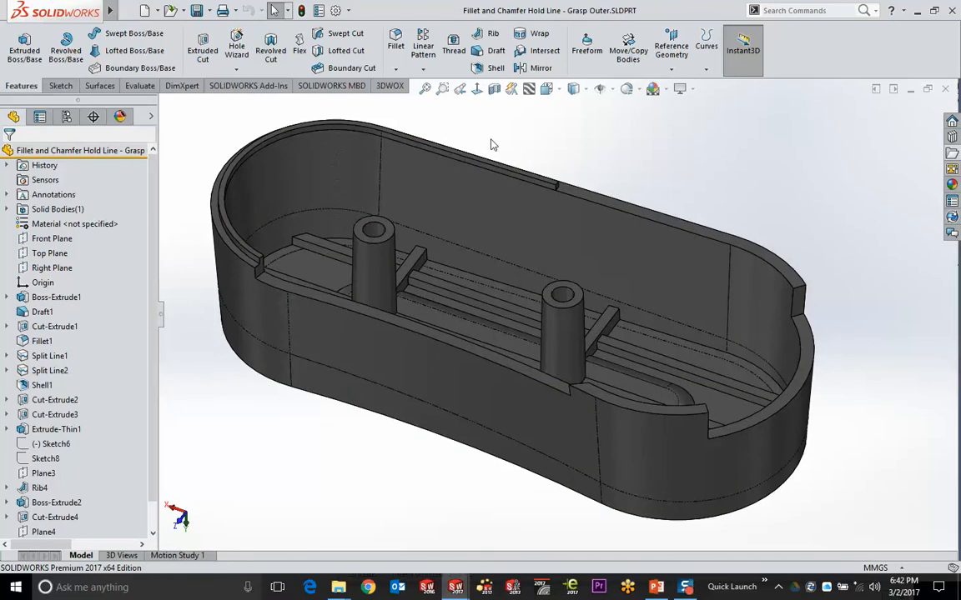
{"action": "middle_click_drag", "start_coordinate": [492, 145], "coordinate": [452, 282]}
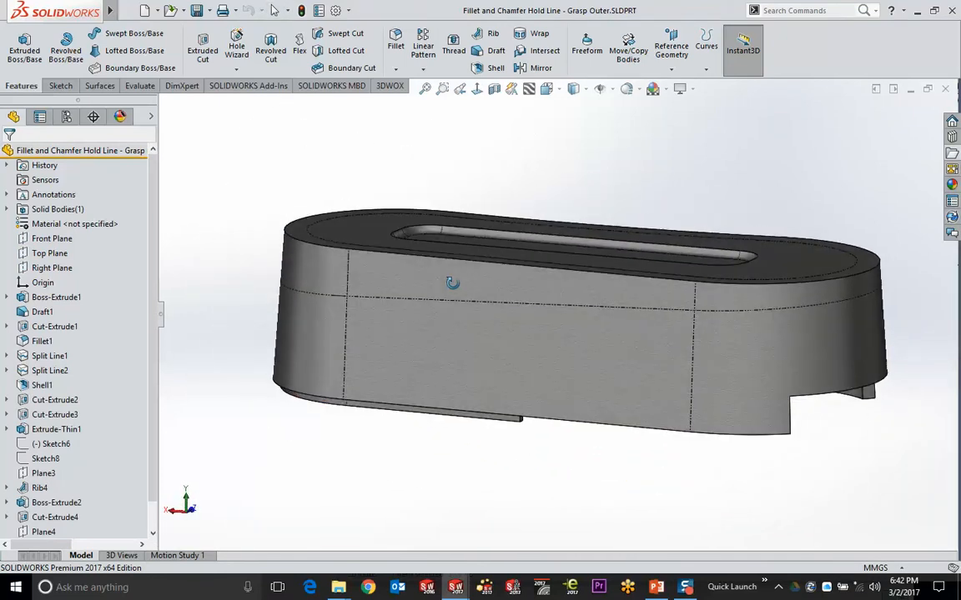
Roll the part back from Shell1 to just after Fillet1
{"action": "left_click", "coordinate": [41, 385]}
{"action": "left_click", "coordinate": [104, 342]}
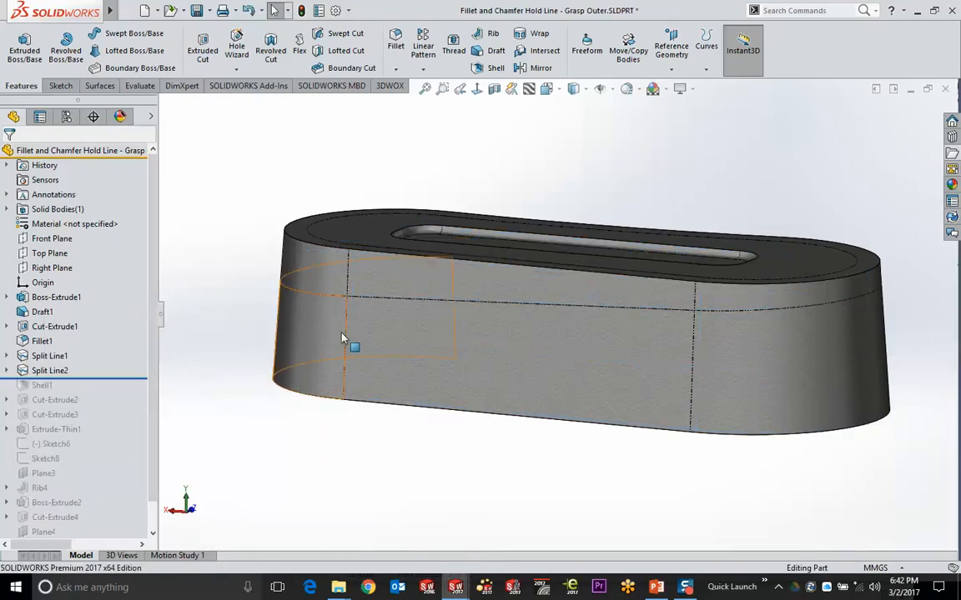
{"action": "mouse_move", "coordinate": [491, 349]}
{"action": "middle_mouse_down"}
{"action": "mouse_move", "coordinate": [506, 330]}
{"action": "mouse_move", "coordinate": [493, 338]}
{"action": "middle_mouse_up"}
{"action": "left_click_drag", "start_coordinate": [144, 380], "coordinate": [137, 355]}
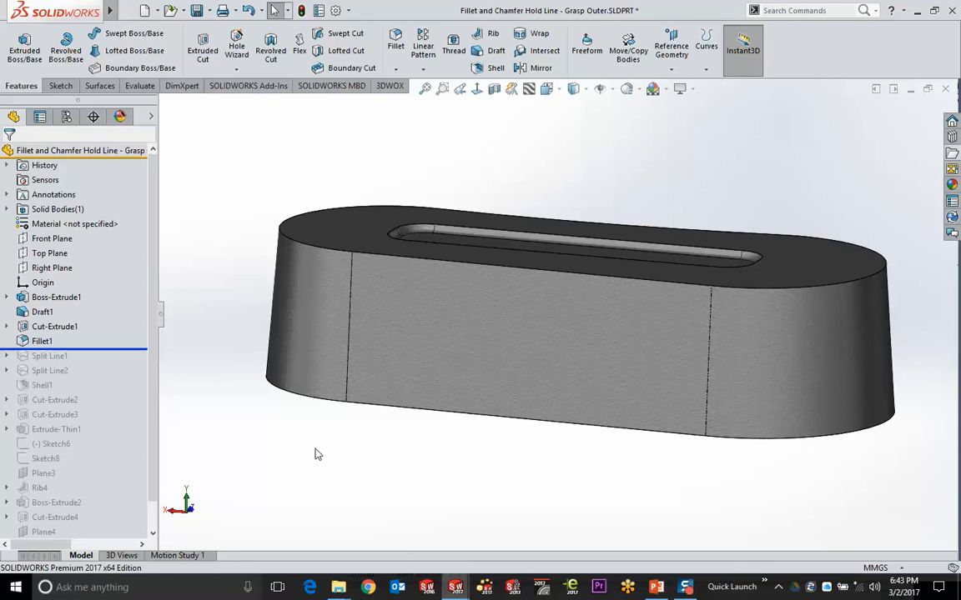
Roll the part forward to just after Split Line2 and expand Split Line1 to see its sketch
{"action": "left_click", "coordinate": [567, 373]}
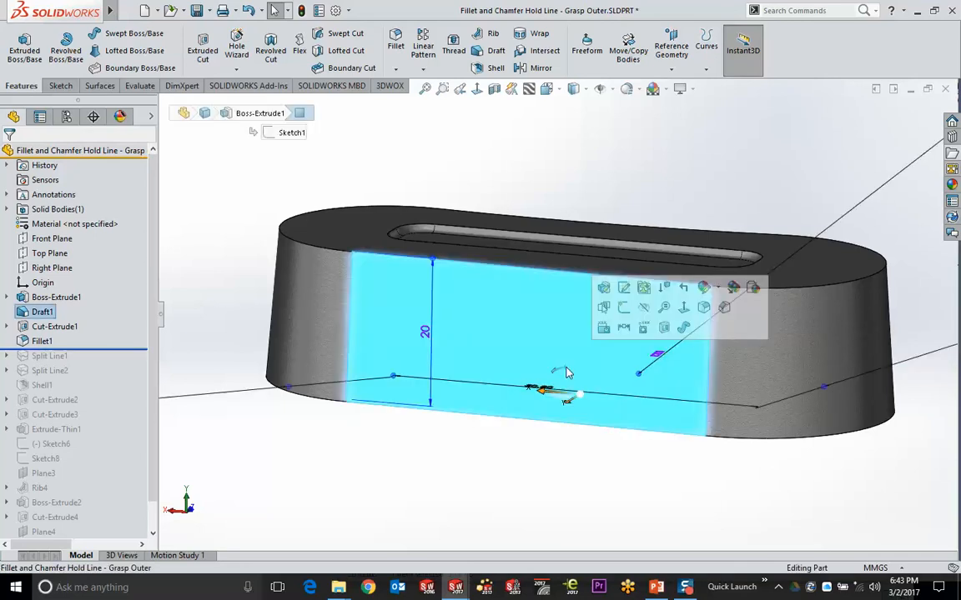
{"action": "left_click", "coordinate": [223, 218]}
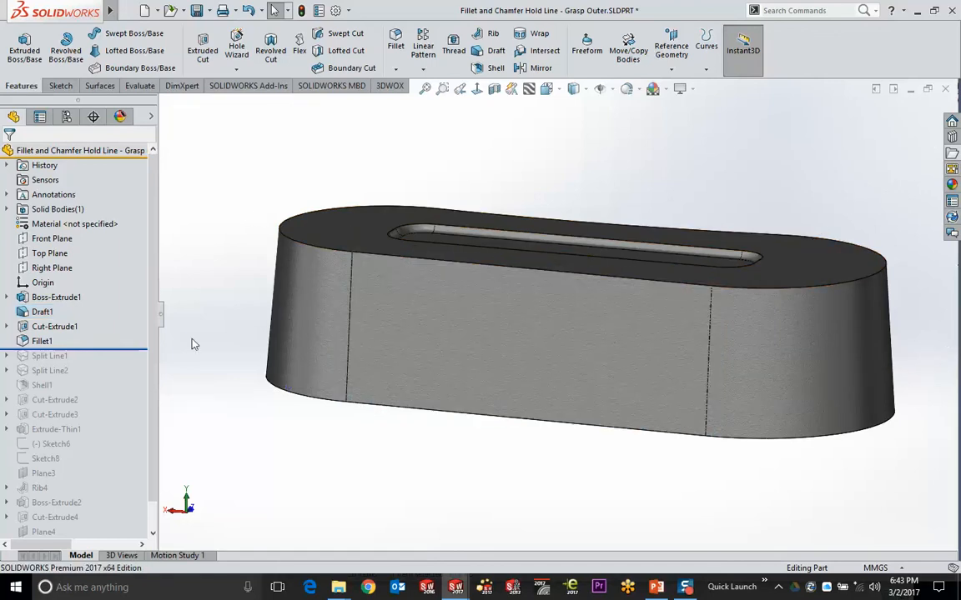
{"action": "left_click_drag", "start_coordinate": [133, 347], "coordinate": [121, 379]}
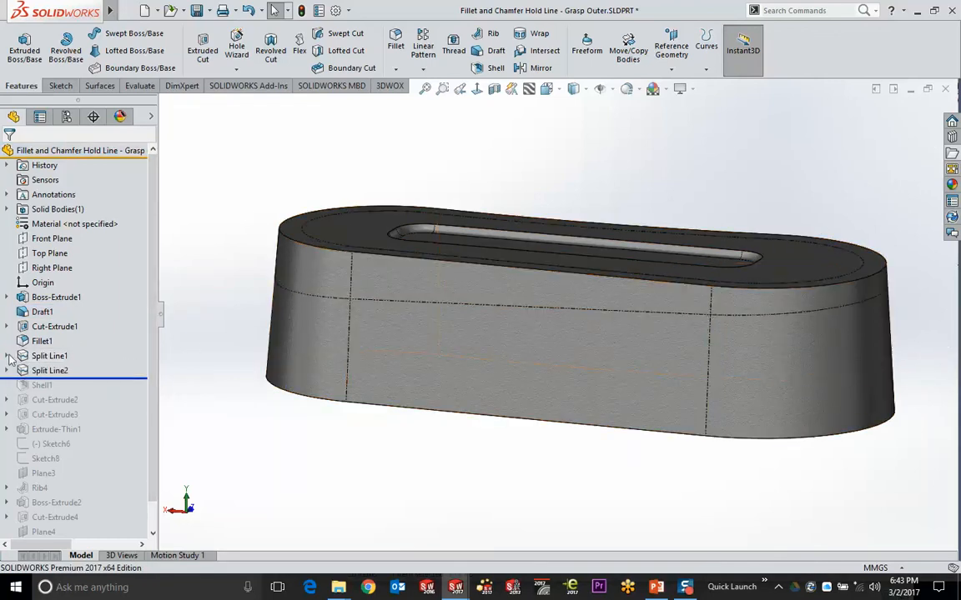
{"action": "left_click", "coordinate": [7, 356]}
{"action": "left_click", "coordinate": [64, 371]}
{"action": "mouse_move", "coordinate": [198, 413]}
{"action": "middle_mouse_down"}
{"action": "mouse_move", "coordinate": [372, 434]}
{"action": "mouse_move", "coordinate": [284, 475]}
{"action": "mouse_move", "coordinate": [270, 472]}
{"action": "mouse_move", "coordinate": [335, 453]}
{"action": "middle_mouse_up"}
Inspect the lower and upper split faces, then switch the display to Shaded without edges
{"action": "left_click", "coordinate": [442, 338]}
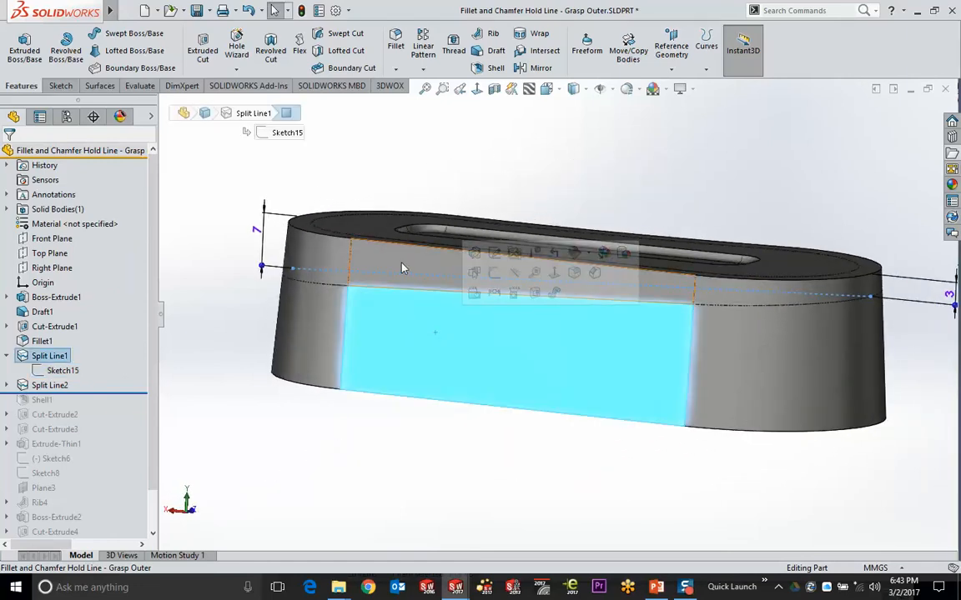
{"action": "left_click", "coordinate": [401, 268]}
{"action": "left_click", "coordinate": [391, 133]}
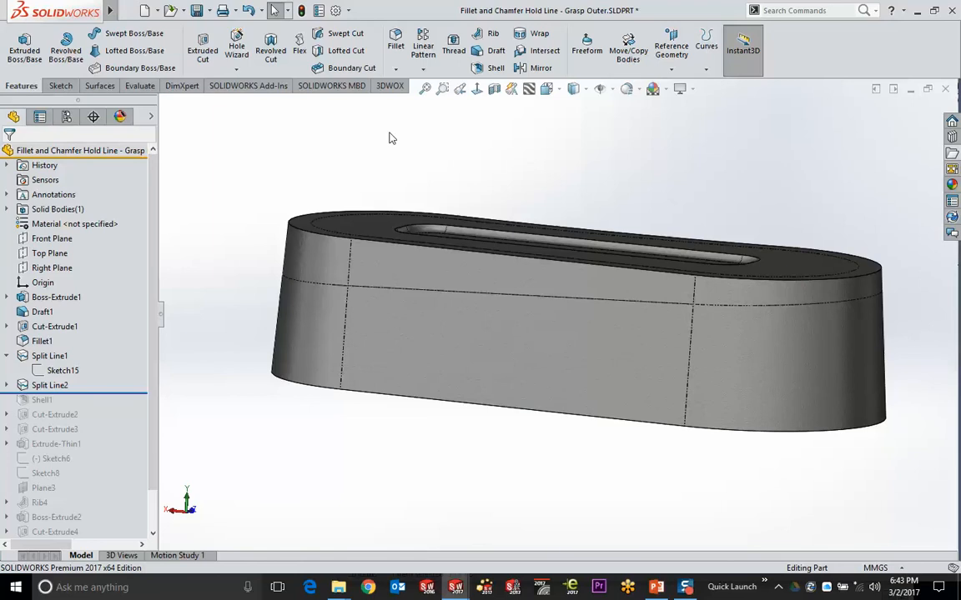
{"action": "left_click", "coordinate": [573, 88]}
{"action": "left_click", "coordinate": [574, 130]}
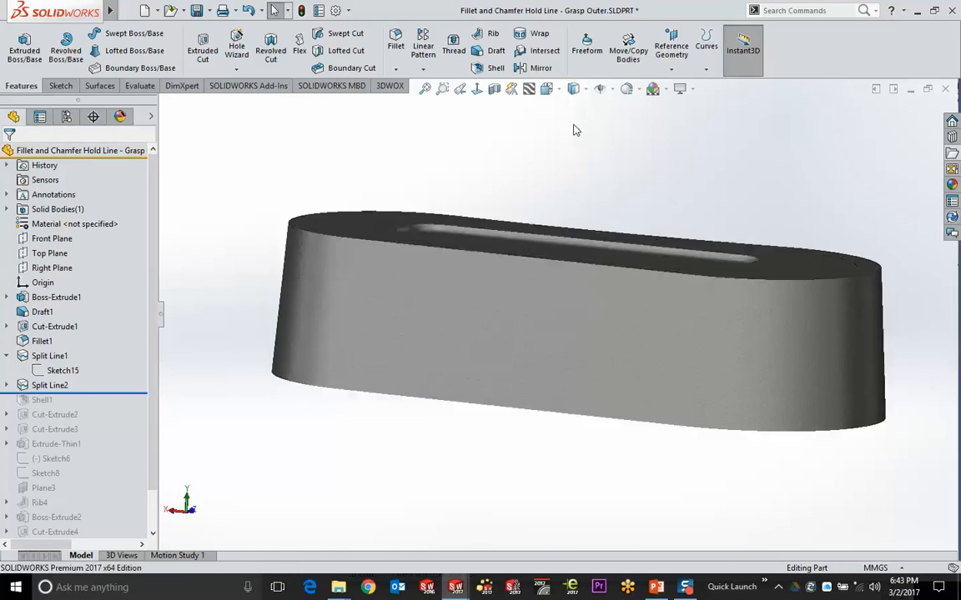
{"action": "mouse_move", "coordinate": [743, 182]}
{"action": "middle_mouse_down"}
{"action": "mouse_move", "coordinate": [722, 203]}
{"action": "mouse_move", "coordinate": [716, 198]}
{"action": "mouse_move", "coordinate": [762, 217]}
{"action": "mouse_move", "coordinate": [746, 188]}
{"action": "middle_mouse_up"}
Recheck the split faces and restore the Shaded With Edges display, viewing the top face
{"action": "left_click", "coordinate": [433, 265]}
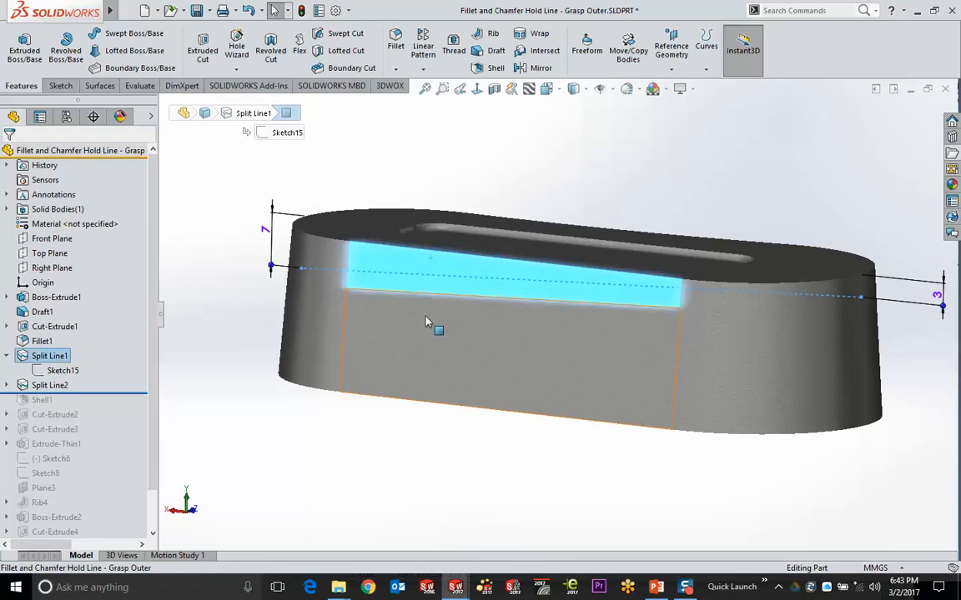
{"action": "left_click", "coordinate": [426, 319]}
{"action": "left_click", "coordinate": [431, 161]}
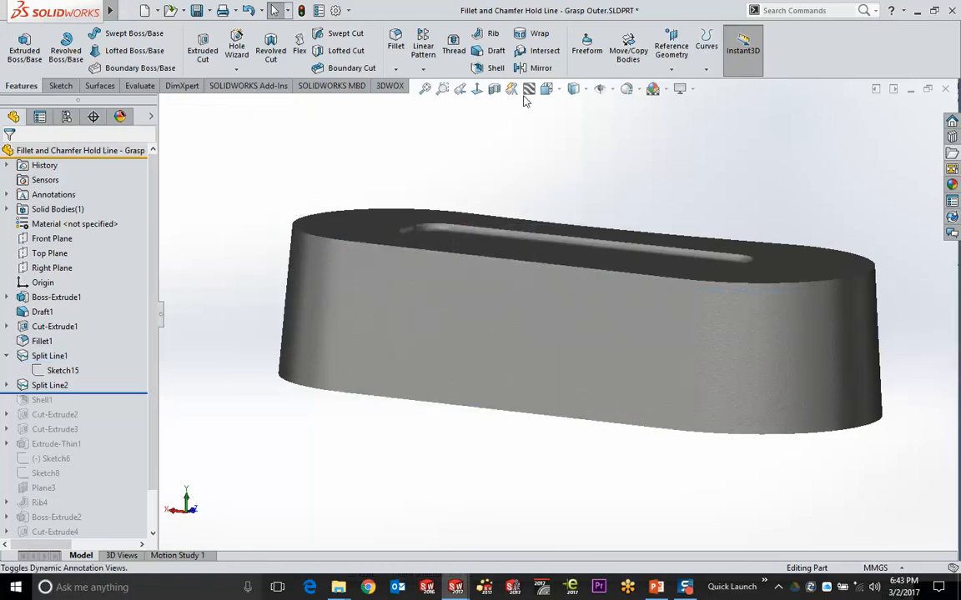
{"action": "left_click", "coordinate": [573, 88]}
{"action": "left_click", "coordinate": [574, 109]}
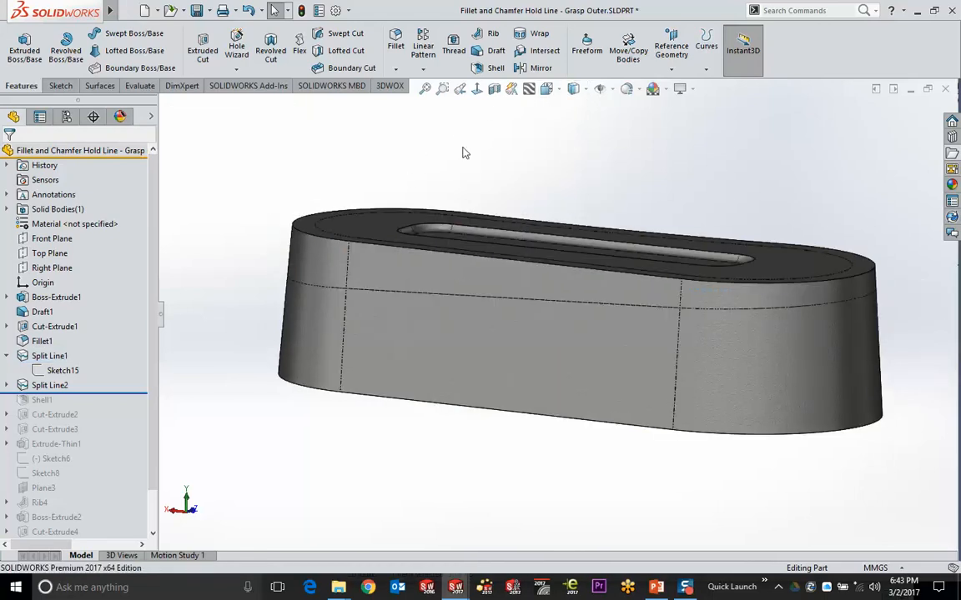
{"action": "middle_click_drag", "start_coordinate": [511, 172], "coordinate": [493, 198]}
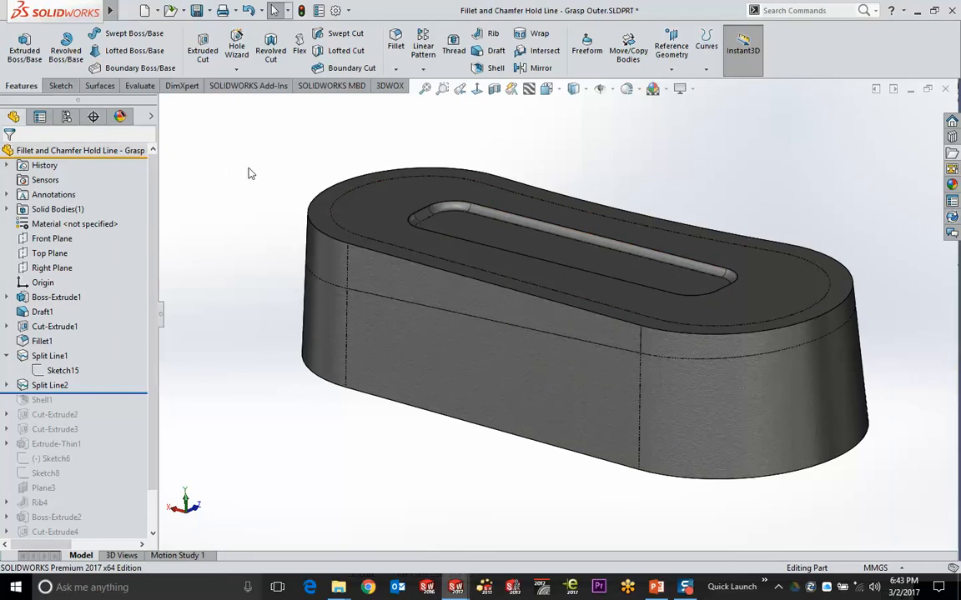
Start a face fillet with the rounded end face as set 1 and the top face as set 2
{"action": "left_click", "coordinate": [395, 43]}
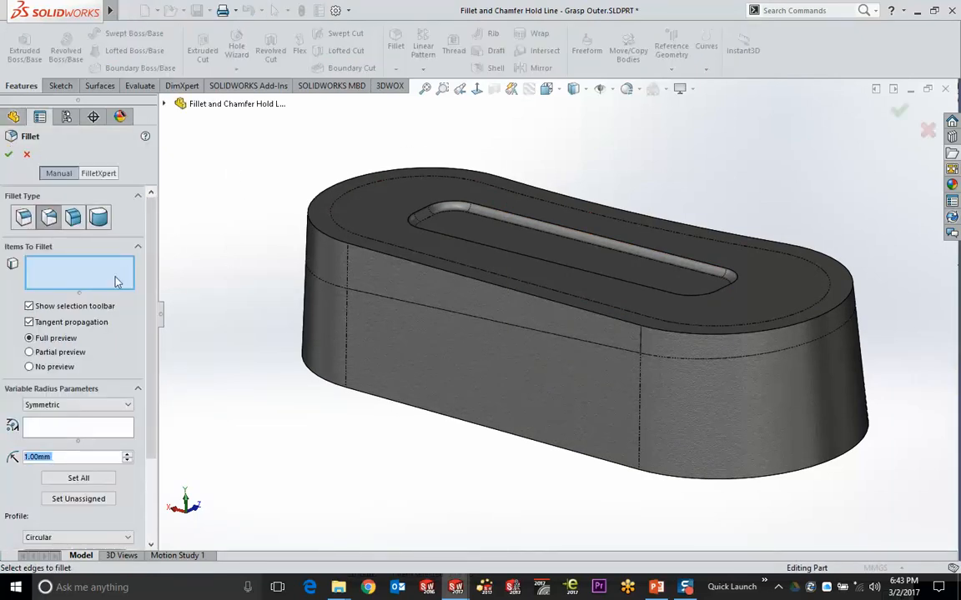
{"action": "left_click", "coordinate": [75, 219]}
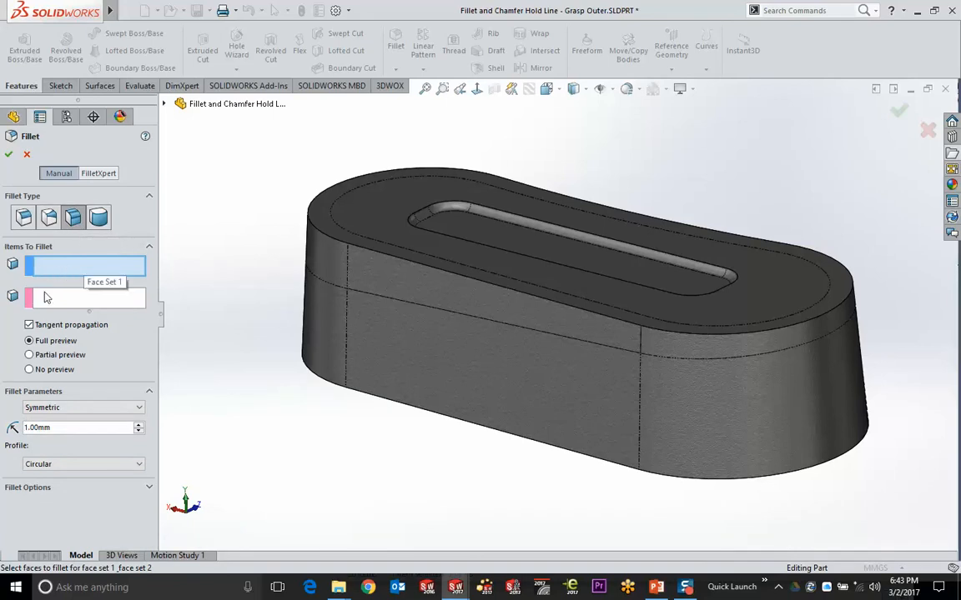
{"action": "left_click", "coordinate": [327, 265]}
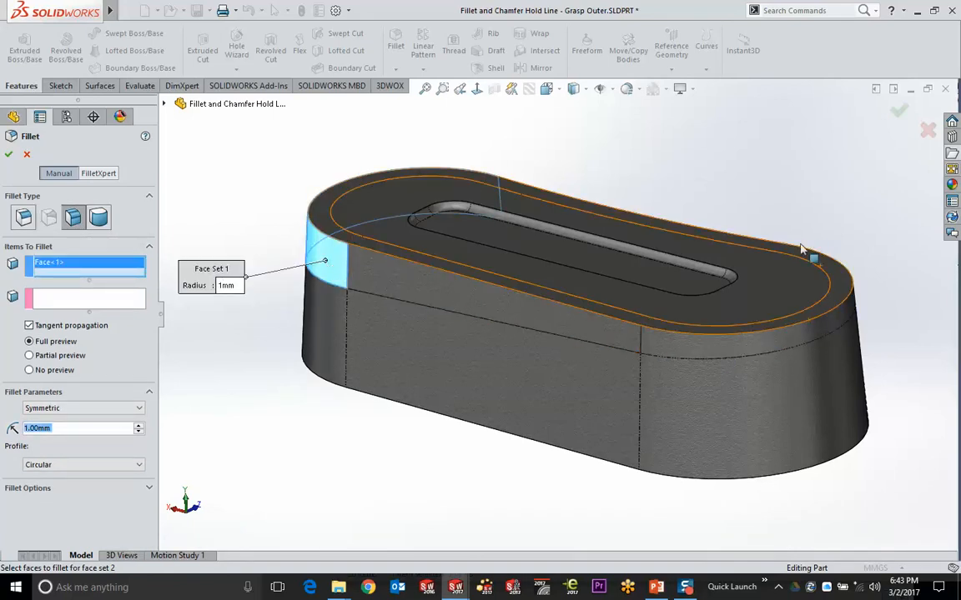
{"action": "left_click", "coordinate": [82, 302]}
{"action": "left_click", "coordinate": [324, 221]}
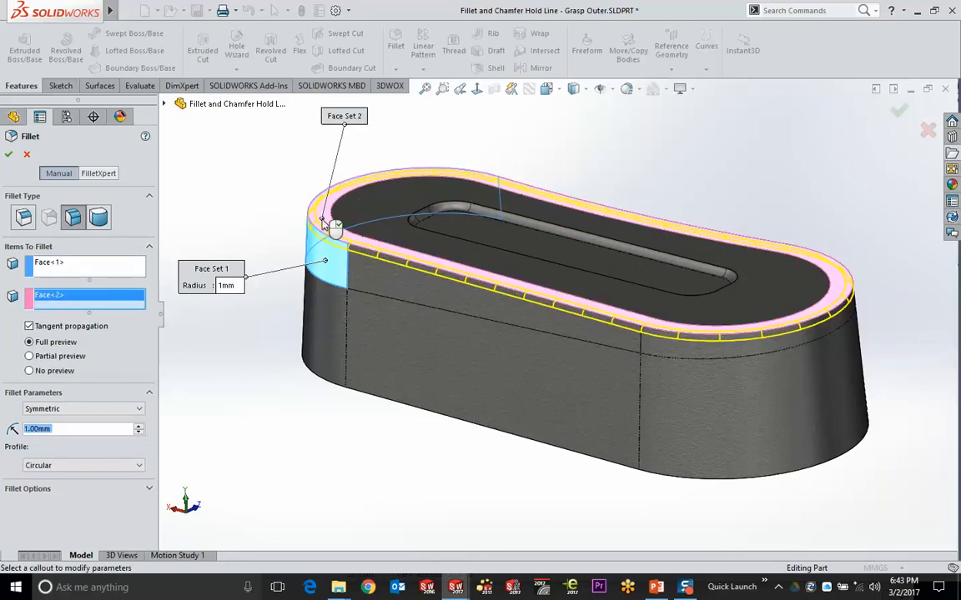
{"action": "scroll", "coordinate": [333, 227], "scroll_direction": "down", "scroll_amount": 5}
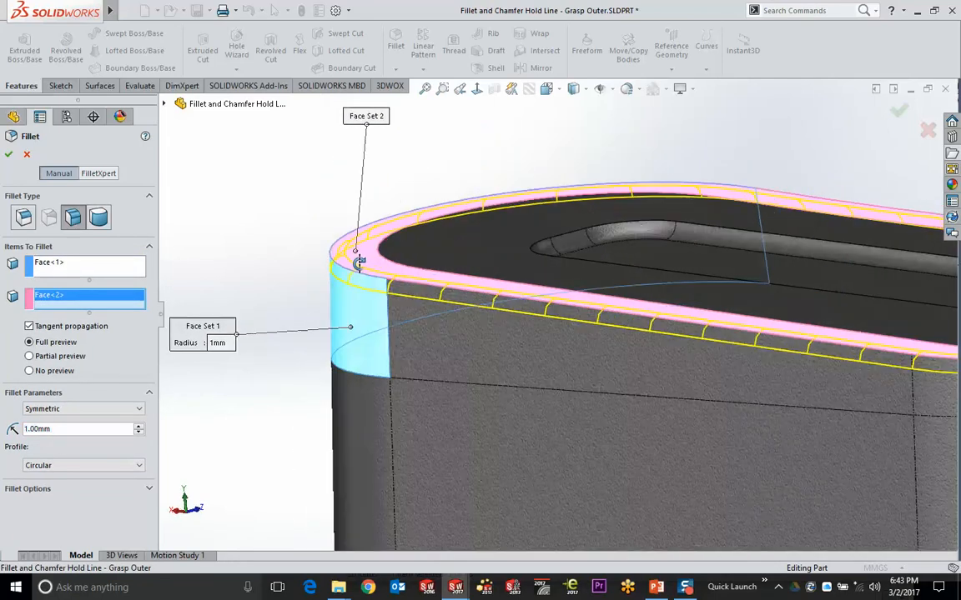
{"action": "scroll", "coordinate": [358, 264], "scroll_direction": "up", "scroll_amount": 3}
{"action": "scroll", "coordinate": [369, 272], "scroll_direction": "down", "scroll_amount": 3}
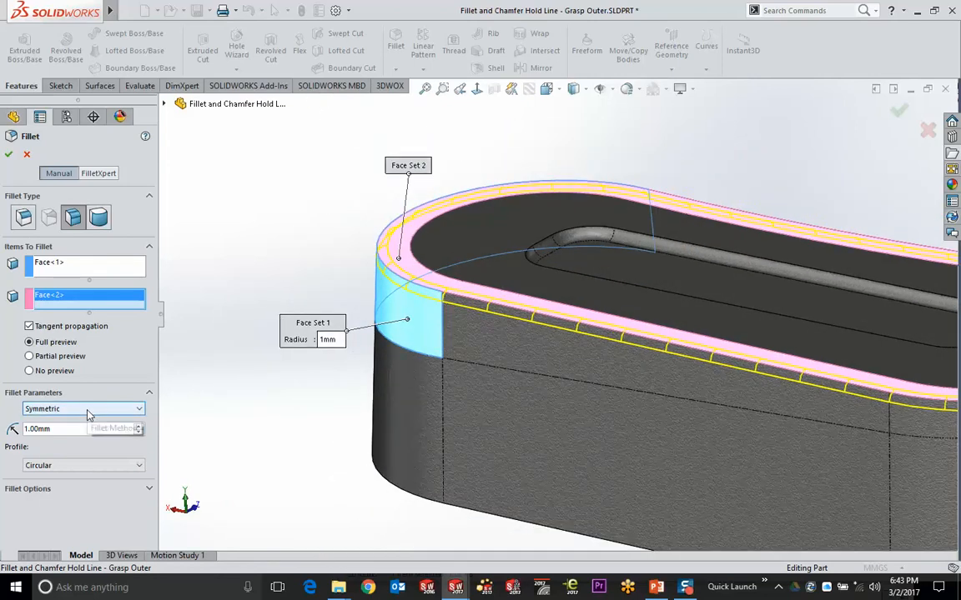
Use the Hold Line method with the end-face base edge and top inner edge as hold lines
{"action": "left_click", "coordinate": [89, 410]}
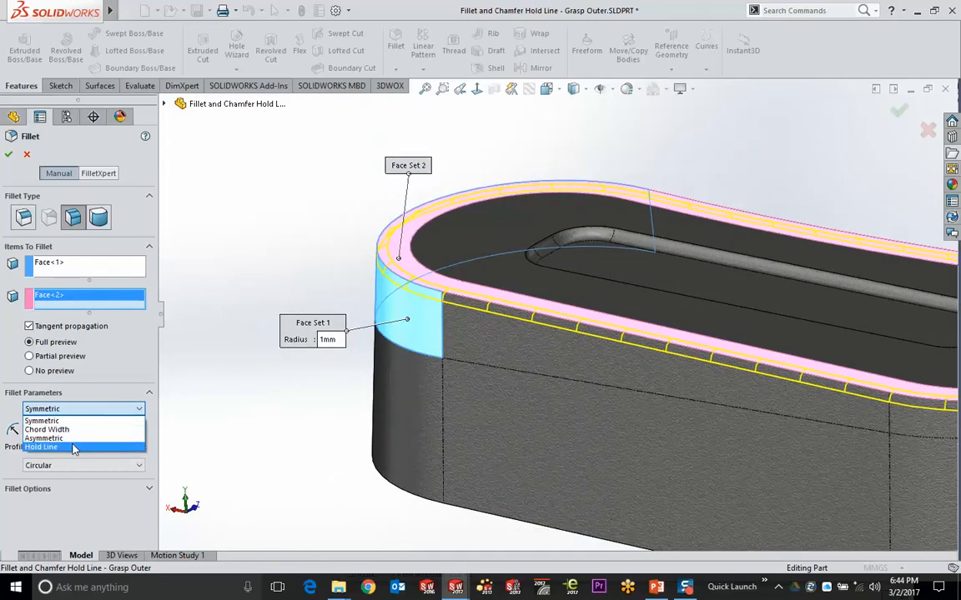
{"action": "left_click", "coordinate": [74, 448]}
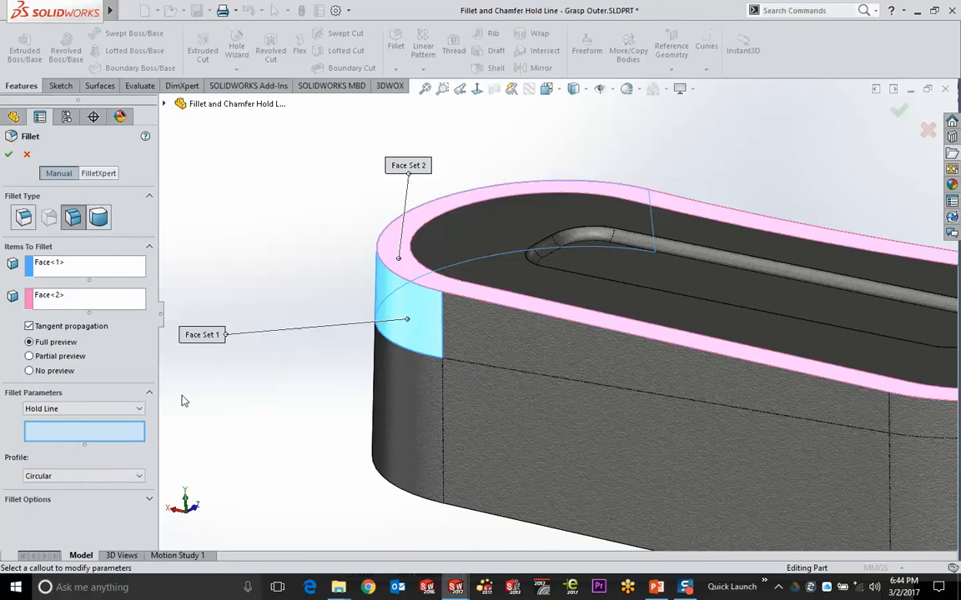
{"action": "left_click", "coordinate": [400, 352]}
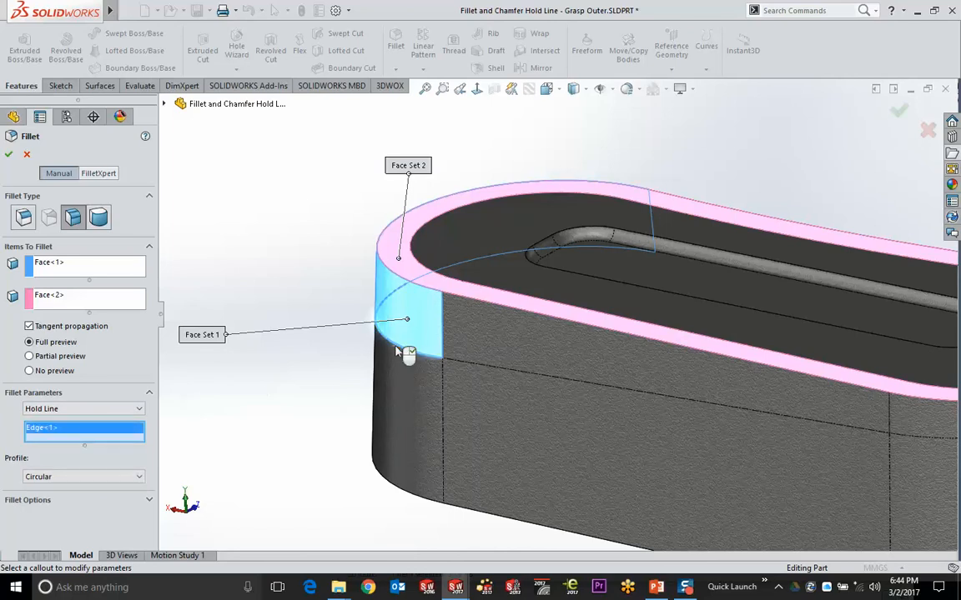
{"action": "left_click", "coordinate": [429, 274]}
Compare the Curvature Continuous and Circular fillet profiles in the preview
{"action": "left_click", "coordinate": [104, 487]}
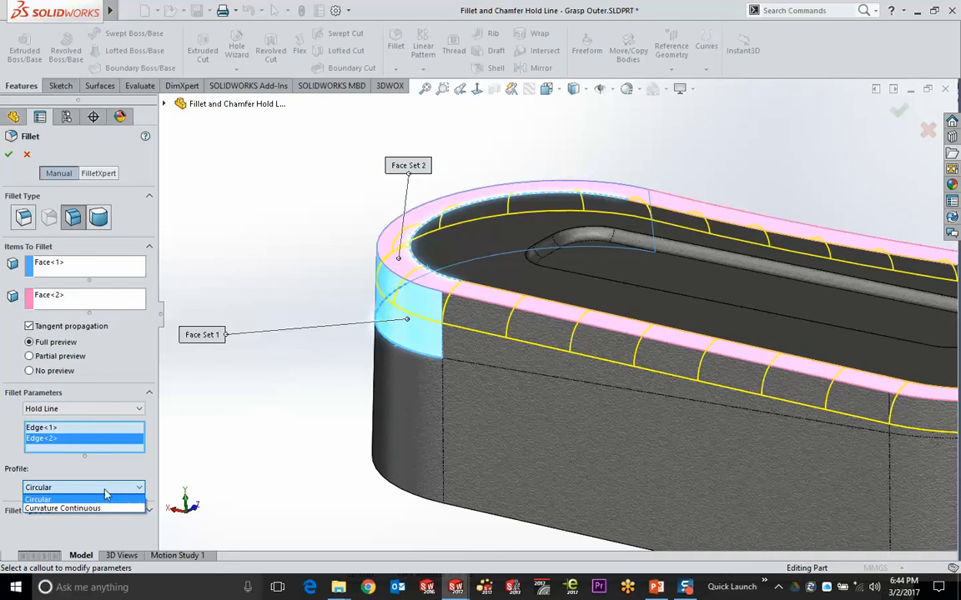
{"action": "left_click", "coordinate": [101, 508]}
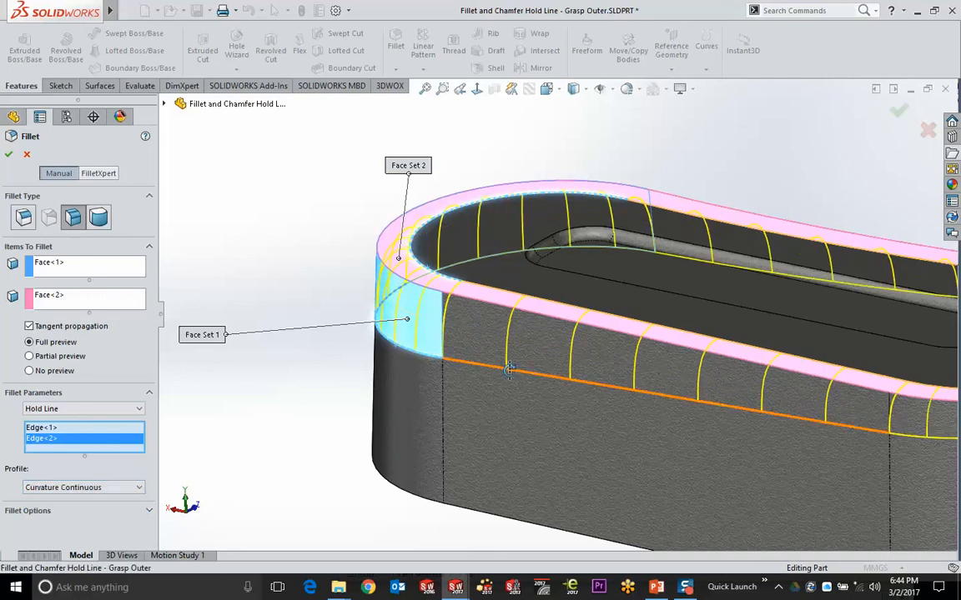
{"action": "mouse_move", "coordinate": [508, 368]}
{"action": "middle_mouse_down"}
{"action": "mouse_move", "coordinate": [461, 337]}
{"action": "mouse_move", "coordinate": [516, 364]}
{"action": "middle_mouse_up"}
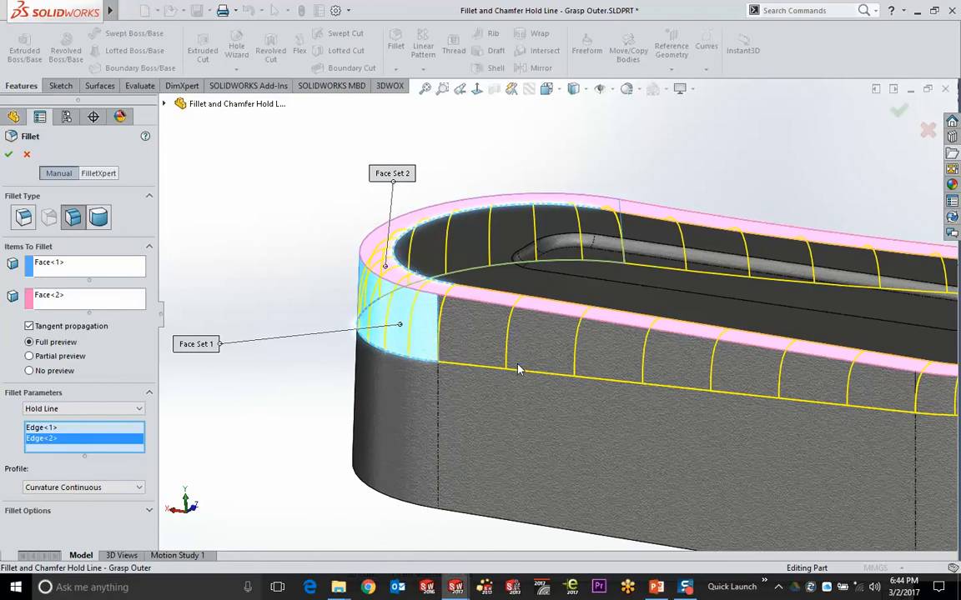
{"action": "scroll", "coordinate": [521, 161], "scroll_direction": "up", "scroll_amount": 3}
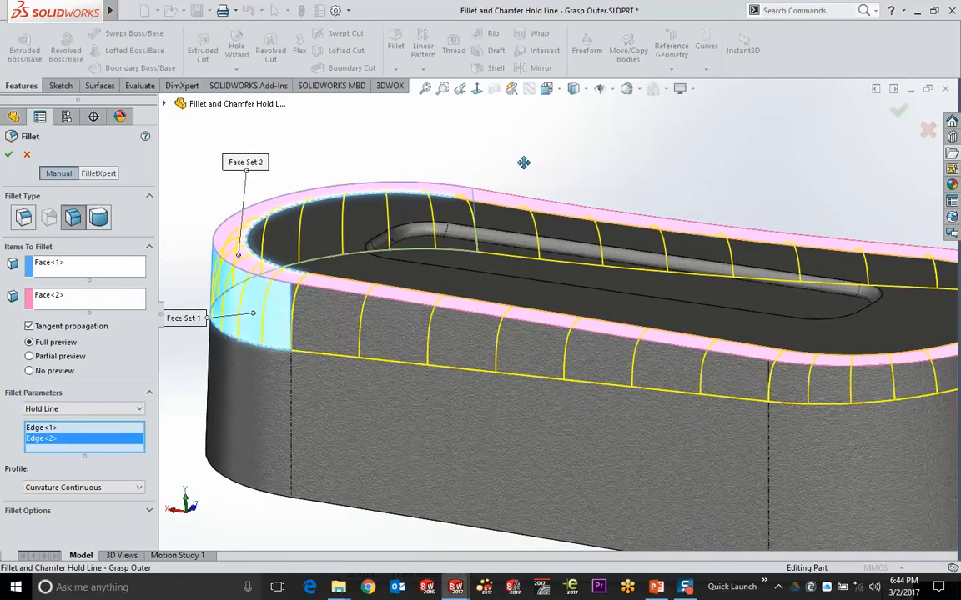
{"action": "left_click", "coordinate": [69, 490]}
{"action": "left_click", "coordinate": [60, 497]}
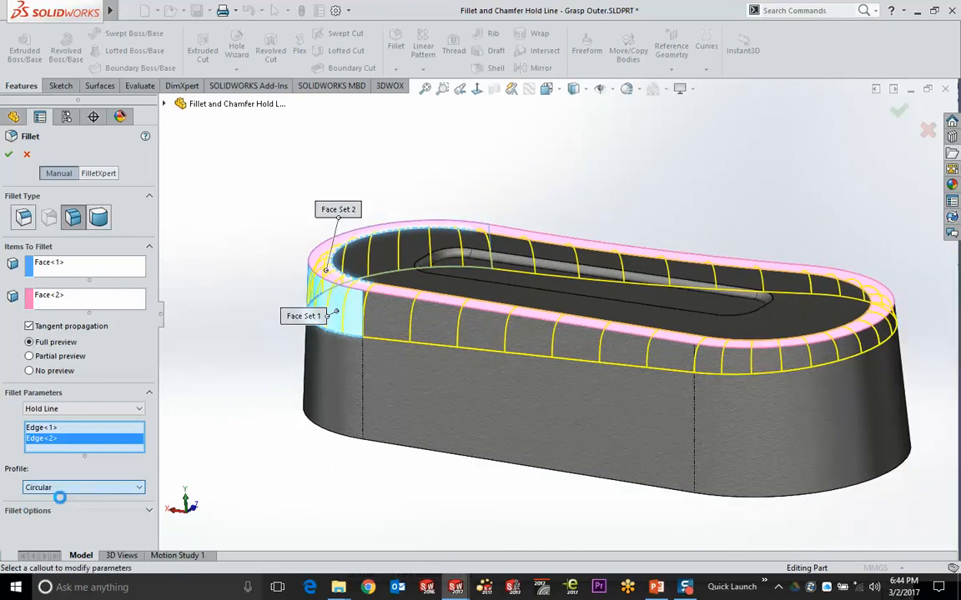
{"action": "middle_click_drag", "start_coordinate": [320, 292], "coordinate": [342, 309]}
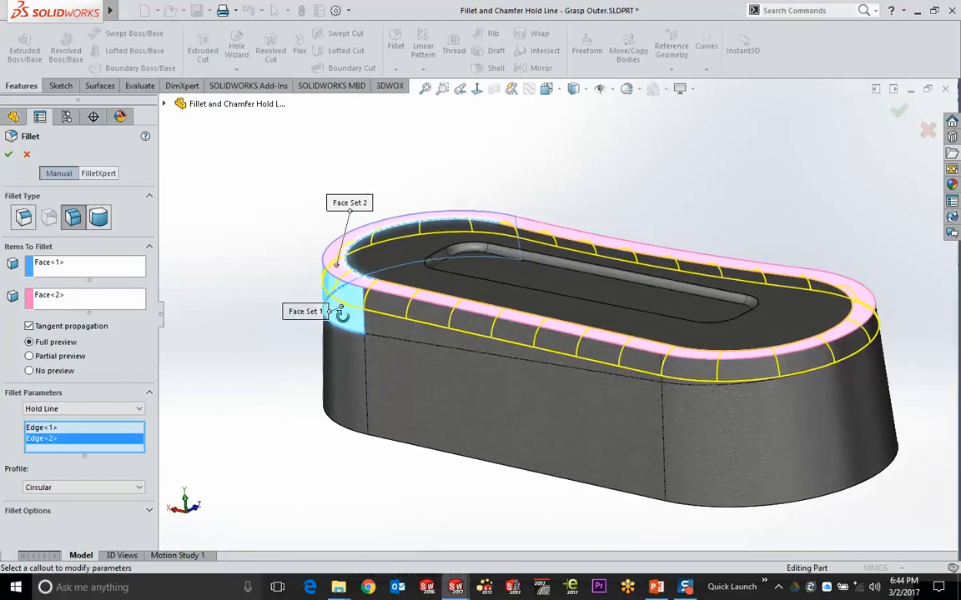
Set the profile to Curvature Continuous, accept Fillet3, and inspect the fitted part
{"action": "left_click", "coordinate": [83, 488]}
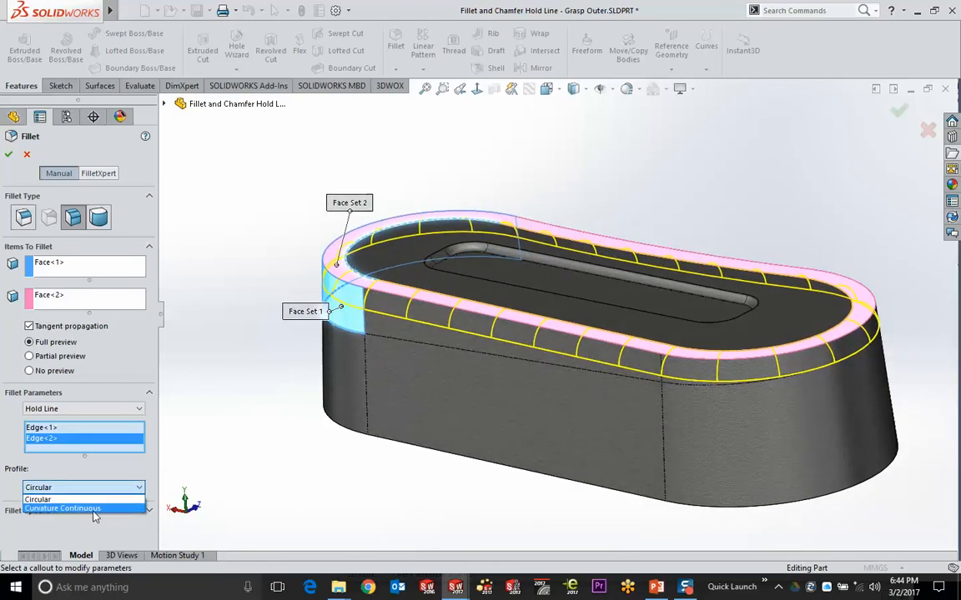
{"action": "left_click", "coordinate": [94, 508]}
{"action": "scroll", "coordinate": [373, 293], "scroll_direction": "down", "scroll_amount": 4}
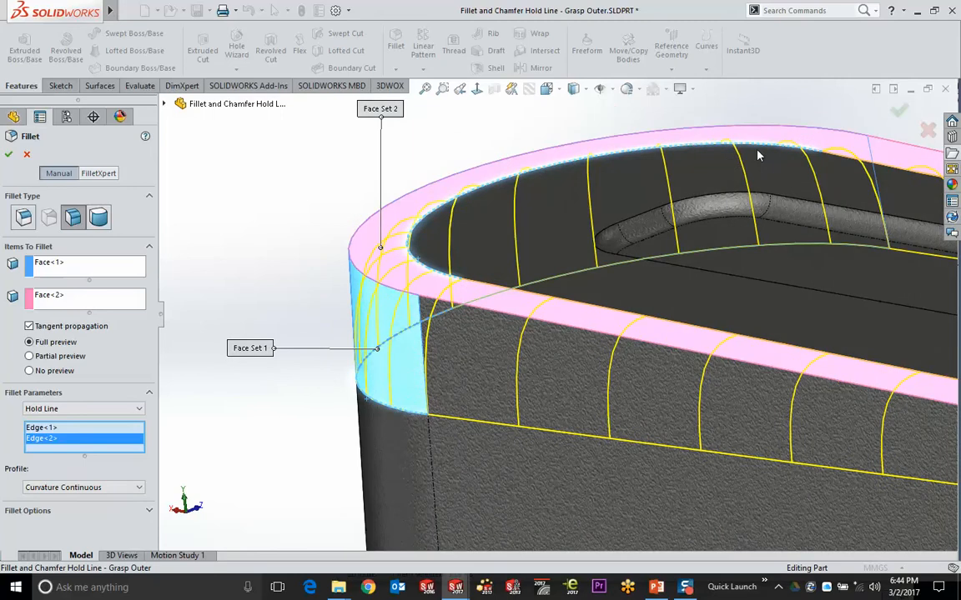
{"action": "left_click", "coordinate": [898, 110]}
{"action": "left_click", "coordinate": [425, 88]}
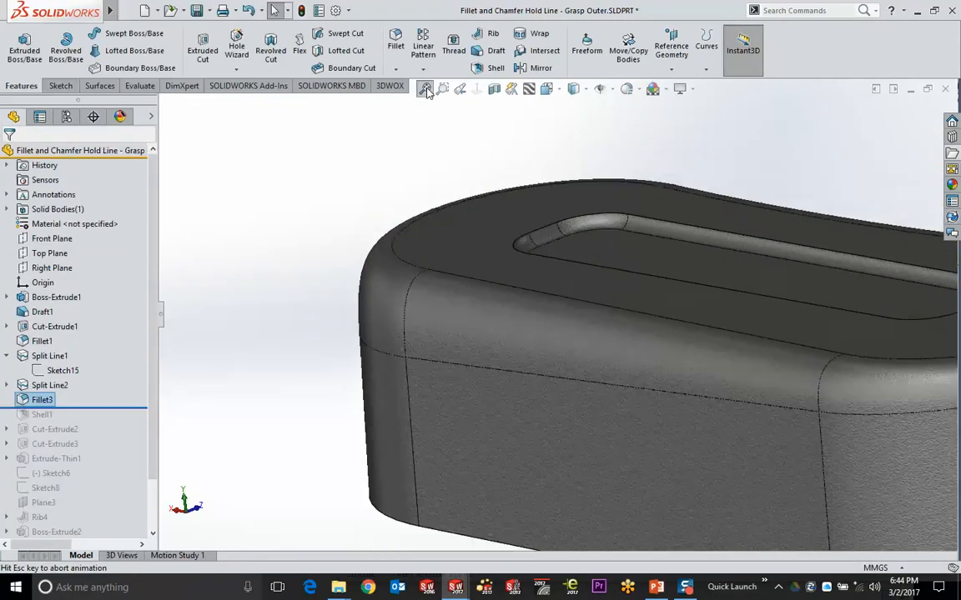
{"action": "middle_click_drag", "start_coordinate": [334, 196], "coordinate": [314, 212]}
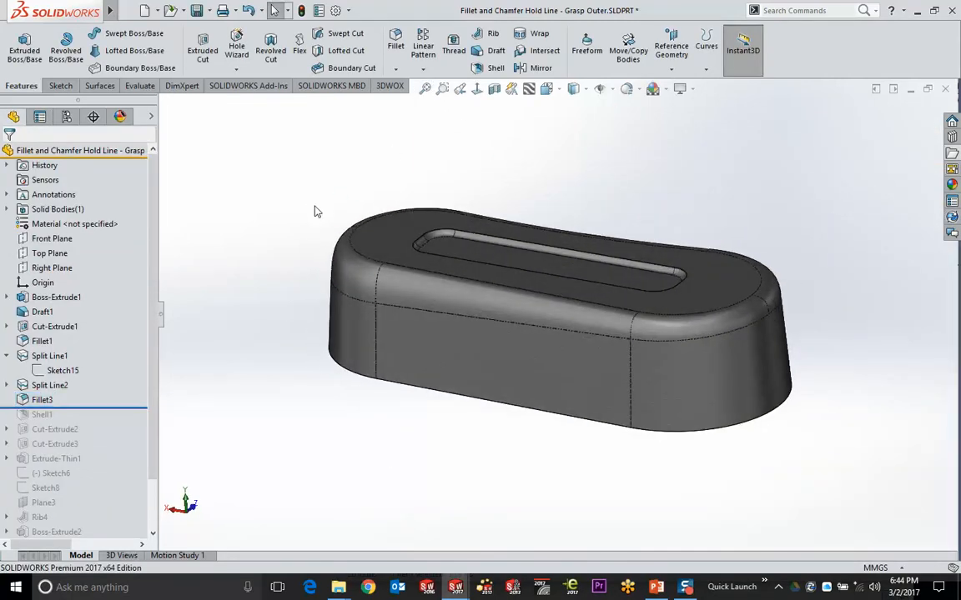
{"action": "scroll", "coordinate": [585, 151], "scroll_direction": "down", "scroll_amount": 2}
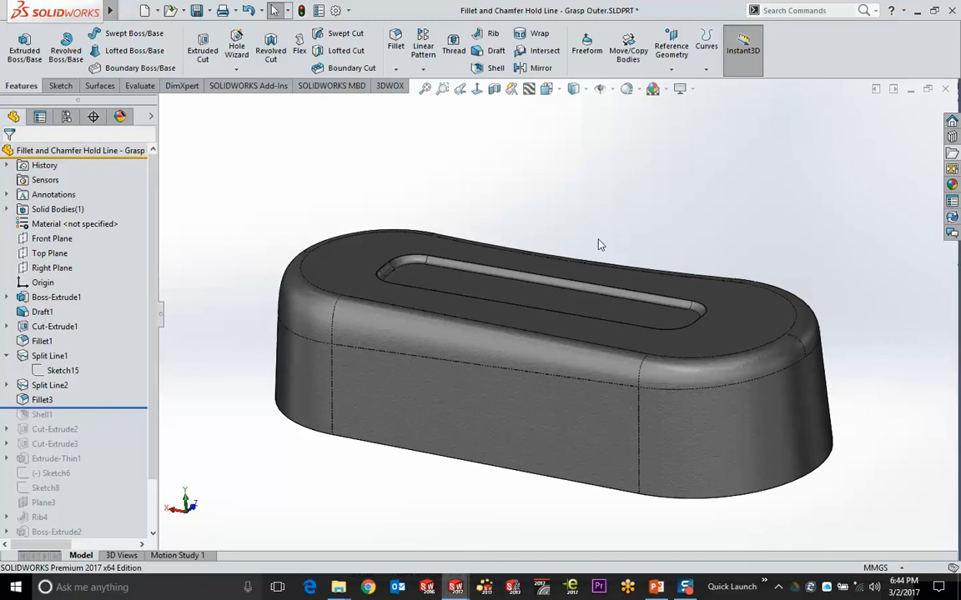
{"action": "scroll", "coordinate": [359, 305], "scroll_direction": "down", "scroll_amount": 4}
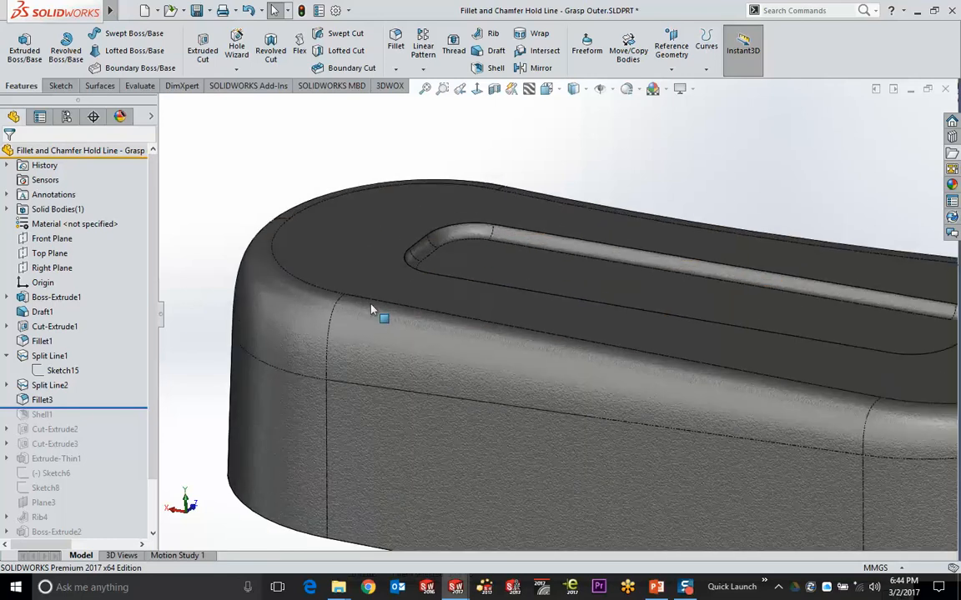
{"action": "left_click", "coordinate": [303, 309]}
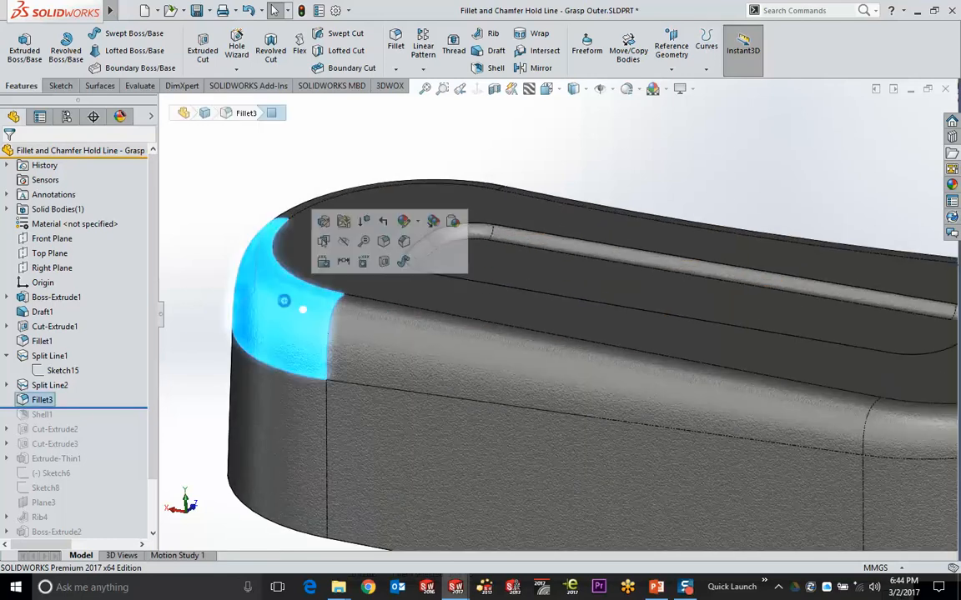
Edit the hold-line Fillet3 and change its feature type to Chamfer
{"action": "left_click", "coordinate": [324, 221]}
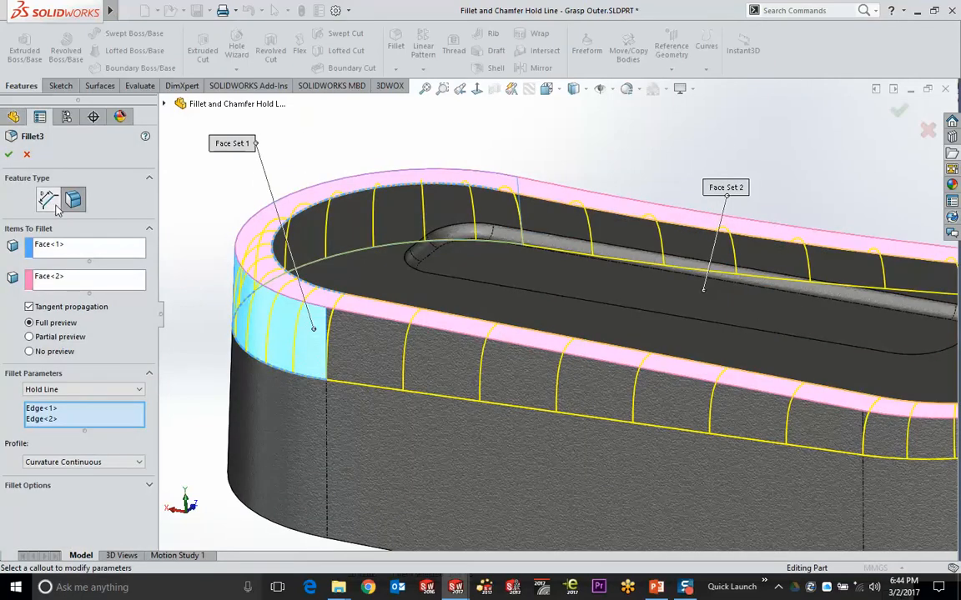
{"action": "left_click", "coordinate": [57, 209]}
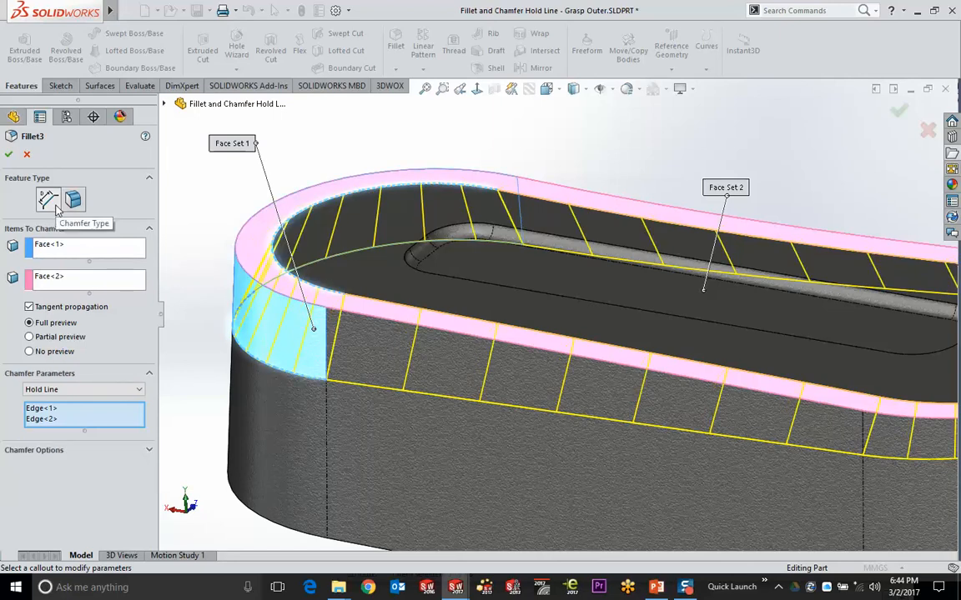
{"action": "key", "text": "Return"}
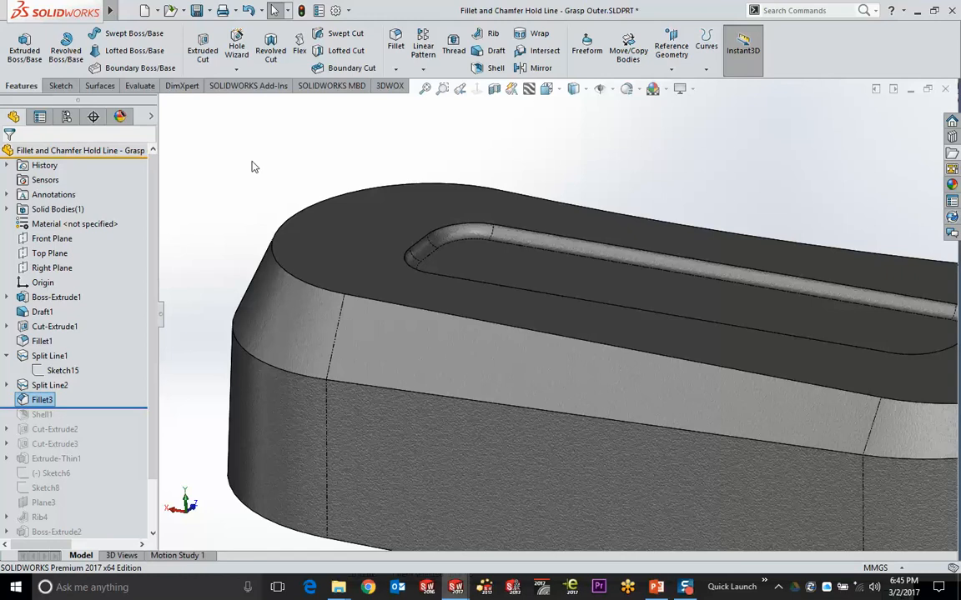
Edit the slot rim's Fillet1, switch it to Chamfer type, and fit the part in view
{"action": "scroll", "coordinate": [540, 258], "scroll_direction": "down", "scroll_amount": 5}
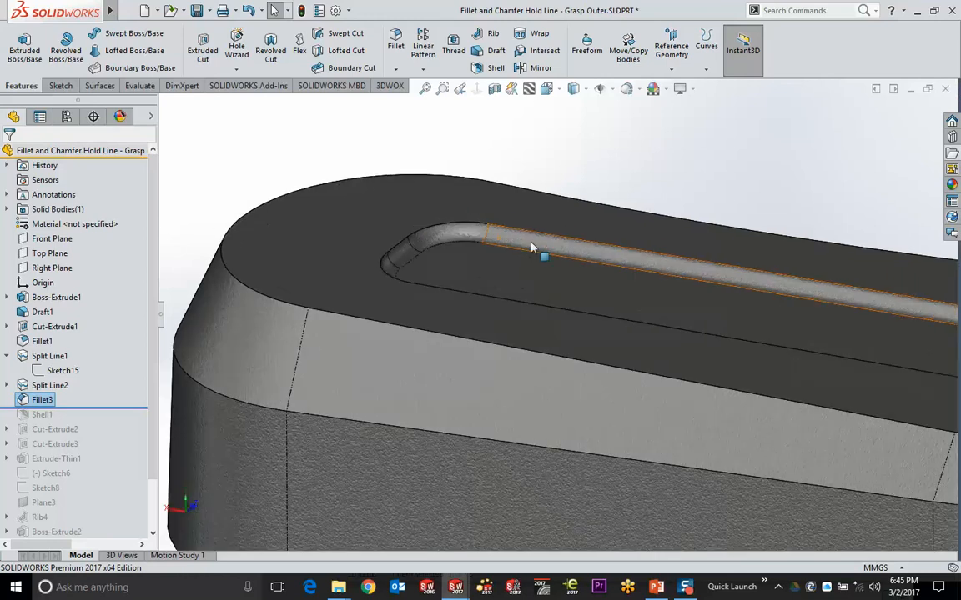
{"action": "left_click", "coordinate": [406, 249]}
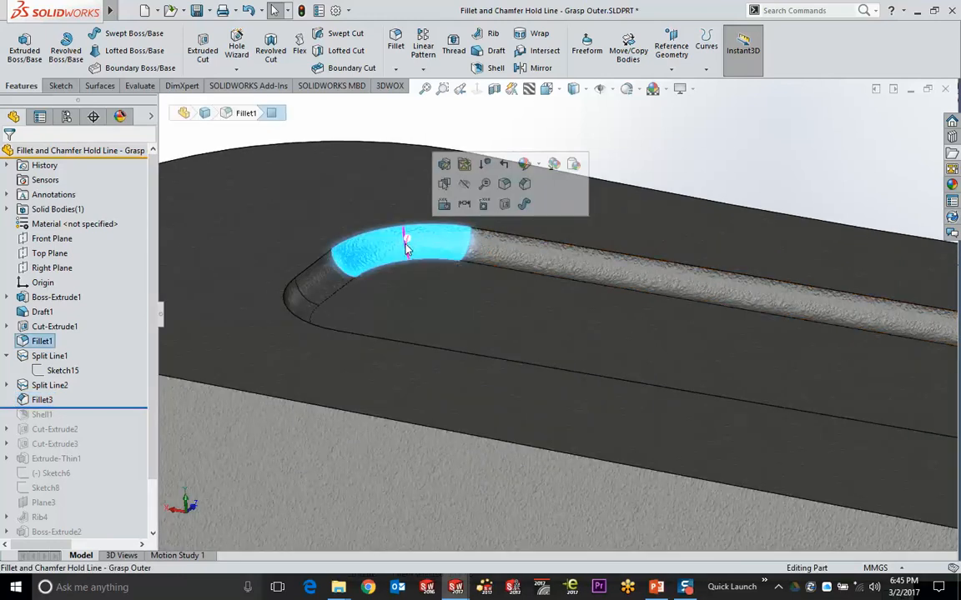
{"action": "left_click", "coordinate": [443, 164]}
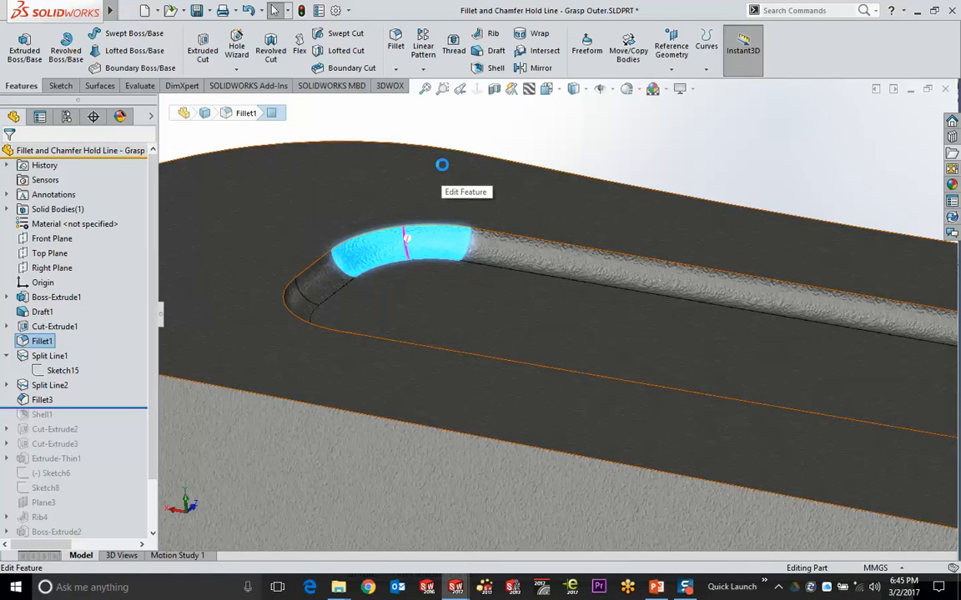
{"action": "left_click", "coordinate": [47, 199]}
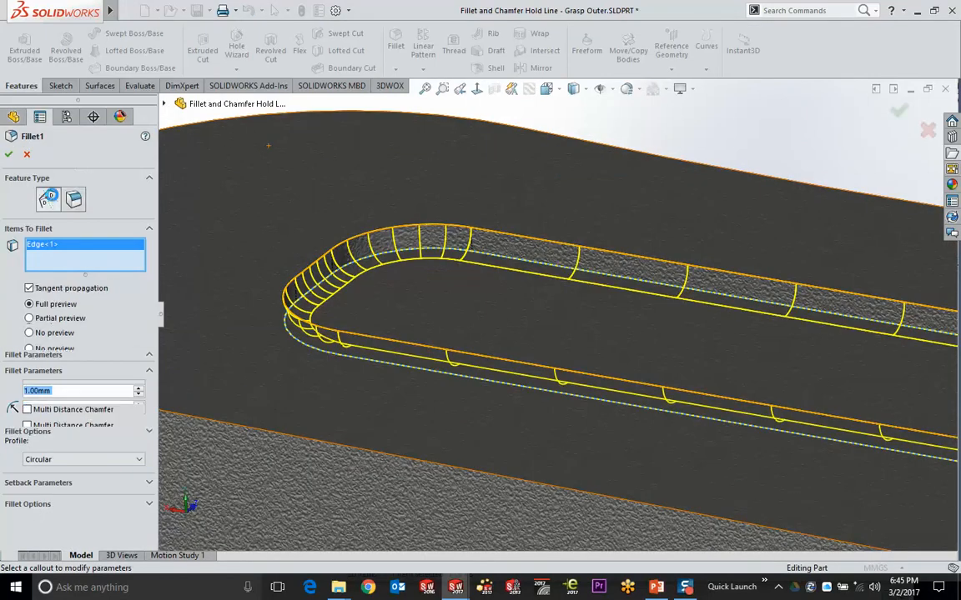
{"action": "left_click", "coordinate": [8, 156]}
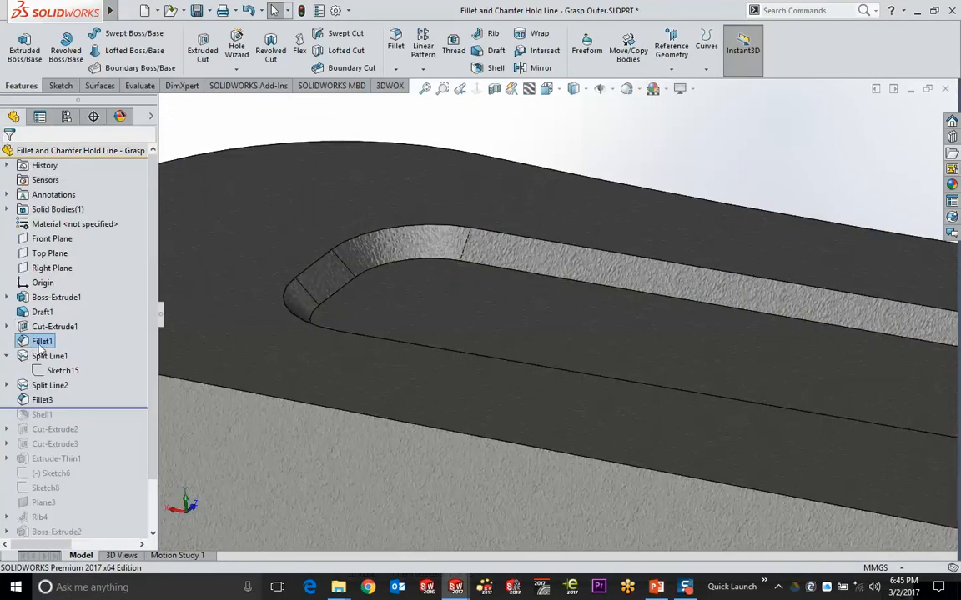
{"action": "mouse_move", "coordinate": [27, 344]}
{"action": "scroll", "coordinate": [584, 155], "scroll_direction": "up", "scroll_amount": 3}
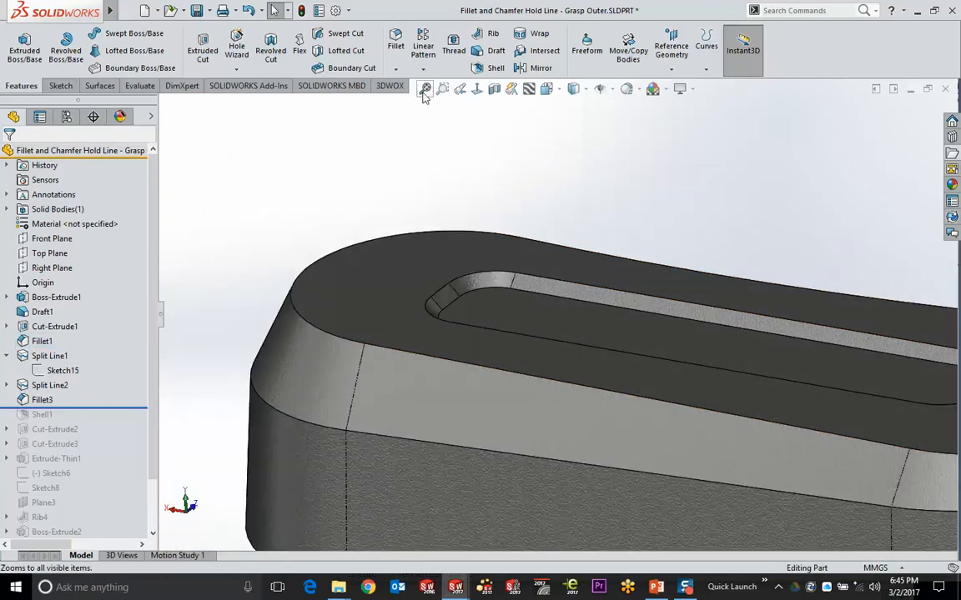
{"action": "left_click", "coordinate": [423, 89]}
{"action": "scroll", "coordinate": [536, 292], "scroll_direction": "down", "scroll_amount": 1}
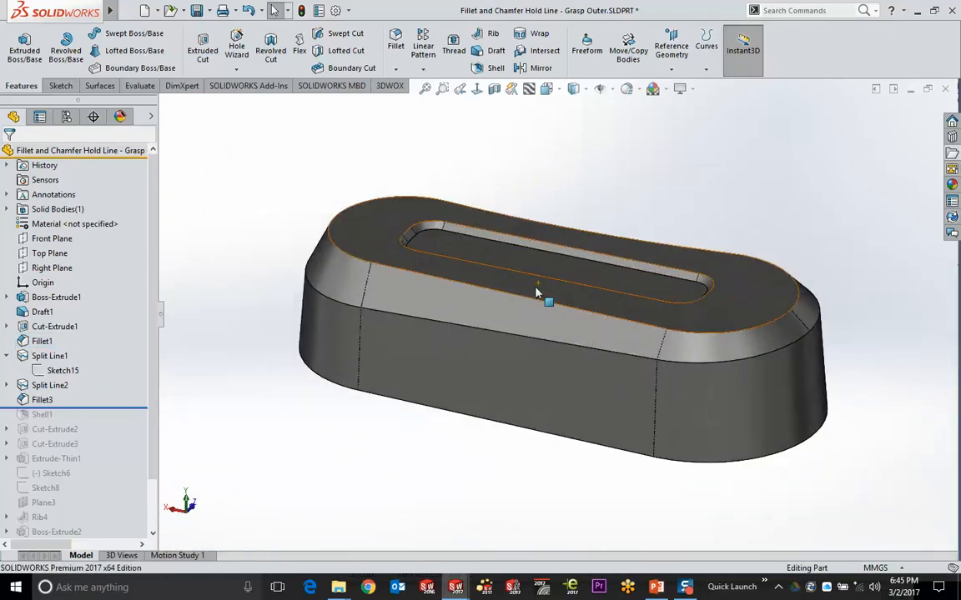
{"action": "scroll", "coordinate": [536, 291], "scroll_direction": "down", "scroll_amount": 1}
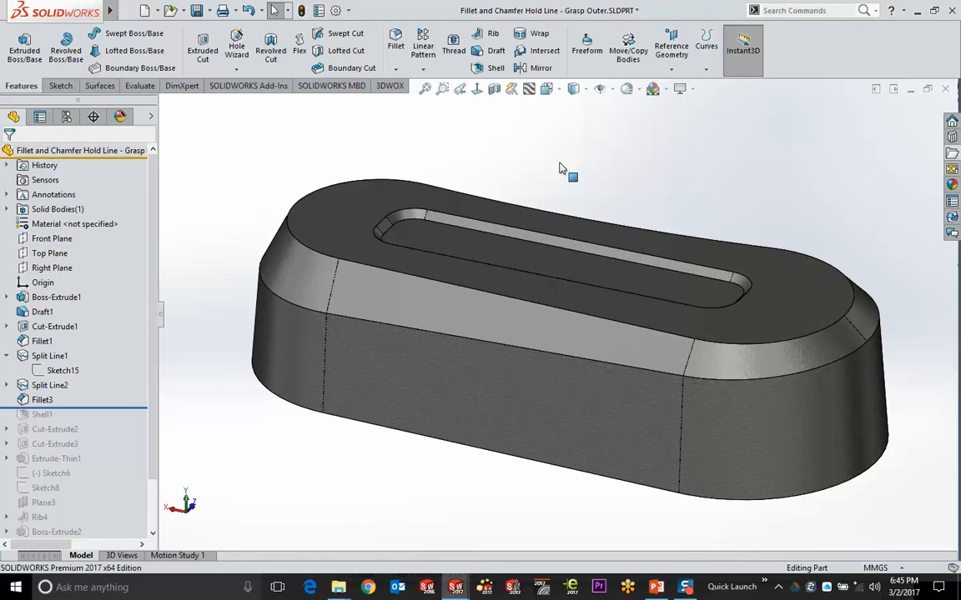
{"action": "left_click", "coordinate": [951, 153]}
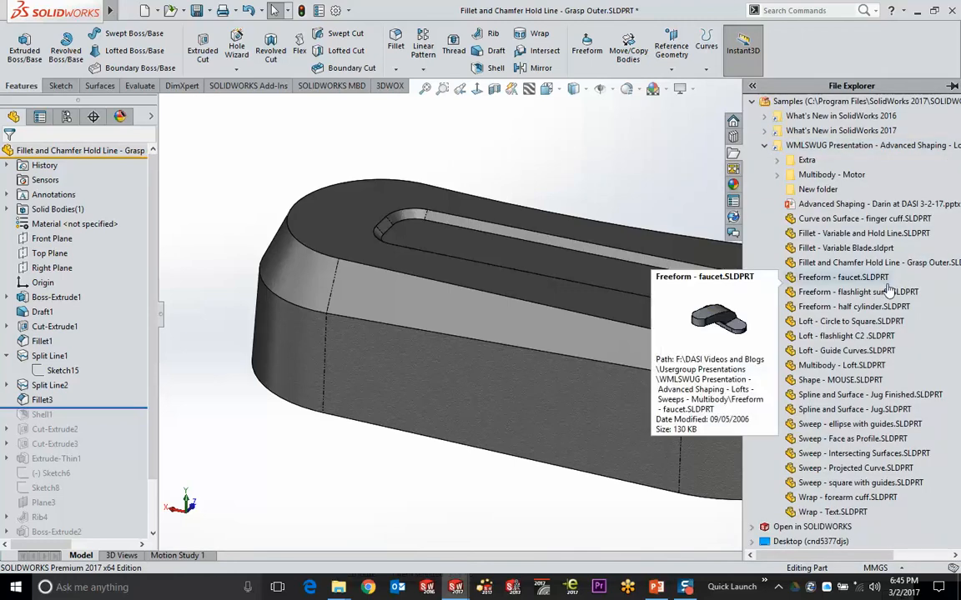
{"action": "left_click", "coordinate": [799, 247]}
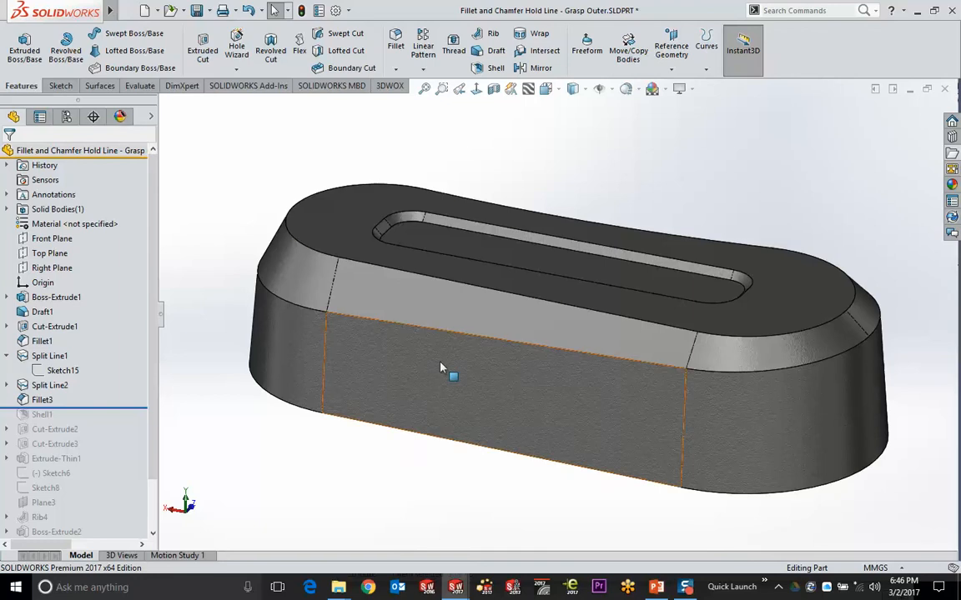
Add a 1mm fillet around the edge of the part's flat bottom face
{"action": "middle_click_drag", "start_coordinate": [446, 371], "coordinate": [532, 356]}
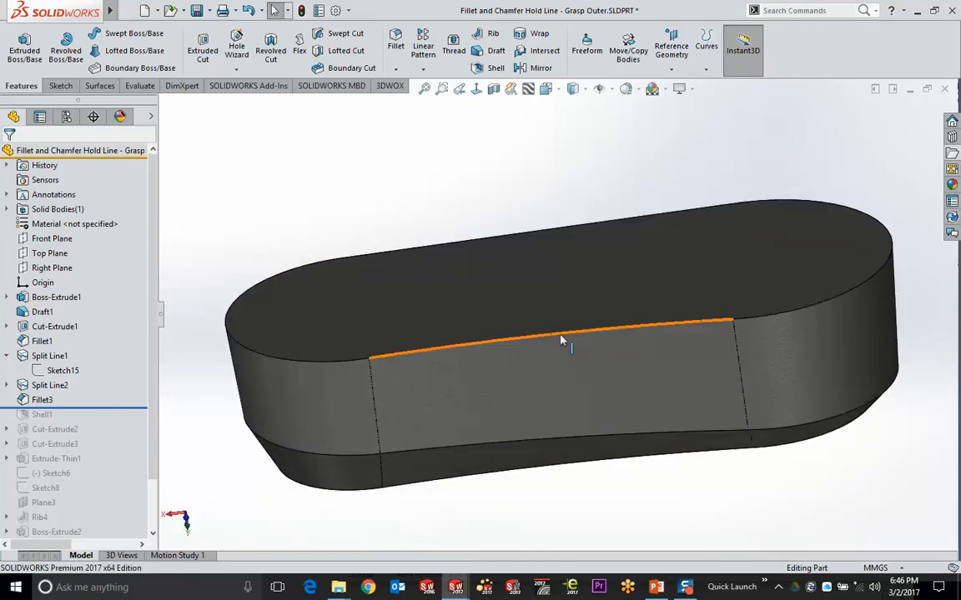
{"action": "left_click", "coordinate": [561, 340]}
{"action": "left_click", "coordinate": [481, 288]}
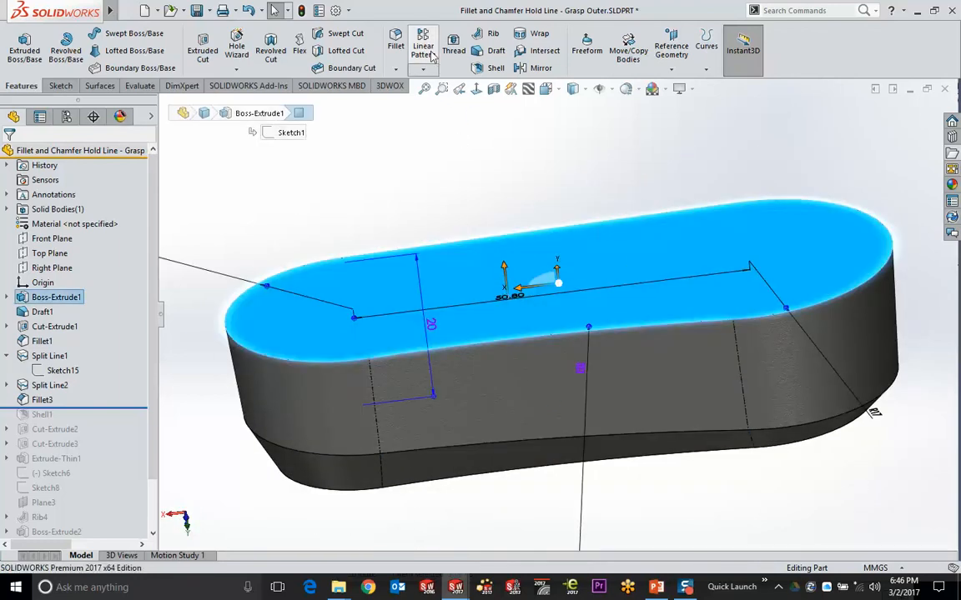
{"action": "left_click", "coordinate": [395, 43]}
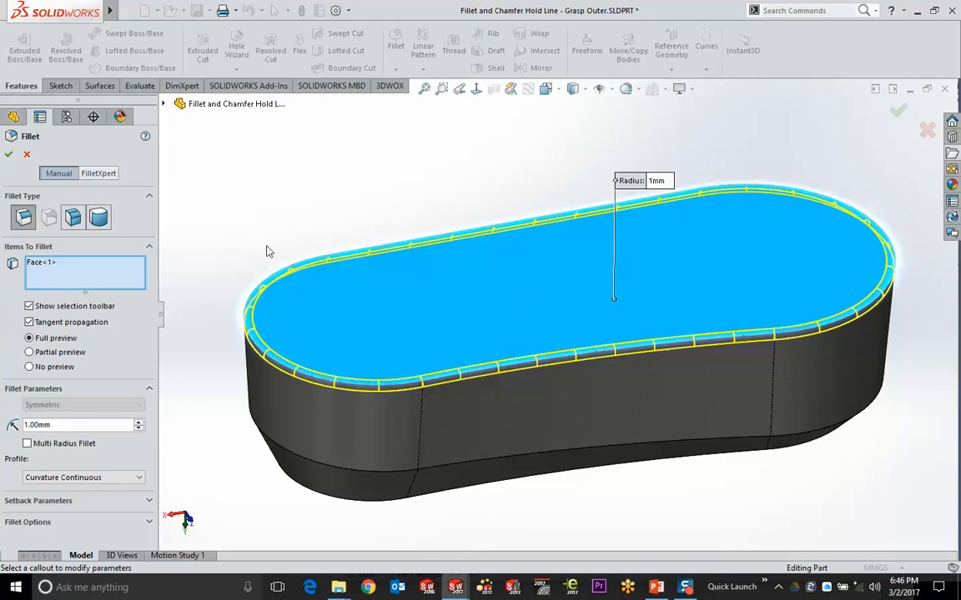
{"action": "middle_click_drag", "start_coordinate": [337, 218], "coordinate": [267, 251]}
{"action": "left_click", "coordinate": [8, 154]}
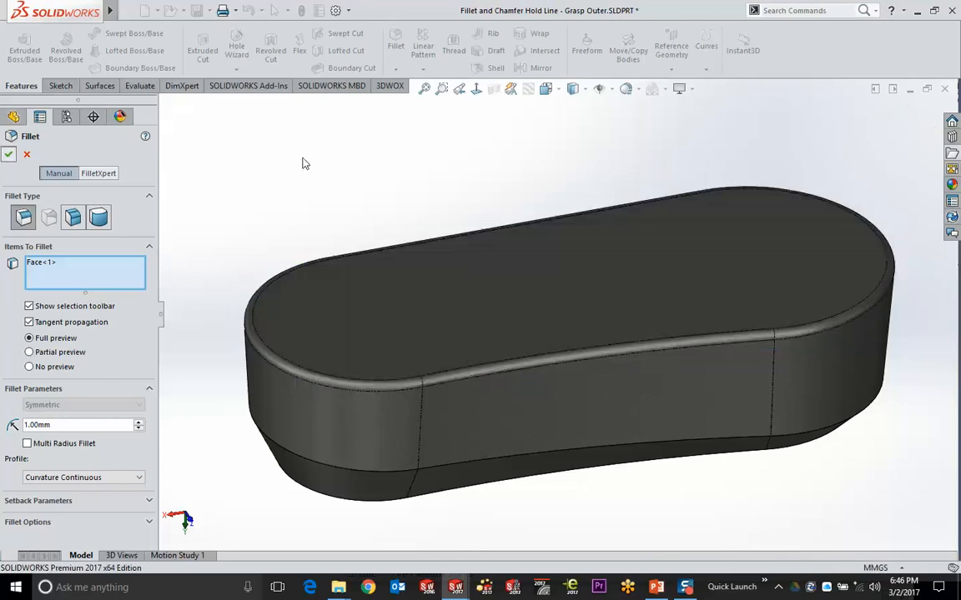
Convert the new 1mm Fillet4 into a chamfer and select it in the tree
{"action": "left_click", "coordinate": [375, 382]}
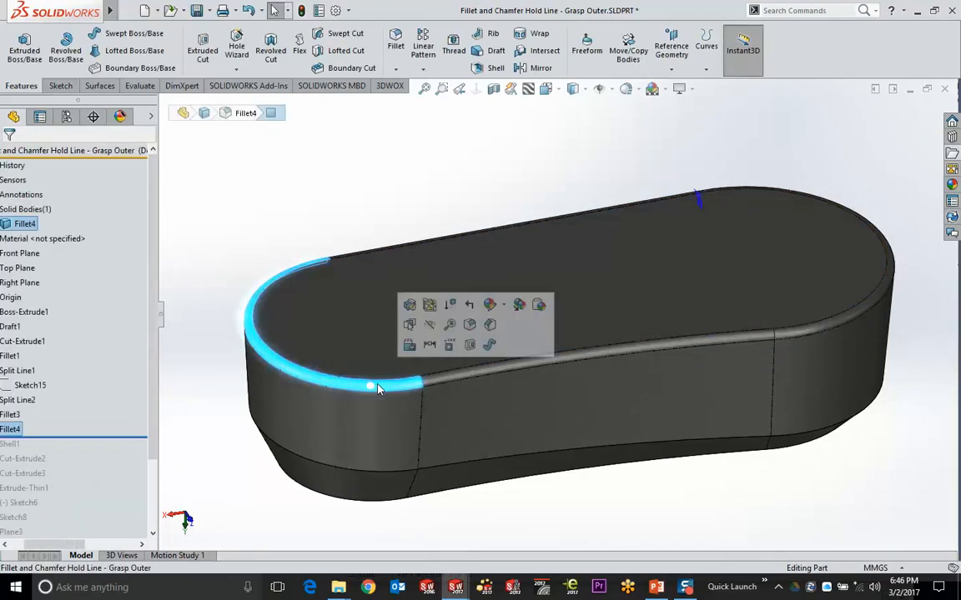
{"action": "left_click", "coordinate": [421, 314]}
{"action": "left_click", "coordinate": [73, 199]}
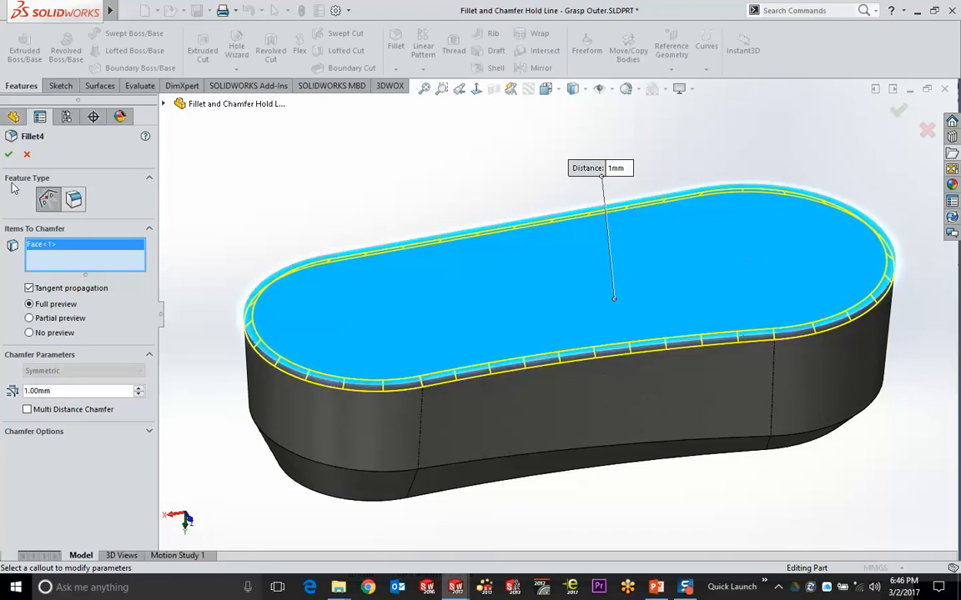
{"action": "left_click", "coordinate": [9, 156]}
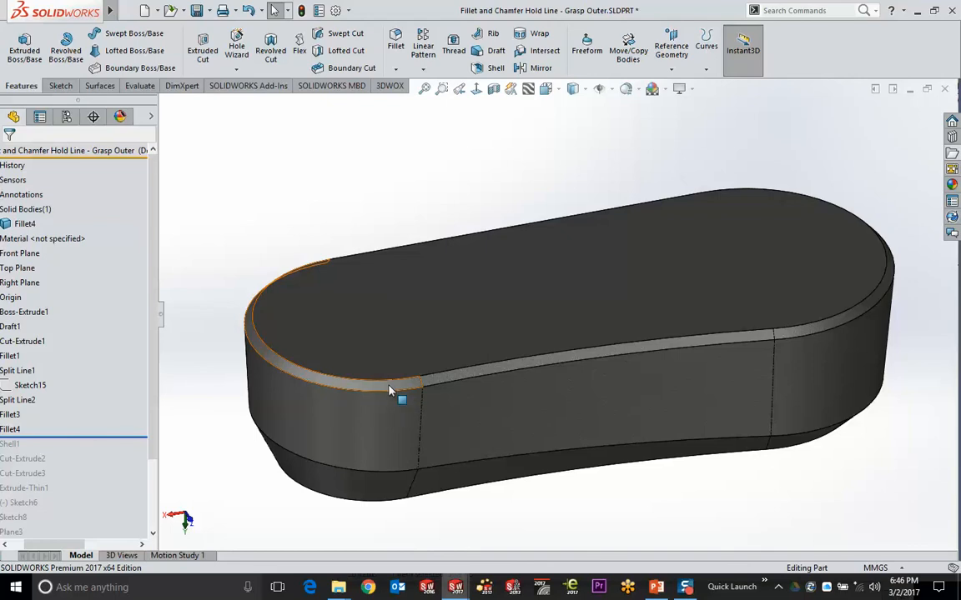
{"action": "scroll", "coordinate": [367, 386], "scroll_direction": "down", "scroll_amount": 4}
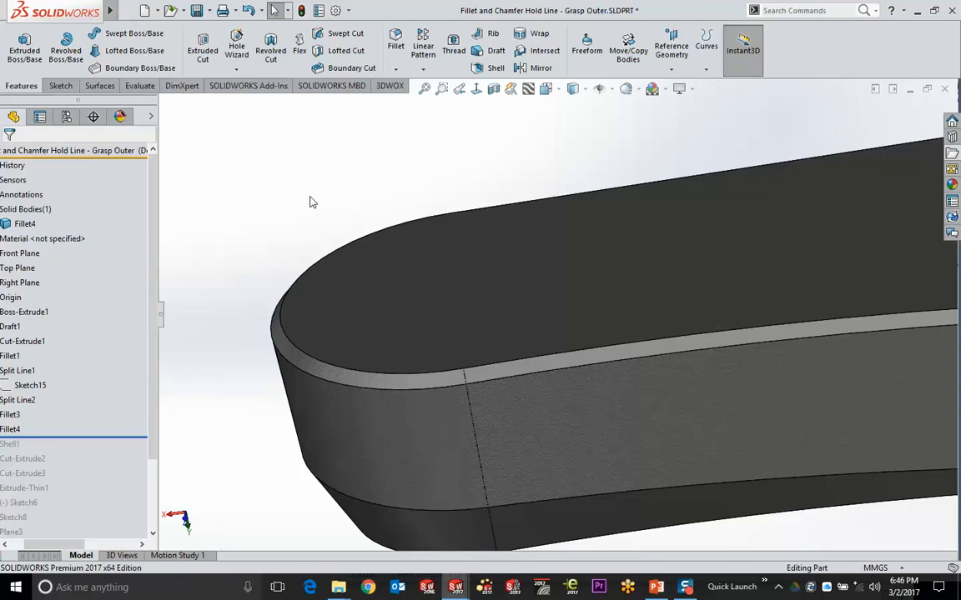
{"action": "left_click", "coordinate": [425, 90]}
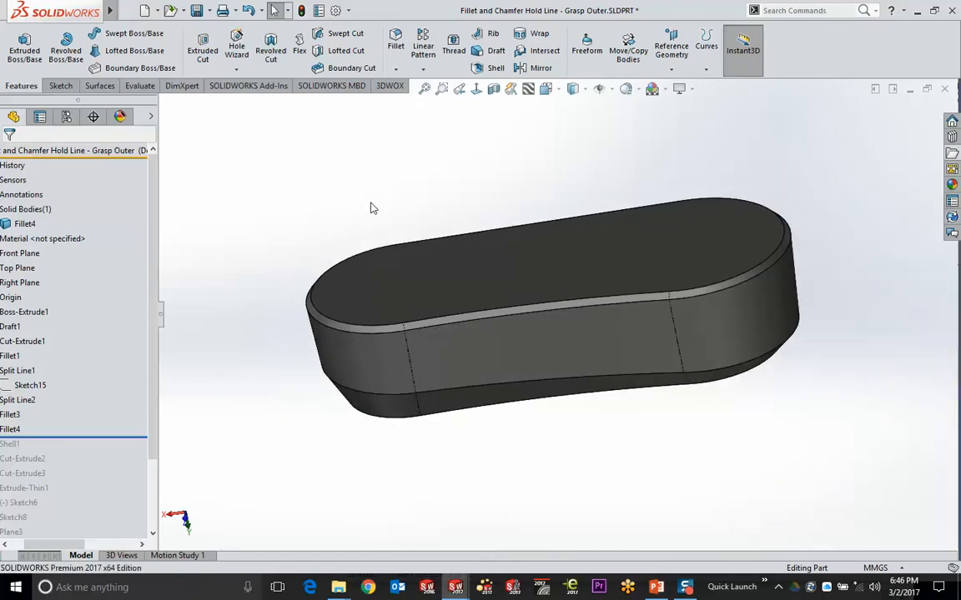
{"action": "middle_click_drag", "start_coordinate": [359, 216], "coordinate": [394, 212]}
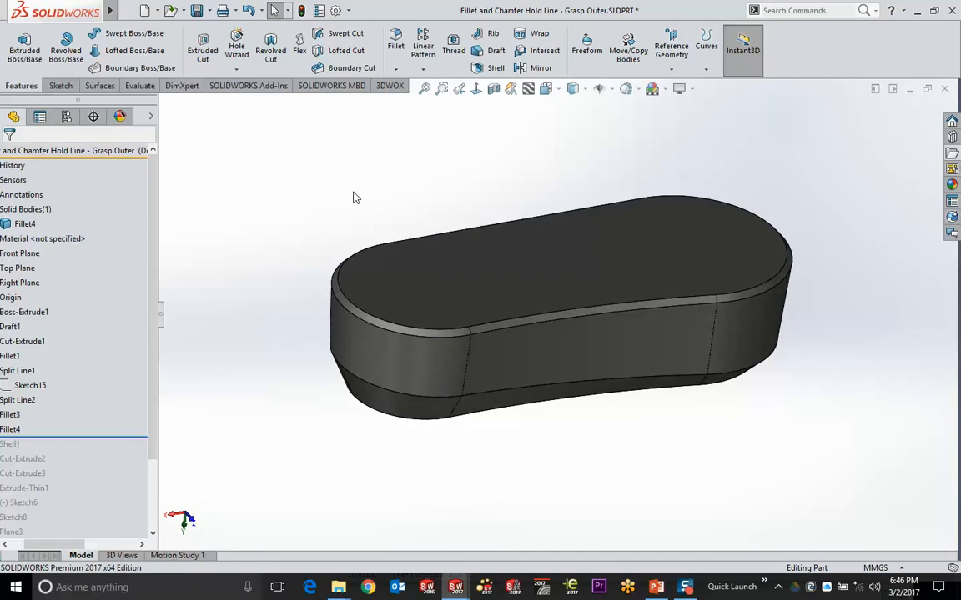
{"action": "left_click", "coordinate": [11, 430]}
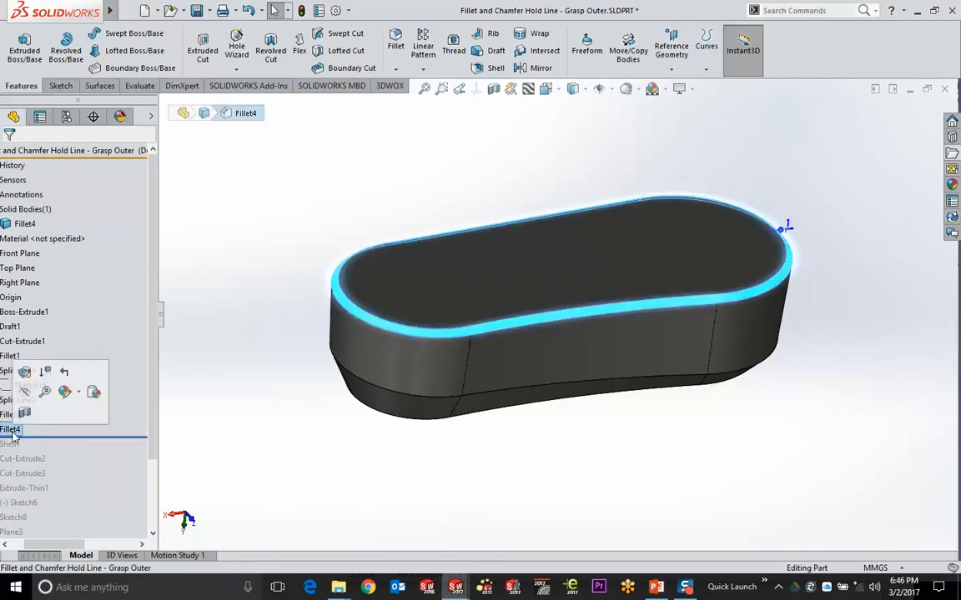
Delete Fillet4 and add a 1mm by 45deg chamfer to the top face
{"action": "key", "text": "Delete"}
{"action": "key", "text": "Return"}
{"action": "left_click", "coordinate": [509, 250]}
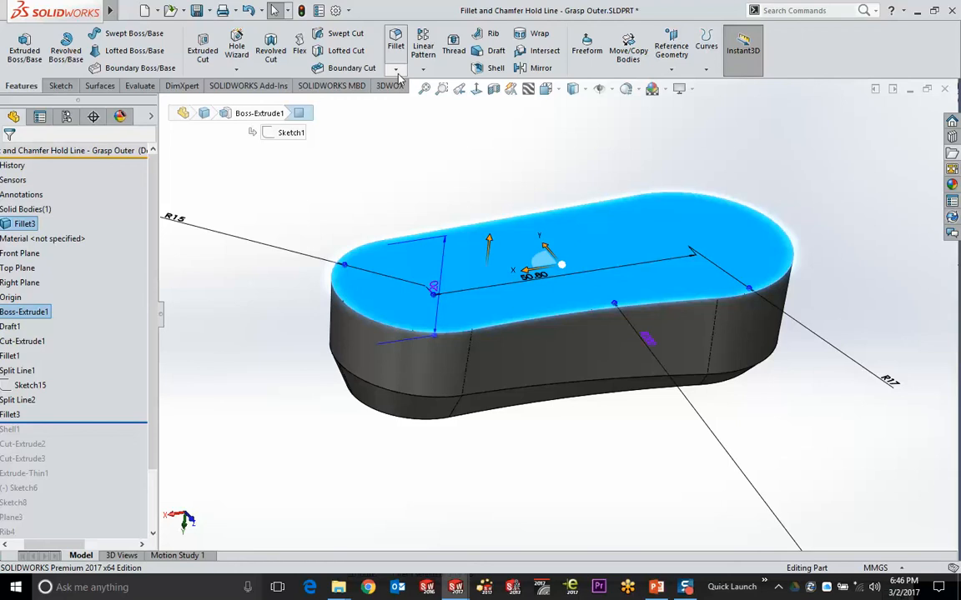
{"action": "left_click", "coordinate": [397, 70]}
{"action": "left_click", "coordinate": [414, 98]}
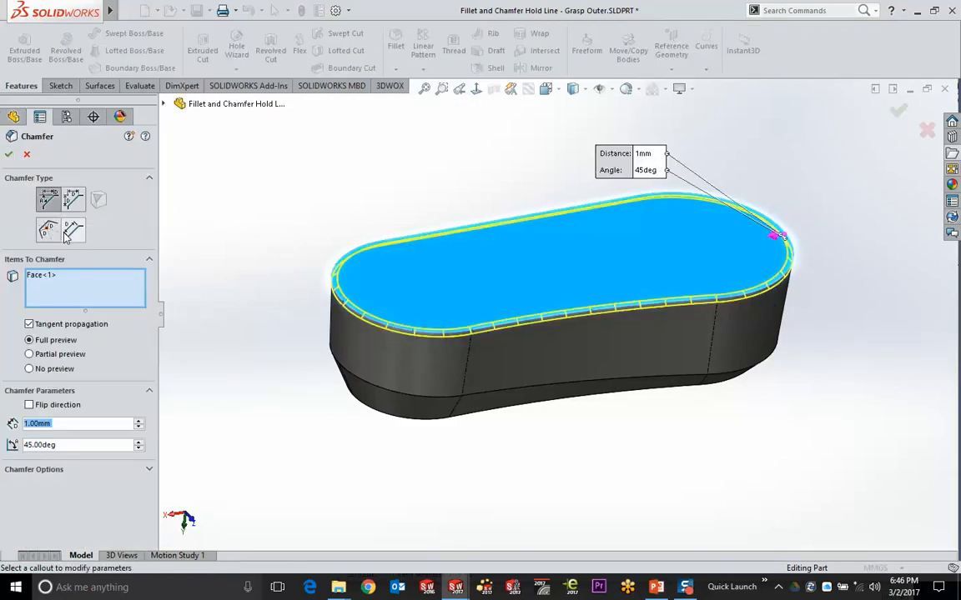
{"action": "left_click", "coordinate": [9, 155]}
Review Chamfer1's settings unchanged, then fit the part and orbit to check the bevel
{"action": "scroll", "coordinate": [375, 299], "scroll_direction": "down", "scroll_amount": 5}
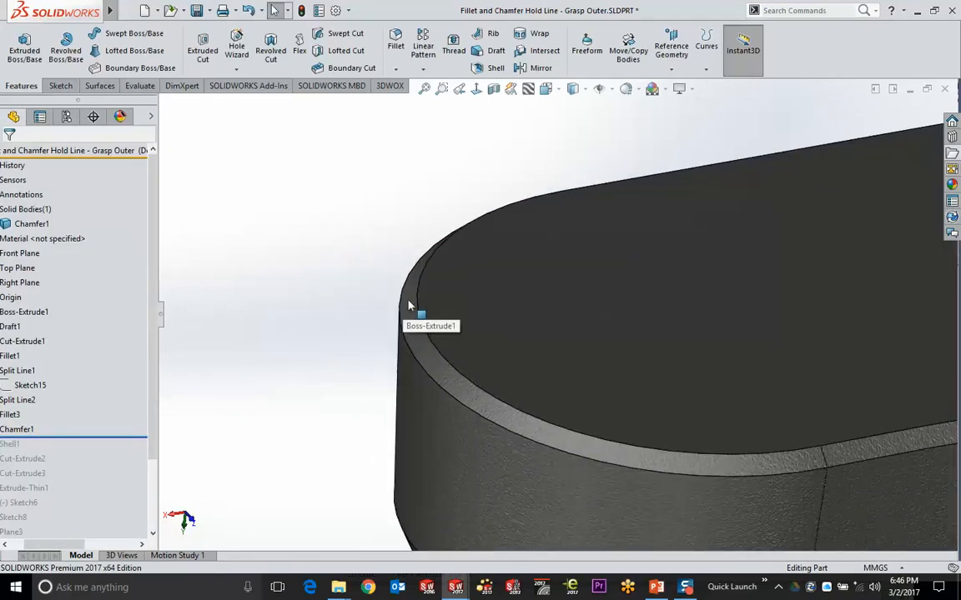
{"action": "left_click", "coordinate": [407, 310]}
{"action": "left_click", "coordinate": [444, 217]}
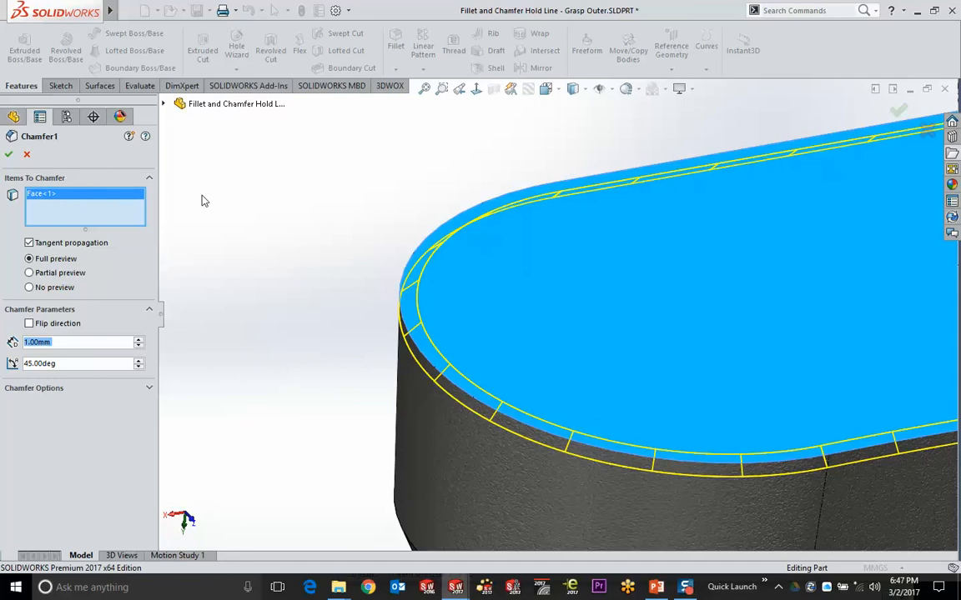
{"action": "left_click", "coordinate": [8, 154]}
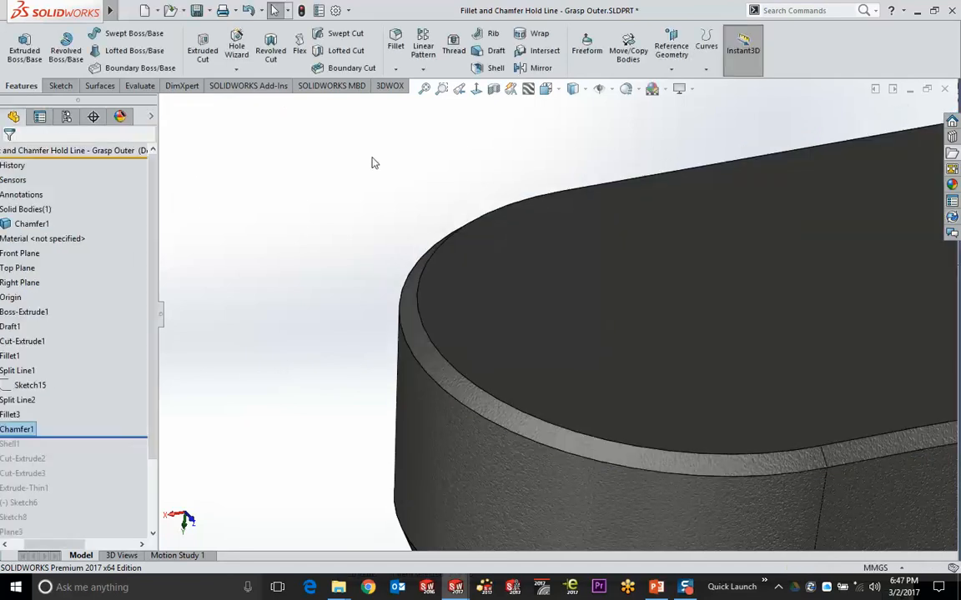
{"action": "left_click", "coordinate": [424, 88]}
{"action": "middle_click_drag", "start_coordinate": [403, 401], "coordinate": [467, 523]}
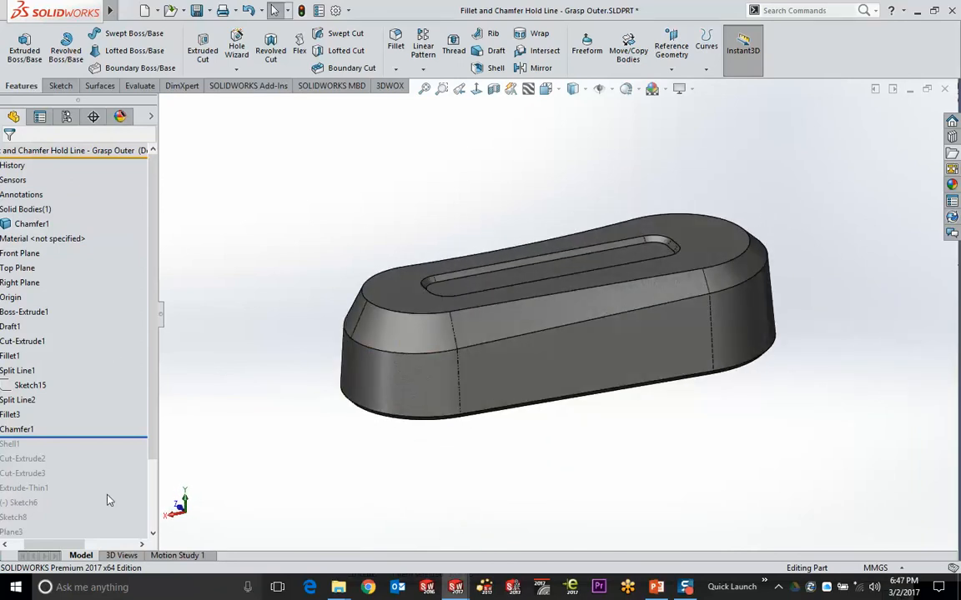
Orbit the grasp part to a flatter view, then bring up the Open Documents switcher with Ctrl+Tab
{"action": "scroll", "coordinate": [96, 446], "scroll_direction": "left", "scroll_amount": 2}
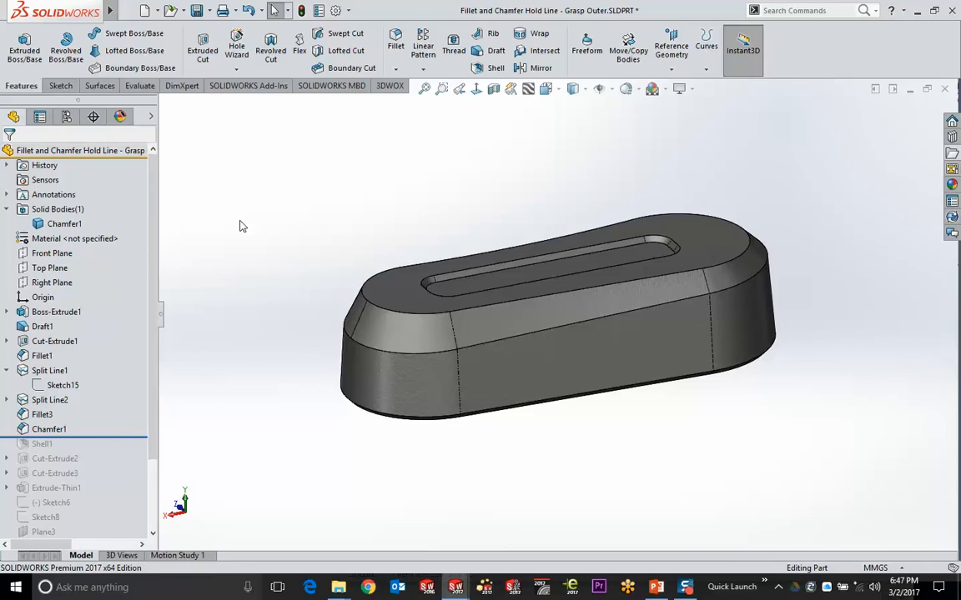
{"action": "mouse_move", "coordinate": [245, 224]}
{"action": "middle_mouse_down"}
{"action": "mouse_move", "coordinate": [222, 210]}
{"action": "mouse_move", "coordinate": [221, 280]}
{"action": "mouse_move", "coordinate": [229, 283]}
{"action": "mouse_move", "coordinate": [233, 241]}
{"action": "middle_mouse_up"}
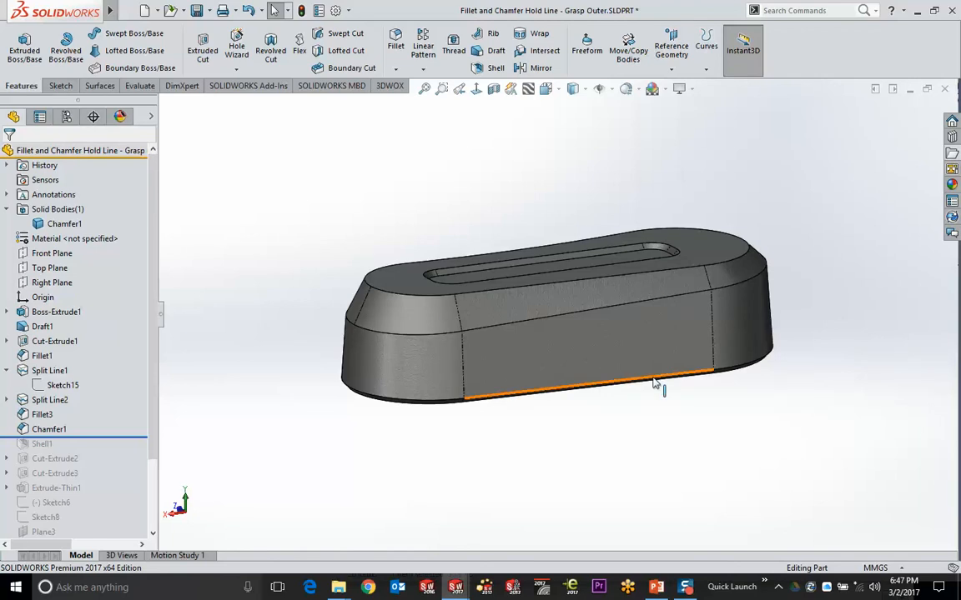
{"action": "middle_click_drag", "start_coordinate": [623, 367], "coordinate": [311, 165]}
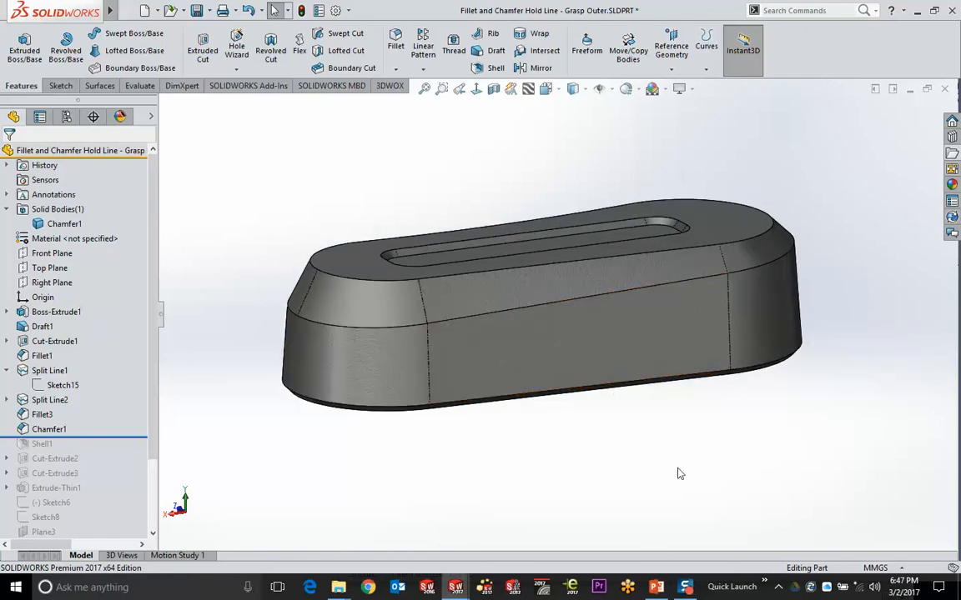
{"action": "key", "text": "ctrl+Tab"}
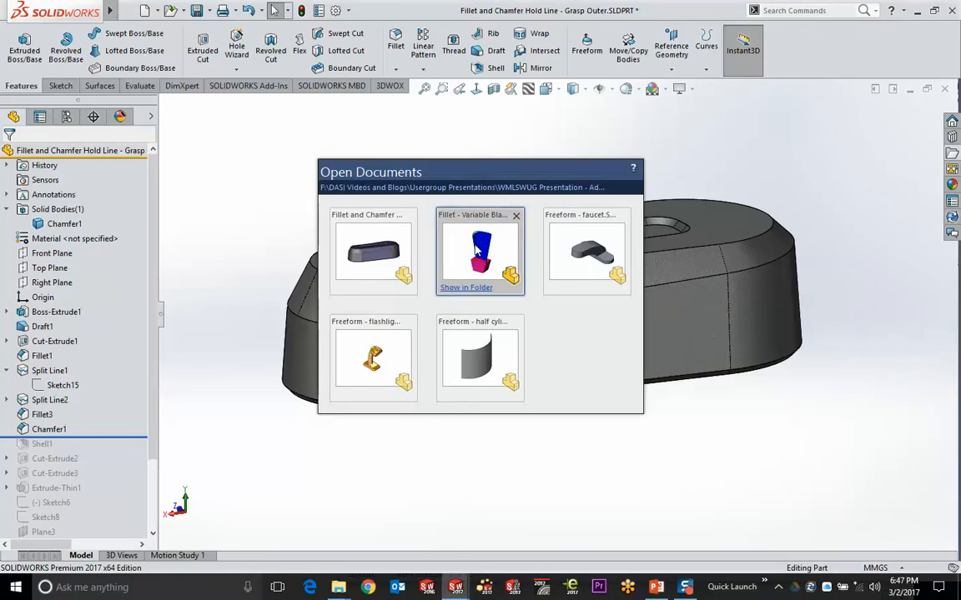
Switch to the Fillet - Variable Blade part and zoom in around its tip
{"action": "left_click", "coordinate": [433, 207]}
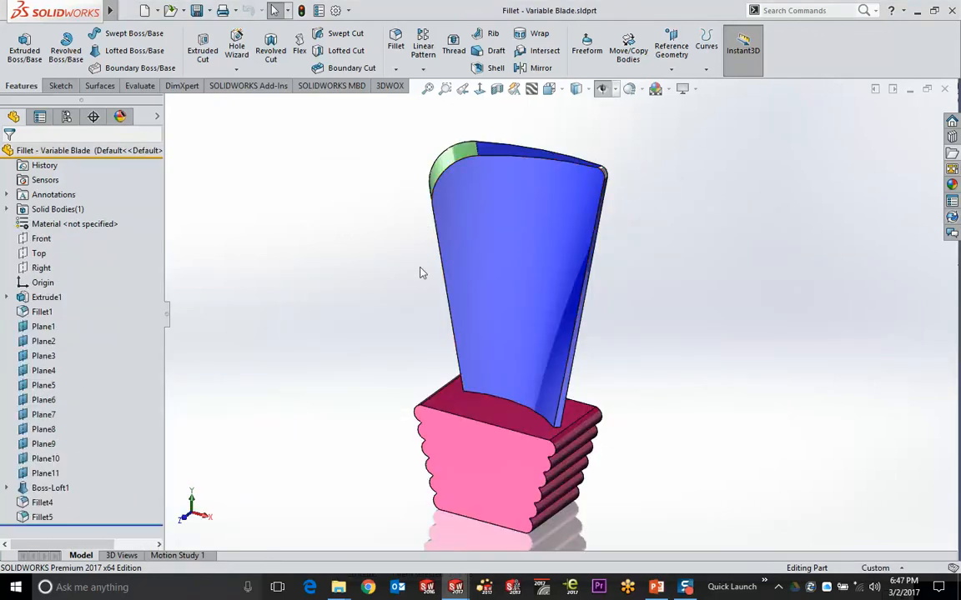
{"action": "middle_click_drag", "start_coordinate": [421, 272], "coordinate": [450, 333]}
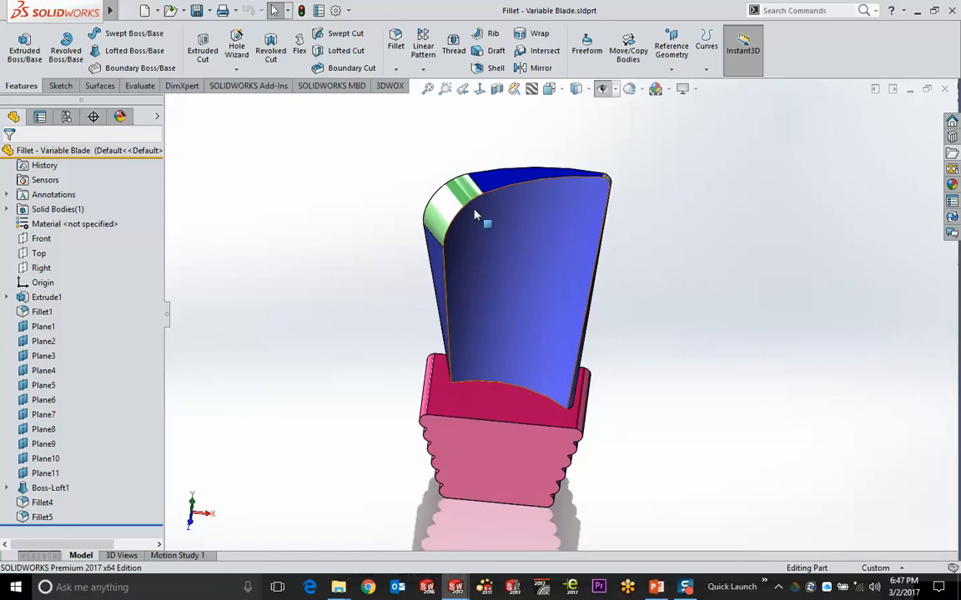
{"action": "scroll", "coordinate": [488, 225], "scroll_direction": "down", "scroll_amount": 3}
{"action": "middle_click_drag", "start_coordinate": [492, 234], "coordinate": [356, 146]}
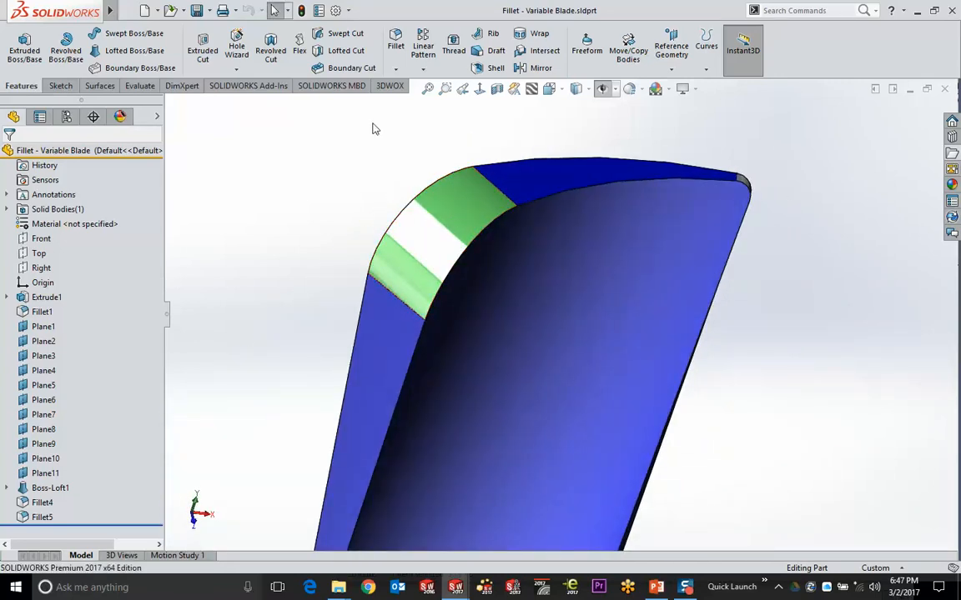
Start a Full Round Fillet with the large blade face as side 1 and the green tip as center
{"action": "left_click", "coordinate": [395, 42]}
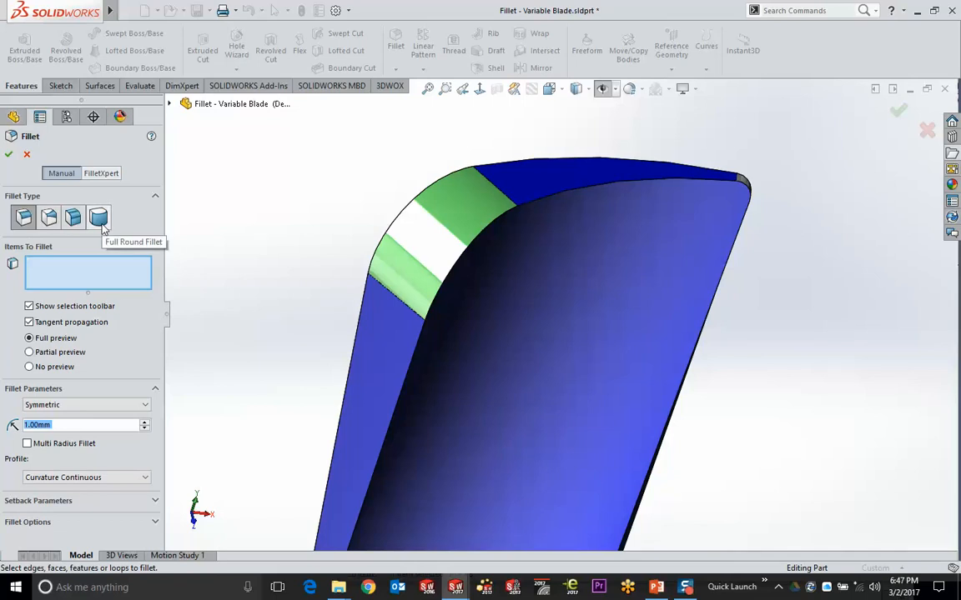
{"action": "left_click", "coordinate": [102, 225]}
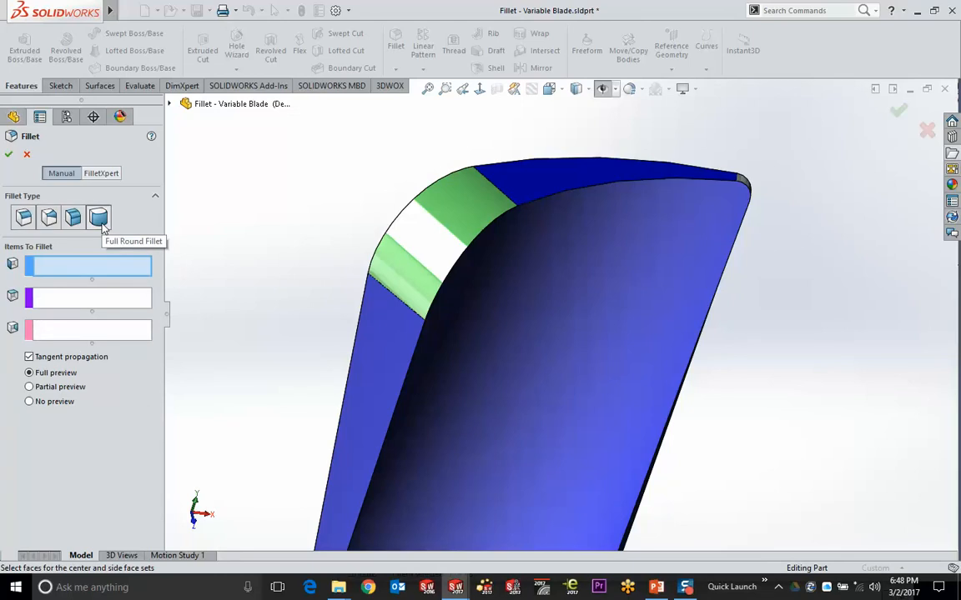
{"action": "left_click", "coordinate": [508, 294]}
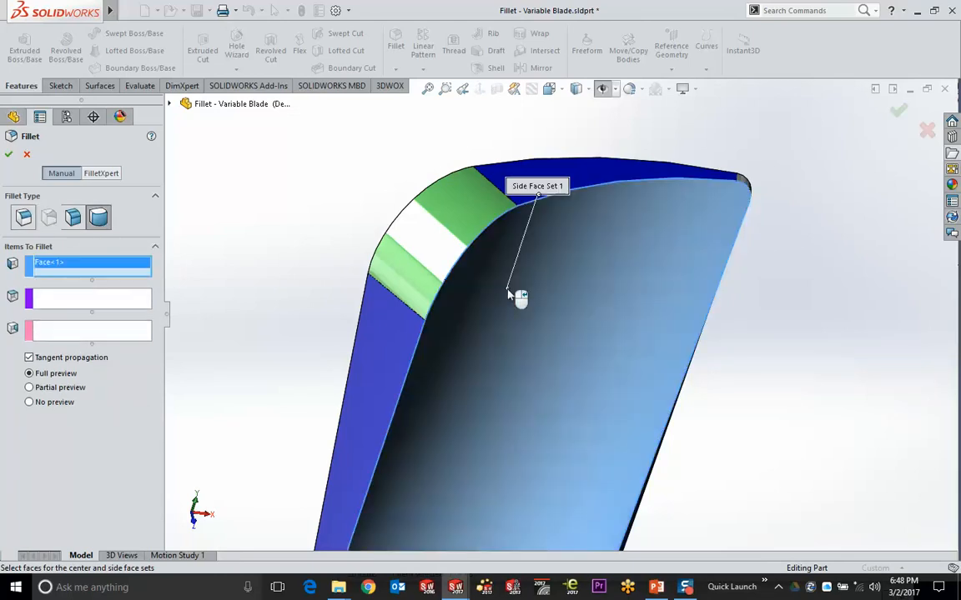
{"action": "left_click", "coordinate": [100, 299]}
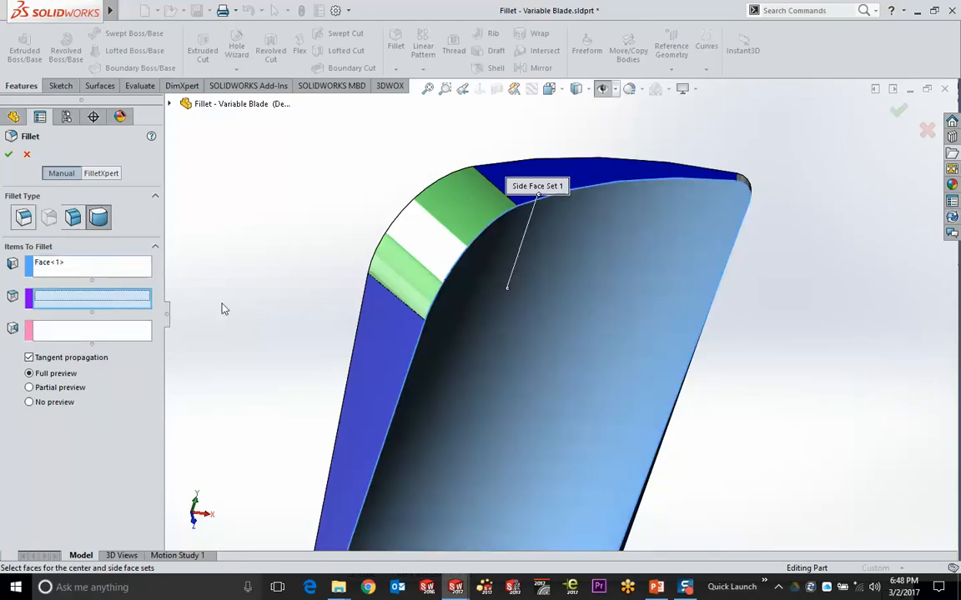
{"action": "left_click", "coordinate": [447, 238]}
Pick the opposite blade face as side 2 and move the face labels clear of the preview
{"action": "middle_click_drag", "start_coordinate": [246, 227], "coordinate": [423, 283]}
{"action": "left_click", "coordinate": [423, 284]}
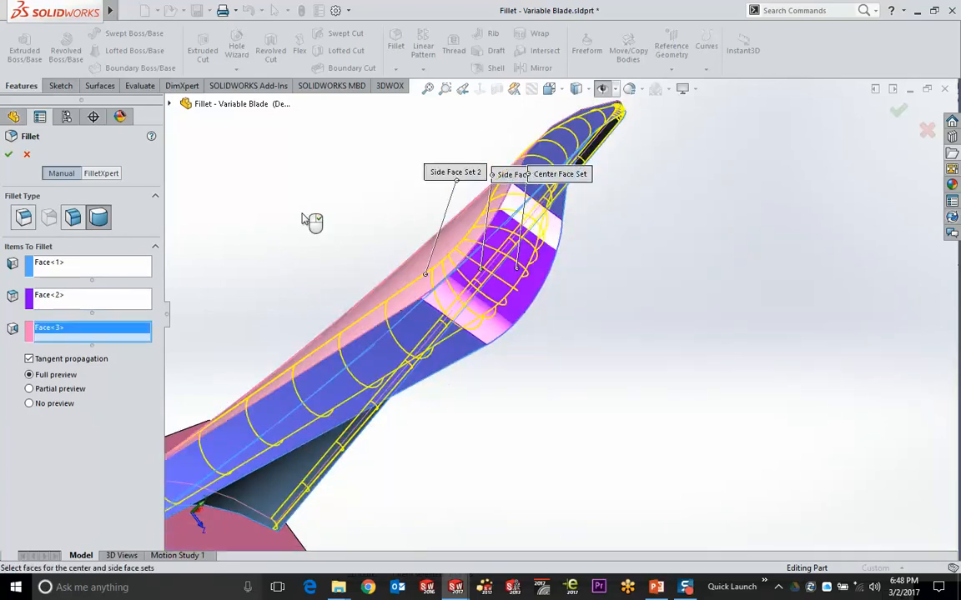
{"action": "middle_click_drag", "start_coordinate": [450, 302], "coordinate": [455, 219]}
{"action": "left_click_drag", "start_coordinate": [567, 148], "coordinate": [425, 149]}
{"action": "left_click_drag", "start_coordinate": [538, 121], "coordinate": [460, 122]}
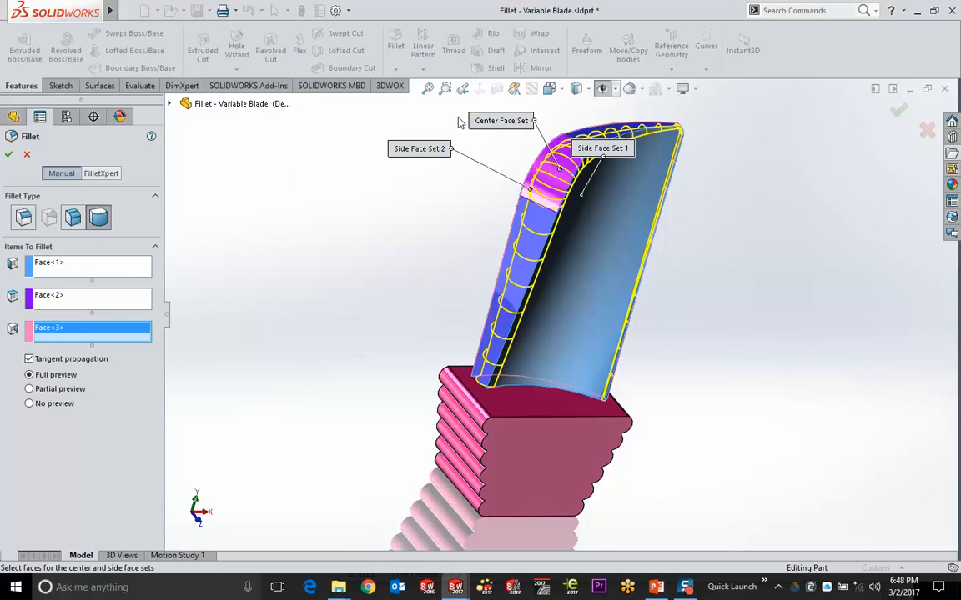
{"action": "left_click_drag", "start_coordinate": [602, 148], "coordinate": [740, 172]}
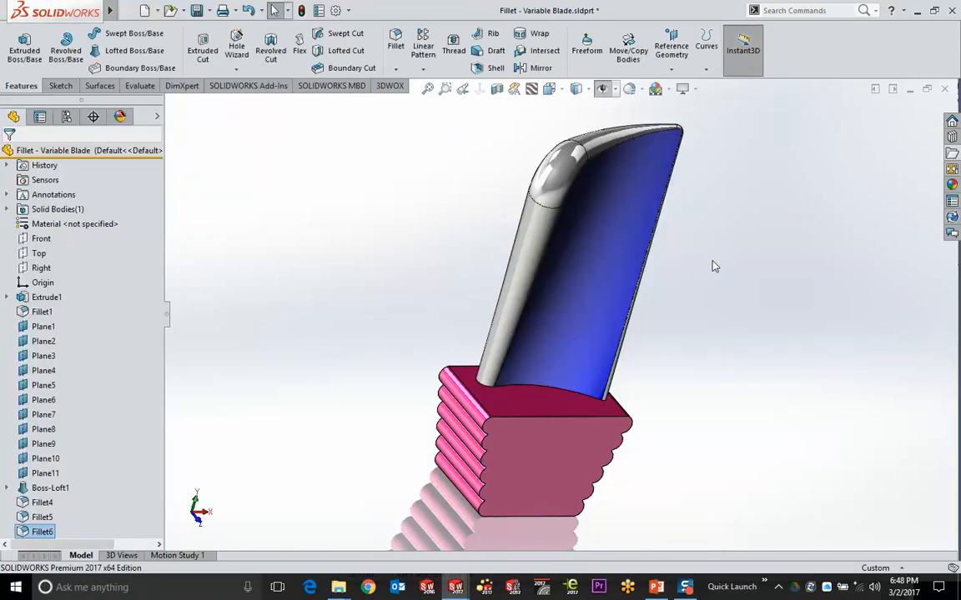
Inspect the rounded blade tip and the pink root block, then begin a new fillet there
{"action": "middle_click_drag", "start_coordinate": [714, 266], "coordinate": [526, 265]}
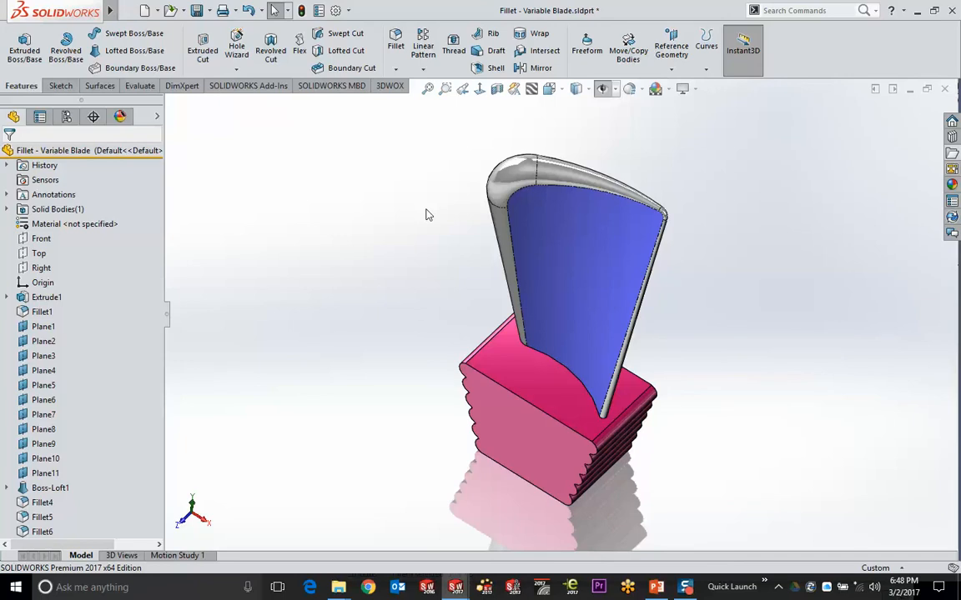
{"action": "scroll", "coordinate": [567, 192], "scroll_direction": "down", "scroll_amount": 6}
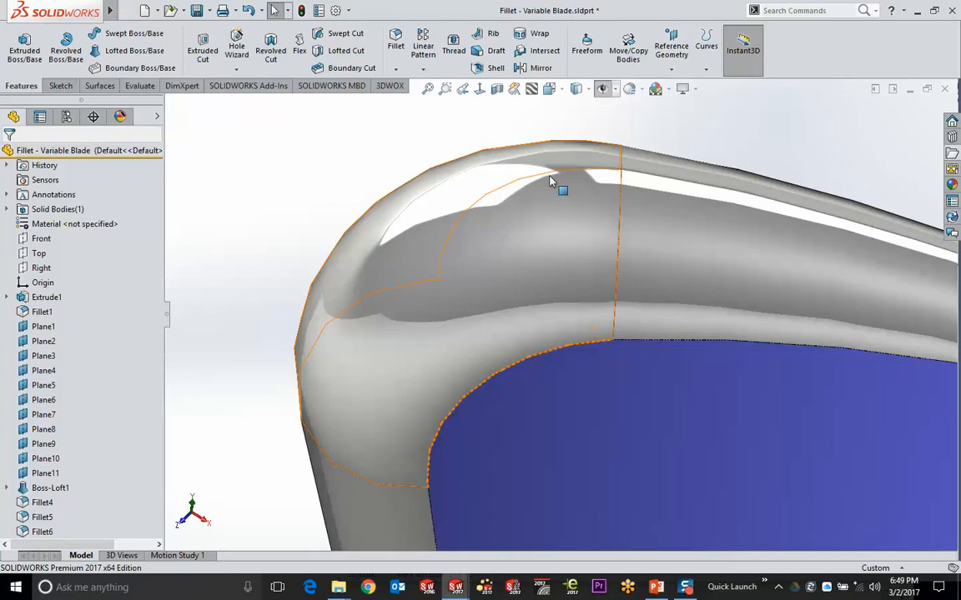
{"action": "scroll", "coordinate": [616, 252], "scroll_direction": "up", "scroll_amount": 5}
{"action": "middle_click_drag", "start_coordinate": [695, 266], "coordinate": [616, 283]}
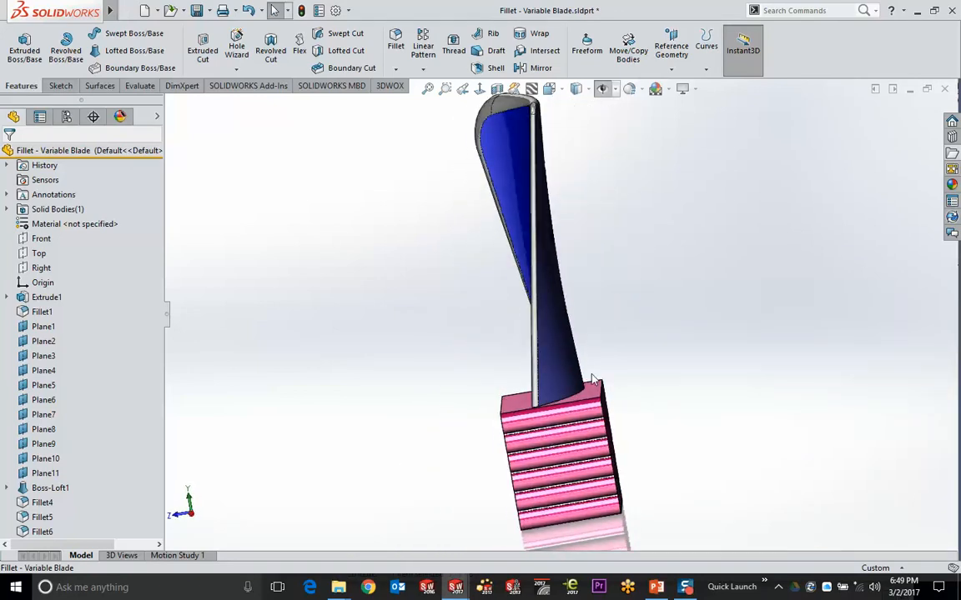
{"action": "middle_click_drag", "start_coordinate": [503, 423], "coordinate": [540, 423]}
{"action": "scroll", "coordinate": [541, 424], "scroll_direction": "down", "scroll_amount": 5}
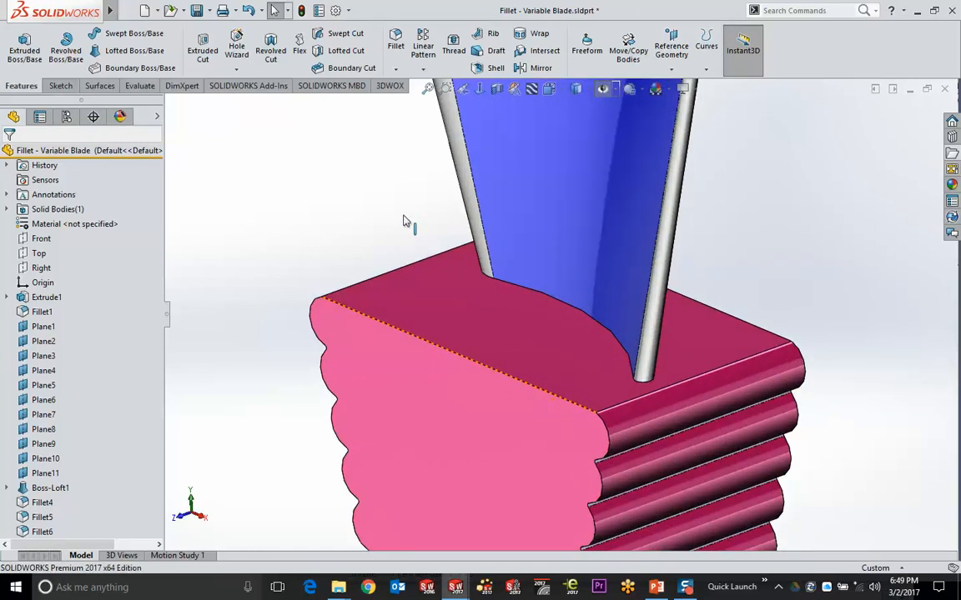
{"action": "left_click", "coordinate": [396, 47]}
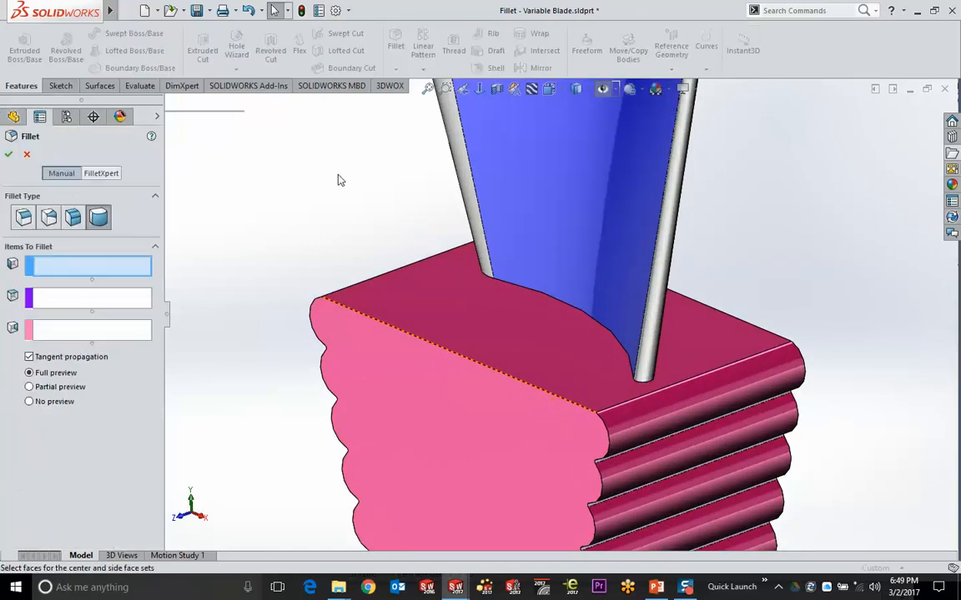
Switch the fillet to variable size and select the first curved blade-root edge
{"action": "left_click", "coordinate": [49, 218]}
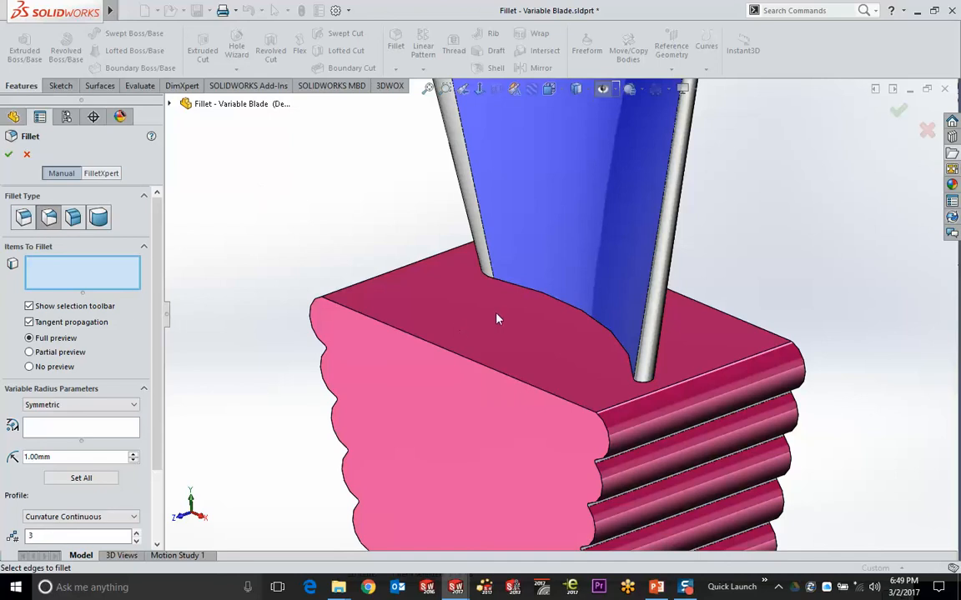
{"action": "left_click", "coordinate": [521, 290]}
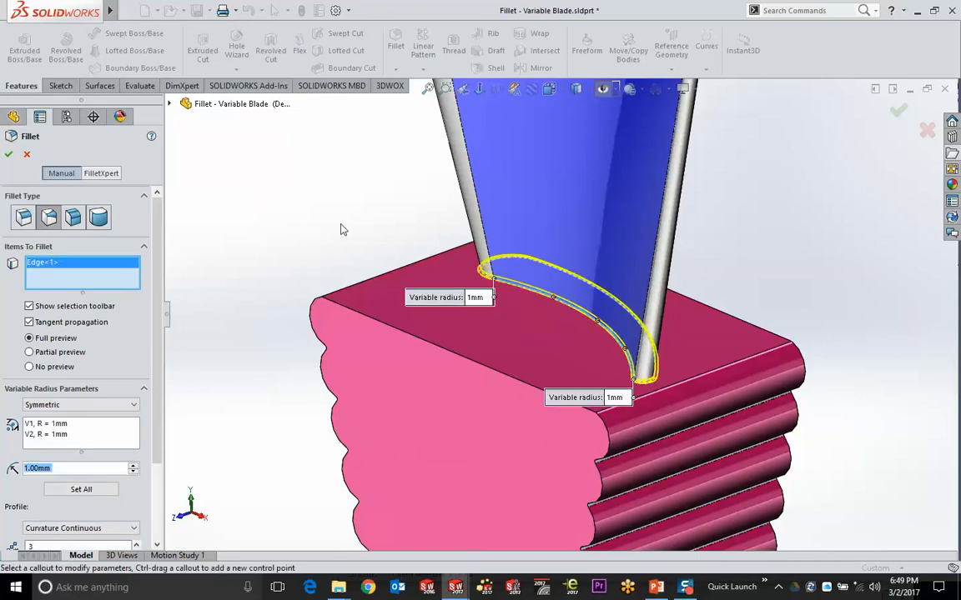
{"action": "scroll", "coordinate": [342, 229], "scroll_direction": "down", "scroll_amount": 2}
{"action": "left_click_drag", "start_coordinate": [414, 296], "coordinate": [312, 250]}
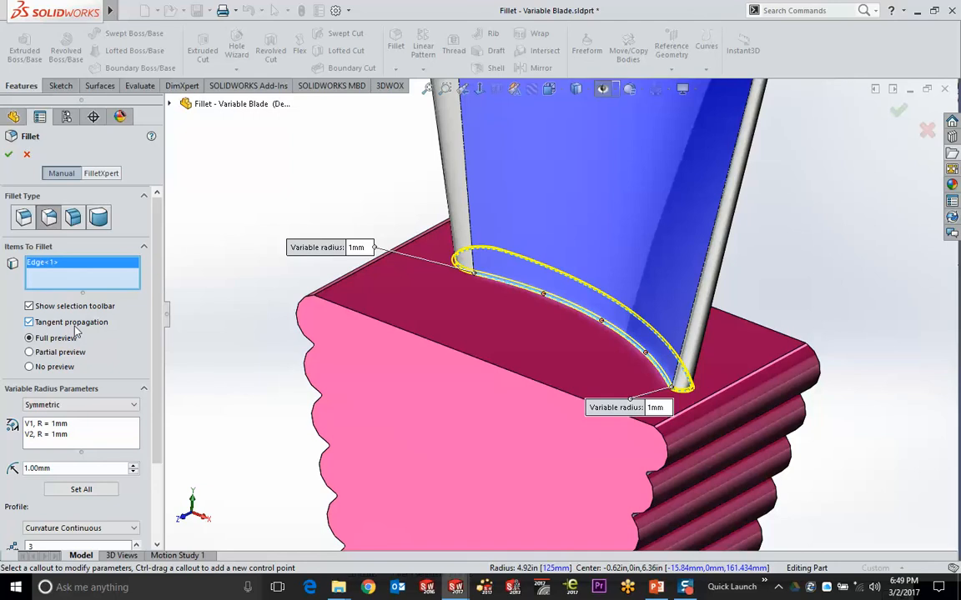
{"action": "left_click_drag", "start_coordinate": [288, 247], "coordinate": [256, 194]}
{"action": "left_click_drag", "start_coordinate": [638, 410], "coordinate": [831, 307]}
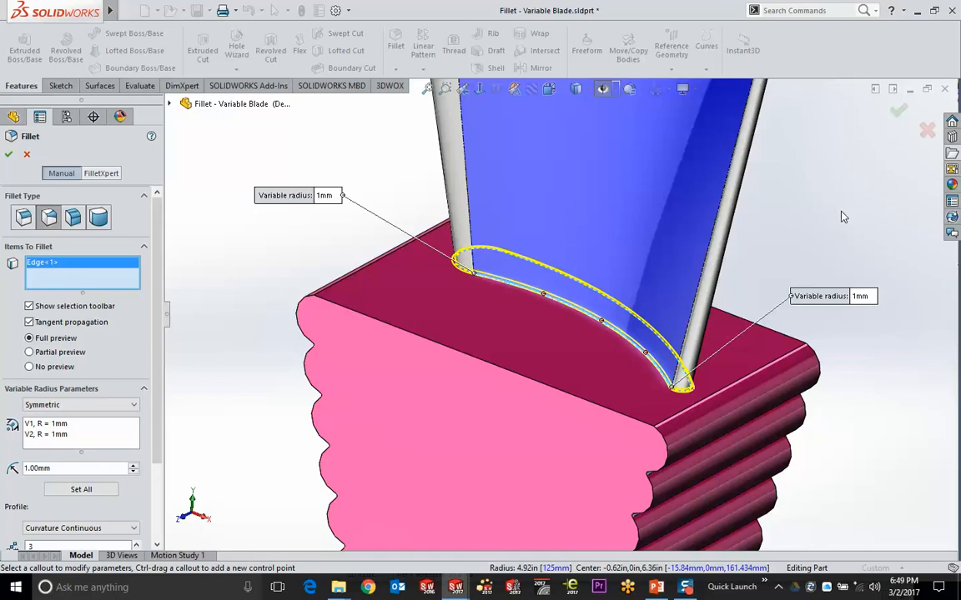
Add a control point at 15% along the first root edge, then include the next blade-root edge
{"action": "left_click", "coordinate": [544, 297]}
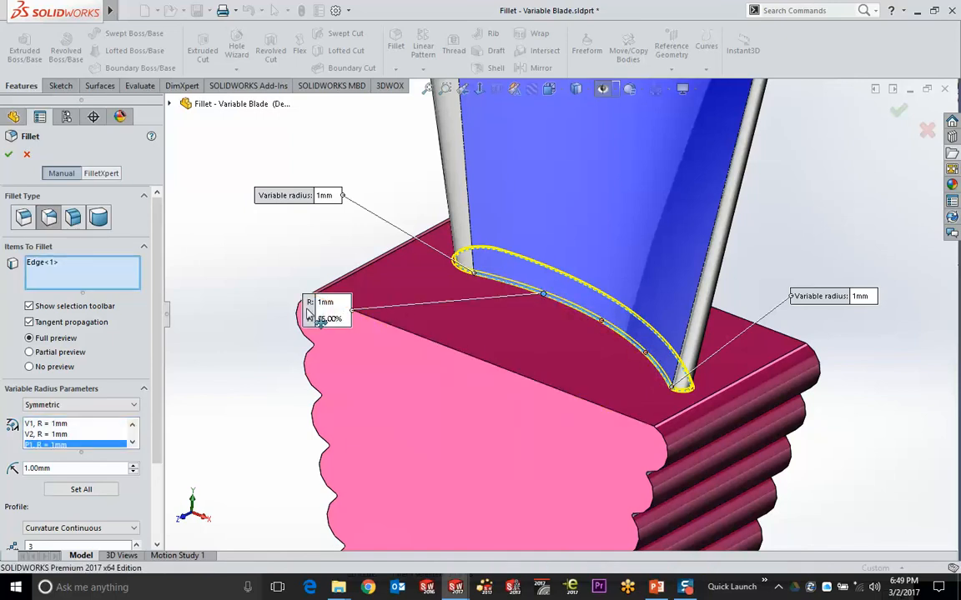
{"action": "left_click_drag", "start_coordinate": [308, 313], "coordinate": [303, 232]}
{"action": "left_click_drag", "start_coordinate": [544, 294], "coordinate": [519, 288]}
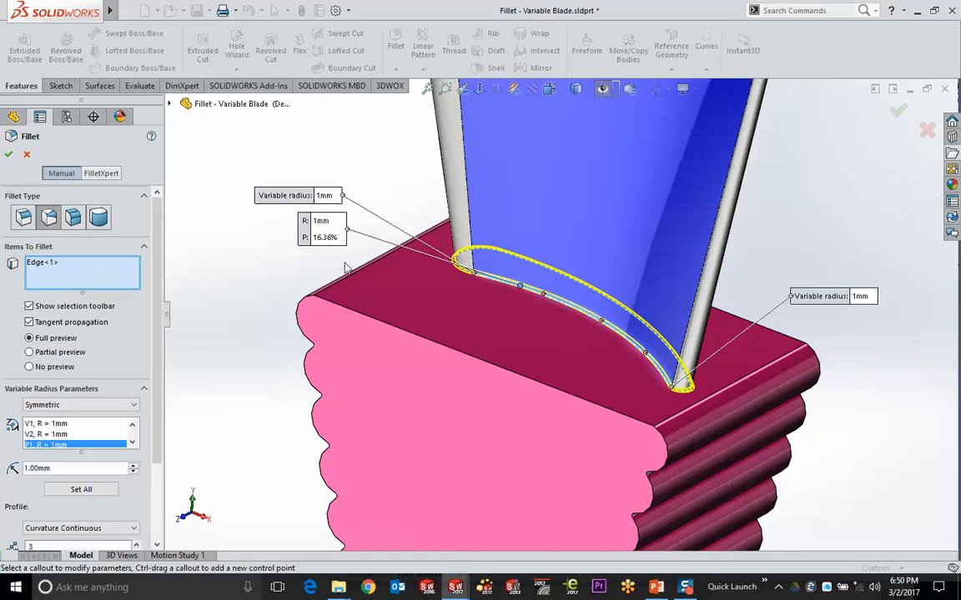
{"action": "left_click", "coordinate": [324, 237]}
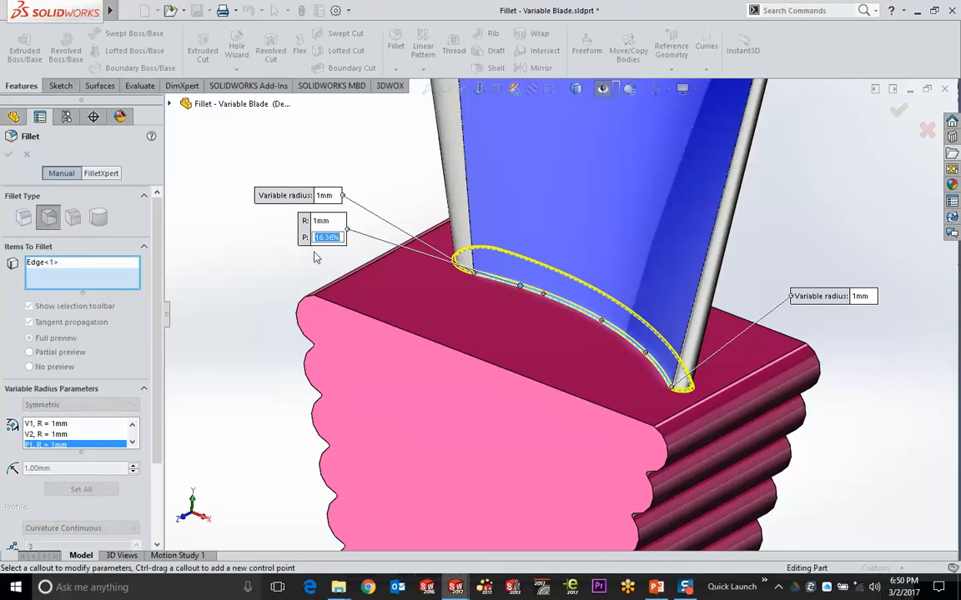
{"action": "type", "text": "15"}
{"action": "key", "text": "Return"}
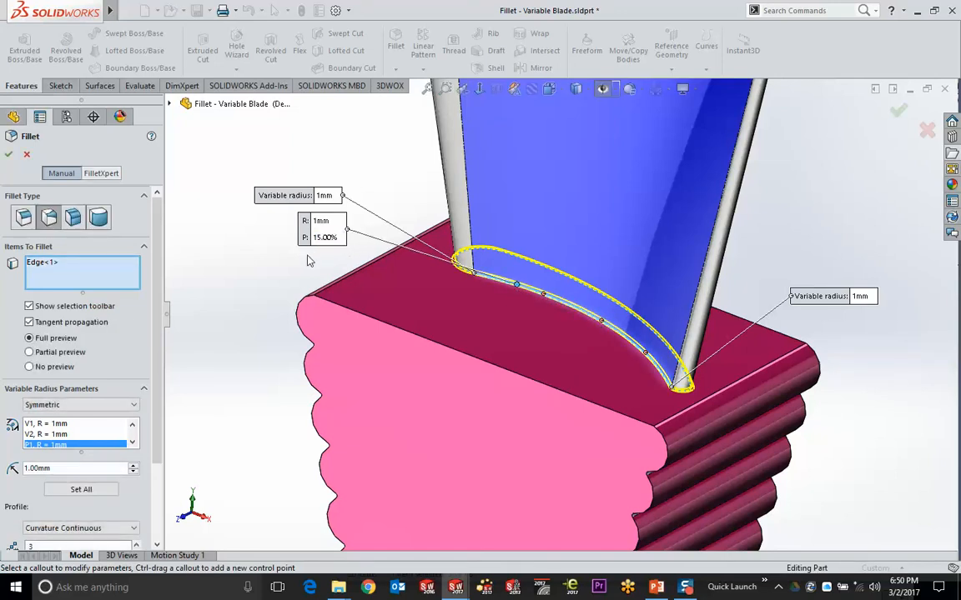
{"action": "left_click_drag", "start_coordinate": [308, 232], "coordinate": [236, 282]}
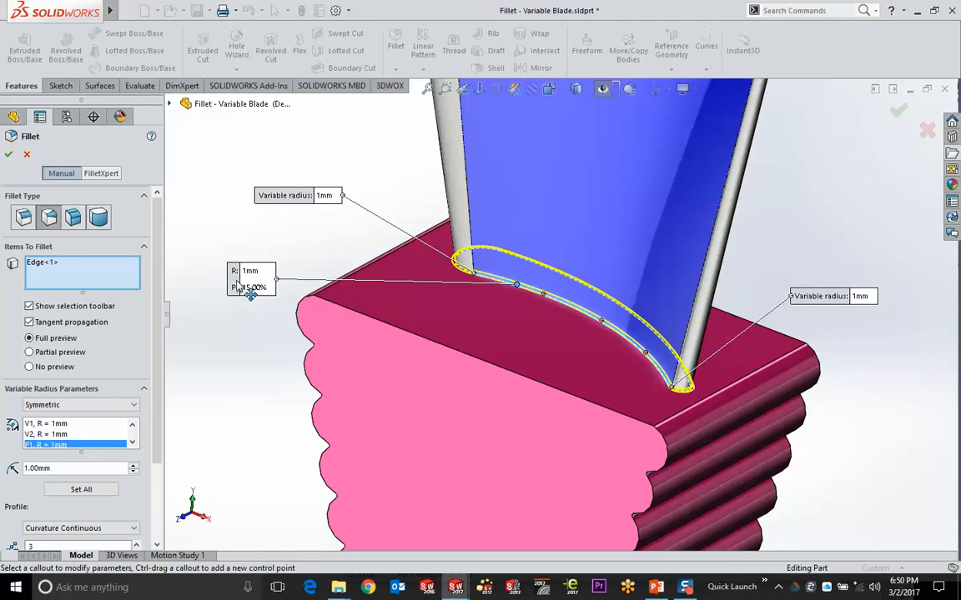
{"action": "left_click", "coordinate": [461, 278]}
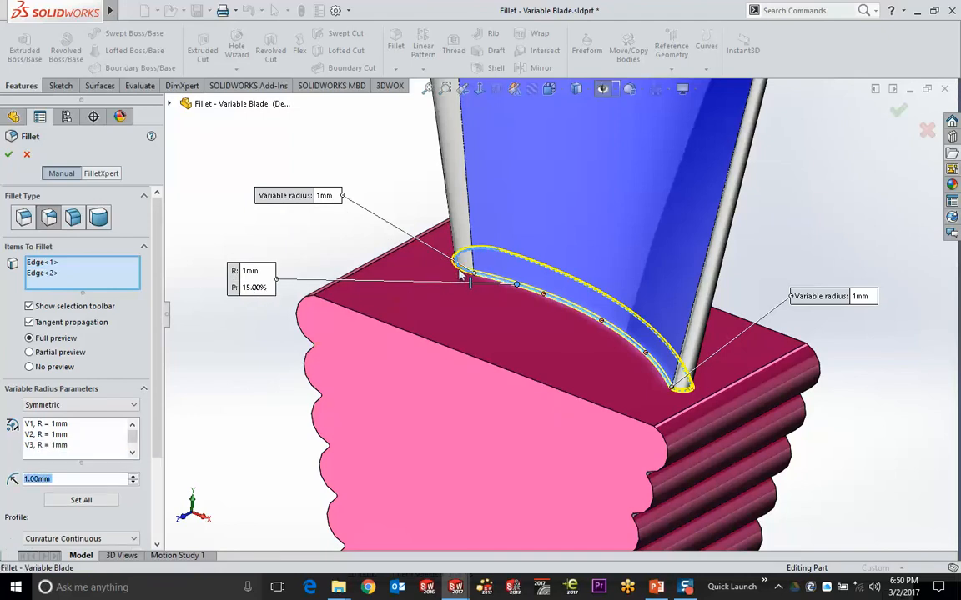
Add the third and fourth blade-root edges and set the upper corner radii to 15mm and 10mm
{"action": "middle_click_drag", "start_coordinate": [698, 386], "coordinate": [667, 392]}
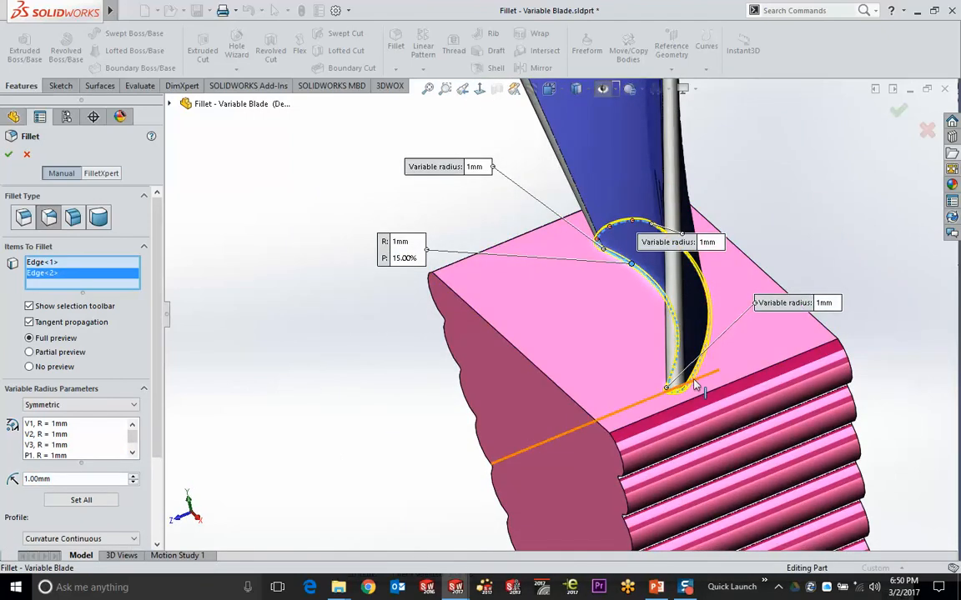
{"action": "left_click", "coordinate": [692, 383]}
{"action": "left_click", "coordinate": [692, 384]}
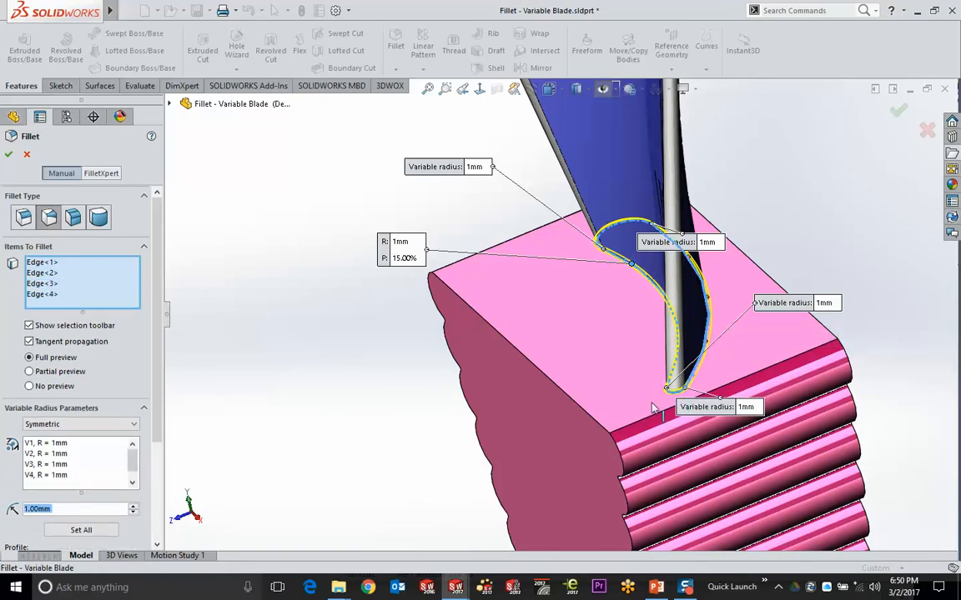
{"action": "middle_click_drag", "start_coordinate": [671, 392], "coordinate": [531, 248]}
{"action": "left_click_drag", "start_coordinate": [480, 236], "coordinate": [364, 146]}
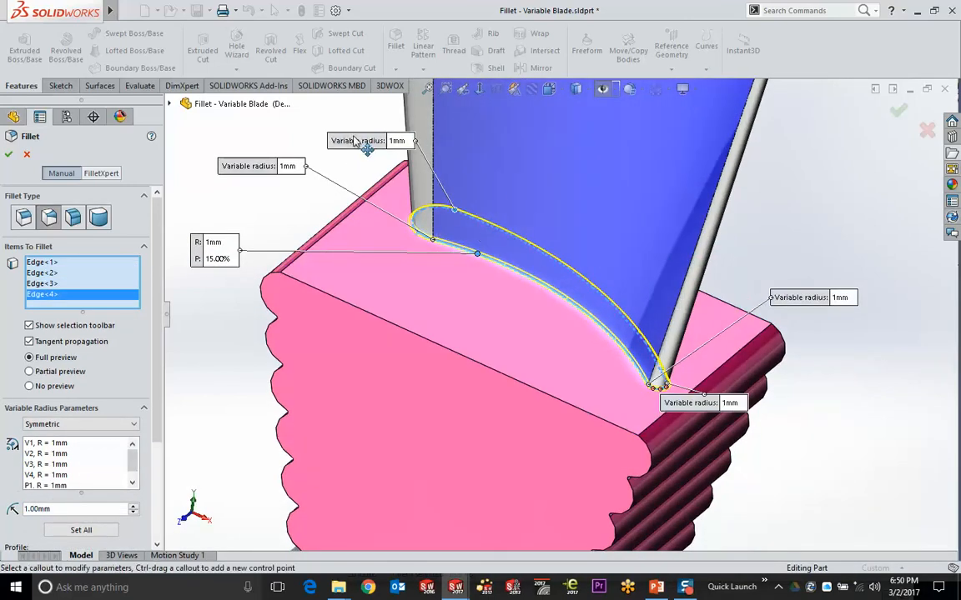
{"action": "left_click", "coordinate": [290, 166]}
{"action": "type", "text": "15"}
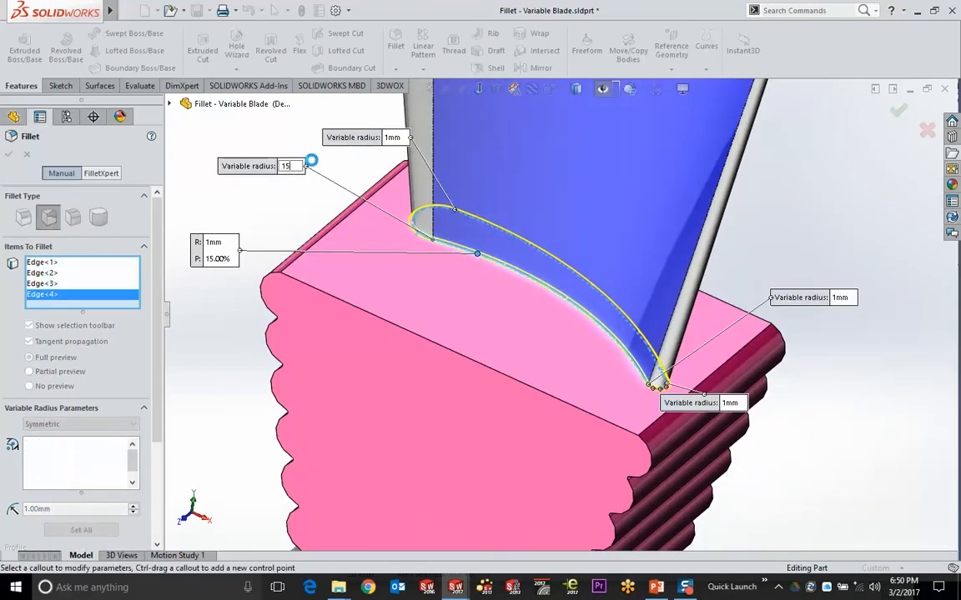
{"action": "key", "text": "Return"}
{"action": "left_click", "coordinate": [392, 137]}
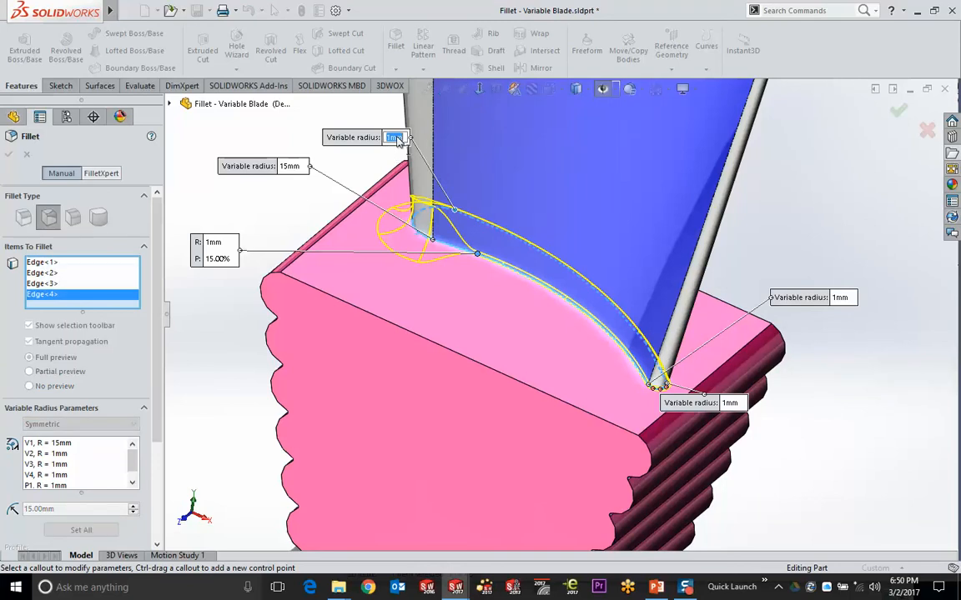
{"action": "type", "text": "10"}
{"action": "key", "text": "Return"}
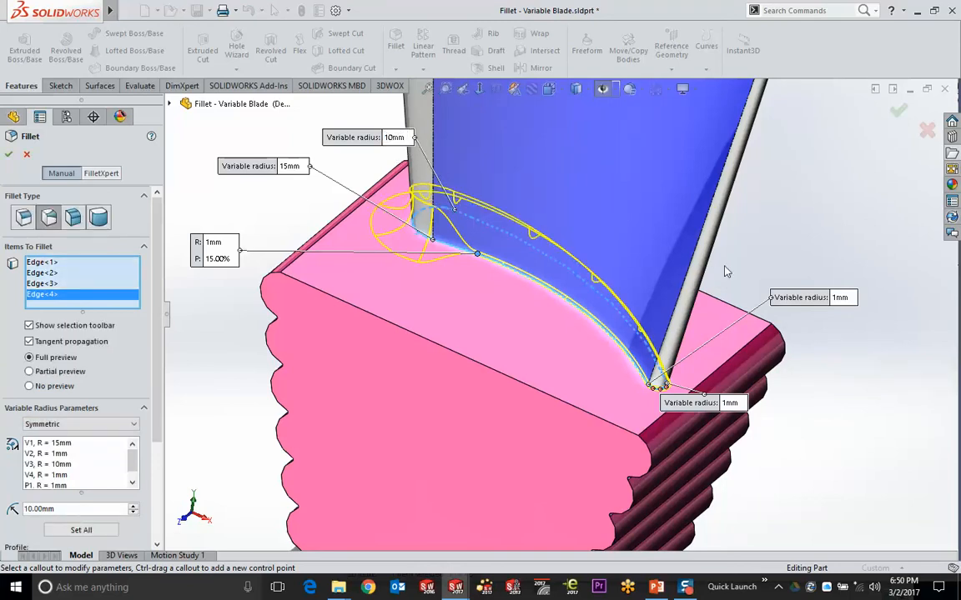
Set the control point radius to 5mm, keep the bottom corner at 1mm, and make the right corner 8mm
{"action": "middle_click_drag", "start_coordinate": [651, 239], "coordinate": [515, 331]}
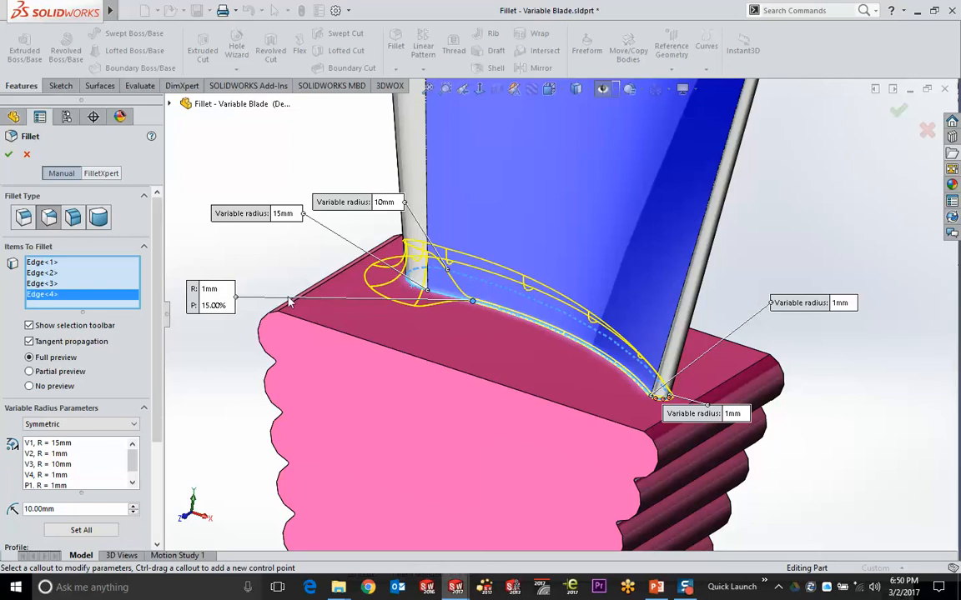
{"action": "left_click", "coordinate": [213, 288]}
{"action": "type", "text": "5"}
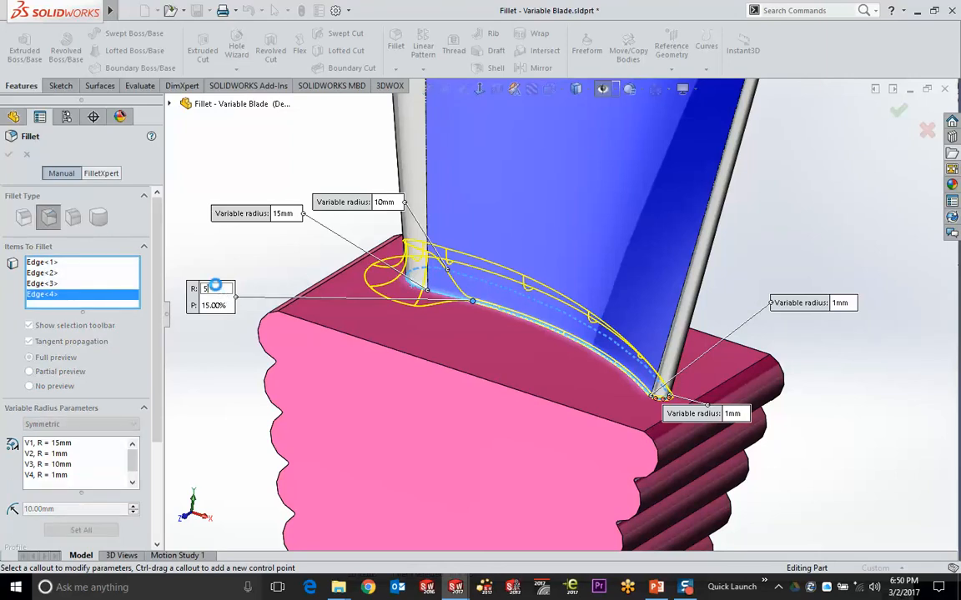
{"action": "key", "text": "Return"}
{"action": "left_click", "coordinate": [733, 413]}
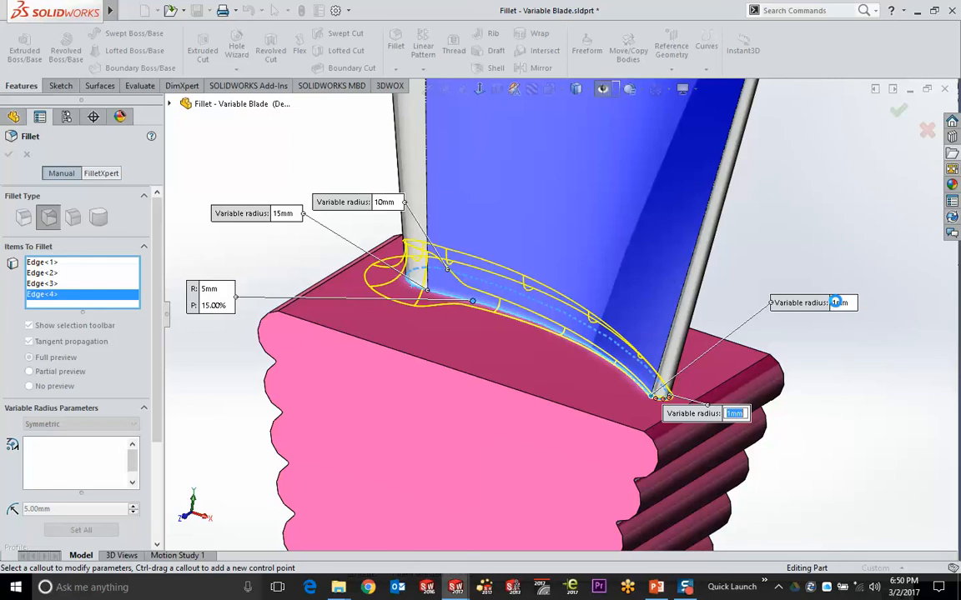
{"action": "key", "text": "Return"}
{"action": "left_click", "coordinate": [840, 303]}
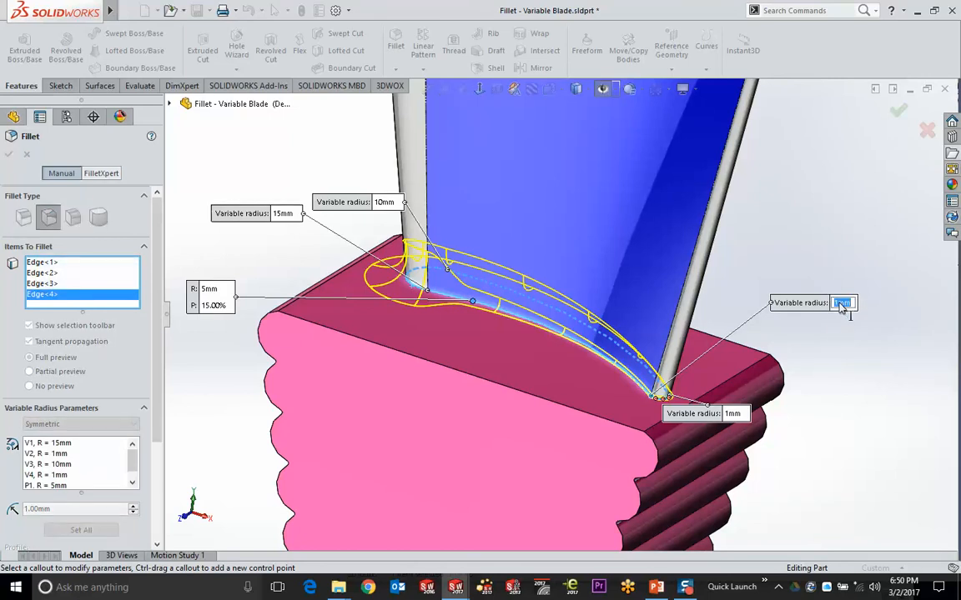
{"action": "type", "text": "8"}
{"action": "key", "text": "Return"}
Apply the variable-radius fillet VarFillet1 and inspect the blended blade root
{"action": "middle_click_drag", "start_coordinate": [567, 367], "coordinate": [618, 355]}
{"action": "left_click", "coordinate": [904, 109]}
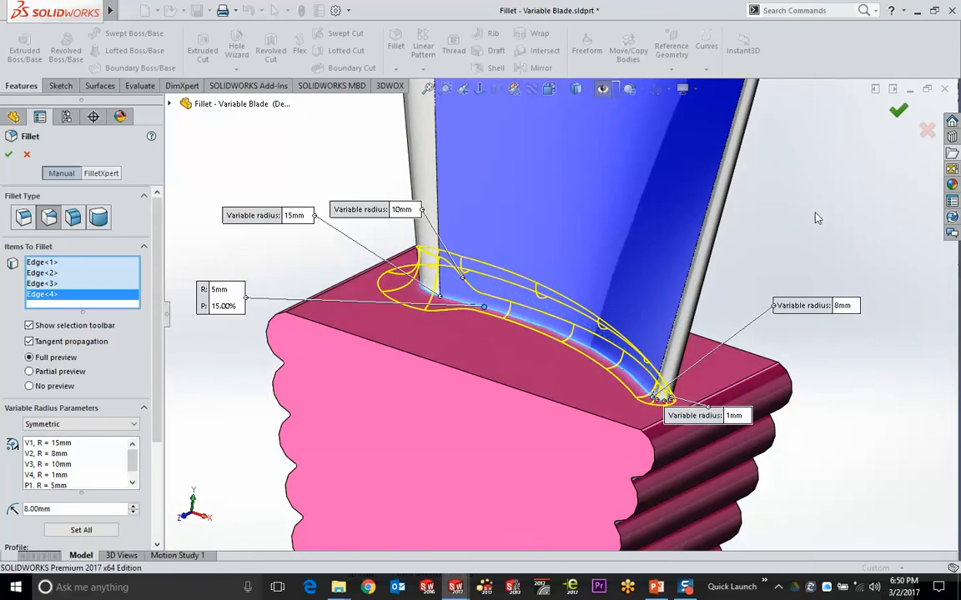
{"action": "middle_click_drag", "start_coordinate": [575, 369], "coordinate": [435, 369]}
Drag VarFillet1's radius handles with Instant3D to widen the blend along the blade edge
{"action": "left_click", "coordinate": [367, 271]}
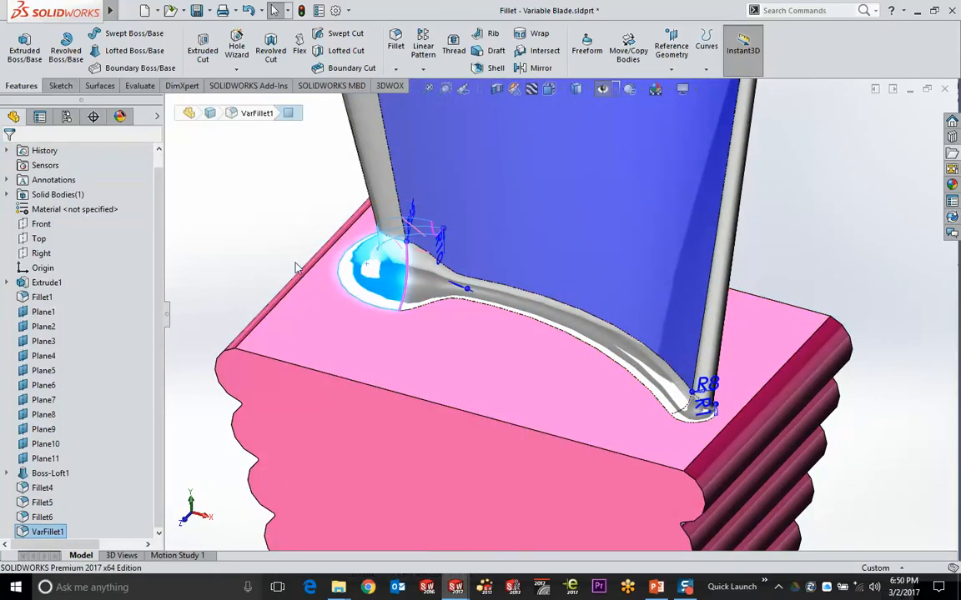
{"action": "middle_click_drag", "start_coordinate": [367, 271], "coordinate": [270, 243]}
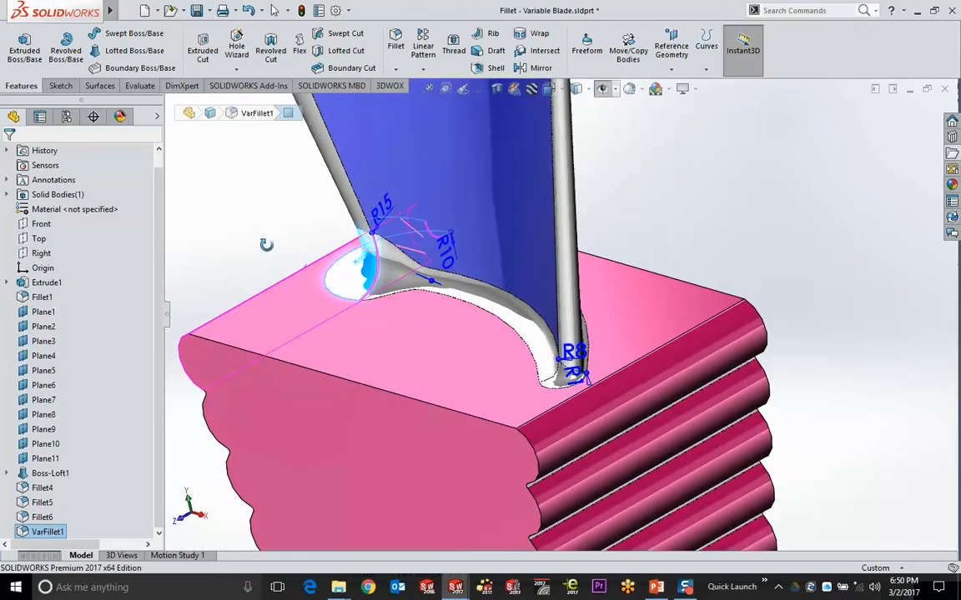
{"action": "left_click_drag", "start_coordinate": [374, 241], "coordinate": [382, 278]}
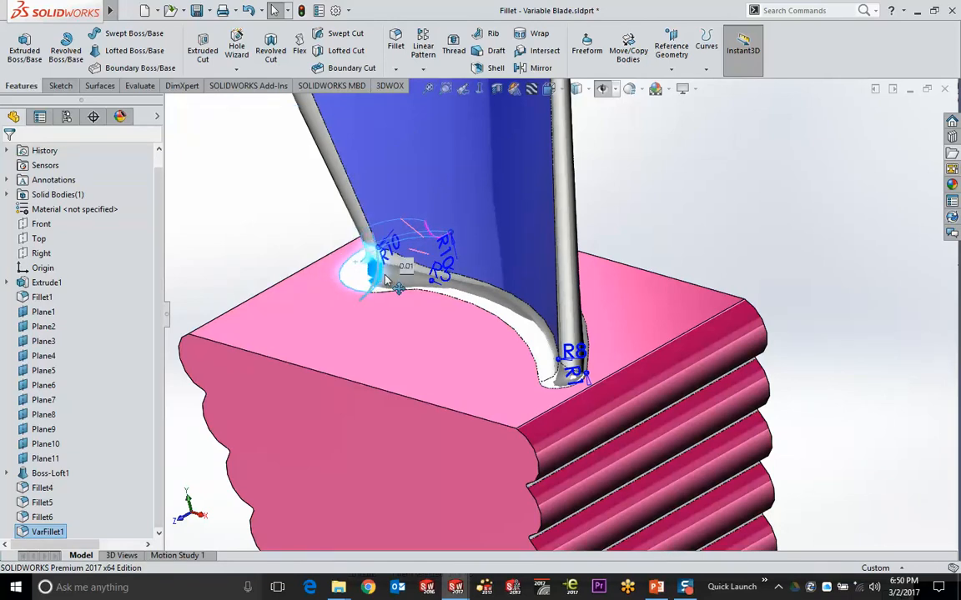
{"action": "scroll", "coordinate": [559, 354], "scroll_direction": "down", "scroll_amount": 5}
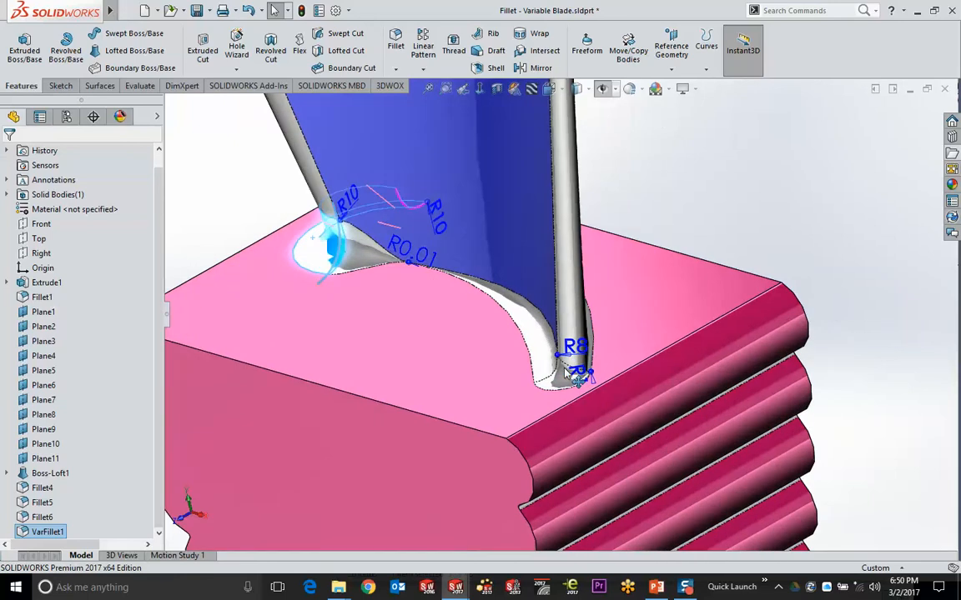
{"action": "middle_click_drag", "start_coordinate": [558, 355], "coordinate": [467, 296]}
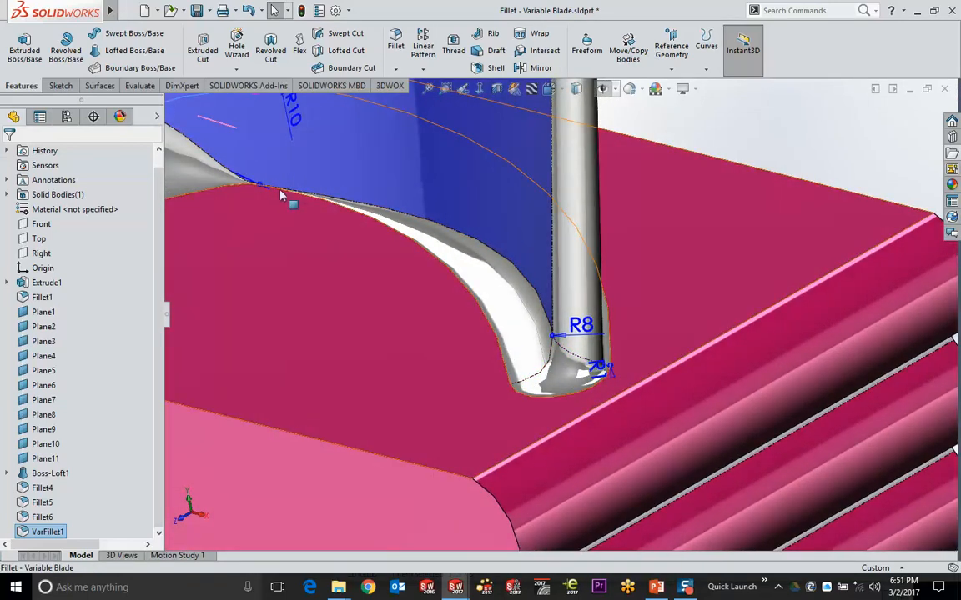
{"action": "left_click_drag", "start_coordinate": [261, 189], "coordinate": [364, 274]}
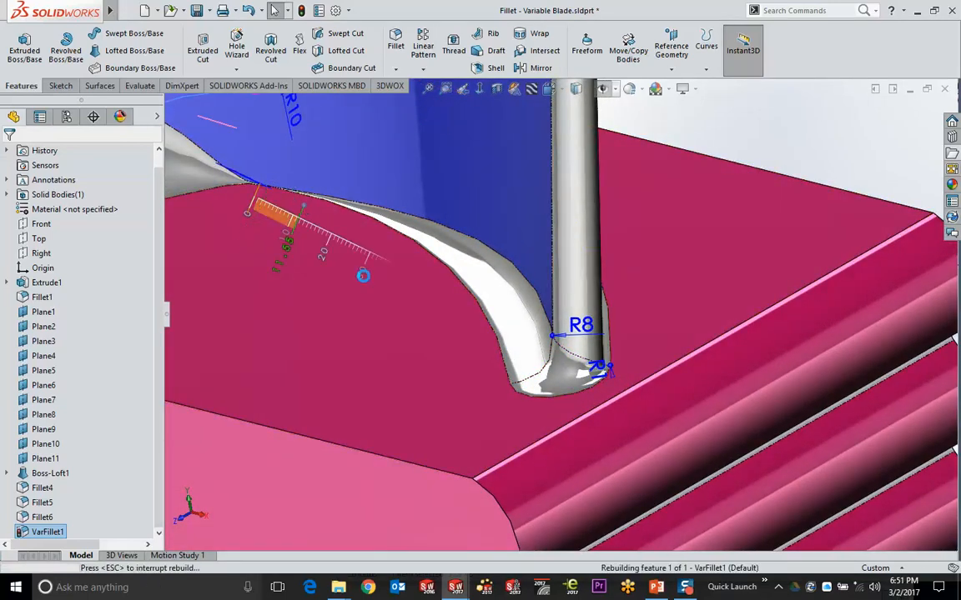
Look over the resized root fillet, then return to the PowerPoint Advanced Filleting slide
{"action": "scroll", "coordinate": [364, 275], "scroll_direction": "up", "scroll_amount": 3}
{"action": "middle_click_drag", "start_coordinate": [365, 274], "coordinate": [361, 243]}
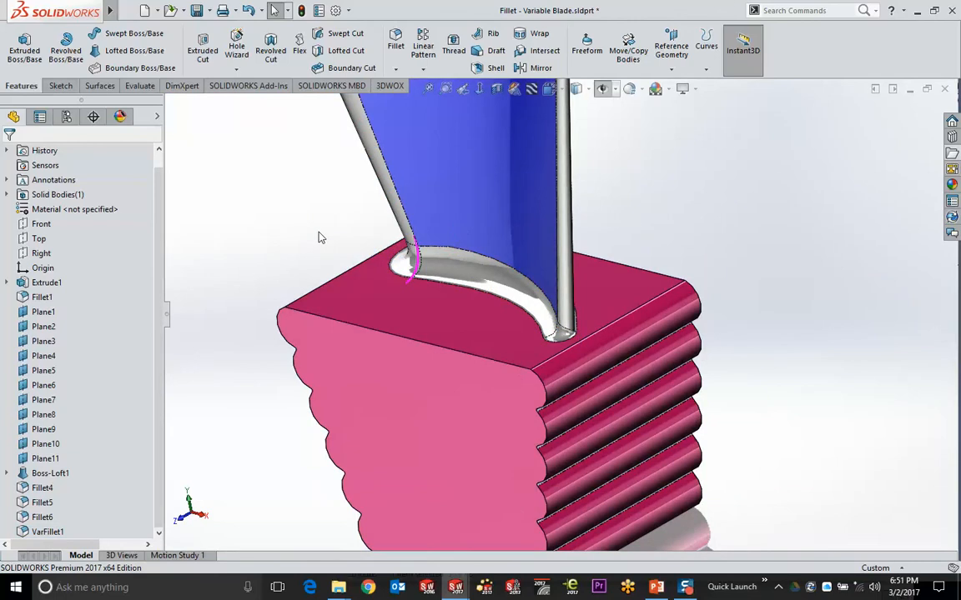
{"action": "scroll", "coordinate": [395, 219], "scroll_direction": "down", "scroll_amount": 3}
{"action": "middle_click_drag", "start_coordinate": [286, 209], "coordinate": [327, 221]}
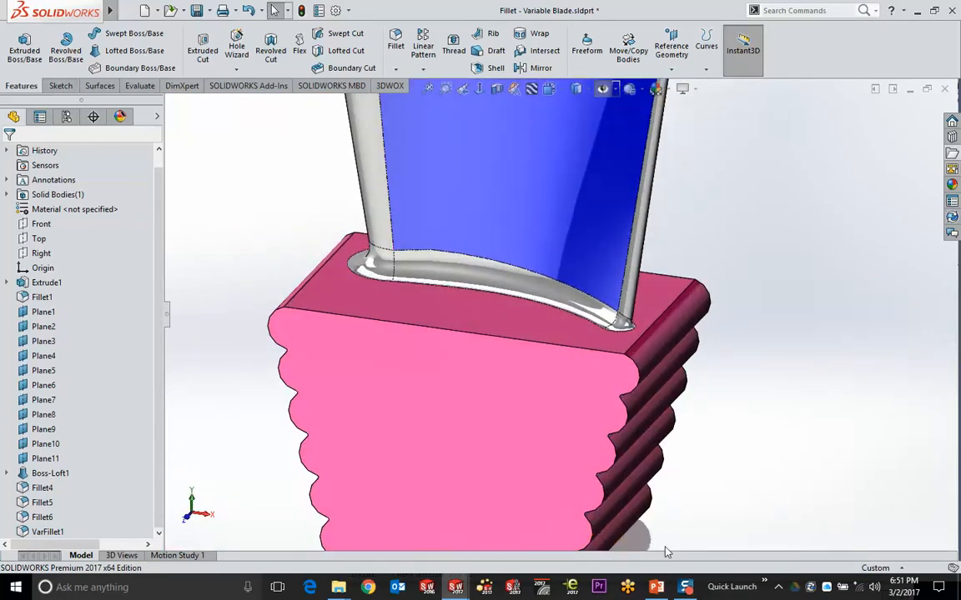
{"action": "left_click", "coordinate": [657, 588]}
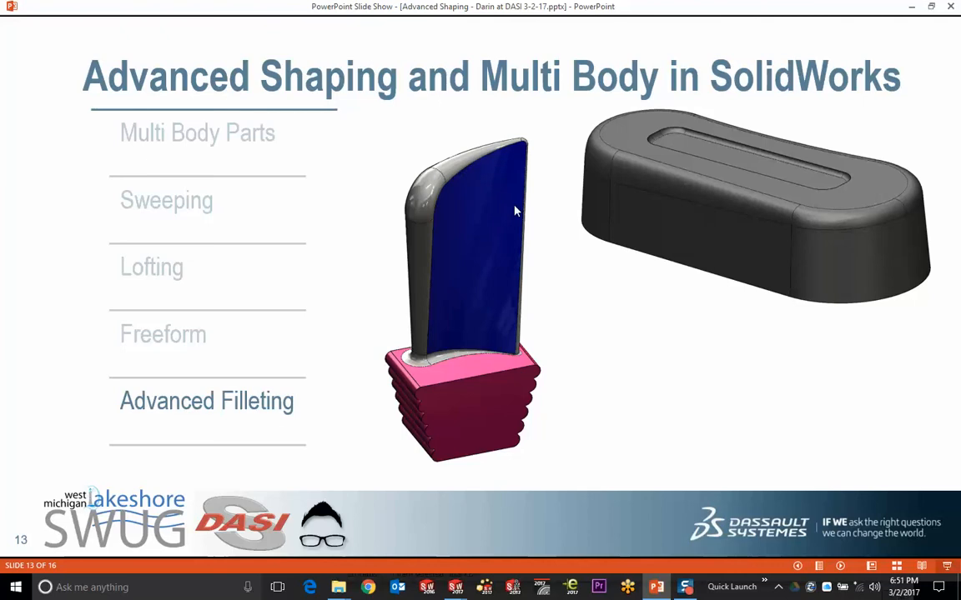
Leave the PowerPoint slide show and bring the SOLIDWORKS blade part window to the front
{"action": "key", "text": "alt+Tab"}
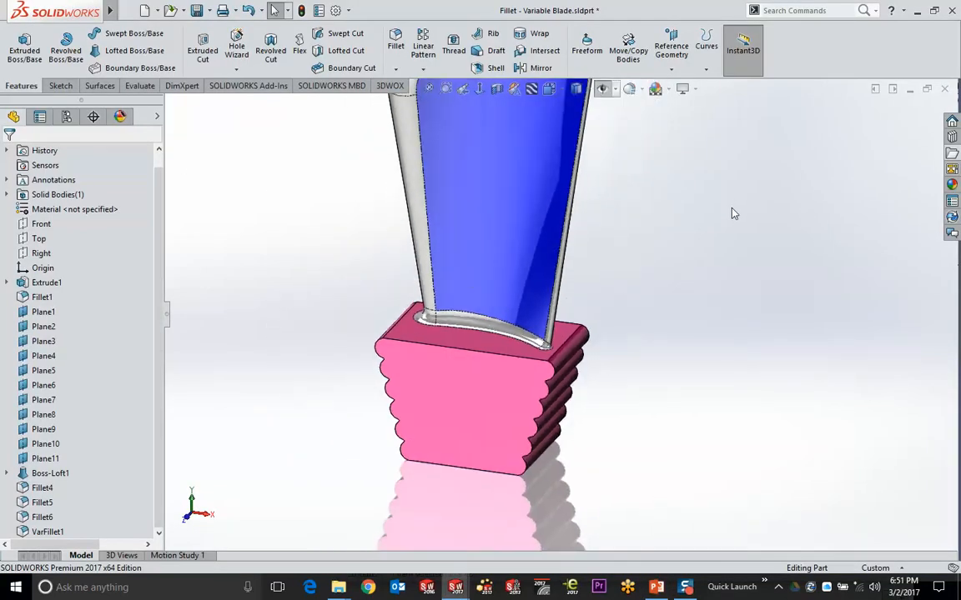
Open Multibody - Loft.SLDPRT from the File Explorer task pane
{"action": "middle_click_drag", "start_coordinate": [732, 214], "coordinate": [720, 245]}
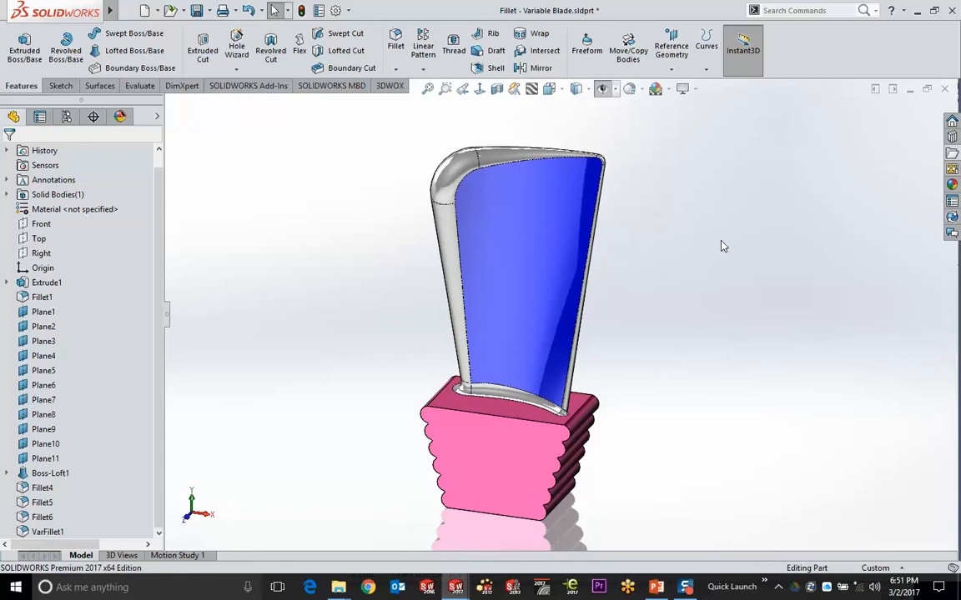
{"action": "left_click", "coordinate": [952, 154]}
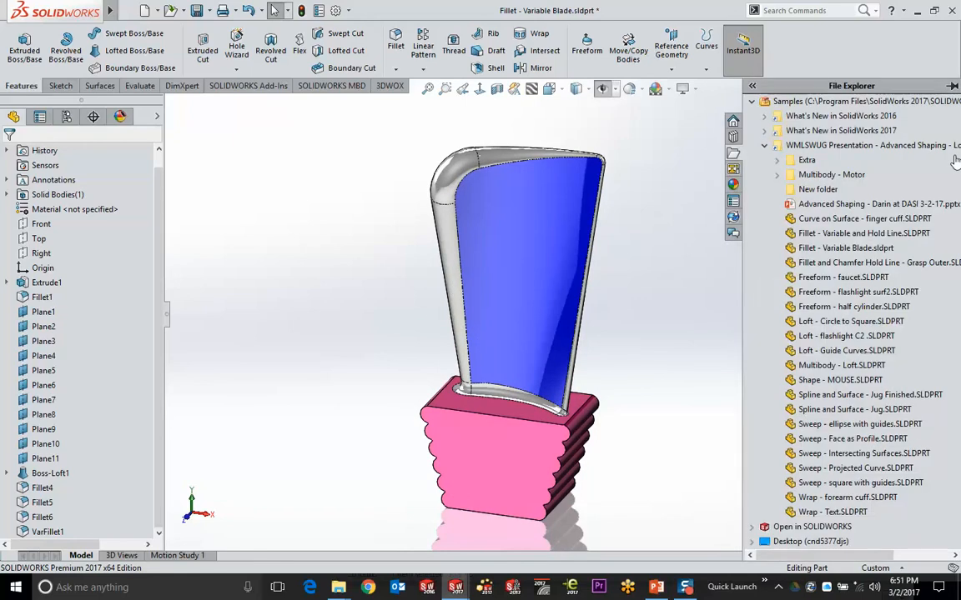
{"action": "left_click", "coordinate": [834, 368]}
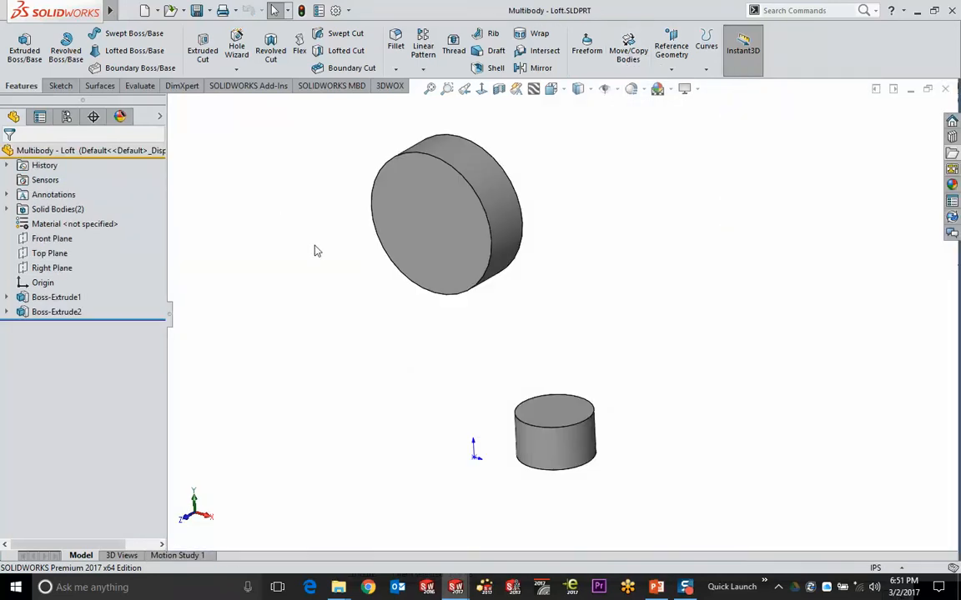
Select the large disk body Boss-Extrude1 and start Move/Copy Bodies on it
{"action": "middle_click_drag", "start_coordinate": [316, 250], "coordinate": [292, 240]}
{"action": "left_click", "coordinate": [388, 225]}
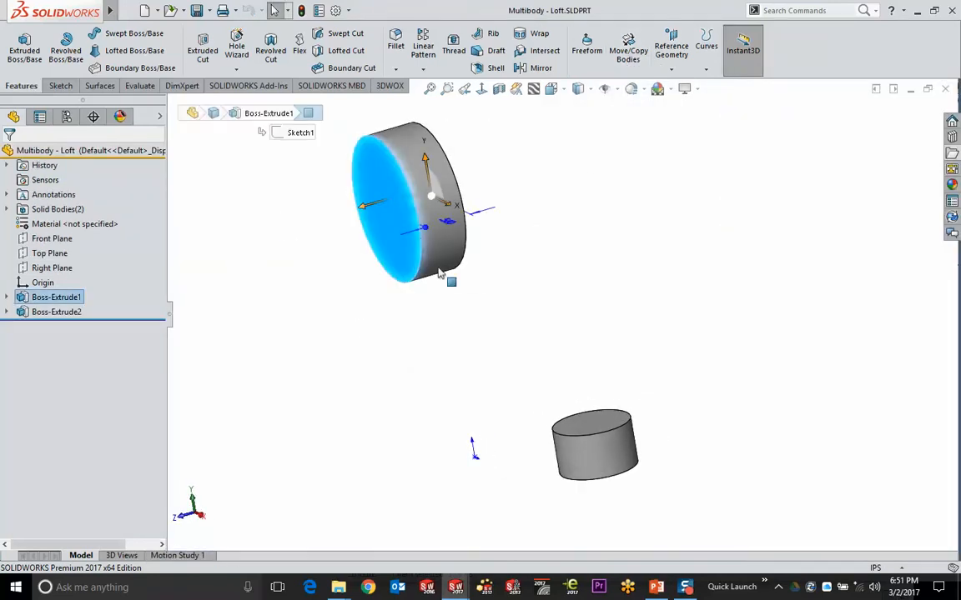
{"action": "left_click", "coordinate": [628, 46]}
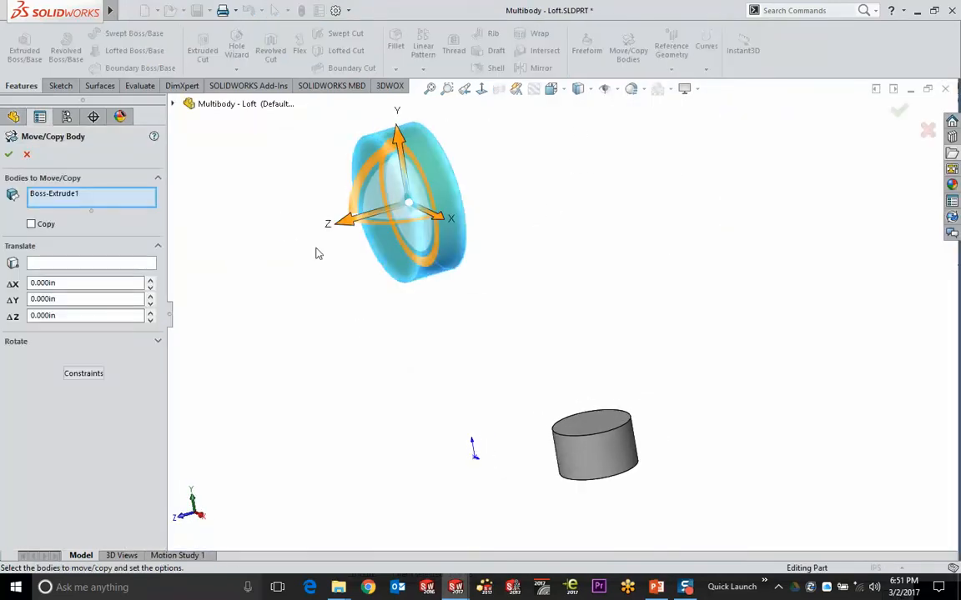
Copy the disk 0.930 in along Z against the original, giving three solid bodies
{"action": "left_click_drag", "start_coordinate": [344, 220], "coordinate": [253, 247]}
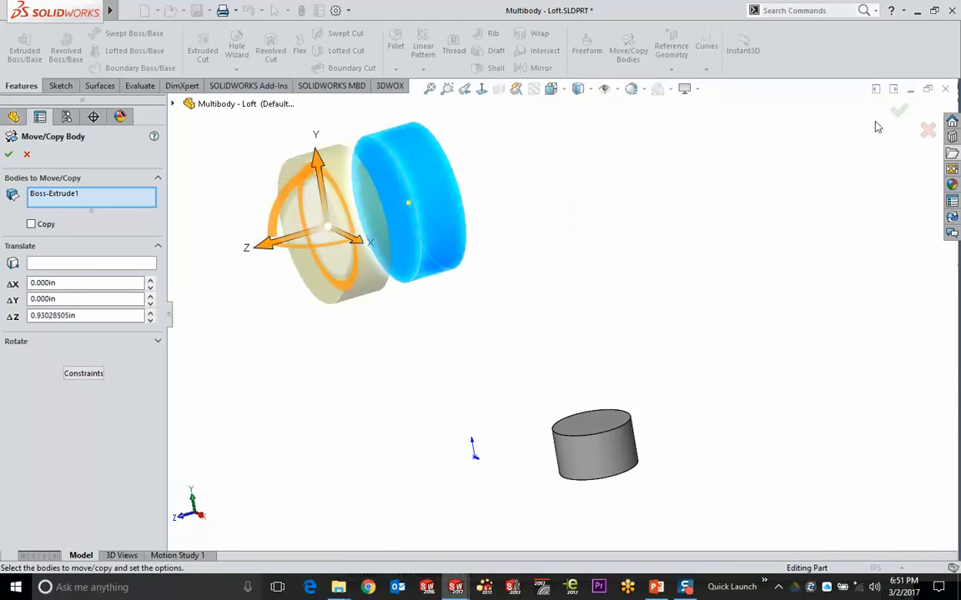
{"action": "left_click", "coordinate": [32, 223]}
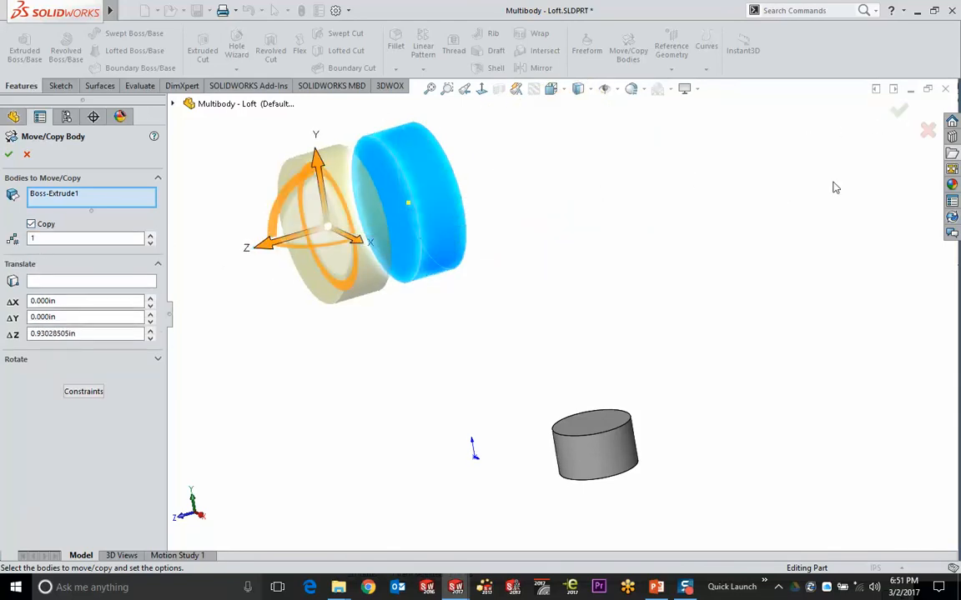
{"action": "left_click", "coordinate": [898, 109]}
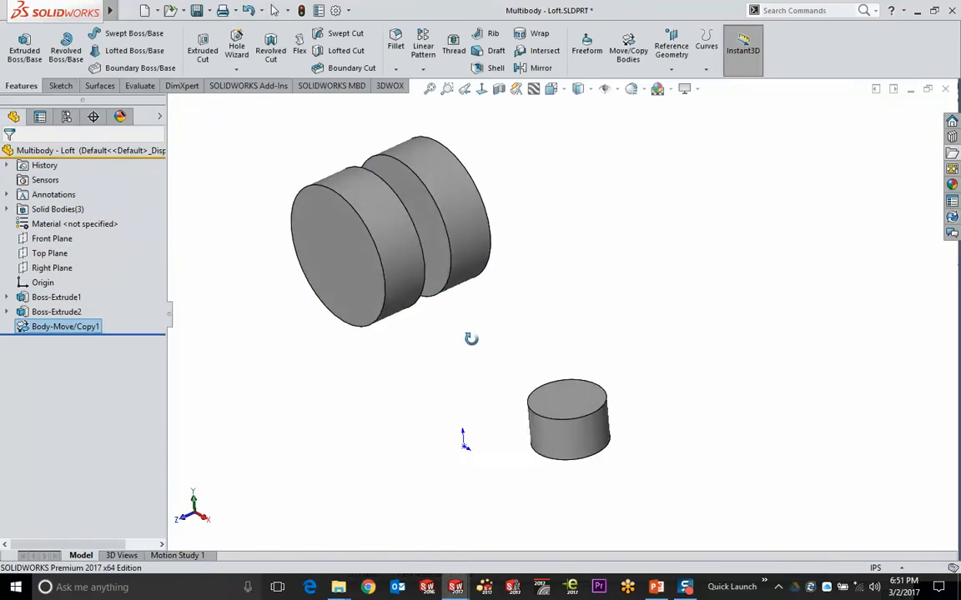
{"action": "left_click", "coordinate": [628, 48]}
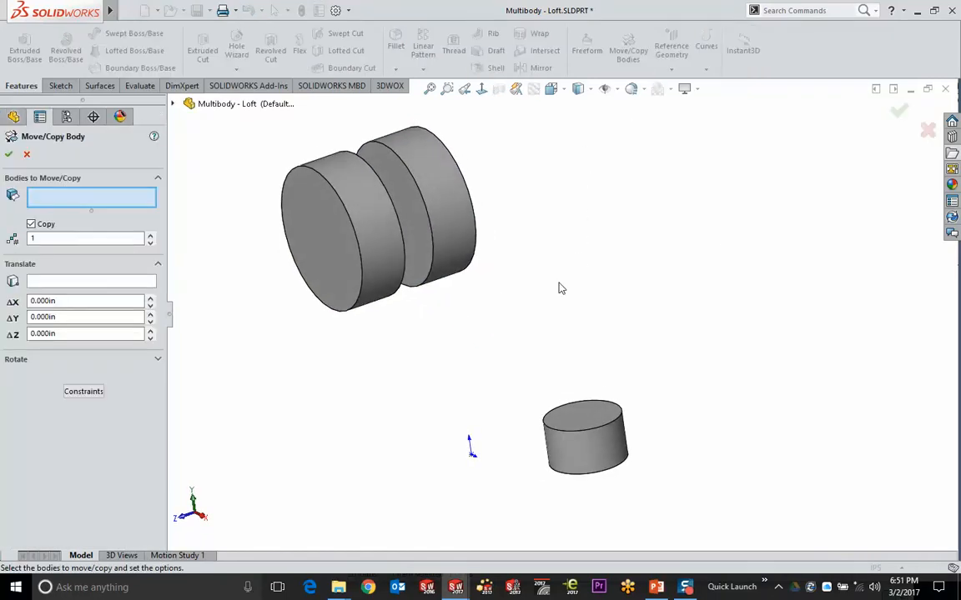
{"action": "left_click", "coordinate": [282, 217]}
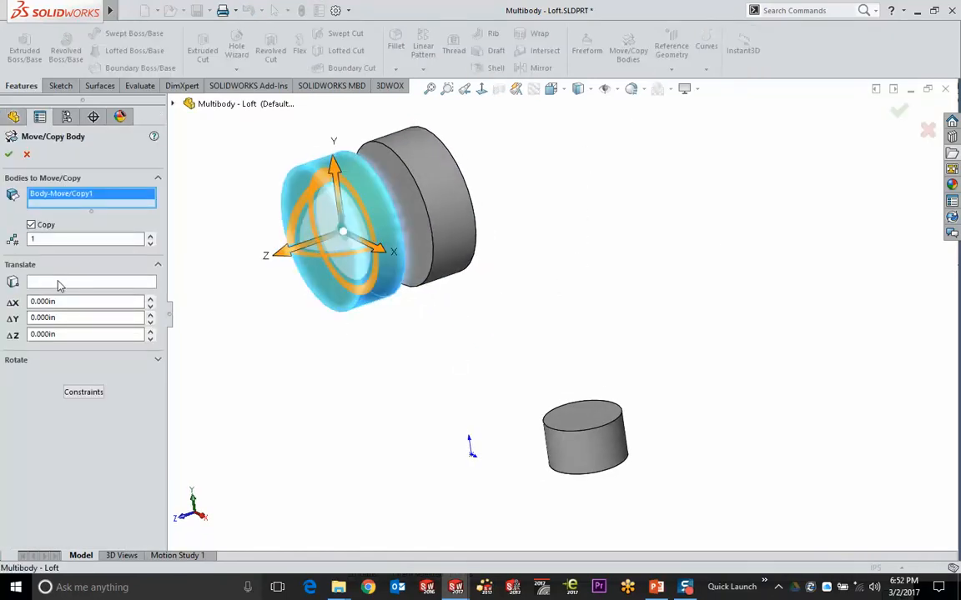
{"action": "left_click", "coordinate": [75, 393]}
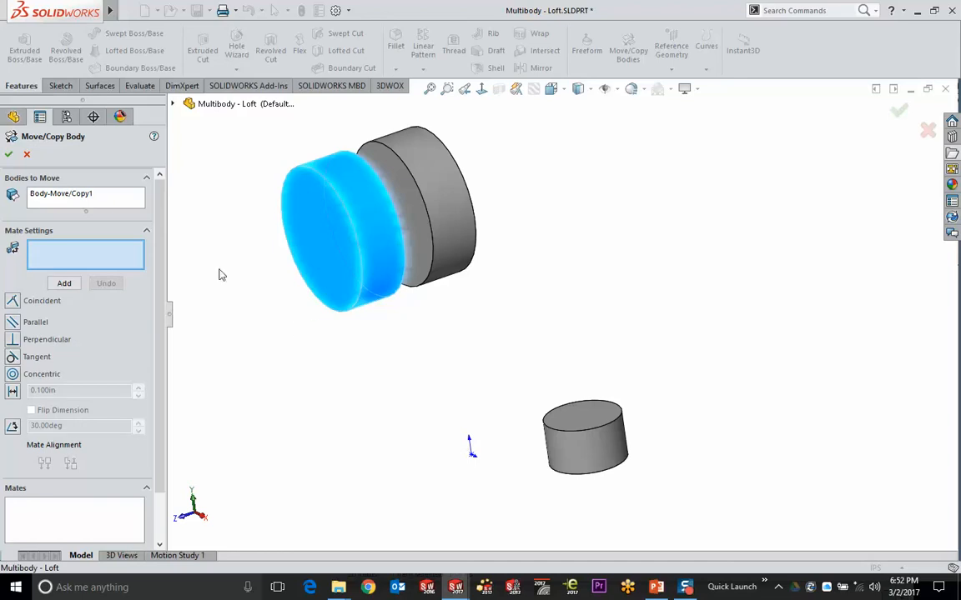
{"action": "left_click", "coordinate": [317, 248]}
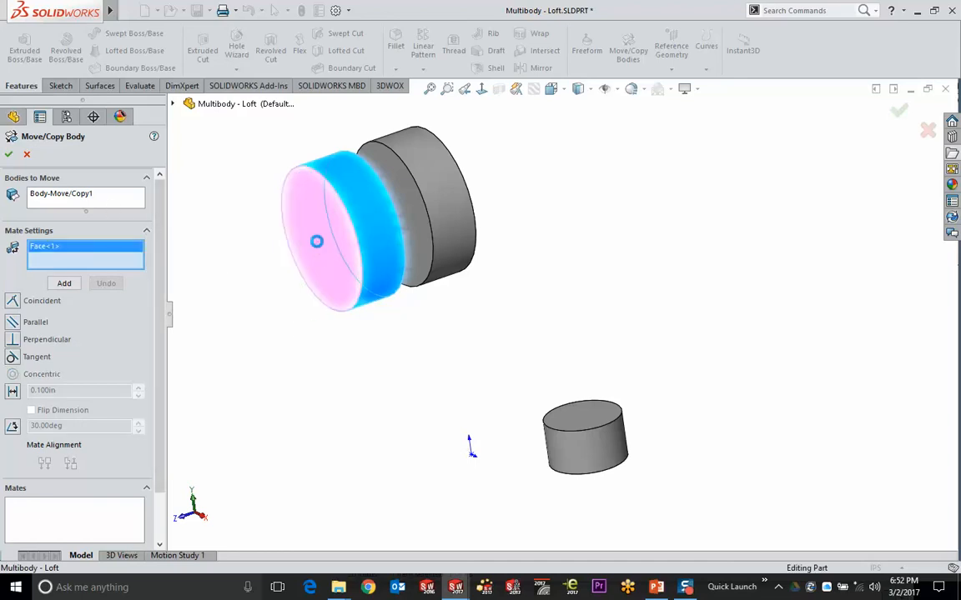
{"action": "left_click", "coordinate": [574, 414]}
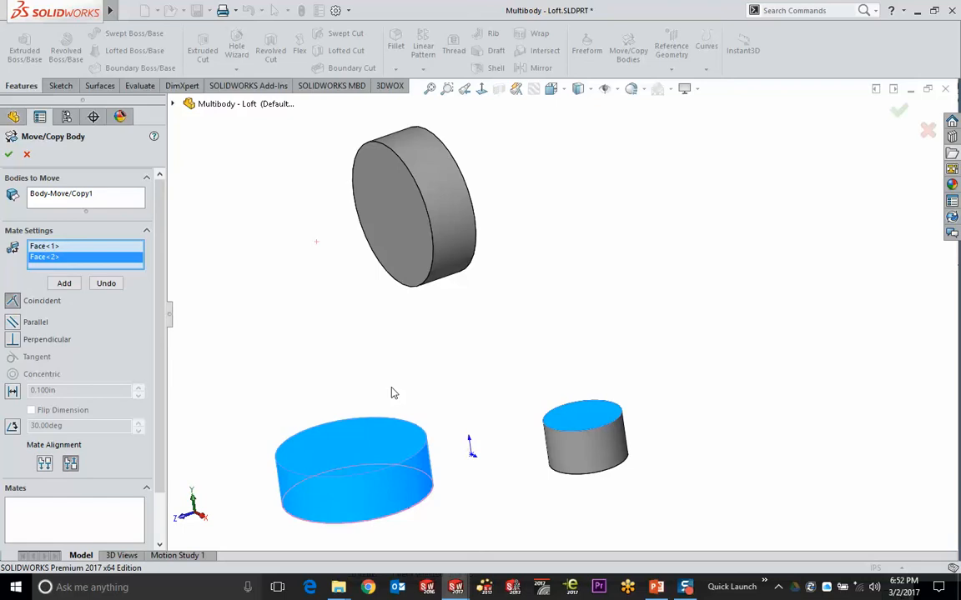
{"action": "left_click", "coordinate": [8, 154]}
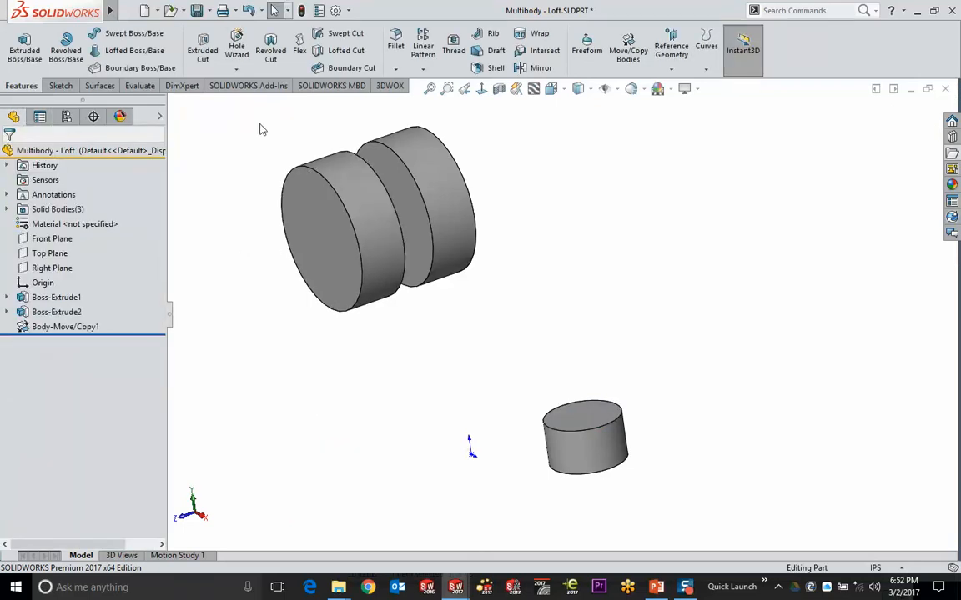
{"action": "left_click", "coordinate": [628, 46]}
{"action": "left_click", "coordinate": [285, 206]}
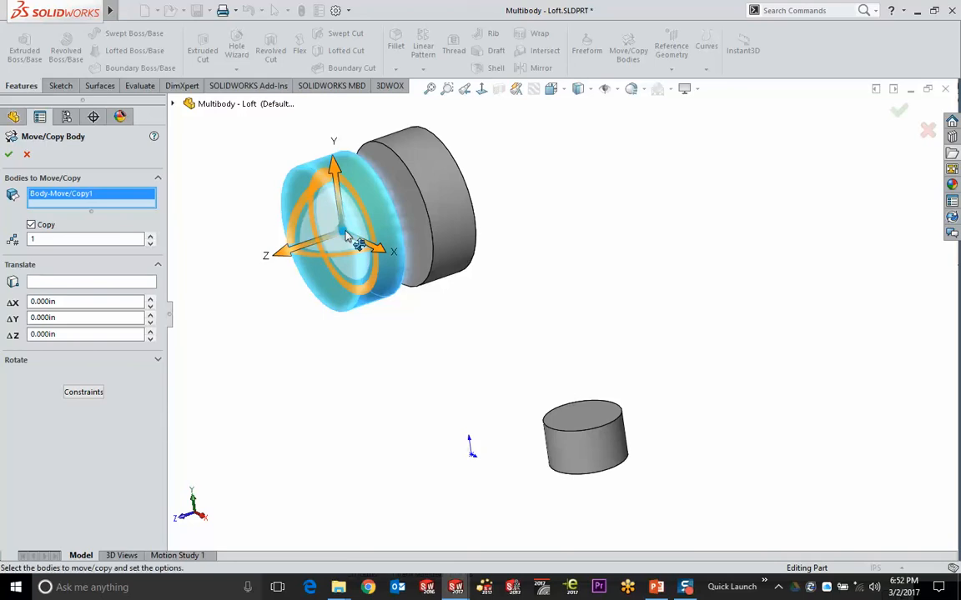
Add another disk copy about 1.6 in along -Y, making four solid bodies
{"action": "left_click_drag", "start_coordinate": [347, 236], "coordinate": [287, 396]}
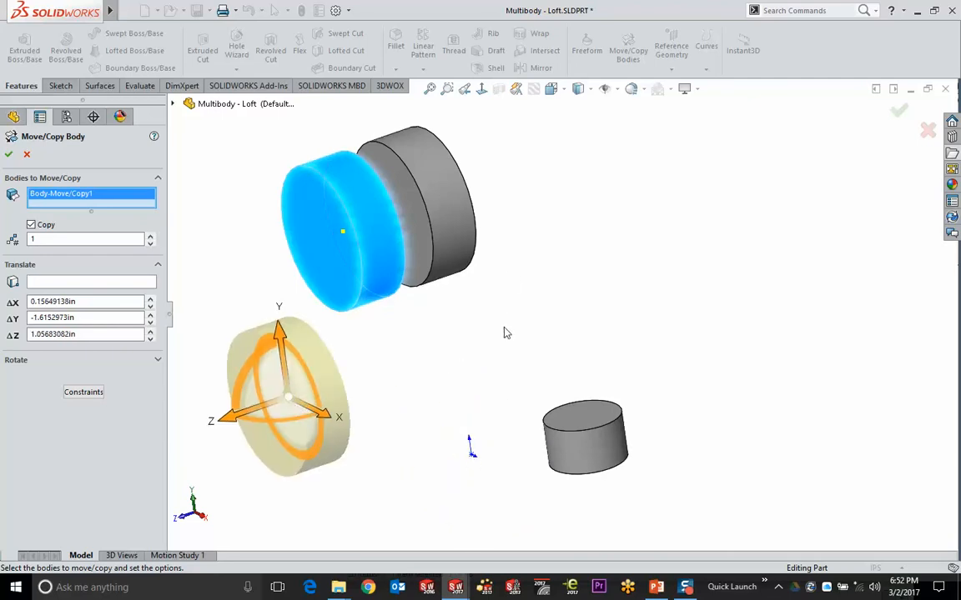
{"action": "middle_click_drag", "start_coordinate": [505, 332], "coordinate": [509, 367]}
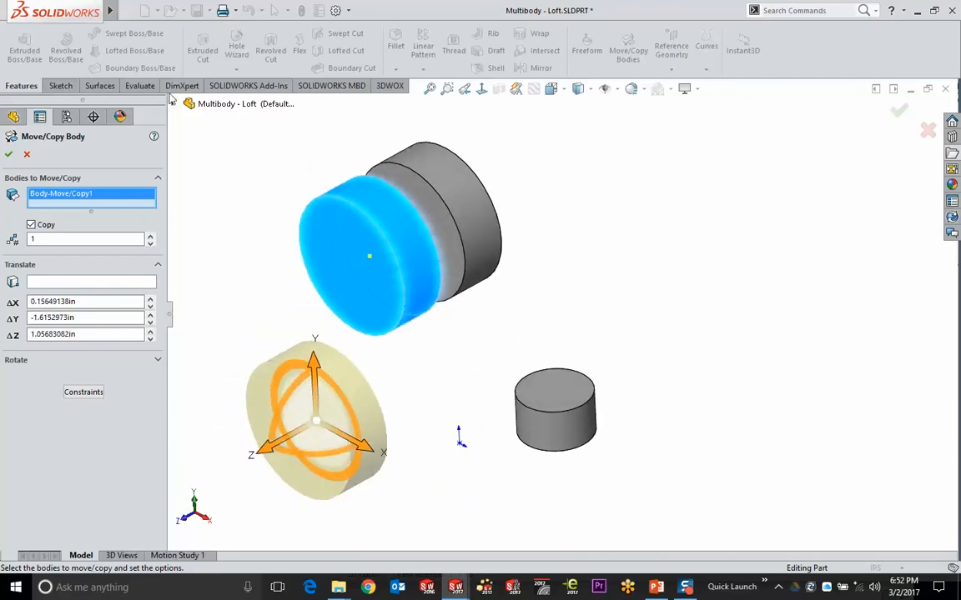
{"action": "left_click", "coordinate": [900, 109]}
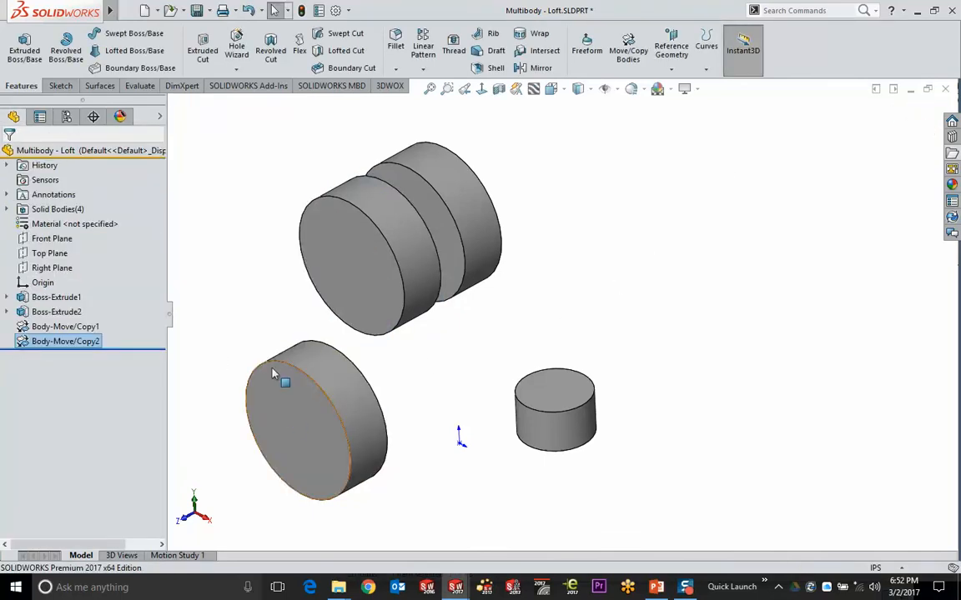
{"action": "left_click", "coordinate": [312, 236]}
Move the front disk without copying, then reset ΔX, ΔY and ΔZ to 0
{"action": "left_click", "coordinate": [628, 48]}
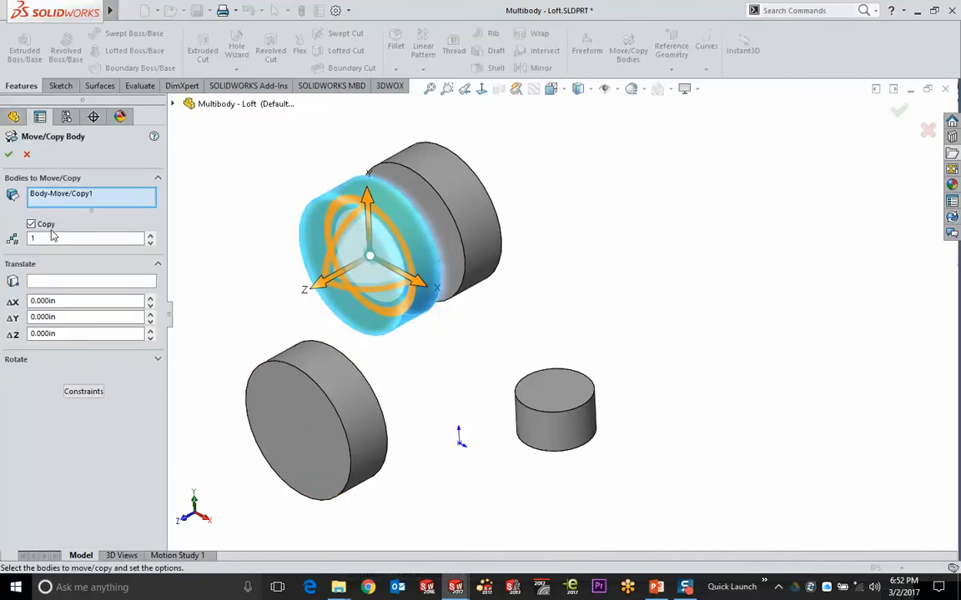
{"action": "left_click", "coordinate": [44, 225]}
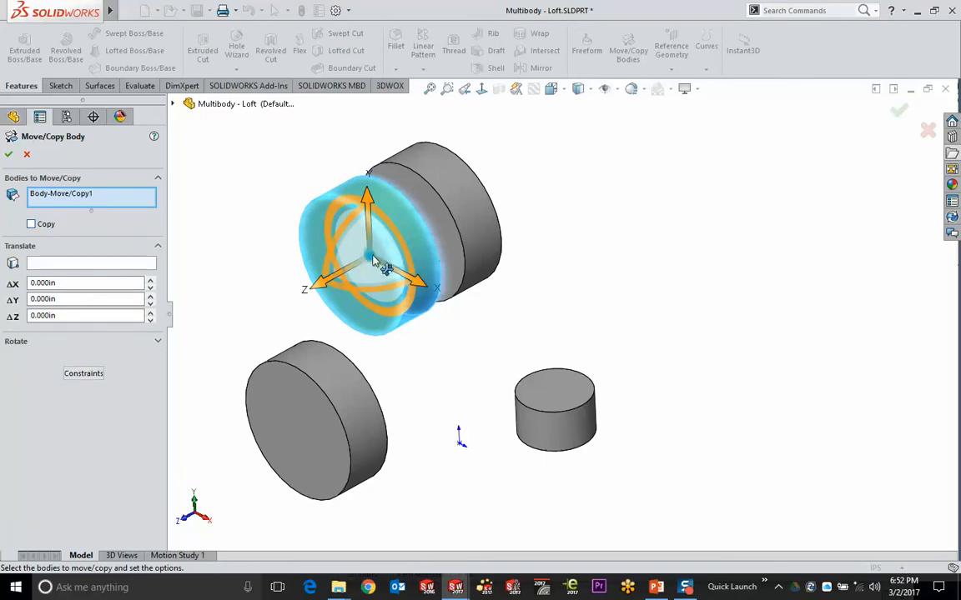
{"action": "left_click_drag", "start_coordinate": [370, 256], "coordinate": [742, 286]}
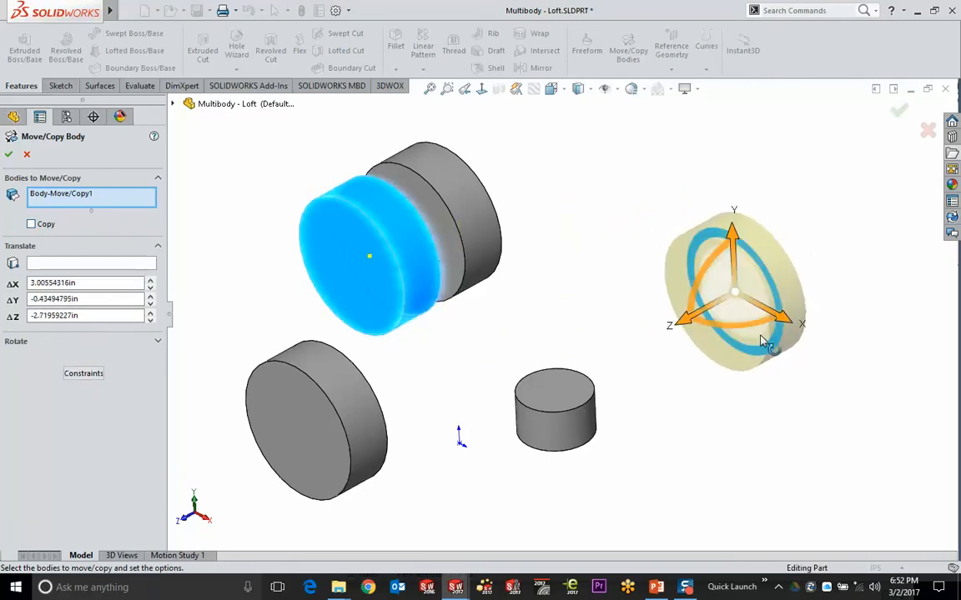
{"action": "double_click", "coordinate": [94, 283]}
{"action": "type", "text": "0"}
{"action": "key", "text": "Return"}
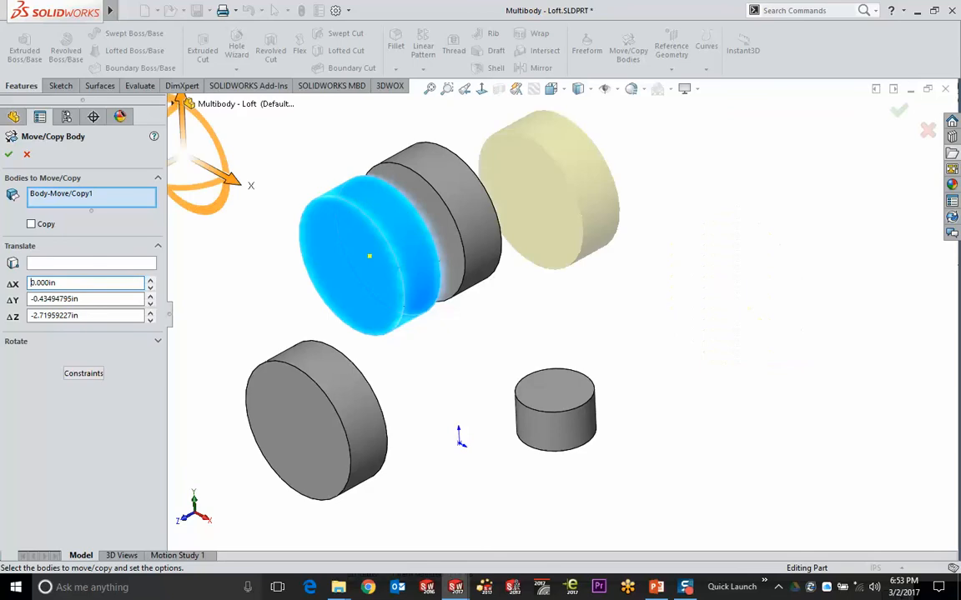
{"action": "double_click", "coordinate": [119, 299]}
{"action": "type", "text": "0"}
{"action": "key", "text": "Return"}
{"action": "double_click", "coordinate": [92, 315]}
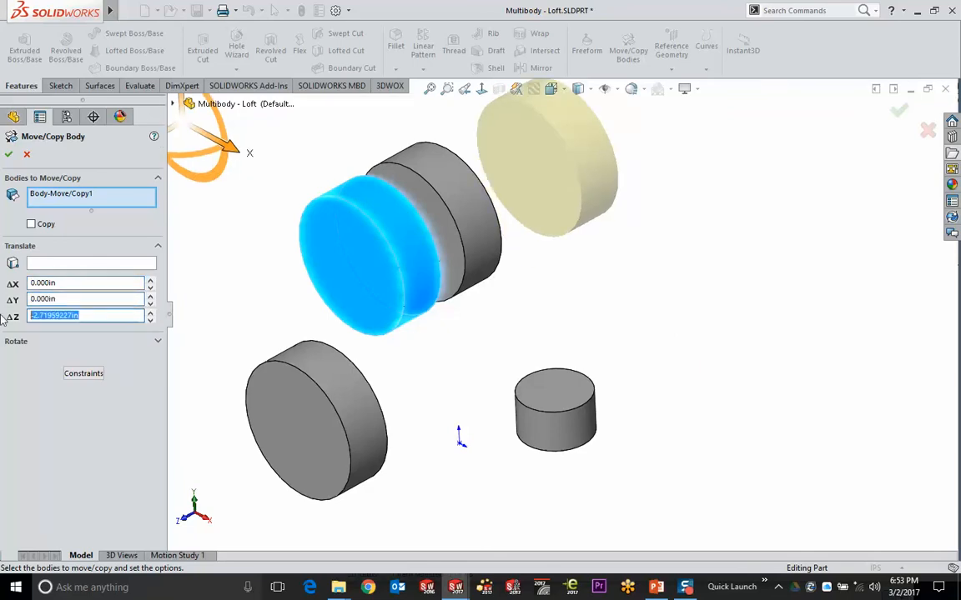
{"action": "type", "text": "0"}
{"action": "key", "text": "Return"}
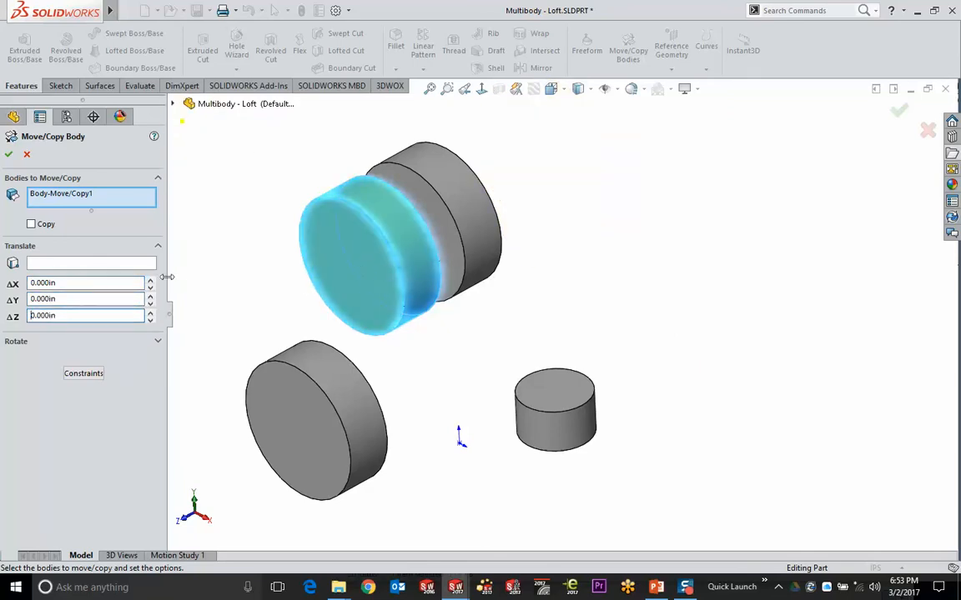
Cancel the body move and begin a sketch on the front cylinder's face
{"action": "left_click", "coordinate": [85, 373]}
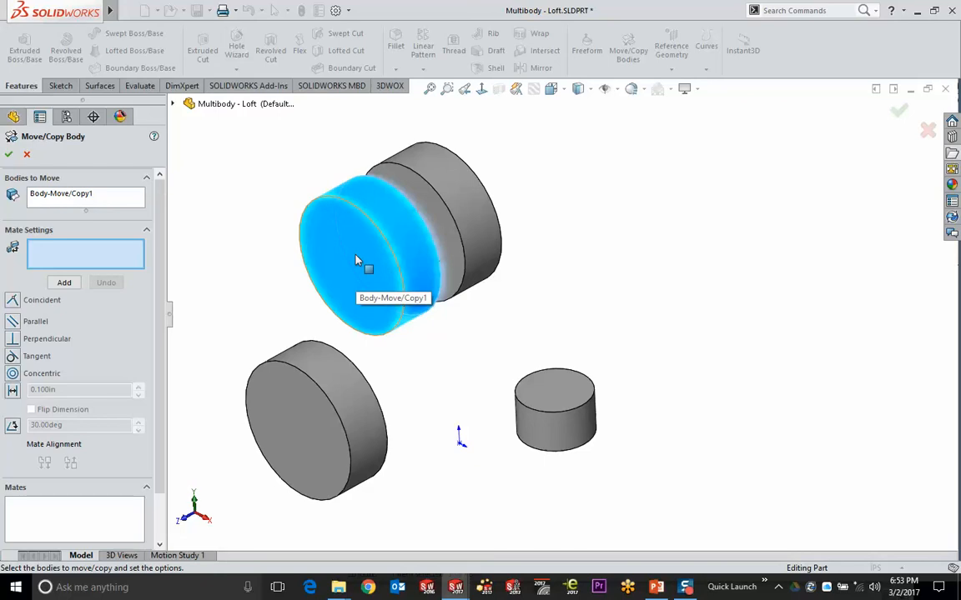
{"action": "left_click", "coordinate": [28, 155]}
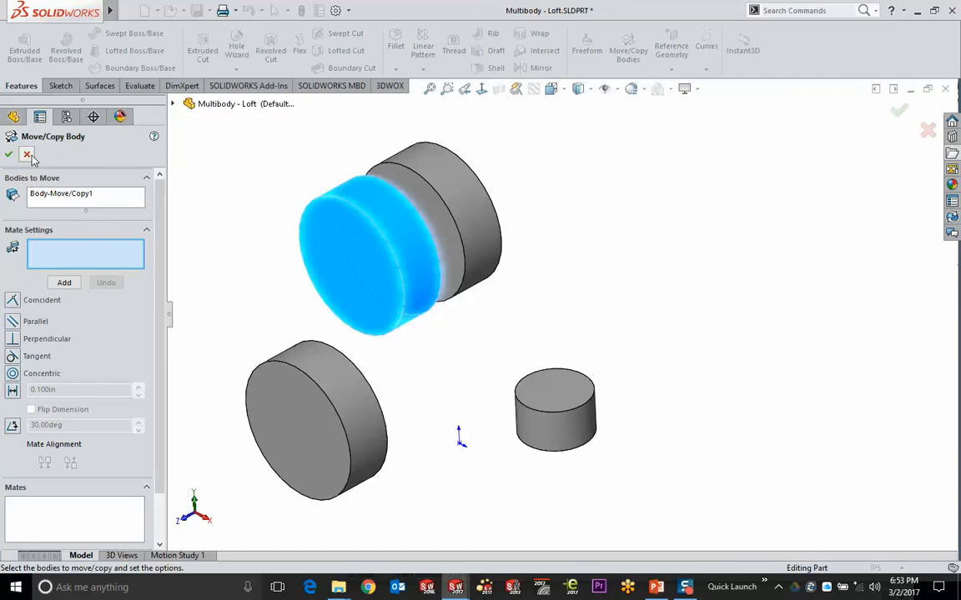
{"action": "left_click", "coordinate": [309, 267]}
{"action": "left_click", "coordinate": [377, 213]}
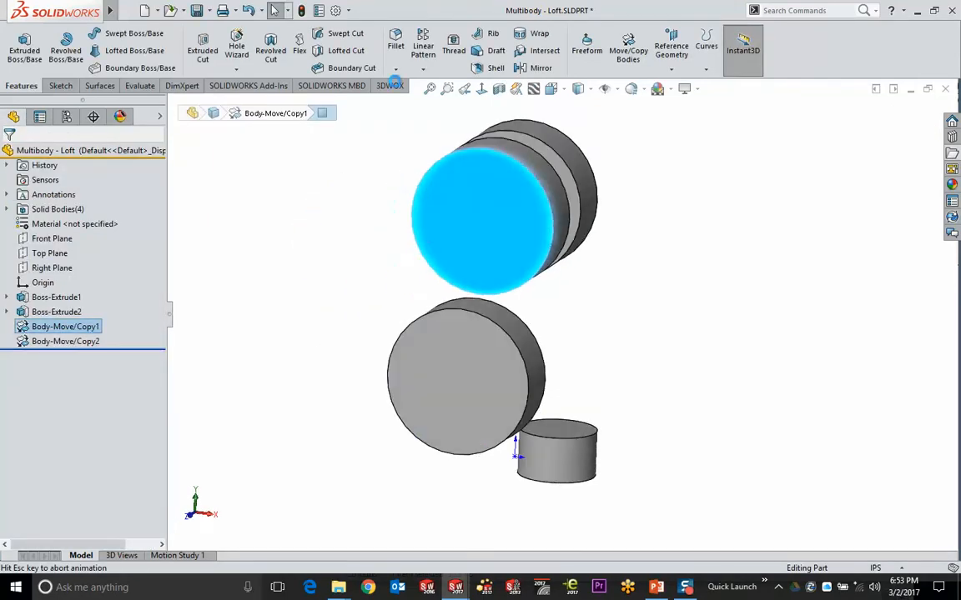
Exit the empty Sketch3, then select it for the Hide/Show Items list
{"action": "left_click", "coordinate": [117, 33]}
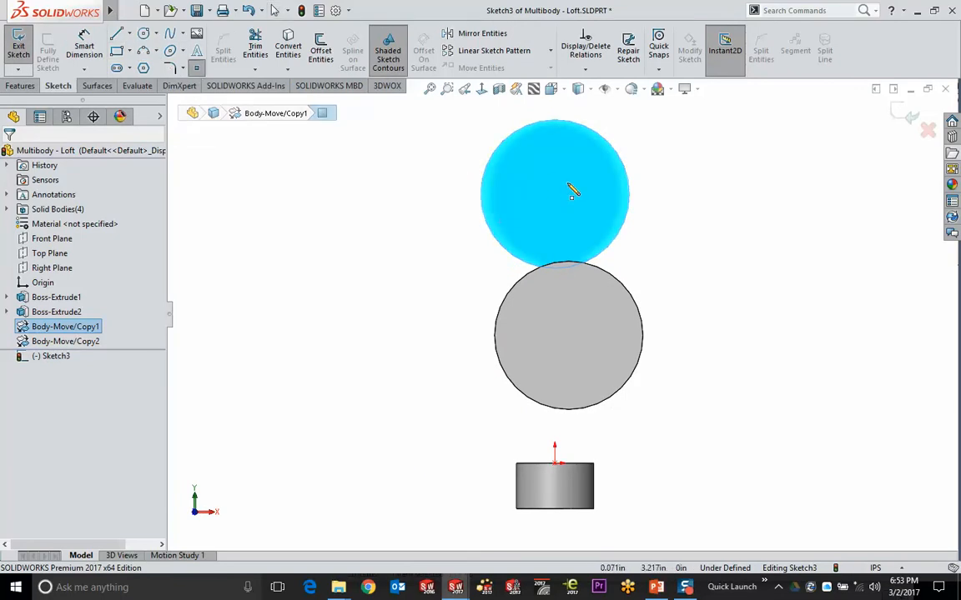
{"action": "left_click", "coordinate": [911, 116]}
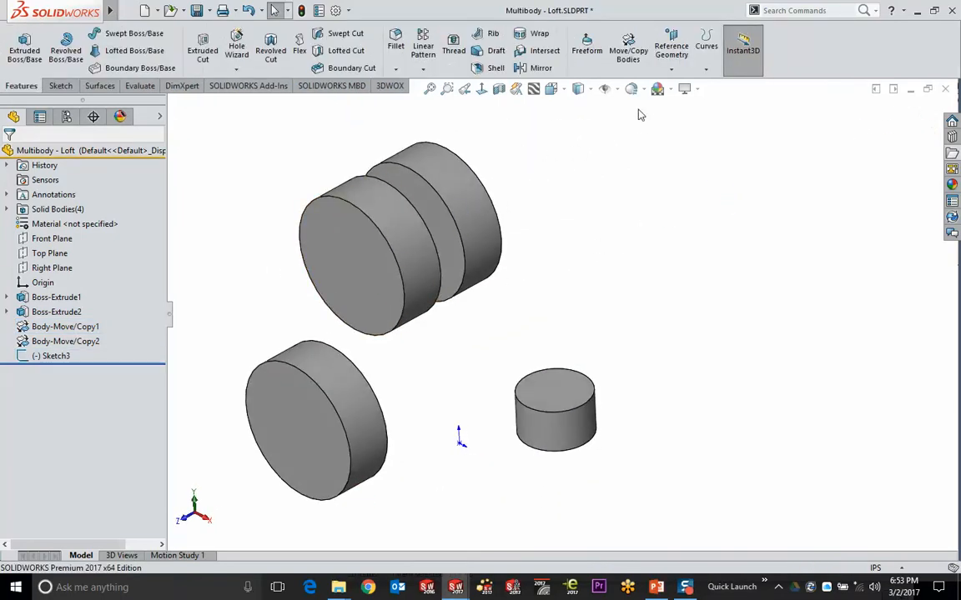
{"action": "left_click", "coordinate": [51, 356]}
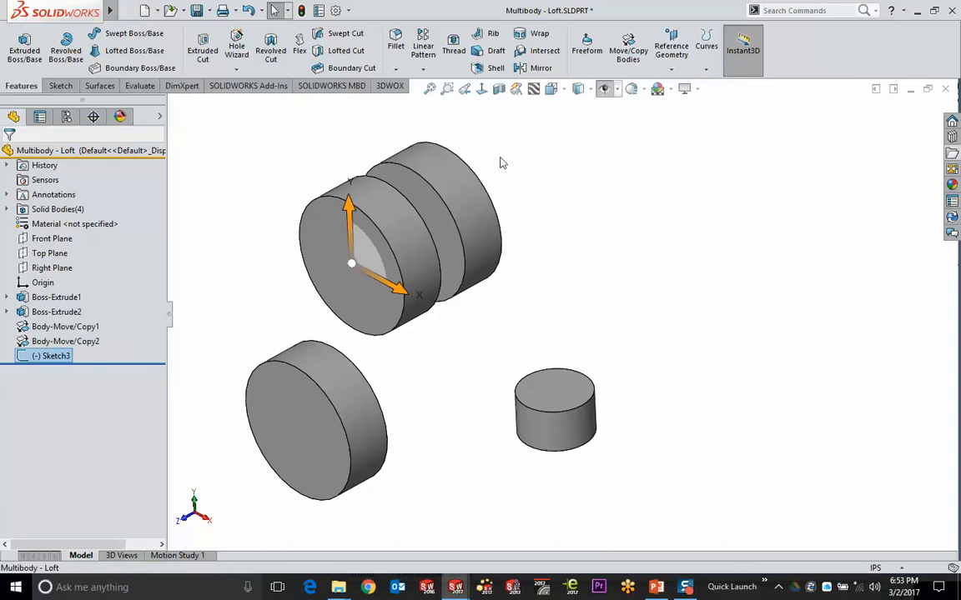
{"action": "left_click", "coordinate": [616, 90]}
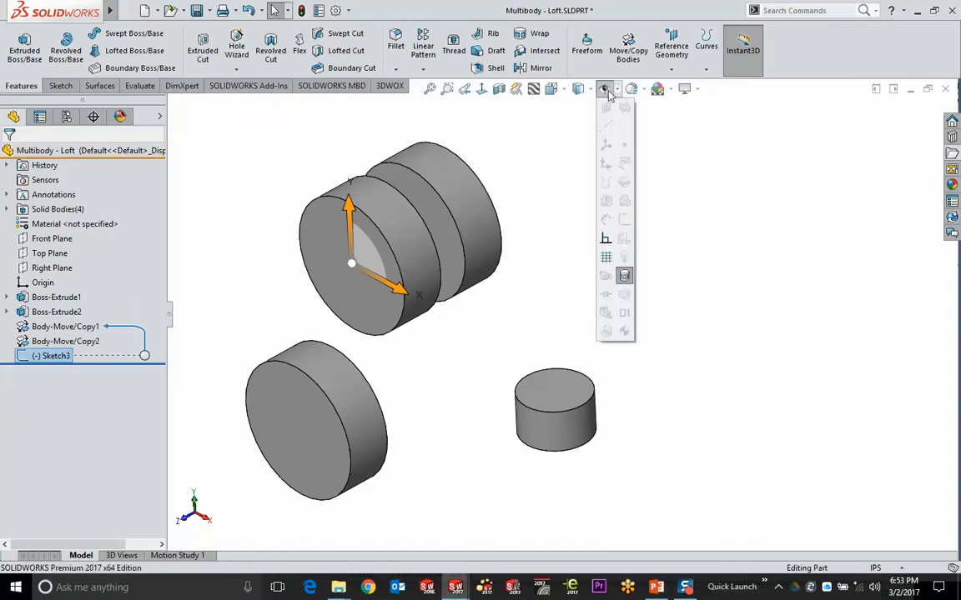
{"action": "left_click", "coordinate": [606, 90]}
{"action": "left_click", "coordinate": [607, 90]}
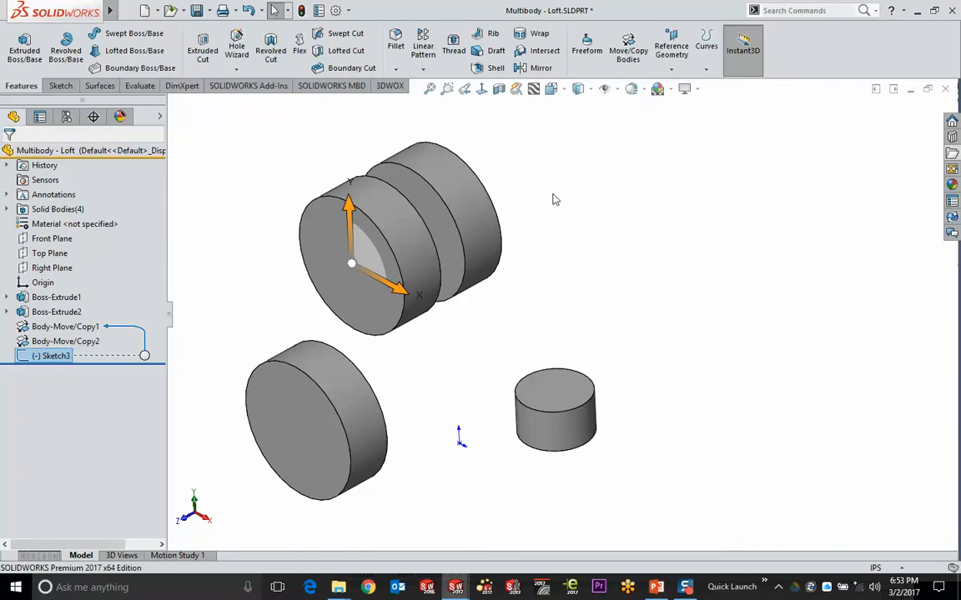
Move the front body without copying using a Coincident mate from Point1@Sketch3 to the origin
{"action": "left_click", "coordinate": [317, 139]}
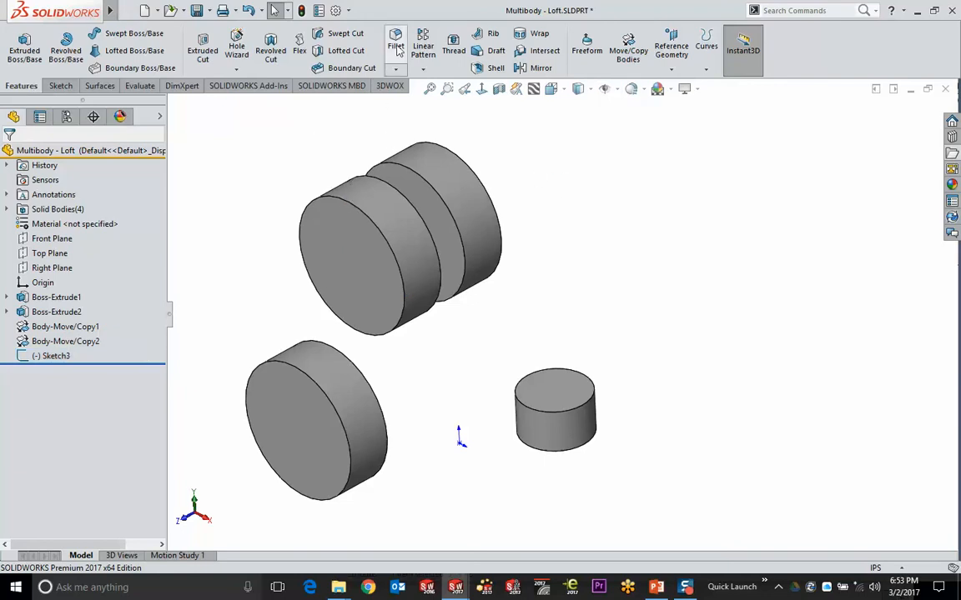
{"action": "left_click", "coordinate": [628, 50]}
{"action": "left_click", "coordinate": [399, 208]}
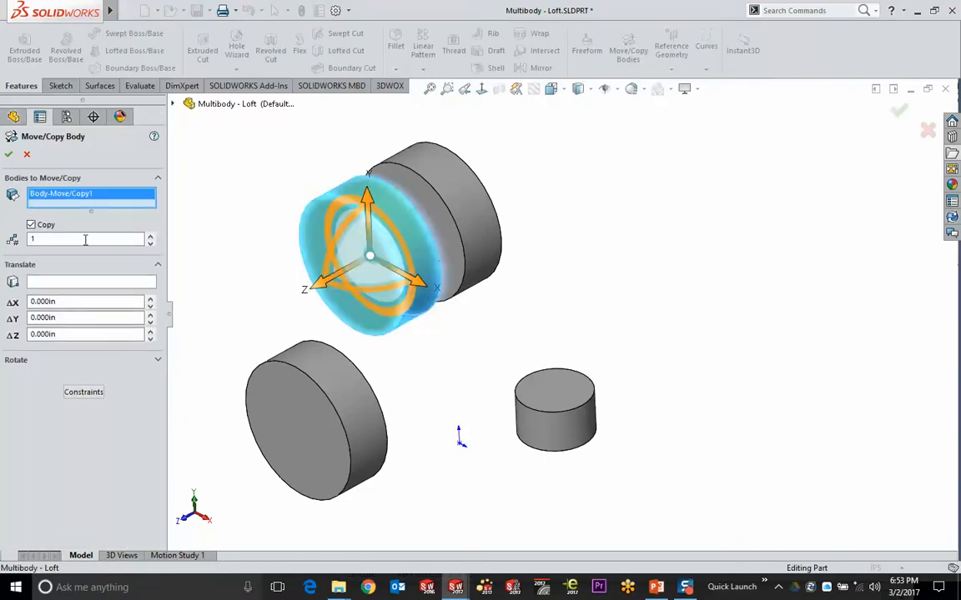
{"action": "left_click", "coordinate": [30, 225]}
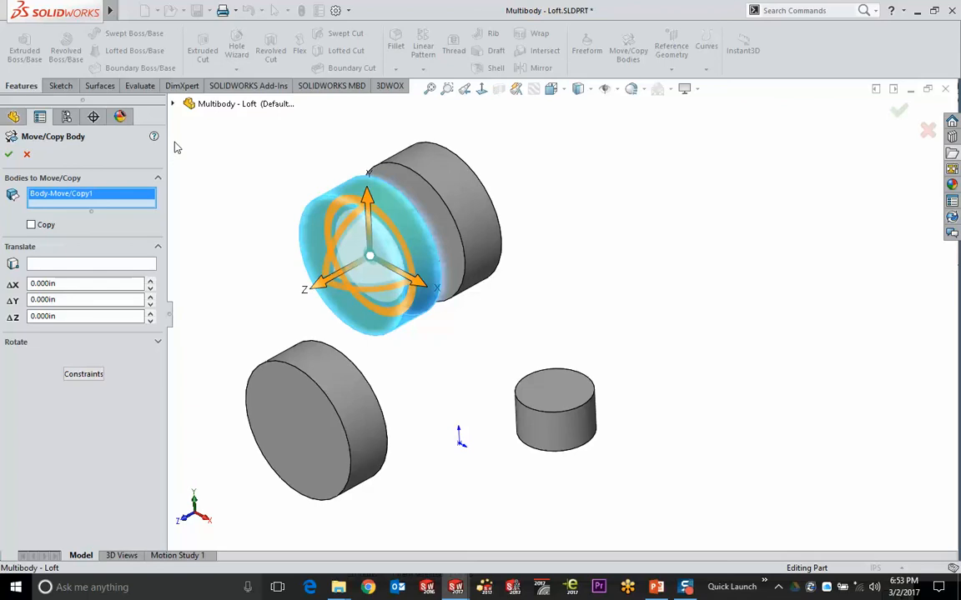
{"action": "left_click", "coordinate": [174, 106]}
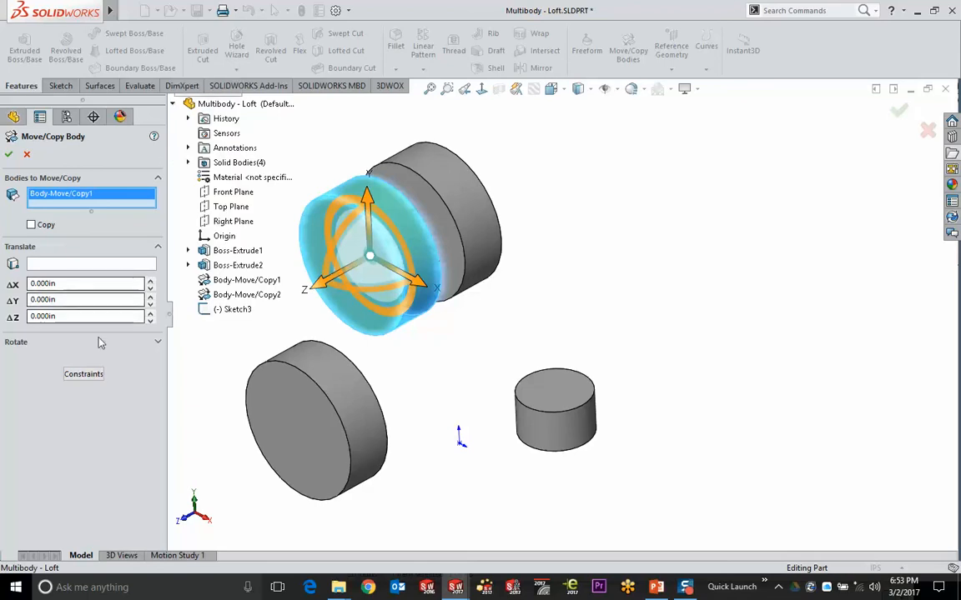
{"action": "left_click", "coordinate": [84, 373]}
{"action": "left_click", "coordinate": [13, 302]}
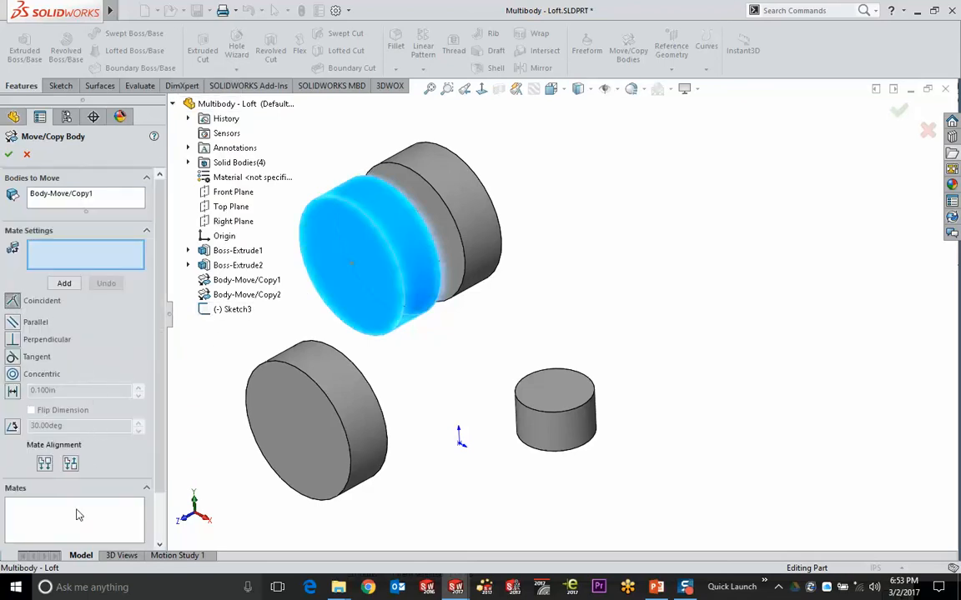
{"action": "left_click", "coordinate": [352, 265]}
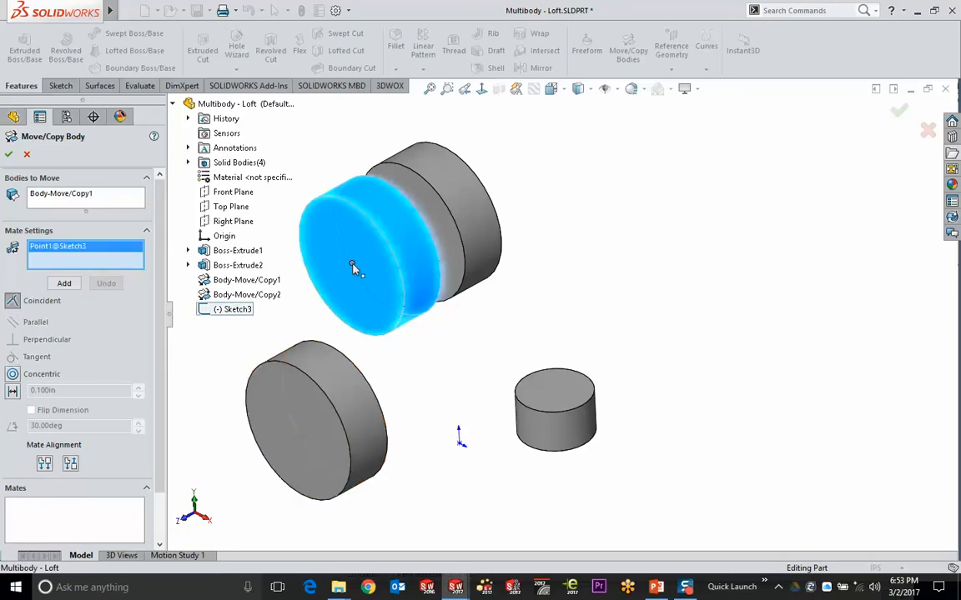
{"action": "left_click", "coordinate": [460, 444]}
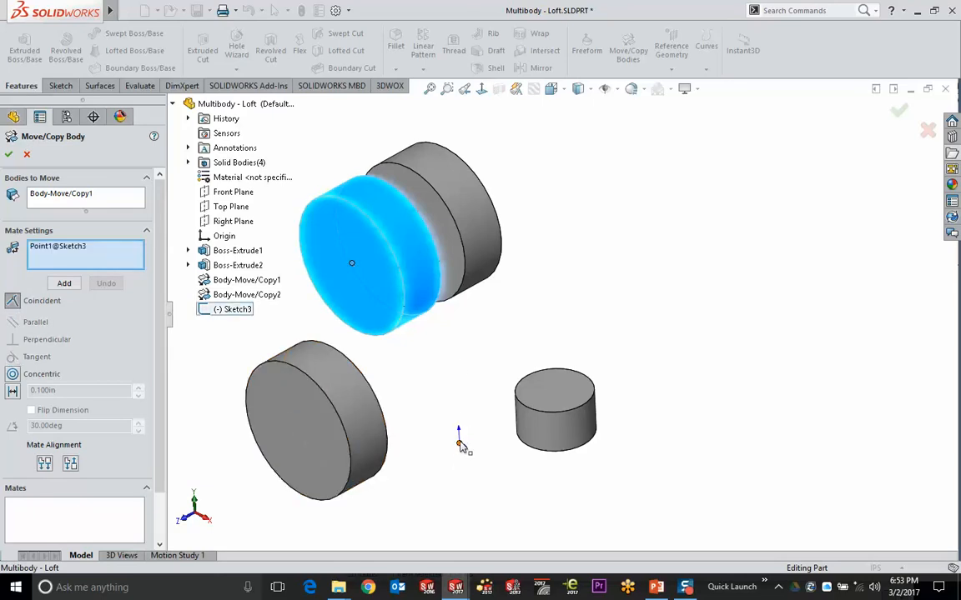
{"action": "left_click", "coordinate": [461, 444]}
{"action": "left_click", "coordinate": [28, 156]}
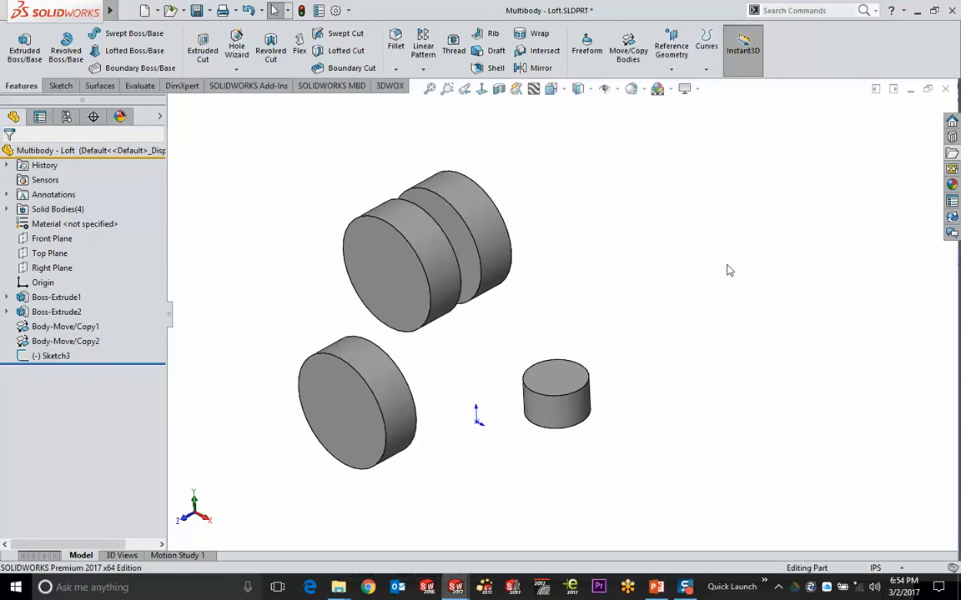
{"action": "left_click", "coordinate": [372, 250]}
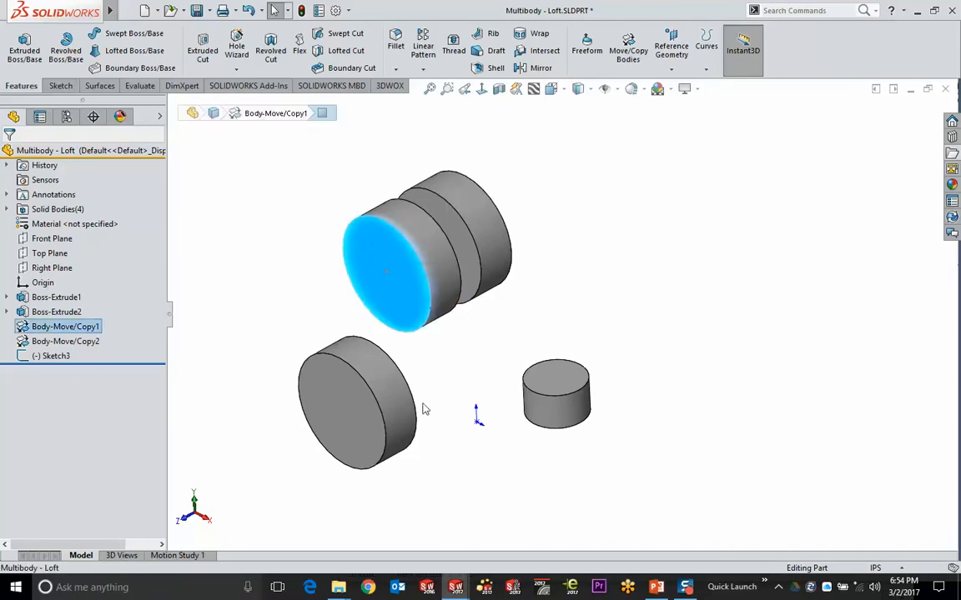
{"action": "left_click", "coordinate": [369, 449], "text": "ctrl"}
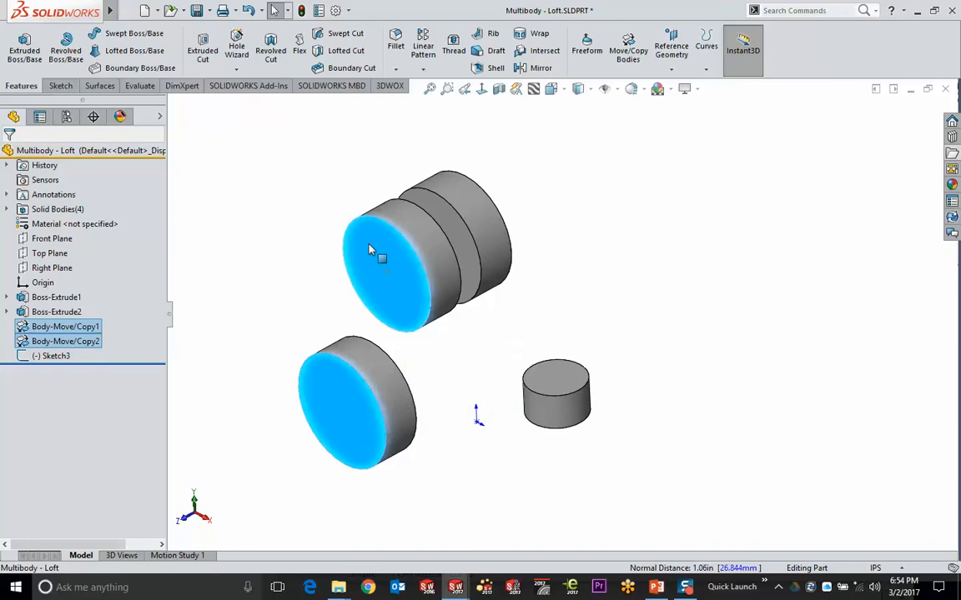
{"action": "left_click", "coordinate": [508, 178]}
{"action": "left_click", "coordinate": [430, 88]}
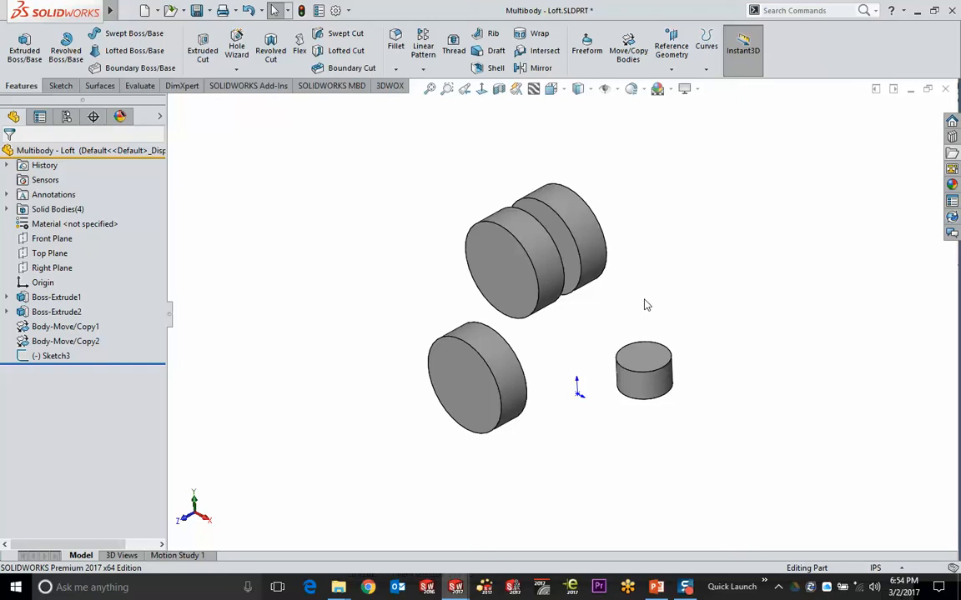
{"action": "left_click", "coordinate": [519, 283]}
{"action": "scroll", "coordinate": [521, 288], "scroll_direction": "down", "scroll_amount": 2}
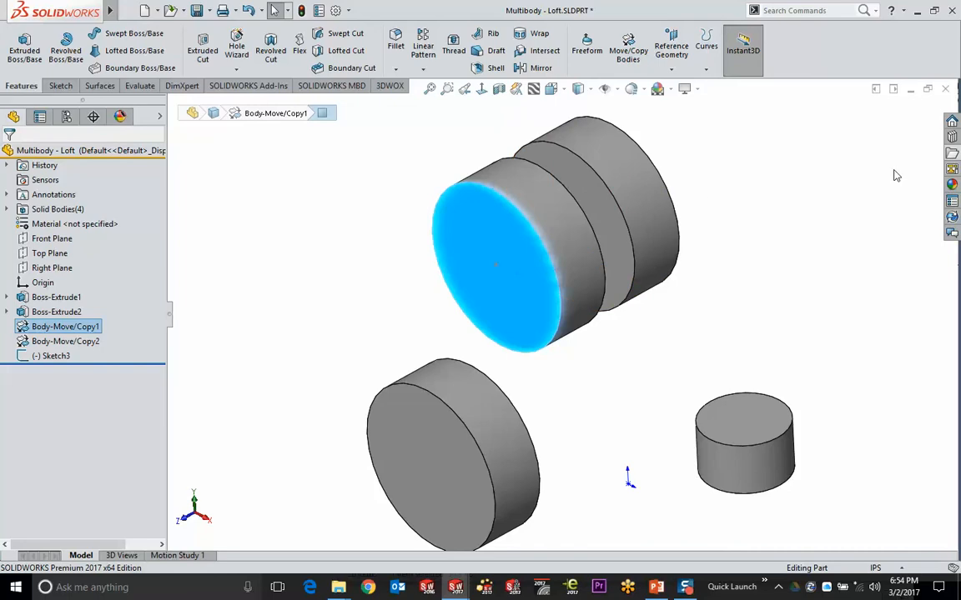
{"action": "left_click", "coordinate": [809, 207]}
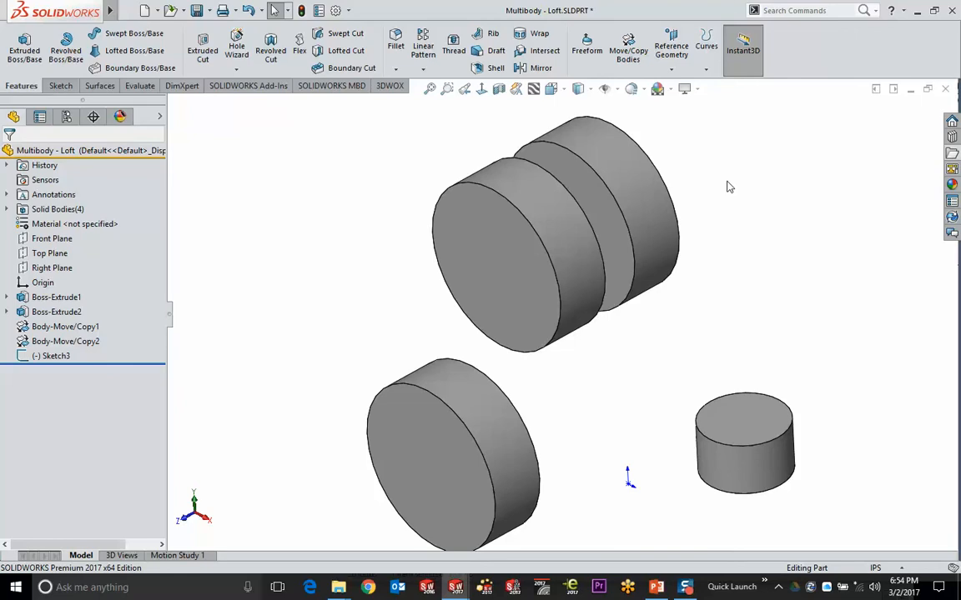
{"action": "left_click", "coordinate": [491, 197]}
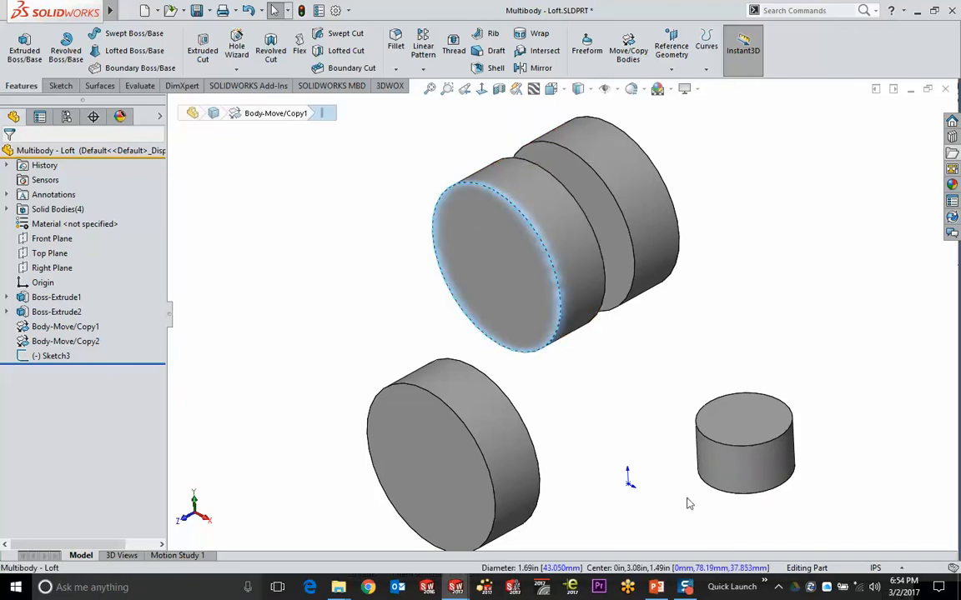
{"action": "left_click", "coordinate": [506, 258]}
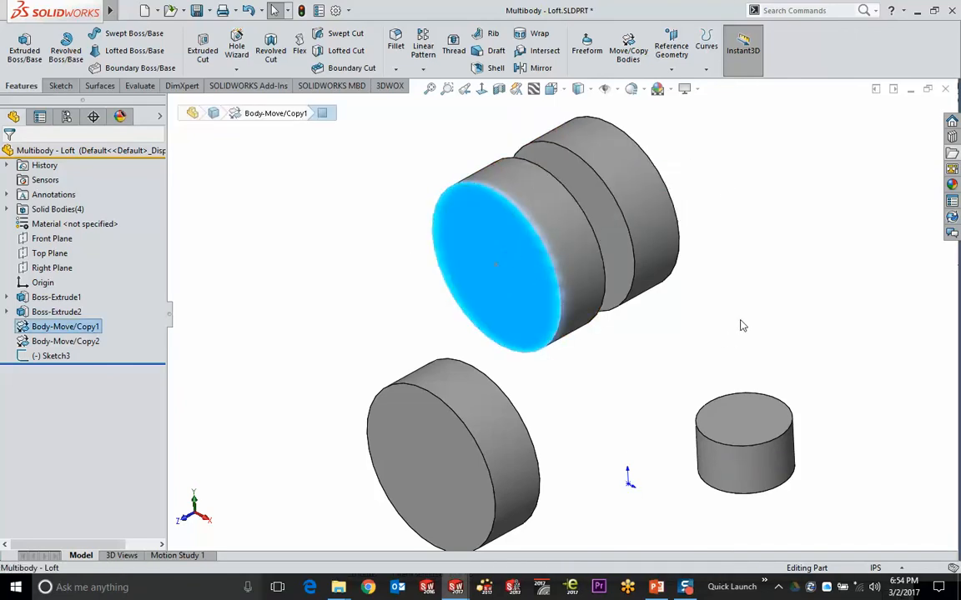
{"action": "key", "text": "f"}
{"action": "left_click", "coordinate": [748, 286]}
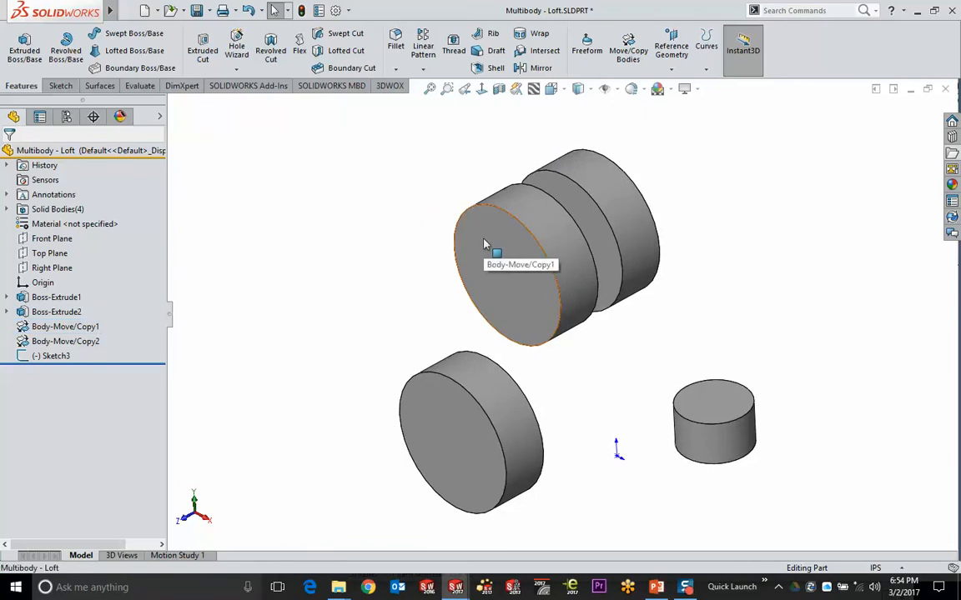
Sketch a corner rectangle from the upper circle's centre on the top body's front face
{"action": "left_click", "coordinate": [491, 251]}
{"action": "left_click", "coordinate": [538, 190]}
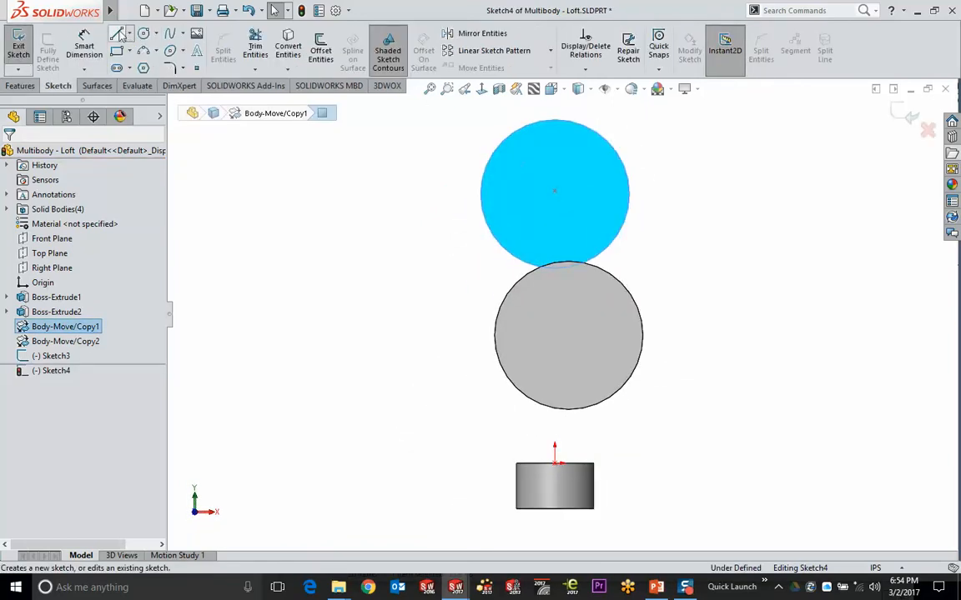
{"action": "left_click_drag", "start_coordinate": [476, 137], "coordinate": [554, 215]}
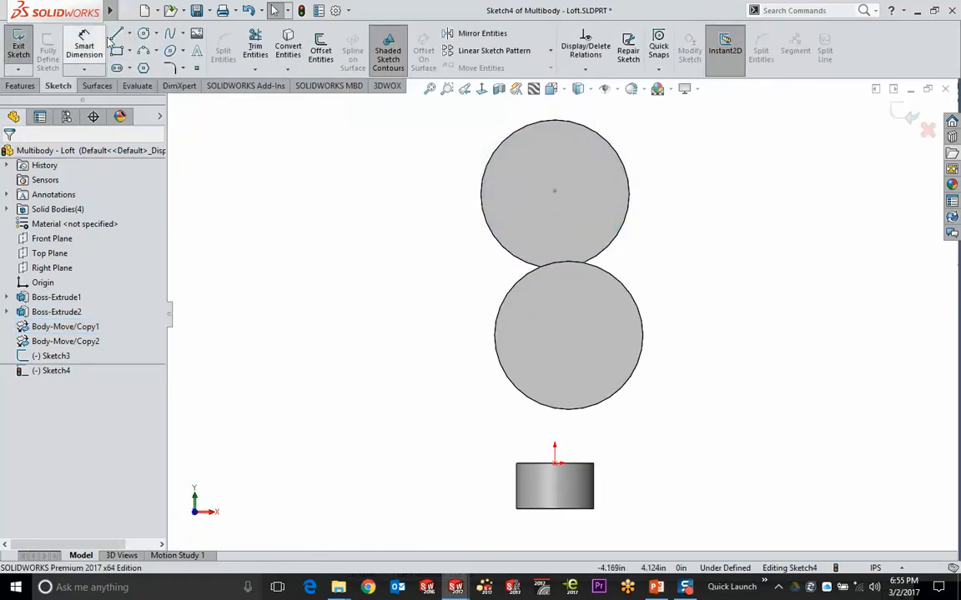
{"action": "left_click", "coordinate": [117, 50]}
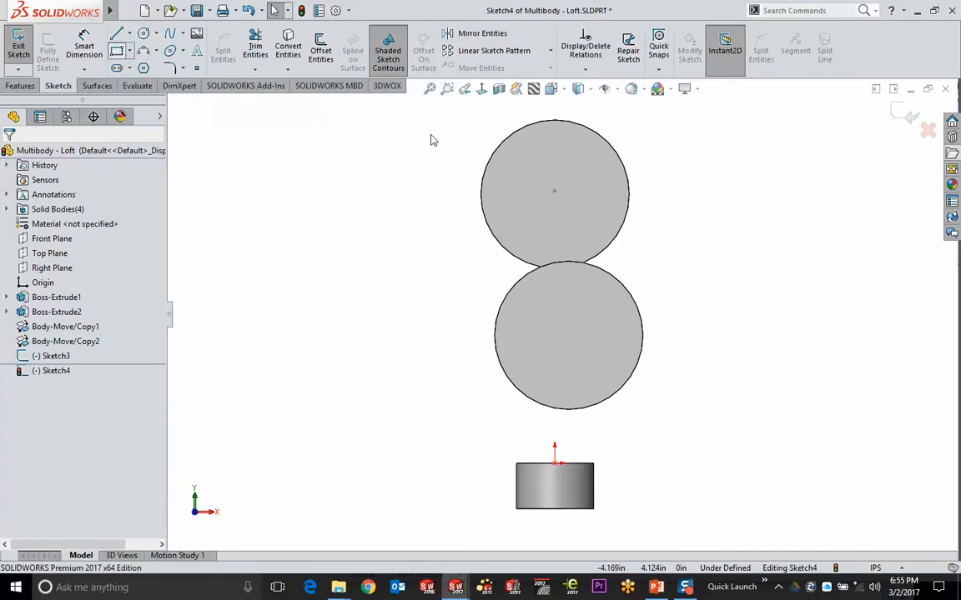
{"action": "left_click", "coordinate": [555, 191]}
{"action": "left_click", "coordinate": [653, 115]}
{"action": "mouse_move", "coordinate": [742, 146]}
{"action": "middle_mouse_down"}
{"action": "mouse_move", "coordinate": [713, 204]}
{"action": "mouse_move", "coordinate": [640, 160]}
{"action": "middle_mouse_up"}
{"action": "scroll", "coordinate": [639, 160], "scroll_direction": "down", "scroll_amount": 2}
Split the top body's front face with the rectangle as Split Line1
{"action": "left_click", "coordinate": [21, 85]}
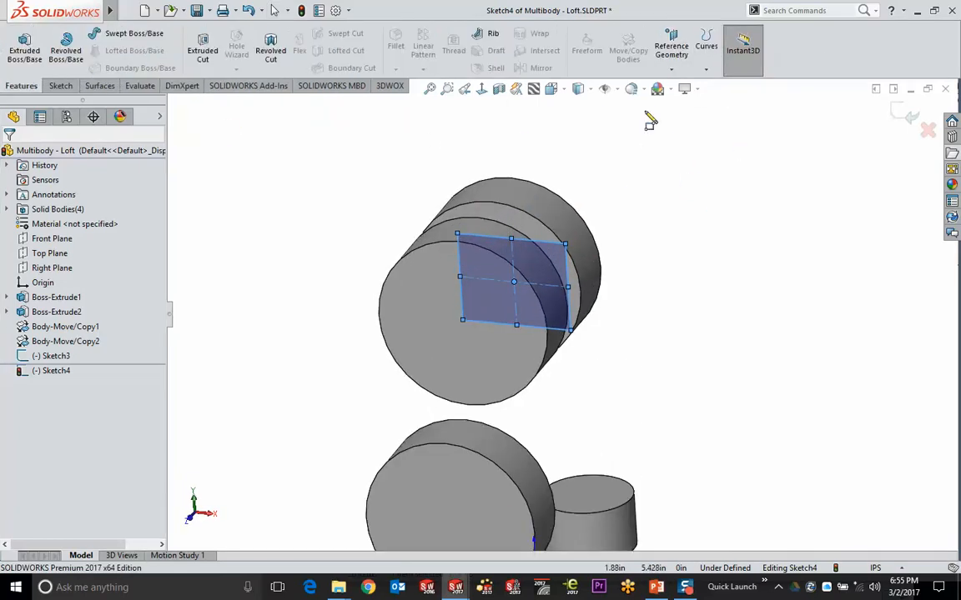
{"action": "left_click", "coordinate": [705, 46]}
{"action": "left_click", "coordinate": [718, 83]}
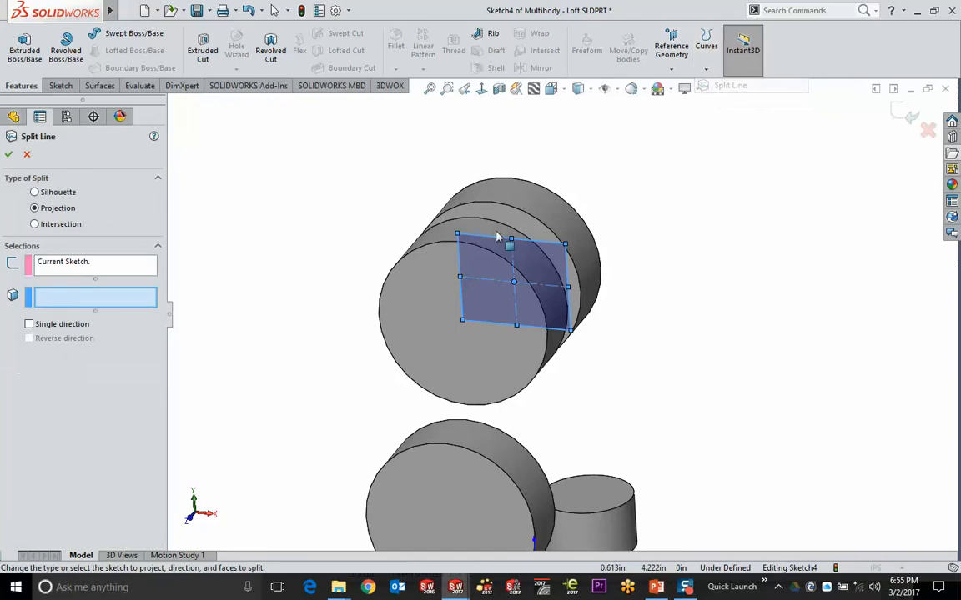
{"action": "left_click", "coordinate": [417, 316]}
{"action": "key", "text": "Return"}
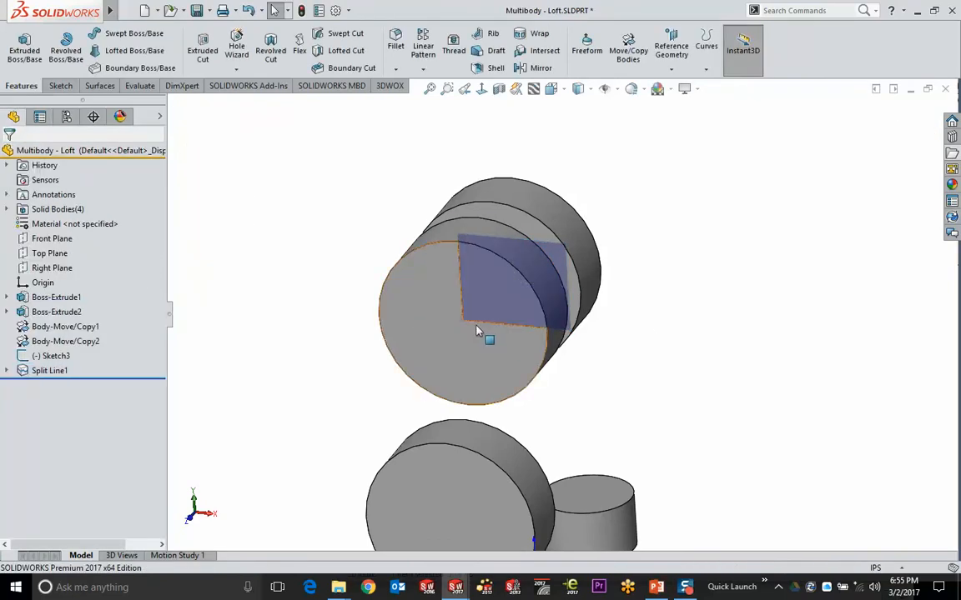
{"action": "left_click", "coordinate": [466, 325]}
{"action": "mouse_move", "coordinate": [466, 326]}
{"action": "middle_mouse_down", "text": "ctrl"}
{"action": "mouse_move", "coordinate": [625, 356]}
{"action": "mouse_move", "coordinate": [625, 217]}
{"action": "middle_mouse_up", "text": "ctrl"}
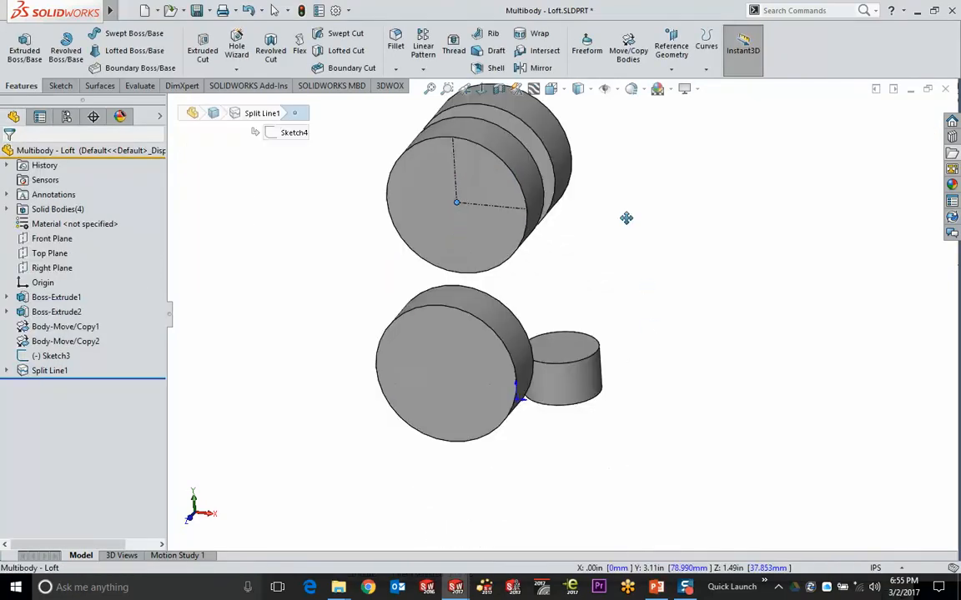
{"action": "middle_click_drag", "start_coordinate": [629, 275], "coordinate": [552, 328]}
{"action": "left_click", "coordinate": [543, 320]}
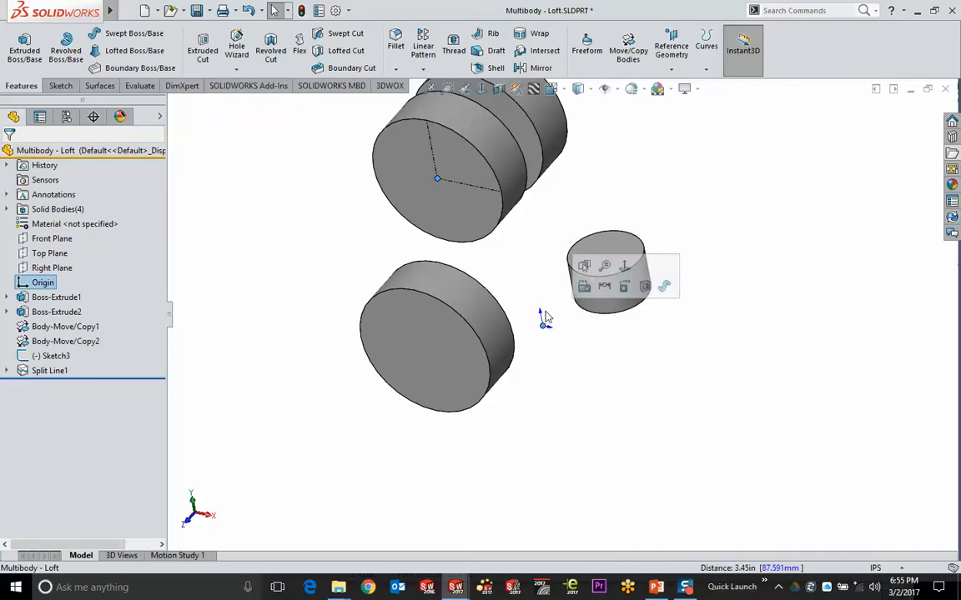
{"action": "left_click", "coordinate": [639, 63]}
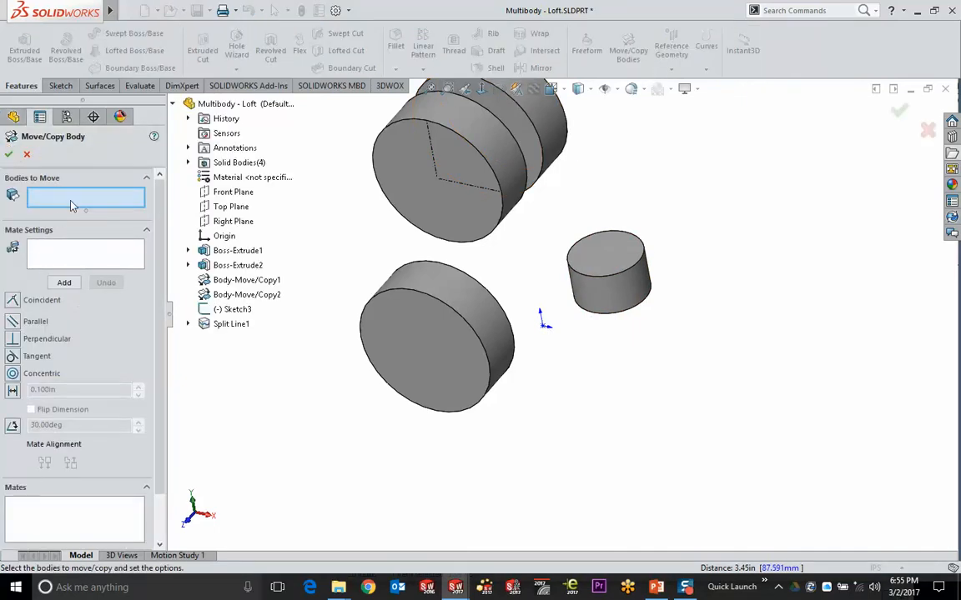
Move the split-line body with a Coincident mate between its vertex and the Origin
{"action": "left_click", "coordinate": [399, 185]}
{"action": "left_click", "coordinate": [92, 255]}
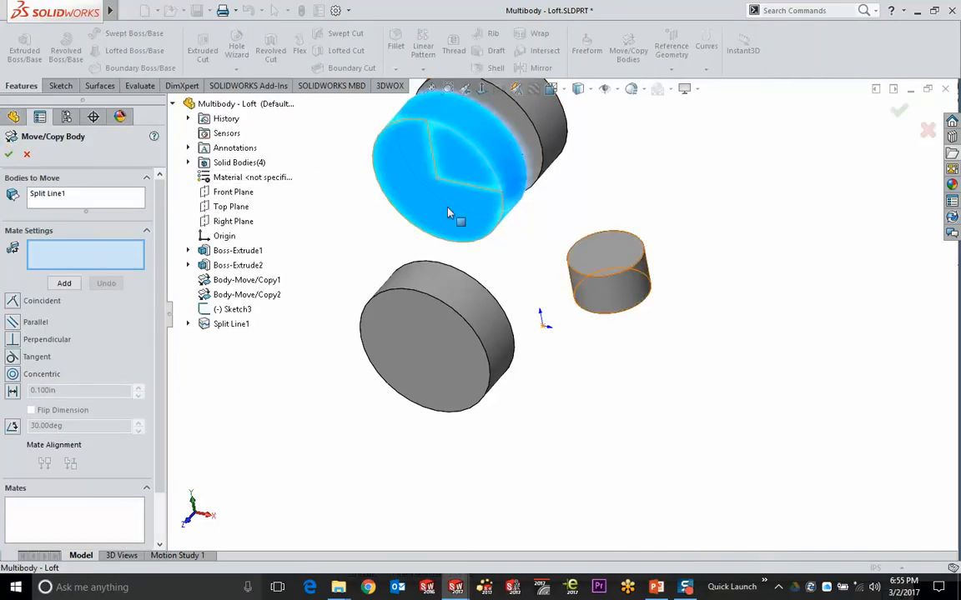
{"action": "left_click", "coordinate": [439, 182]}
{"action": "left_click", "coordinate": [544, 323]}
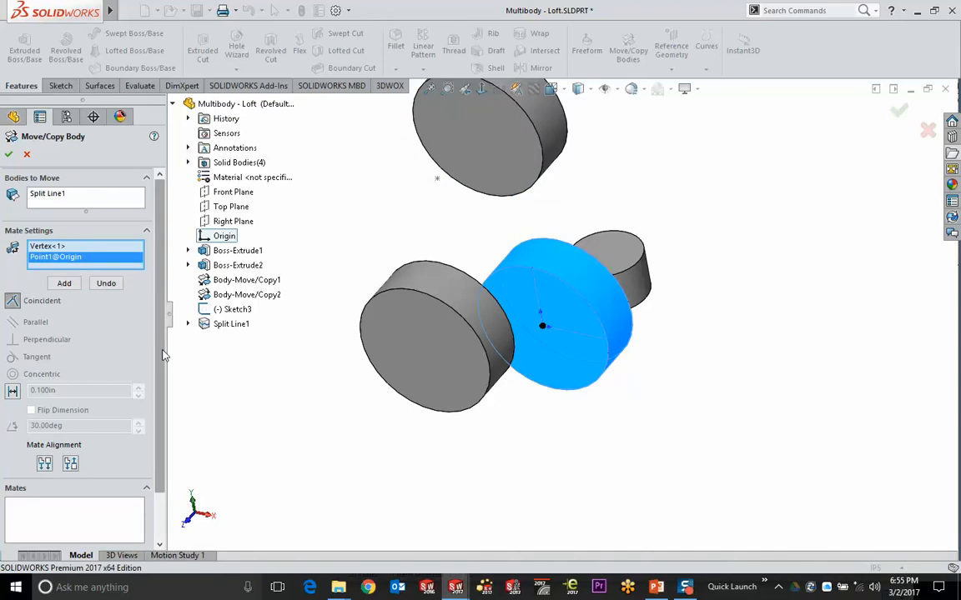
{"action": "left_click", "coordinate": [8, 154]}
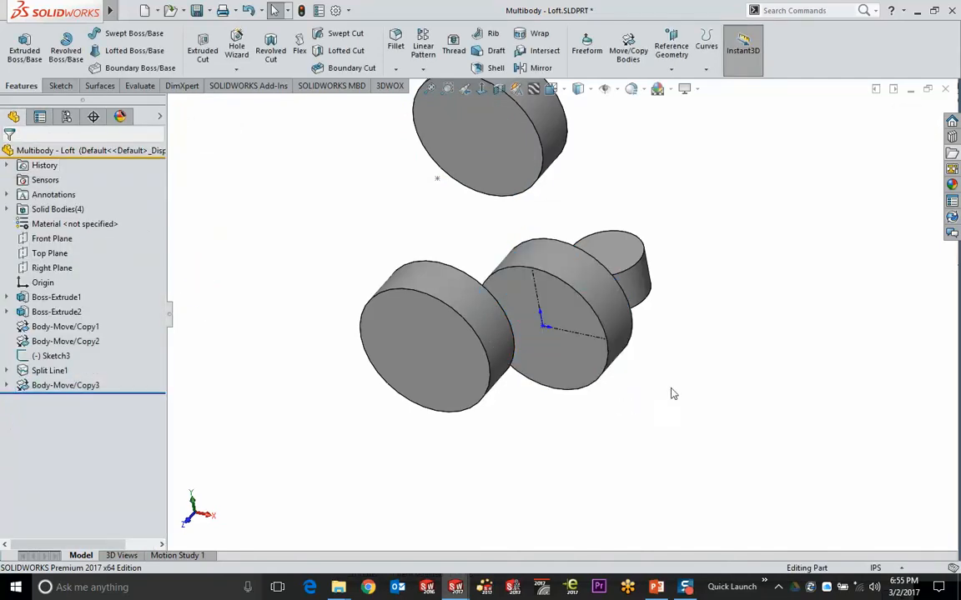
Look over Body-Move/Copy3, then advance the PowerPoint show to the Questions?? slide
{"action": "middle_click_drag", "start_coordinate": [674, 394], "coordinate": [654, 346]}
{"action": "scroll", "coordinate": [575, 275], "scroll_direction": "down", "scroll_amount": 3}
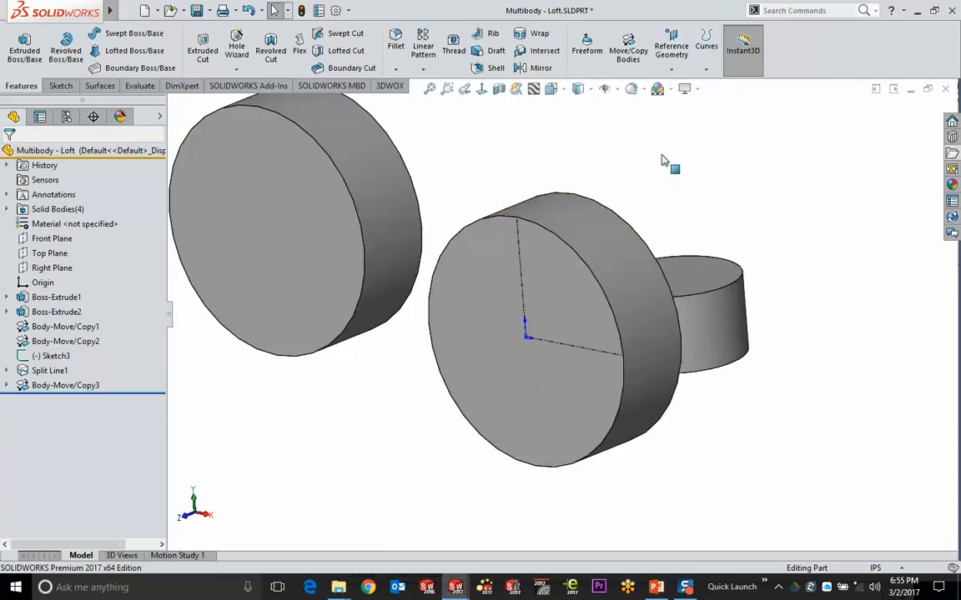
{"action": "left_click", "coordinate": [656, 587]}
{"action": "left_click", "coordinate": [687, 374]}
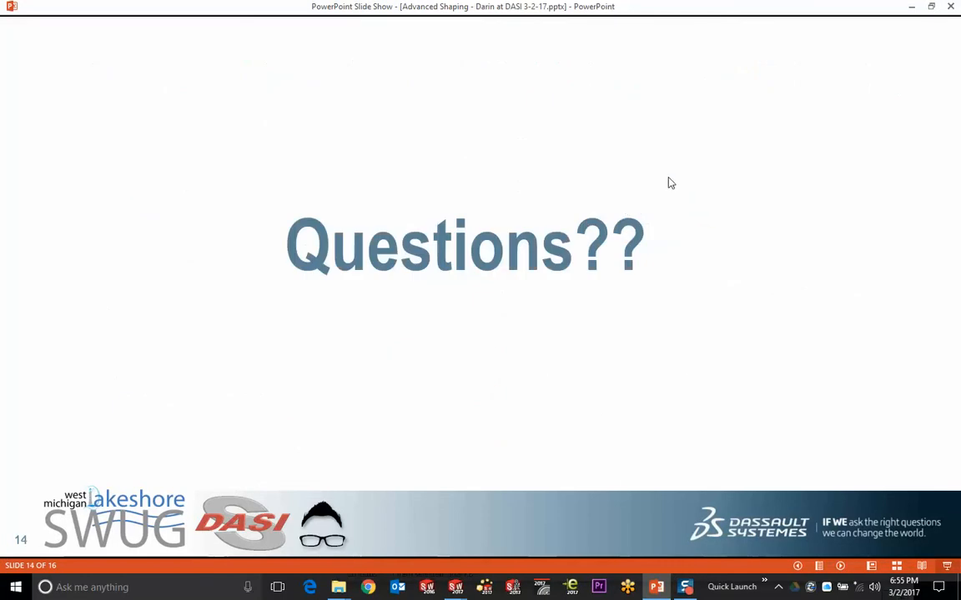